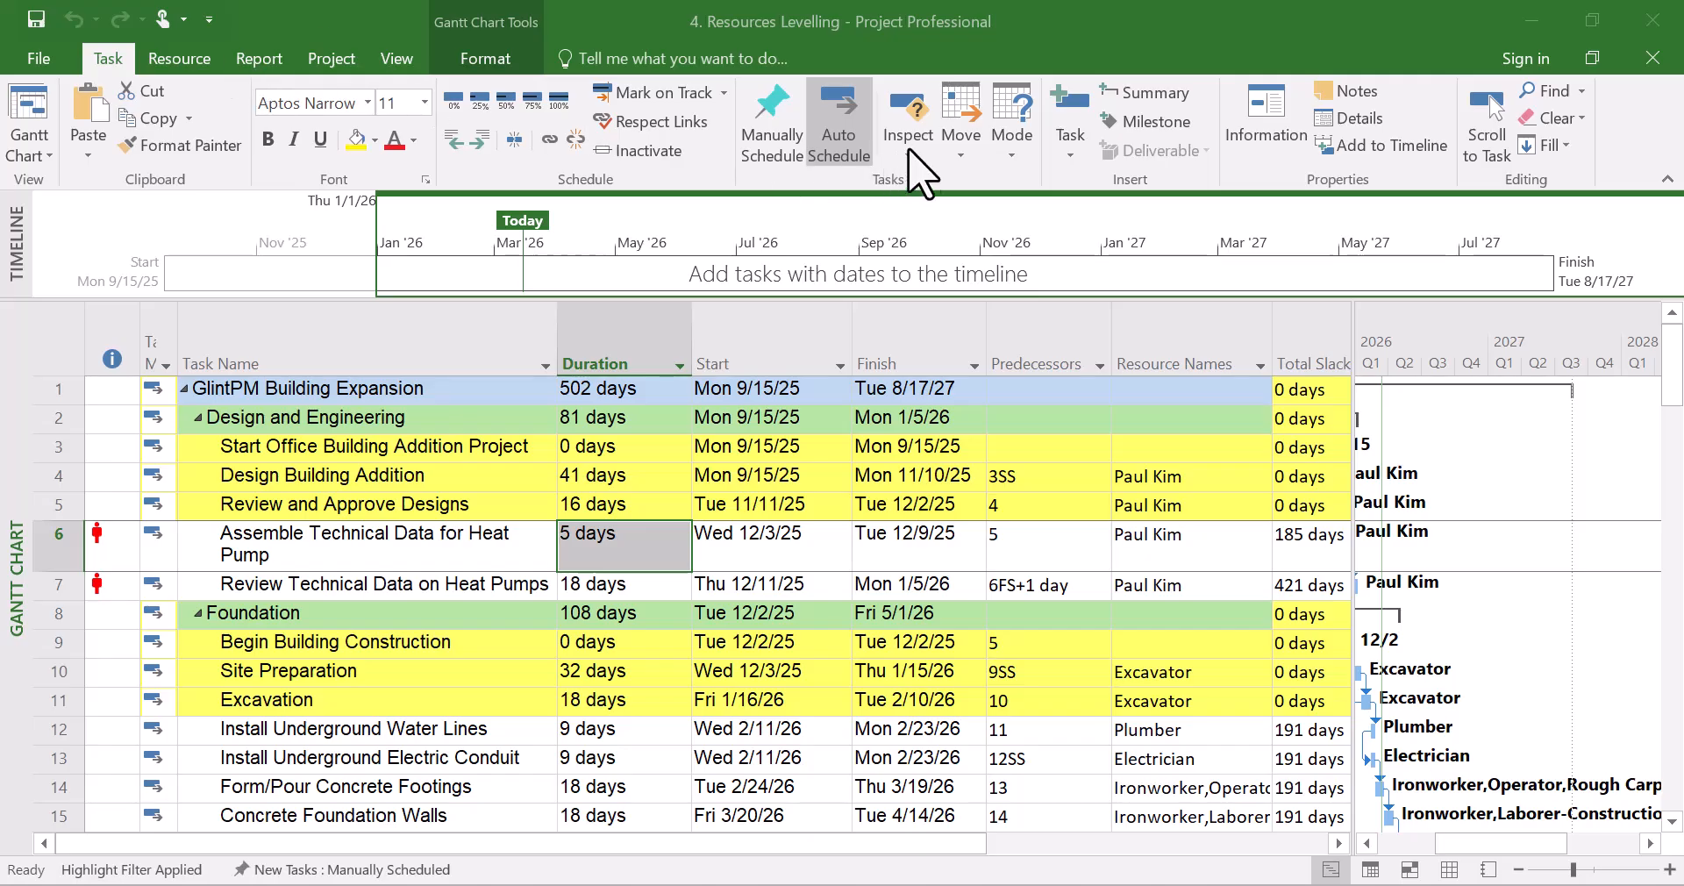
Narrow the Duration column in the task table so the Total Slack column fits fully in the sheet.
{"action": "left_click", "coordinate": [379, 646]}
{"action": "left_click", "coordinate": [393, 680]}
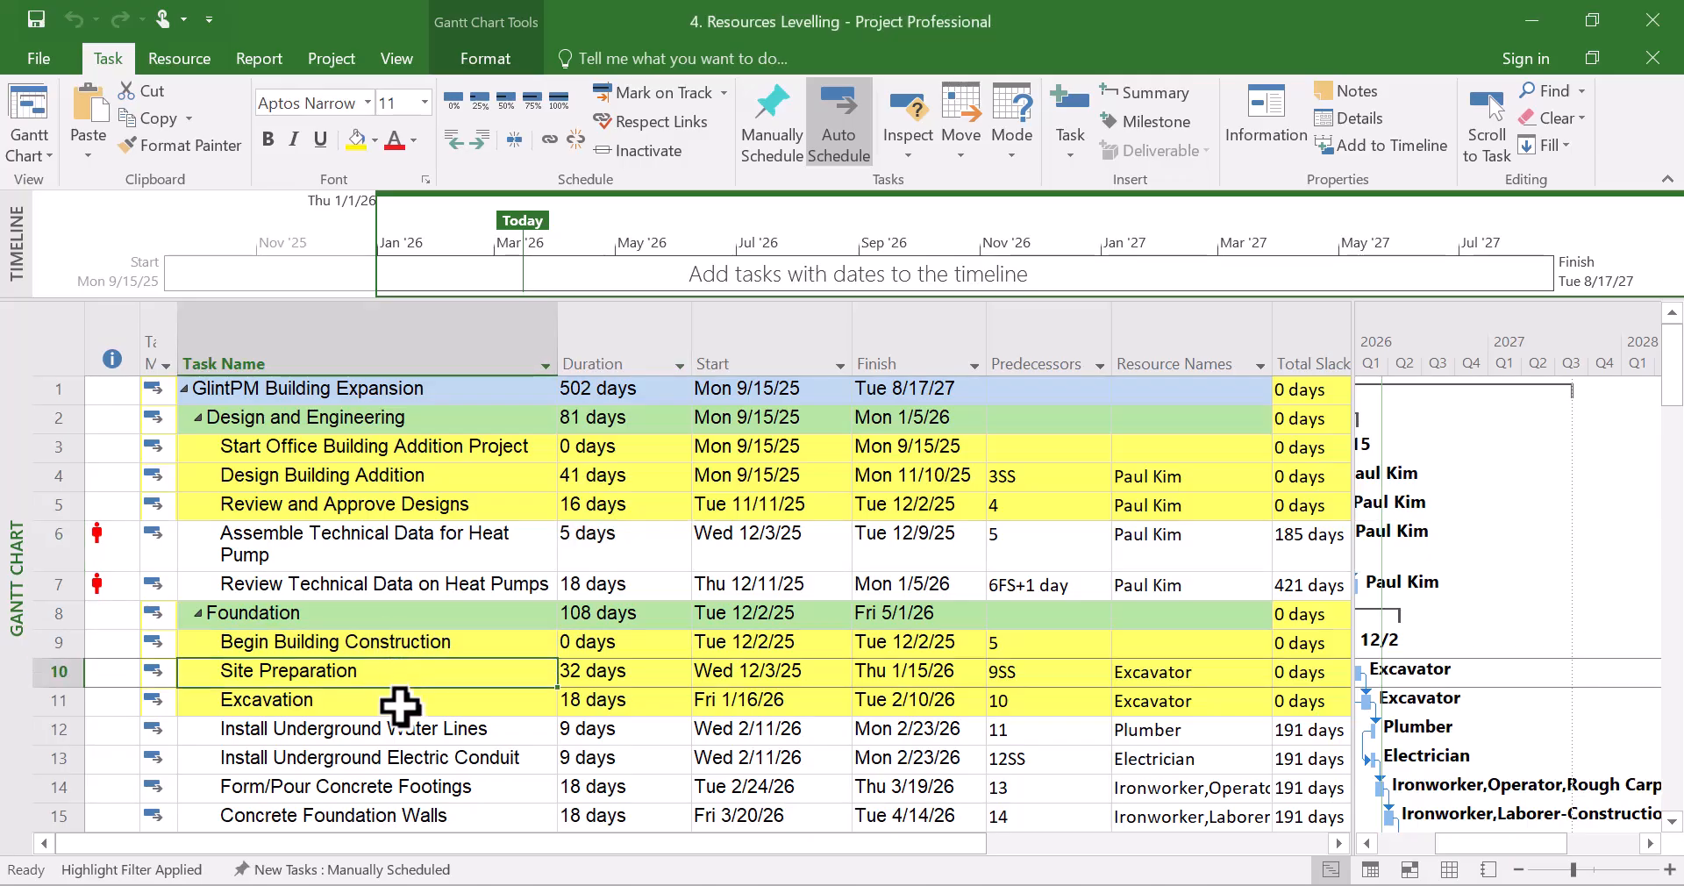
{"action": "left_click", "coordinate": [400, 703]}
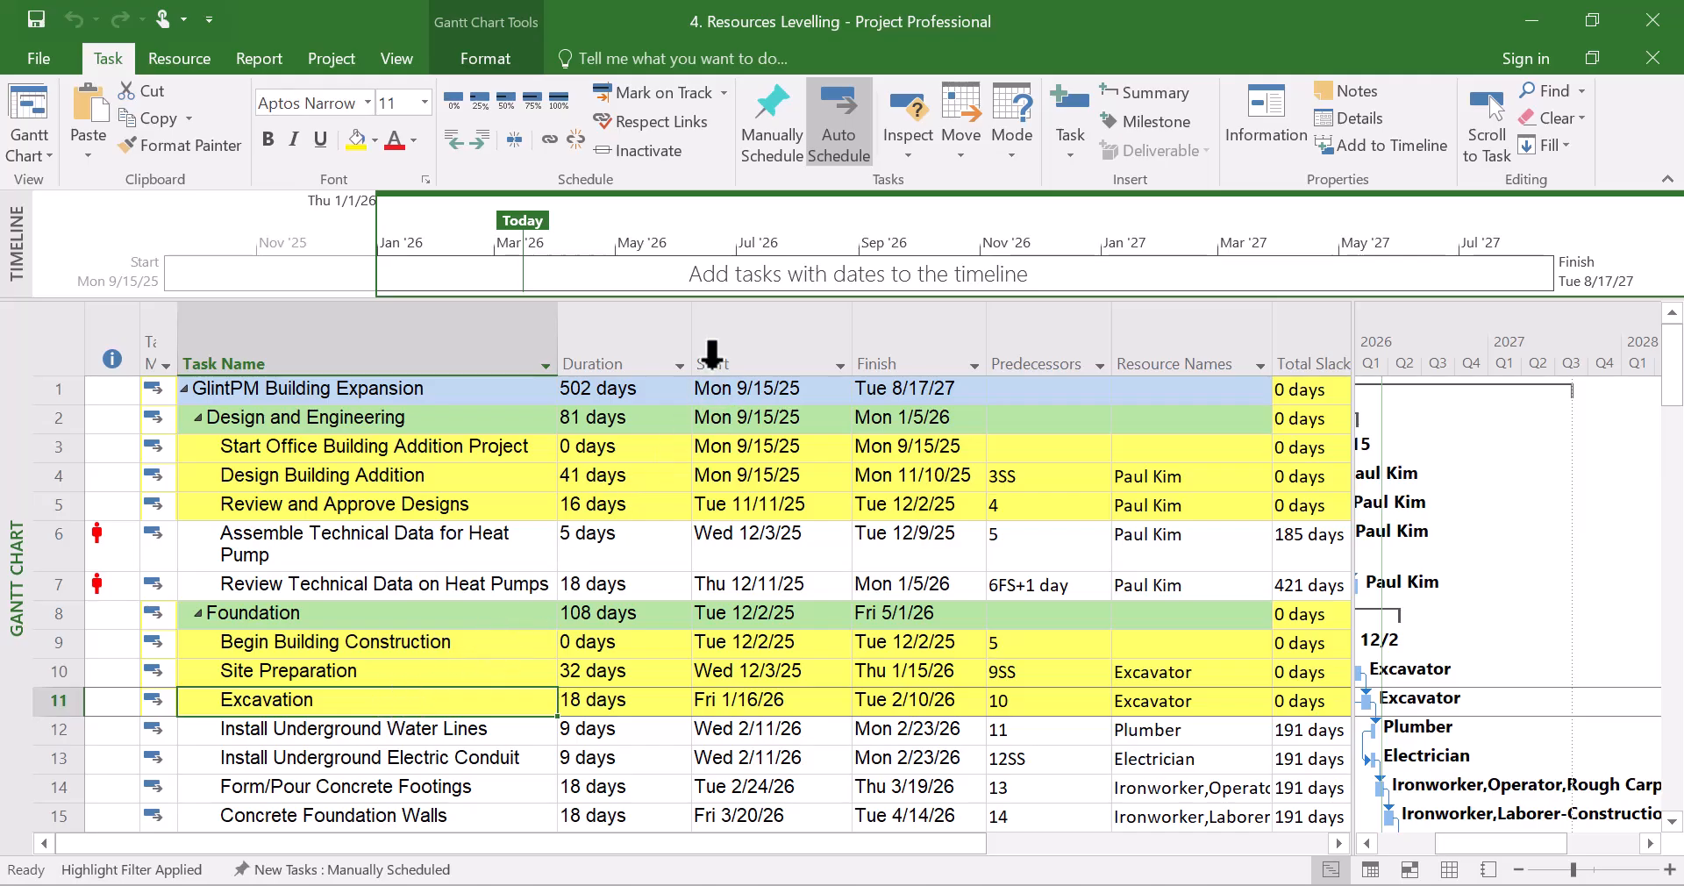
{"action": "left_click_drag", "start_coordinate": [690, 331], "coordinate": [661, 336]}
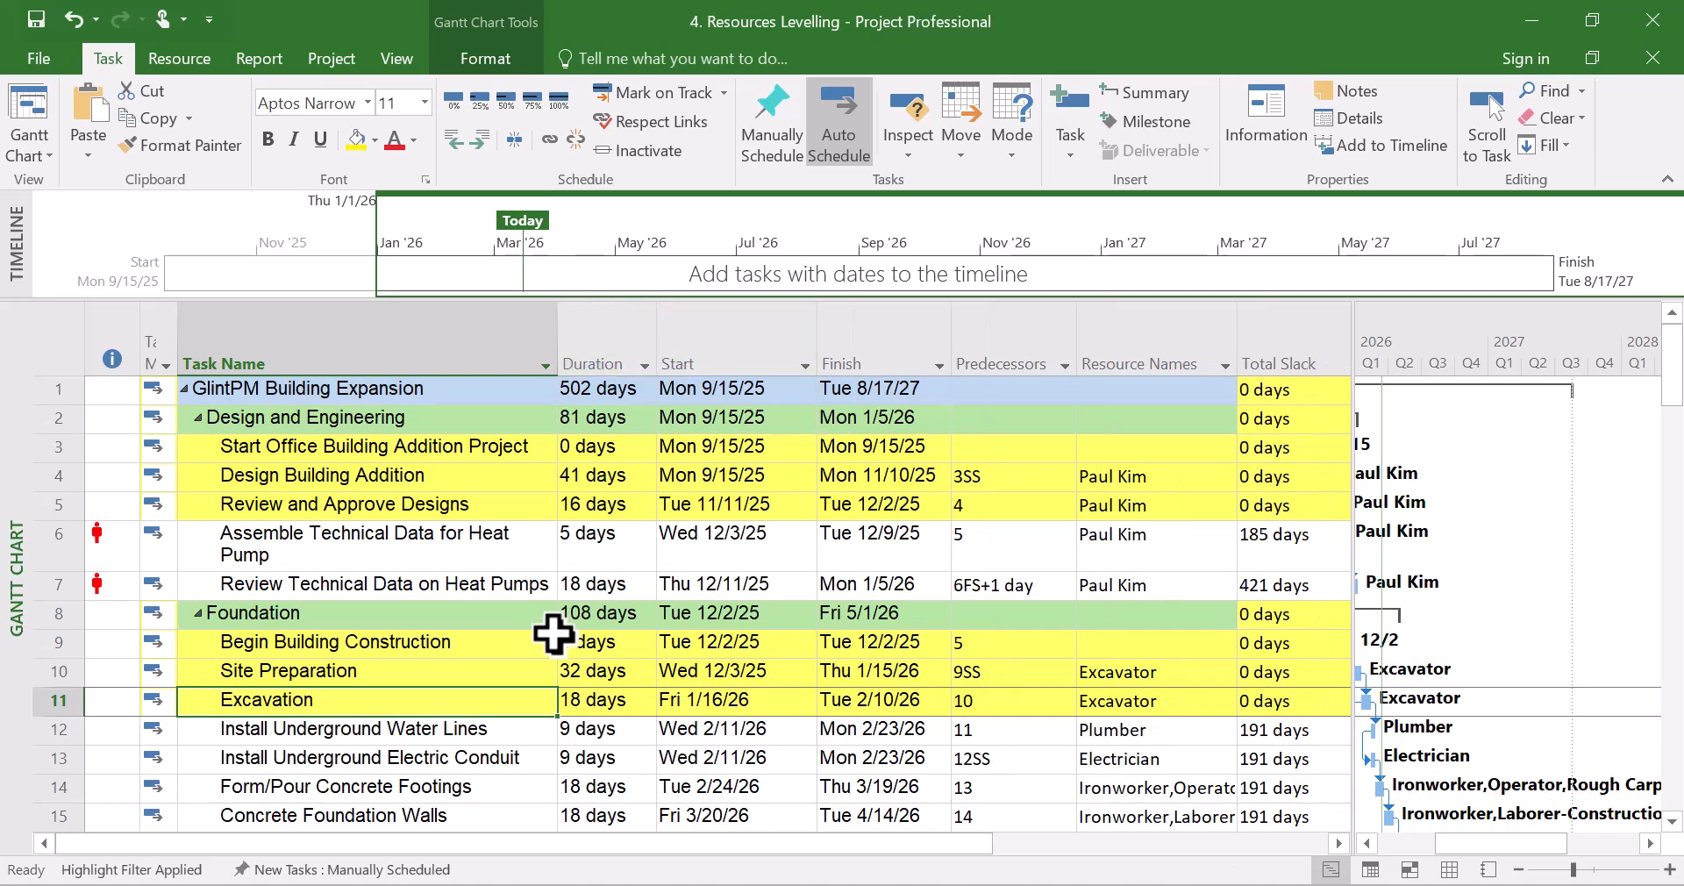
{"action": "scroll", "coordinate": [553, 633], "scroll_direction": "down", "scroll_amount": 1}
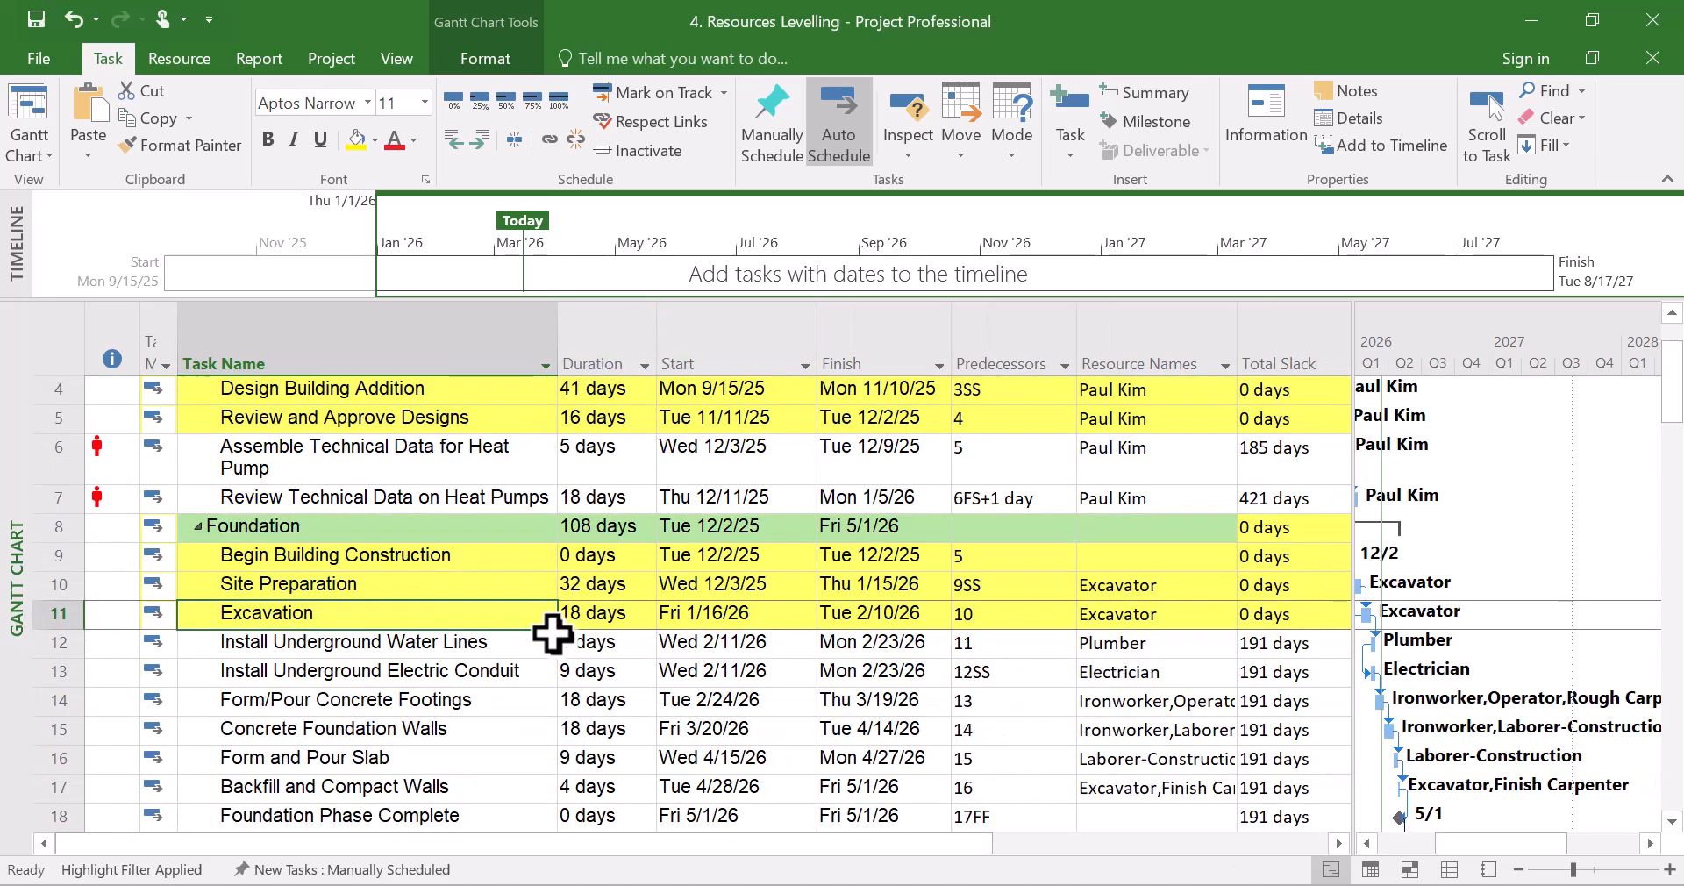
{"action": "scroll", "coordinate": [358, 537], "scroll_direction": "up", "scroll_amount": 1}
Inspect the overallocation indicators of the two heat pump technical data tasks under Design and Engineering.
{"action": "left_click", "coordinate": [353, 541]}
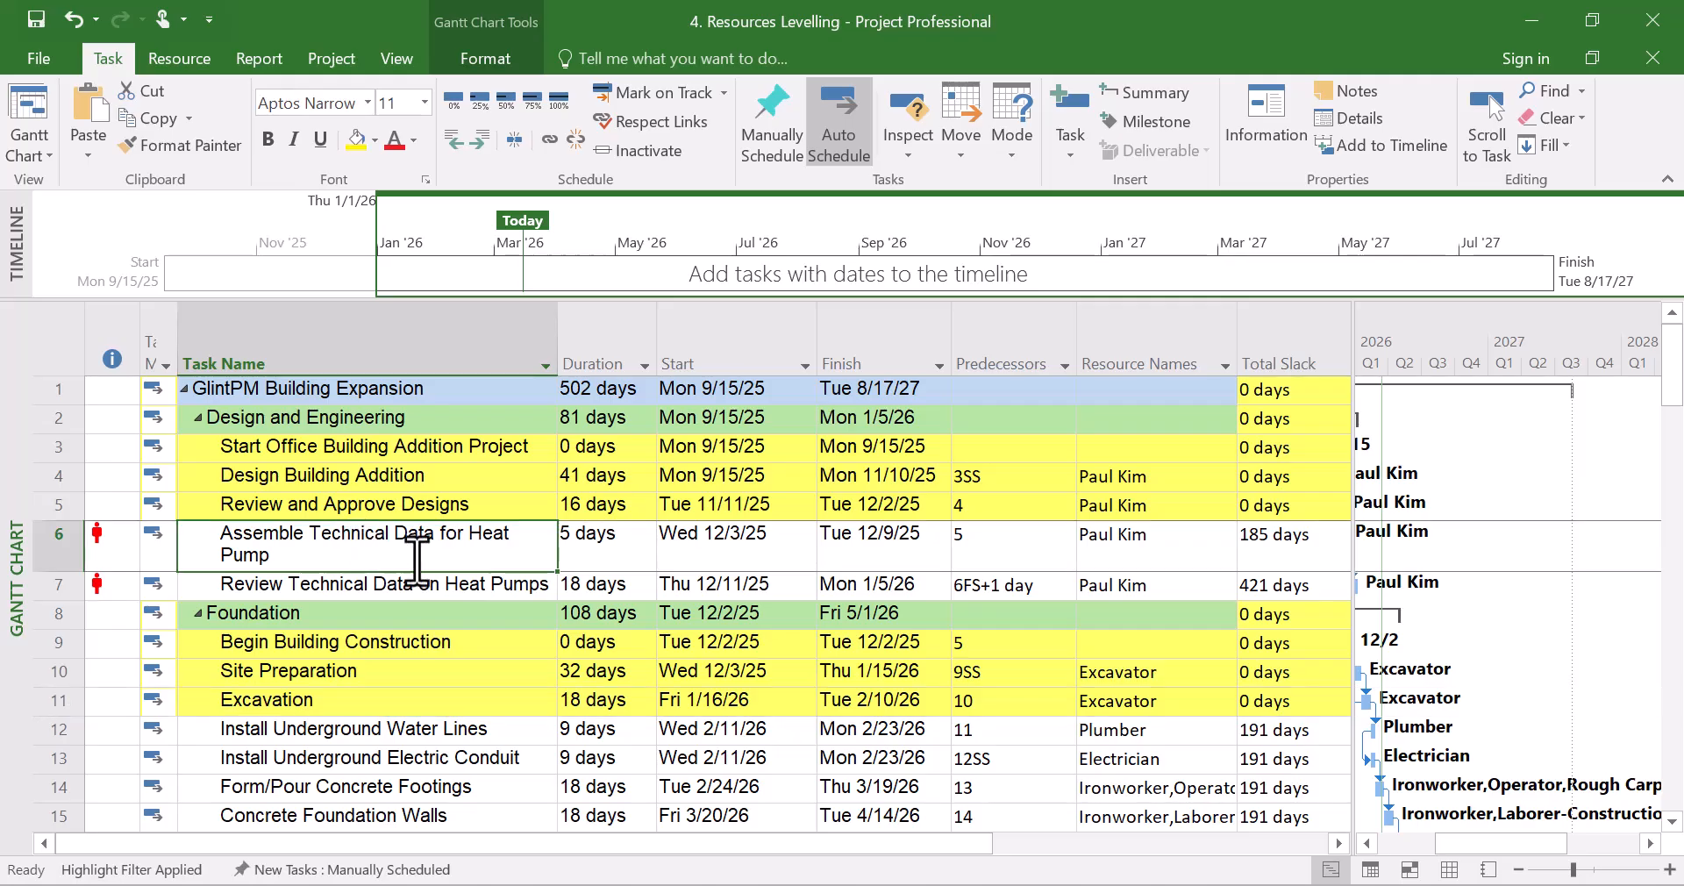
{"action": "left_click", "coordinate": [426, 583]}
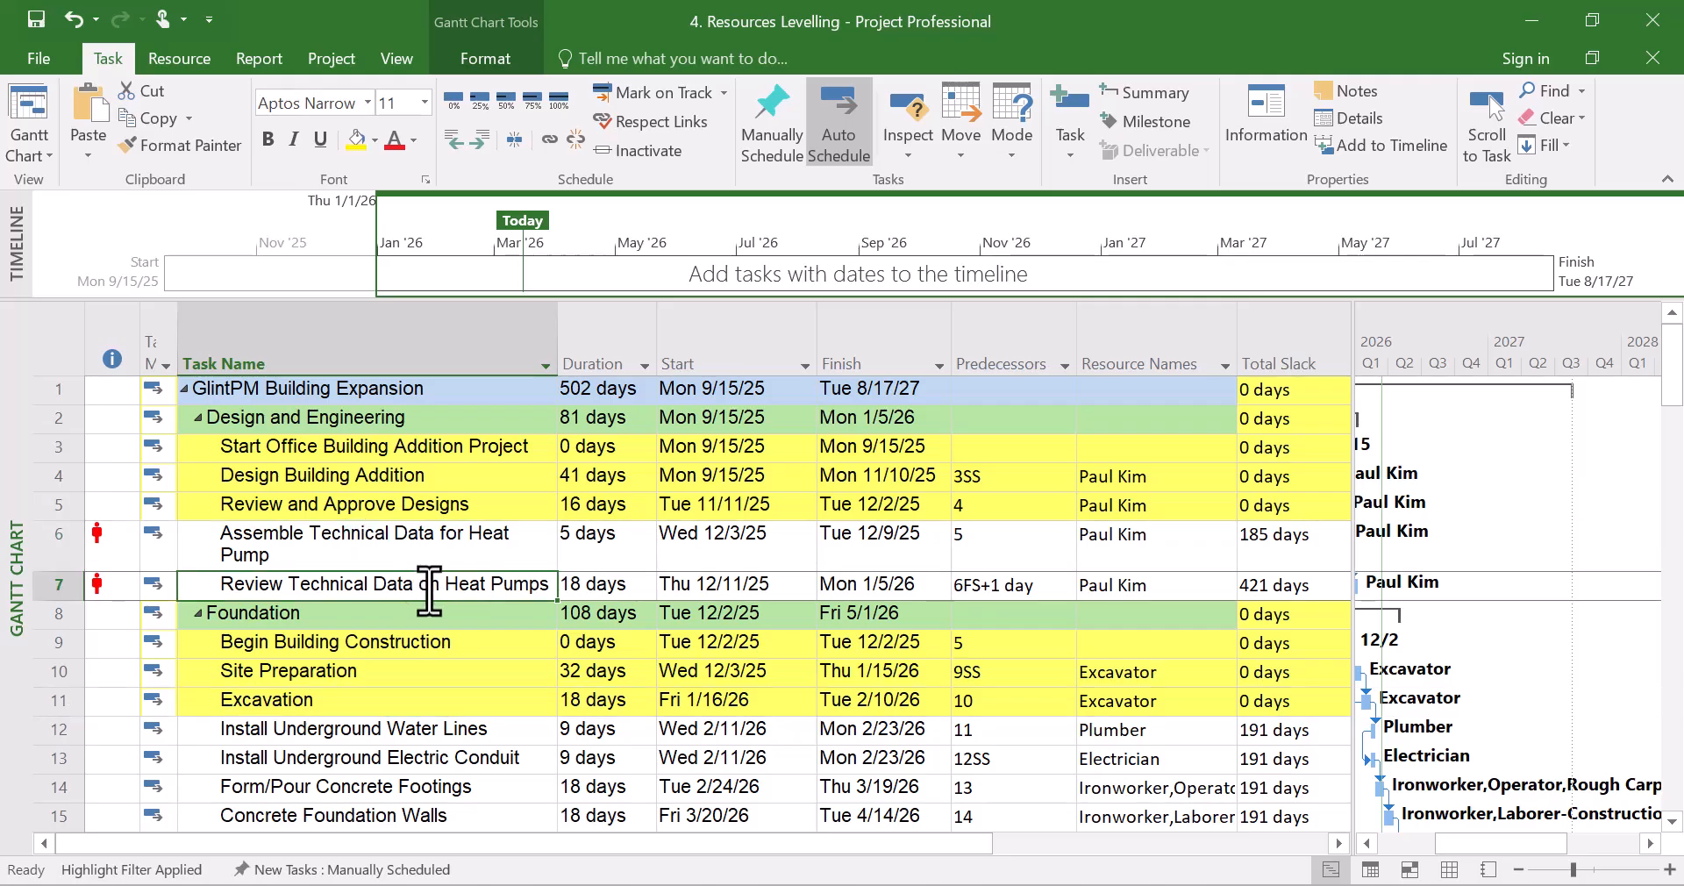
{"action": "left_click", "coordinate": [395, 543]}
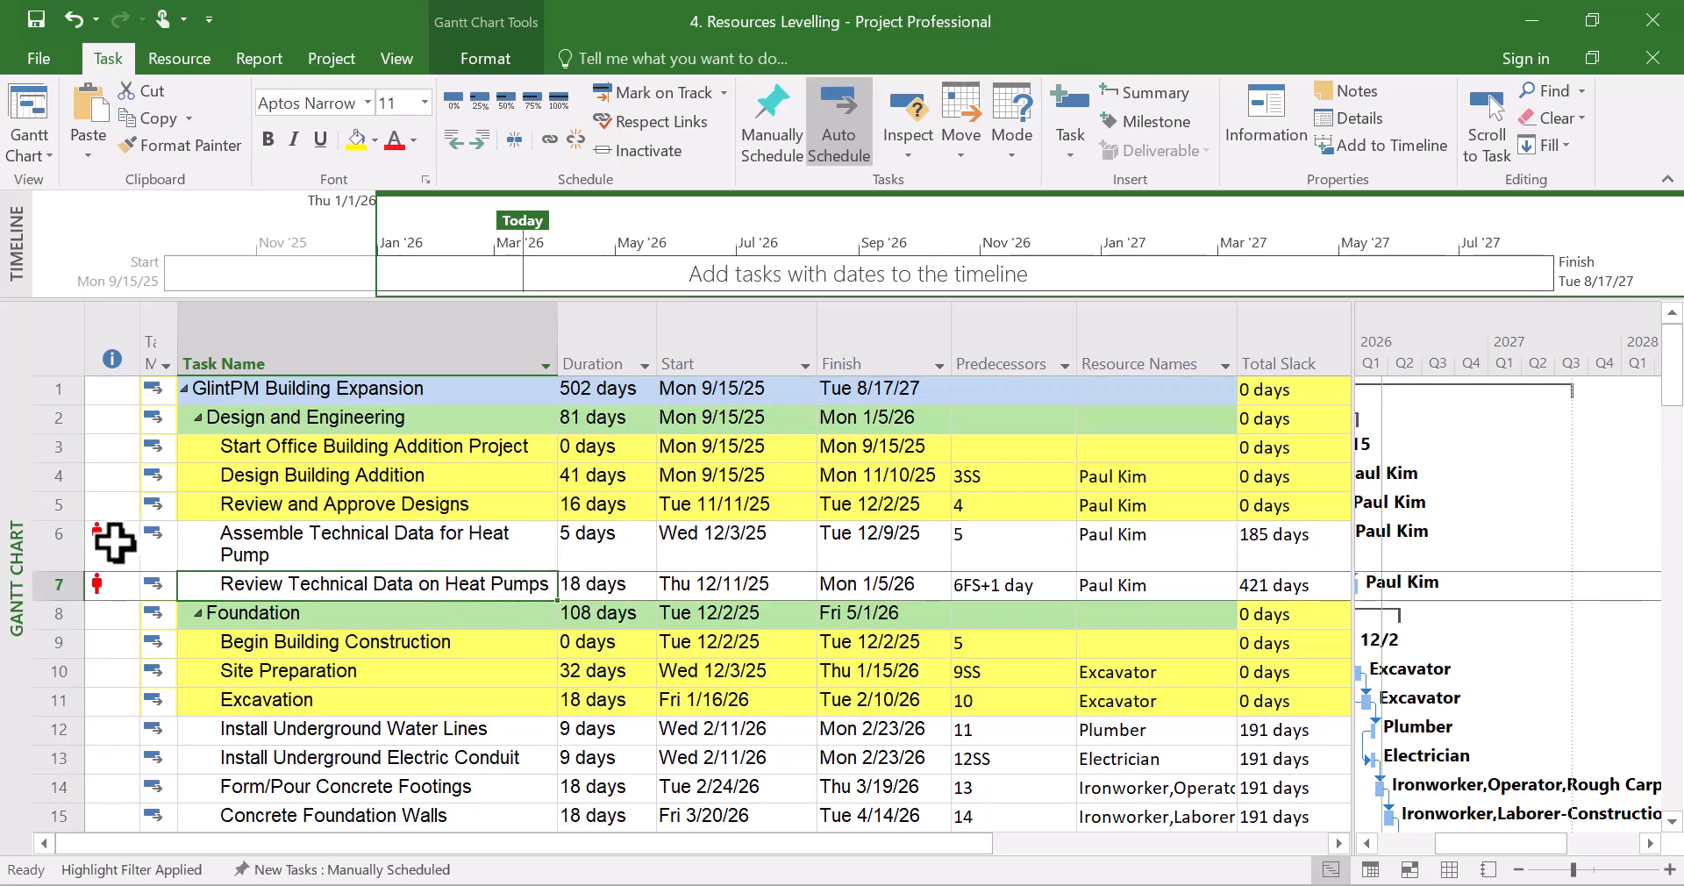
{"action": "left_click", "coordinate": [115, 544]}
{"action": "mouse_move", "coordinate": [112, 543]}
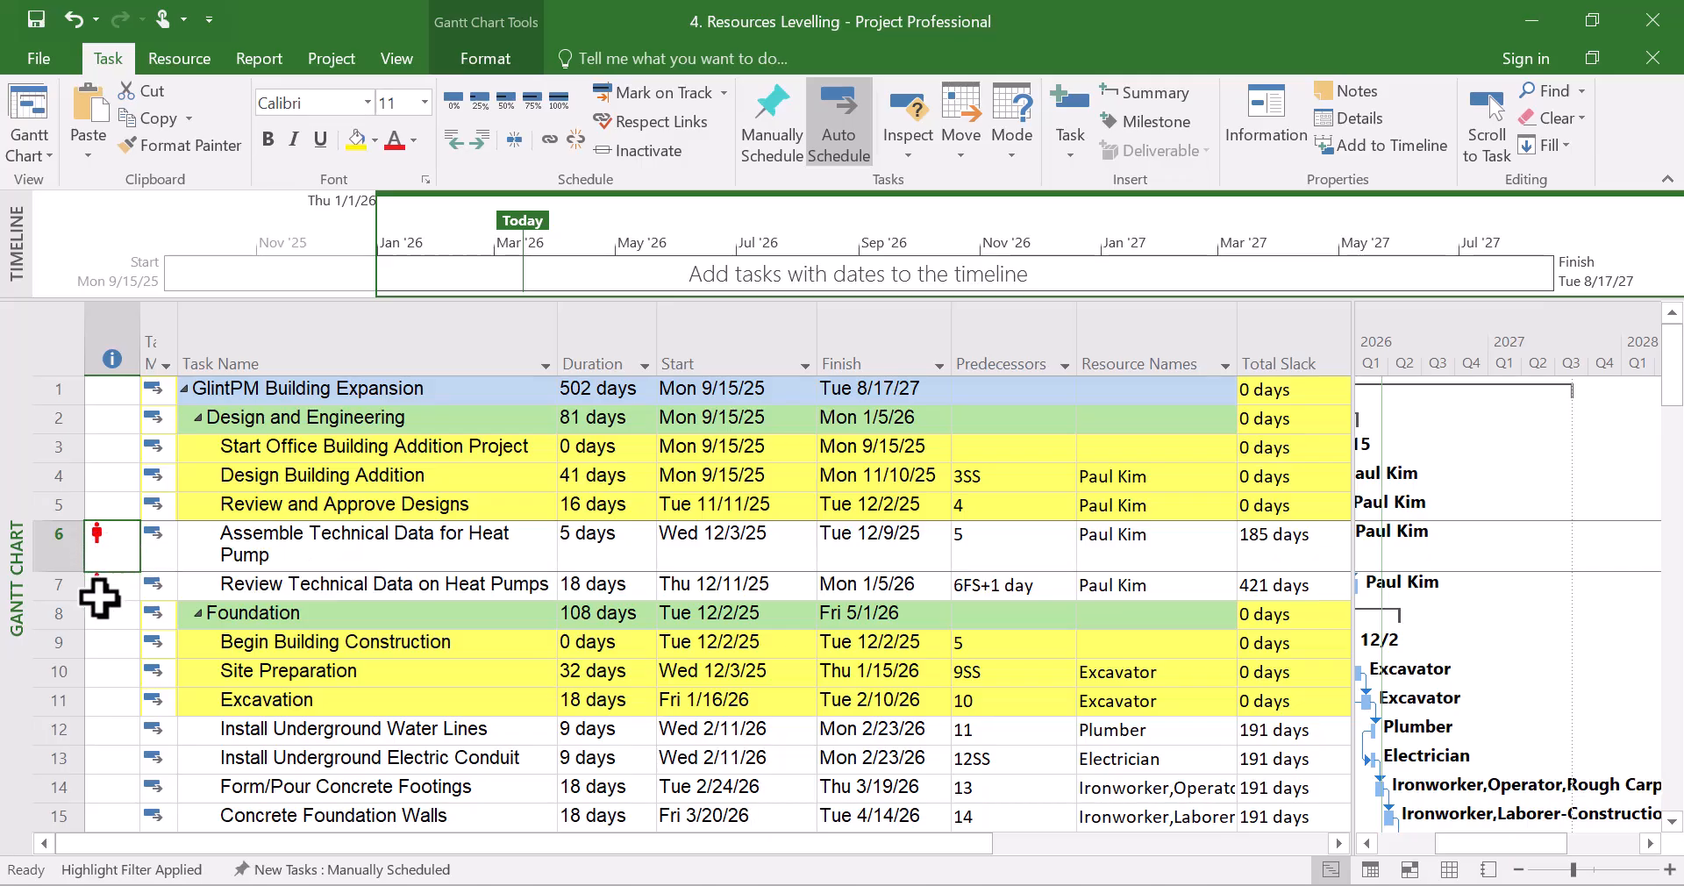
{"action": "left_click", "coordinate": [375, 733]}
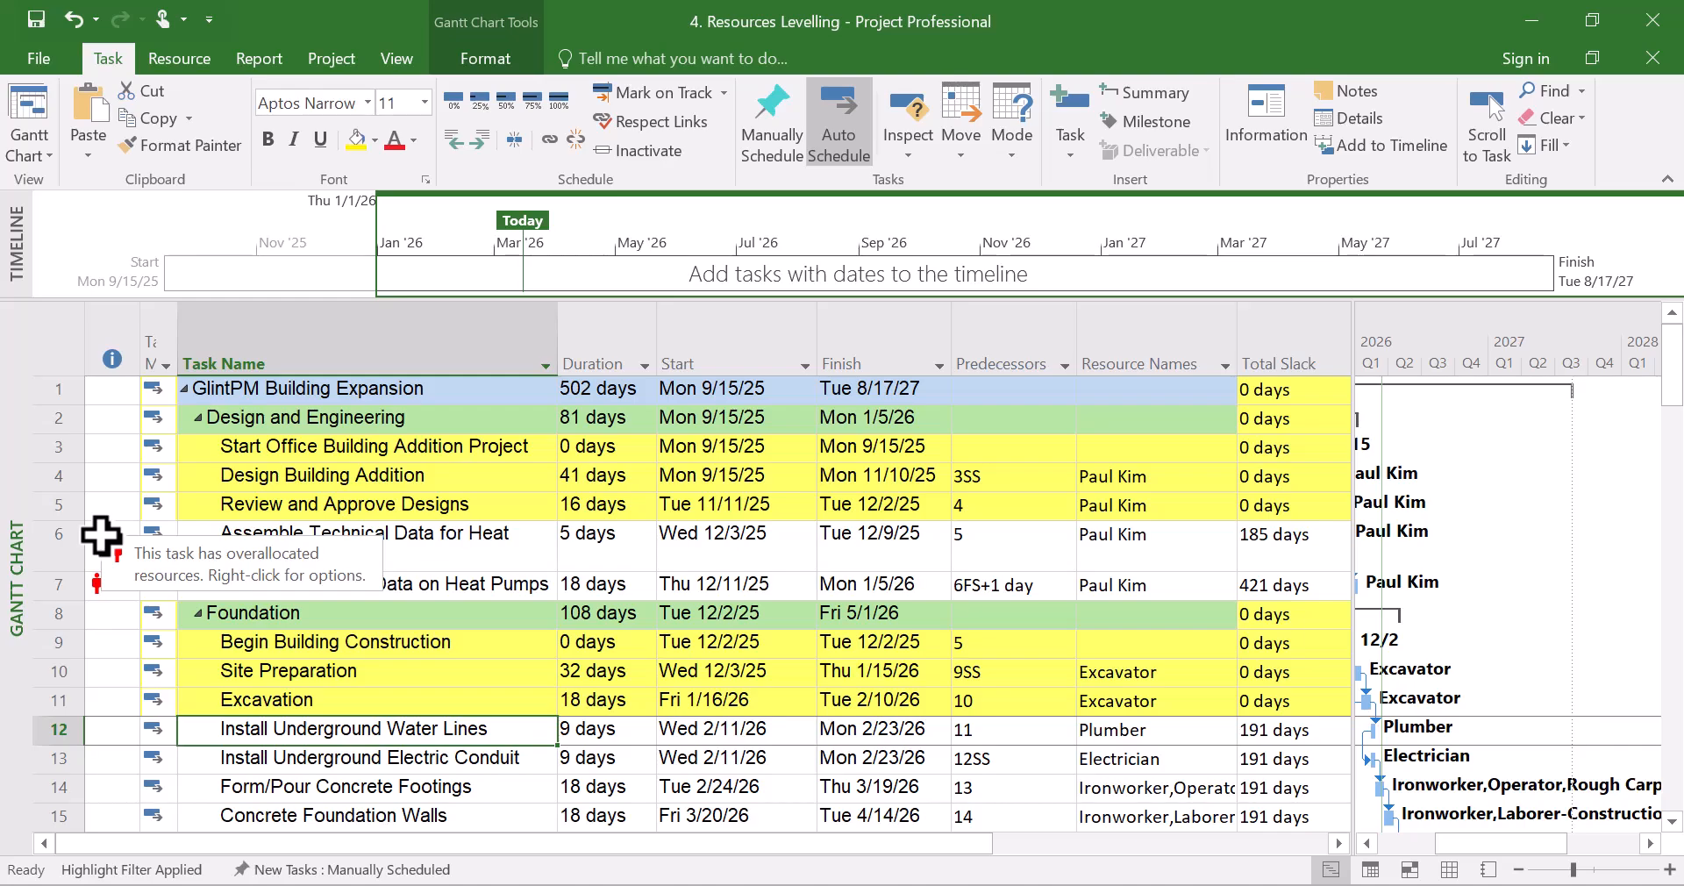
Look through the indicator column of the whole schedule for tasks flagged with overallocated resources.
{"action": "scroll", "coordinate": [109, 618], "scroll_direction": "down", "scroll_amount": 7}
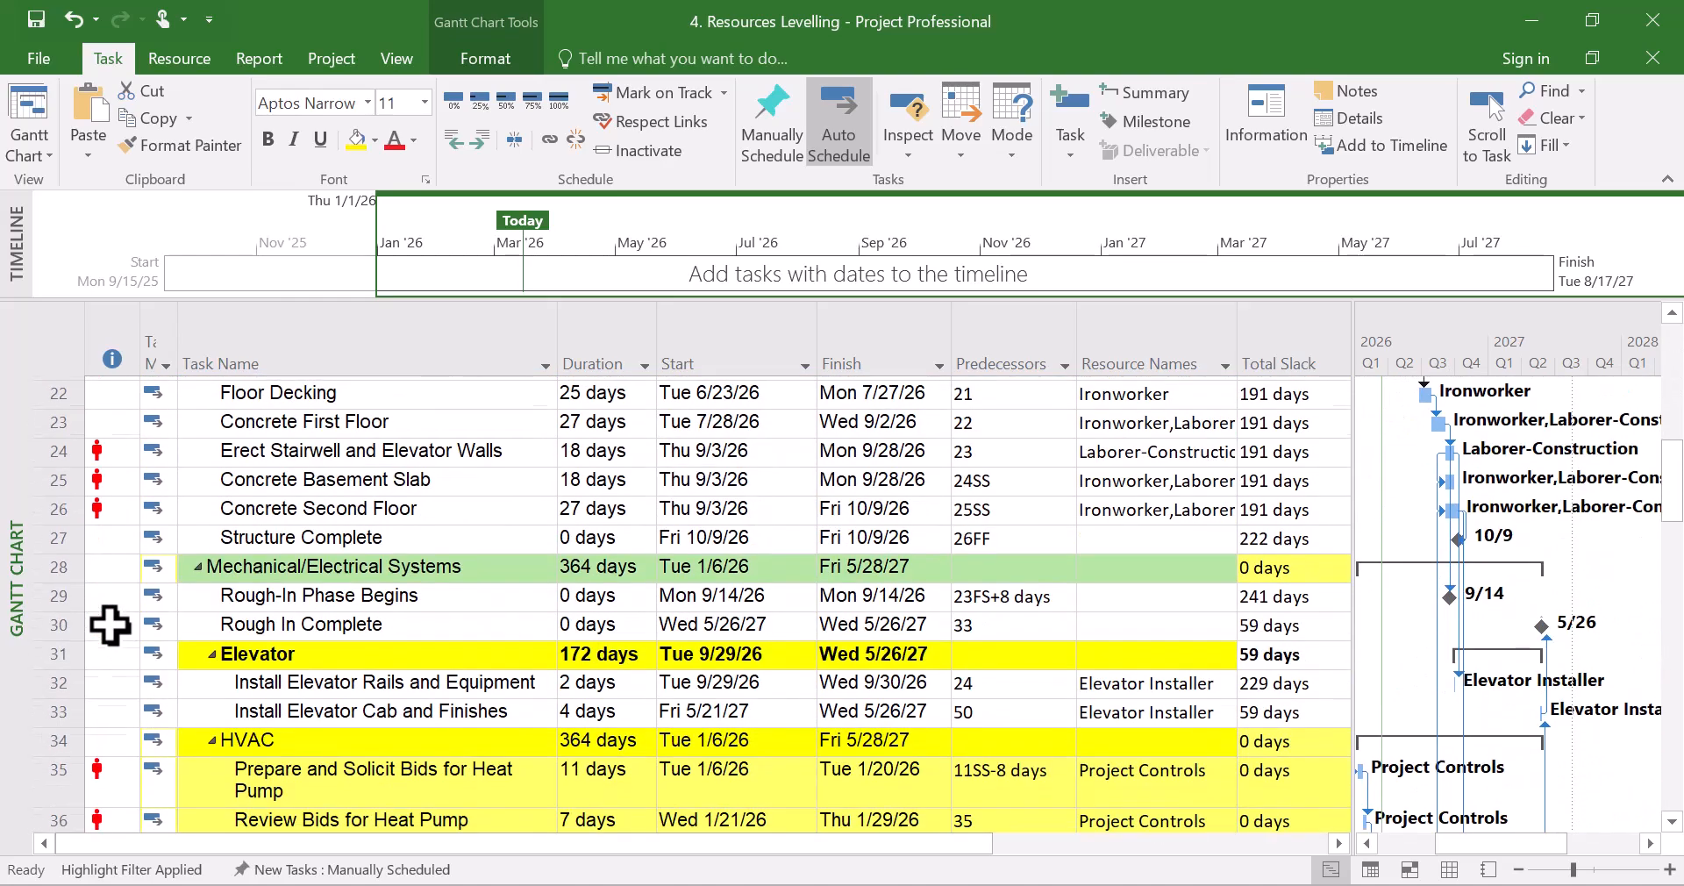
{"action": "scroll", "coordinate": [109, 624], "scroll_direction": "down", "scroll_amount": 7}
{"action": "scroll", "coordinate": [110, 625], "scroll_direction": "down", "scroll_amount": 7}
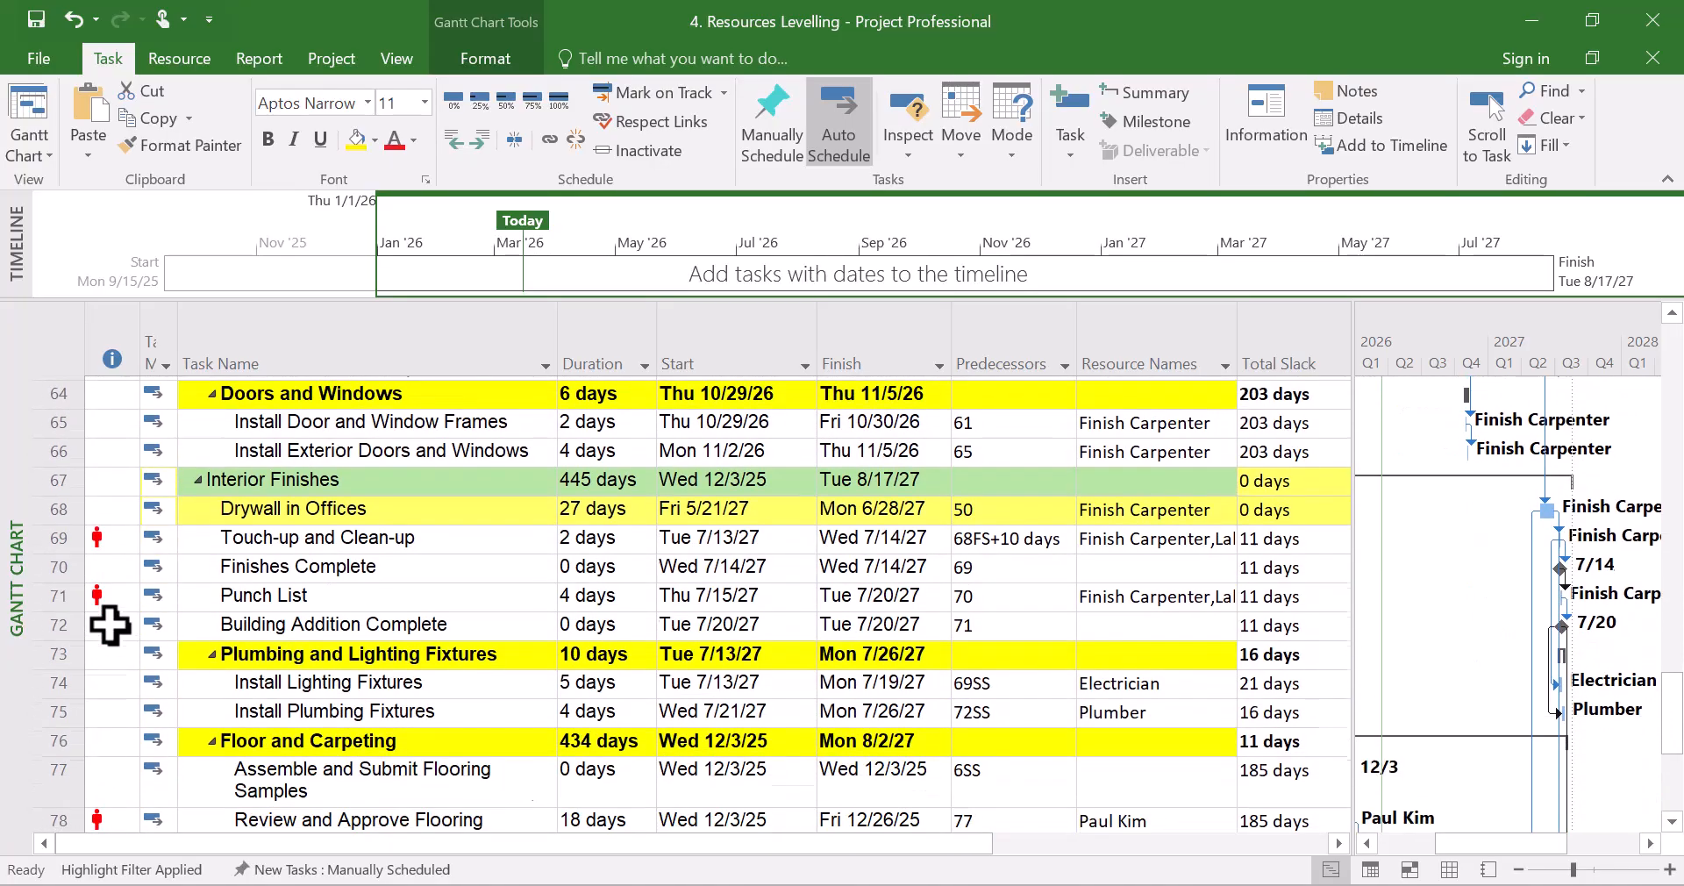
{"action": "scroll", "coordinate": [109, 624], "scroll_direction": "down", "scroll_amount": 5}
{"action": "scroll", "coordinate": [109, 624], "scroll_direction": "up", "scroll_amount": 4}
{"action": "scroll", "coordinate": [109, 624], "scroll_direction": "up", "scroll_amount": 11}
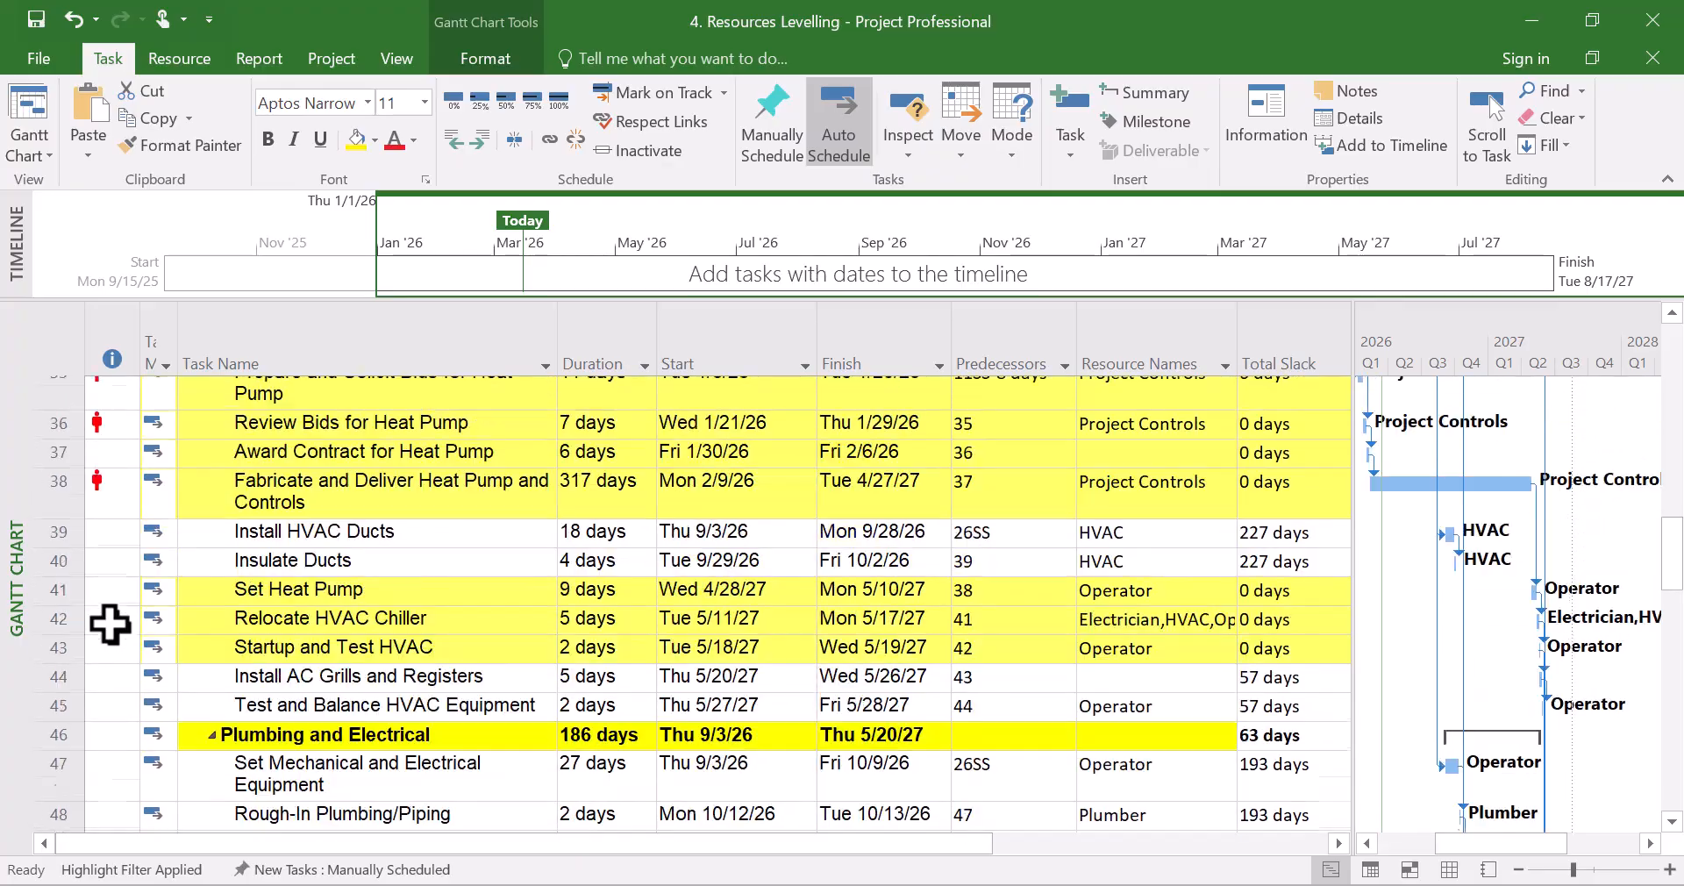
{"action": "scroll", "coordinate": [109, 624], "scroll_direction": "up", "scroll_amount": 6}
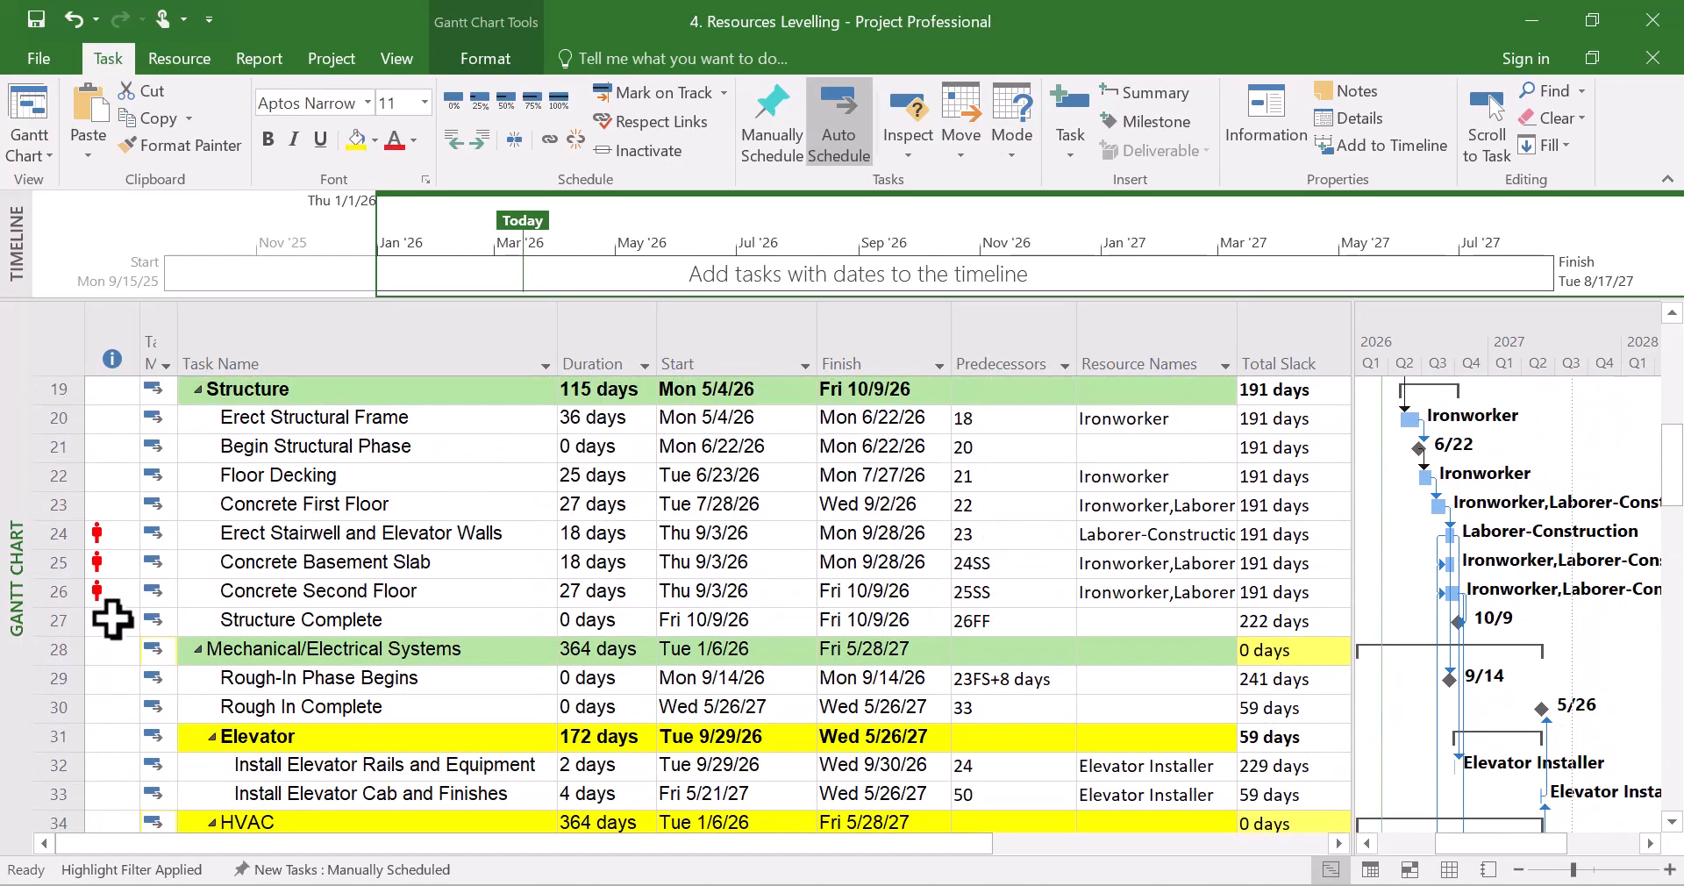
Hide the Resource Names column in the task table.
{"action": "left_click", "coordinate": [519, 568]}
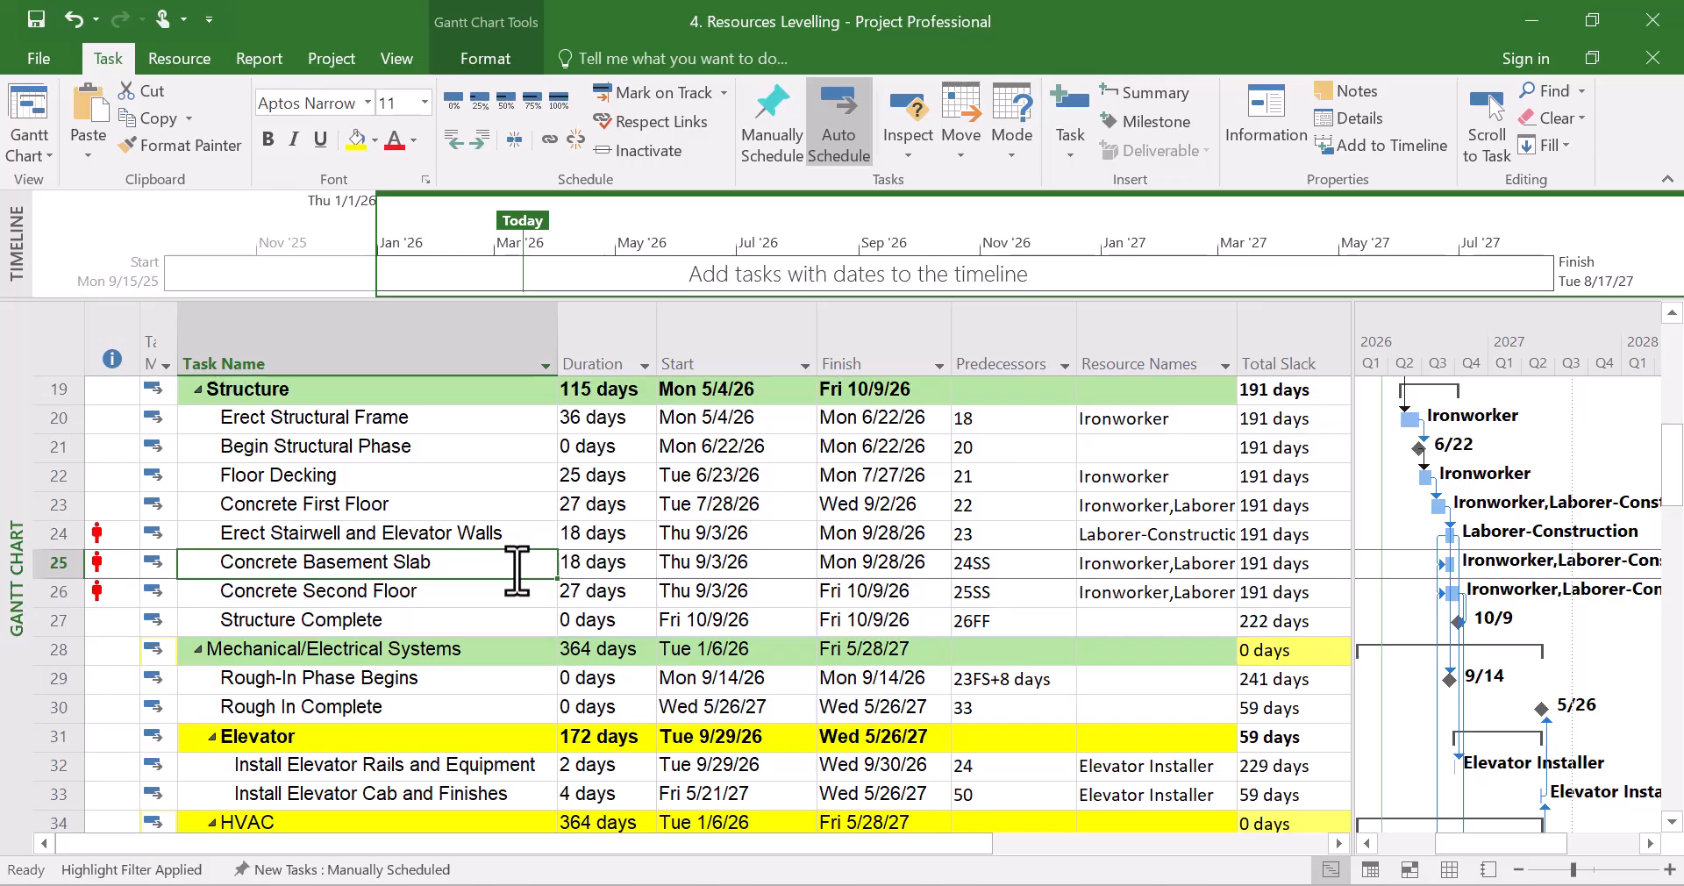
{"action": "right_click", "coordinate": [1150, 331]}
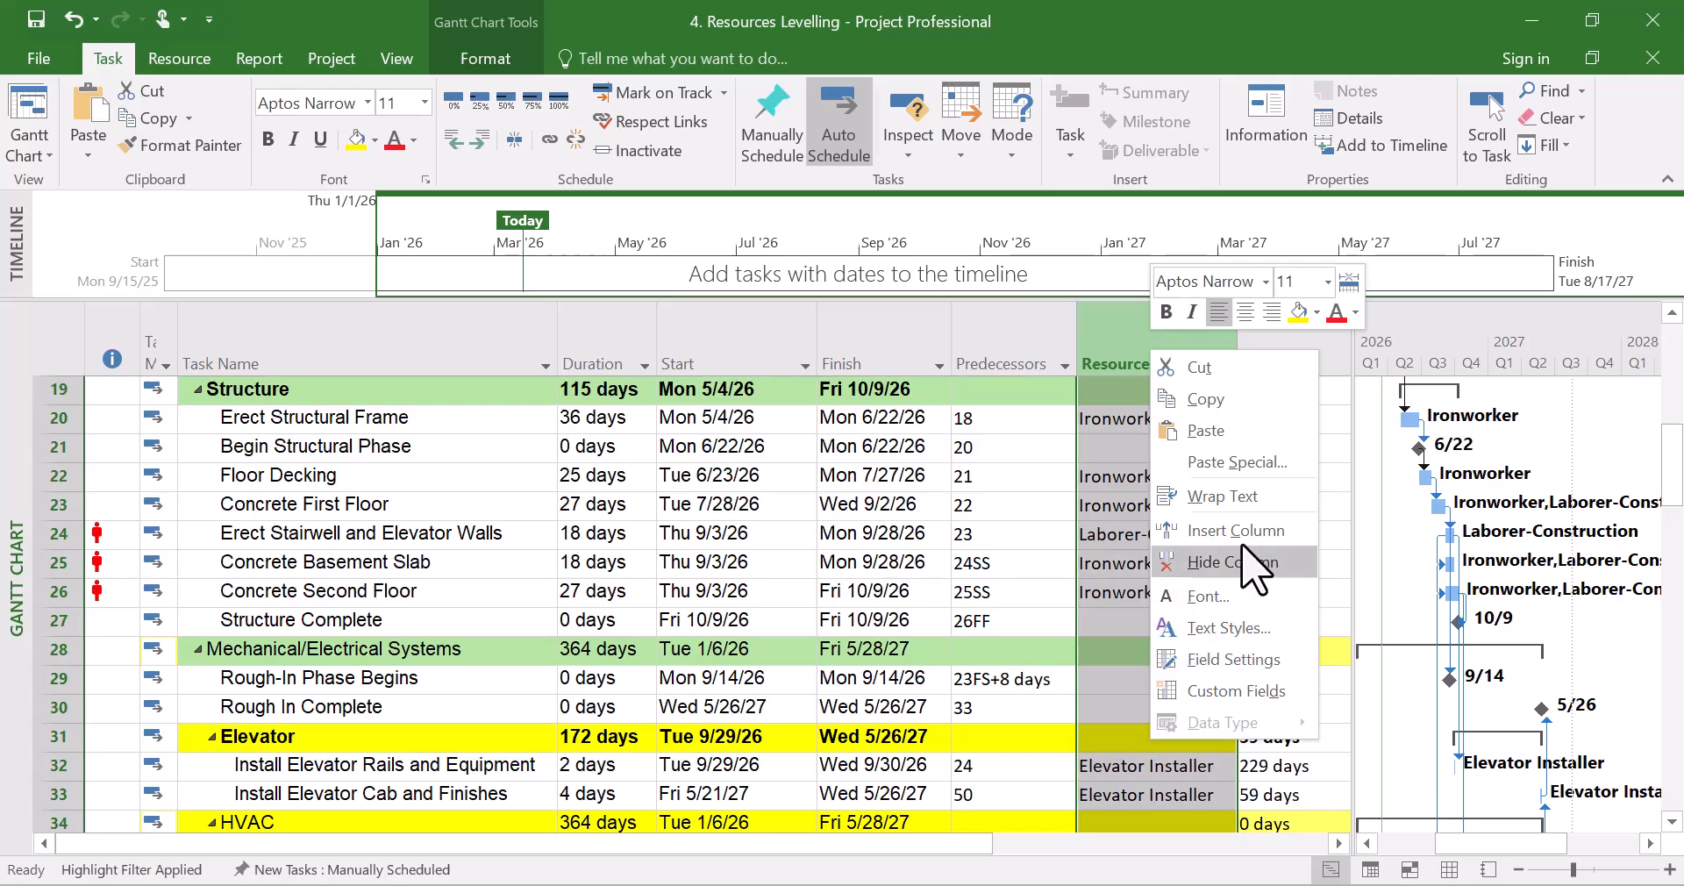
{"action": "left_click", "coordinate": [1232, 562]}
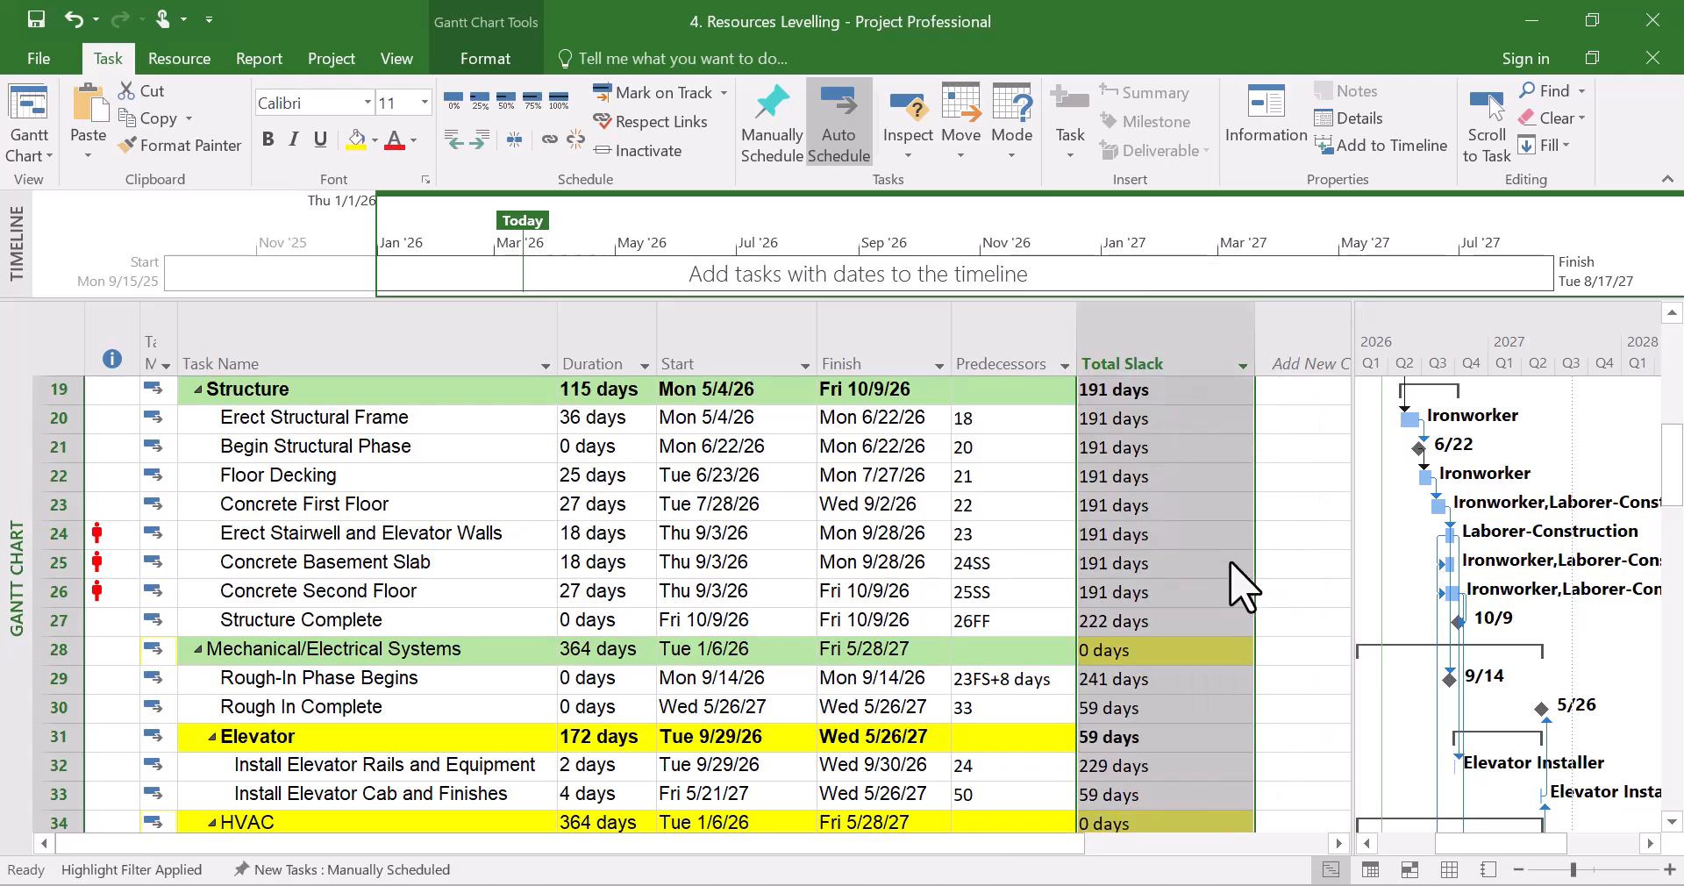
Review the Total Slack of the flagged tasks in the Mechanical/Electrical Systems, HVAC and Brick sections.
{"action": "scroll", "coordinate": [1142, 645], "scroll_direction": "down", "scroll_amount": 2}
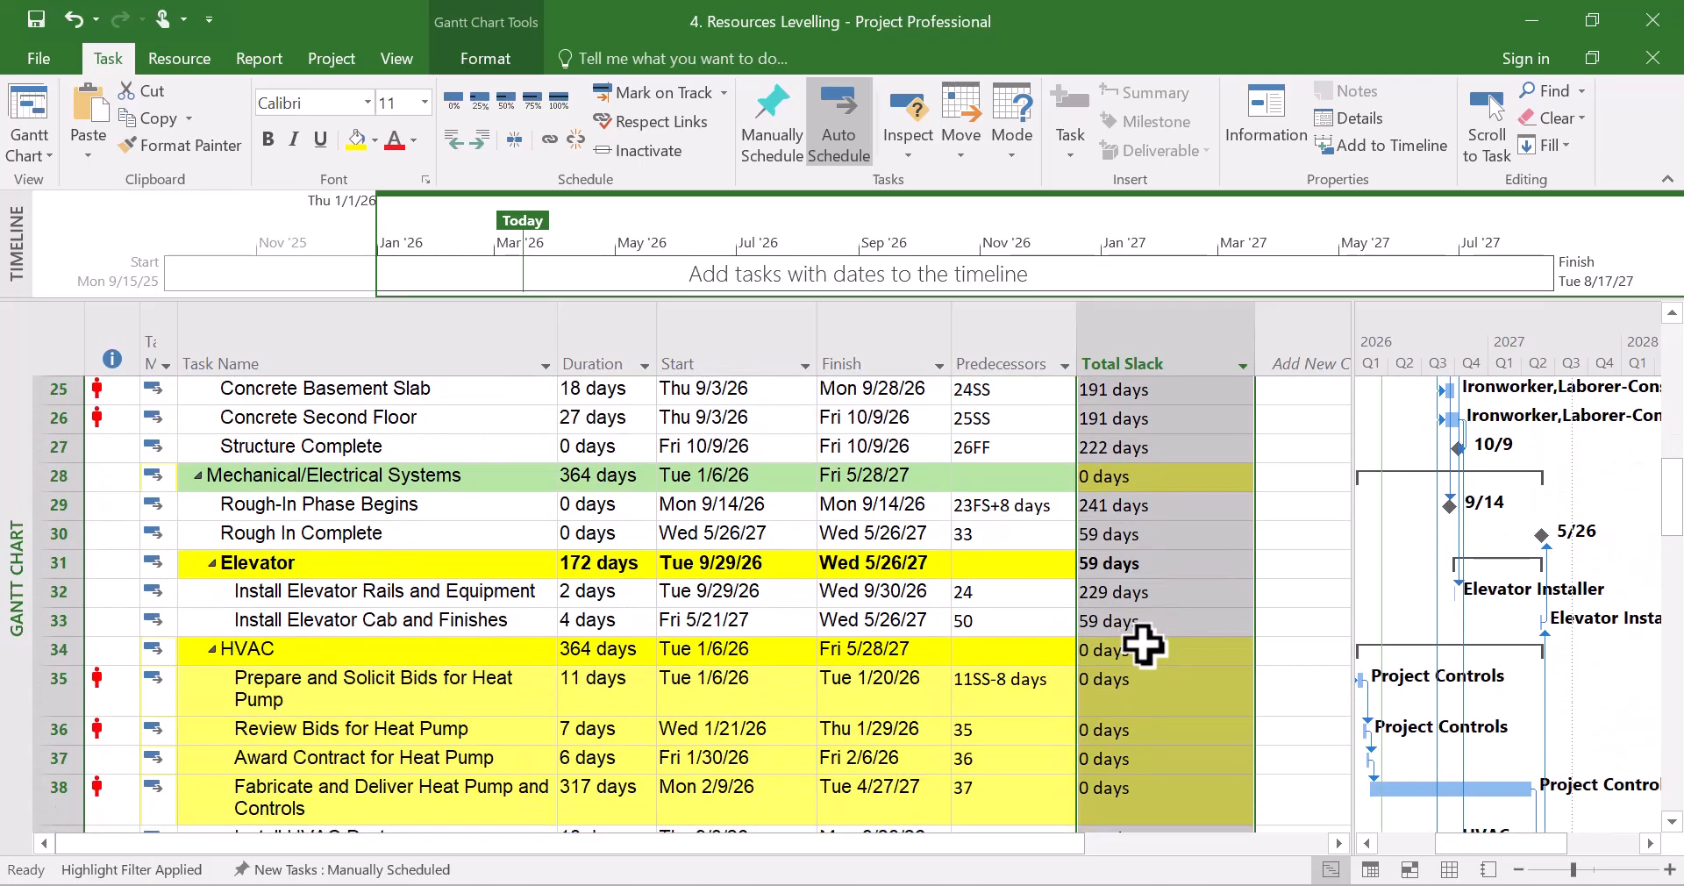
{"action": "scroll", "coordinate": [1142, 645], "scroll_direction": "down", "scroll_amount": 3}
{"action": "scroll", "coordinate": [542, 596], "scroll_direction": "up", "scroll_amount": 2}
{"action": "scroll", "coordinate": [478, 639], "scroll_direction": "down", "scroll_amount": 6}
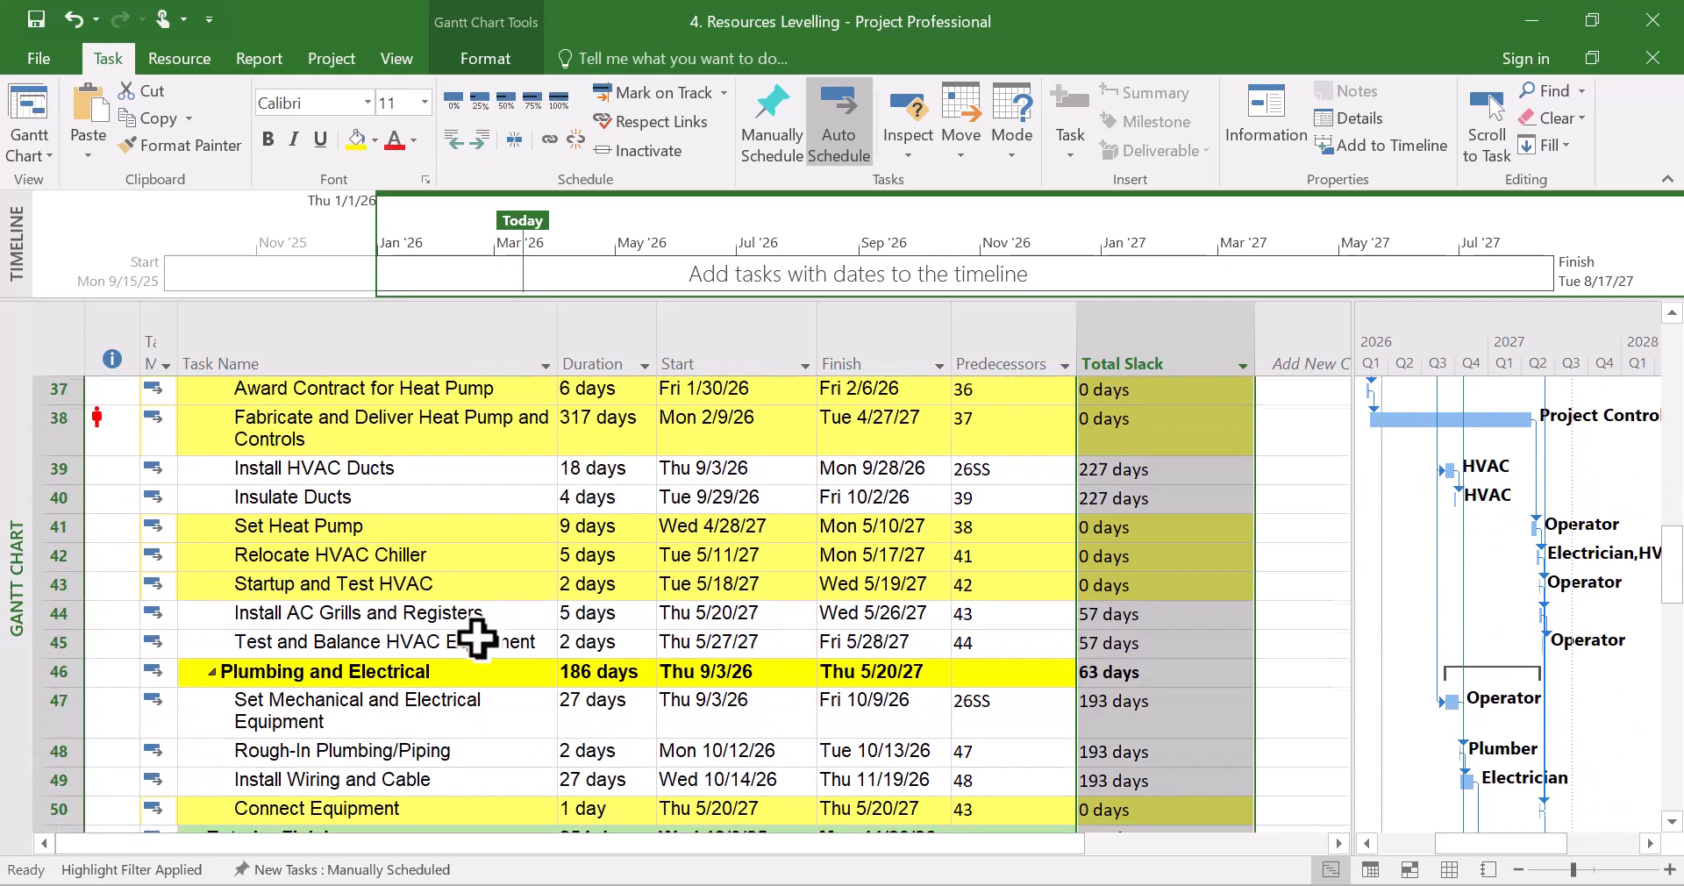
{"action": "scroll", "coordinate": [478, 639], "scroll_direction": "down", "scroll_amount": 2}
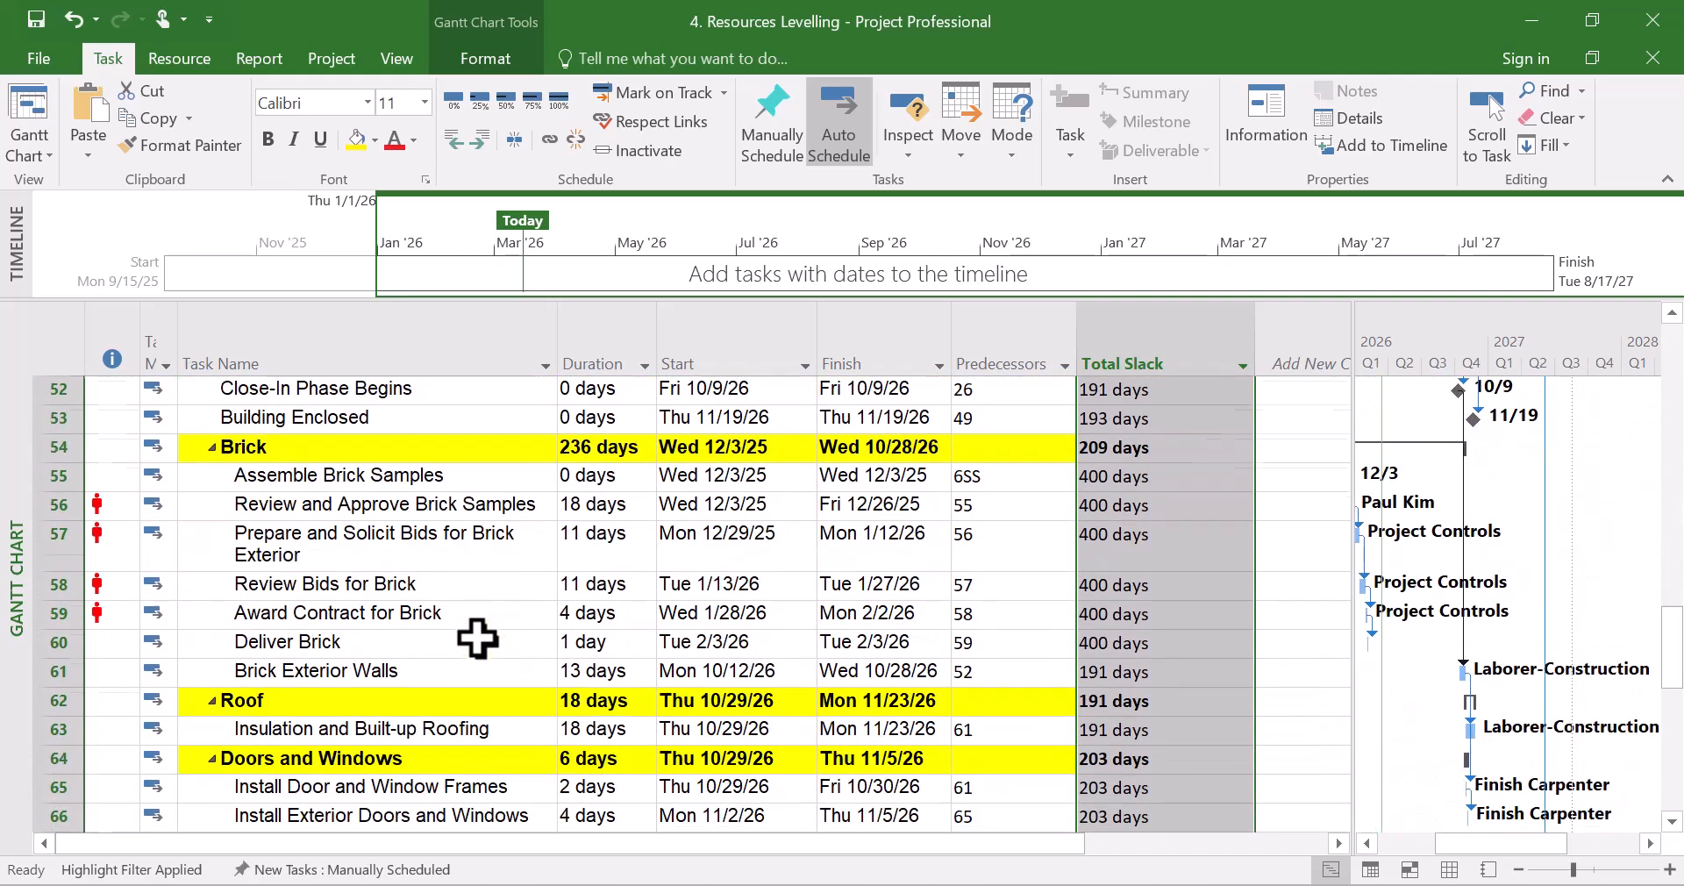
{"action": "scroll", "coordinate": [478, 639], "scroll_direction": "up", "scroll_amount": 7}
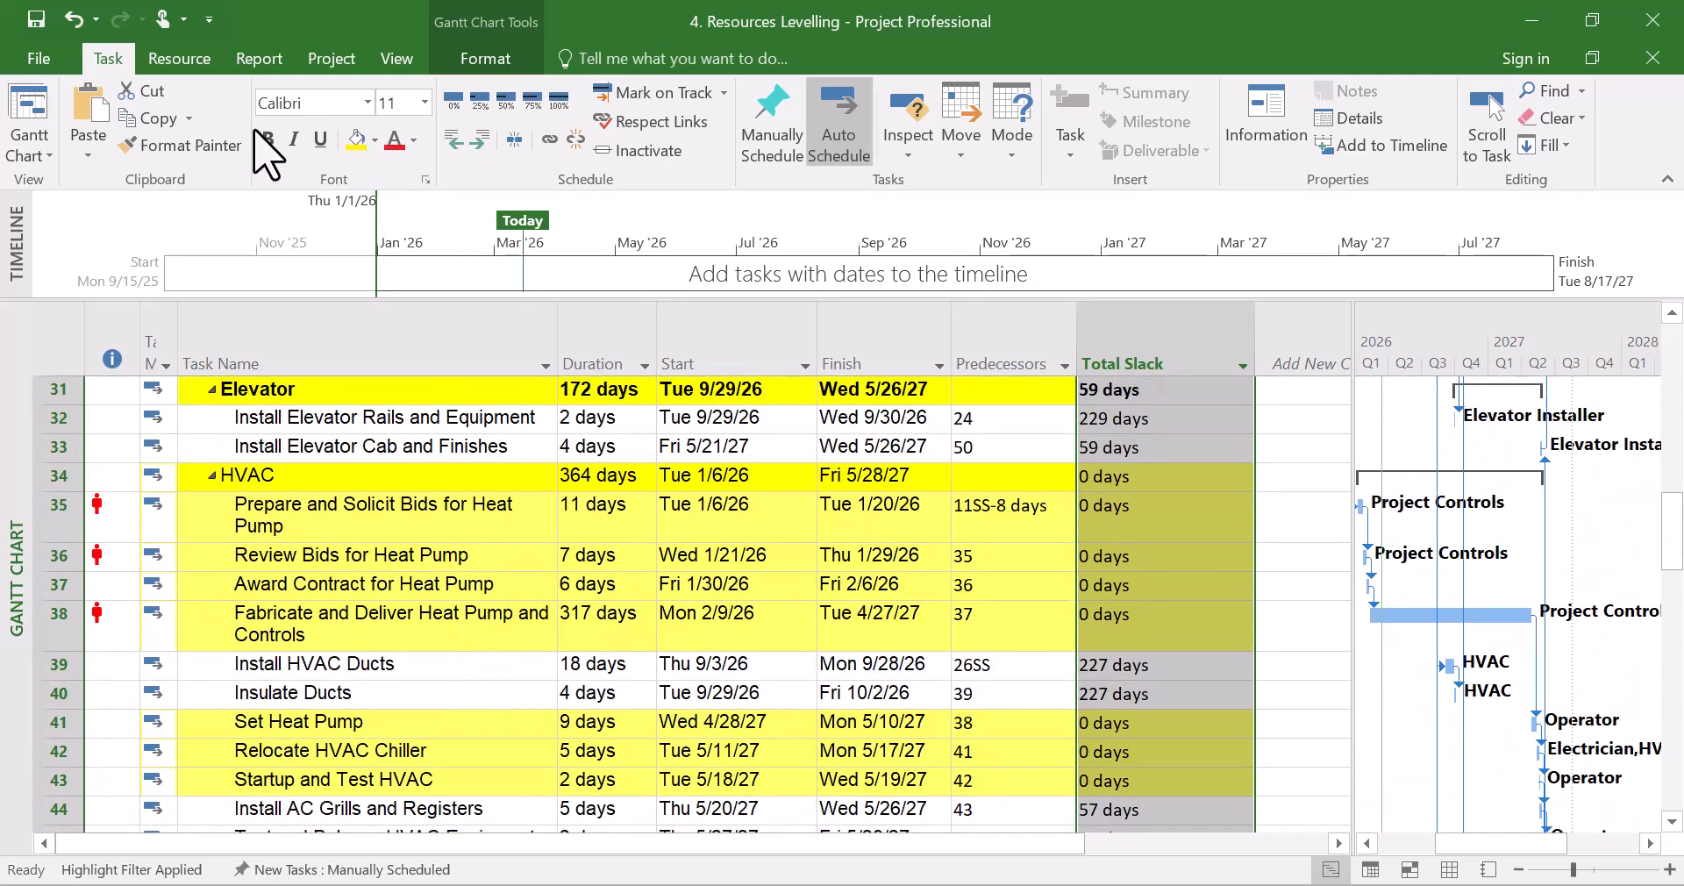
Clear the Critical highlight from the task table.
{"action": "left_click", "coordinate": [396, 57]}
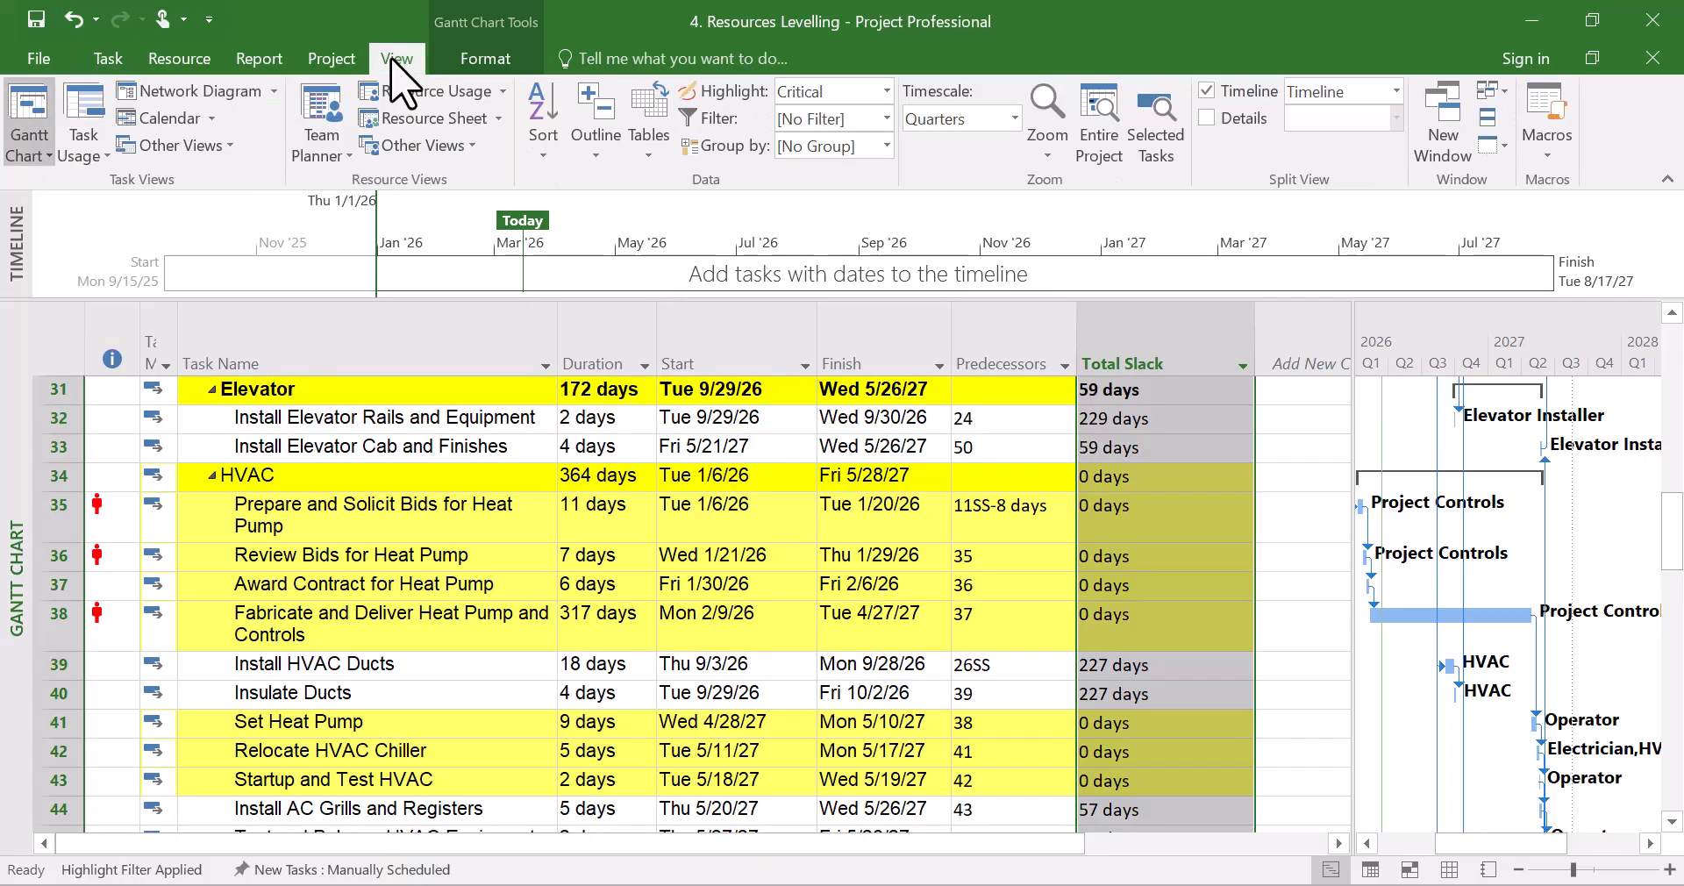
{"action": "left_click", "coordinate": [887, 91]}
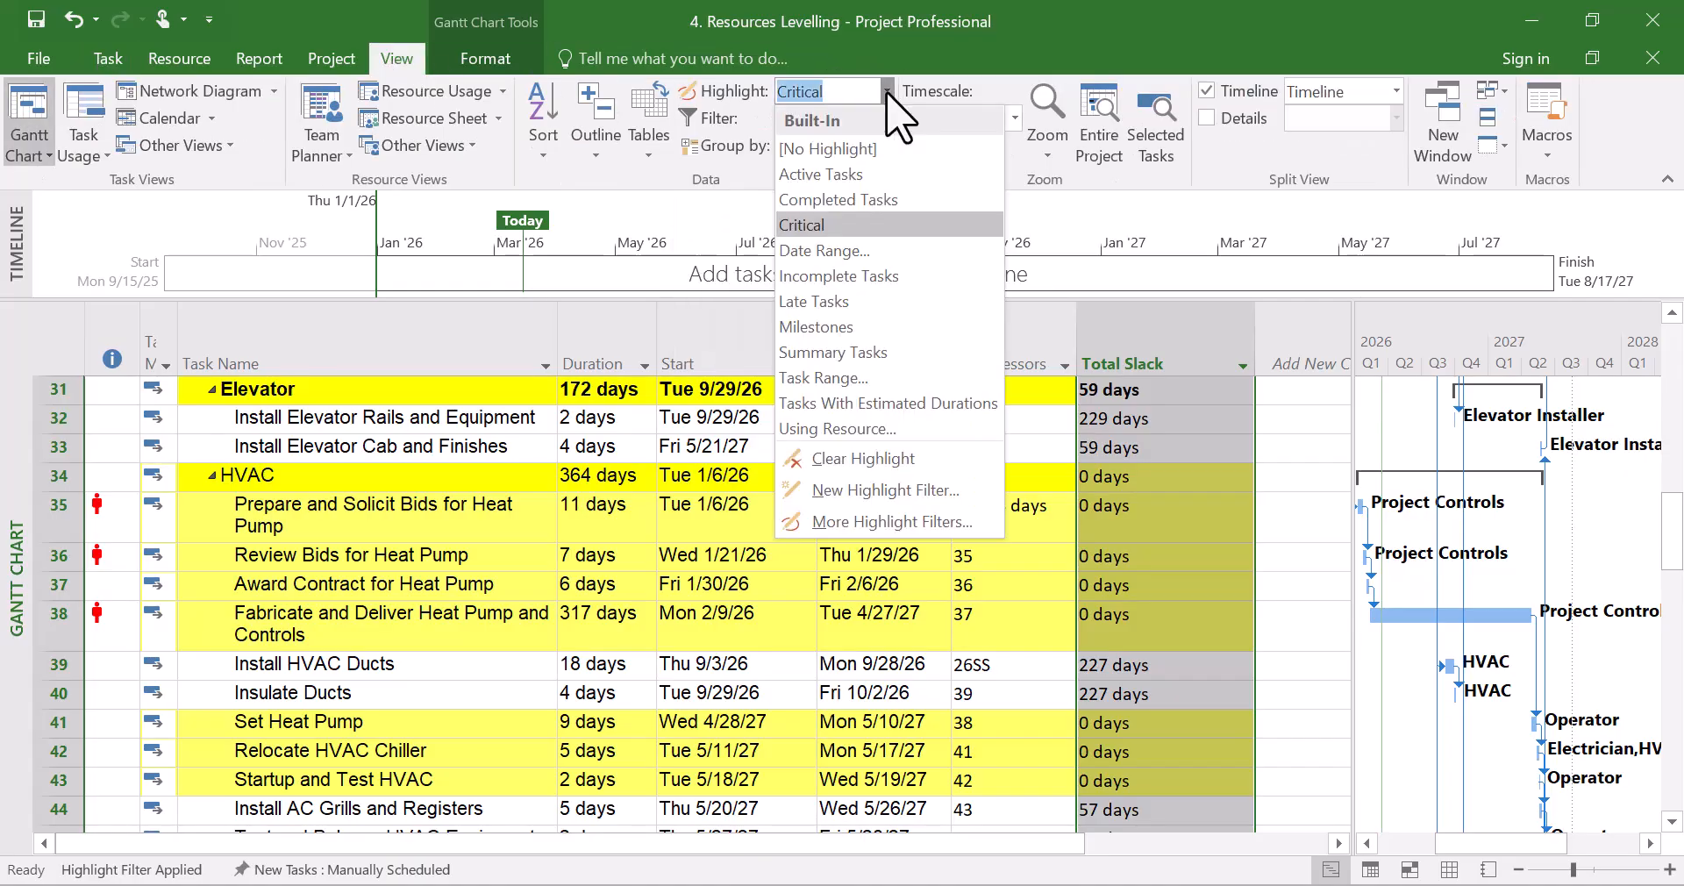
{"action": "left_click", "coordinate": [926, 162]}
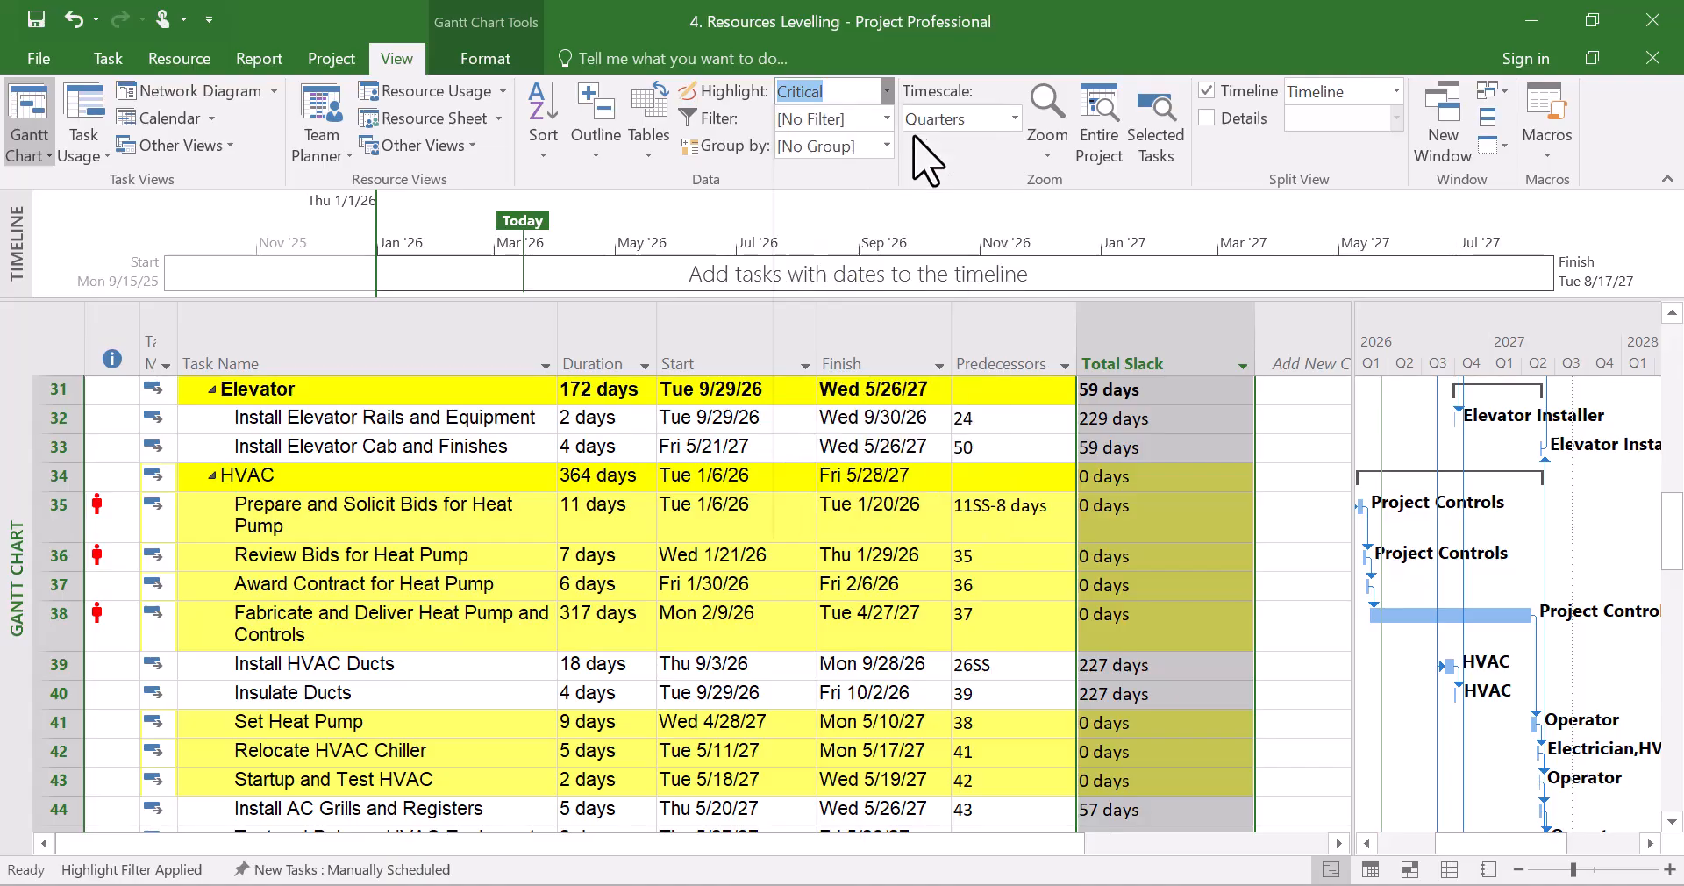
{"action": "left_click", "coordinate": [887, 92]}
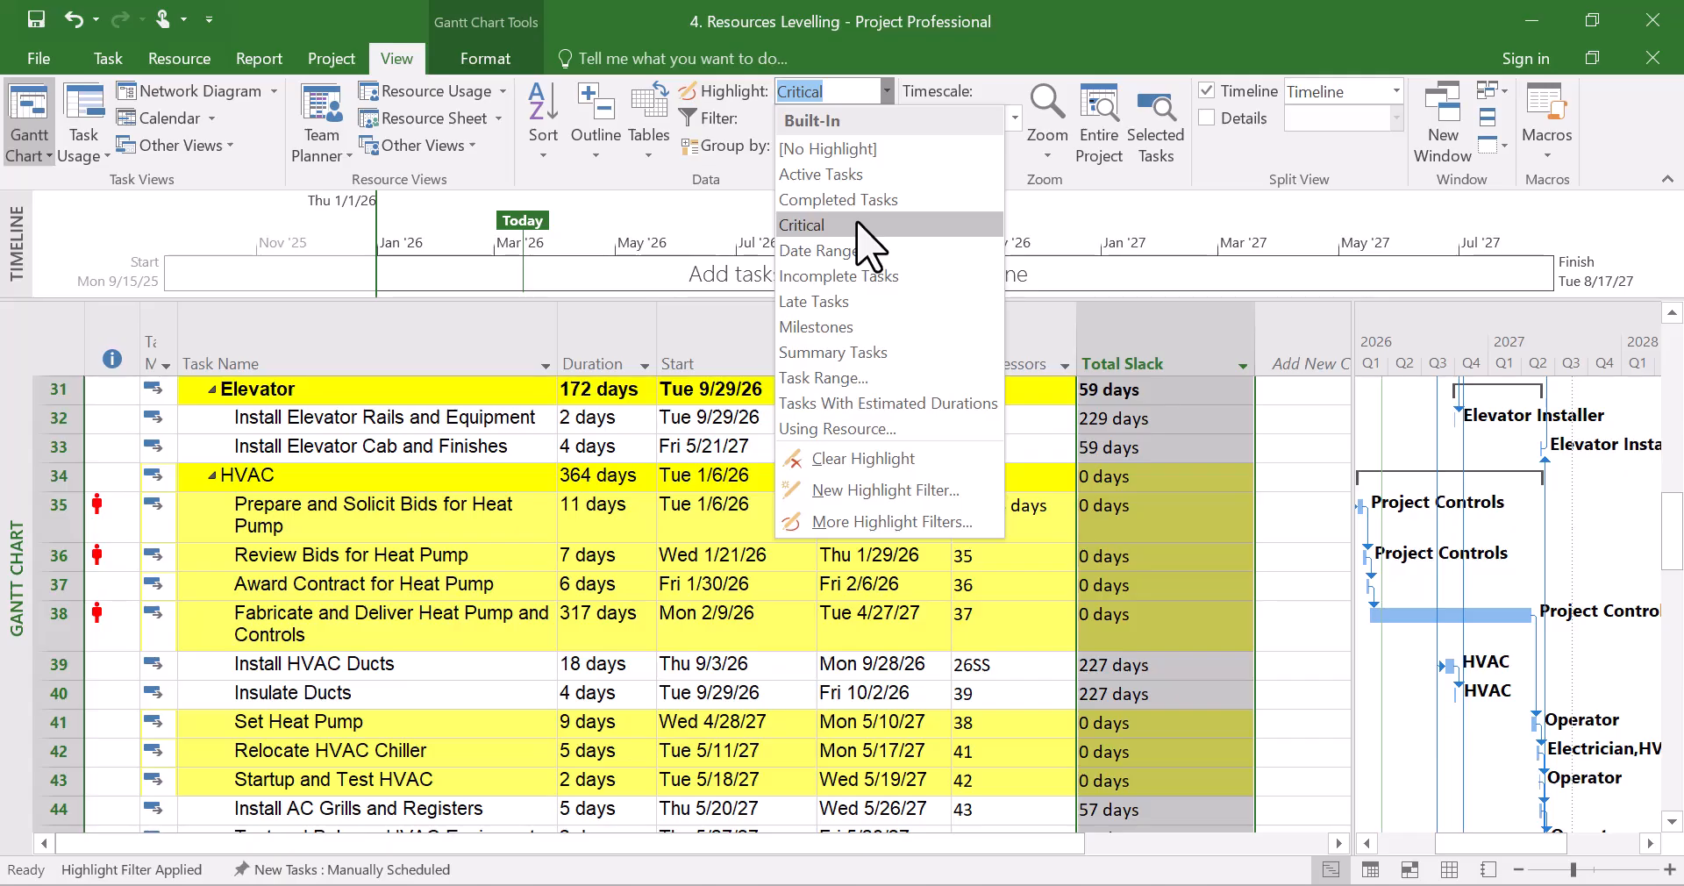
{"action": "left_click", "coordinate": [888, 456]}
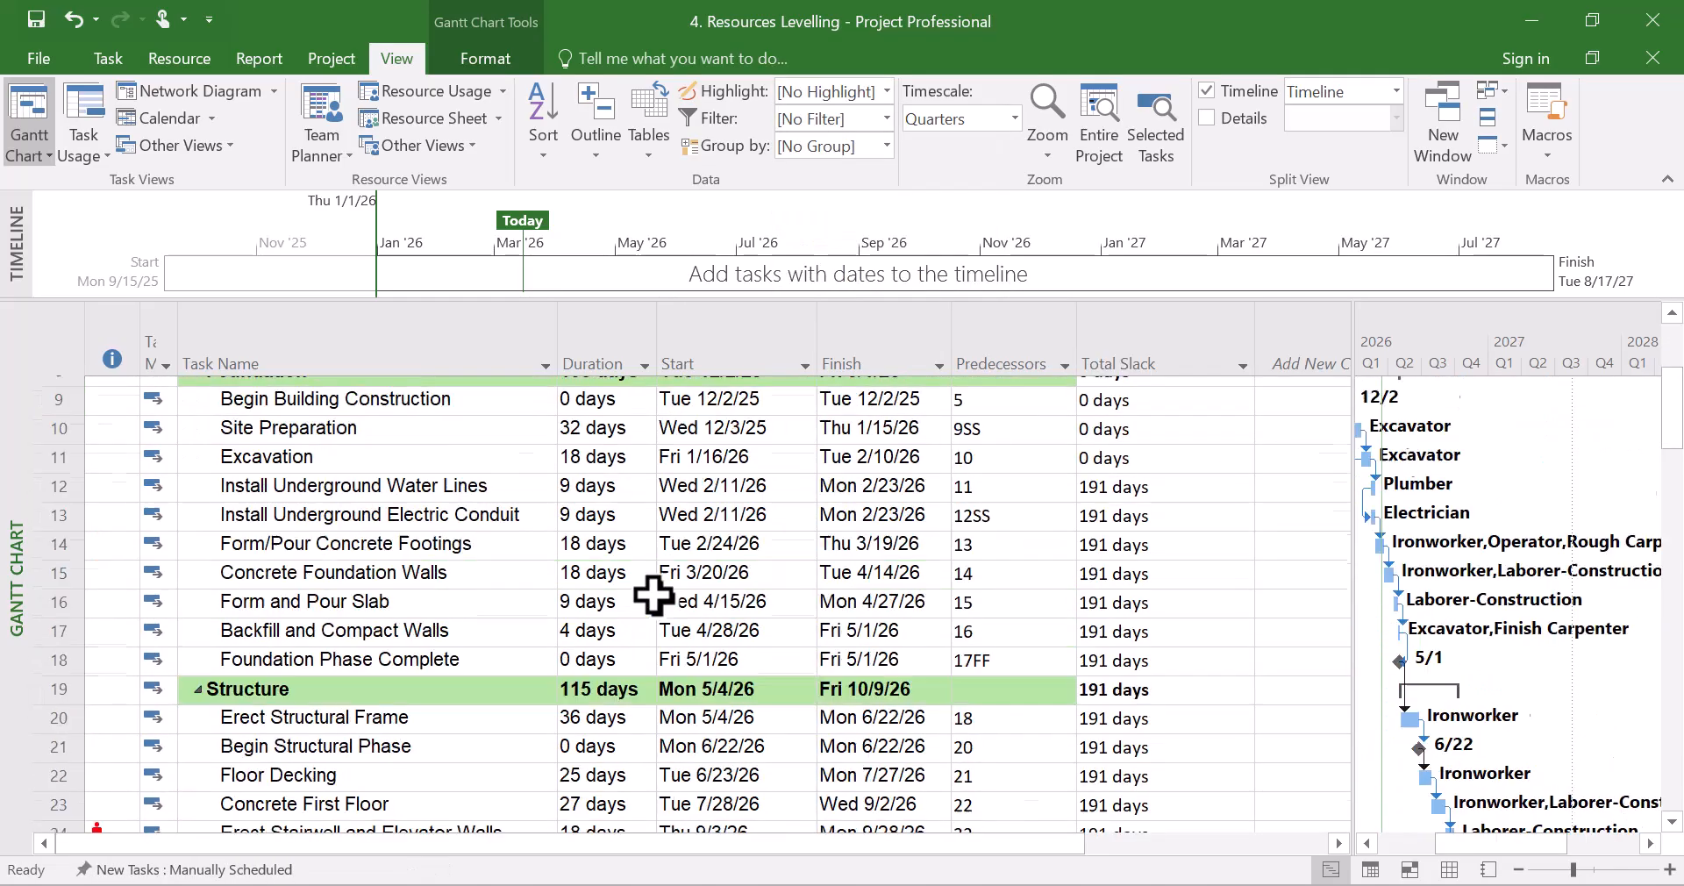
Apply the built-in Critical highlight to the task table.
{"action": "left_click", "coordinate": [887, 92]}
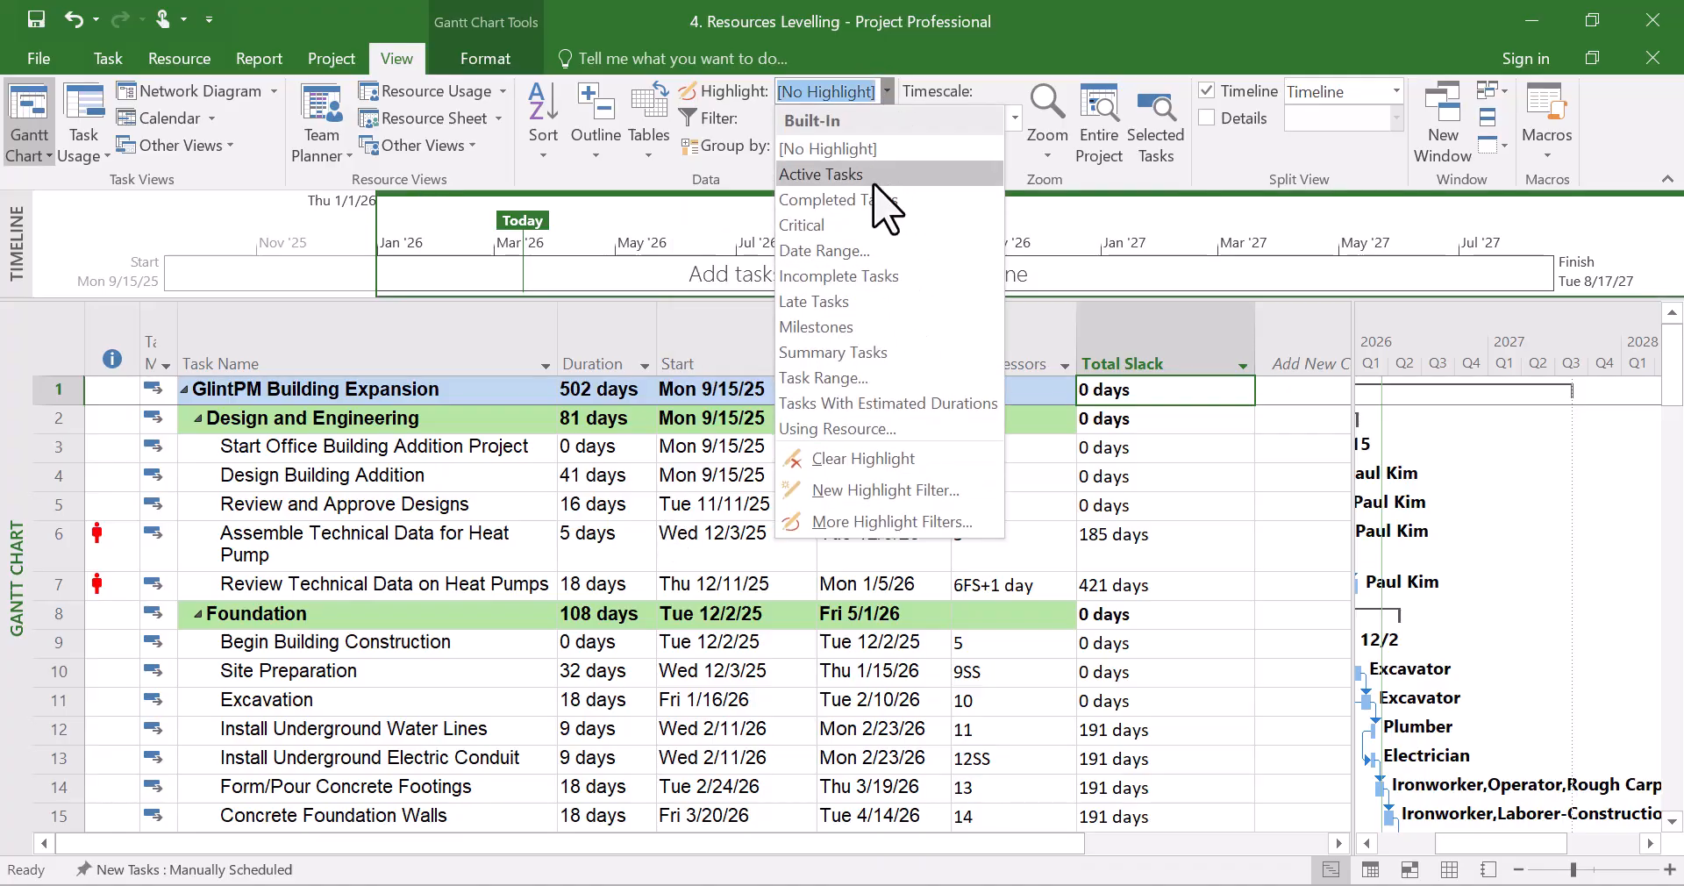
{"action": "left_click", "coordinate": [868, 225]}
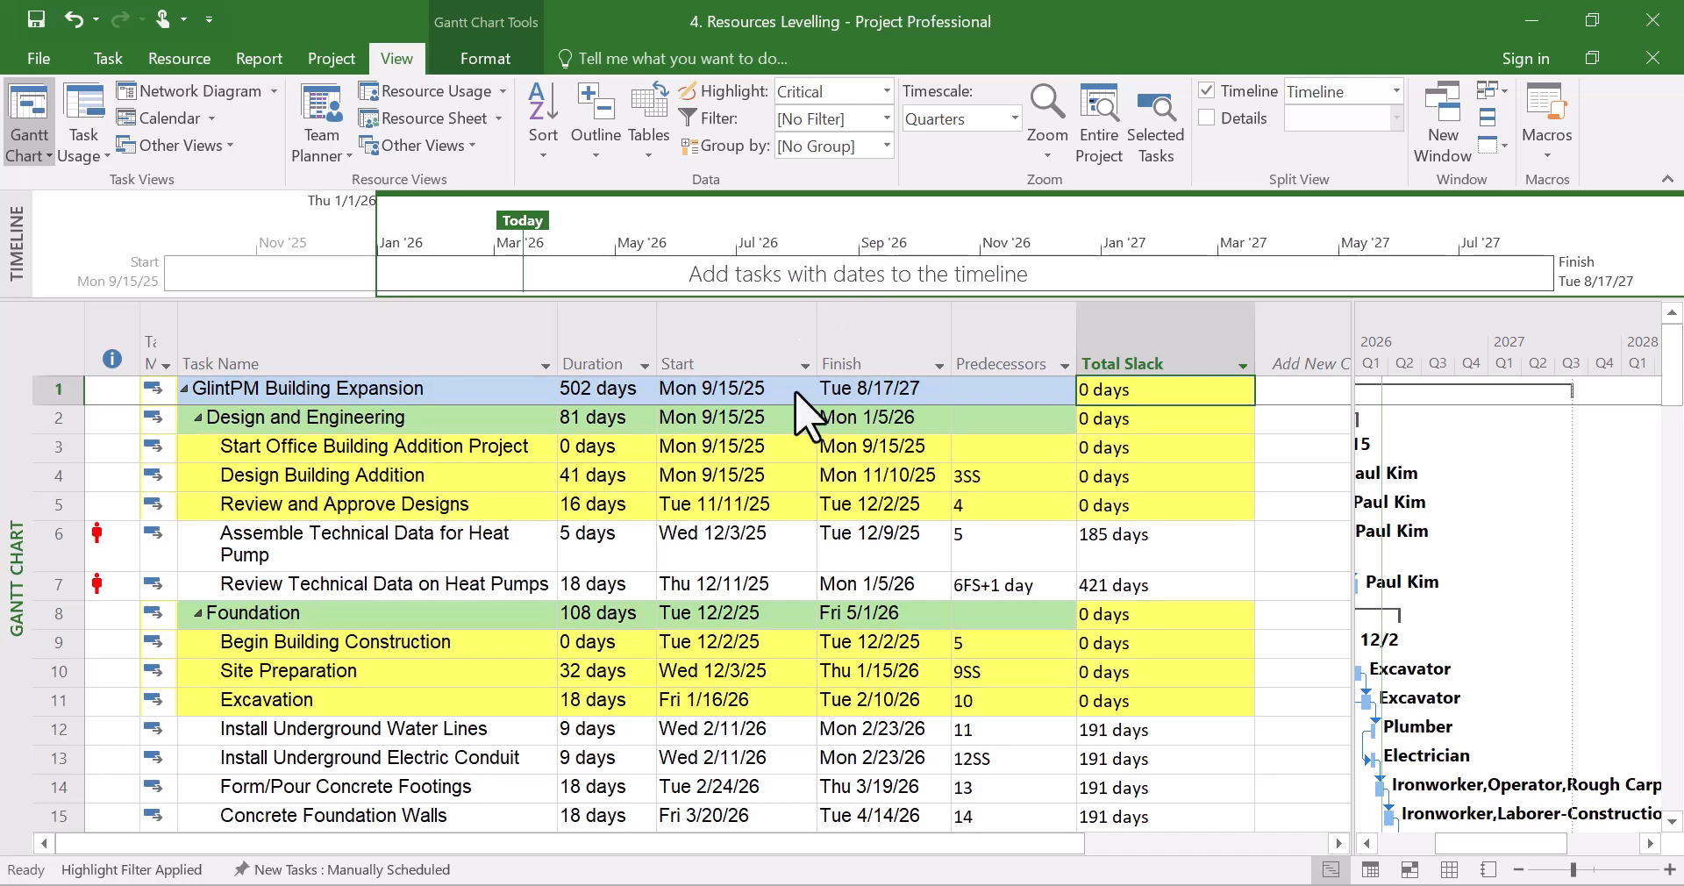
Compare Total Slack on highlighted and unhighlighted tasks, including the flagged heat pump bidding task under HVAC.
{"action": "scroll", "coordinate": [736, 553], "scroll_direction": "down", "scroll_amount": 4}
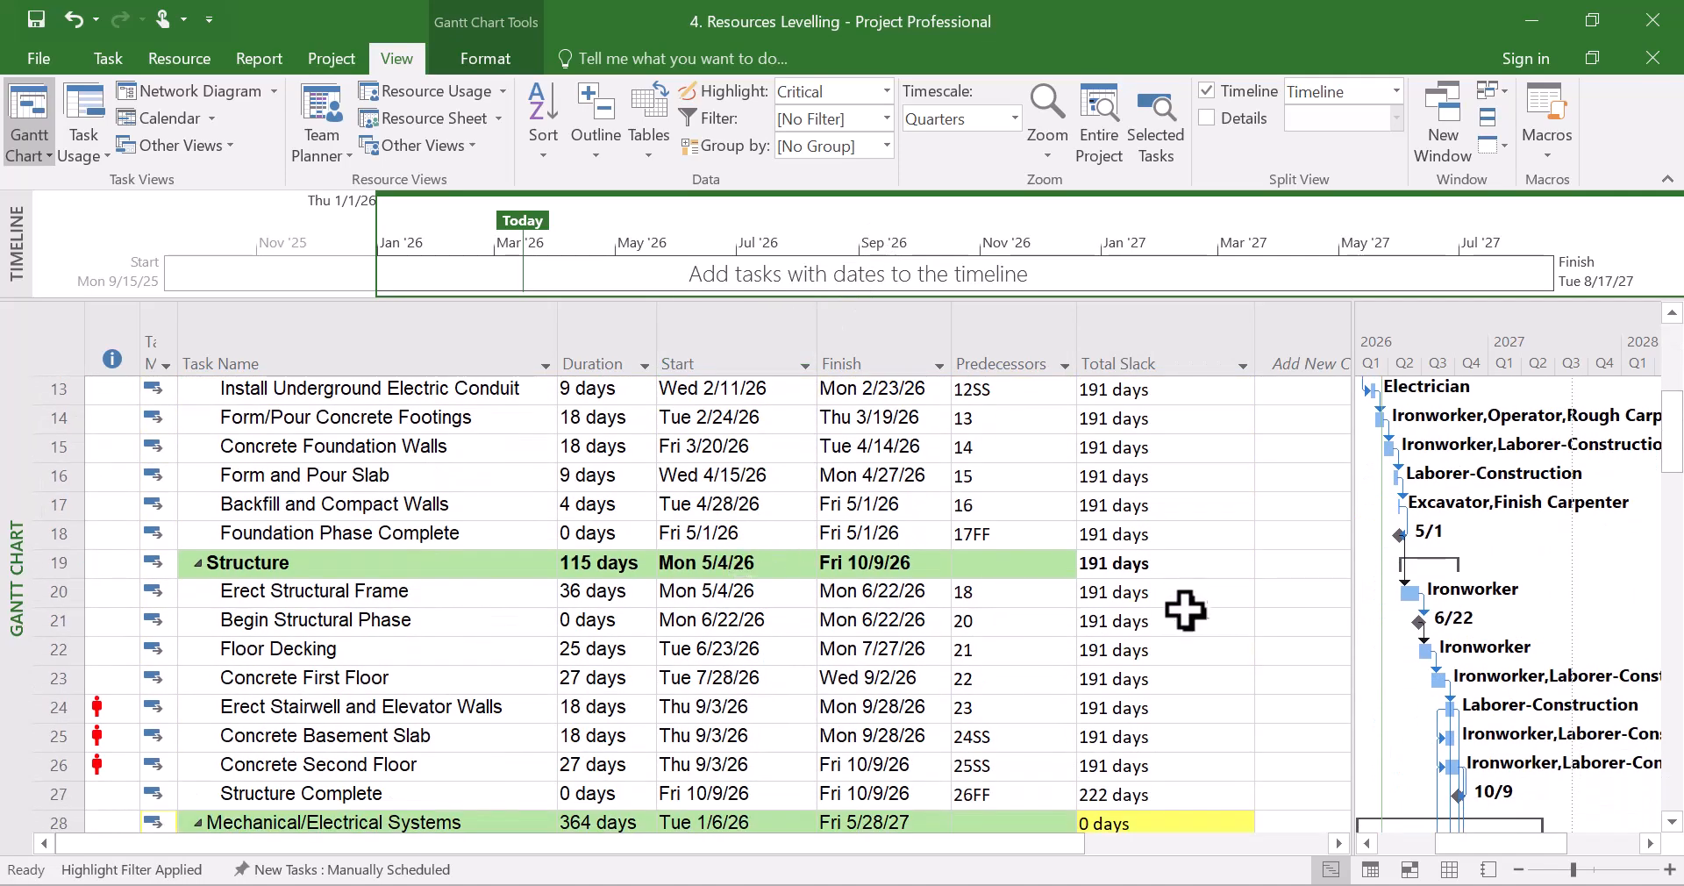
{"action": "scroll", "coordinate": [1176, 605], "scroll_direction": "down", "scroll_amount": 3}
{"action": "scroll", "coordinate": [1172, 586], "scroll_direction": "up", "scroll_amount": 7}
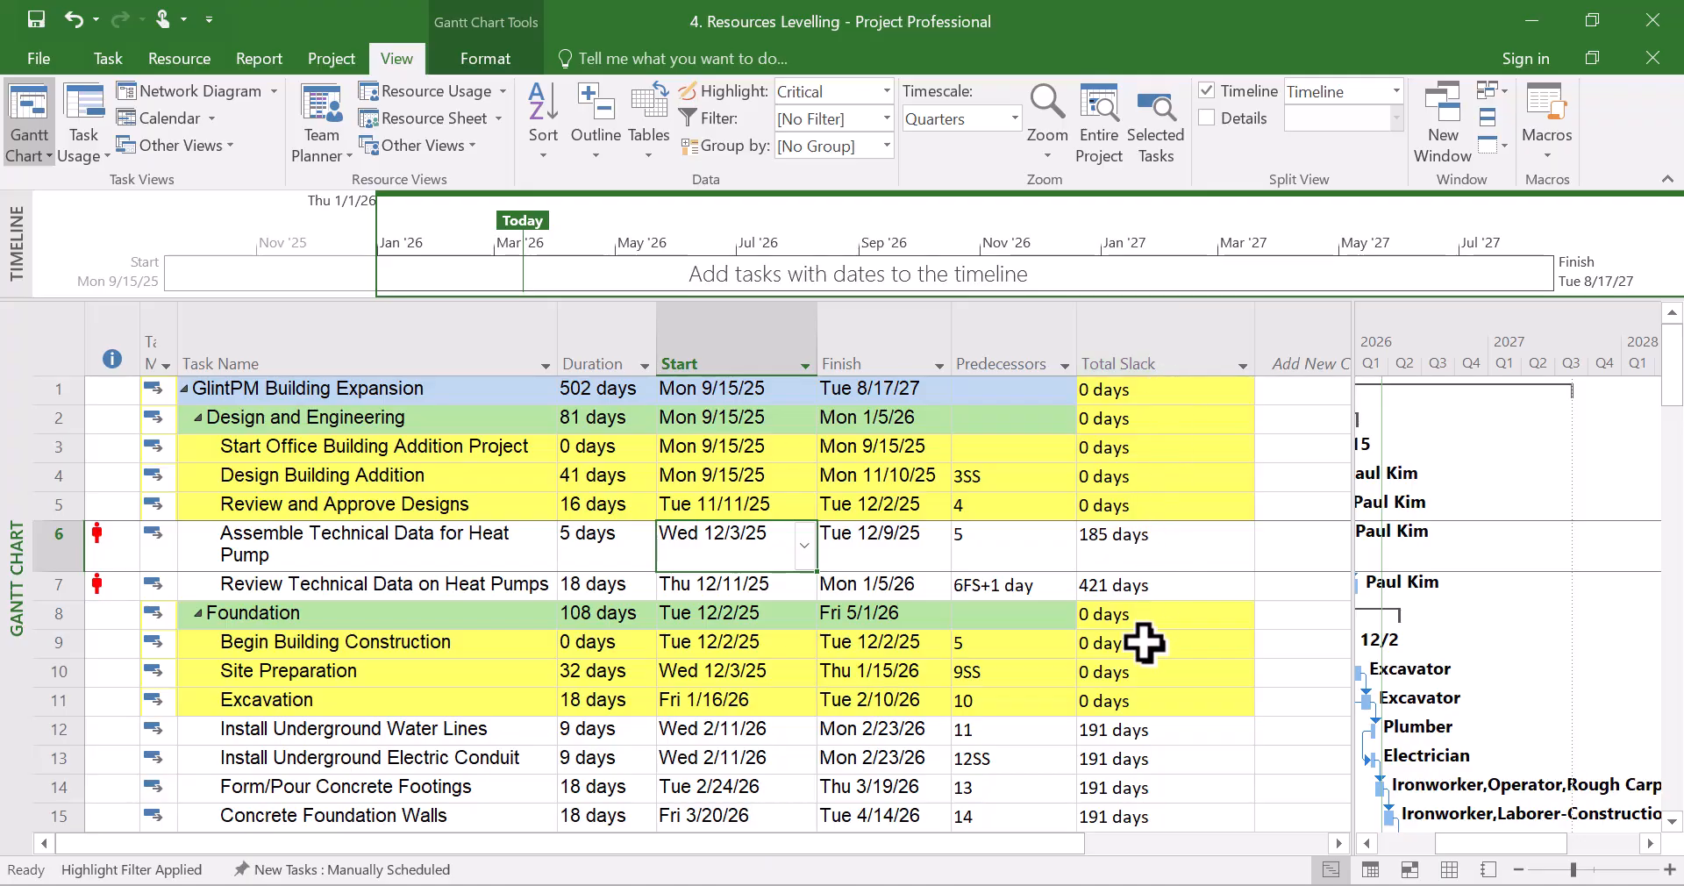
{"action": "scroll", "coordinate": [1140, 649], "scroll_direction": "down", "scroll_amount": 8}
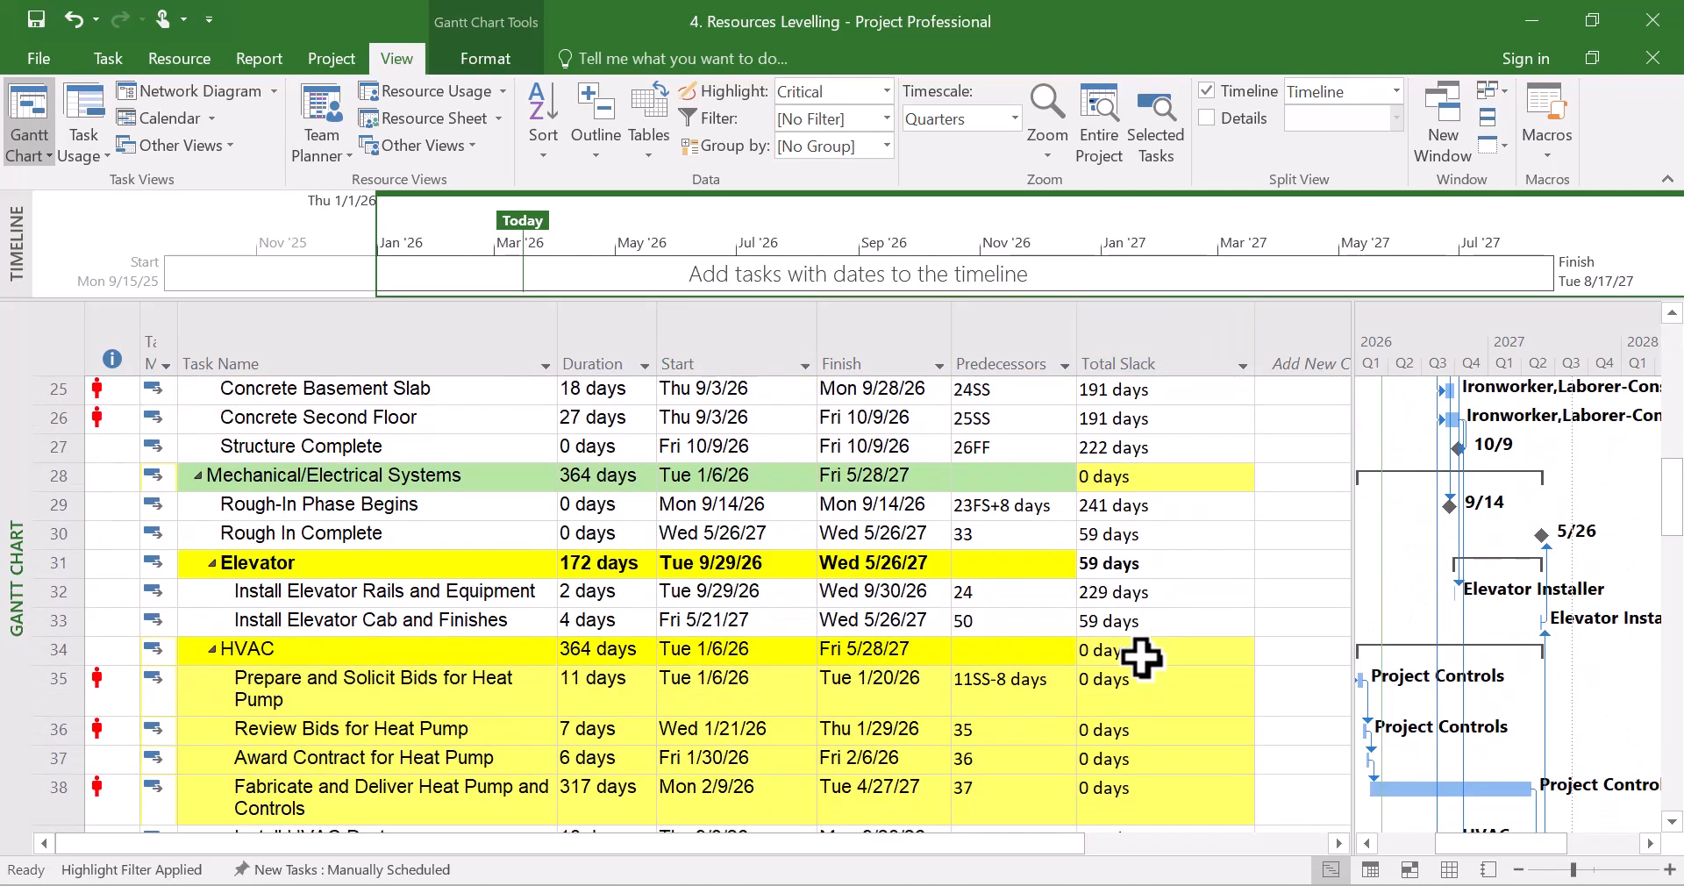
{"action": "scroll", "coordinate": [1140, 658], "scroll_direction": "down", "scroll_amount": 2}
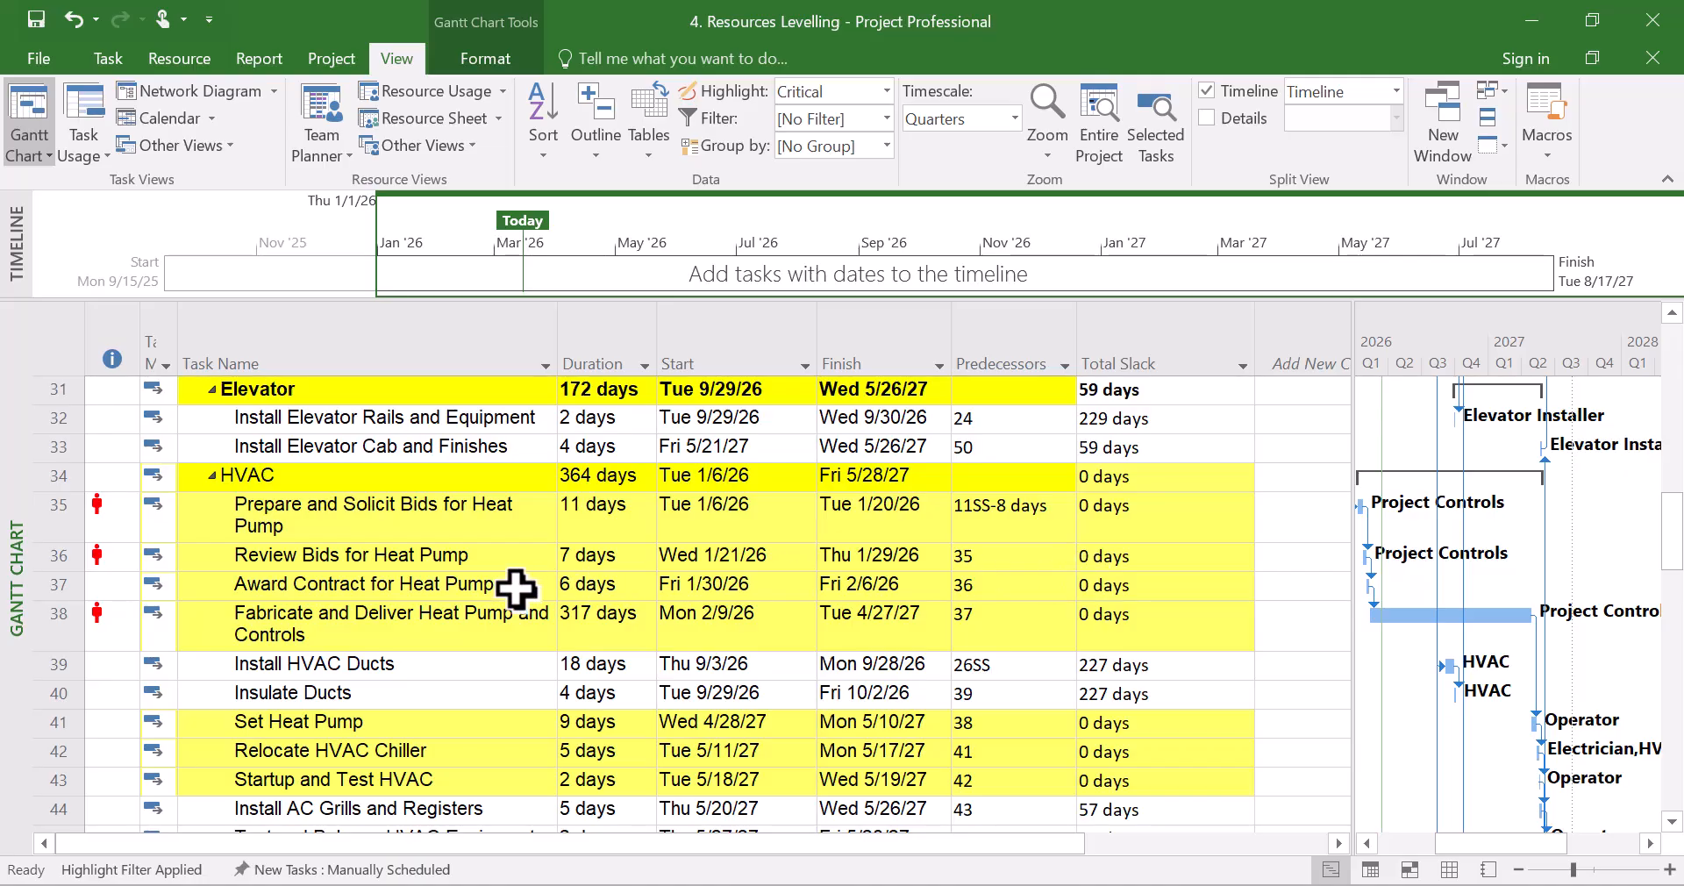
{"action": "left_click", "coordinate": [455, 522]}
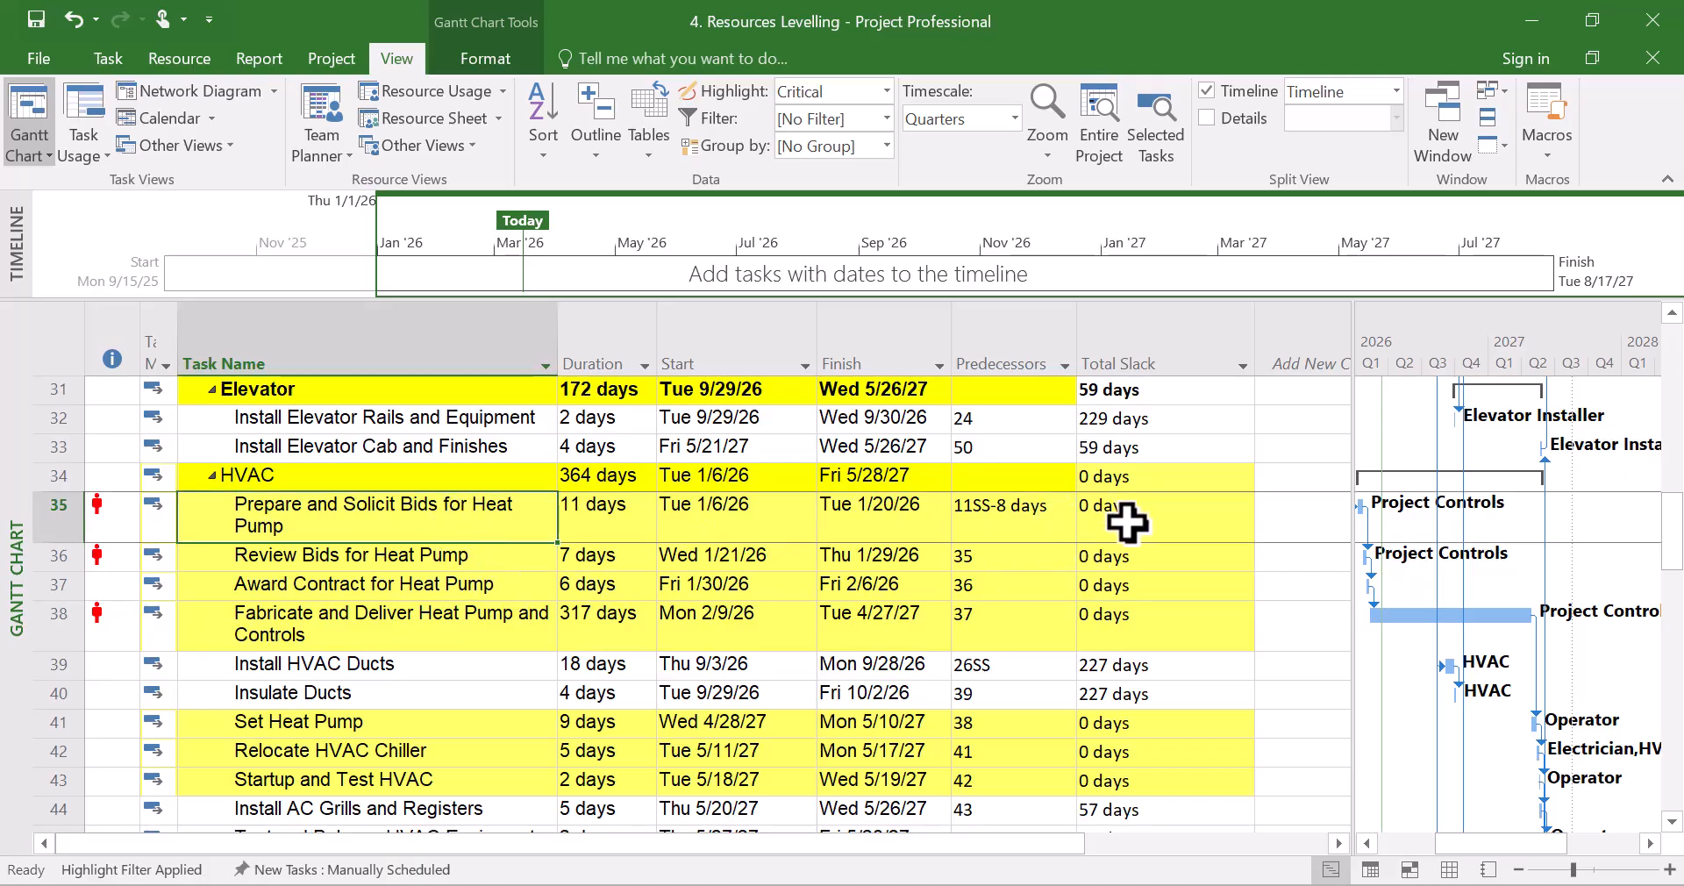
{"action": "scroll", "coordinate": [1085, 594], "scroll_direction": "down", "scroll_amount": 4}
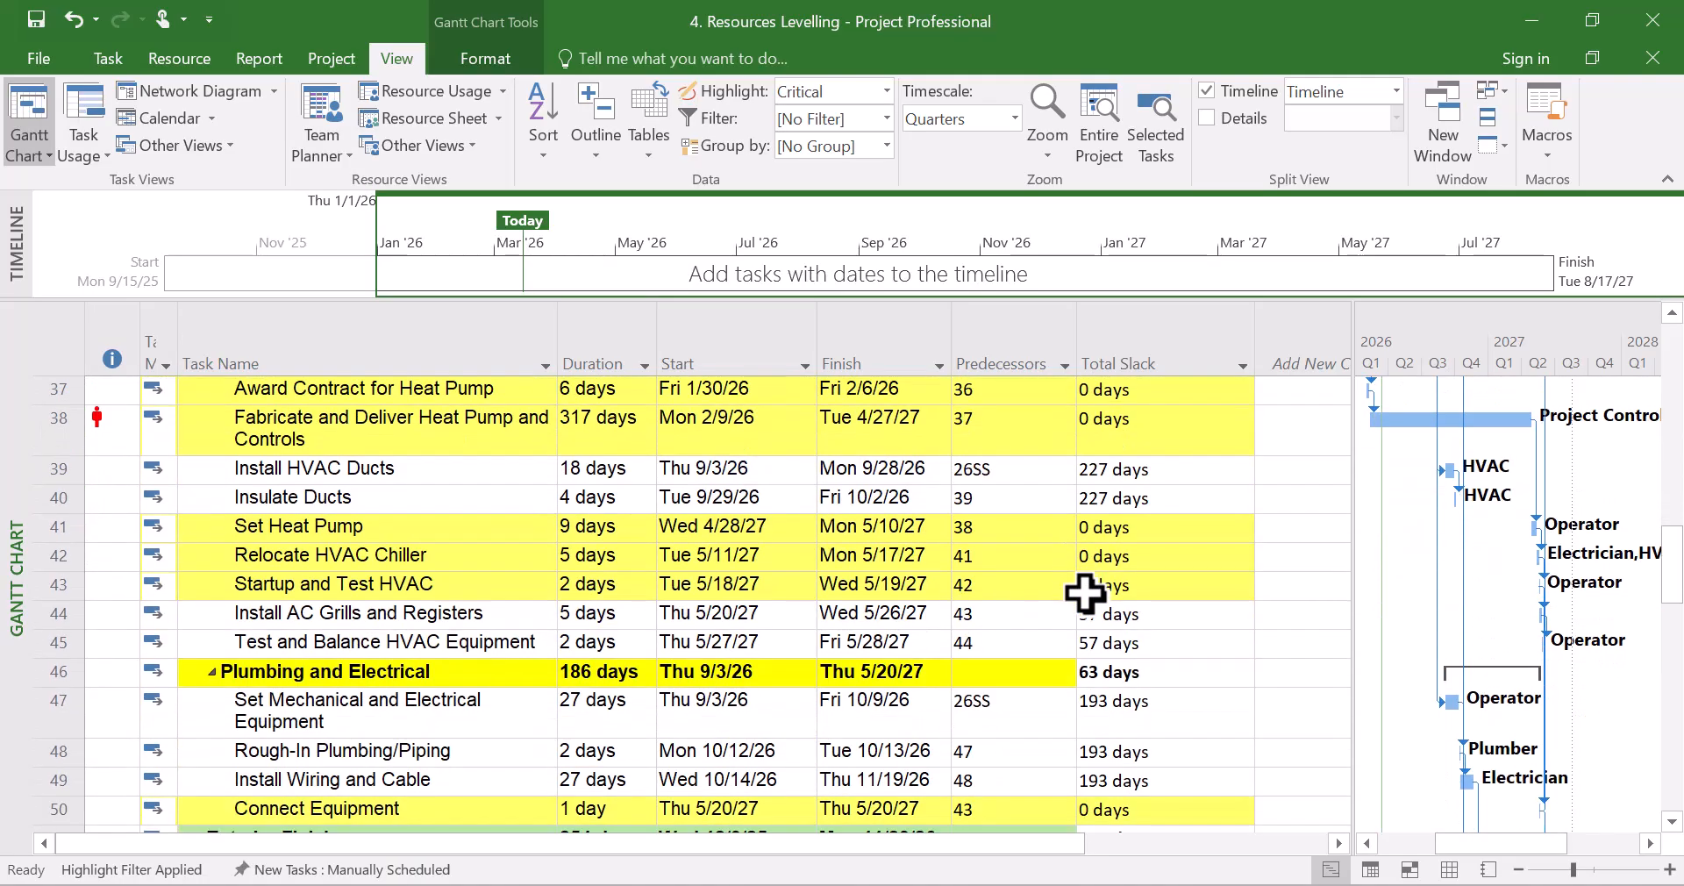
Narrow the Total Slack column and shift the pane divider to give the Gantt chart more width.
{"action": "scroll", "coordinate": [1084, 593], "scroll_direction": "up", "scroll_amount": 4}
{"action": "scroll", "coordinate": [1085, 593], "scroll_direction": "up", "scroll_amount": 7}
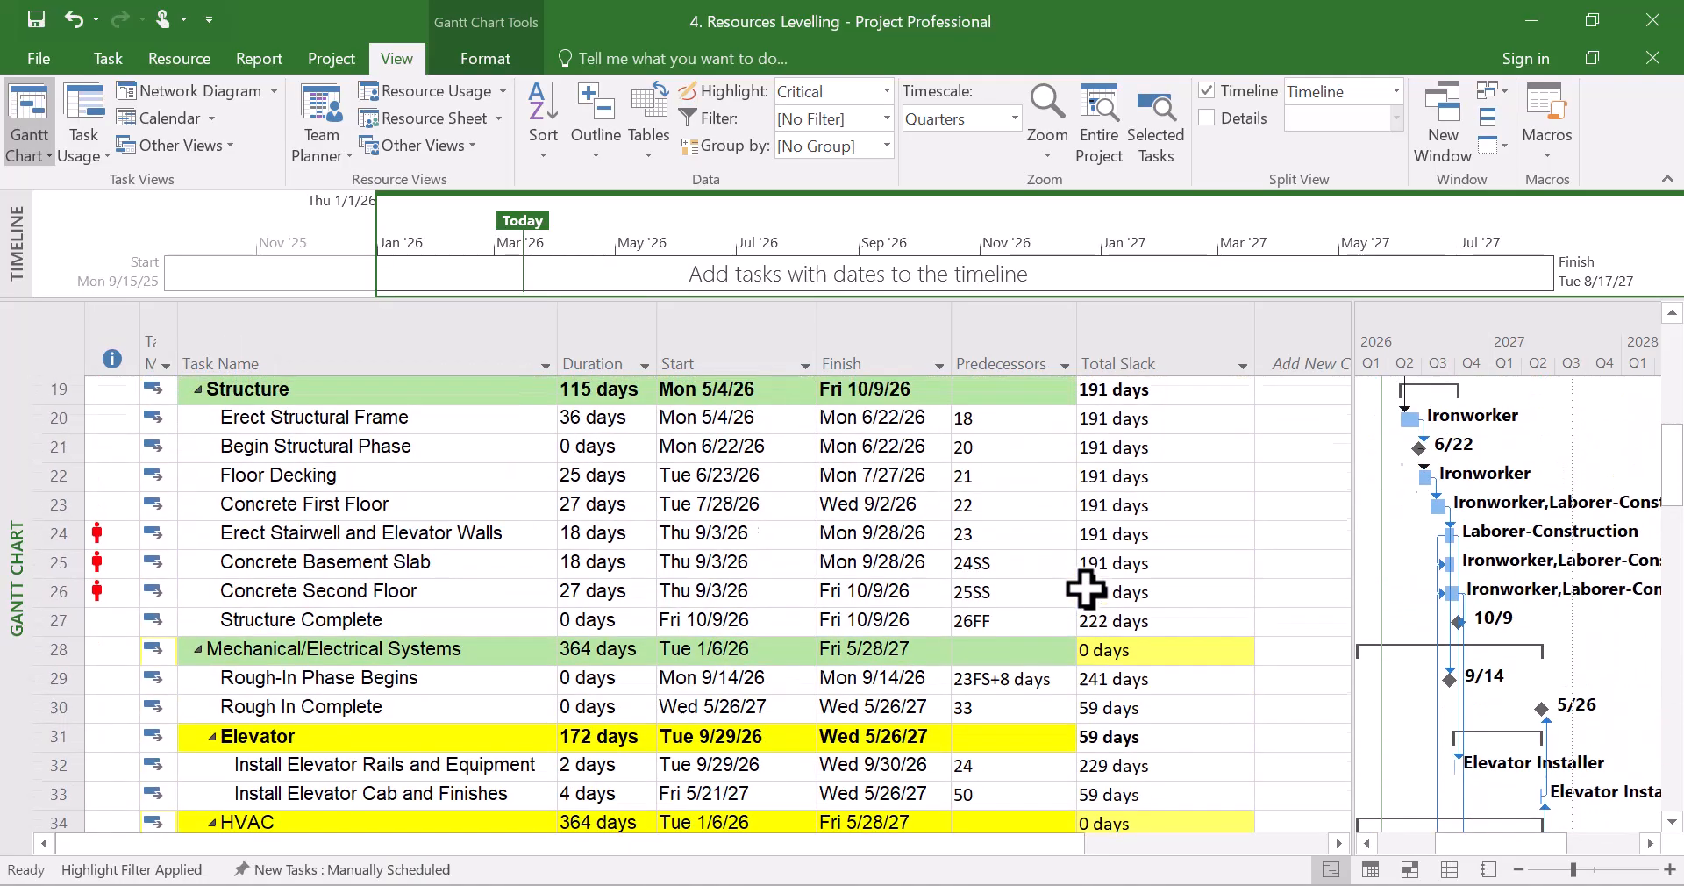
{"action": "left_click_drag", "start_coordinate": [1355, 331], "coordinate": [1182, 342]}
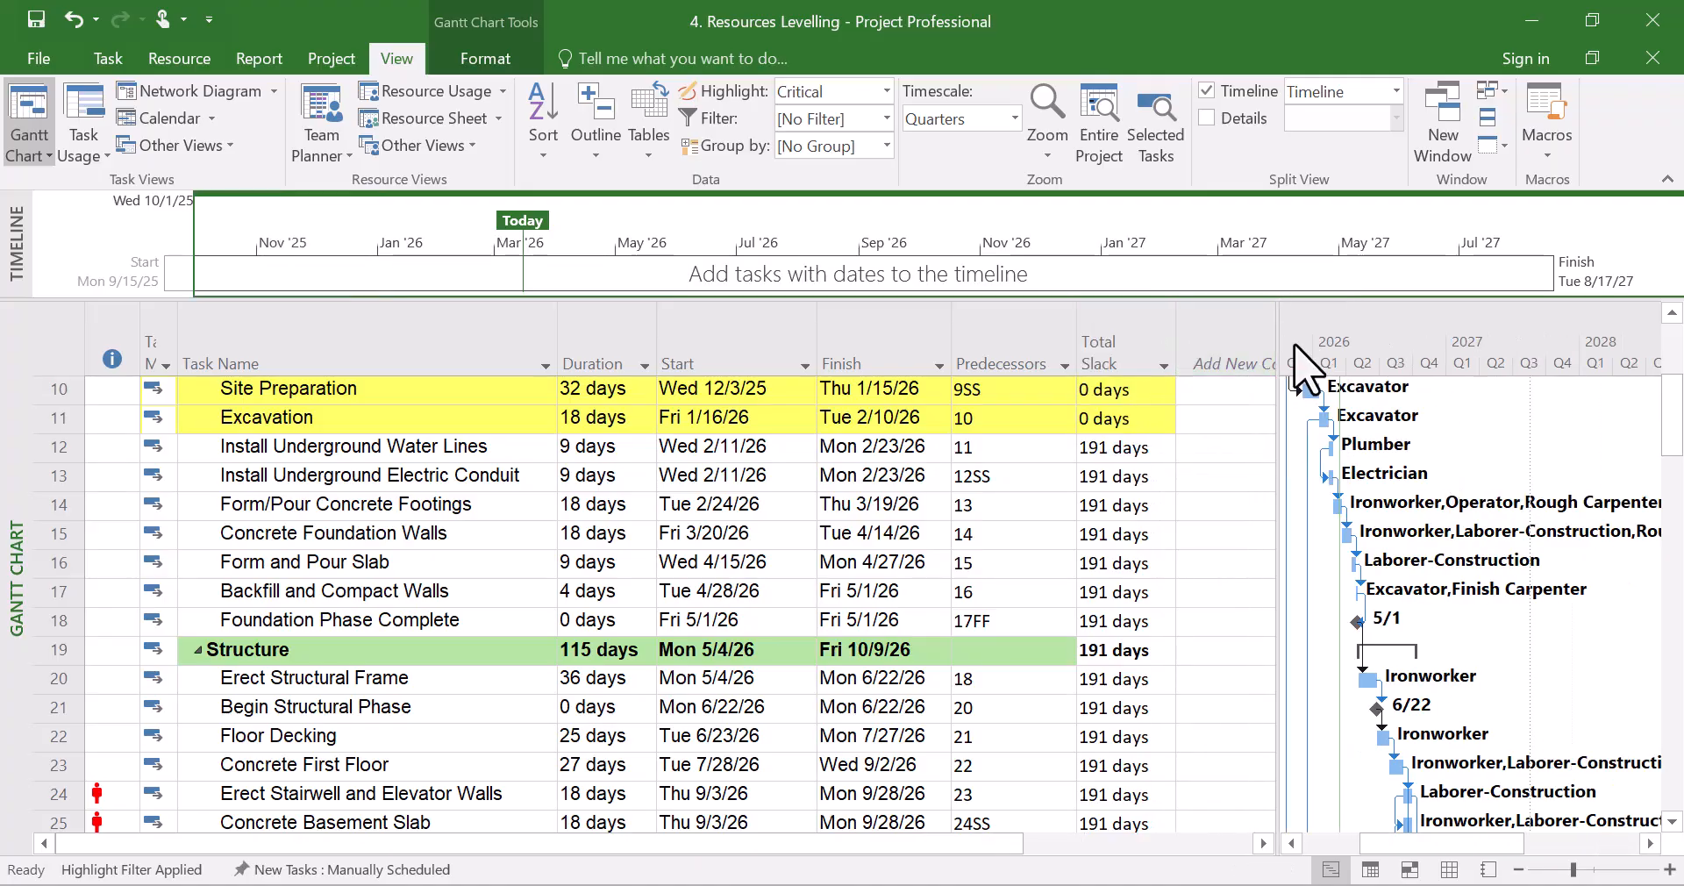
Move the divider between the task table and the Gantt chart to give the chart more width.
{"action": "left_click_drag", "start_coordinate": [1277, 361], "coordinate": [1226, 363]}
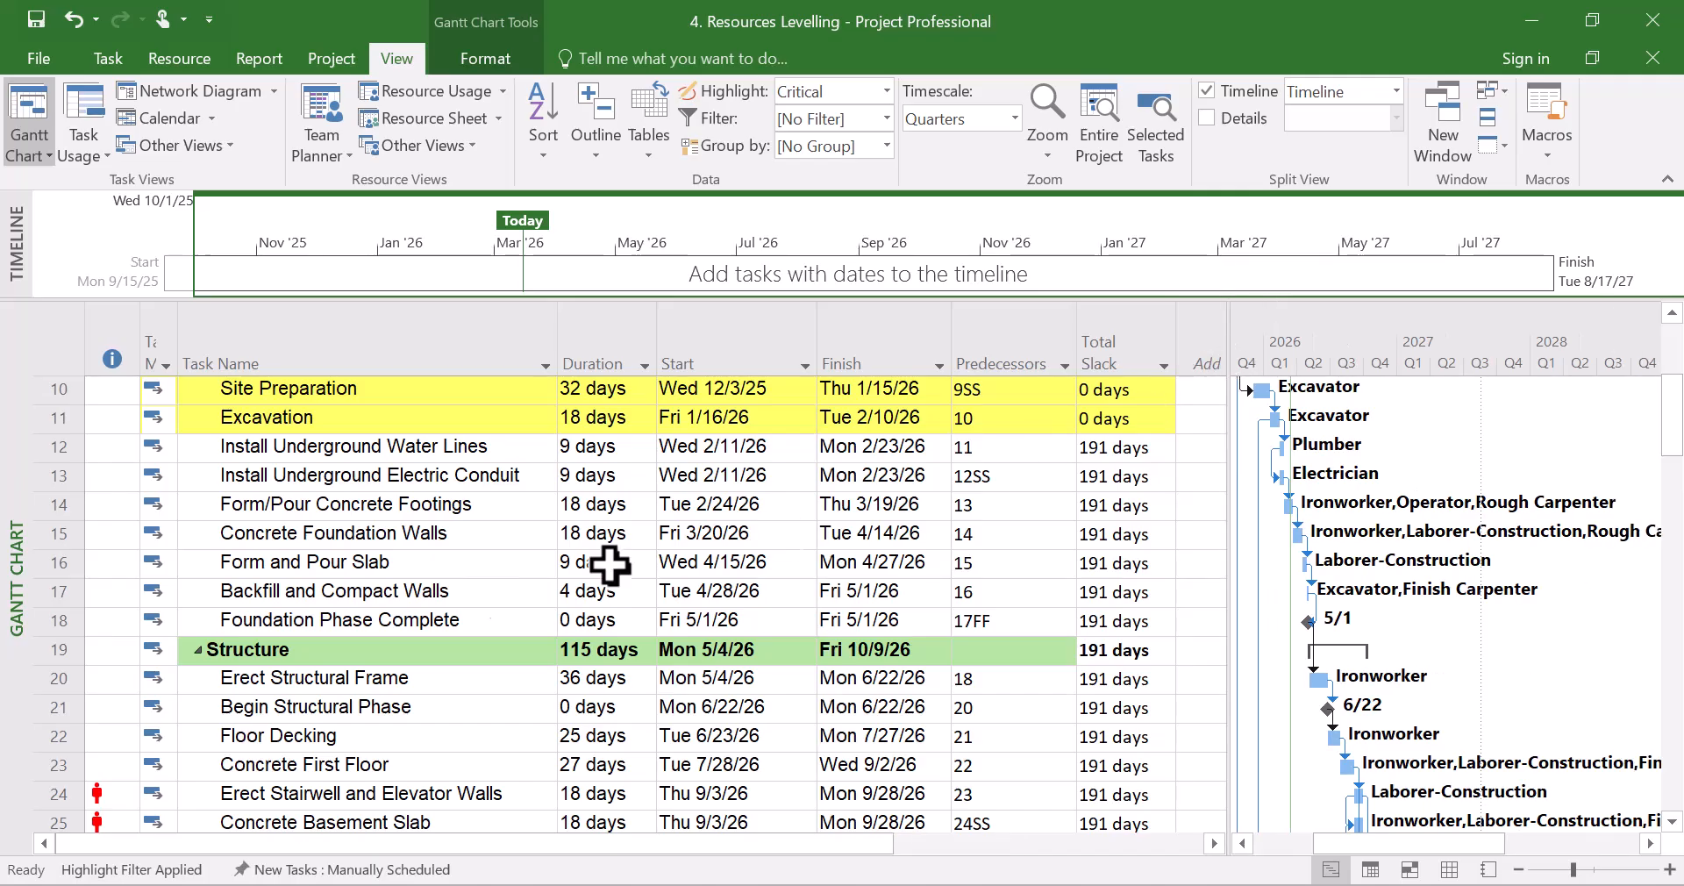
{"action": "scroll", "coordinate": [339, 658], "scroll_direction": "up", "scroll_amount": 3}
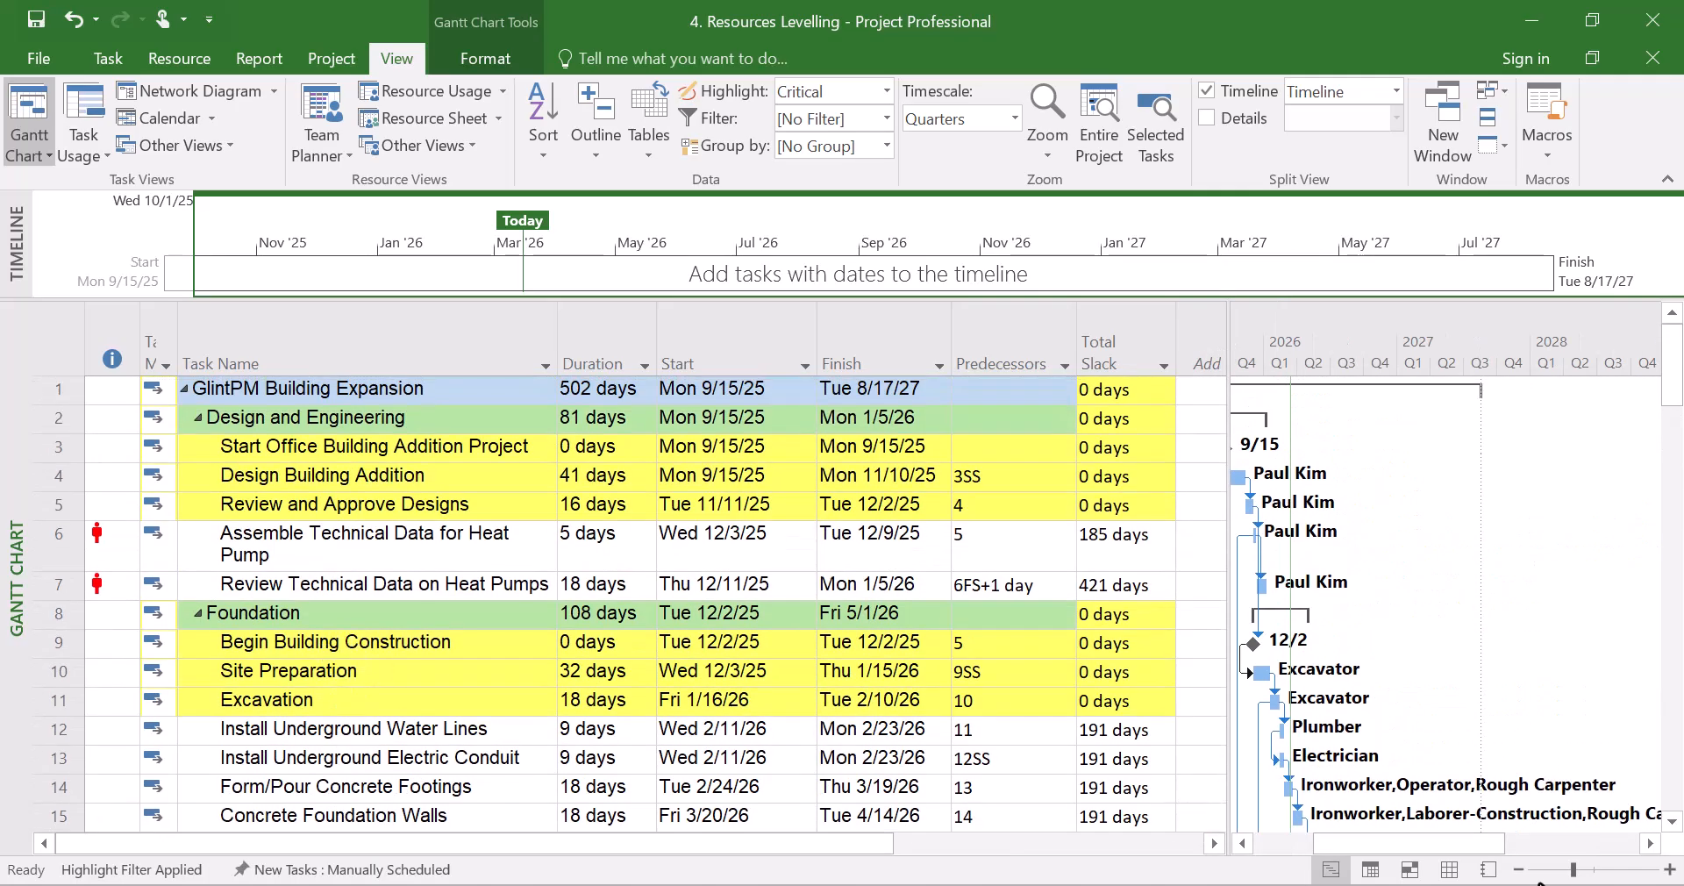
Open the Resource Sheet view and check which resources are flagged as overallocated.
{"action": "left_click", "coordinate": [1449, 869]}
{"action": "scroll", "coordinate": [331, 498], "scroll_direction": "down", "scroll_amount": 1}
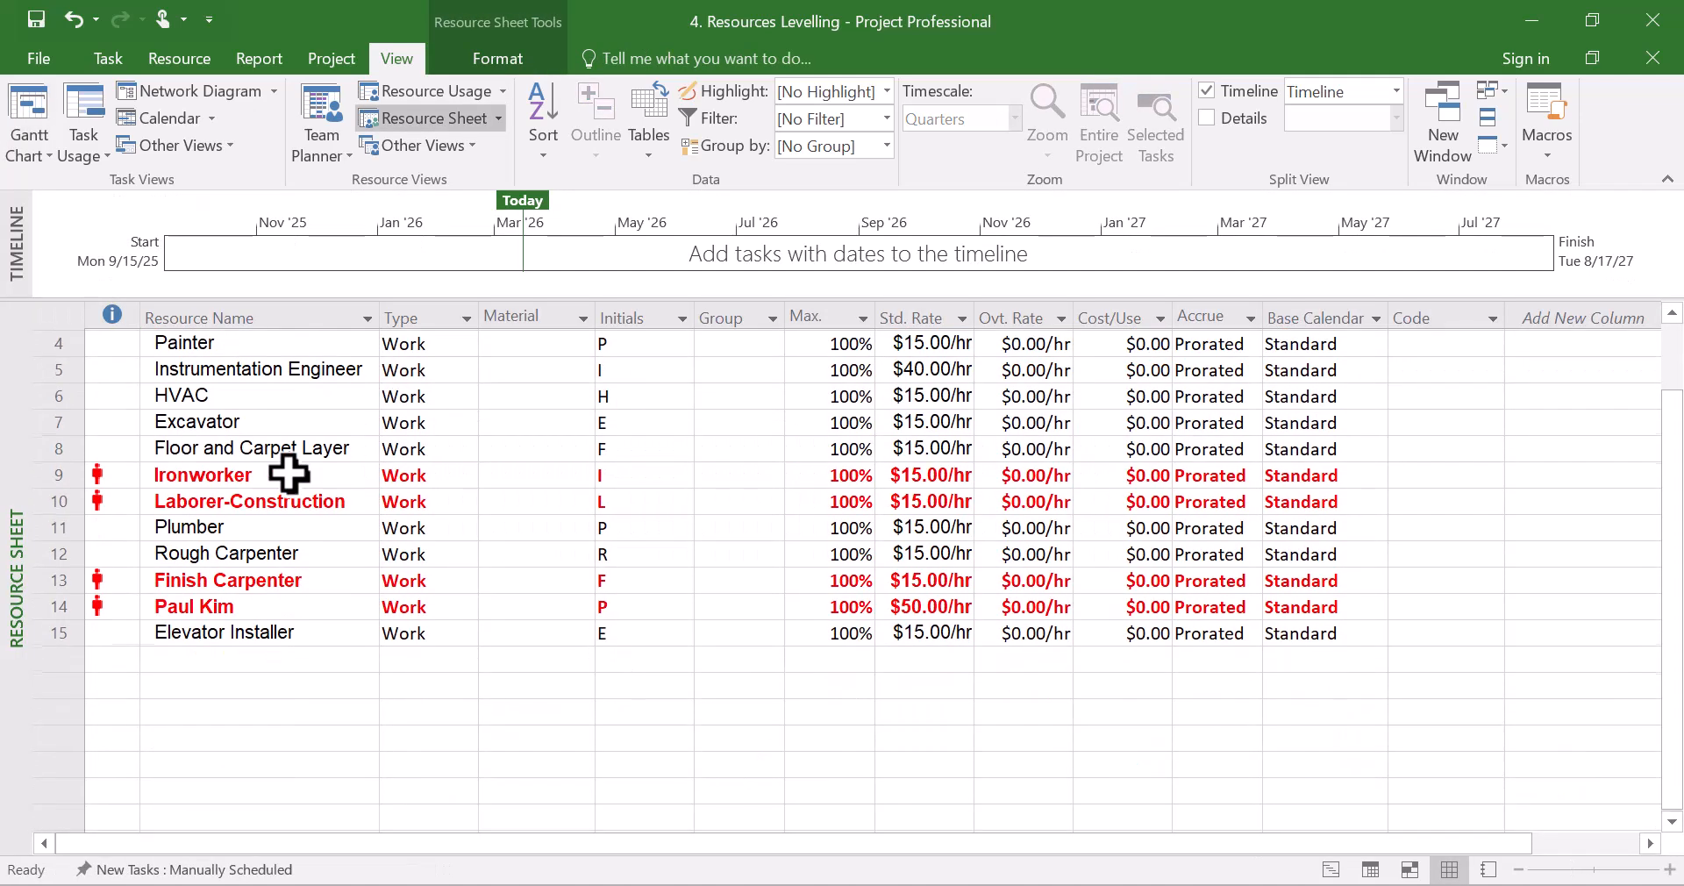
{"action": "scroll", "coordinate": [344, 540], "scroll_direction": "up", "scroll_amount": 1}
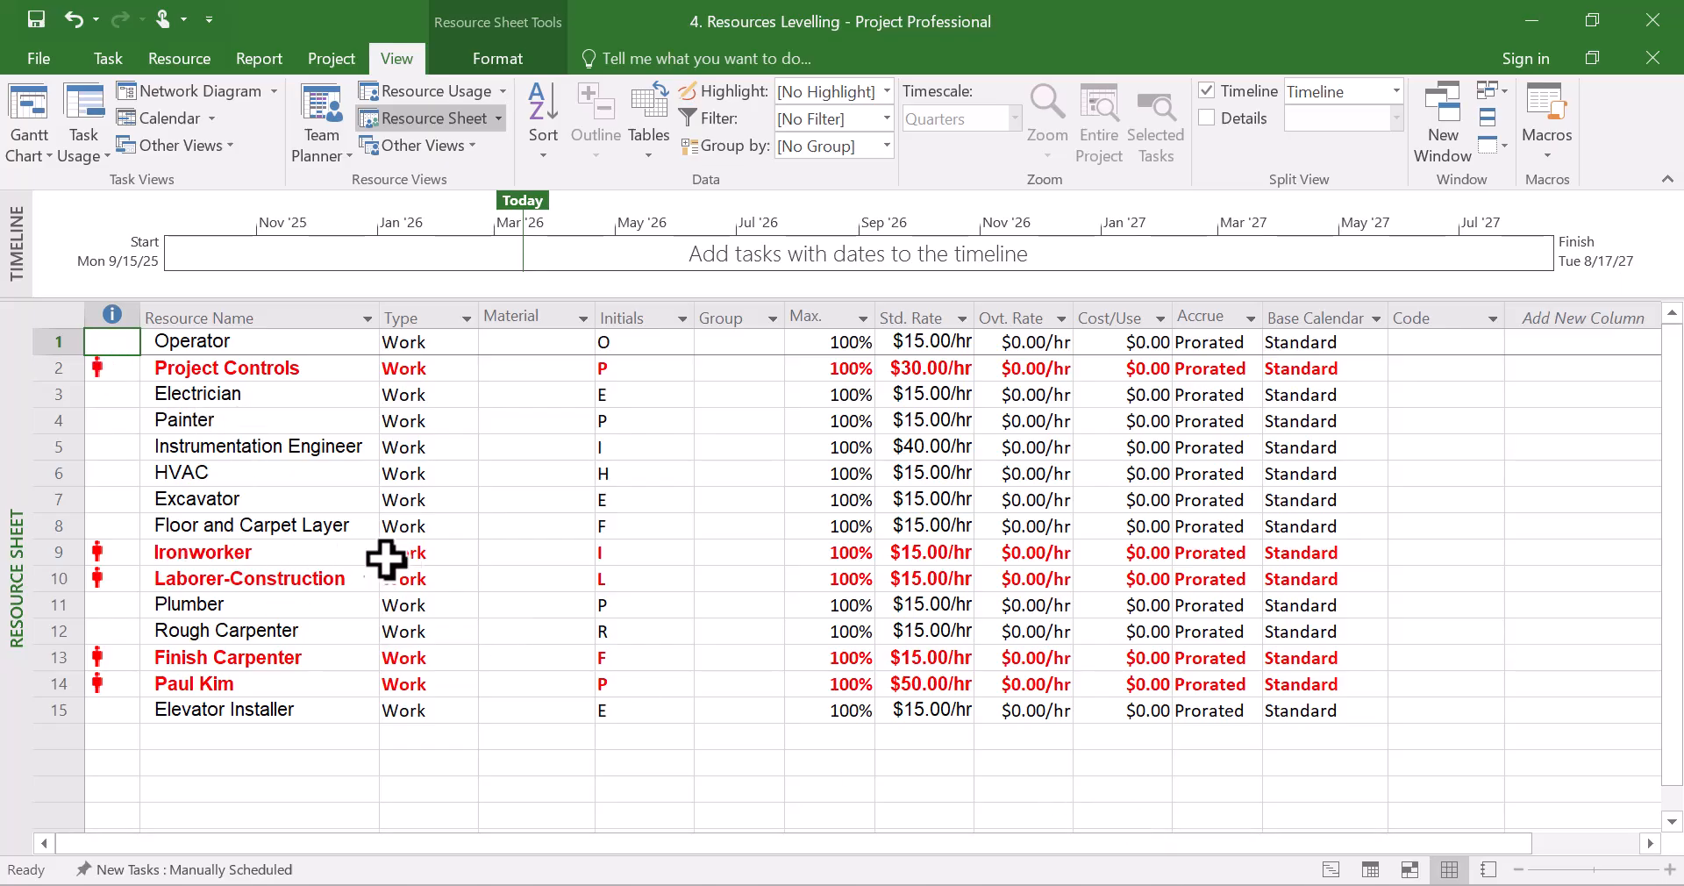
Return to the Gantt Chart view and review the overallocation flags against the critical highlighting down to the HVAC tasks.
{"action": "left_click", "coordinate": [1330, 871]}
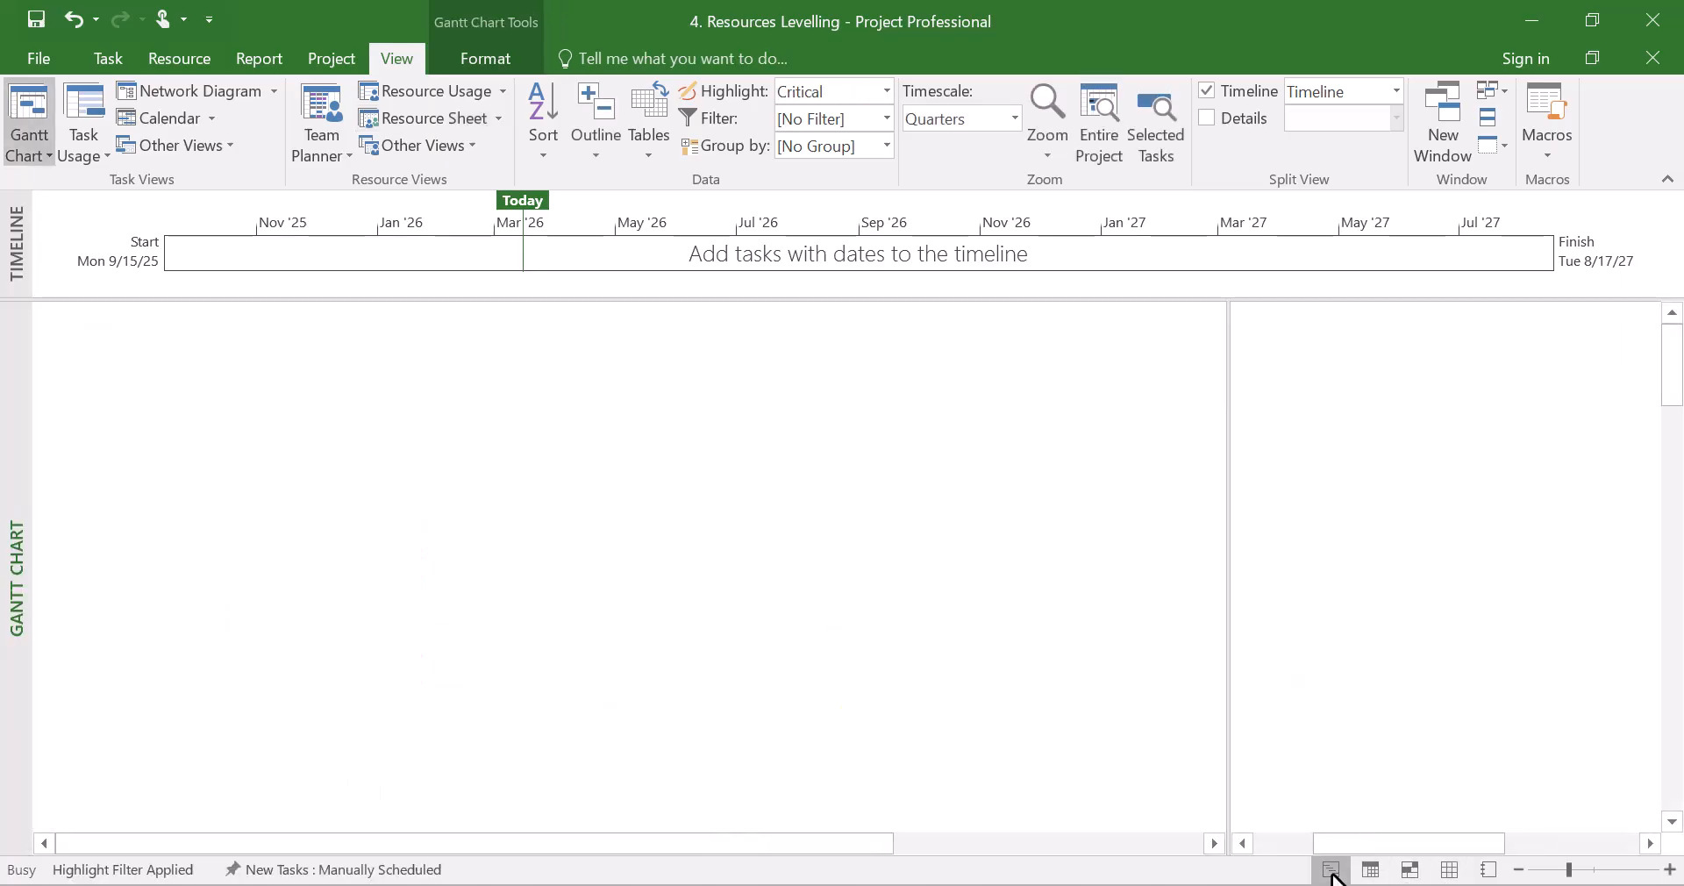
{"action": "scroll", "coordinate": [365, 671], "scroll_direction": "down", "scroll_amount": 5}
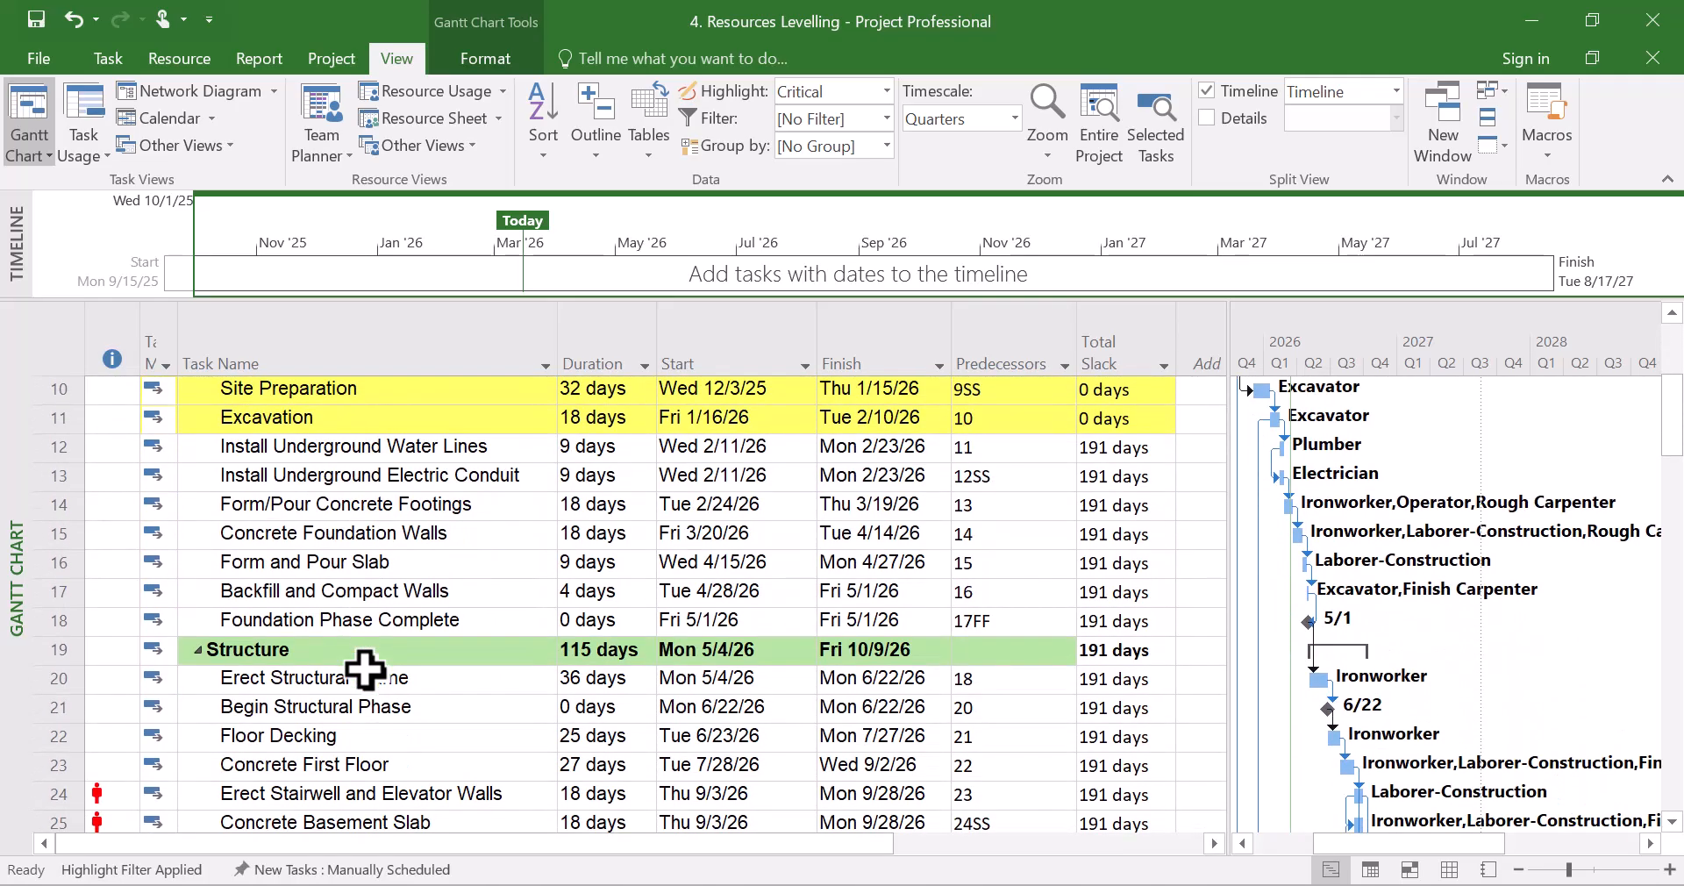
{"action": "scroll", "coordinate": [365, 671], "scroll_direction": "down", "scroll_amount": 3}
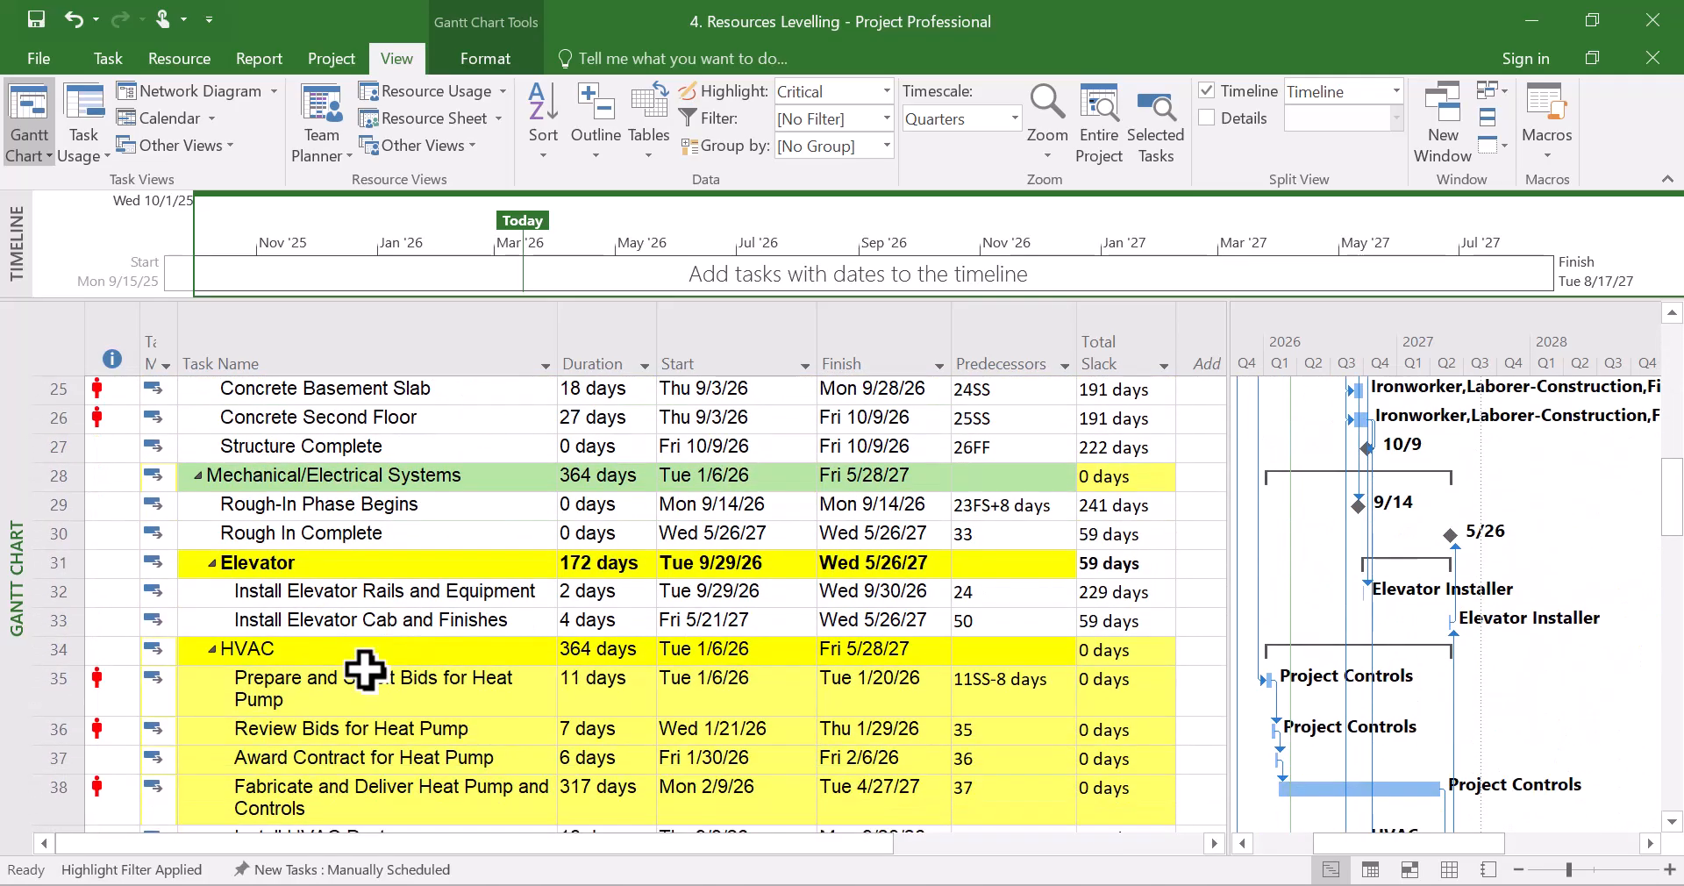
{"action": "scroll", "coordinate": [365, 671], "scroll_direction": "up", "scroll_amount": 8}
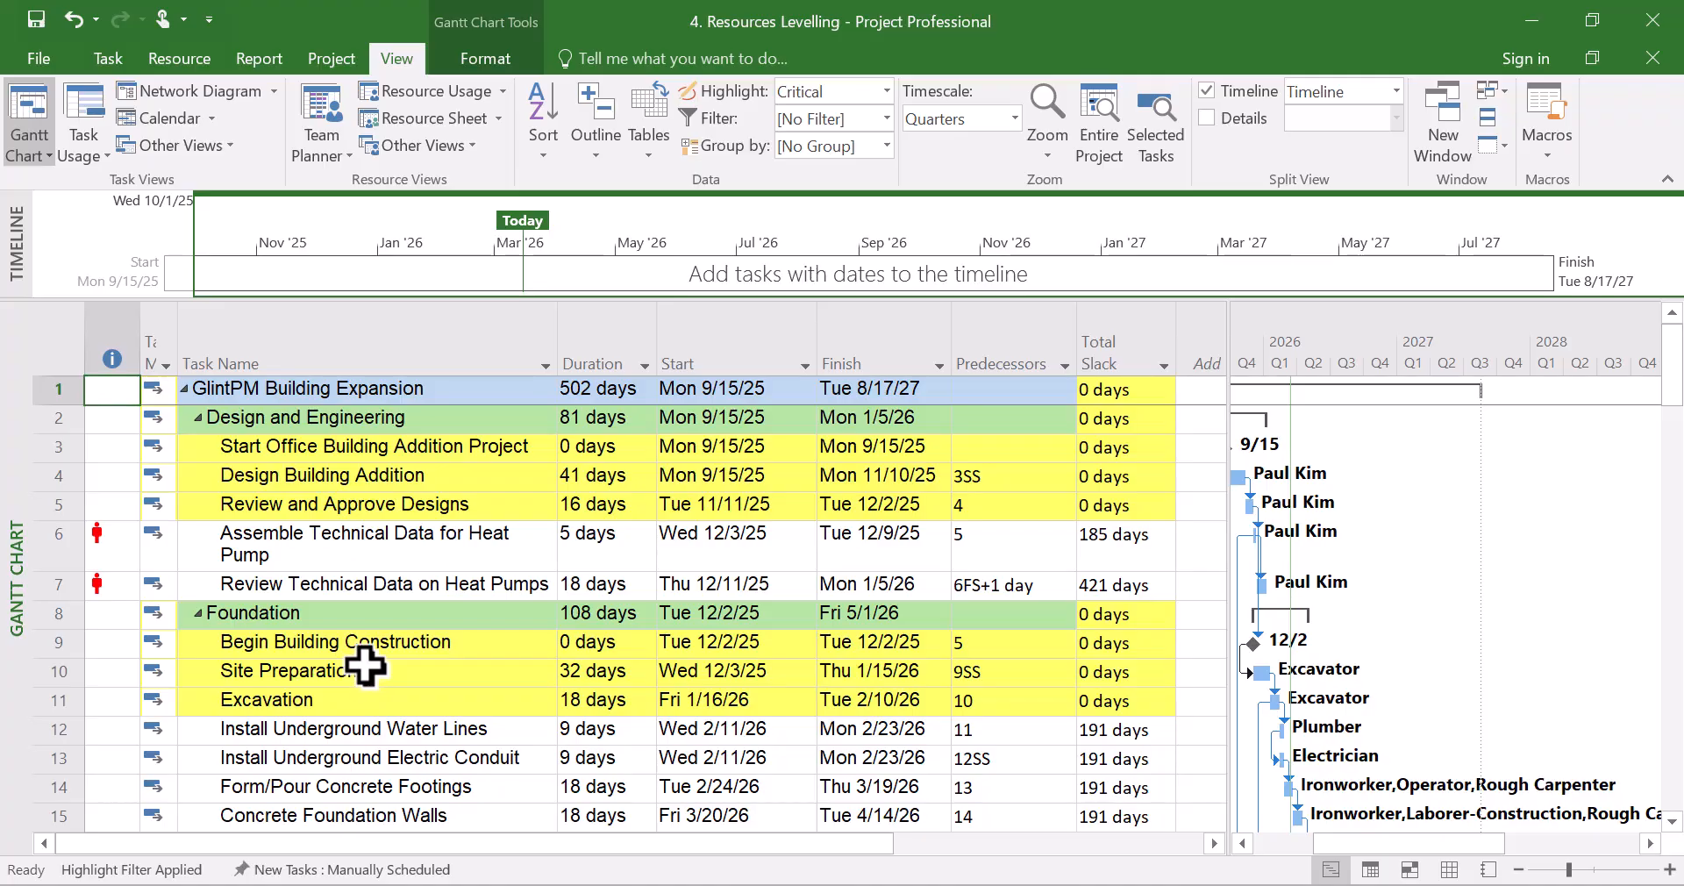
Open the Task Usage view and widen its table pane and Task Name column to fit the task names.
{"action": "left_click", "coordinate": [1370, 869]}
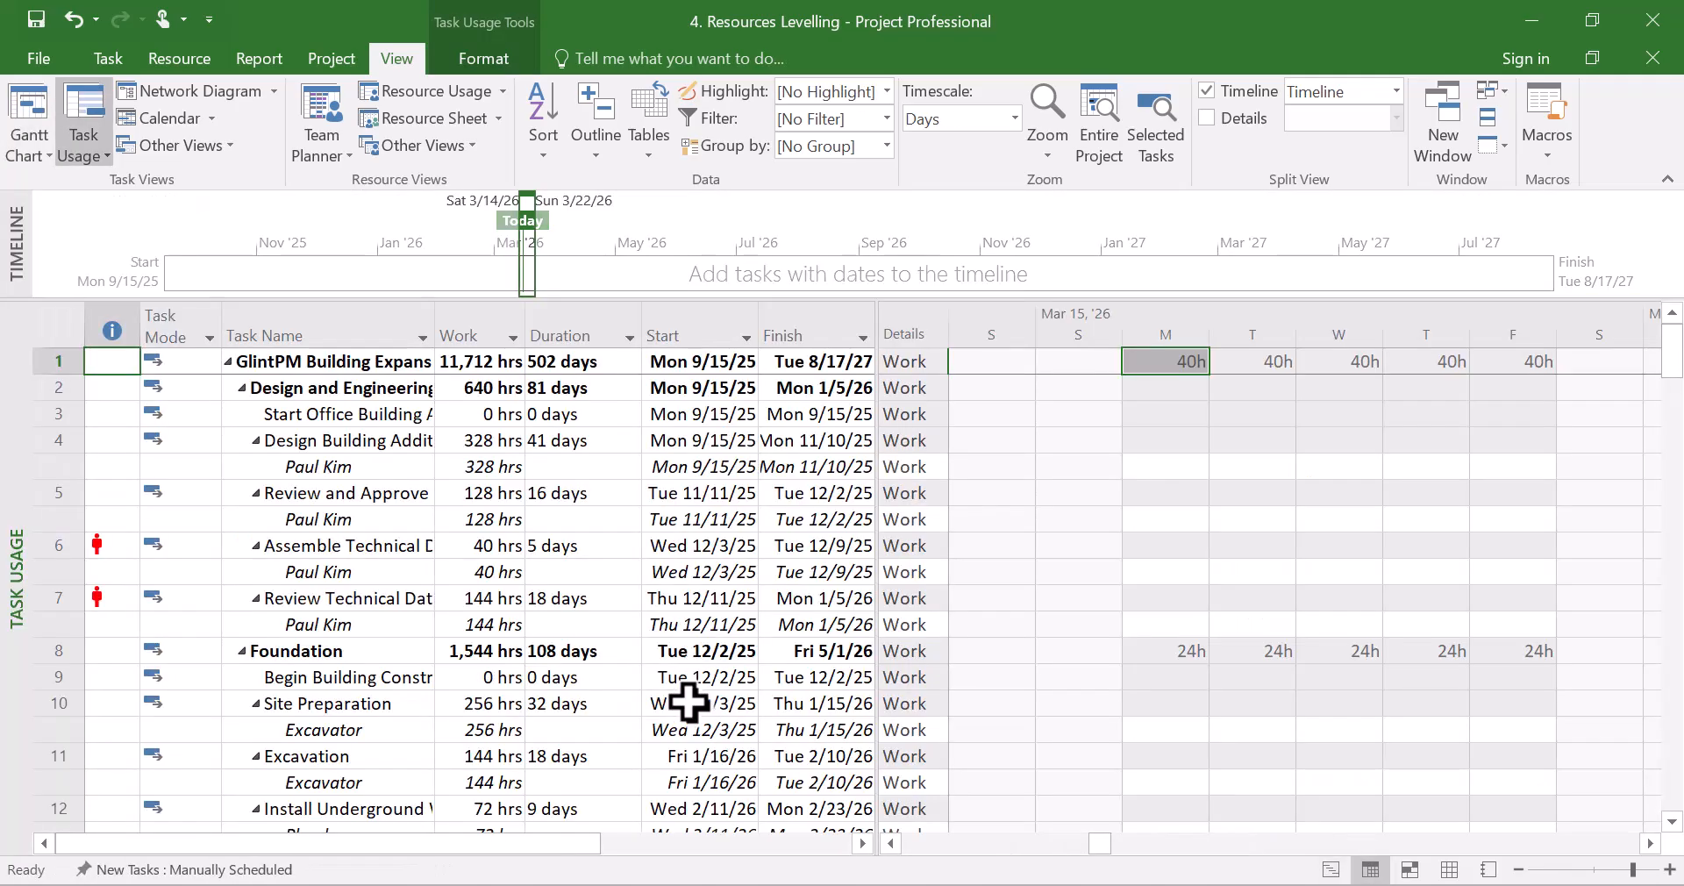
{"action": "scroll", "coordinate": [688, 701], "scroll_direction": "down", "scroll_amount": 2}
{"action": "key", "text": "ctrl+Home"}
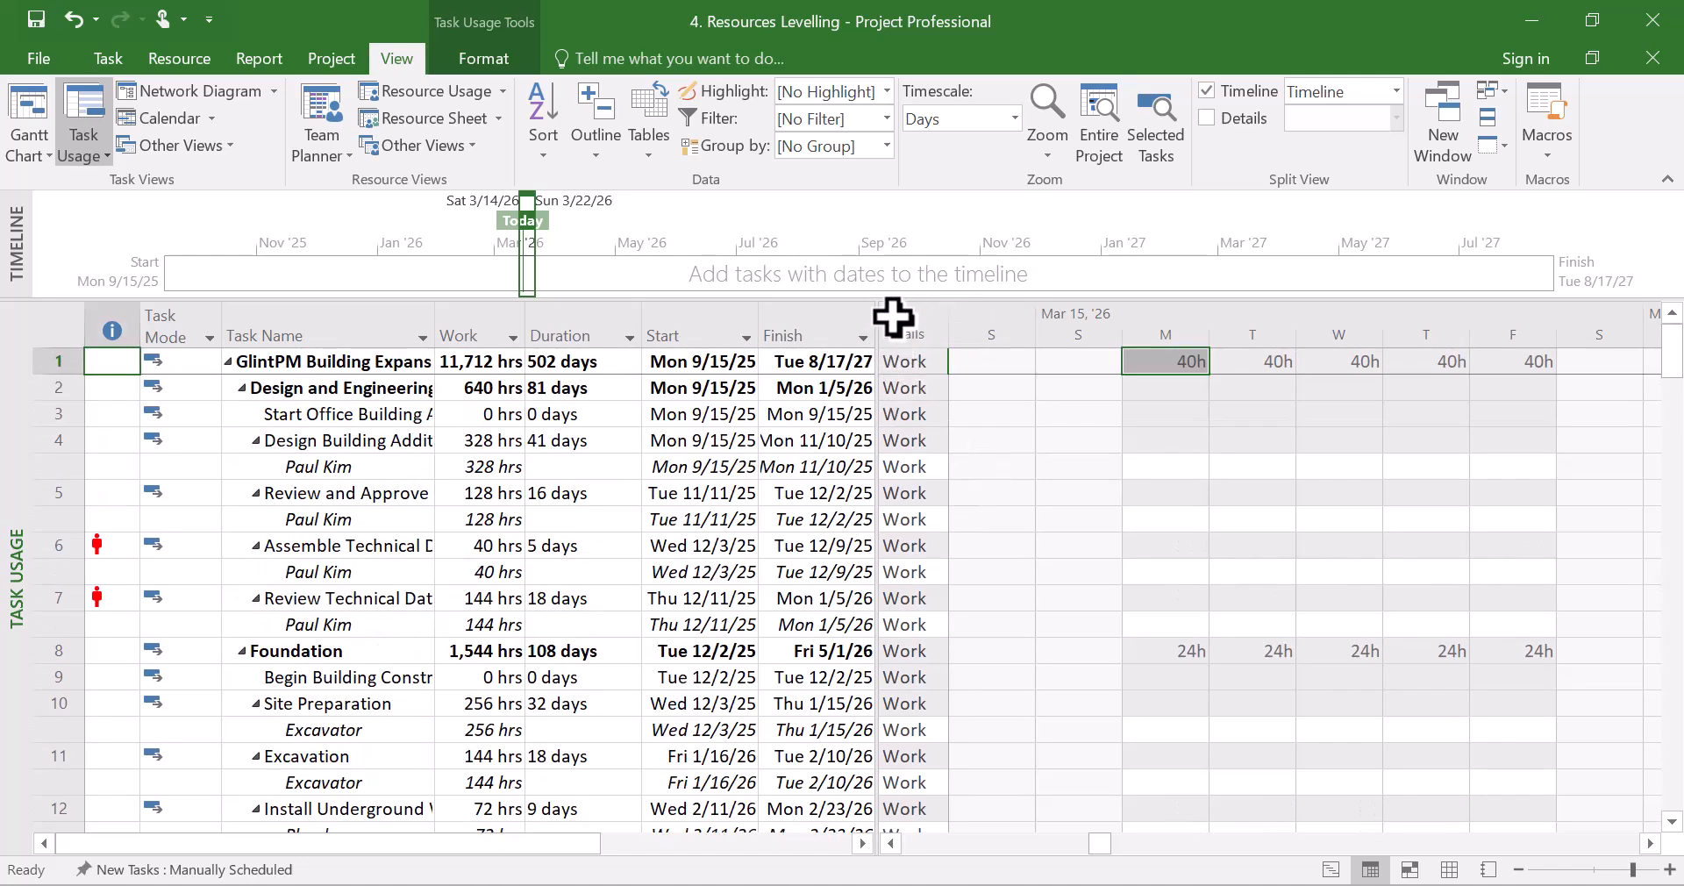
{"action": "left_click_drag", "start_coordinate": [875, 312], "coordinate": [991, 306]}
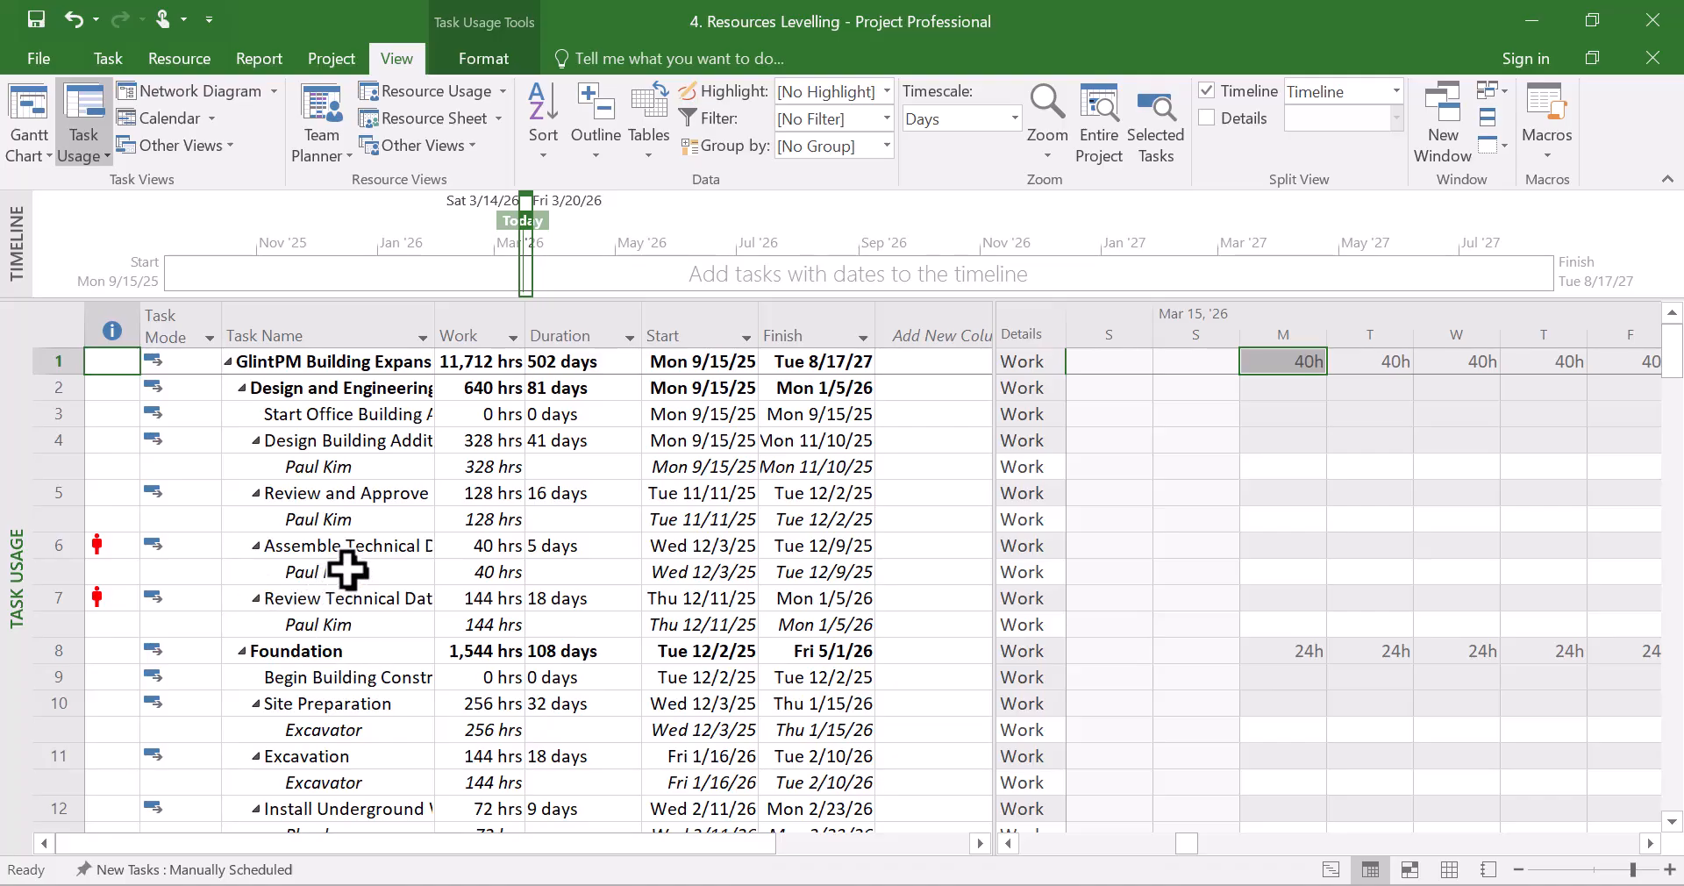
{"action": "left_click_drag", "start_coordinate": [435, 328], "coordinate": [558, 322]}
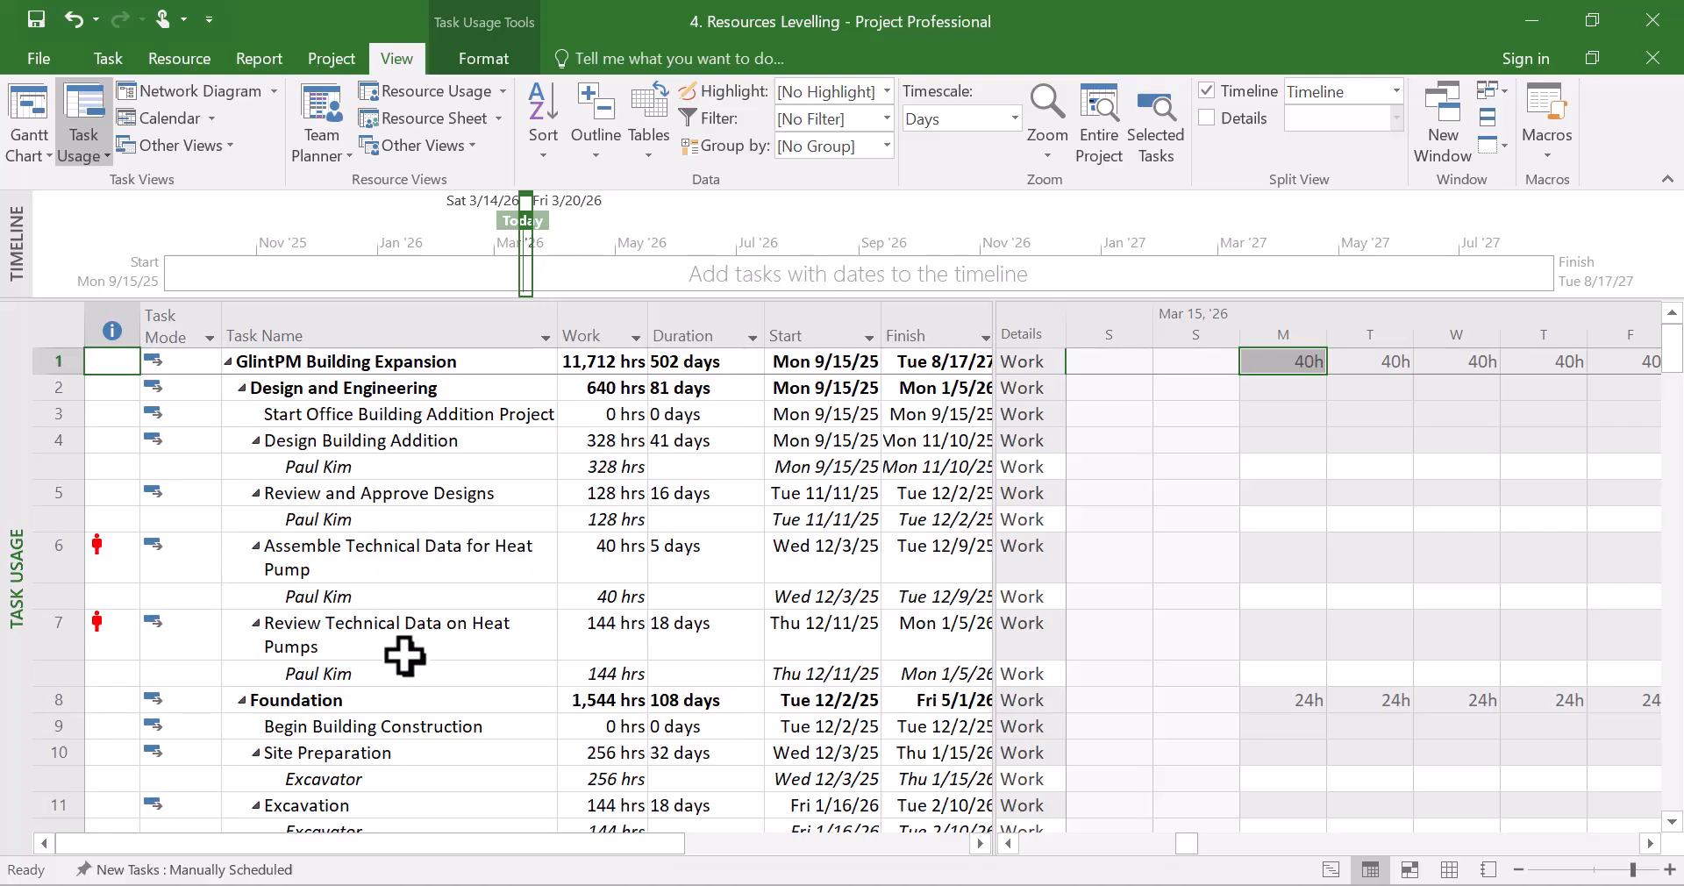
Examine the assigned resources and work hours per task, from Design and Engineering down to the HVAC tasks.
{"action": "scroll", "coordinate": [263, 640], "scroll_direction": "down", "scroll_amount": 2}
{"action": "scroll", "coordinate": [257, 621], "scroll_direction": "up", "scroll_amount": 2}
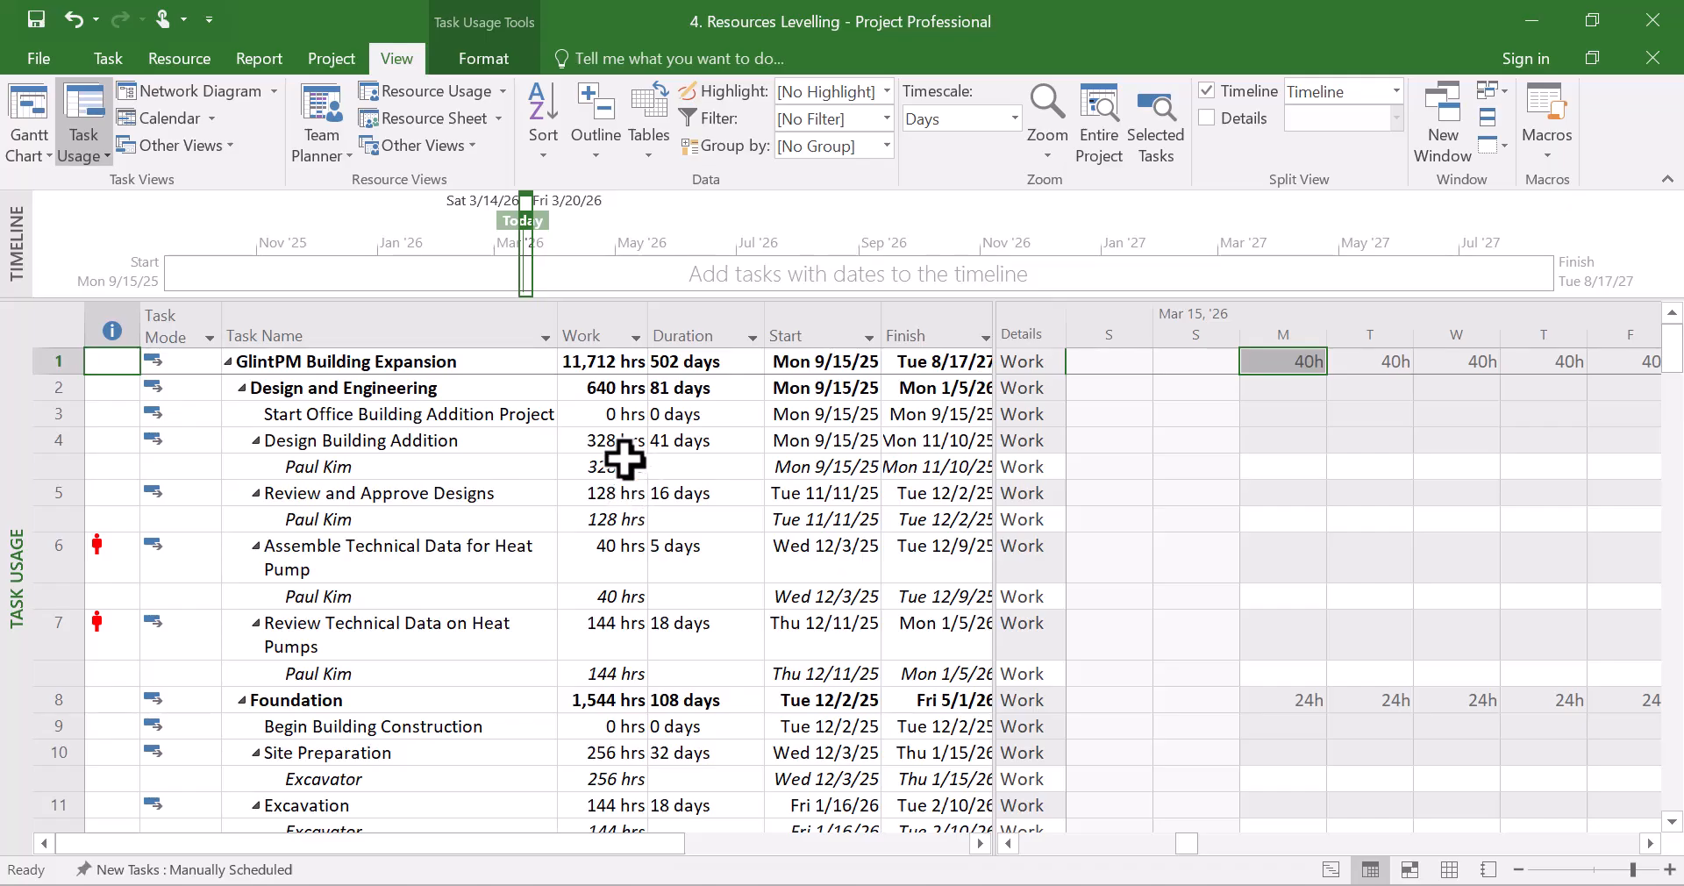
{"action": "scroll", "coordinate": [647, 728], "scroll_direction": "down", "scroll_amount": 5}
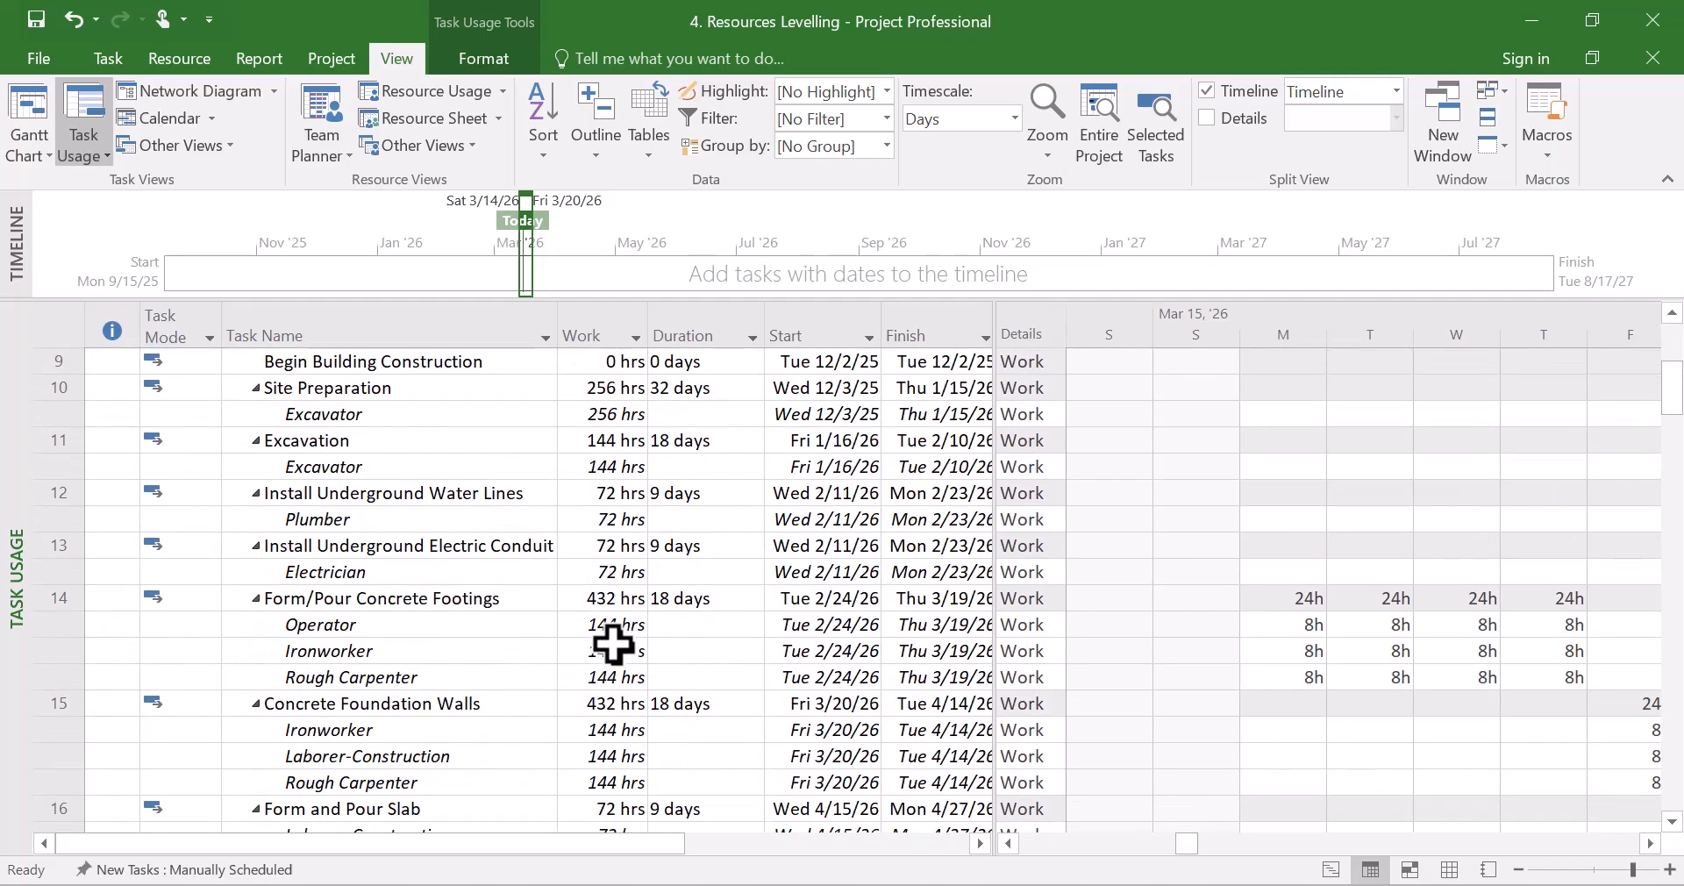
{"action": "scroll", "coordinate": [613, 645], "scroll_direction": "down", "scroll_amount": 3}
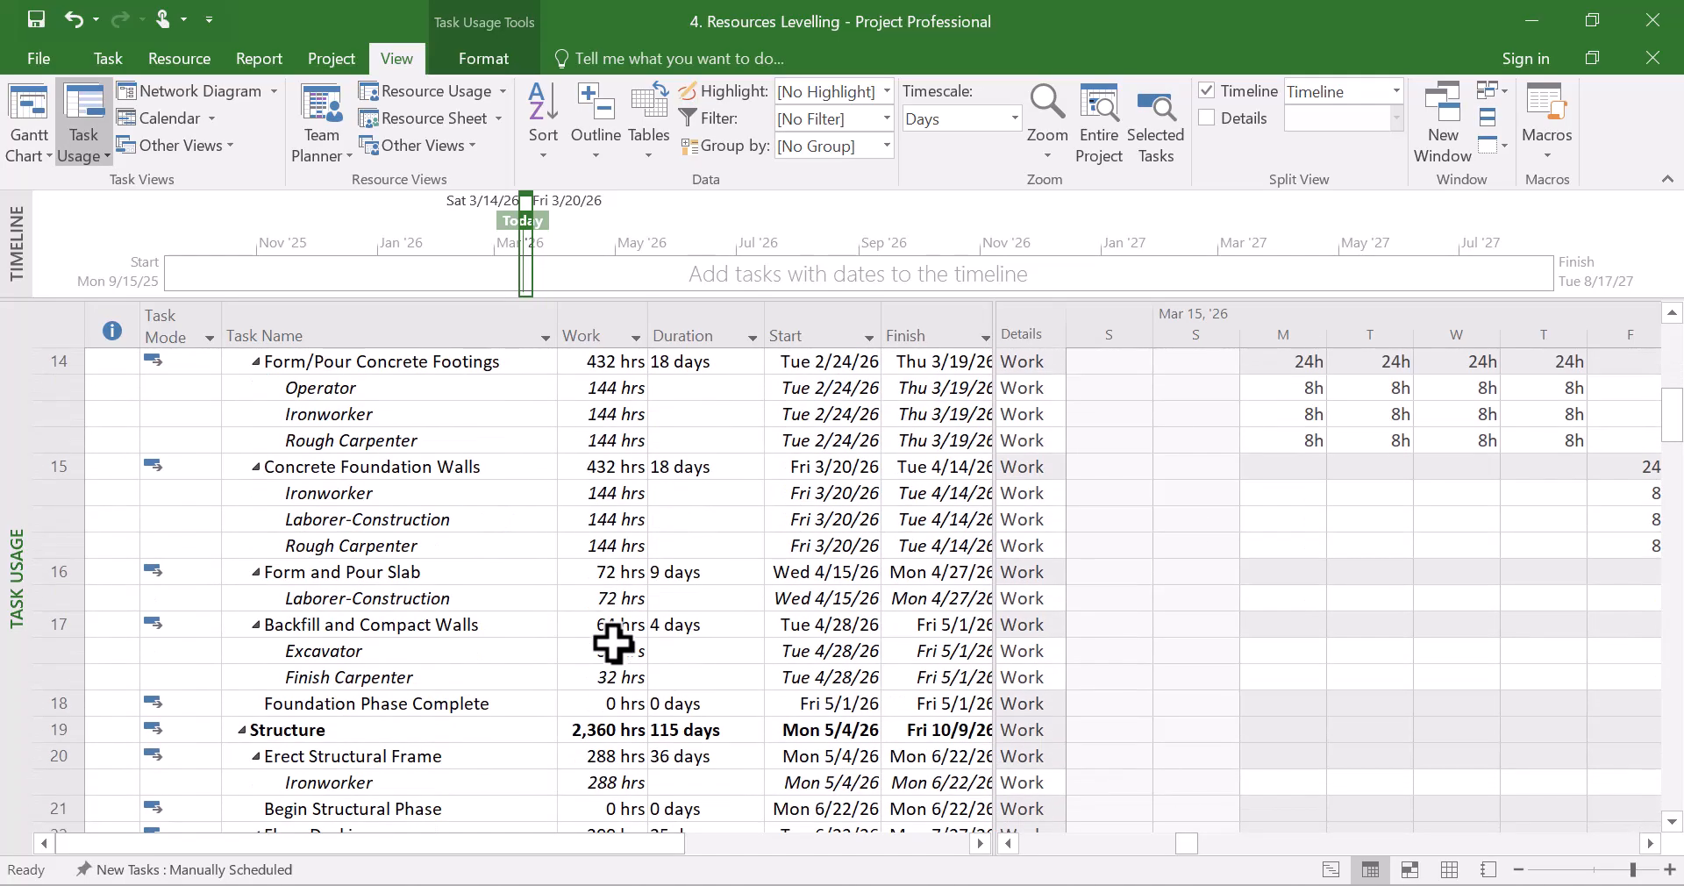
{"action": "scroll", "coordinate": [613, 644], "scroll_direction": "down", "scroll_amount": 3}
{"action": "scroll", "coordinate": [613, 645], "scroll_direction": "down", "scroll_amount": 2}
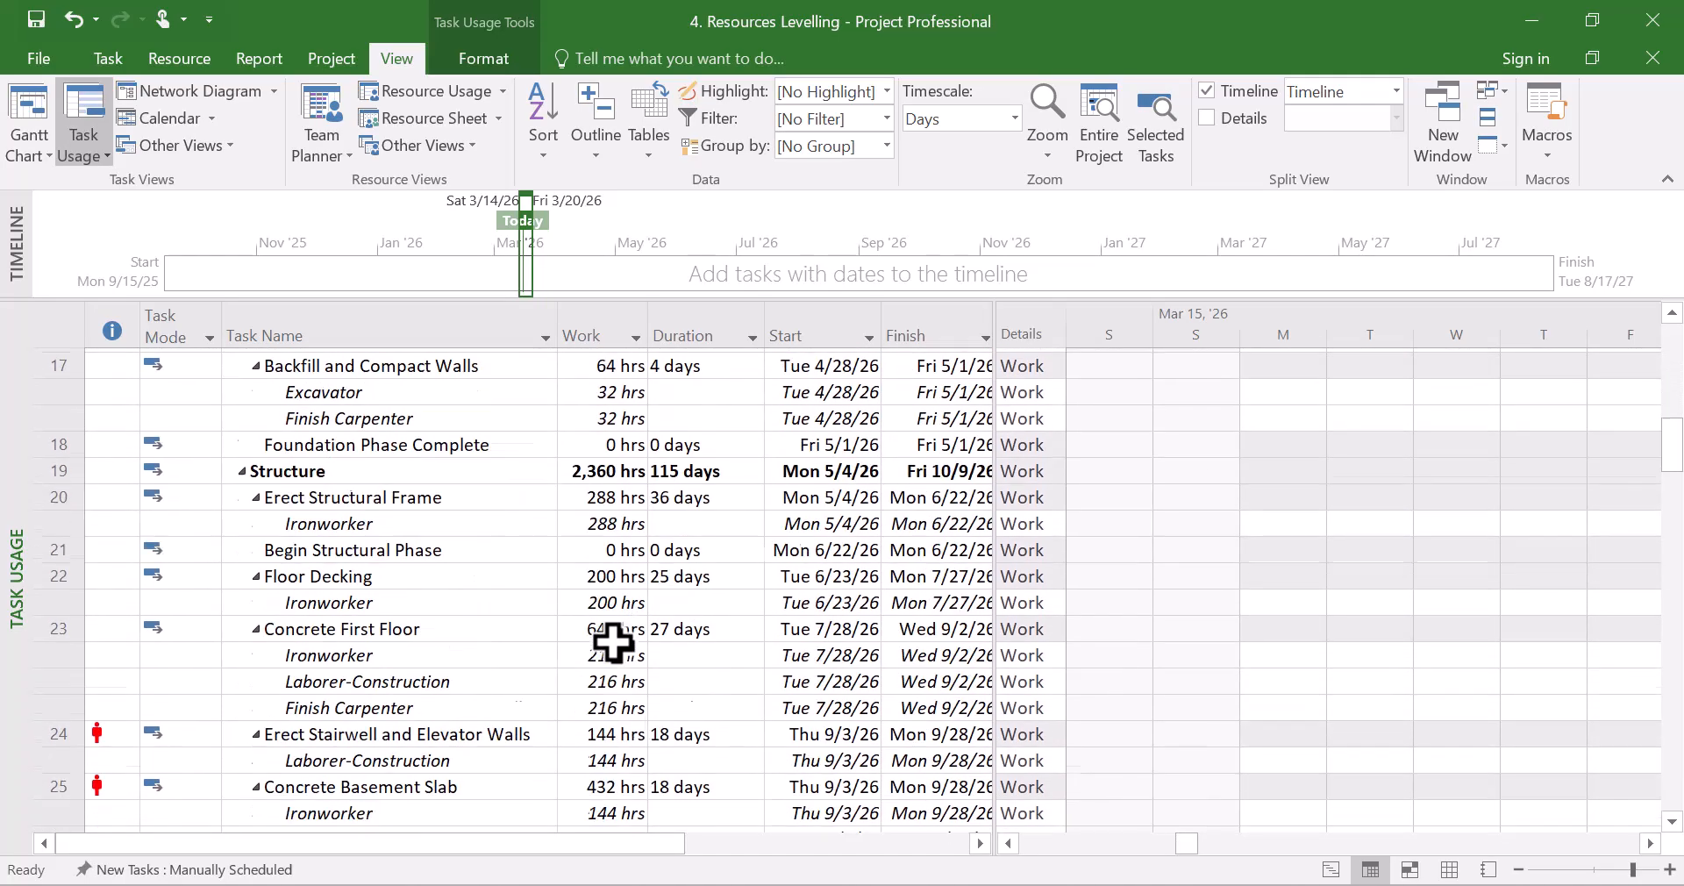
{"action": "scroll", "coordinate": [613, 645], "scroll_direction": "up", "scroll_amount": 12}
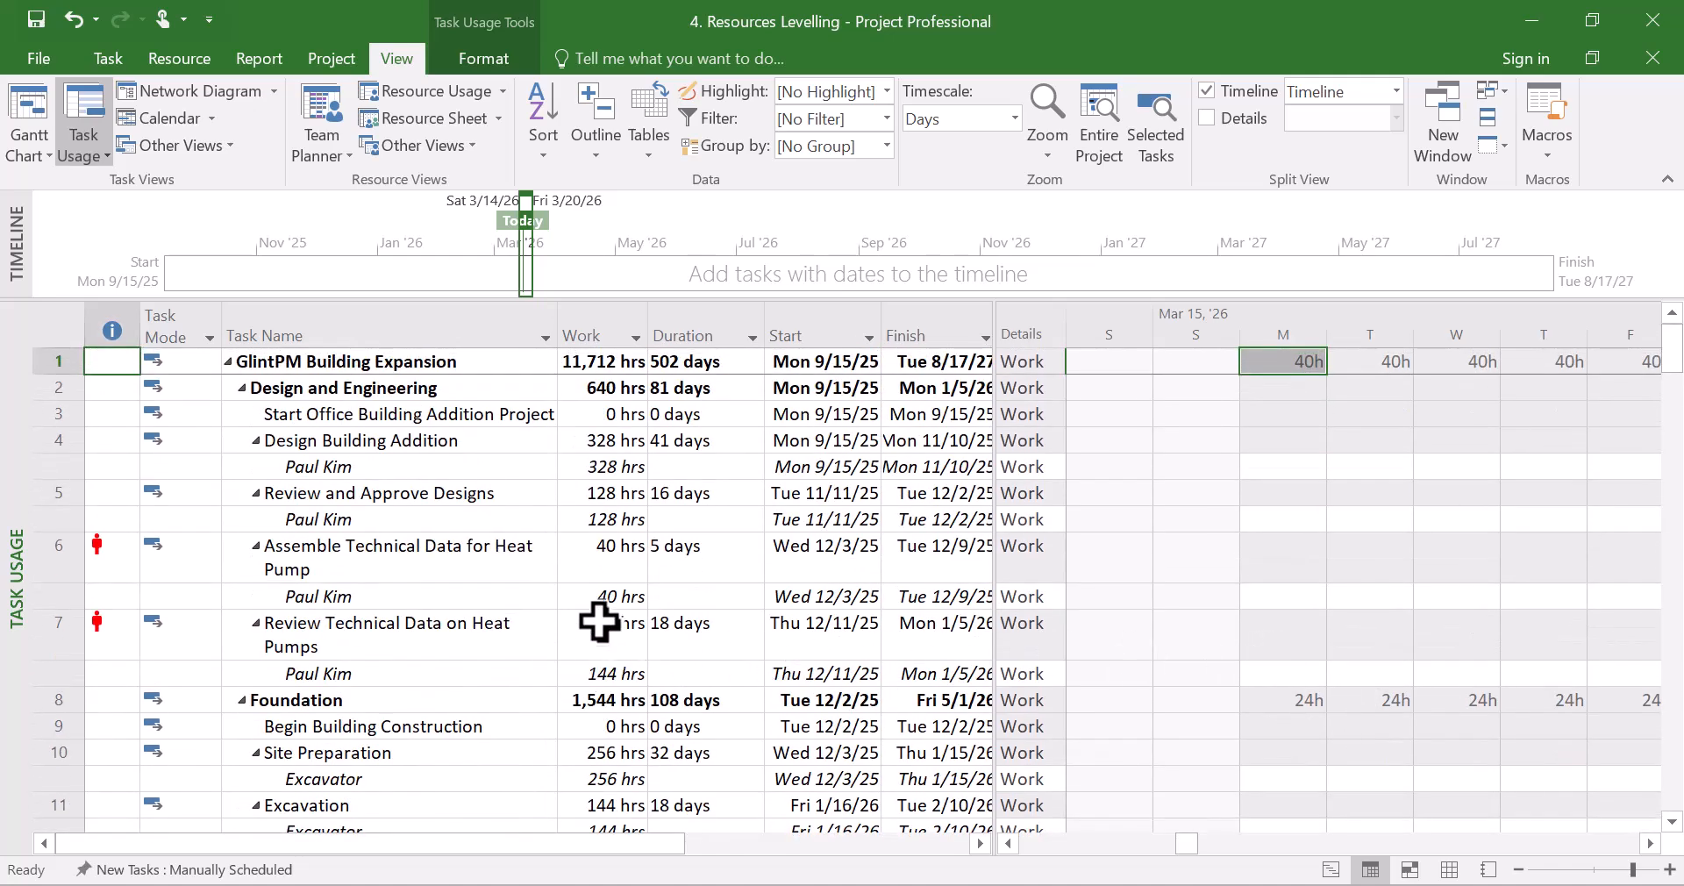
{"action": "left_click", "coordinate": [606, 521]}
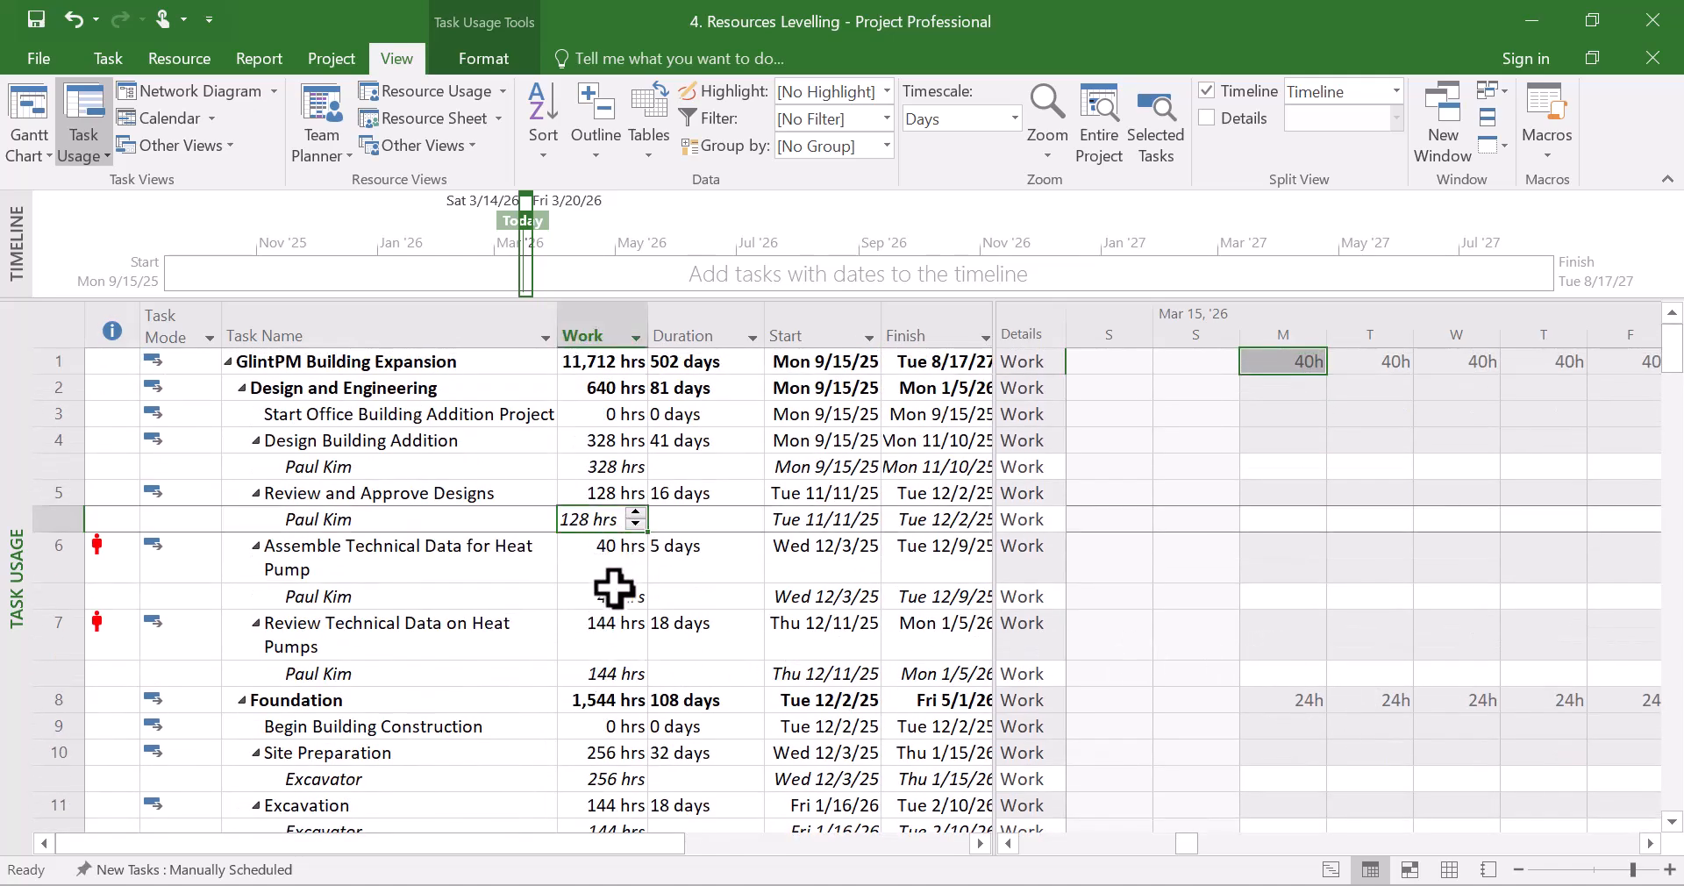
{"action": "scroll", "coordinate": [618, 670], "scroll_direction": "down", "scroll_amount": 8}
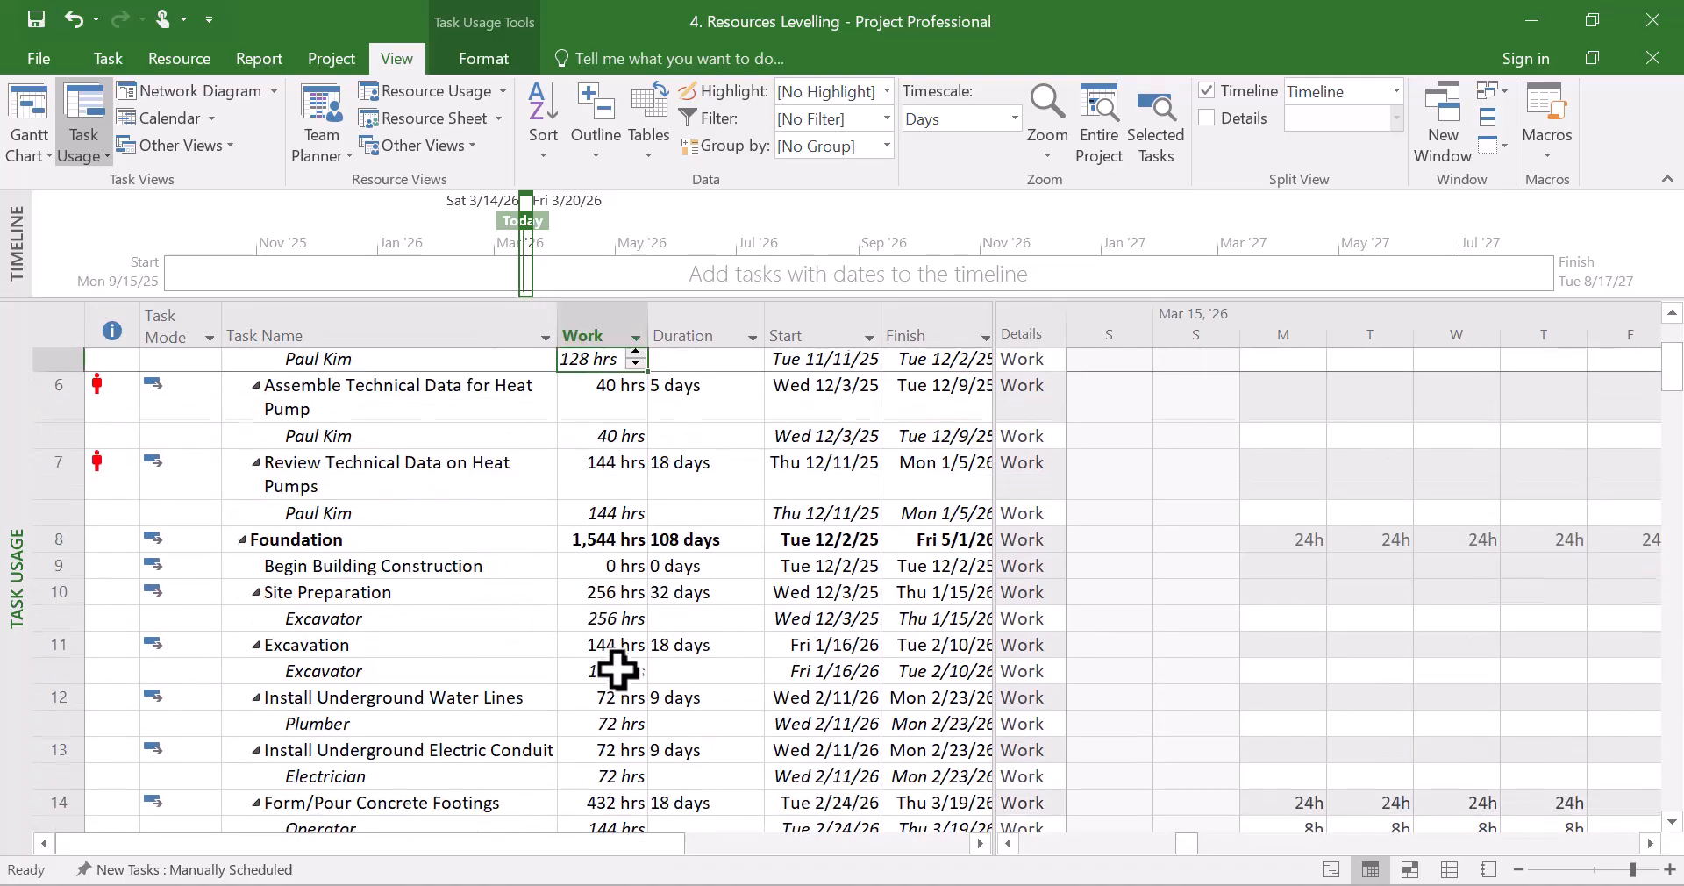
{"action": "scroll", "coordinate": [618, 671], "scroll_direction": "down", "scroll_amount": 10}
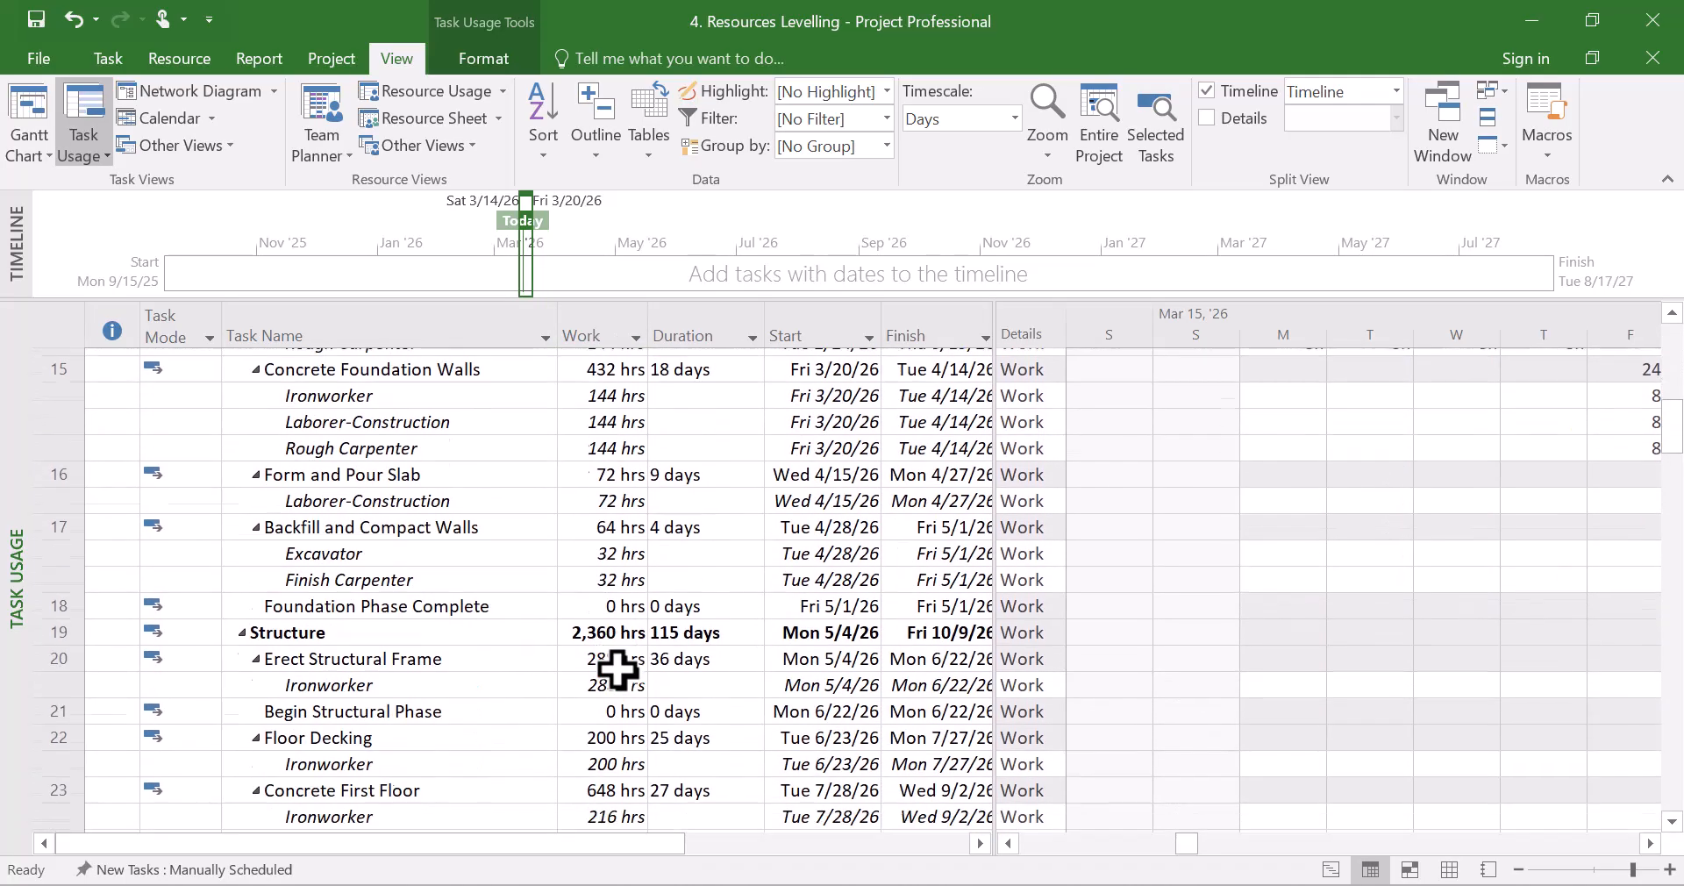
{"action": "scroll", "coordinate": [617, 670], "scroll_direction": "down", "scroll_amount": 5}
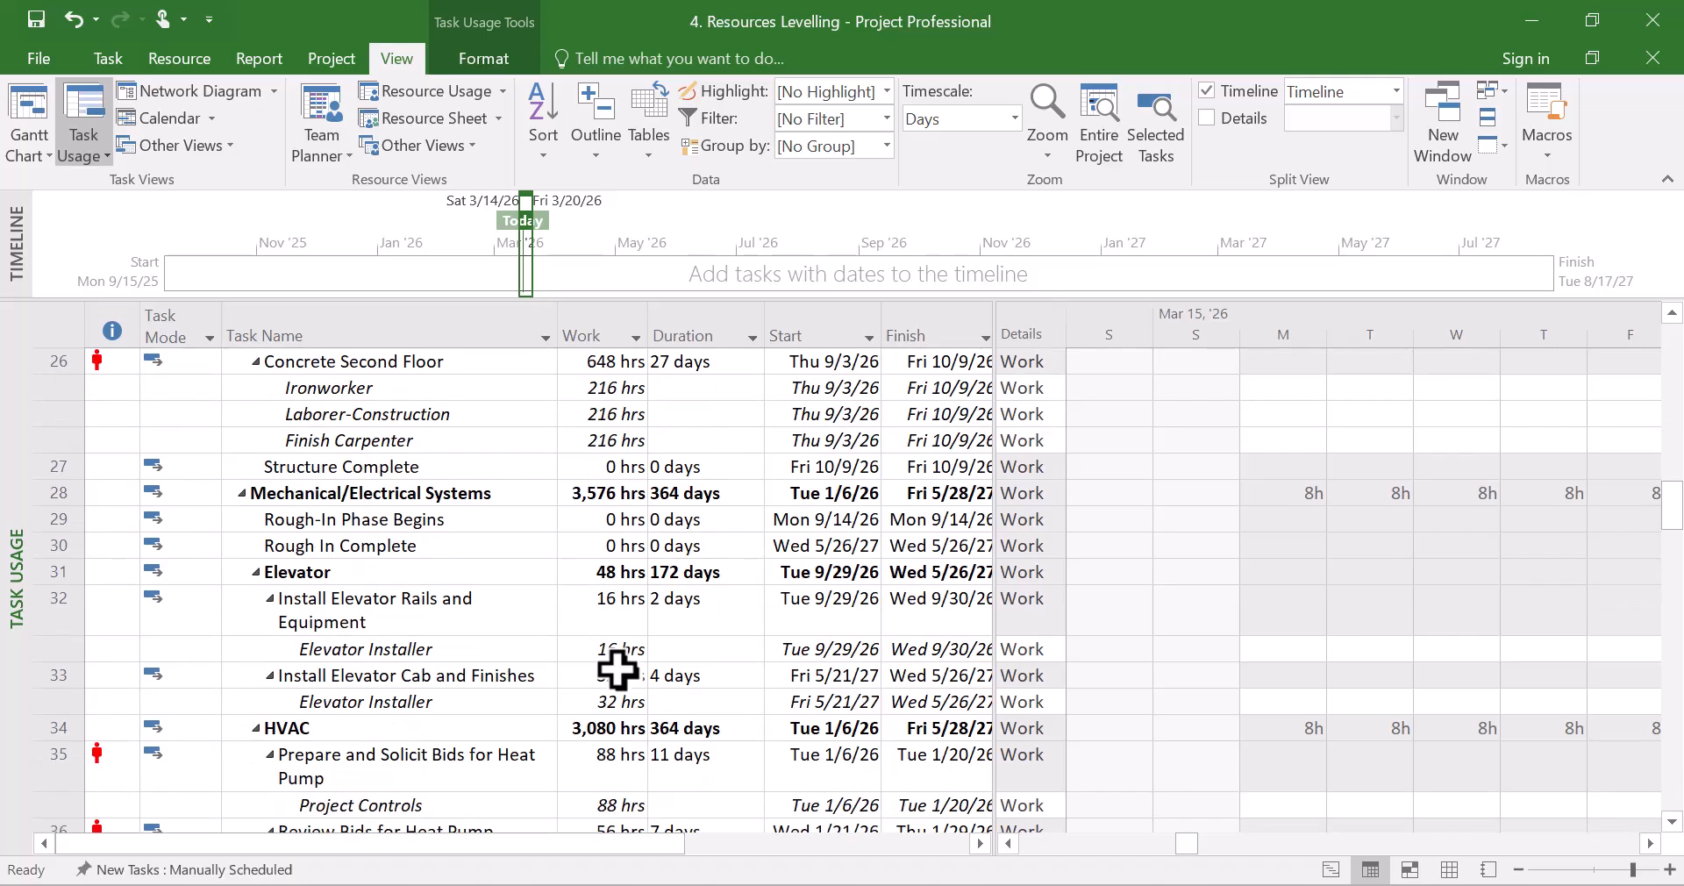
{"action": "scroll", "coordinate": [617, 670], "scroll_direction": "down", "scroll_amount": 4}
{"action": "scroll", "coordinate": [617, 670], "scroll_direction": "up", "scroll_amount": 4}
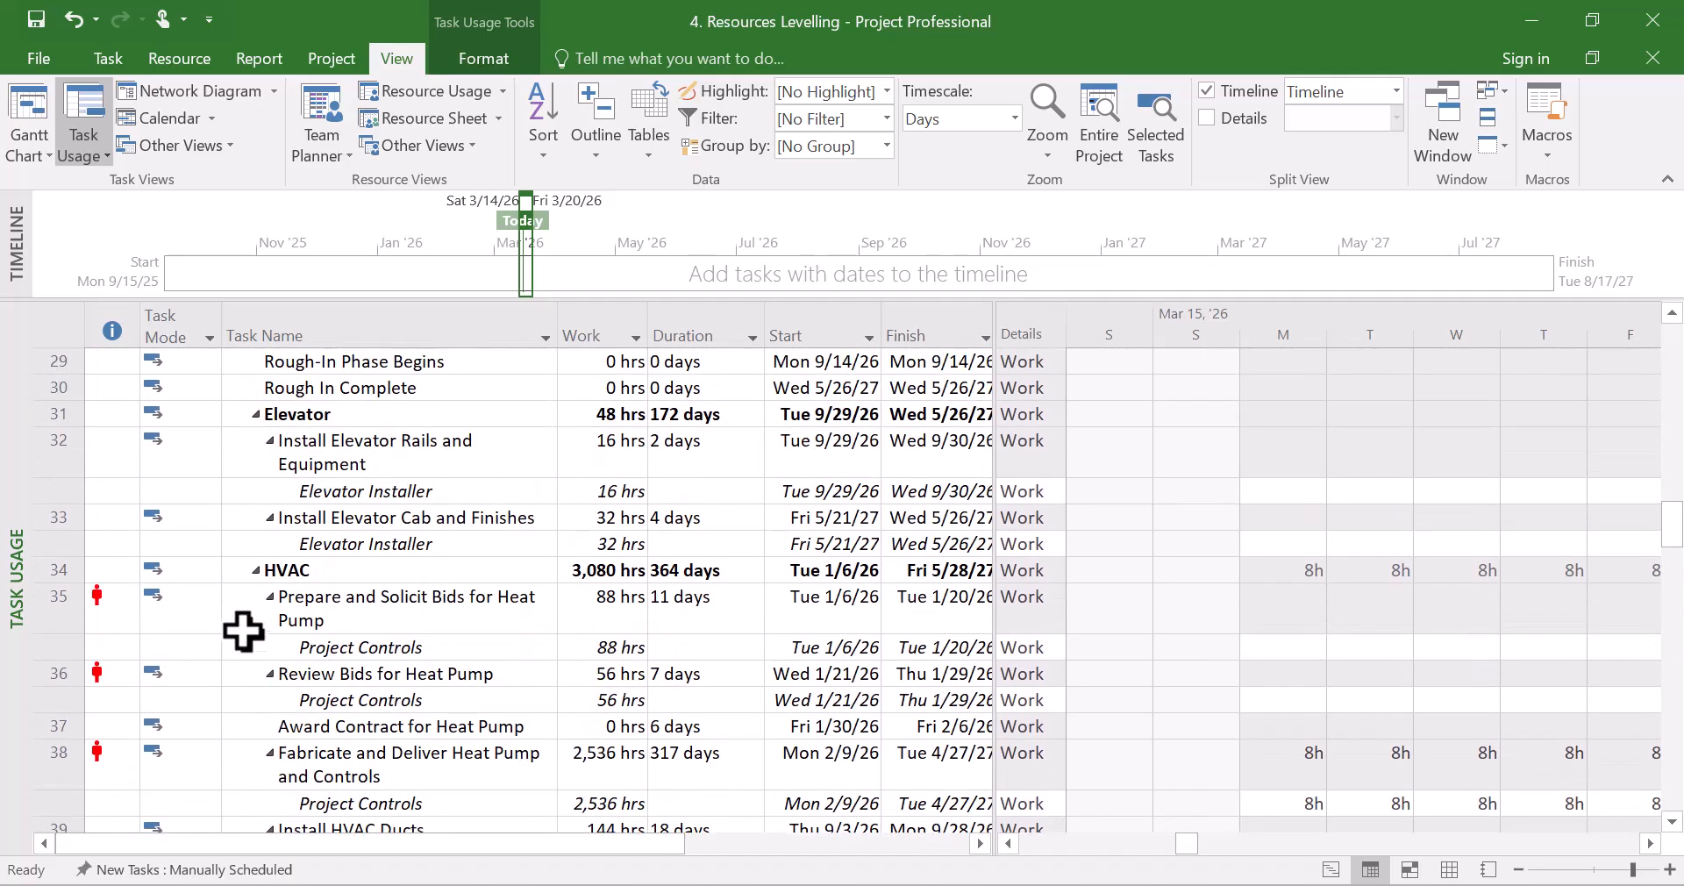
Inspect the assignments of the flagged tasks Prepare and Solicit Bids for Heat Pump, Review Bids for Heat Pump and Concrete Basement Slab.
{"action": "left_click_drag", "start_coordinate": [27, 597], "coordinate": [26, 650]}
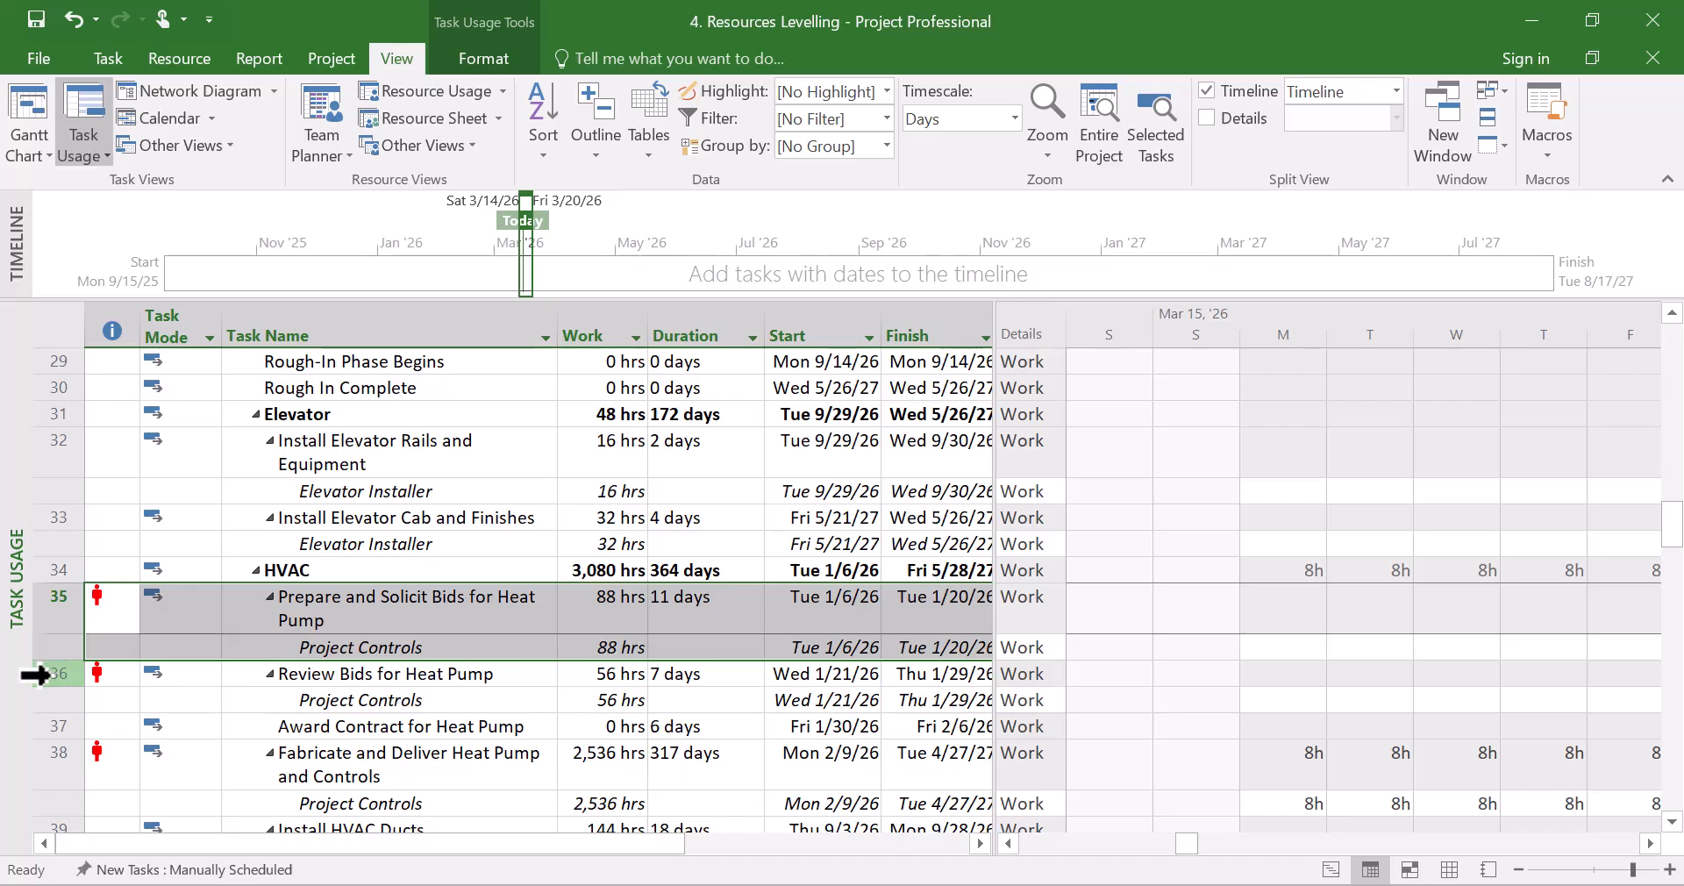
{"action": "left_click", "coordinate": [35, 674]}
{"action": "scroll", "coordinate": [355, 723], "scroll_direction": "up", "scroll_amount": 1}
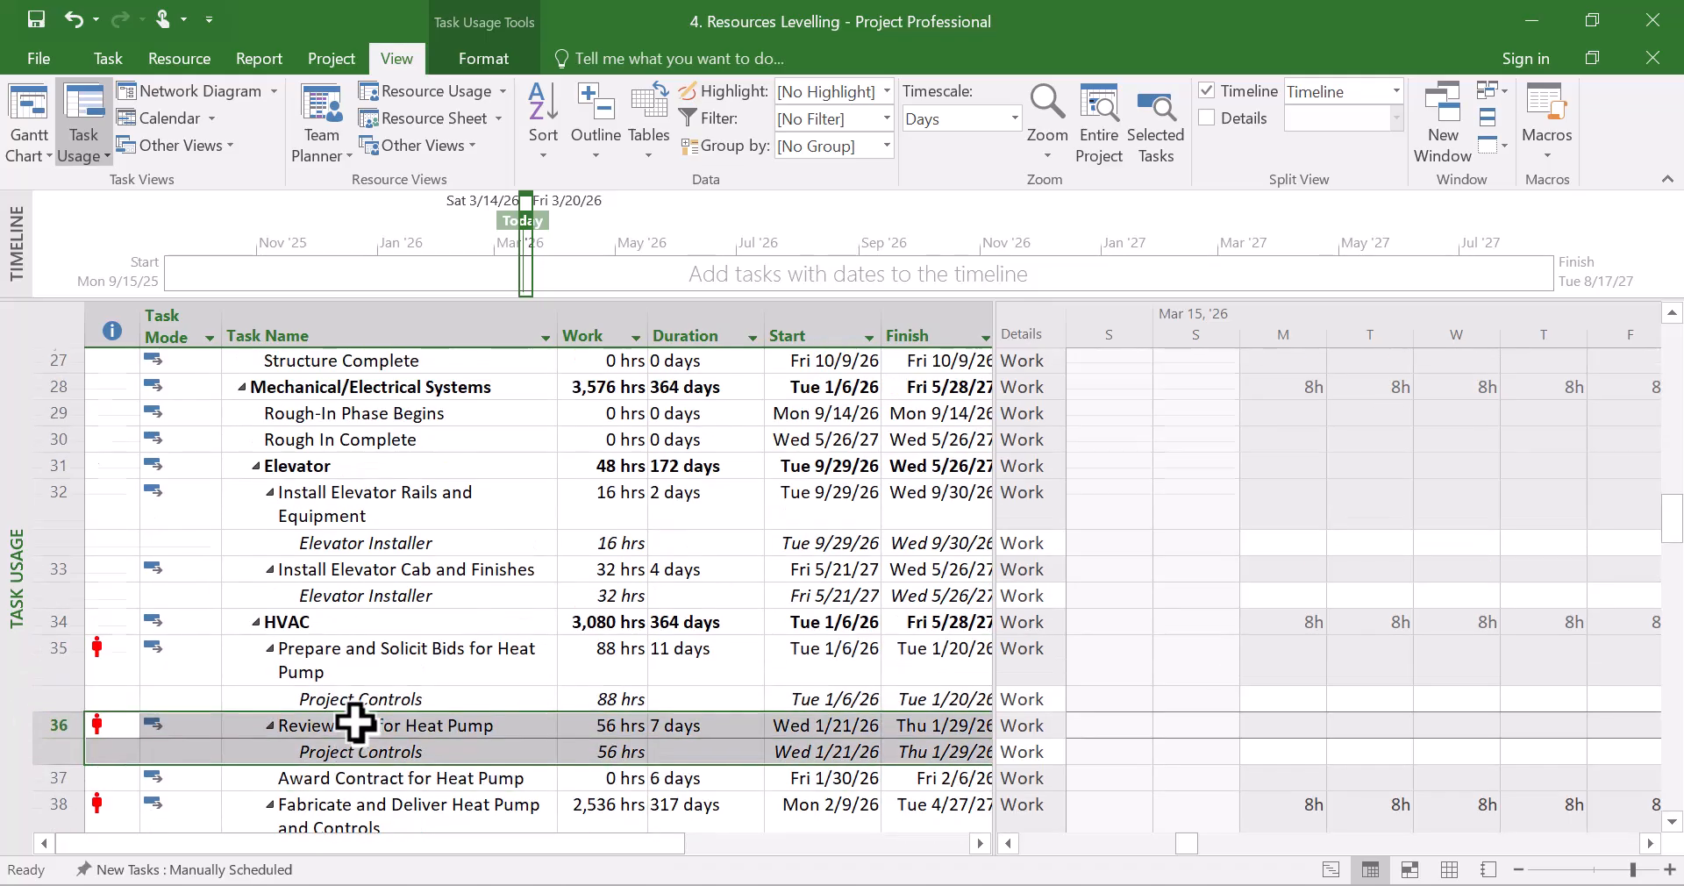
{"action": "scroll", "coordinate": [355, 723], "scroll_direction": "up", "scroll_amount": 5}
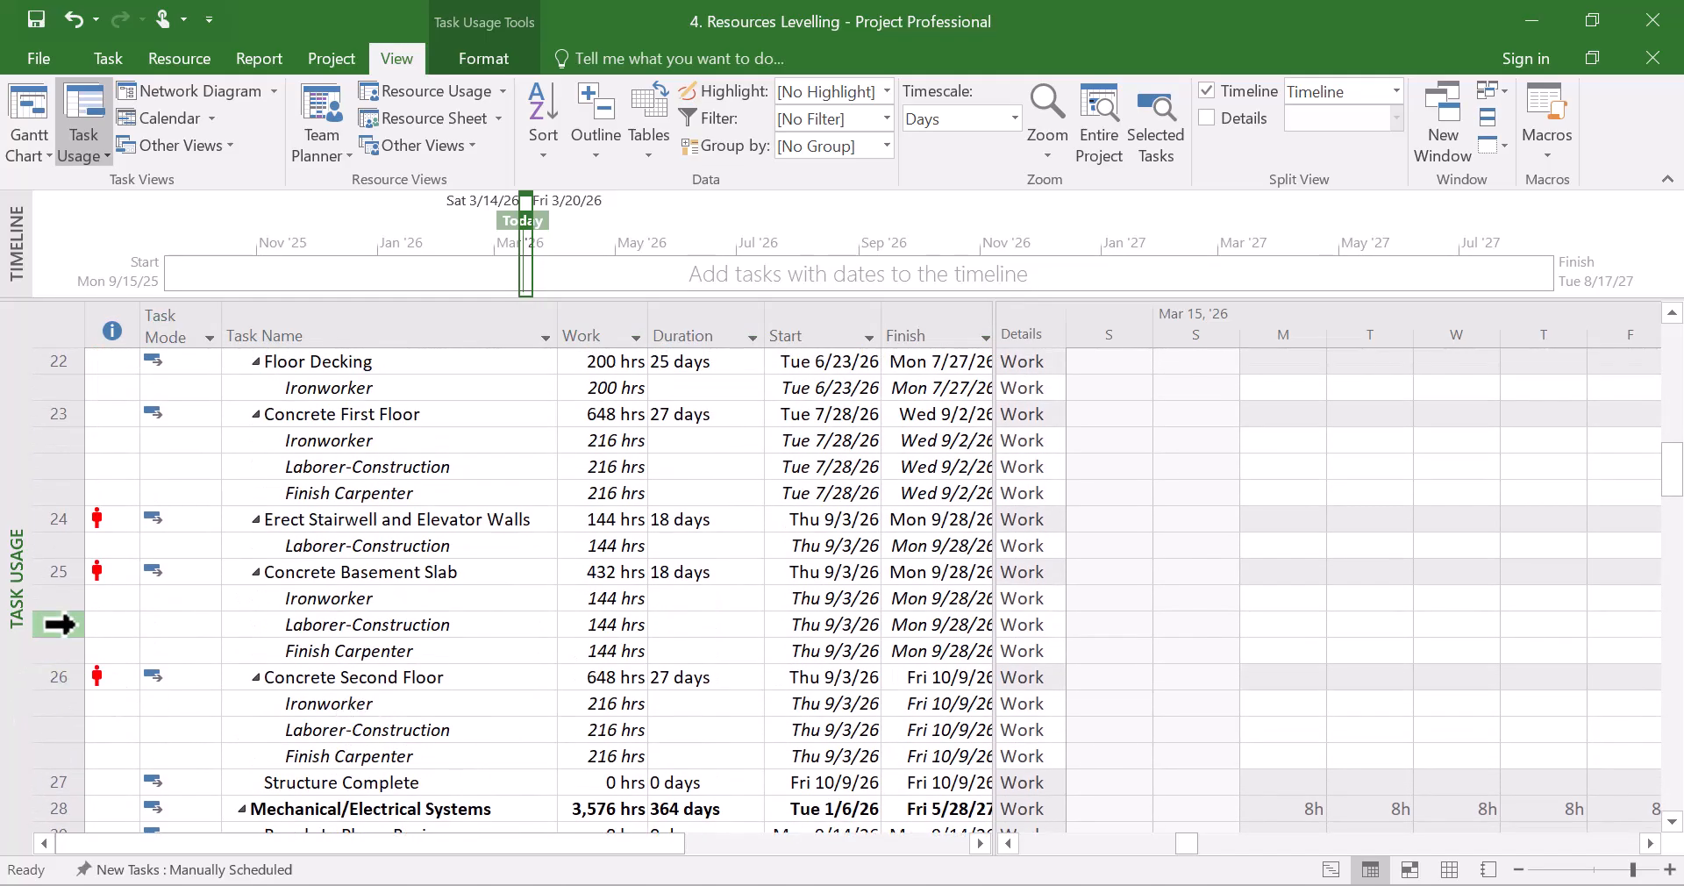
{"action": "left_click_drag", "start_coordinate": [54, 571], "coordinate": [51, 644]}
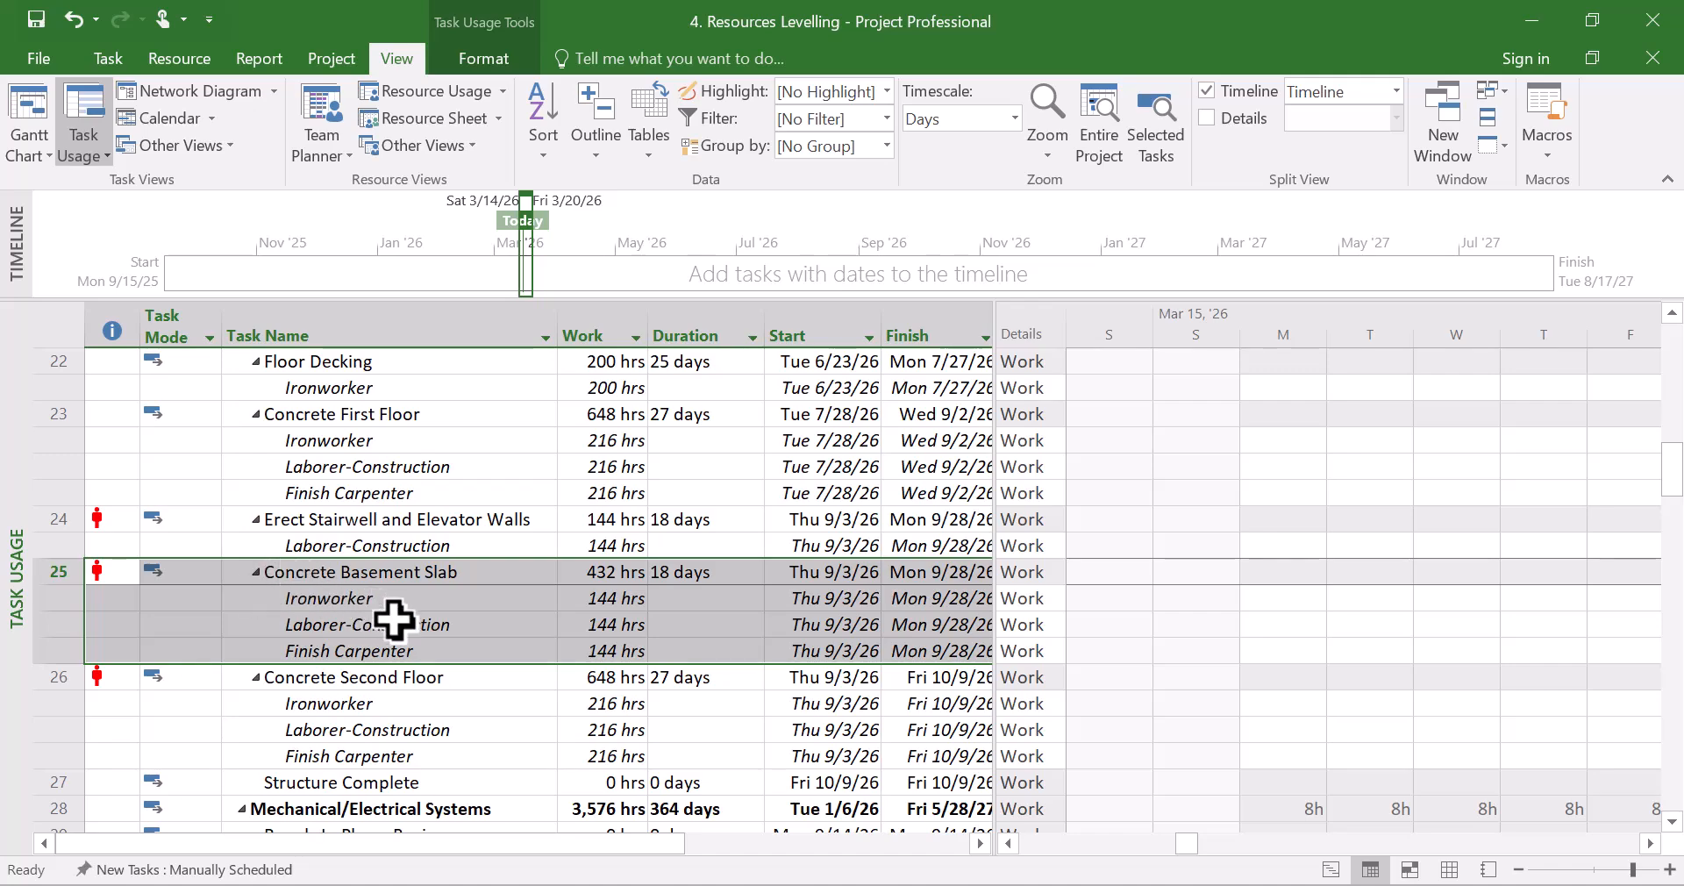
Open the Resource Sheet view and select the flagged Ironworker and Laborer-Construction resources.
{"action": "left_click", "coordinate": [1448, 869]}
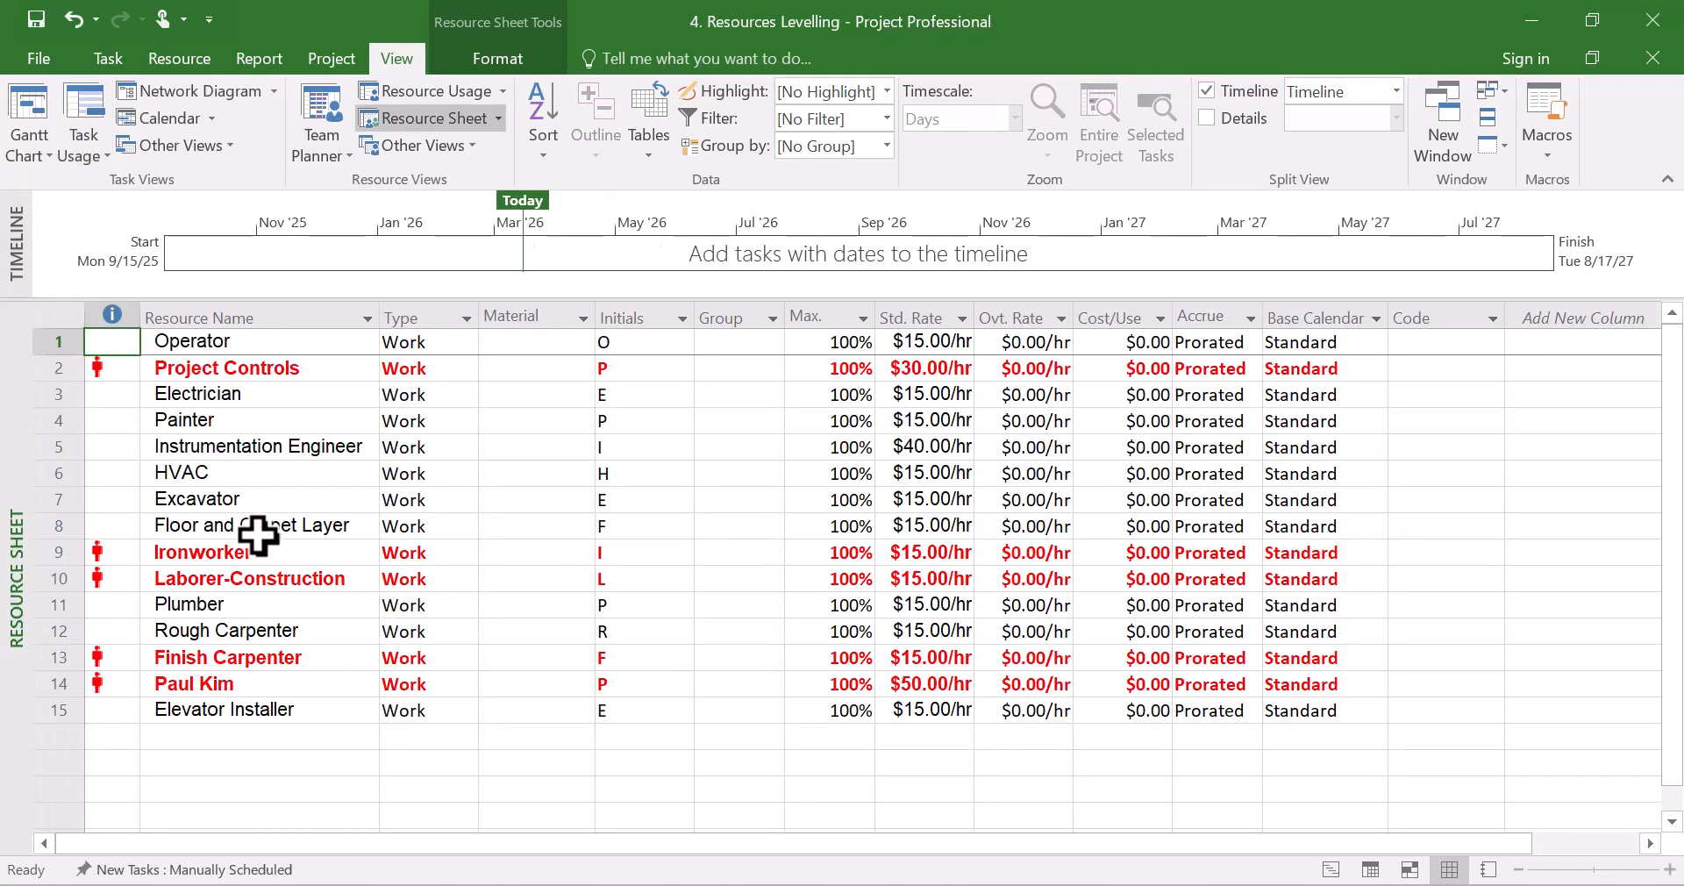
{"action": "left_click", "coordinate": [44, 553]}
{"action": "left_click_drag", "start_coordinate": [43, 552], "coordinate": [40, 577]}
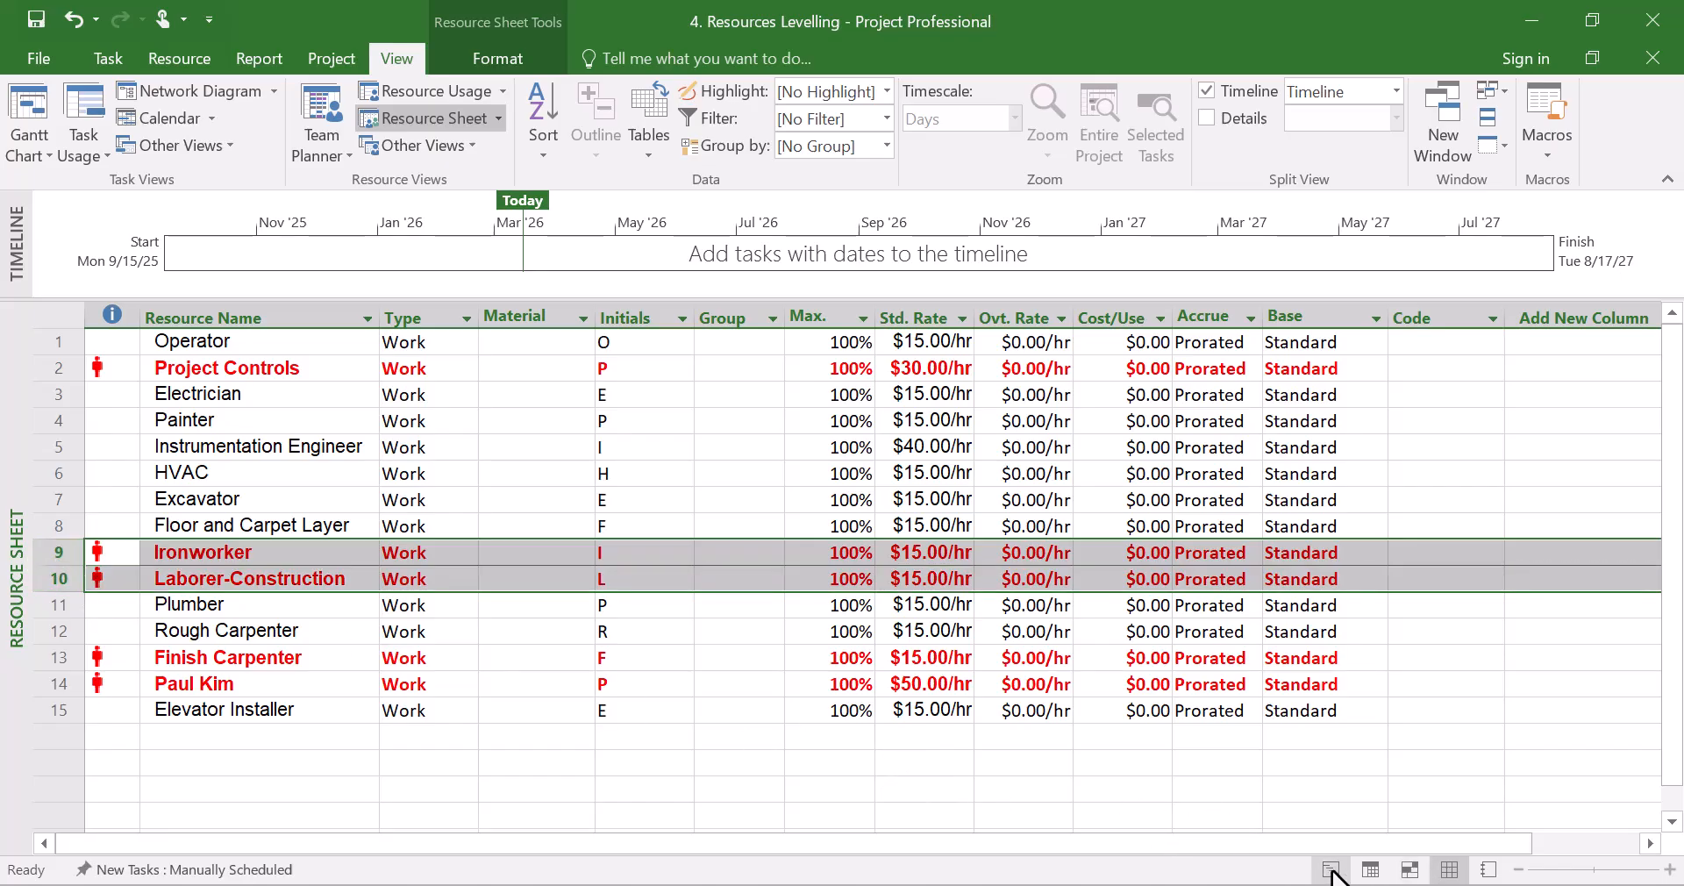
Look over the Foundation assignments in the Task Usage view and return to the Gantt Chart view.
{"action": "left_click", "coordinate": [1370, 869]}
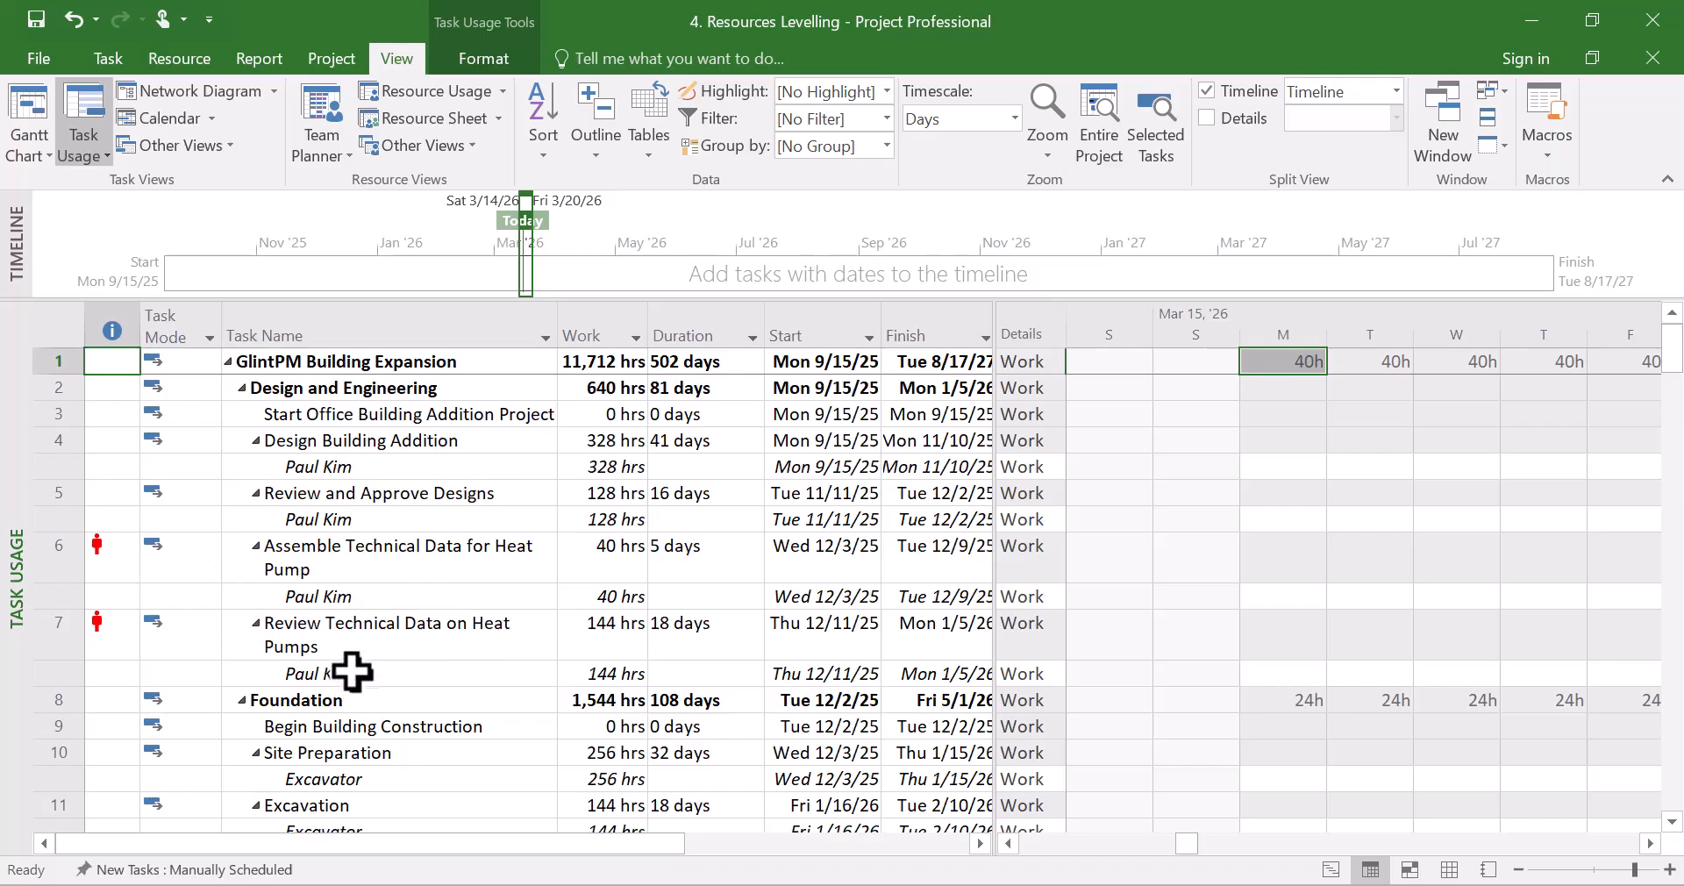
{"action": "scroll", "coordinate": [354, 670], "scroll_direction": "down", "scroll_amount": 3}
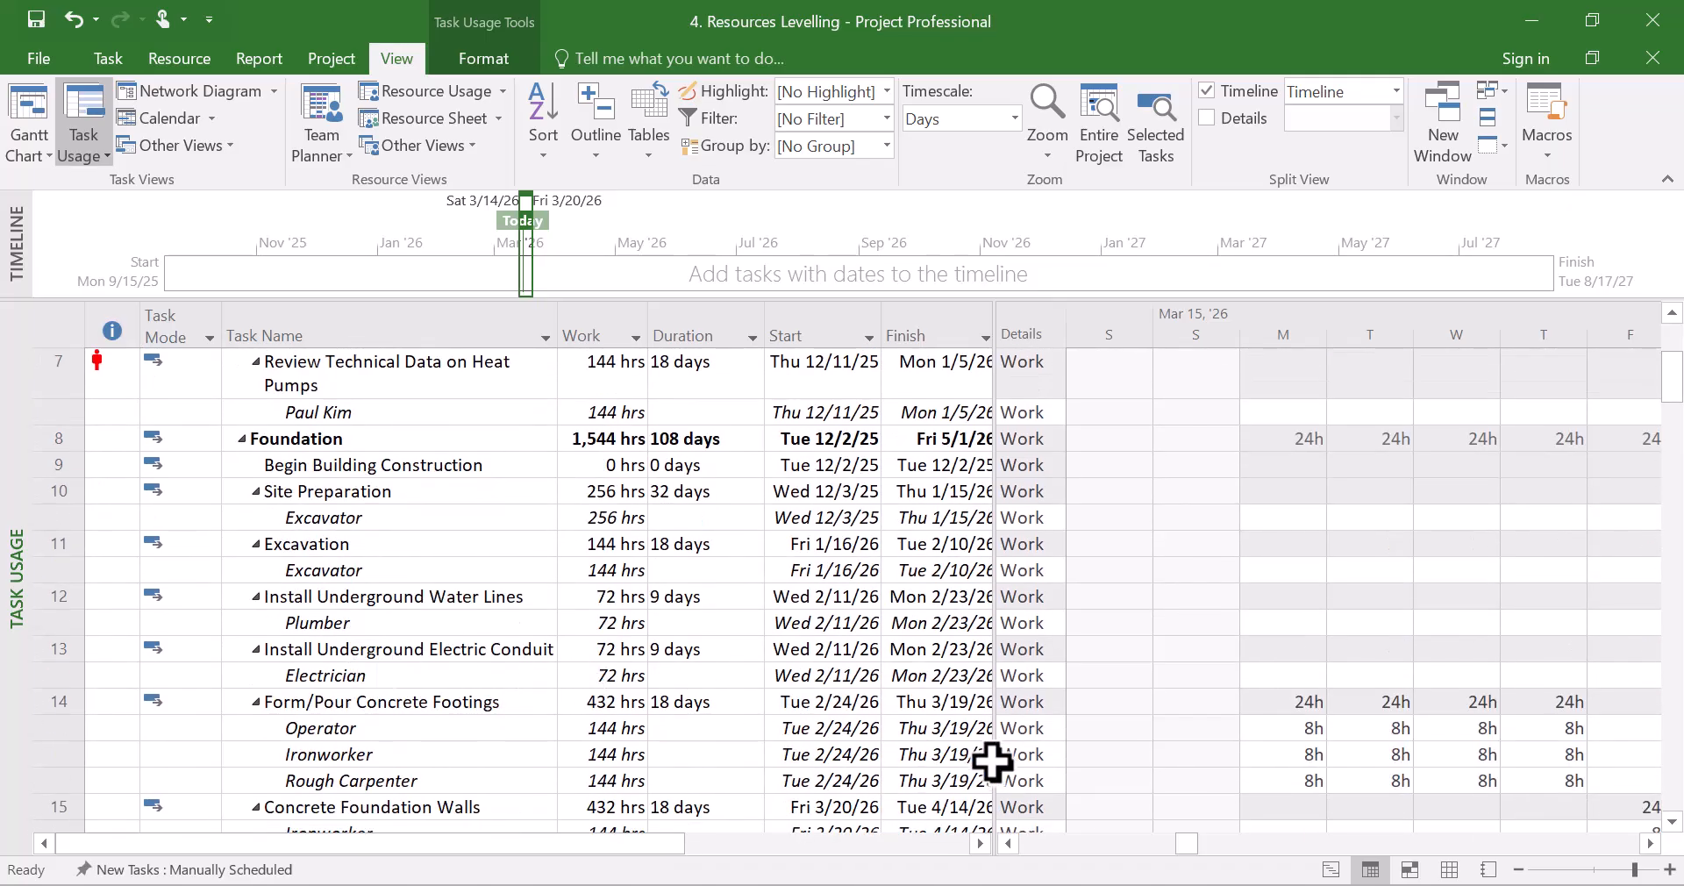
{"action": "left_click", "coordinate": [1330, 869]}
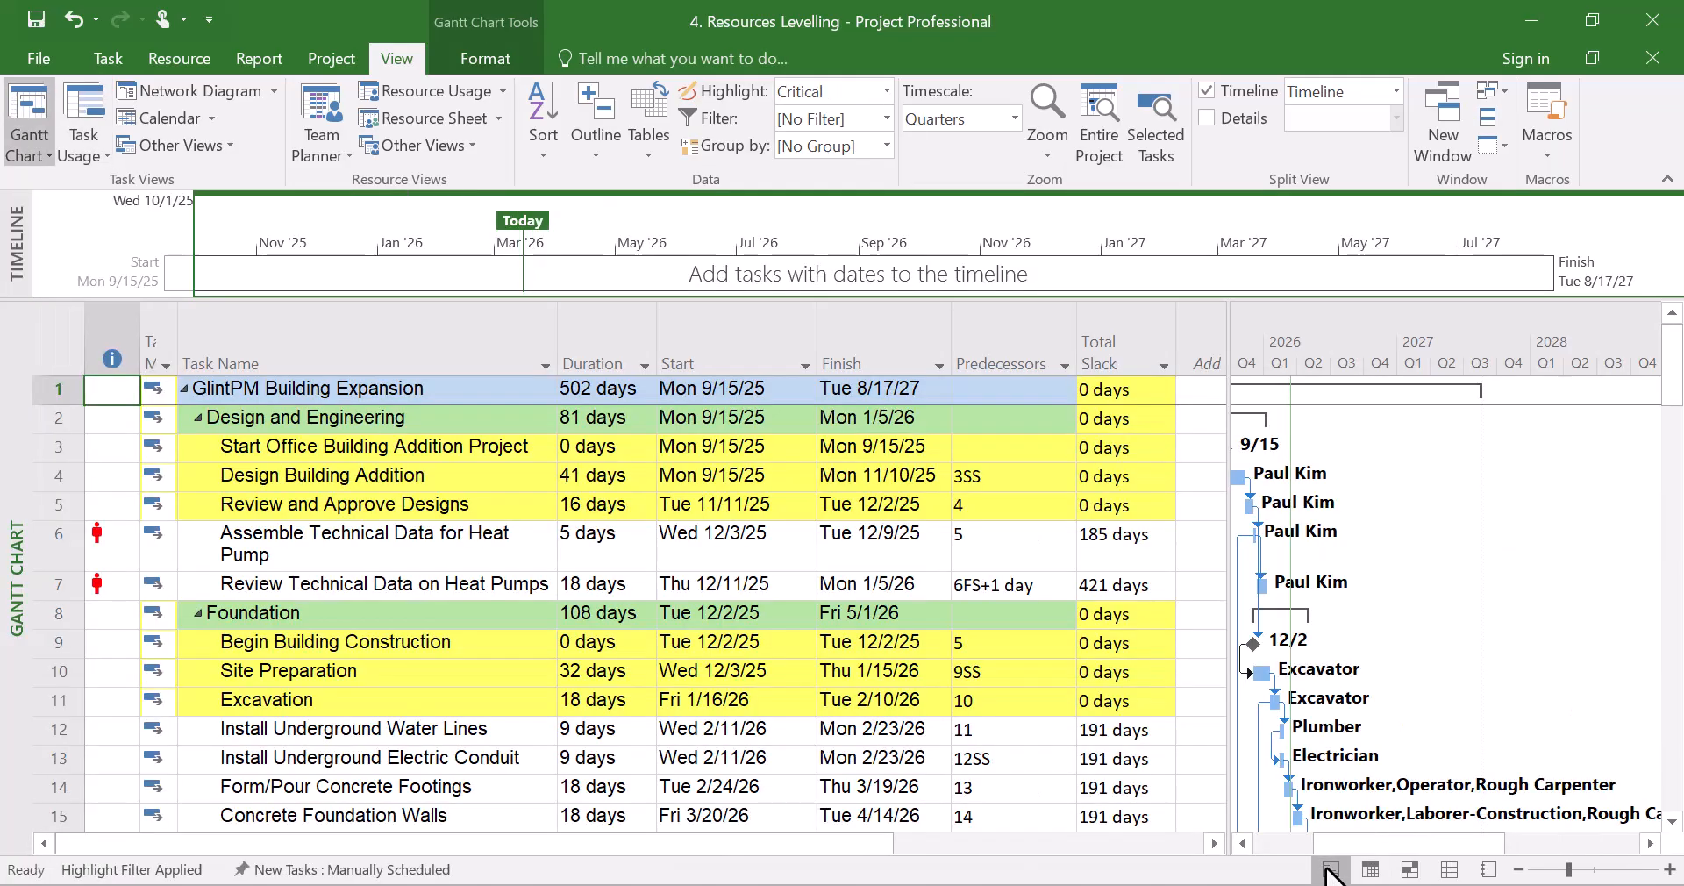
Review the Foundation and Design and Engineering tasks, including the start date of the flagged Assemble Technical Data for Heat Pump task.
{"action": "left_click", "coordinate": [423, 620]}
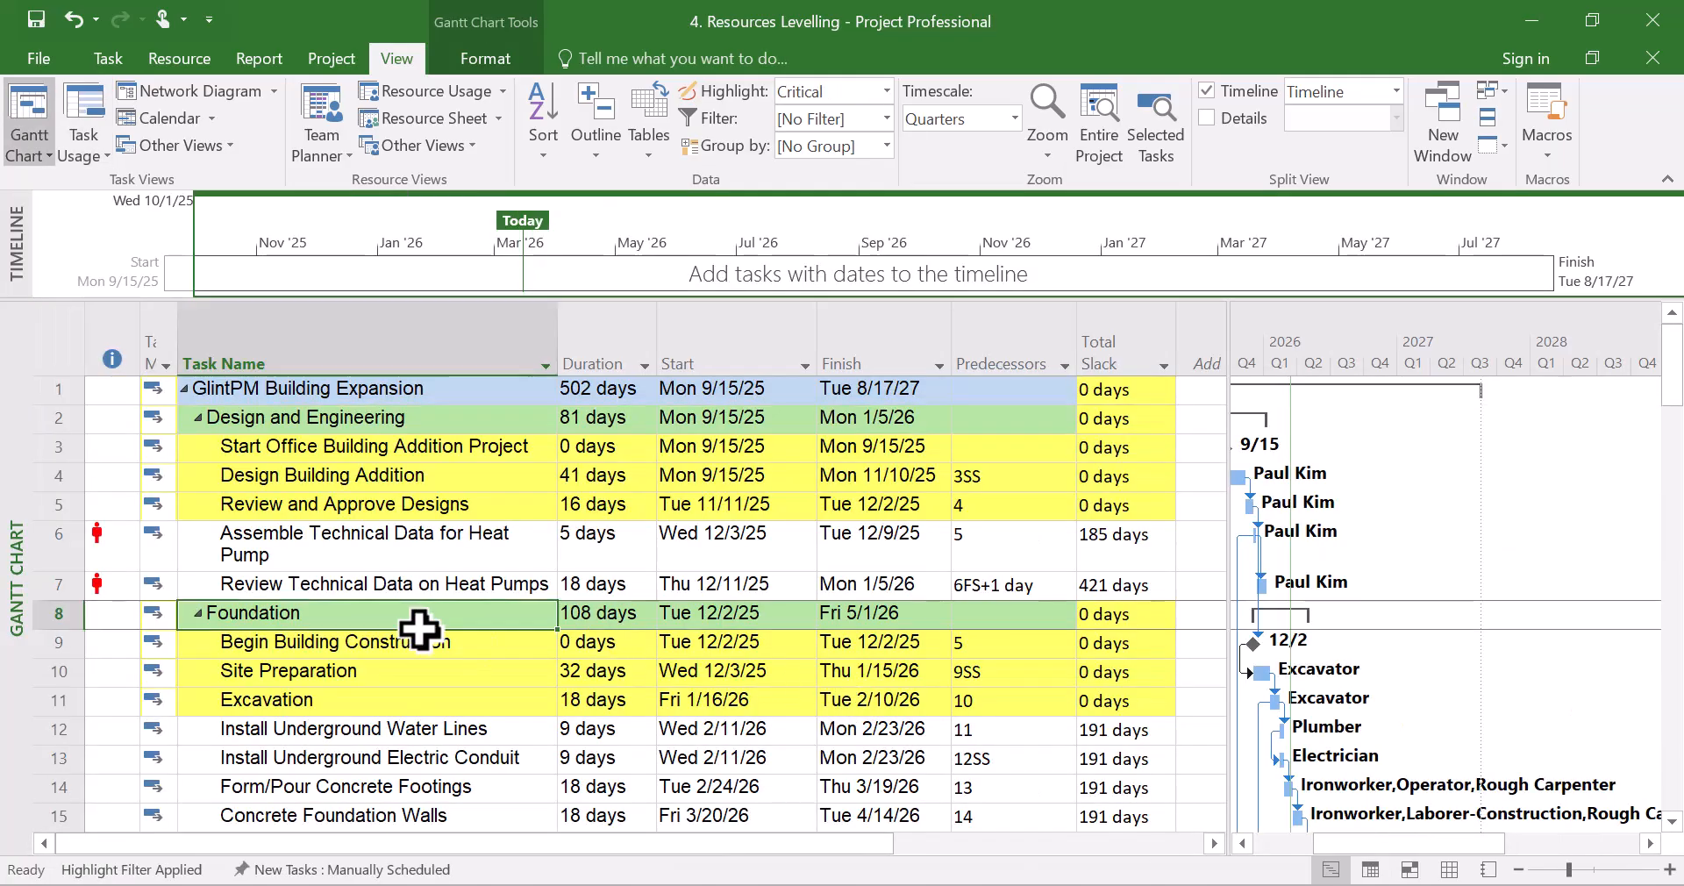
{"action": "scroll", "coordinate": [422, 629], "scroll_direction": "down", "scroll_amount": 3}
{"action": "scroll", "coordinate": [424, 642], "scroll_direction": "up", "scroll_amount": 4}
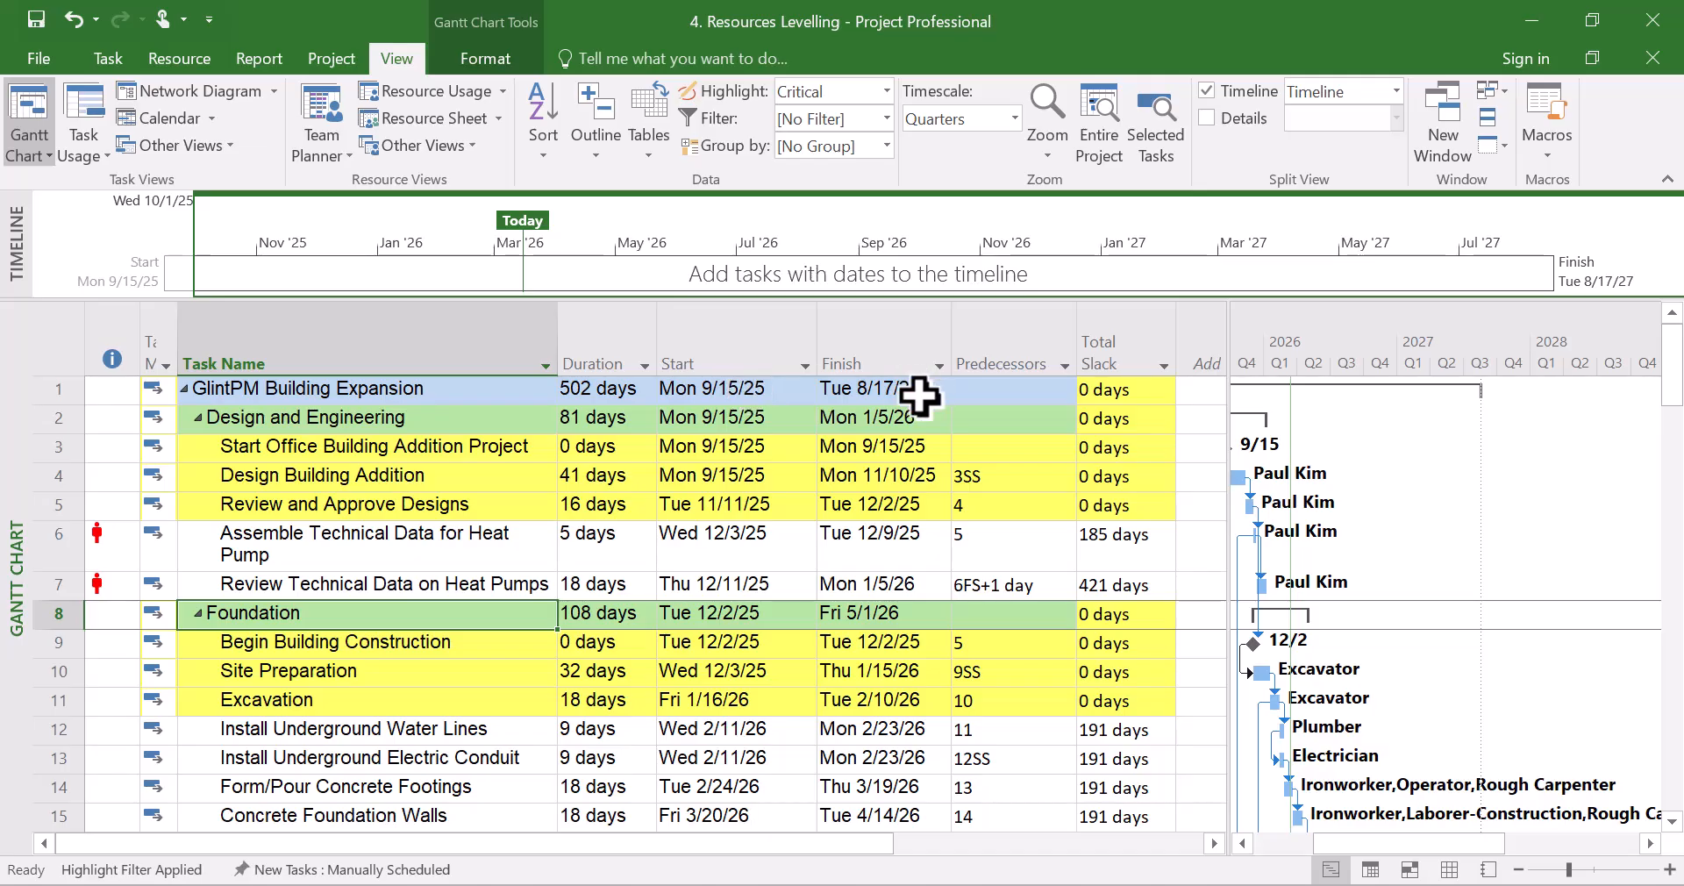
{"action": "left_click", "coordinate": [697, 535]}
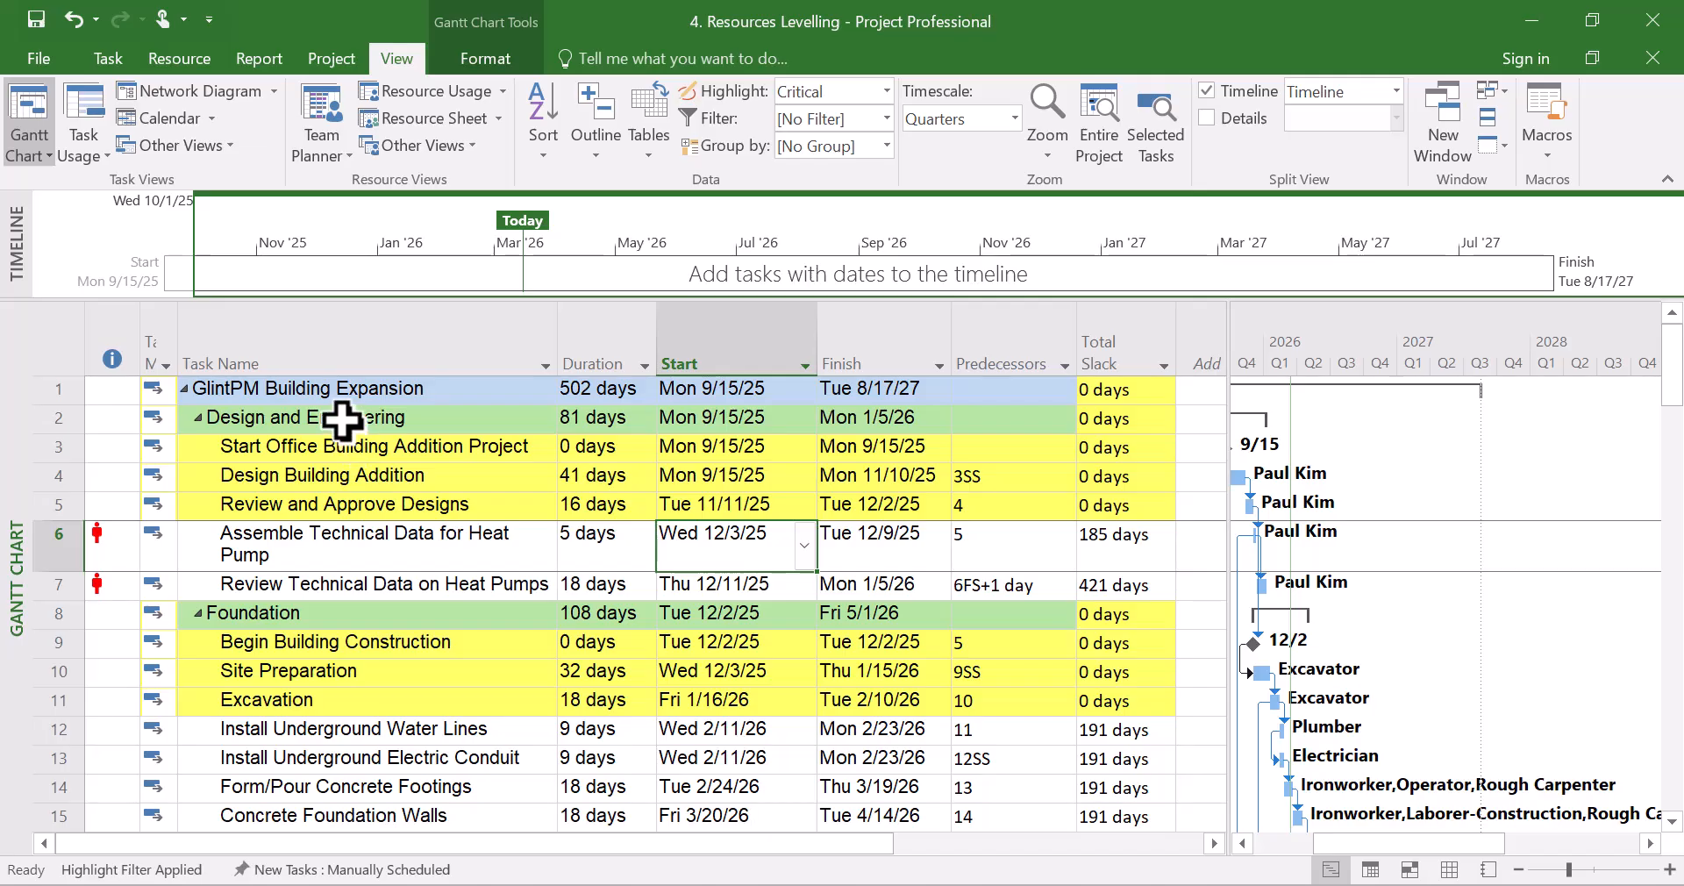
{"action": "left_click", "coordinate": [365, 476]}
{"action": "left_click", "coordinate": [369, 537]}
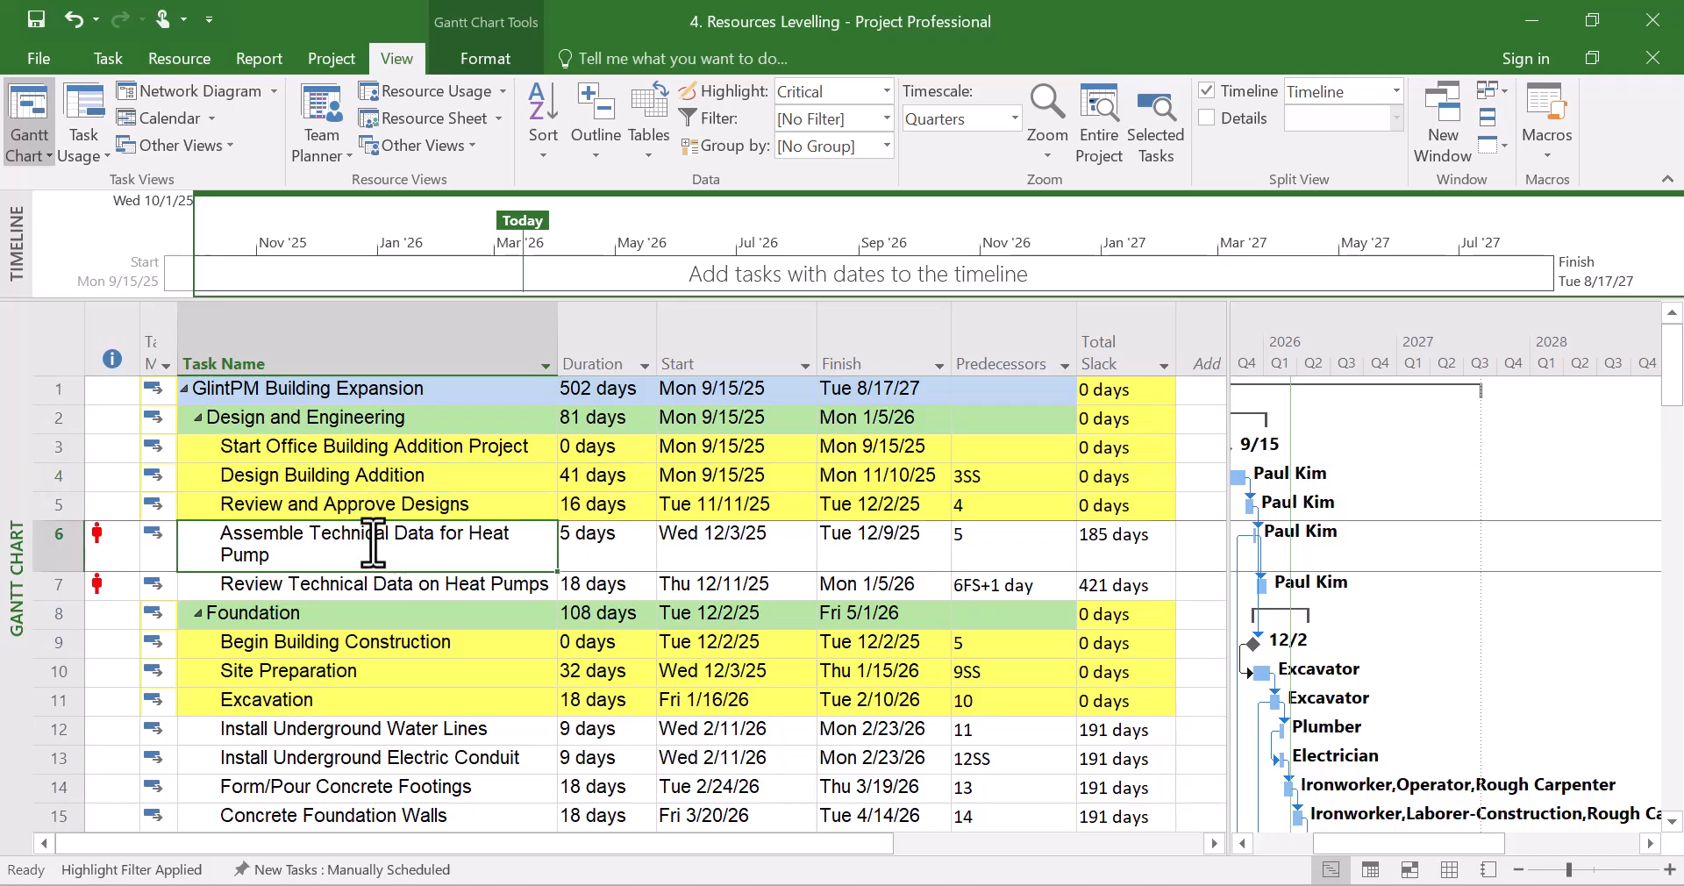
Level only the flagged Structure tasks Erect Stairwell and Elevator Walls, Concrete Basement Slab and Concrete Second Floor.
{"action": "scroll", "coordinate": [413, 569], "scroll_direction": "down", "scroll_amount": 1}
{"action": "scroll", "coordinate": [412, 526], "scroll_direction": "up", "scroll_amount": 1}
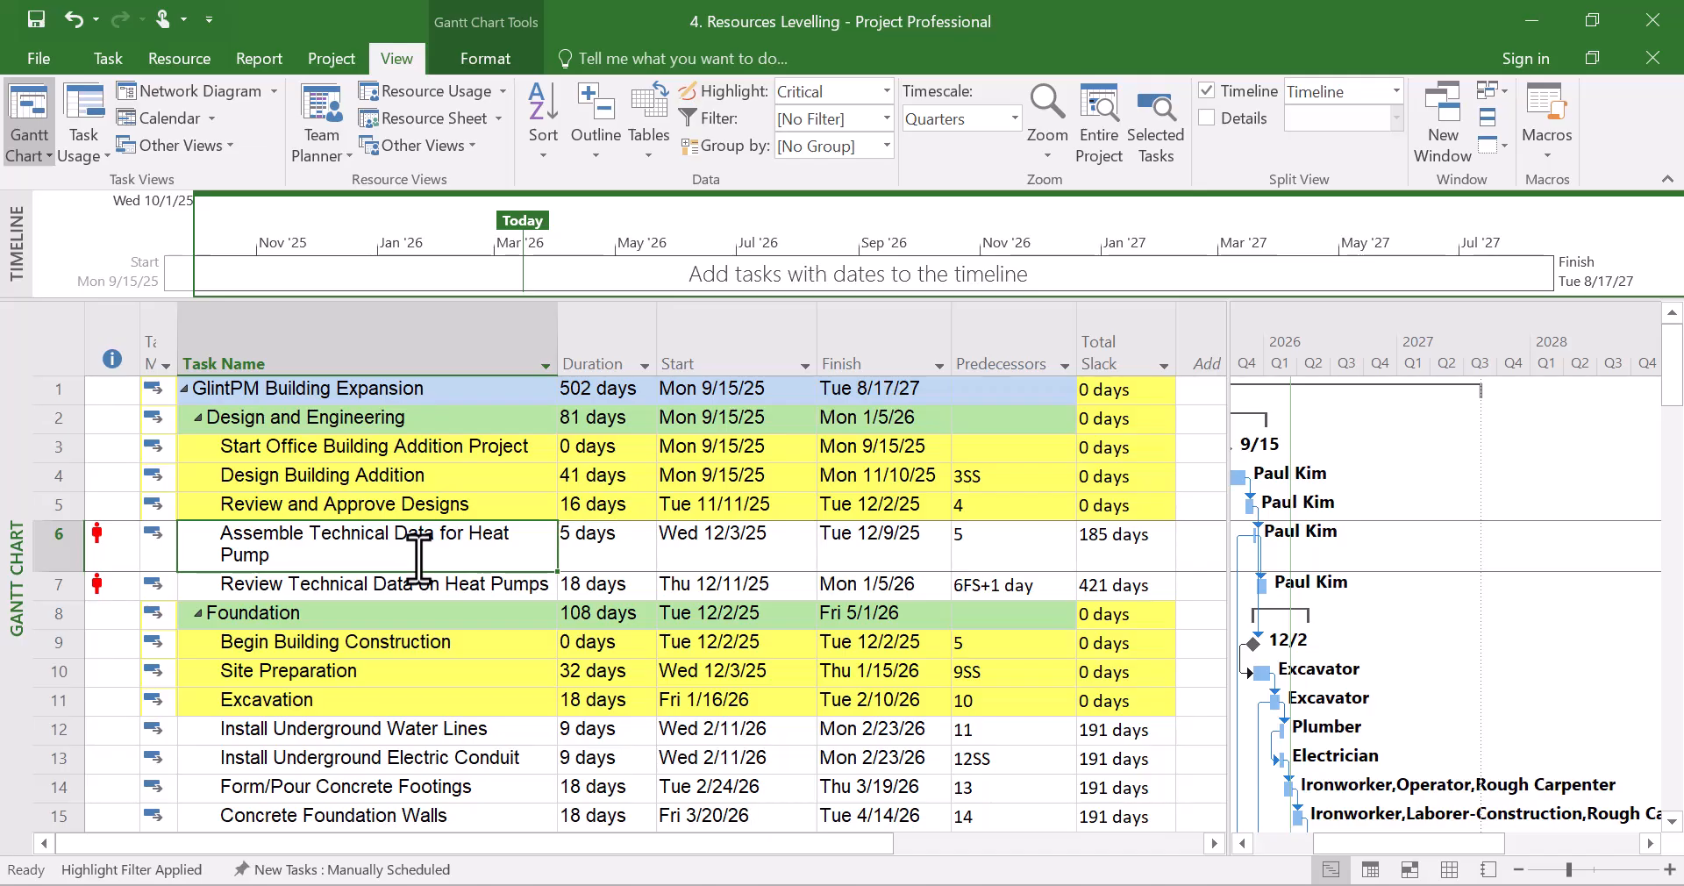
{"action": "mouse_move", "coordinate": [1089, 829]}
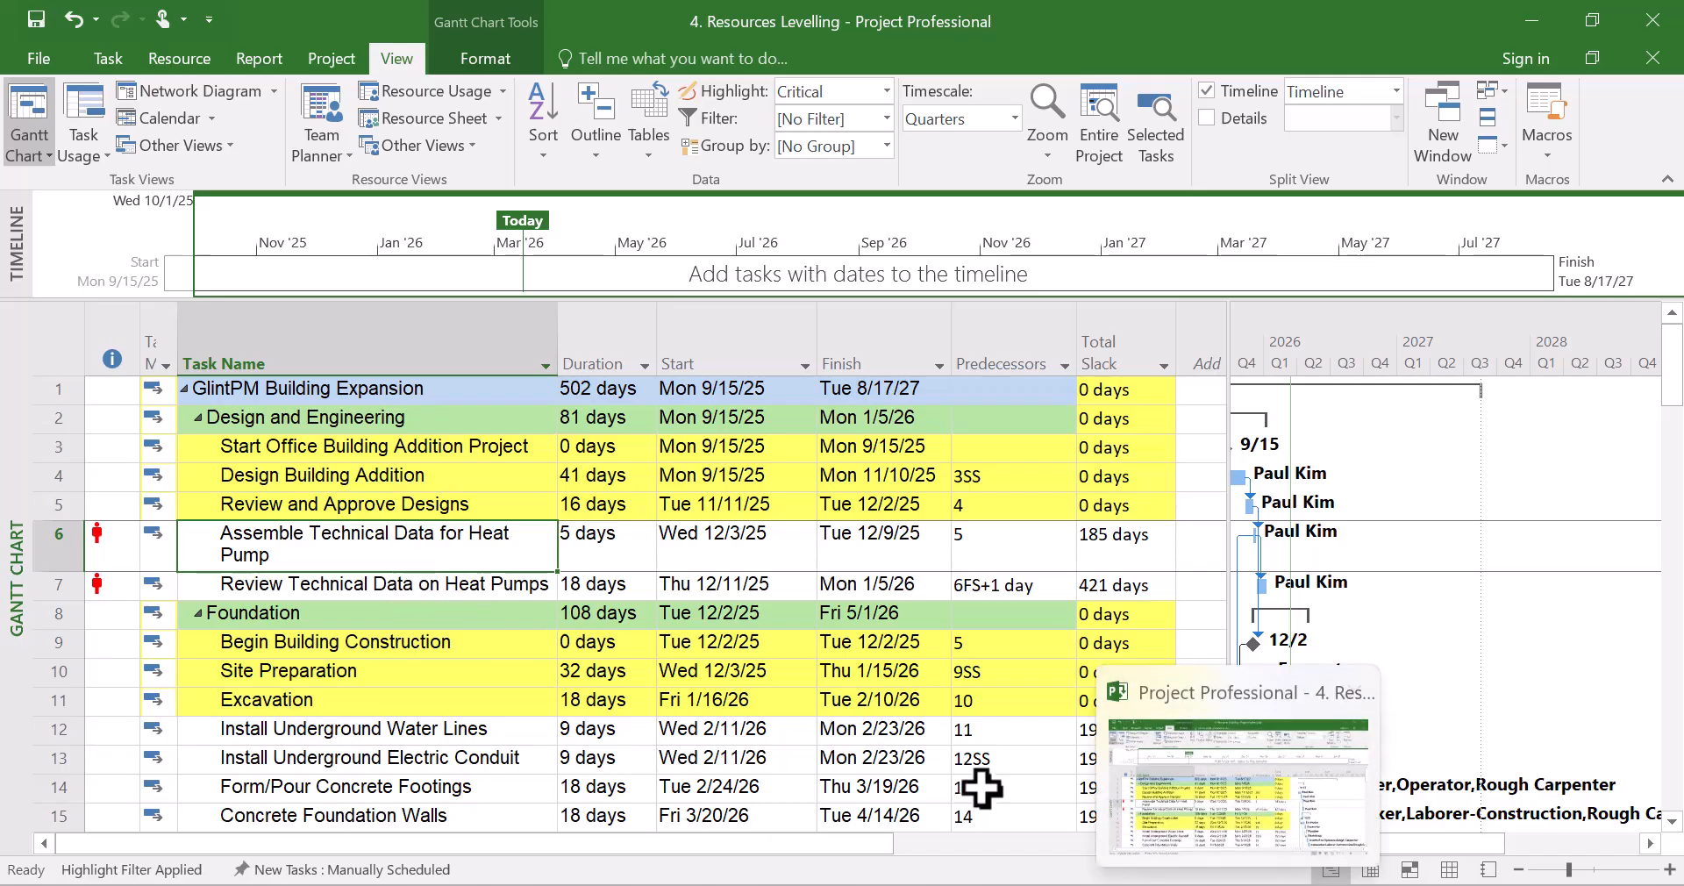
{"action": "scroll", "coordinate": [566, 678], "scroll_direction": "down", "scroll_amount": 8}
{"action": "scroll", "coordinate": [573, 678], "scroll_direction": "up", "scroll_amount": 2}
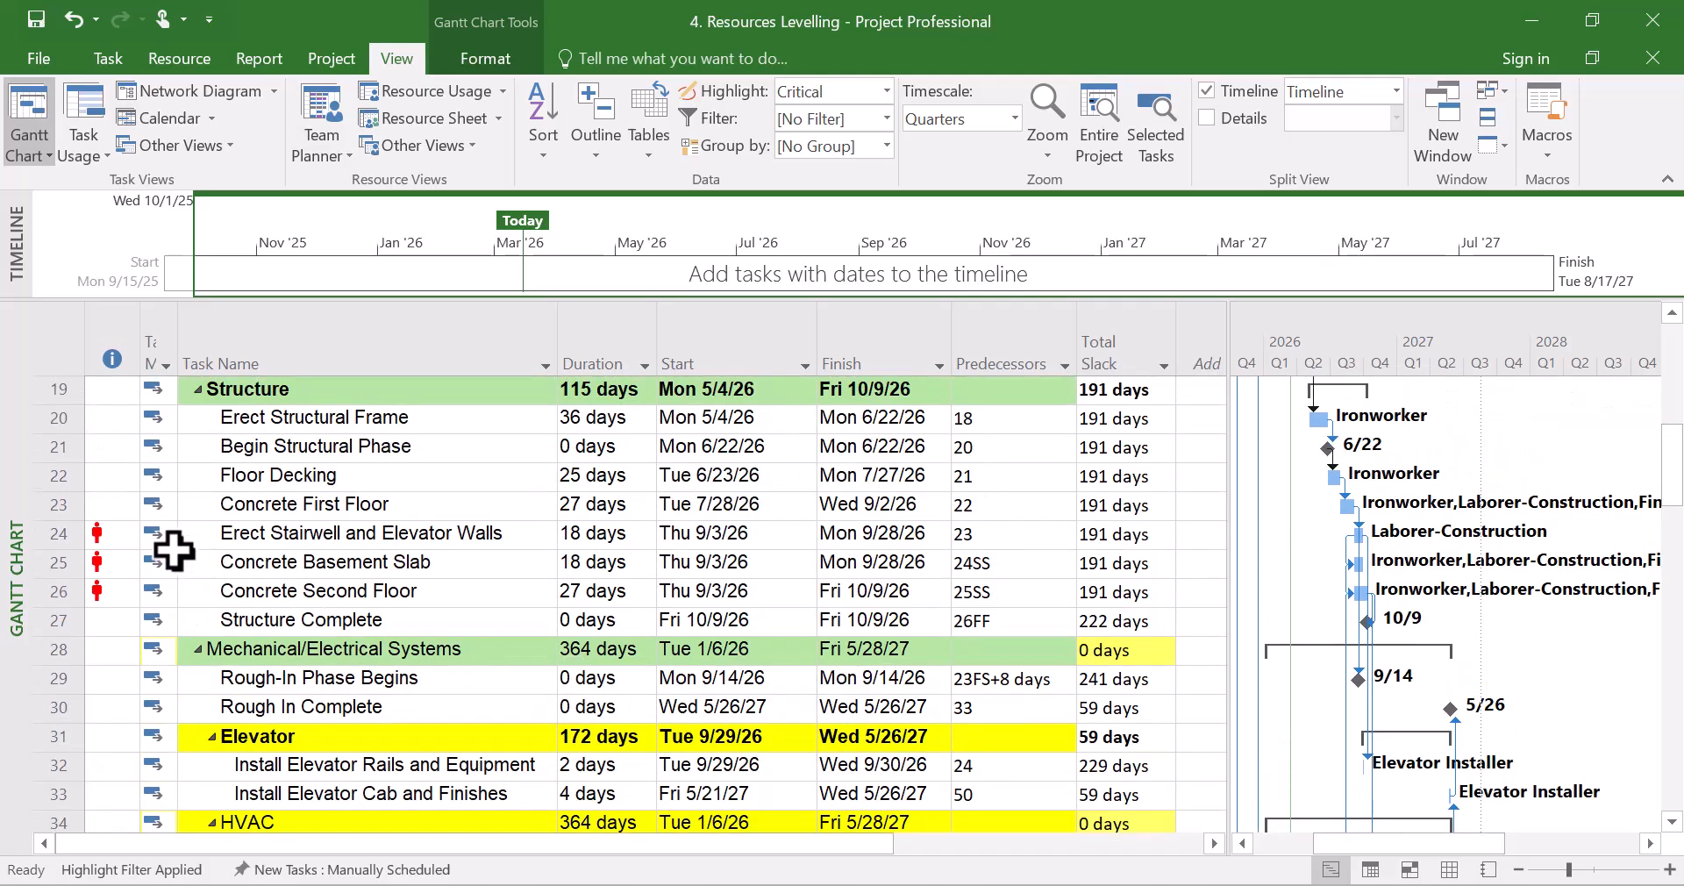
{"action": "left_click_drag", "start_coordinate": [26, 532], "coordinate": [25, 605]}
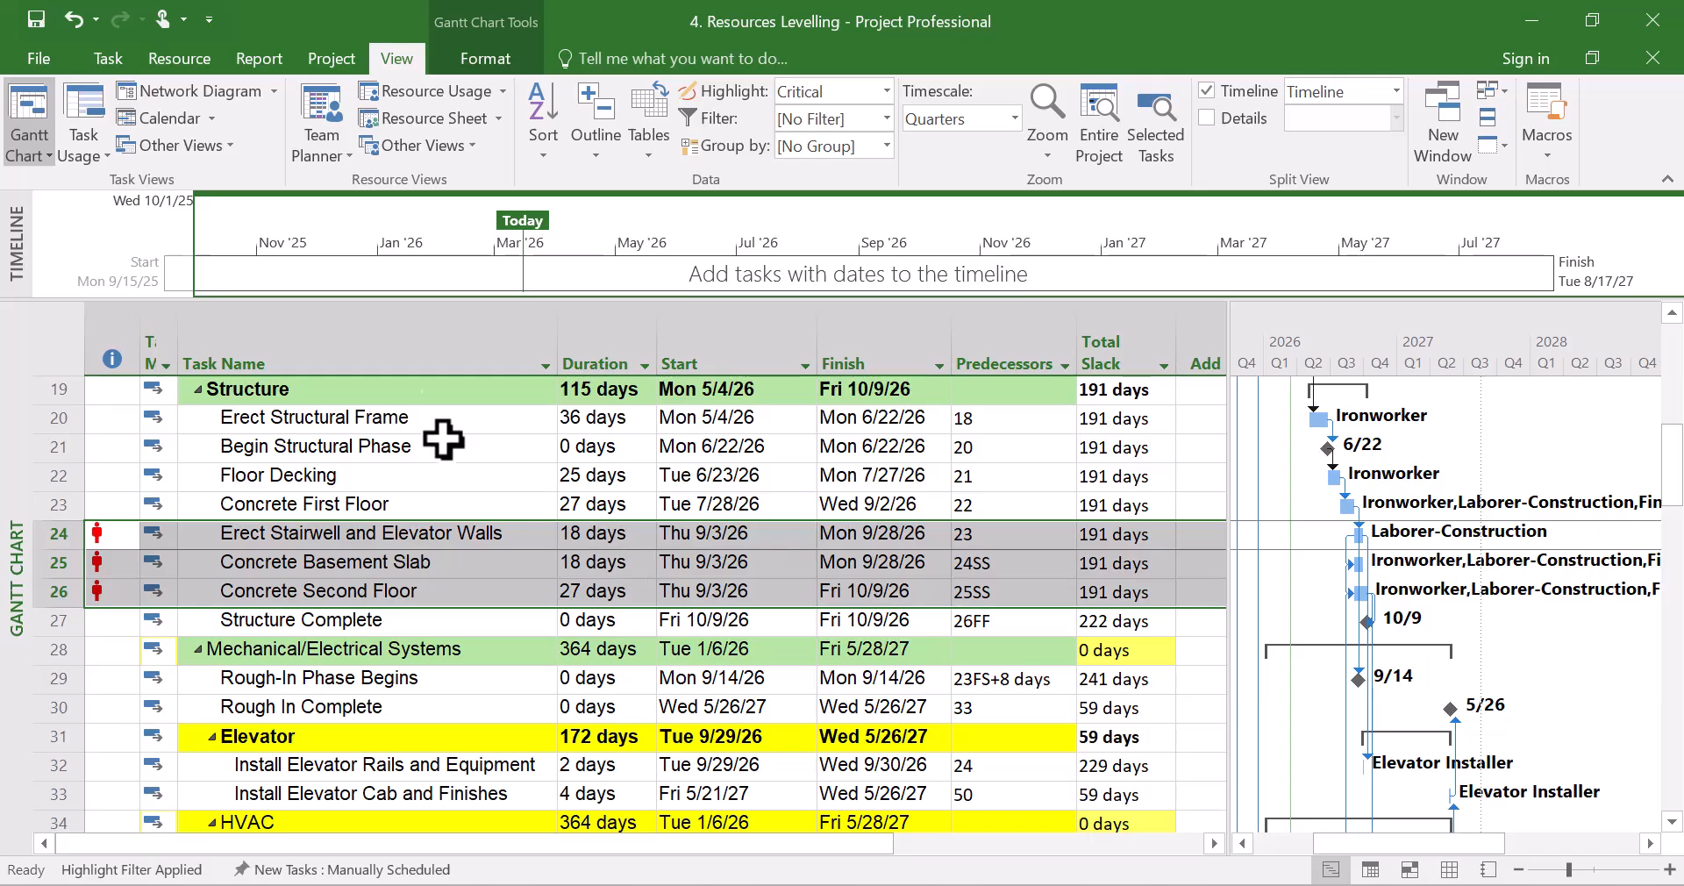
{"action": "left_click", "coordinate": [180, 60]}
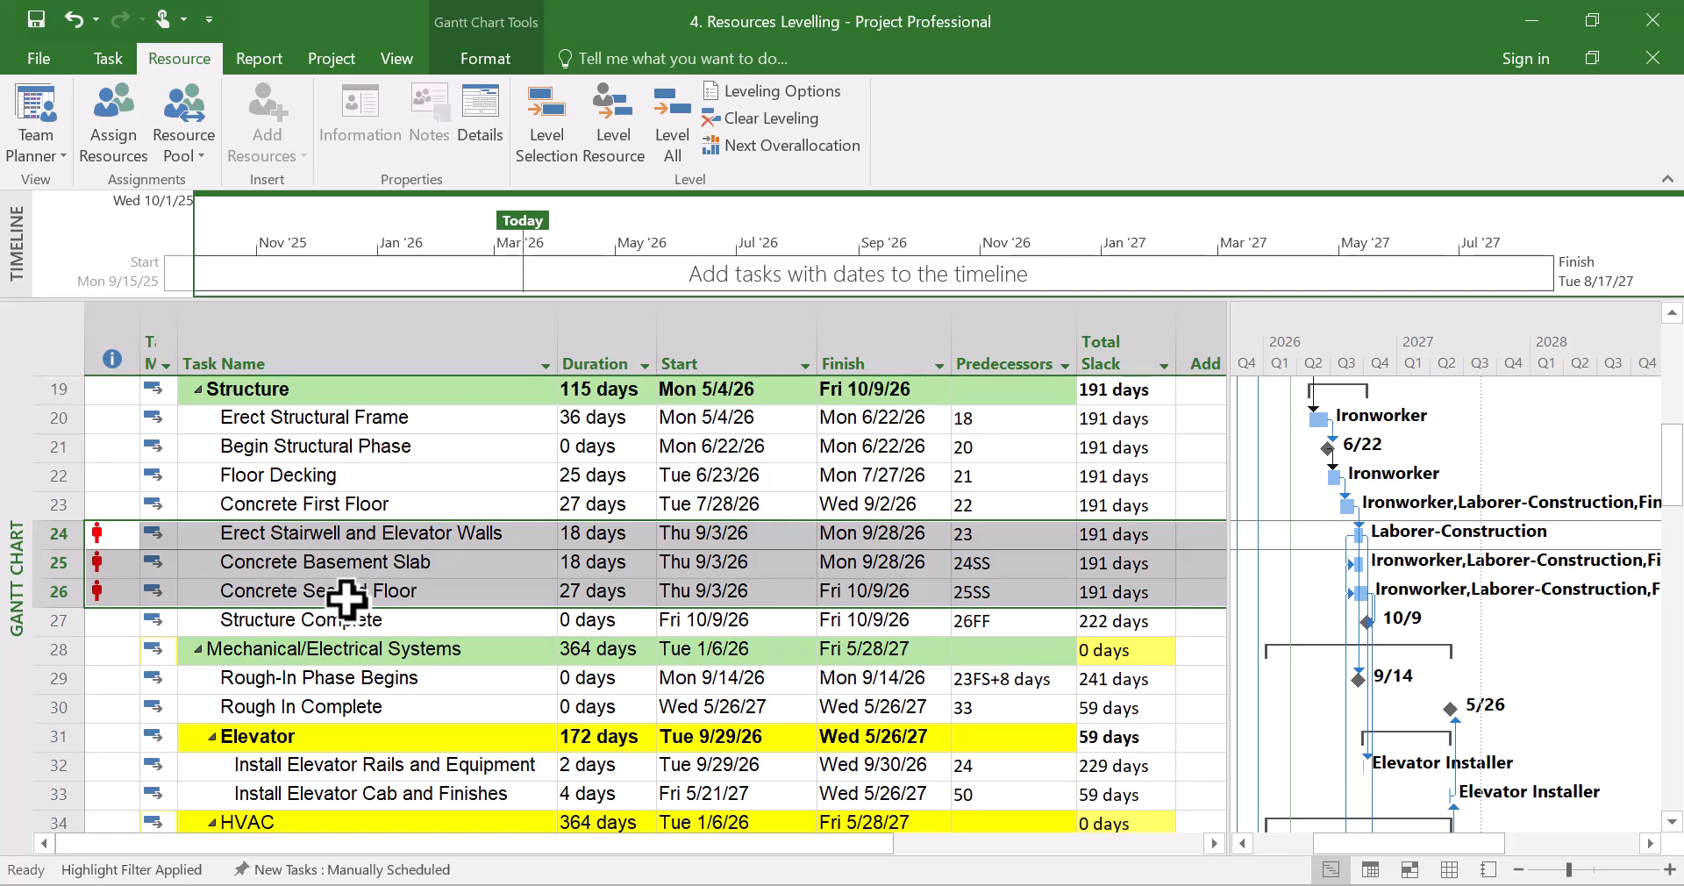
{"action": "left_click", "coordinate": [544, 131]}
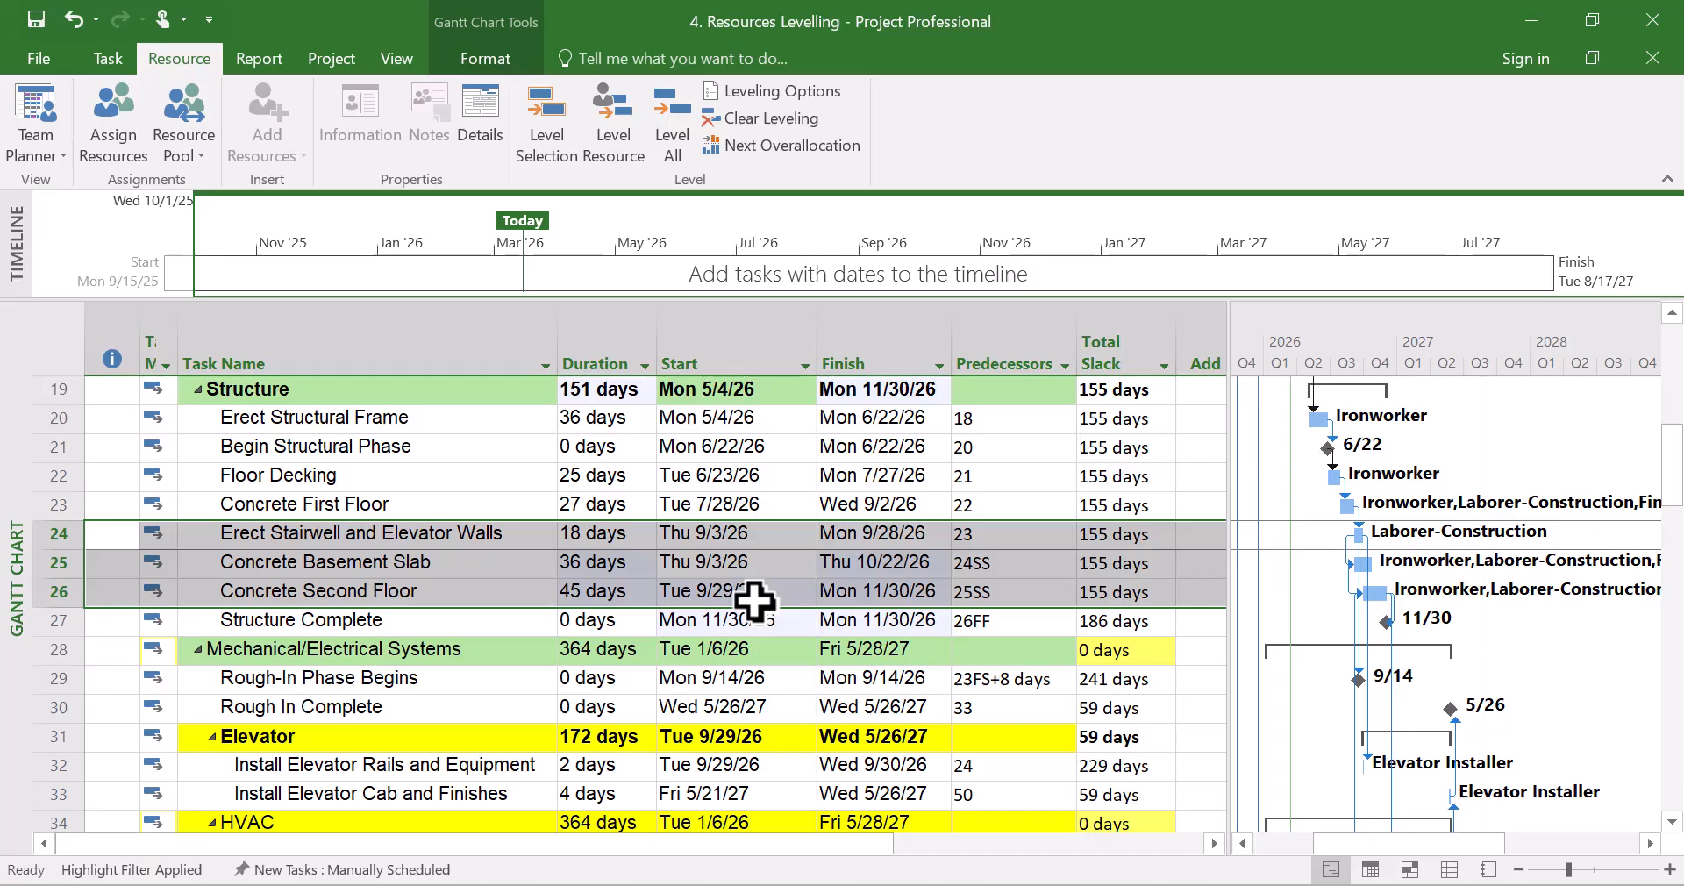
Compare the project finish date with the dates, durations and total slack of the Foundation and levelled Structure tasks.
{"action": "scroll", "coordinate": [754, 601], "scroll_direction": "up", "scroll_amount": 6}
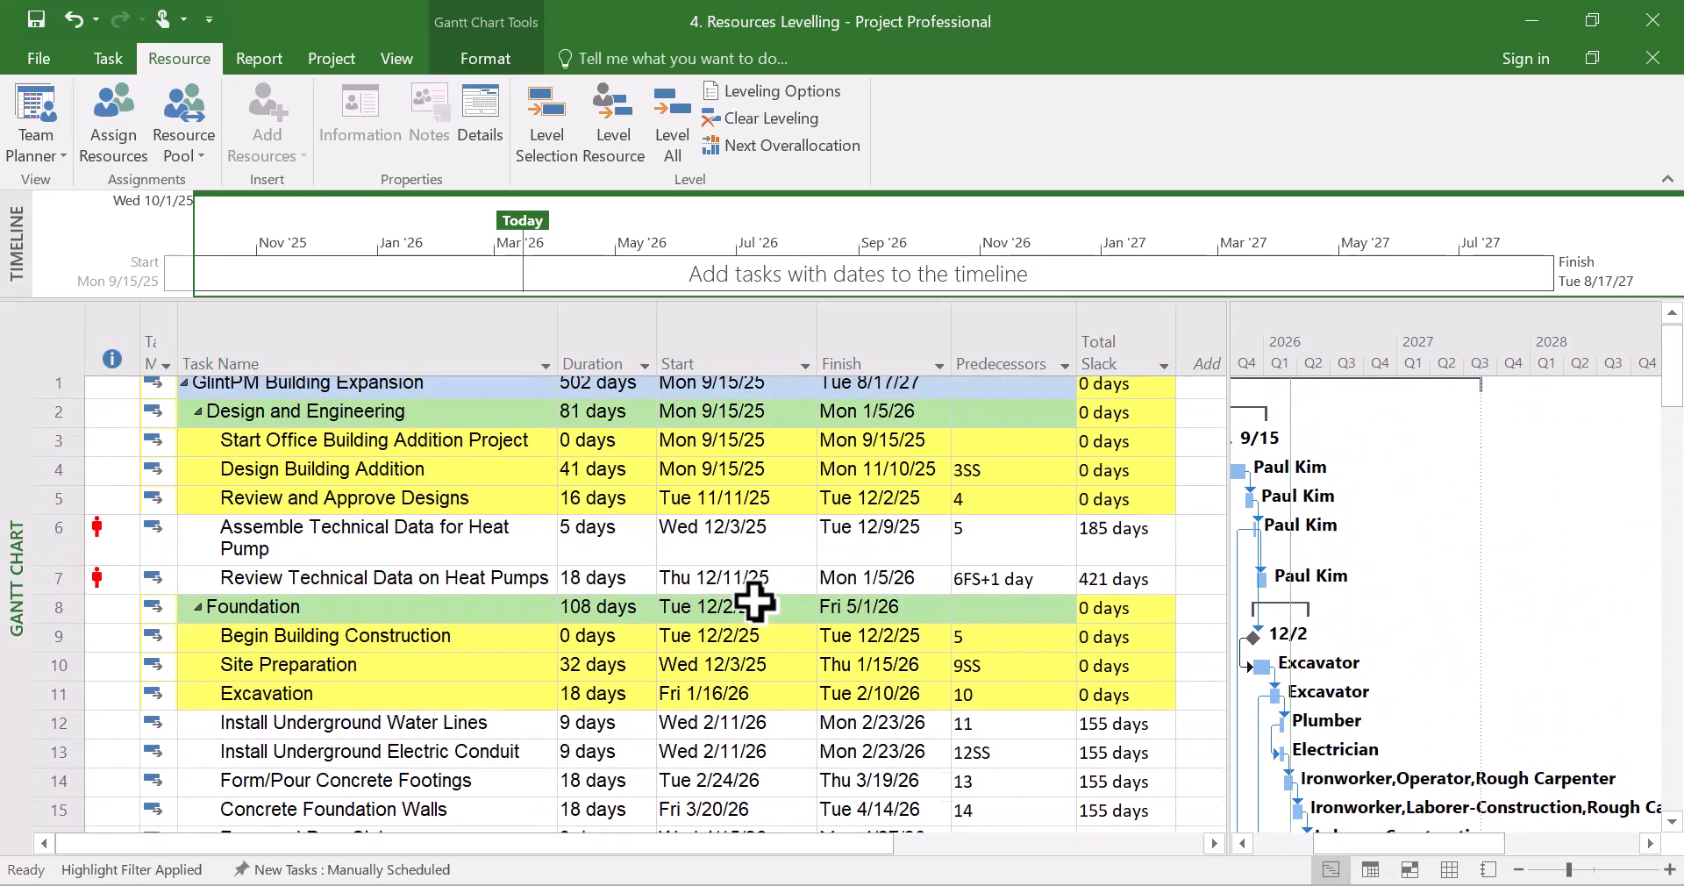
{"action": "scroll", "coordinate": [755, 601], "scroll_direction": "up", "scroll_amount": 1}
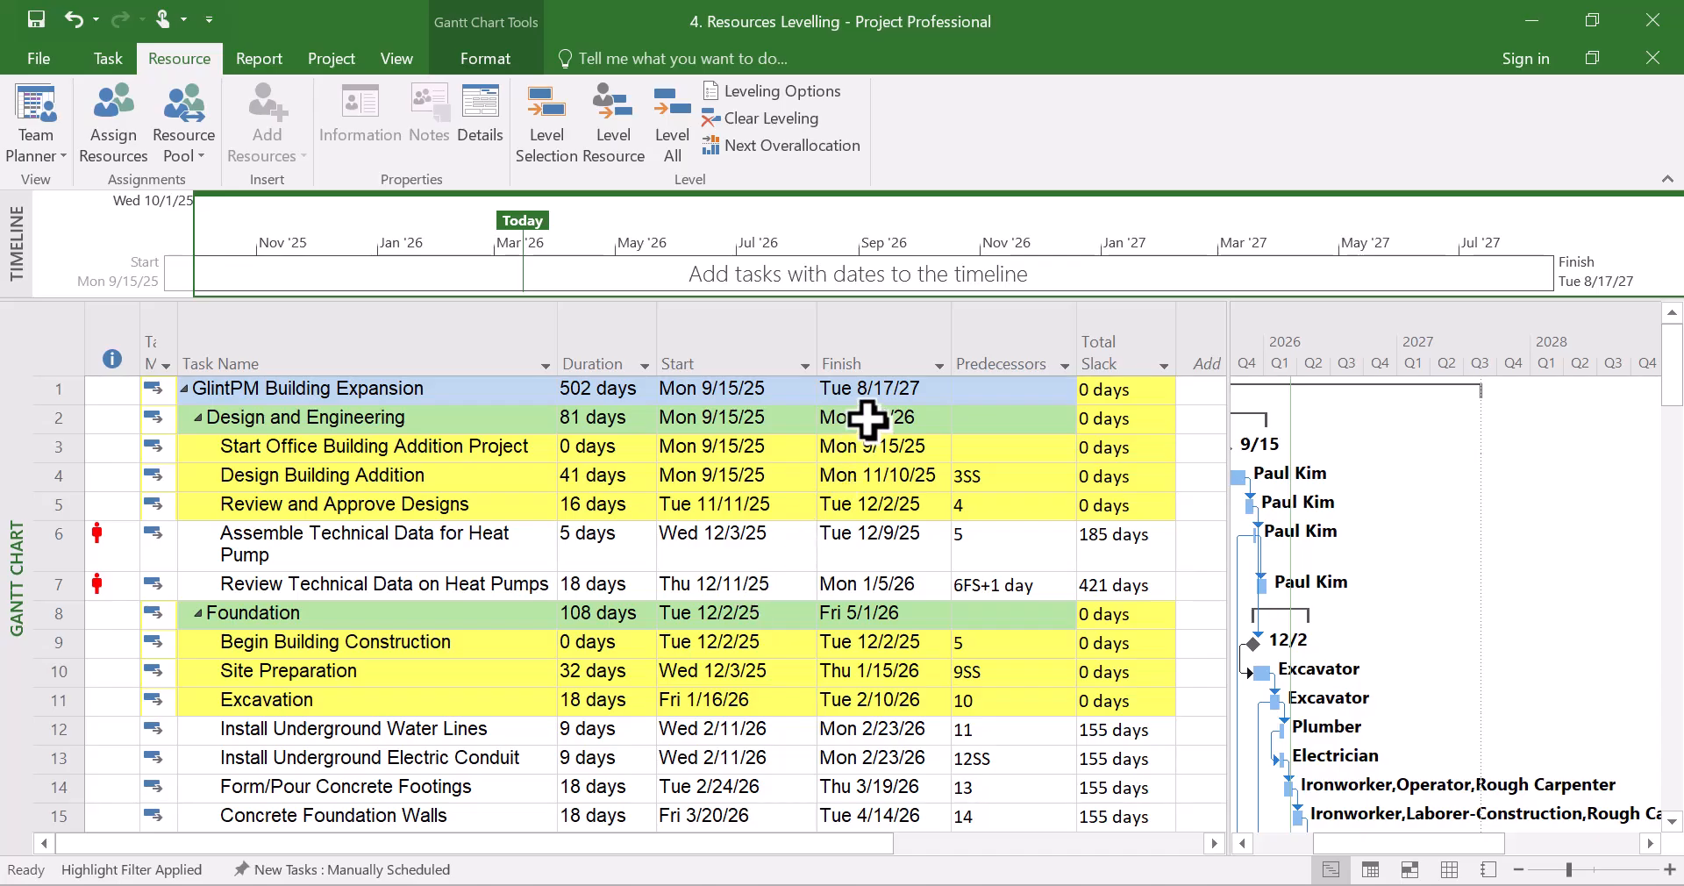
{"action": "scroll", "coordinate": [869, 419], "scroll_direction": "down", "scroll_amount": 3}
{"action": "scroll", "coordinate": [868, 419], "scroll_direction": "down", "scroll_amount": 1}
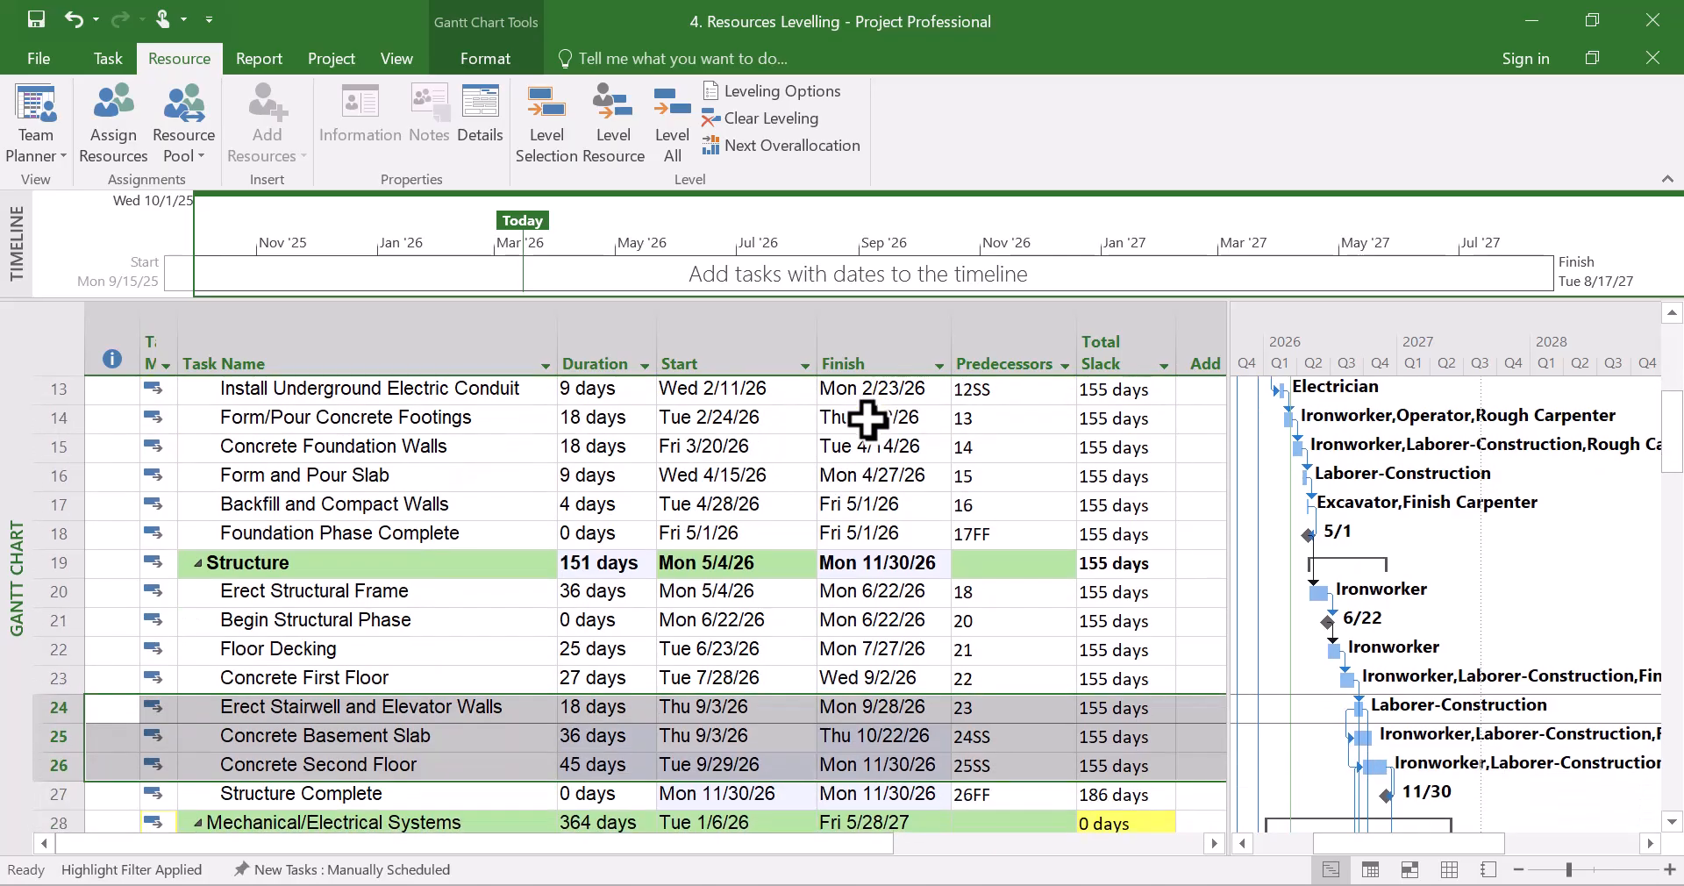
{"action": "scroll", "coordinate": [866, 419], "scroll_direction": "up", "scroll_amount": 4}
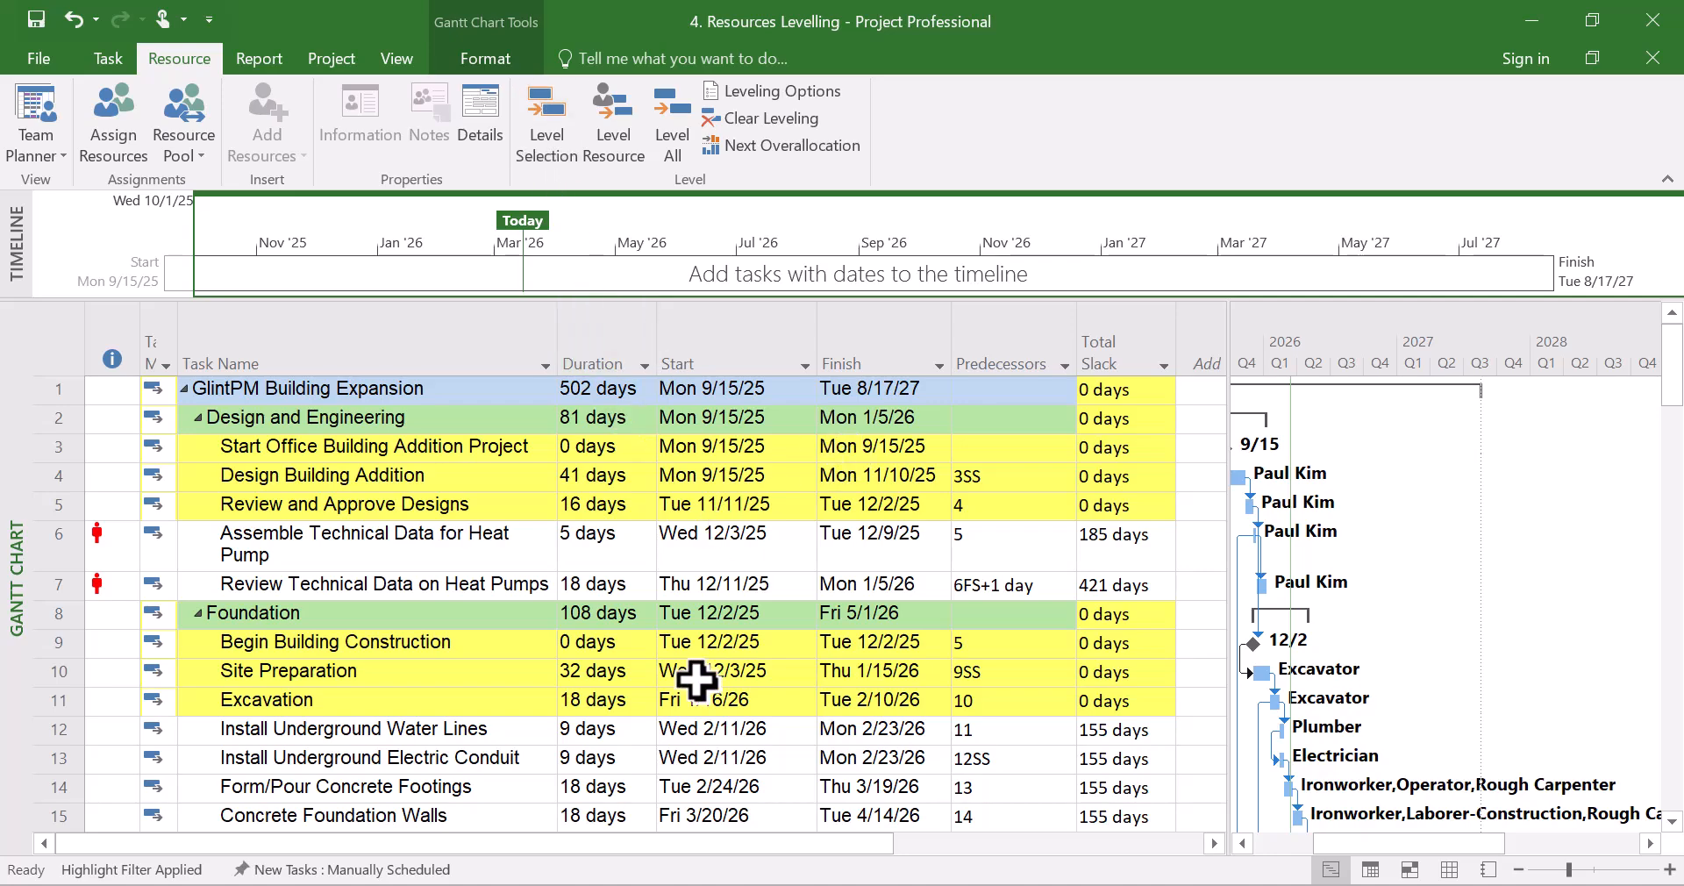
{"action": "scroll", "coordinate": [697, 680], "scroll_direction": "down", "scroll_amount": 4}
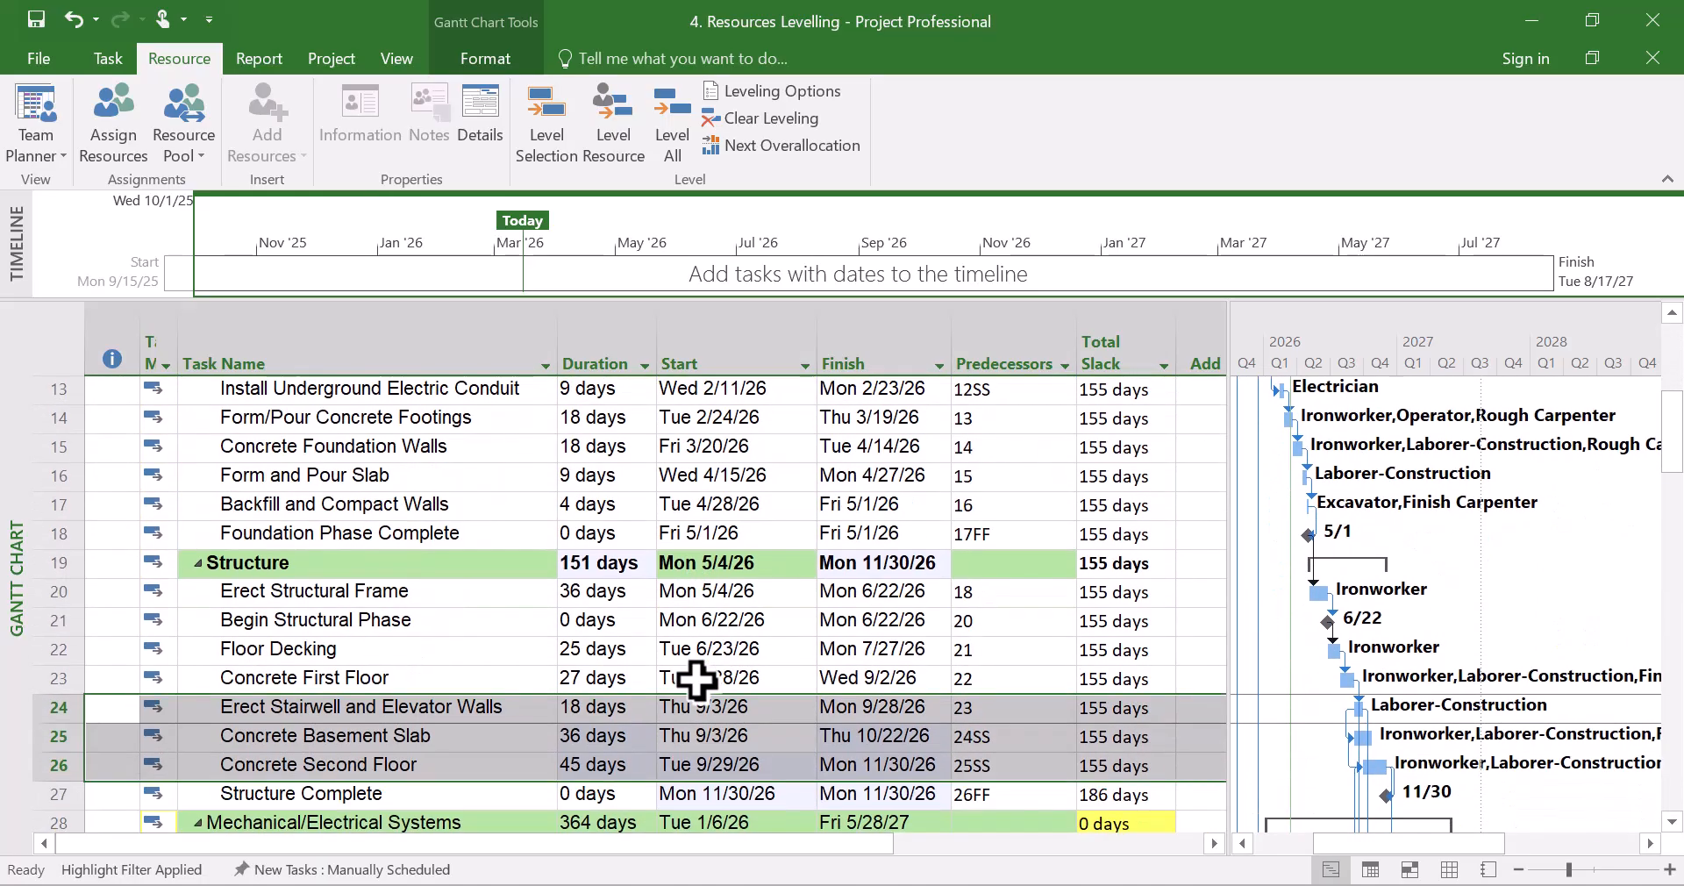
{"action": "scroll", "coordinate": [697, 680], "scroll_direction": "down", "scroll_amount": 1}
{"action": "scroll", "coordinate": [697, 680], "scroll_direction": "up", "scroll_amount": 5}
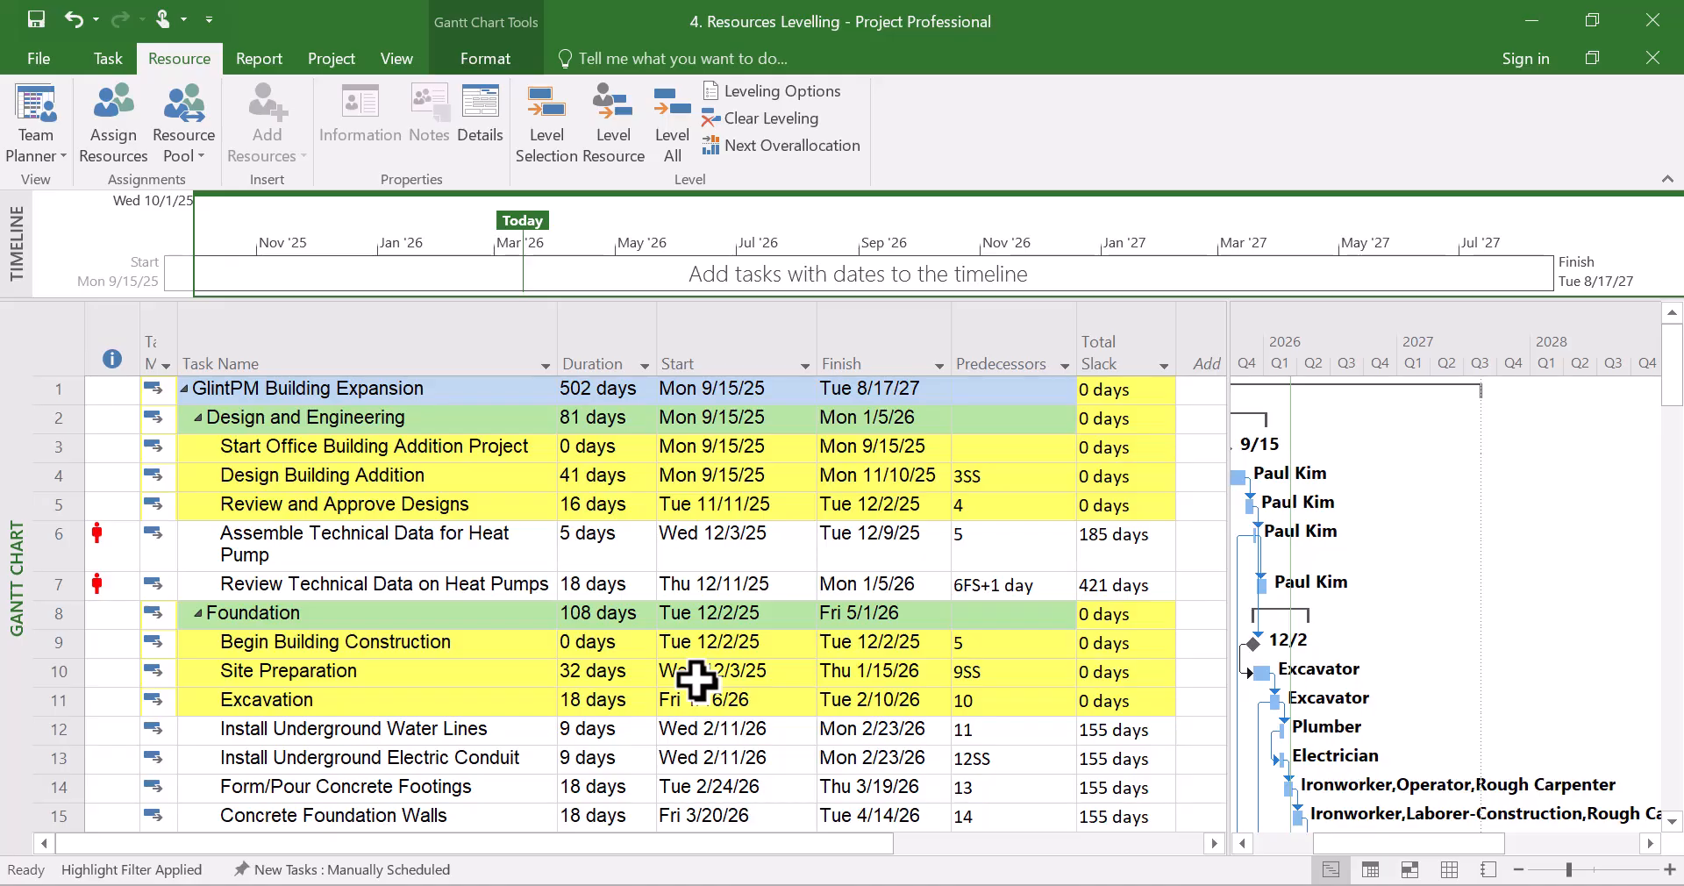
{"action": "scroll", "coordinate": [697, 680], "scroll_direction": "down", "scroll_amount": 3}
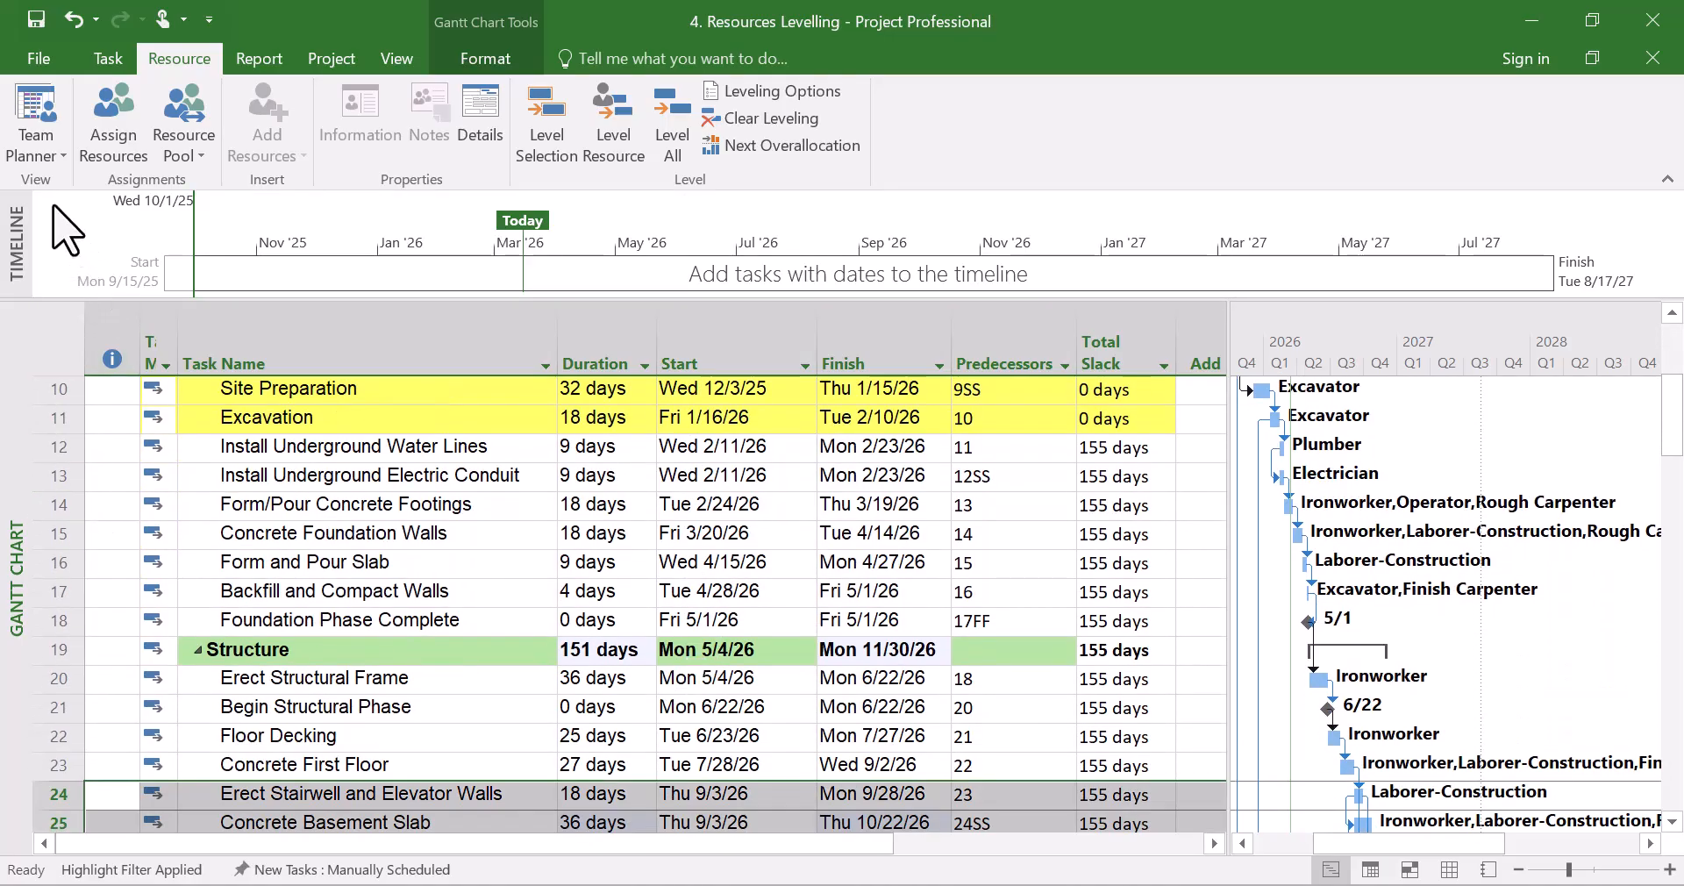
Open the Leveling Gantt view and inspect the leveling delay of the stairwell walls, basement slab and second floor tasks.
{"action": "left_click", "coordinate": [36, 155]}
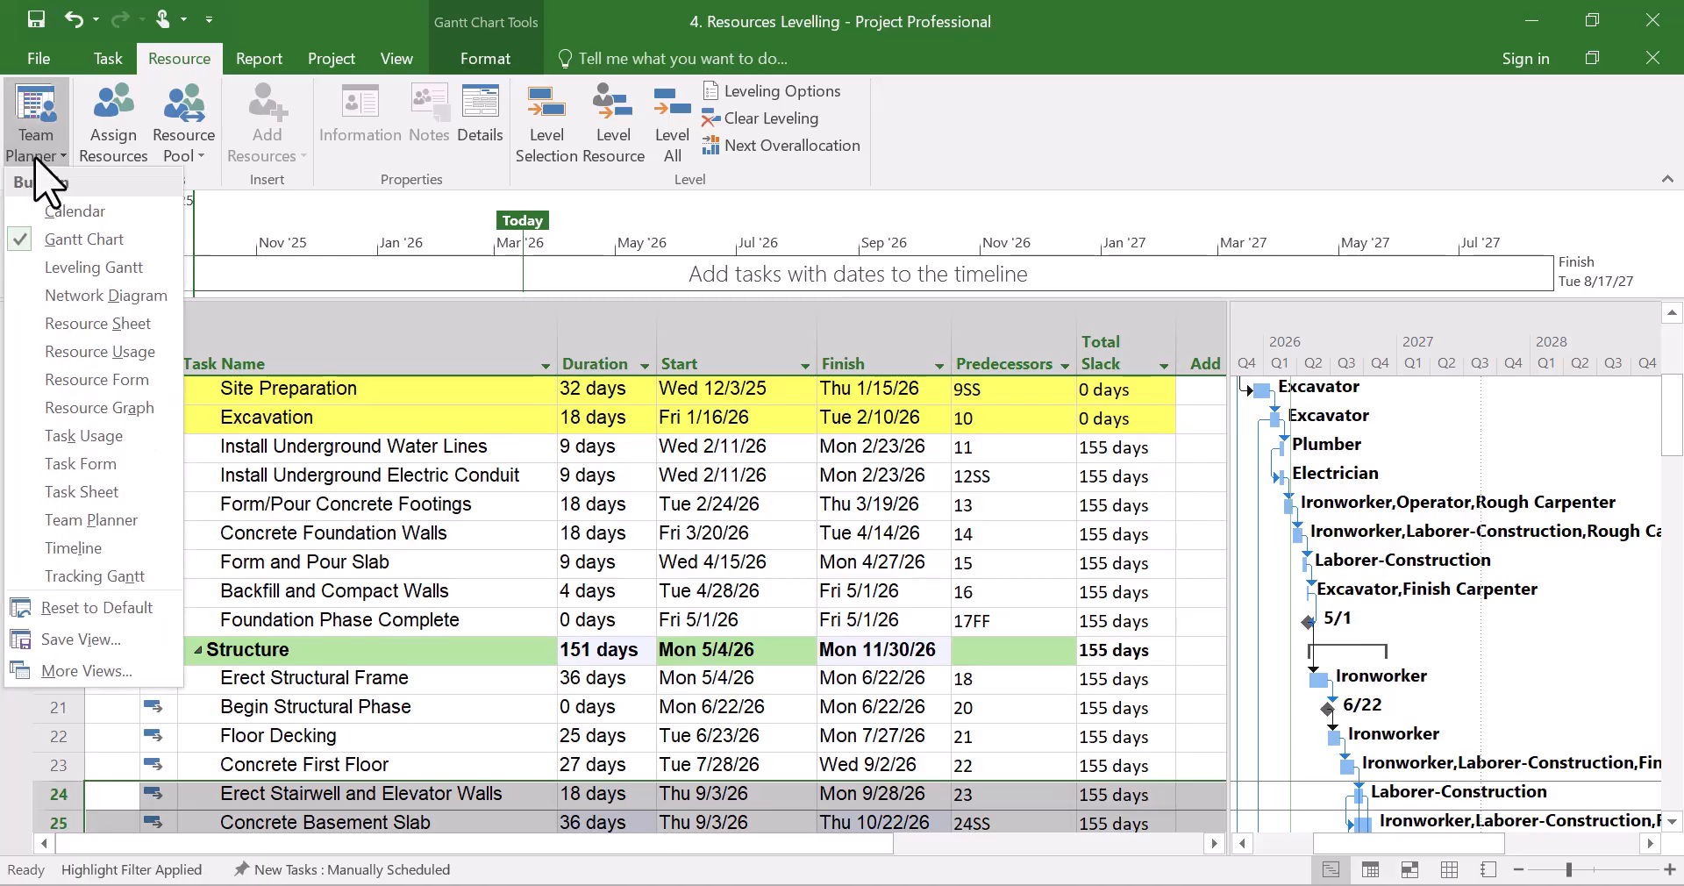
{"action": "left_click", "coordinate": [85, 267]}
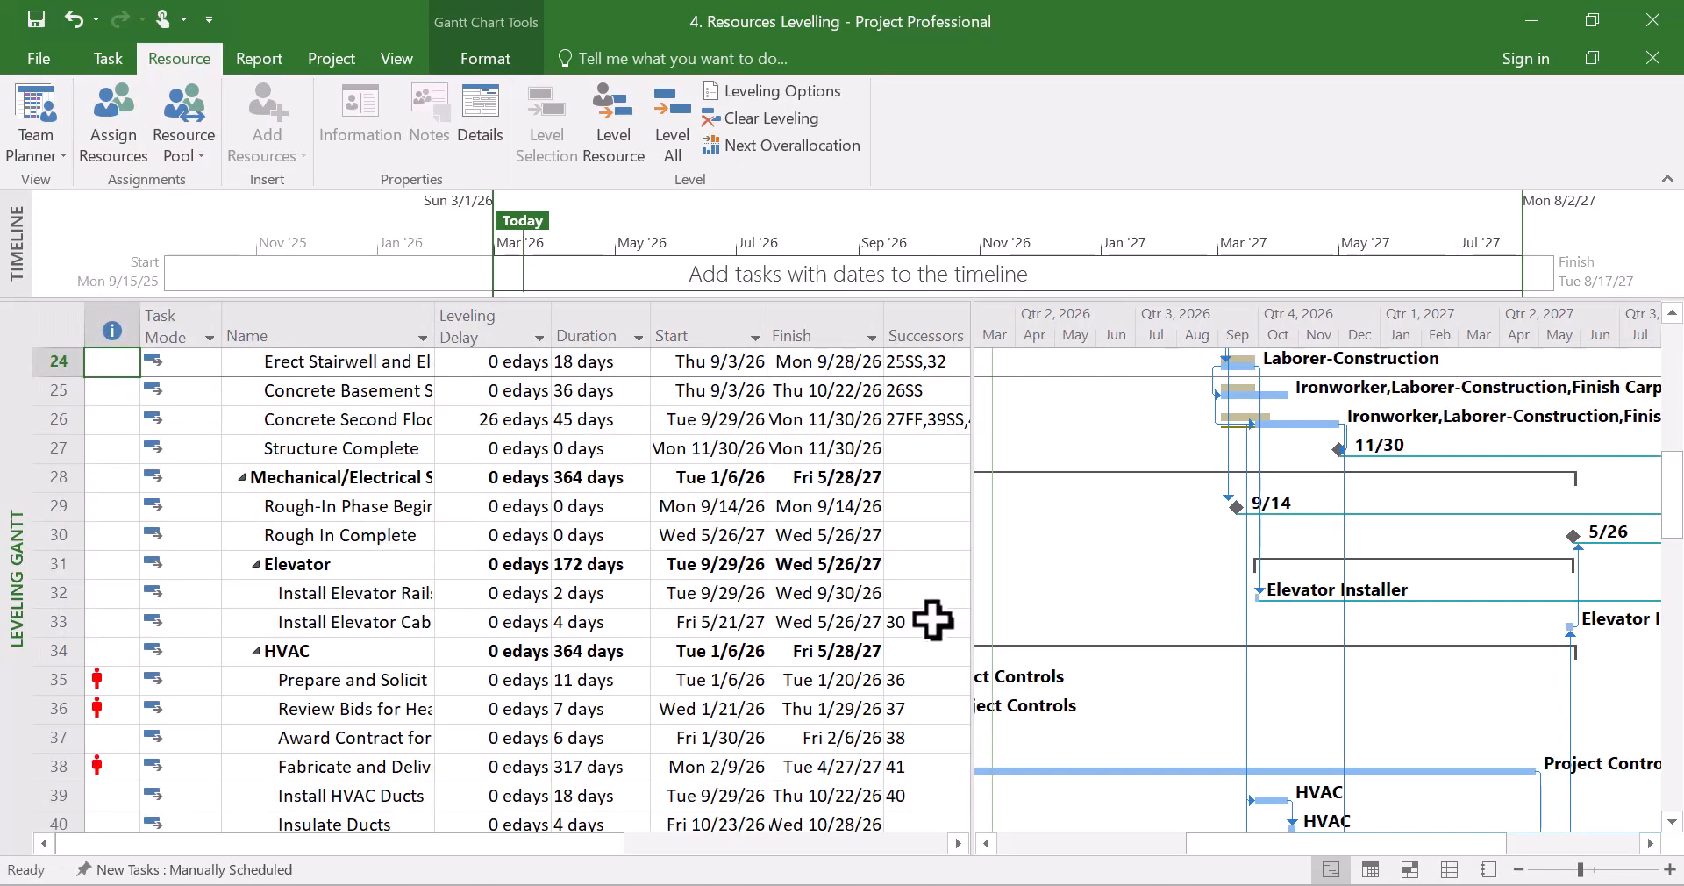
{"action": "scroll", "coordinate": [1156, 684], "scroll_direction": "up", "scroll_amount": 1}
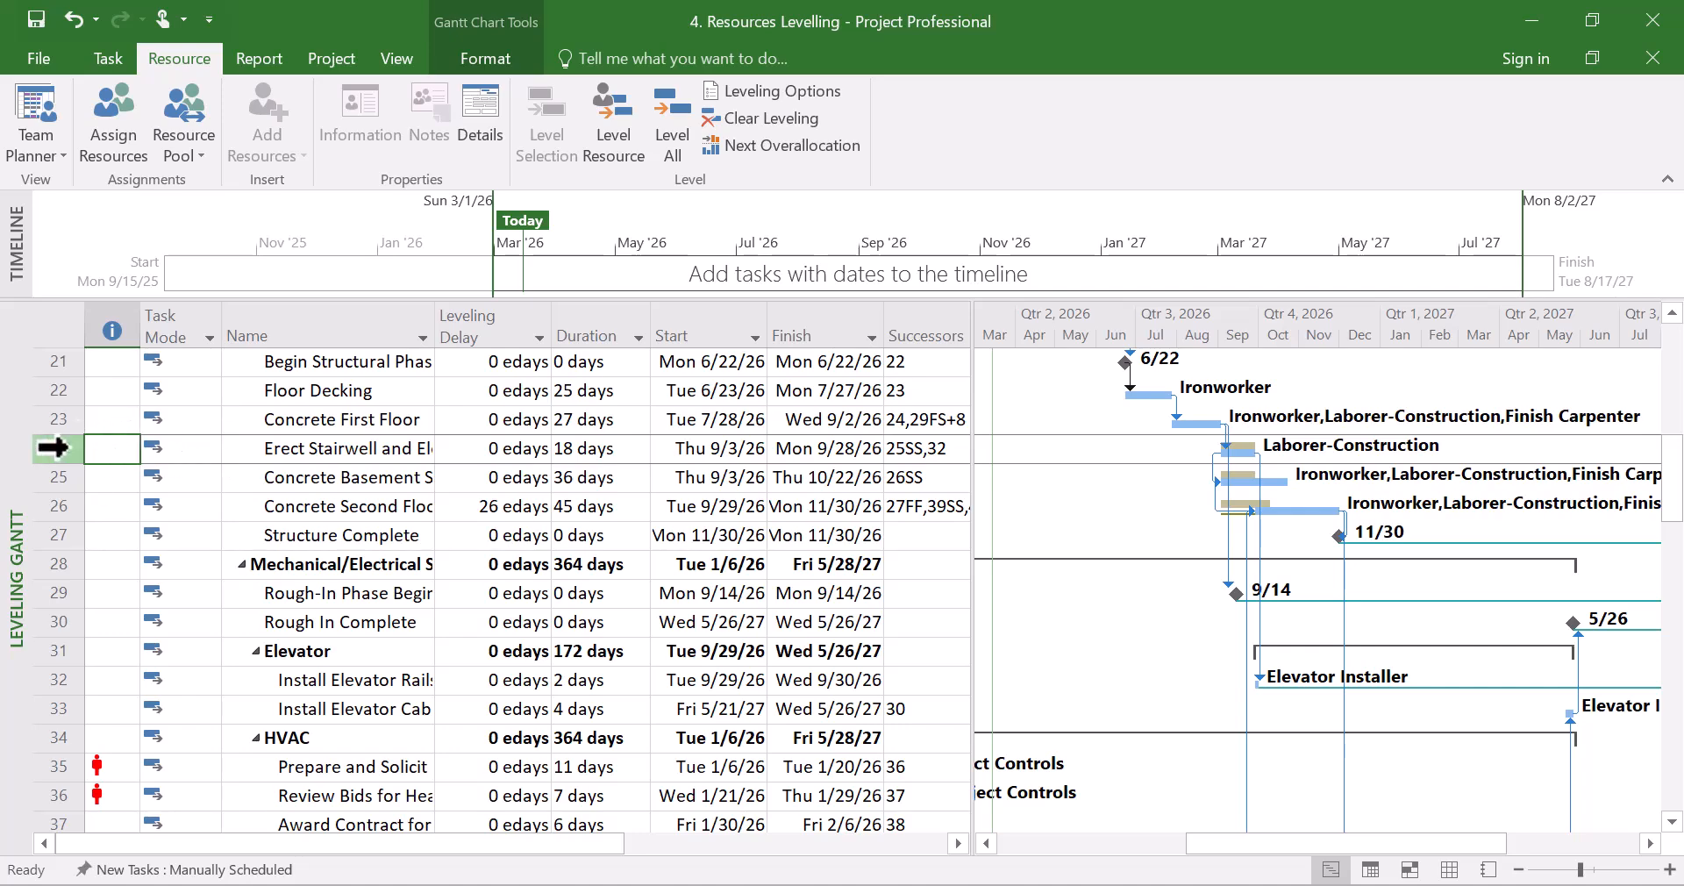
{"action": "left_click", "coordinate": [35, 447]}
{"action": "left_click_drag", "start_coordinate": [35, 447], "coordinate": [16, 527]}
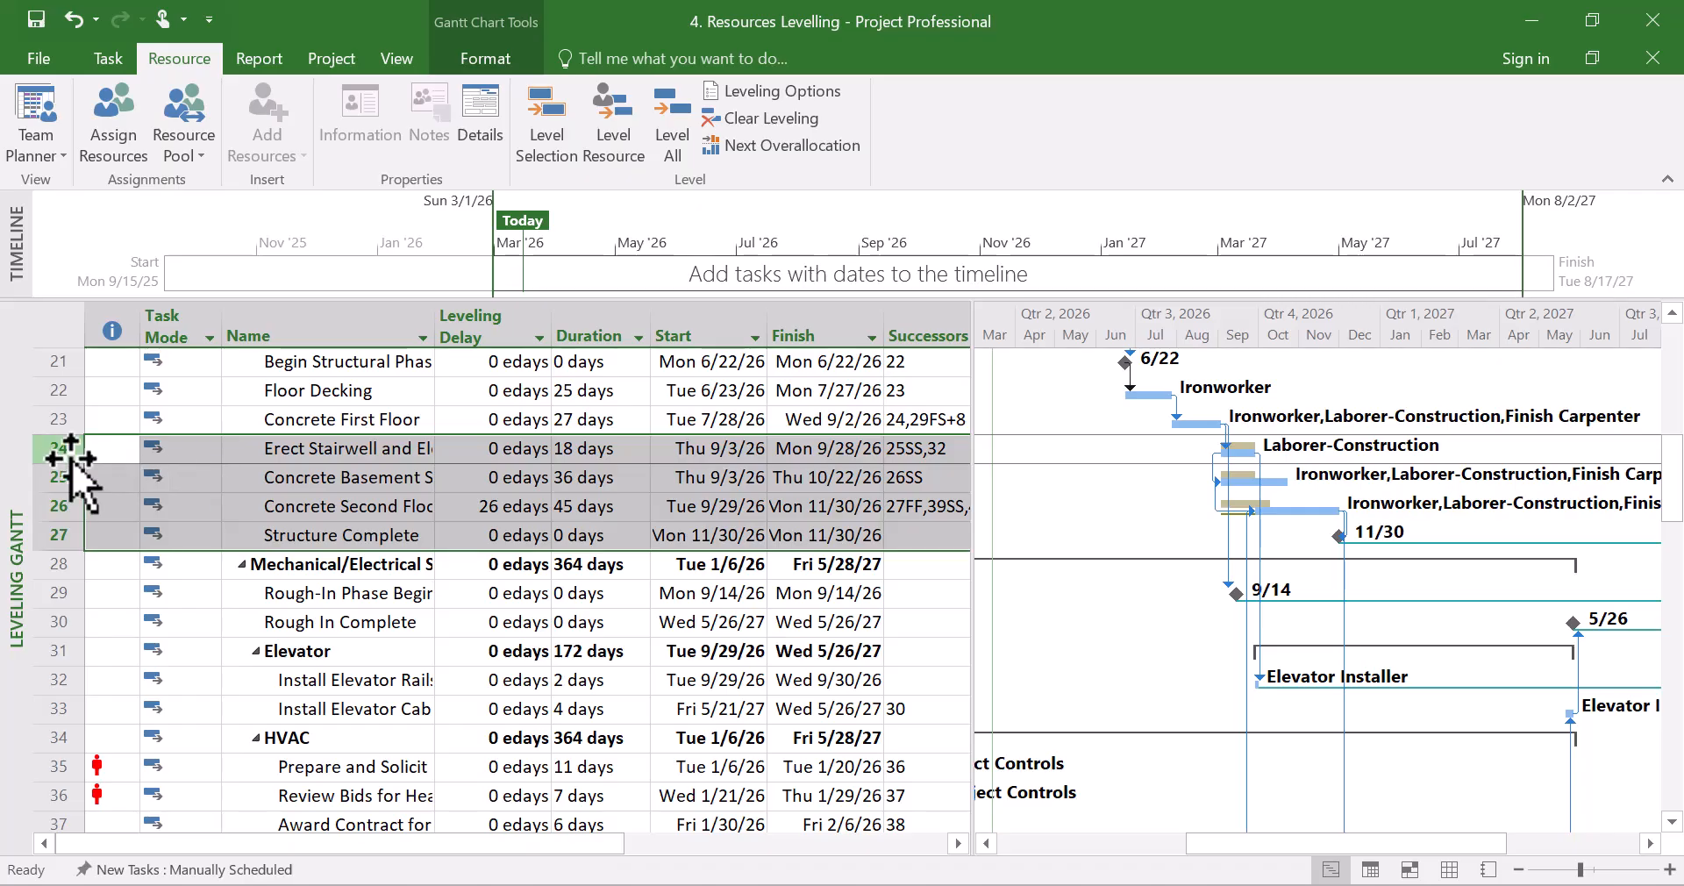
{"action": "left_click_drag", "start_coordinate": [39, 446], "coordinate": [26, 506]}
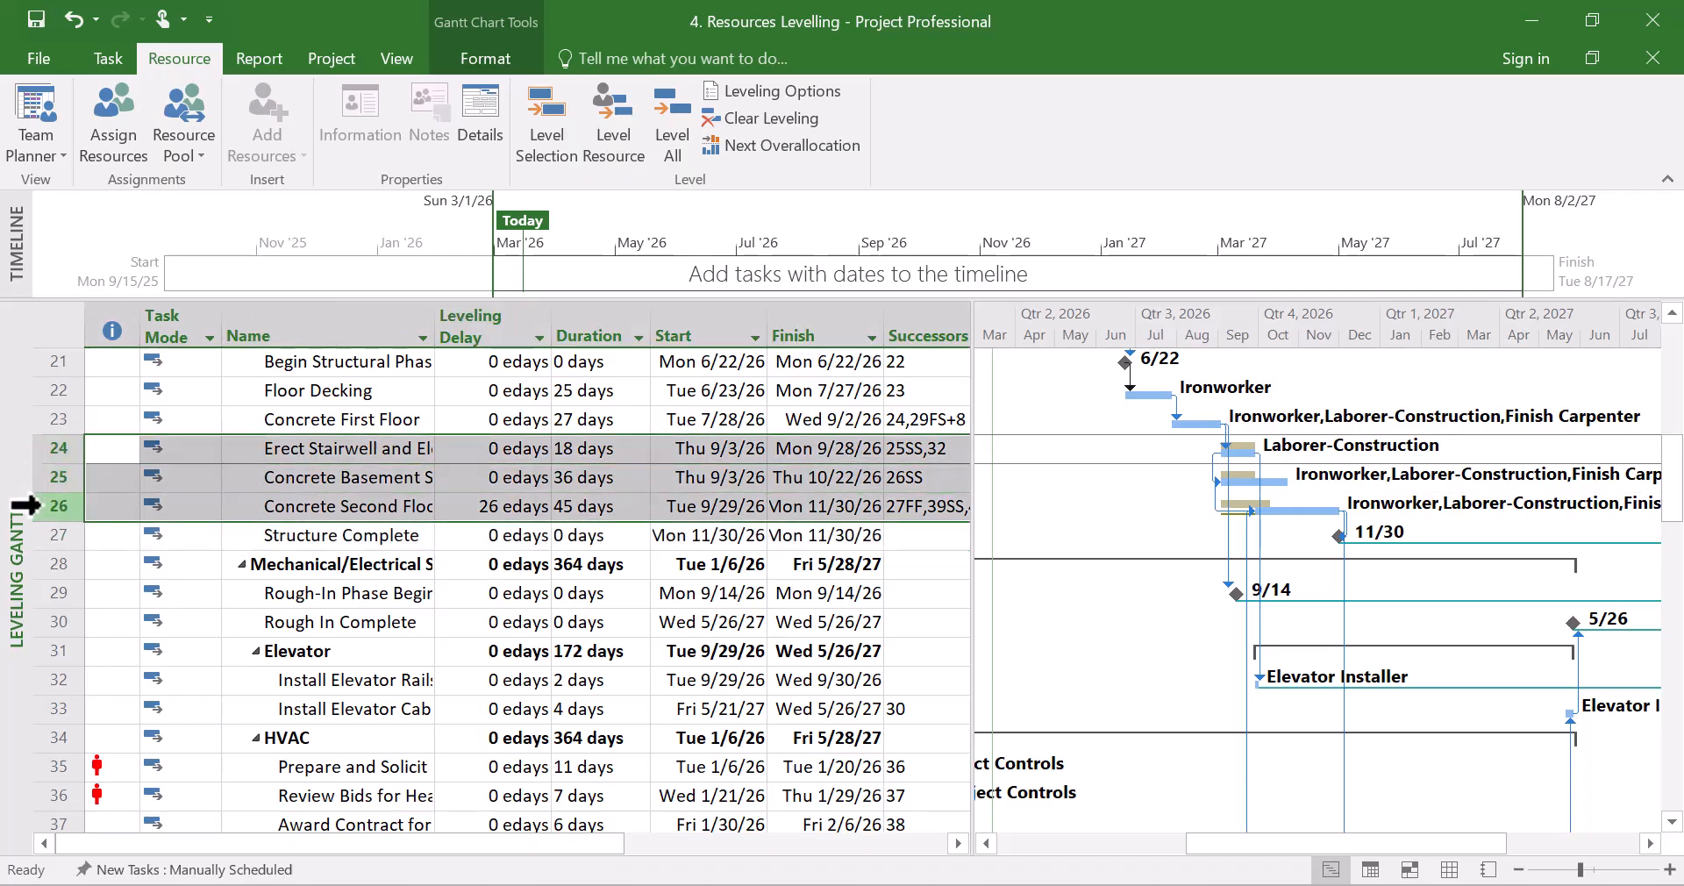
{"action": "scroll", "coordinate": [623, 594], "scroll_direction": "up", "scroll_amount": 1}
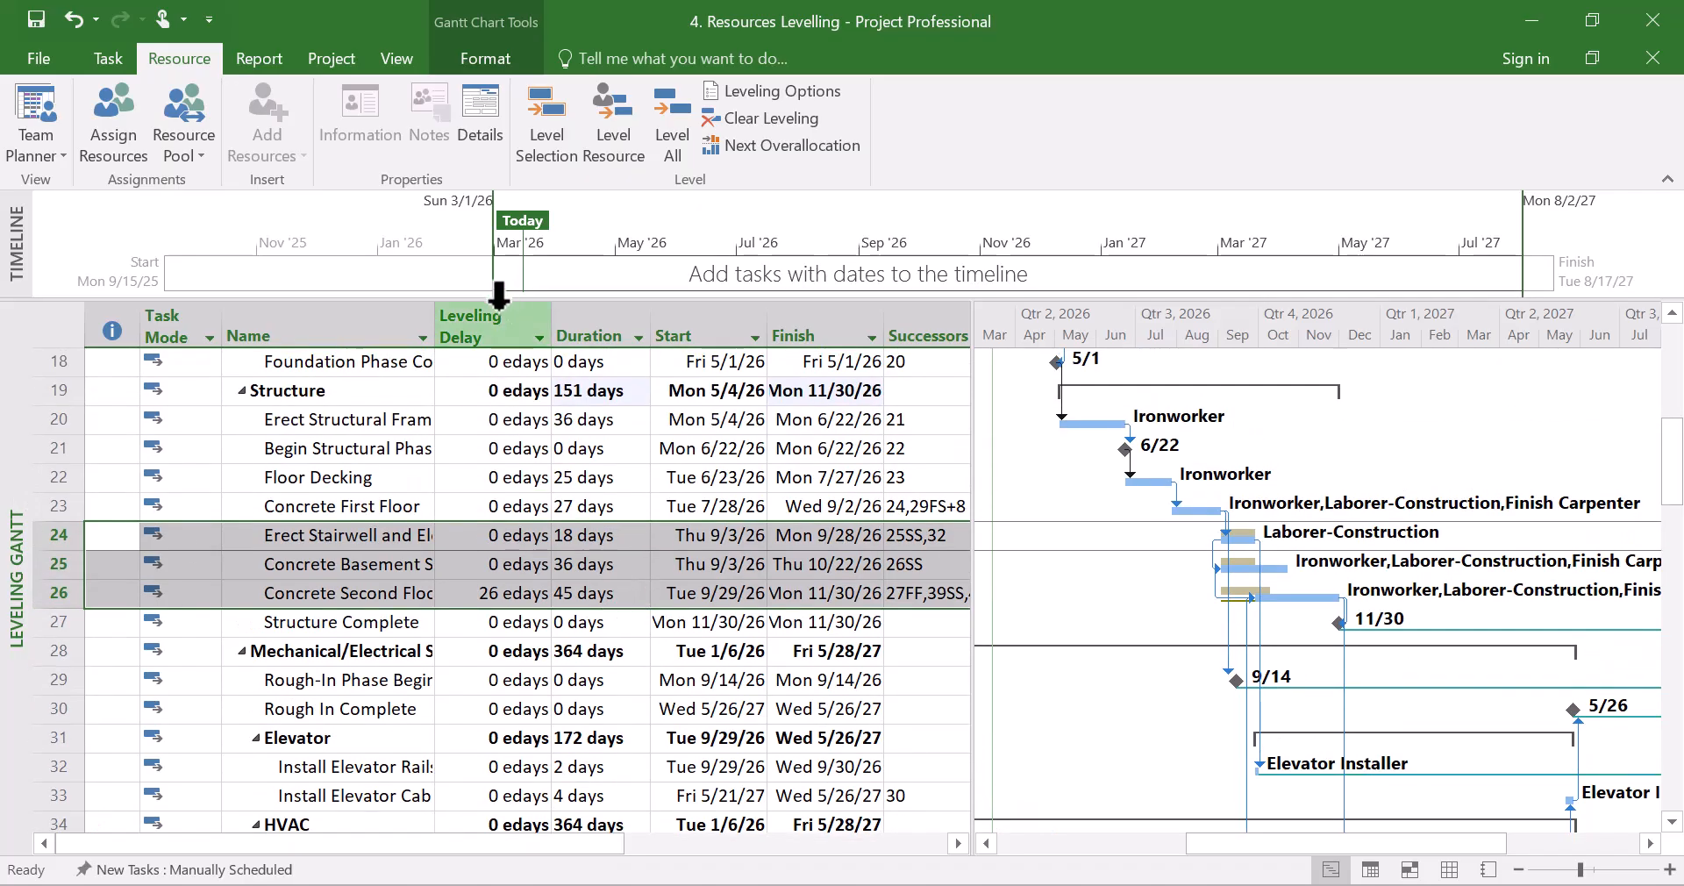
{"action": "mouse_move", "coordinate": [499, 307]}
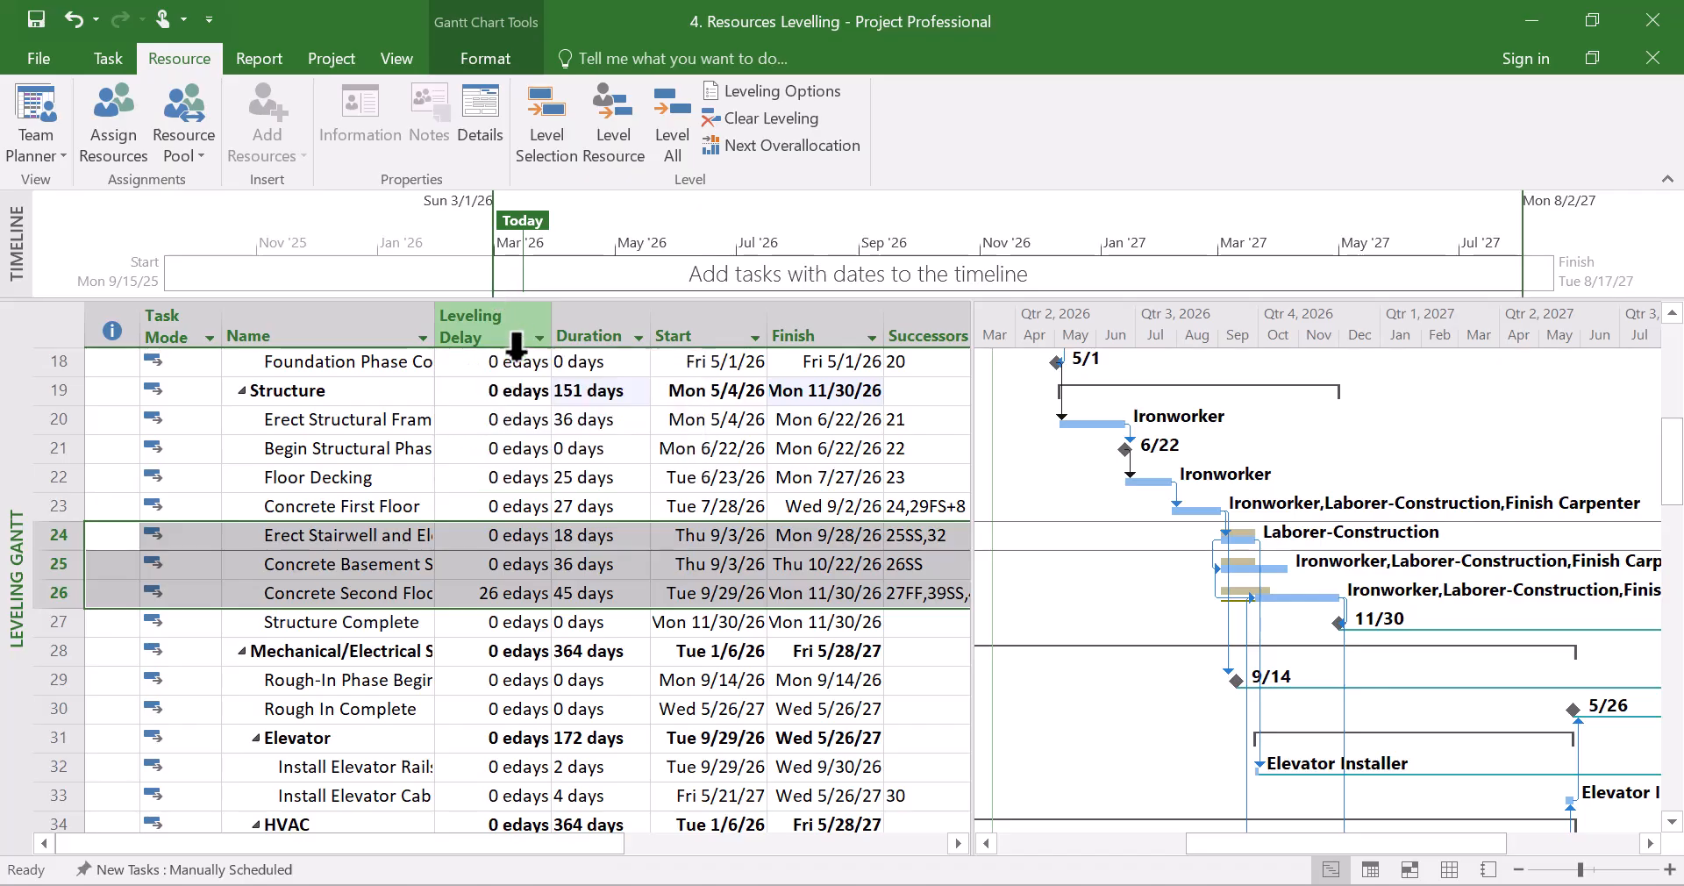
Set the leveling delay of the Concrete Second Floor task to 0 edays and check the overallocation flags.
{"action": "left_click", "coordinate": [497, 596]}
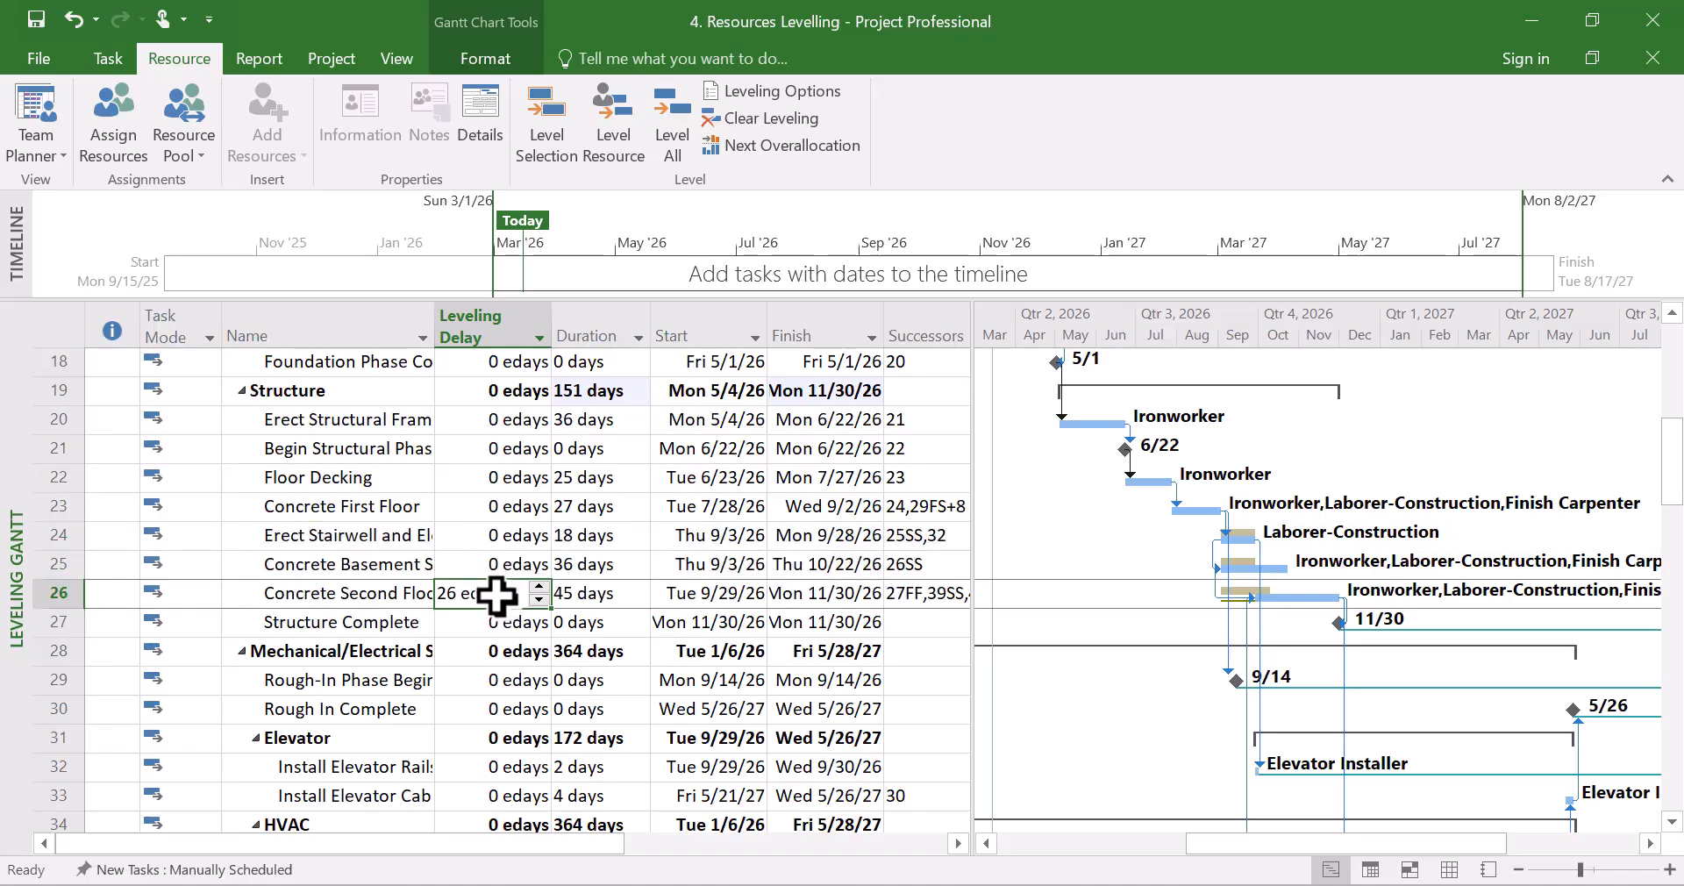
{"action": "type", "text": "0"}
{"action": "left_click", "coordinate": [505, 516]}
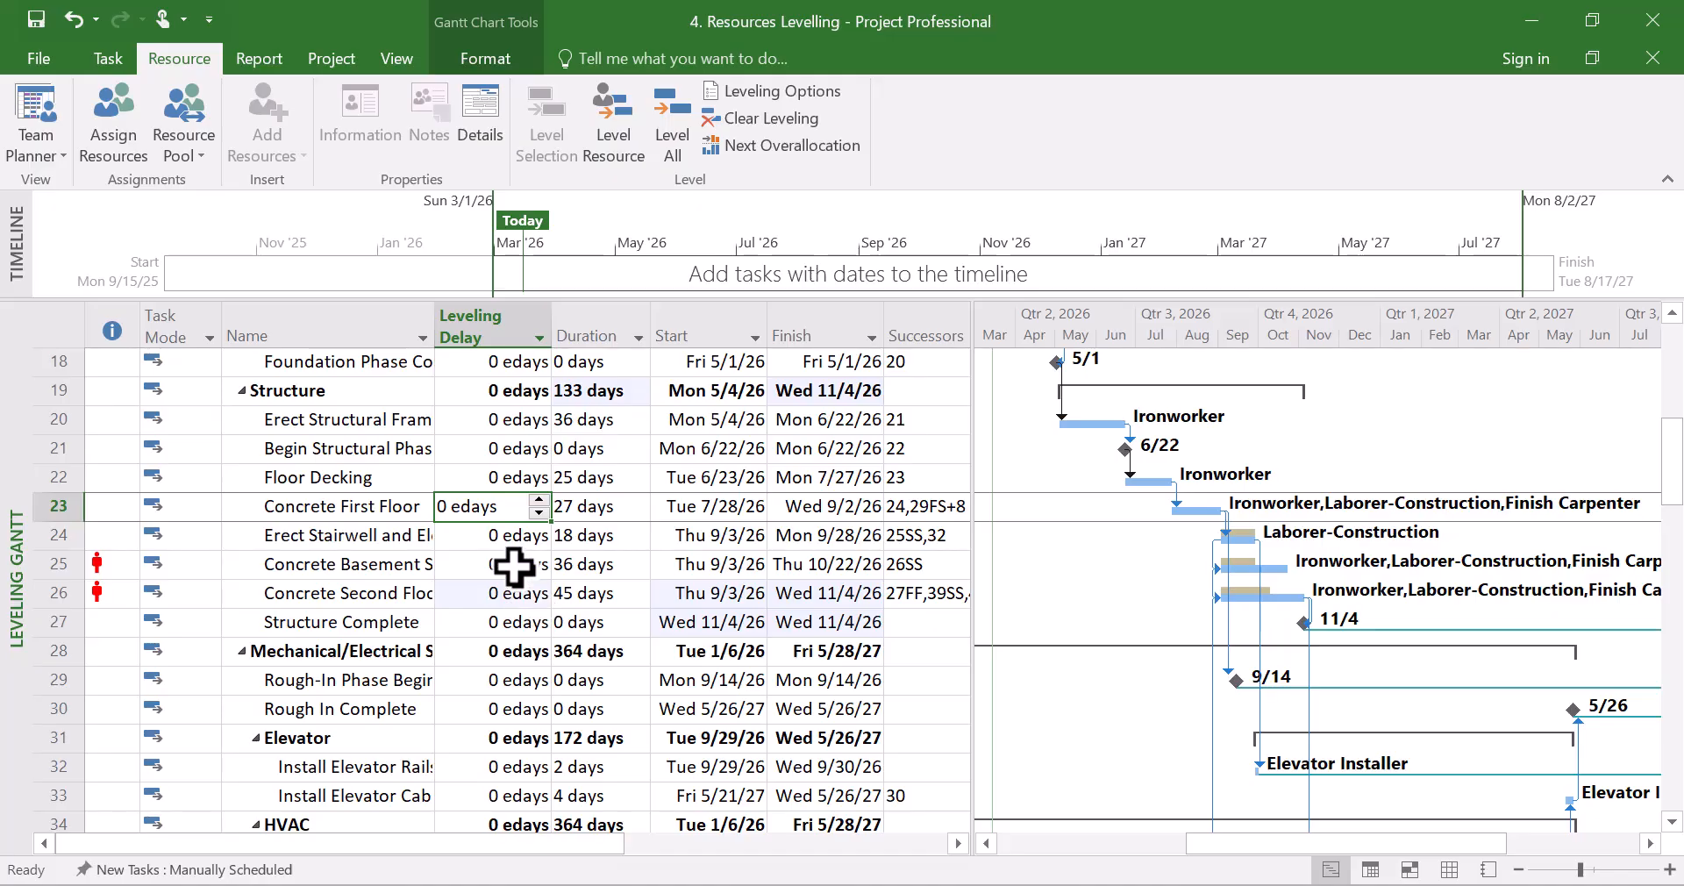
{"action": "scroll", "coordinate": [513, 568], "scroll_direction": "up", "scroll_amount": 6}
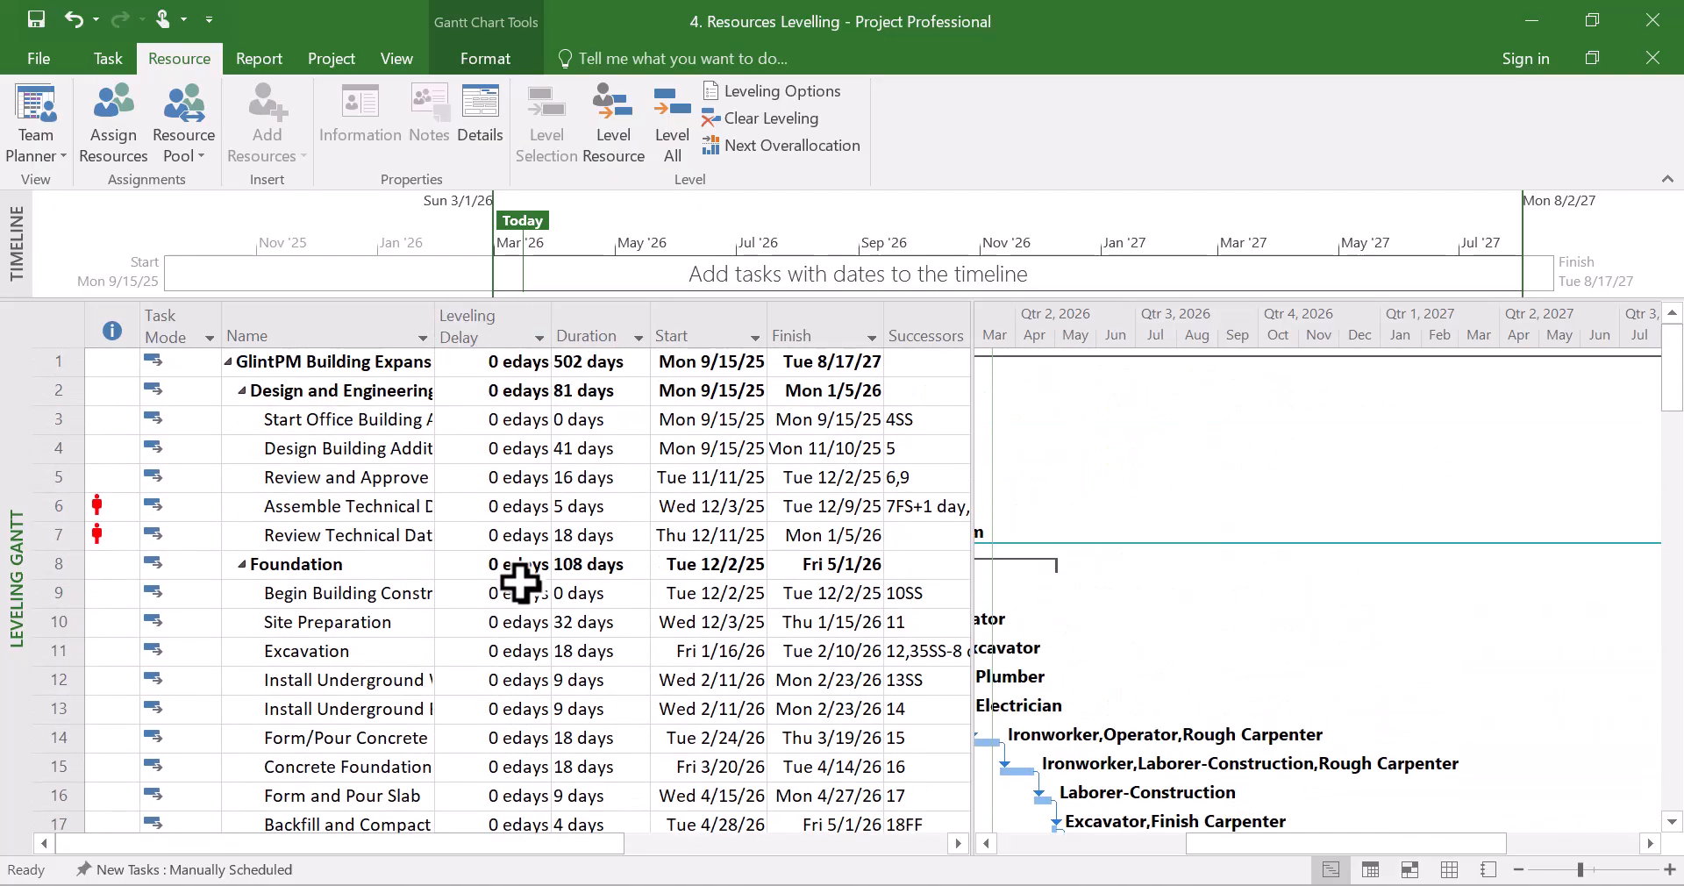
{"action": "scroll", "coordinate": [522, 581], "scroll_direction": "down", "scroll_amount": 4}
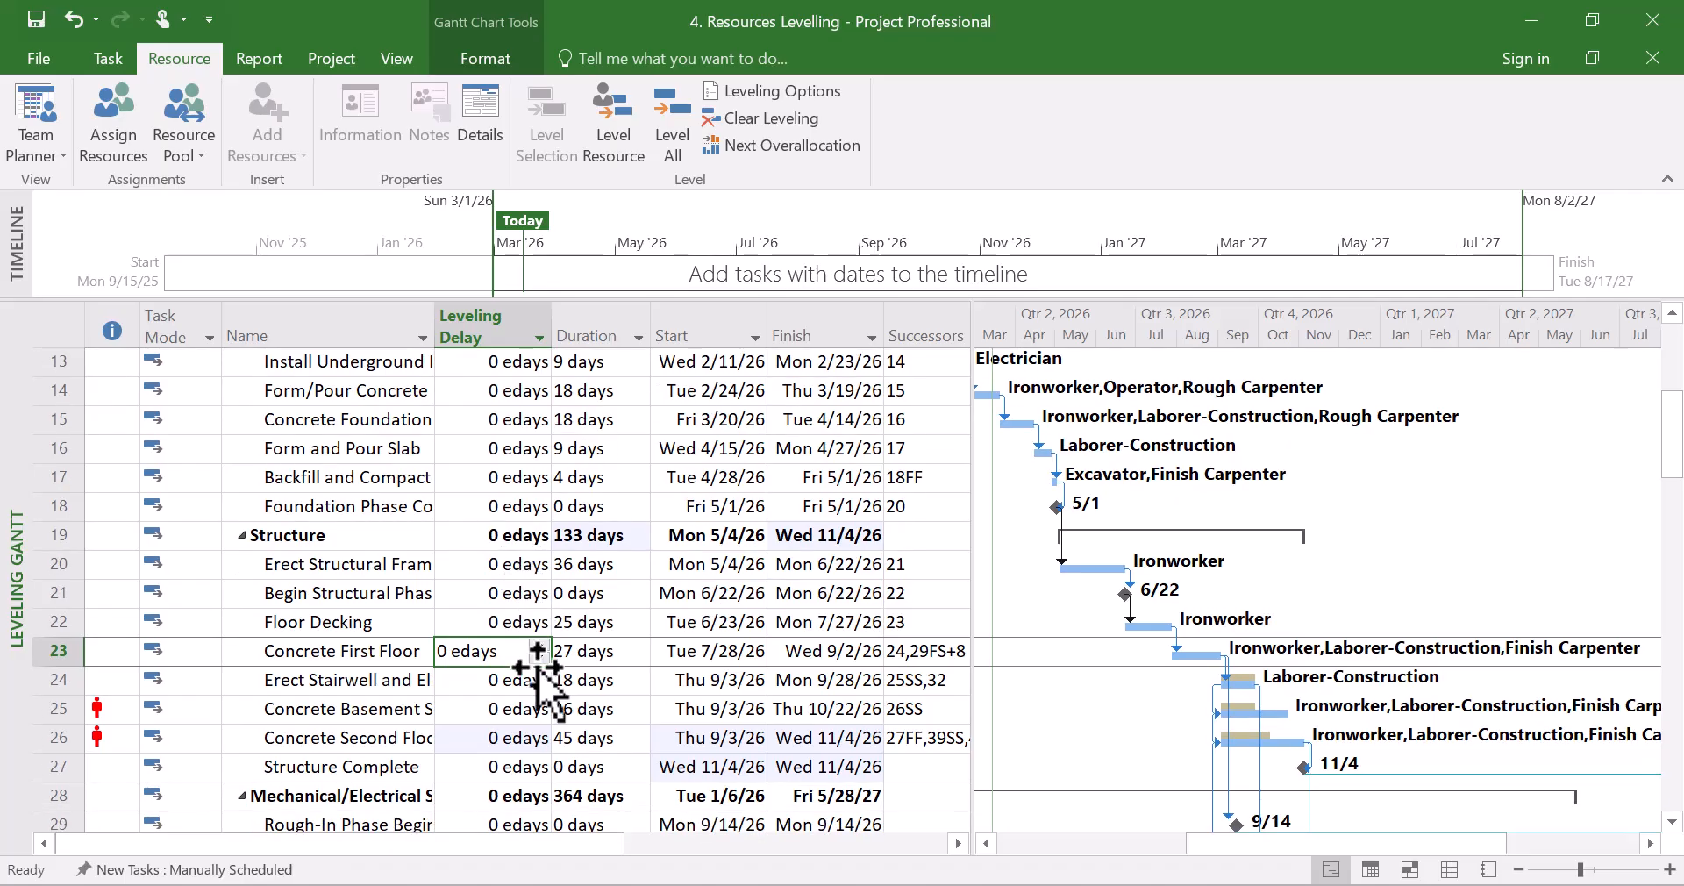
Level the selection of Erect Stairwell and Elevator Walls, Concrete Basement Slab and Concrete Second Floor again.
{"action": "left_click", "coordinate": [580, 679]}
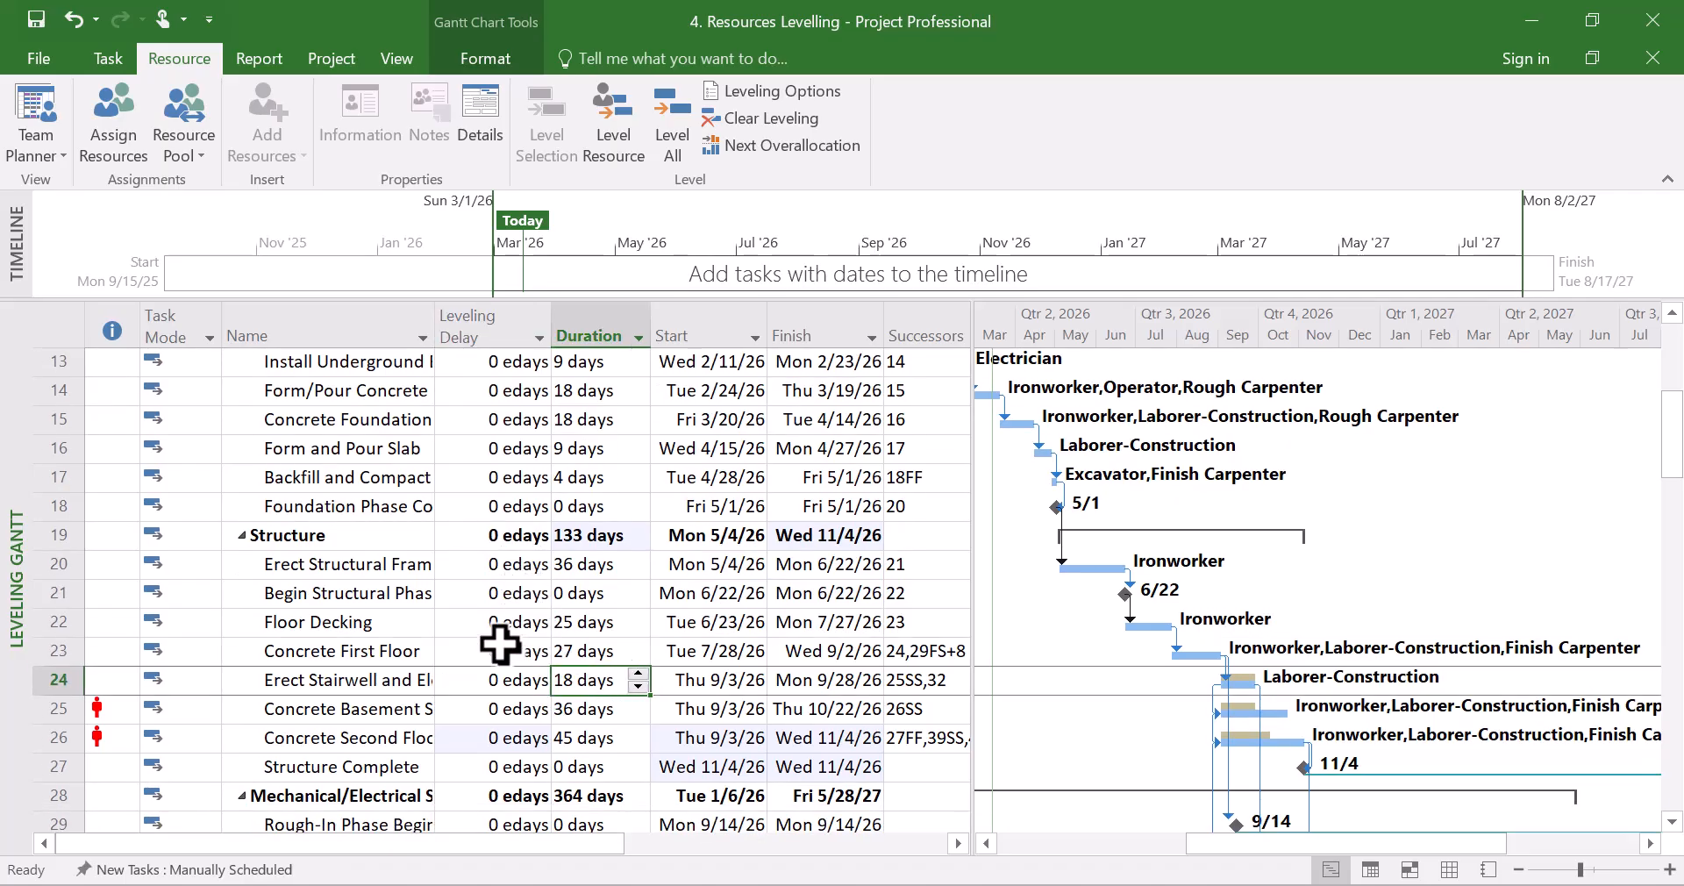
{"action": "left_click", "coordinate": [44, 564]}
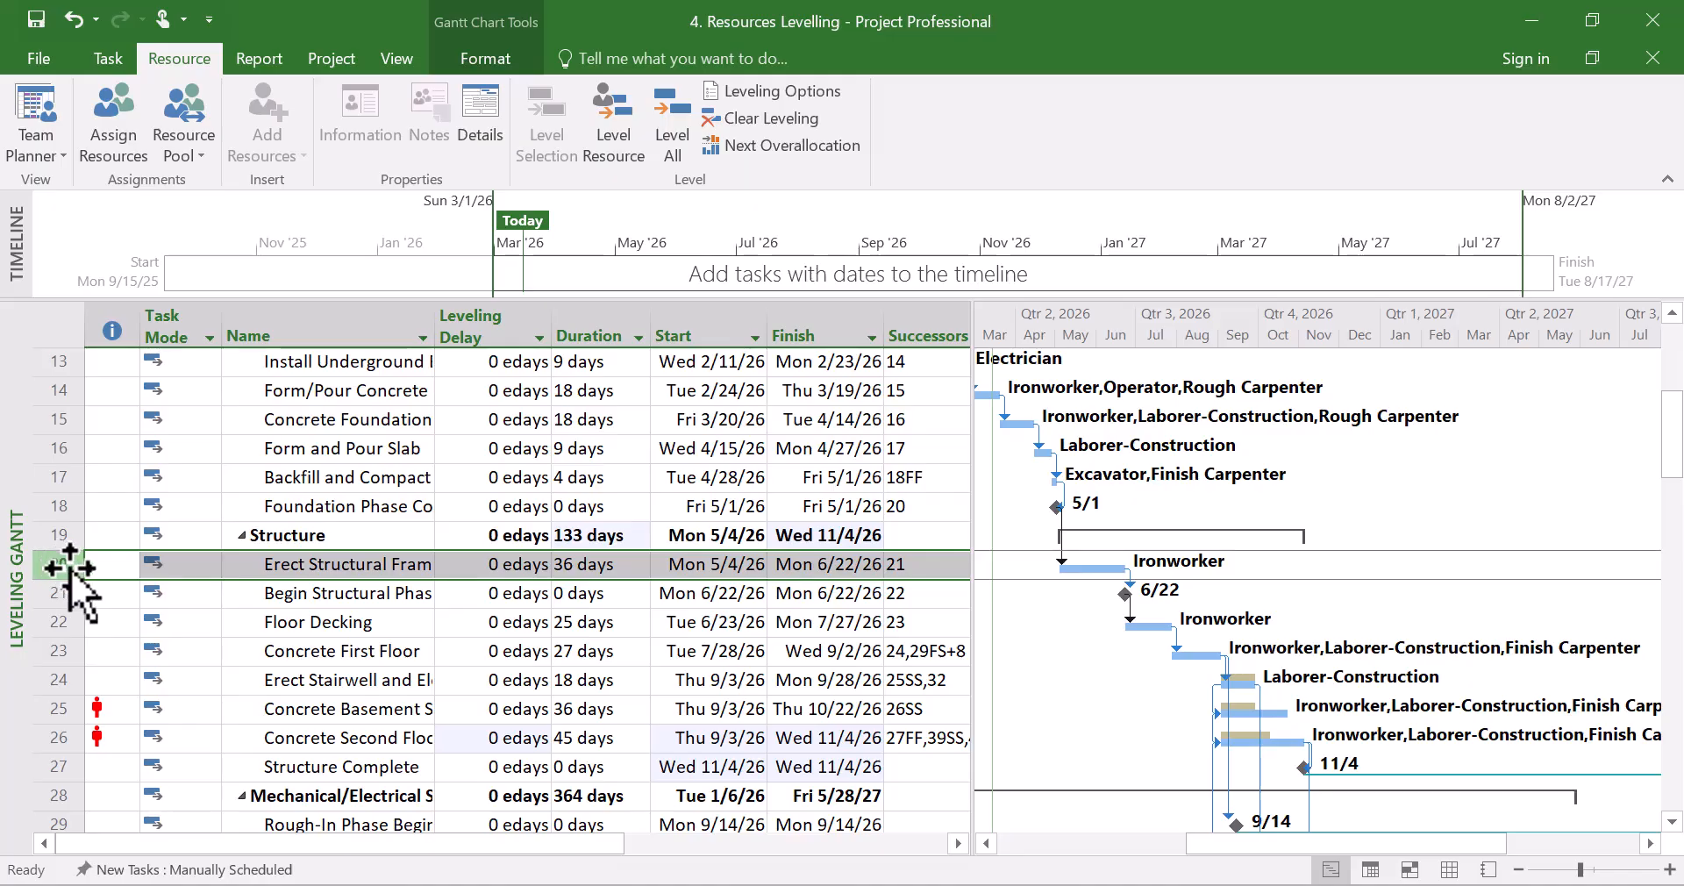
{"action": "scroll", "coordinate": [744, 676], "scroll_direction": "down", "scroll_amount": 1}
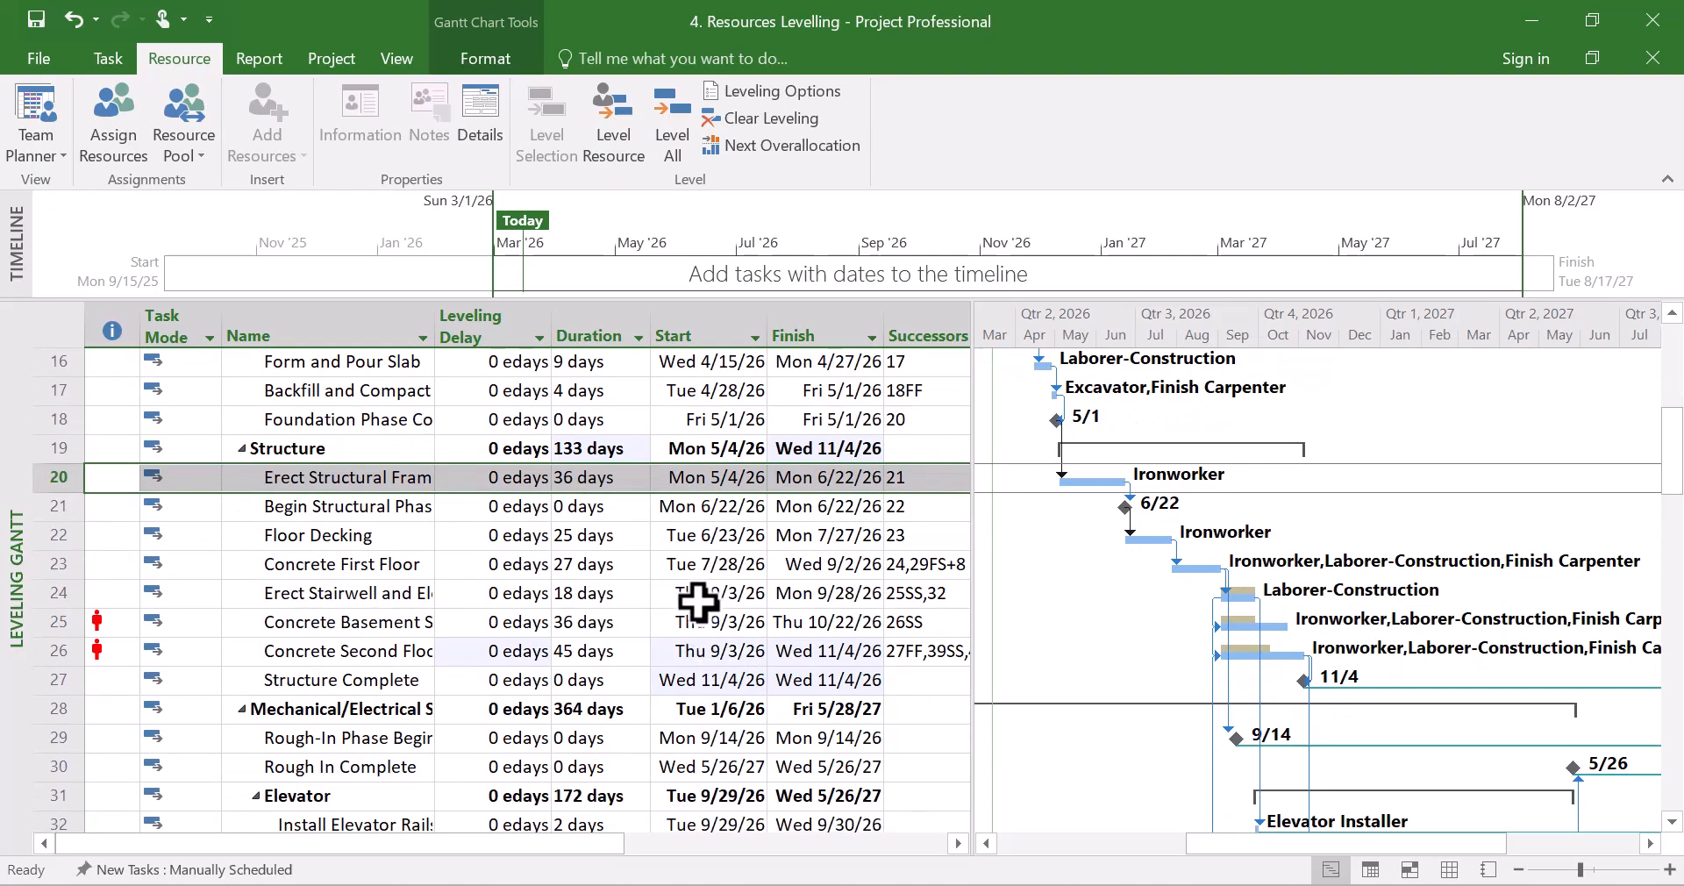
{"action": "left_click_drag", "start_coordinate": [44, 593], "coordinate": [37, 649]}
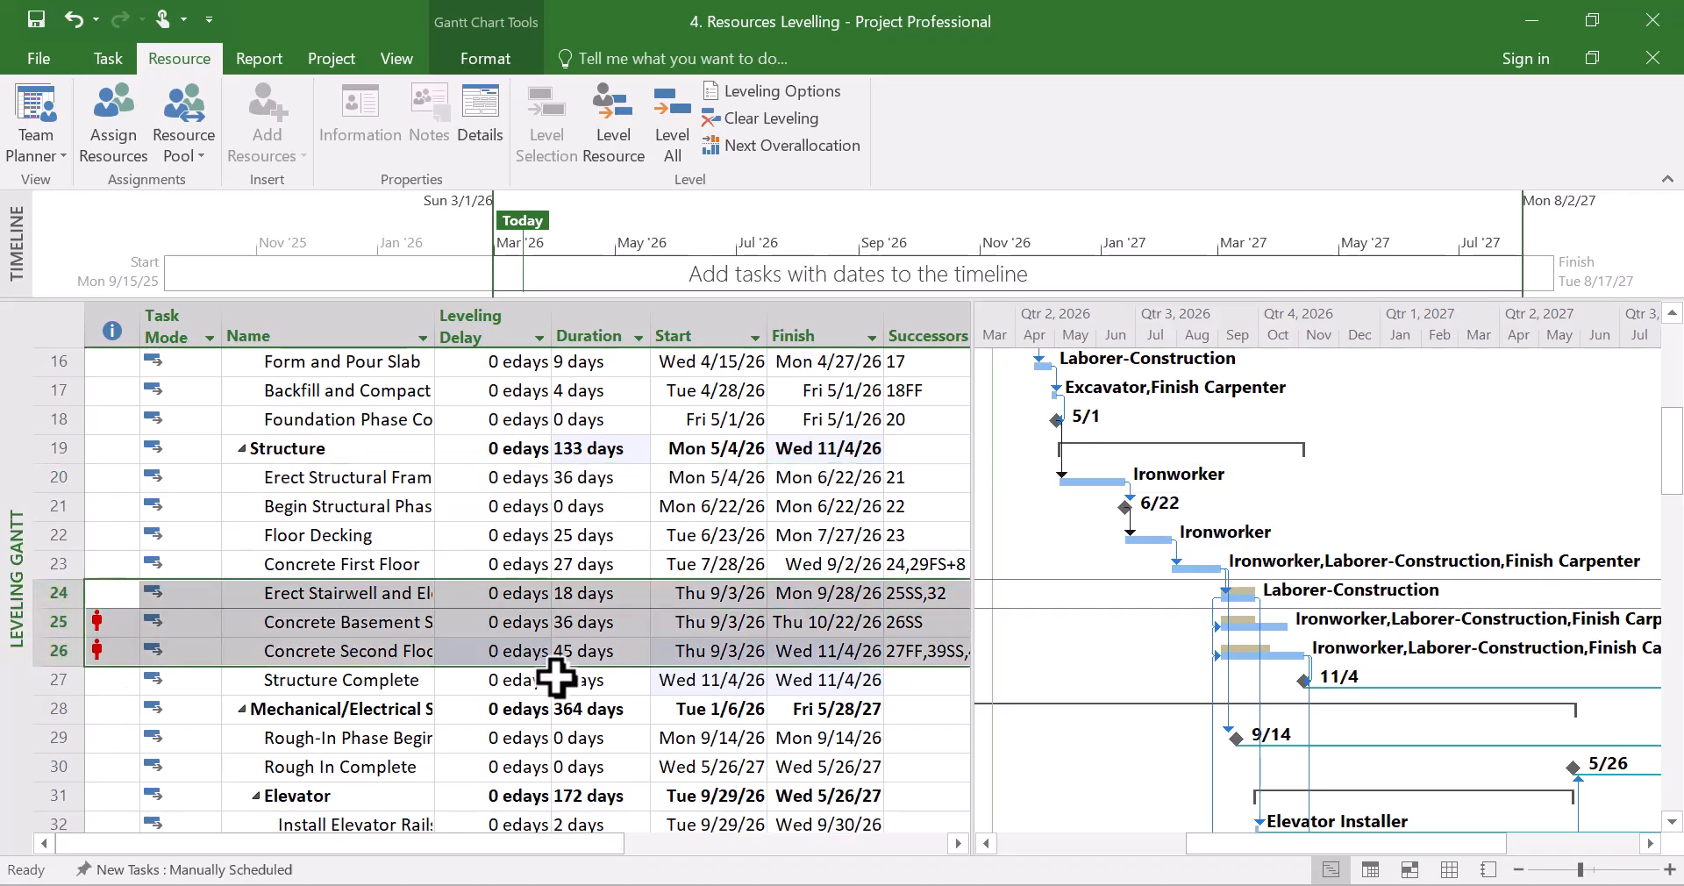
{"action": "scroll", "coordinate": [556, 676], "scroll_direction": "down", "scroll_amount": 1}
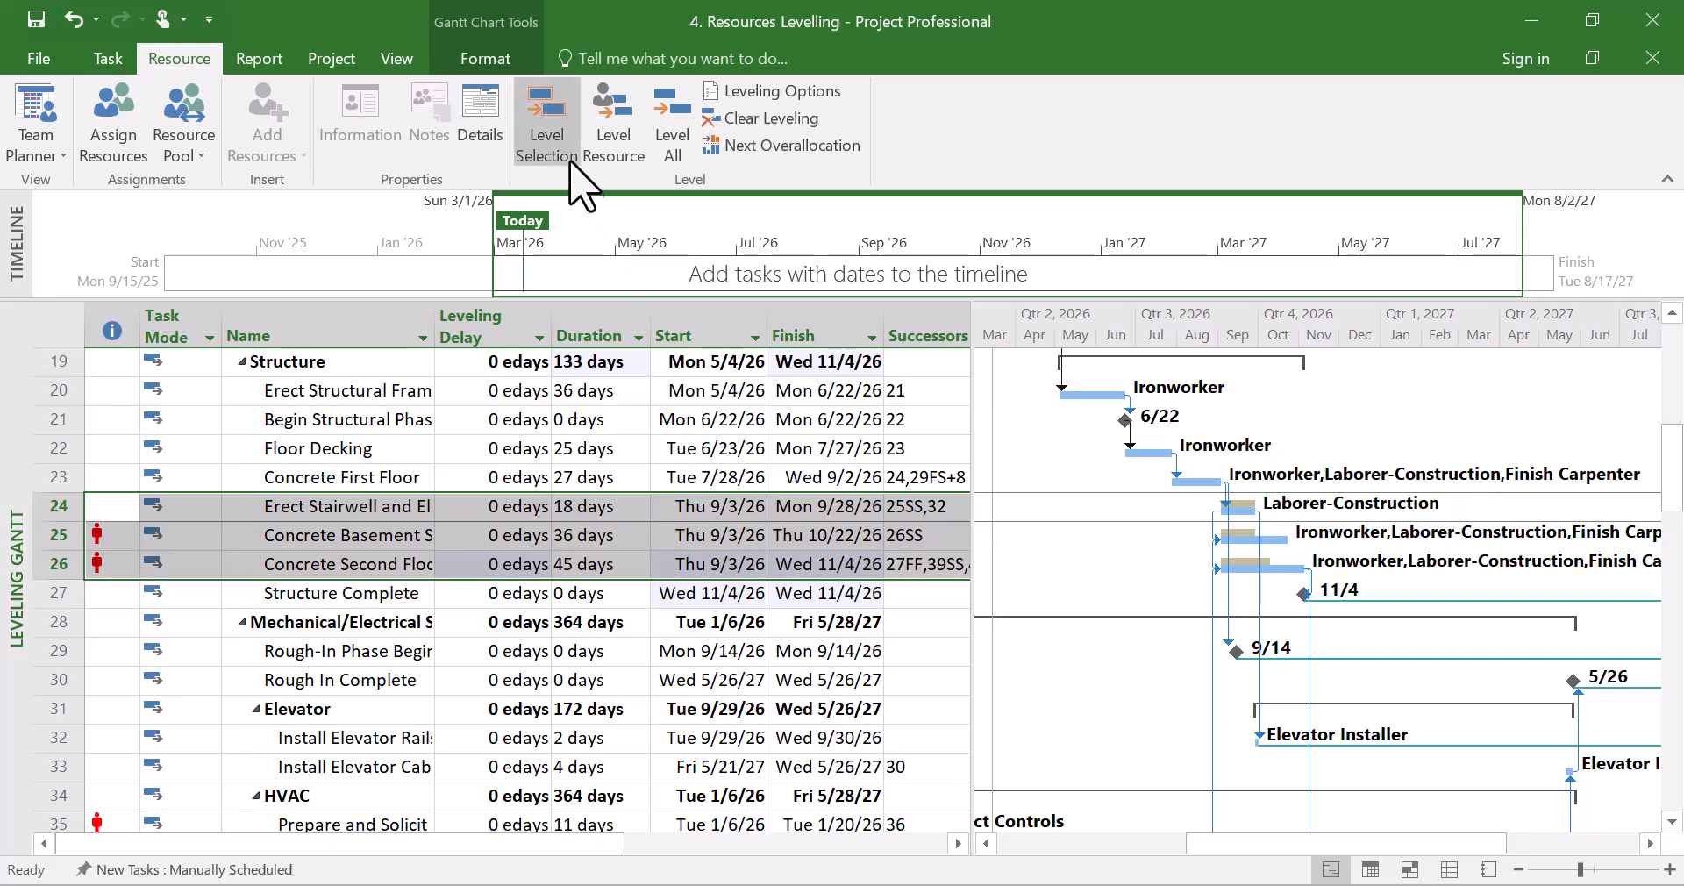
{"action": "left_click", "coordinate": [549, 119]}
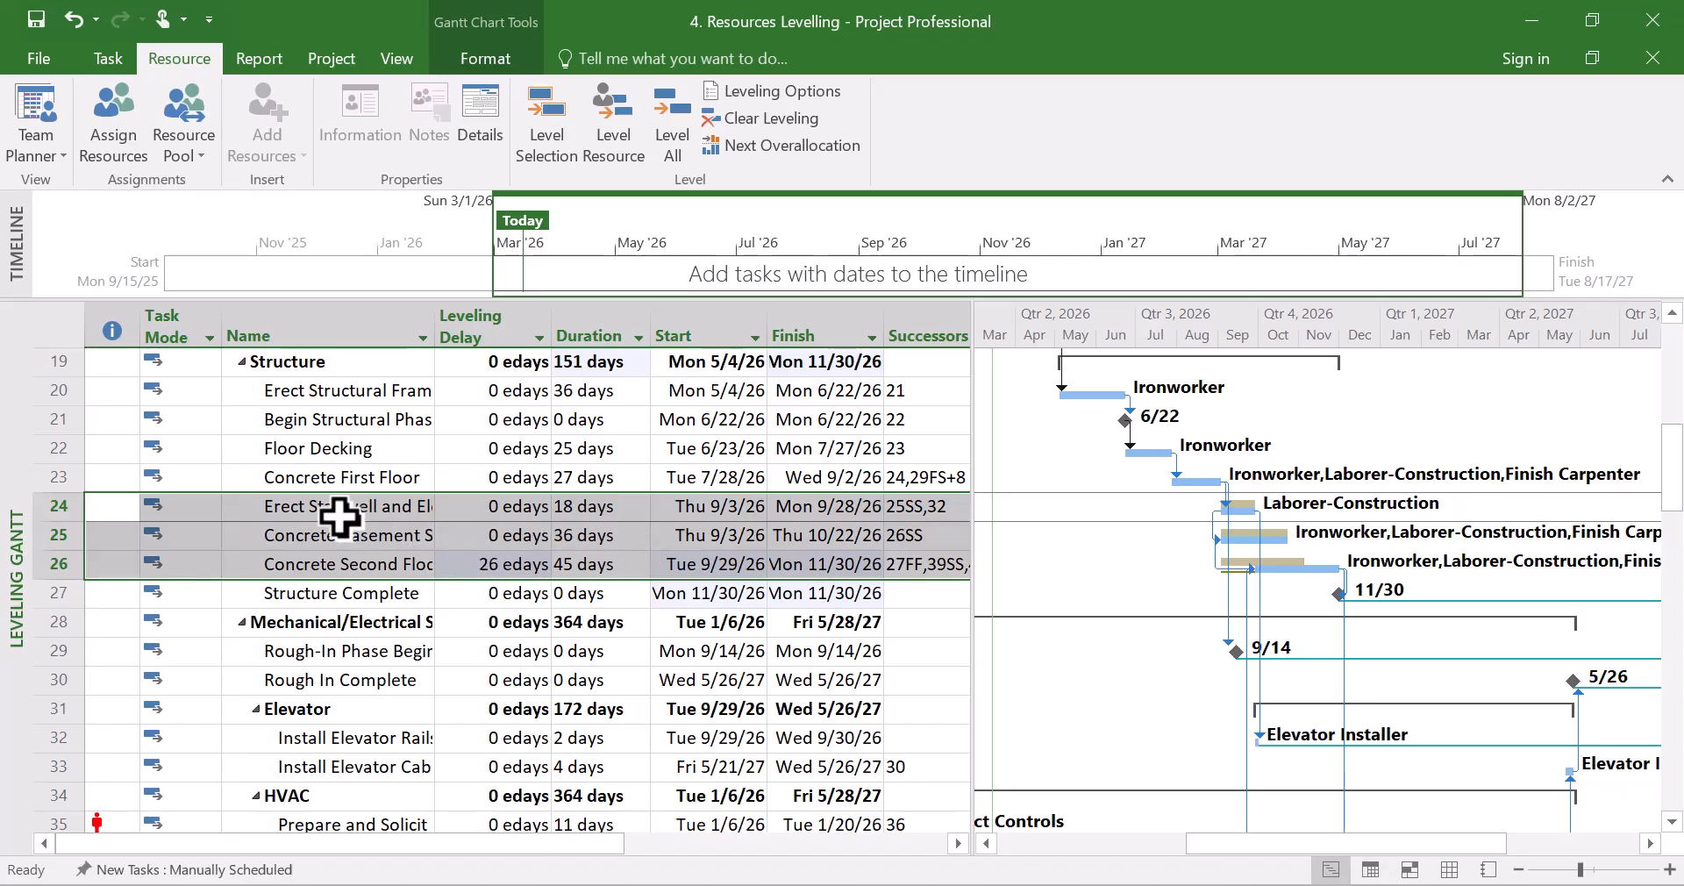
Open the Resource Sheet view and check the Ironworker and Laborer-Construction resources for overallocation.
{"action": "left_click", "coordinate": [1449, 869]}
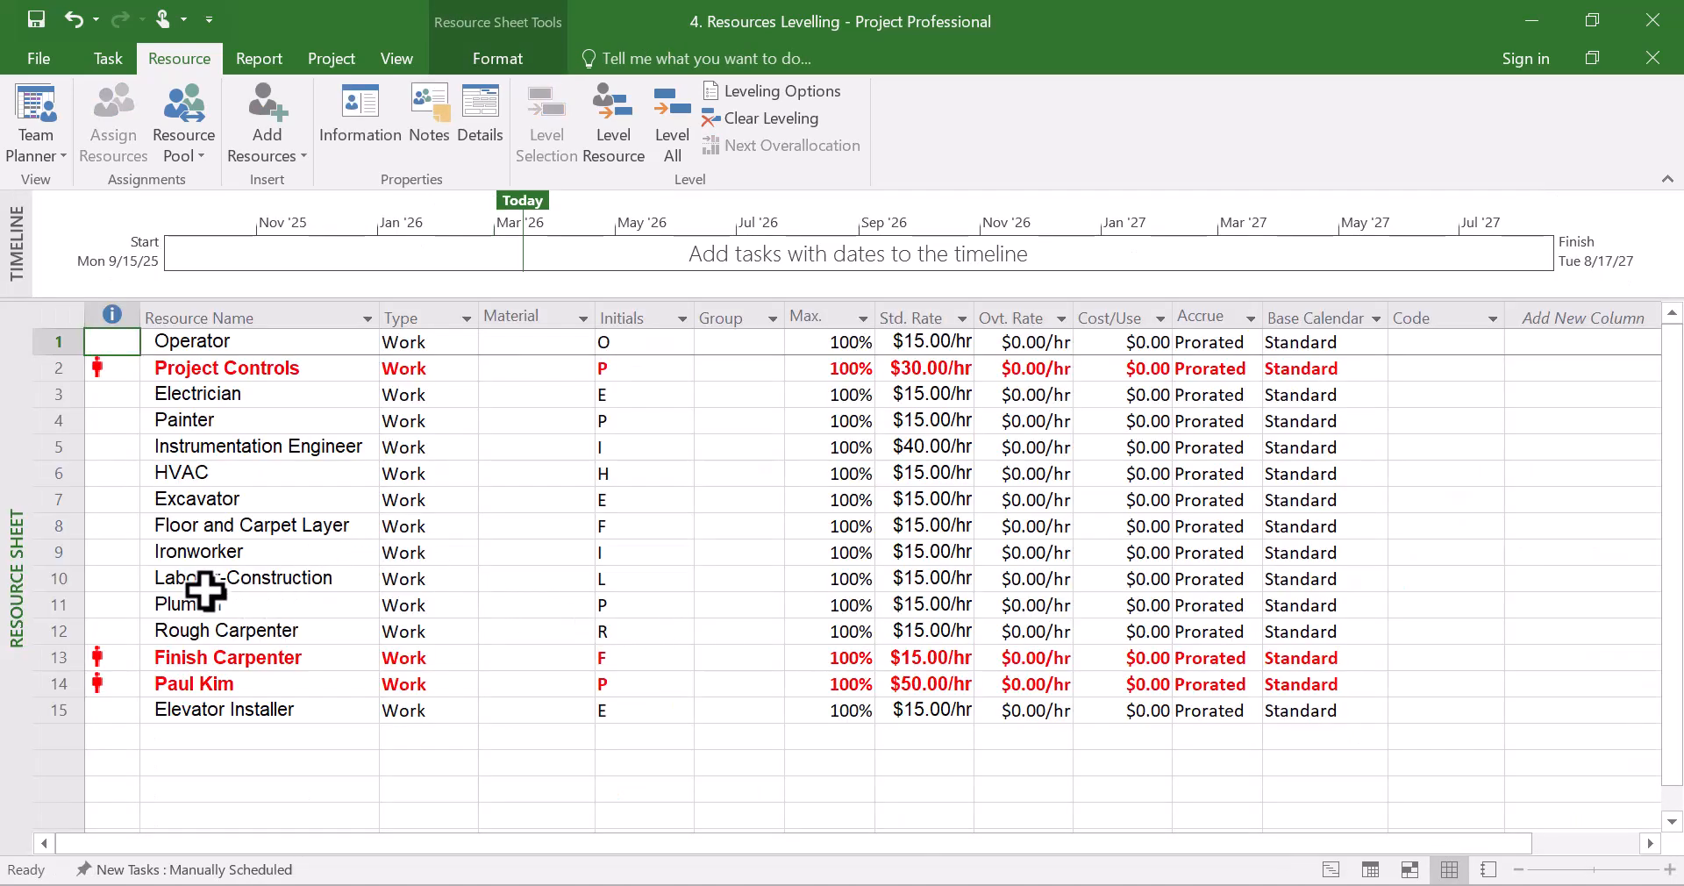
{"action": "left_click", "coordinate": [46, 579]}
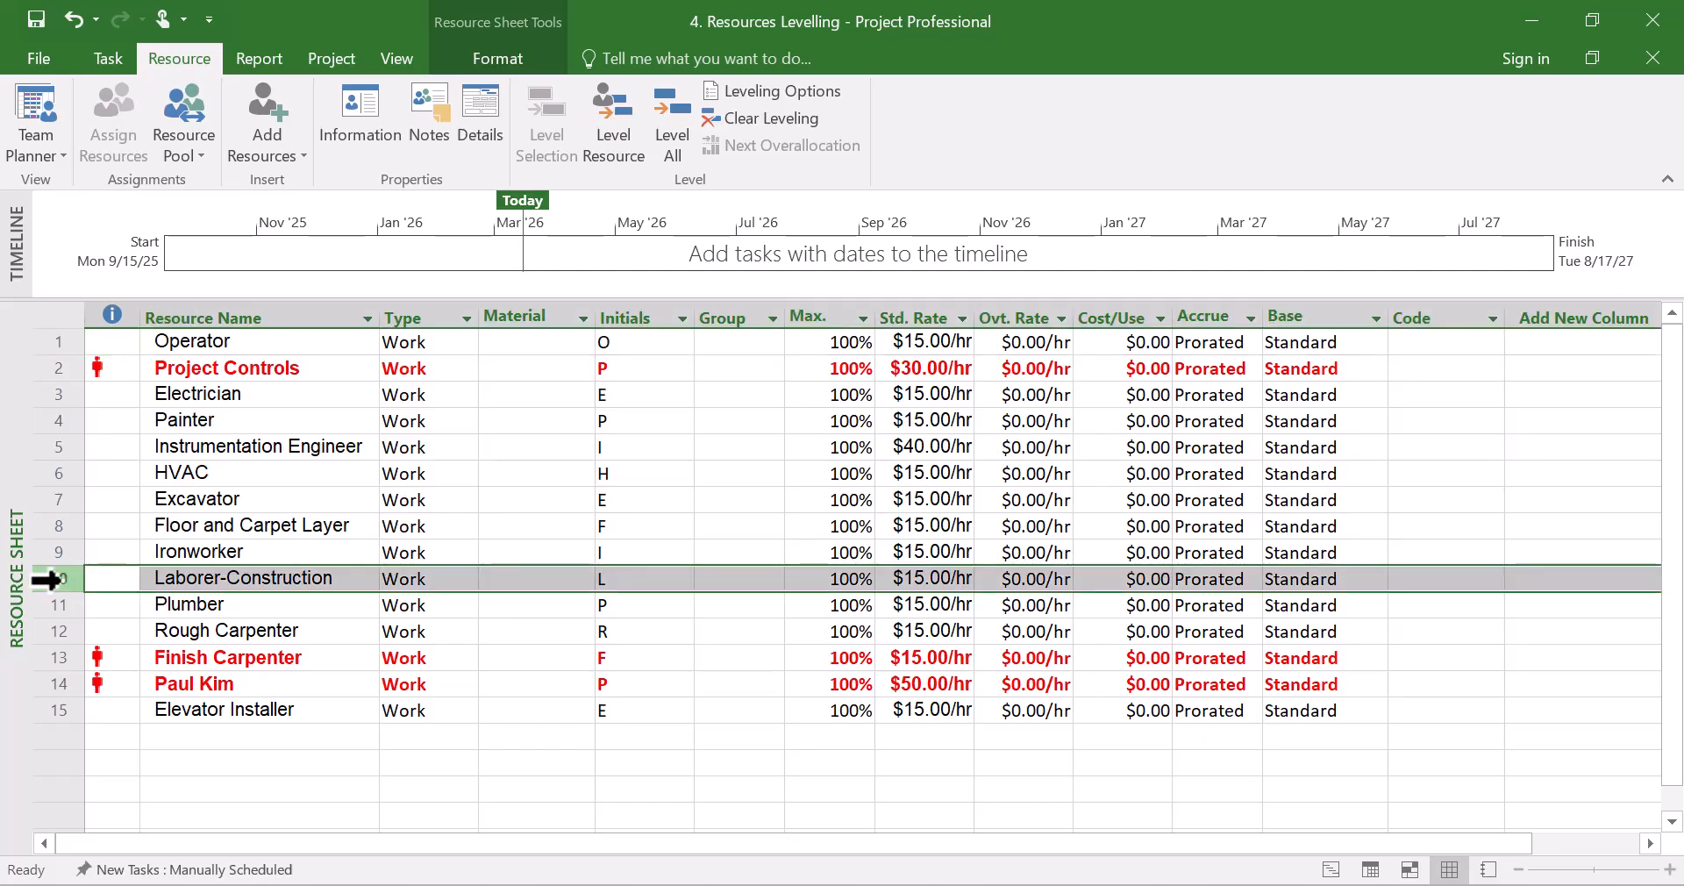
{"action": "left_click_drag", "start_coordinate": [42, 552], "coordinate": [42, 576]}
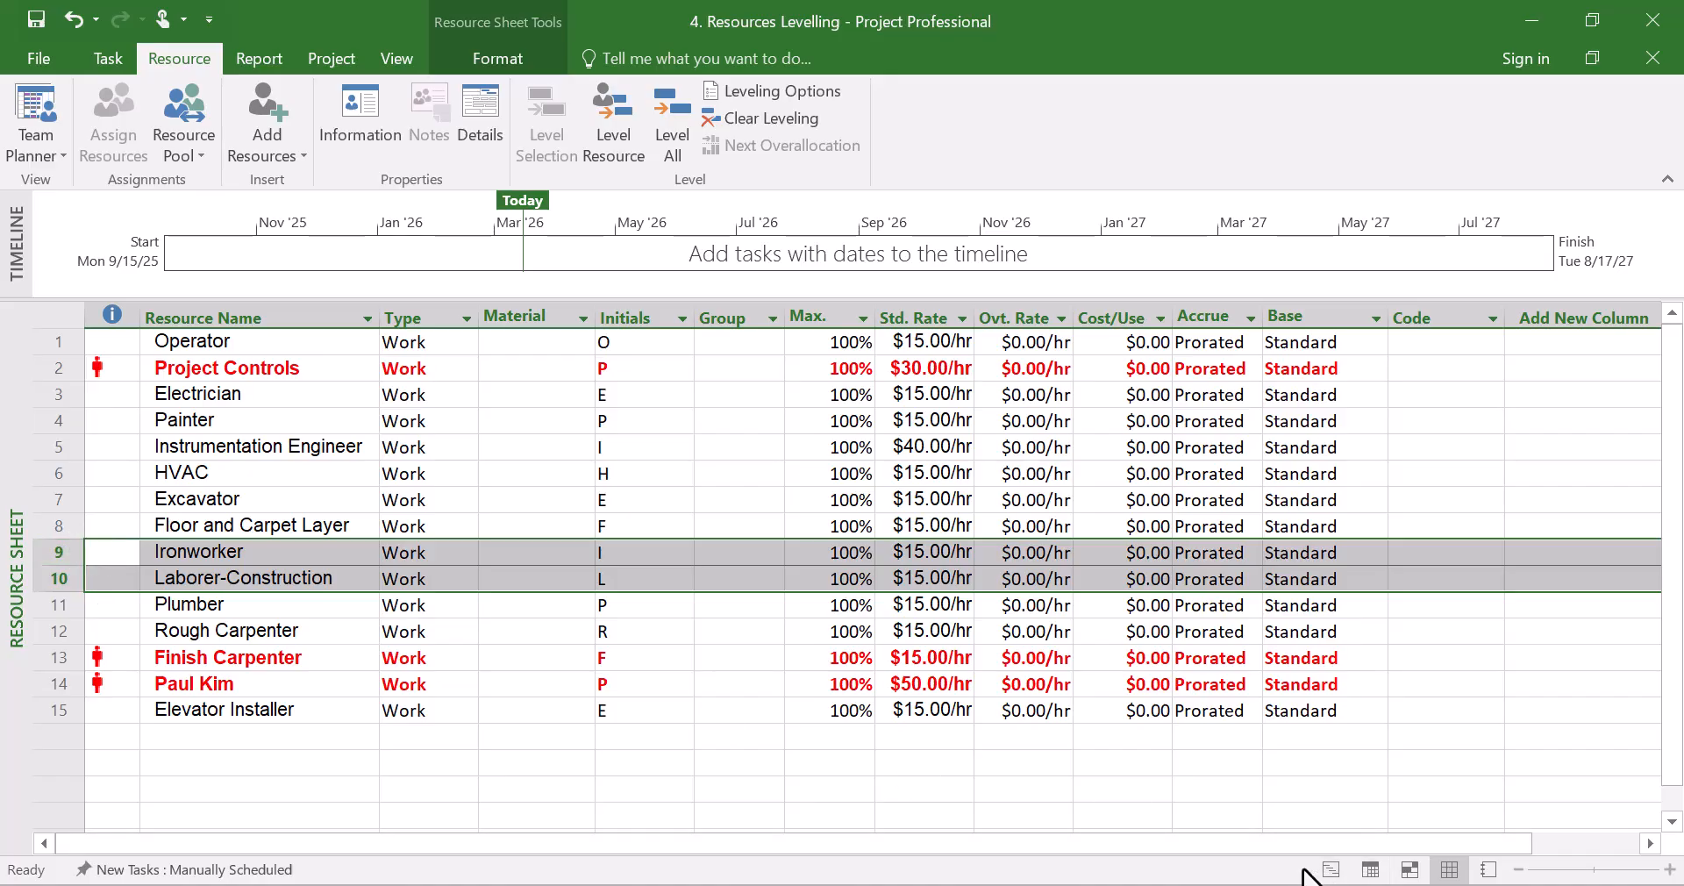
Switch back to the Gantt Chart and reopen the Leveling Gantt view of the schedule.
{"action": "left_click", "coordinate": [1331, 869]}
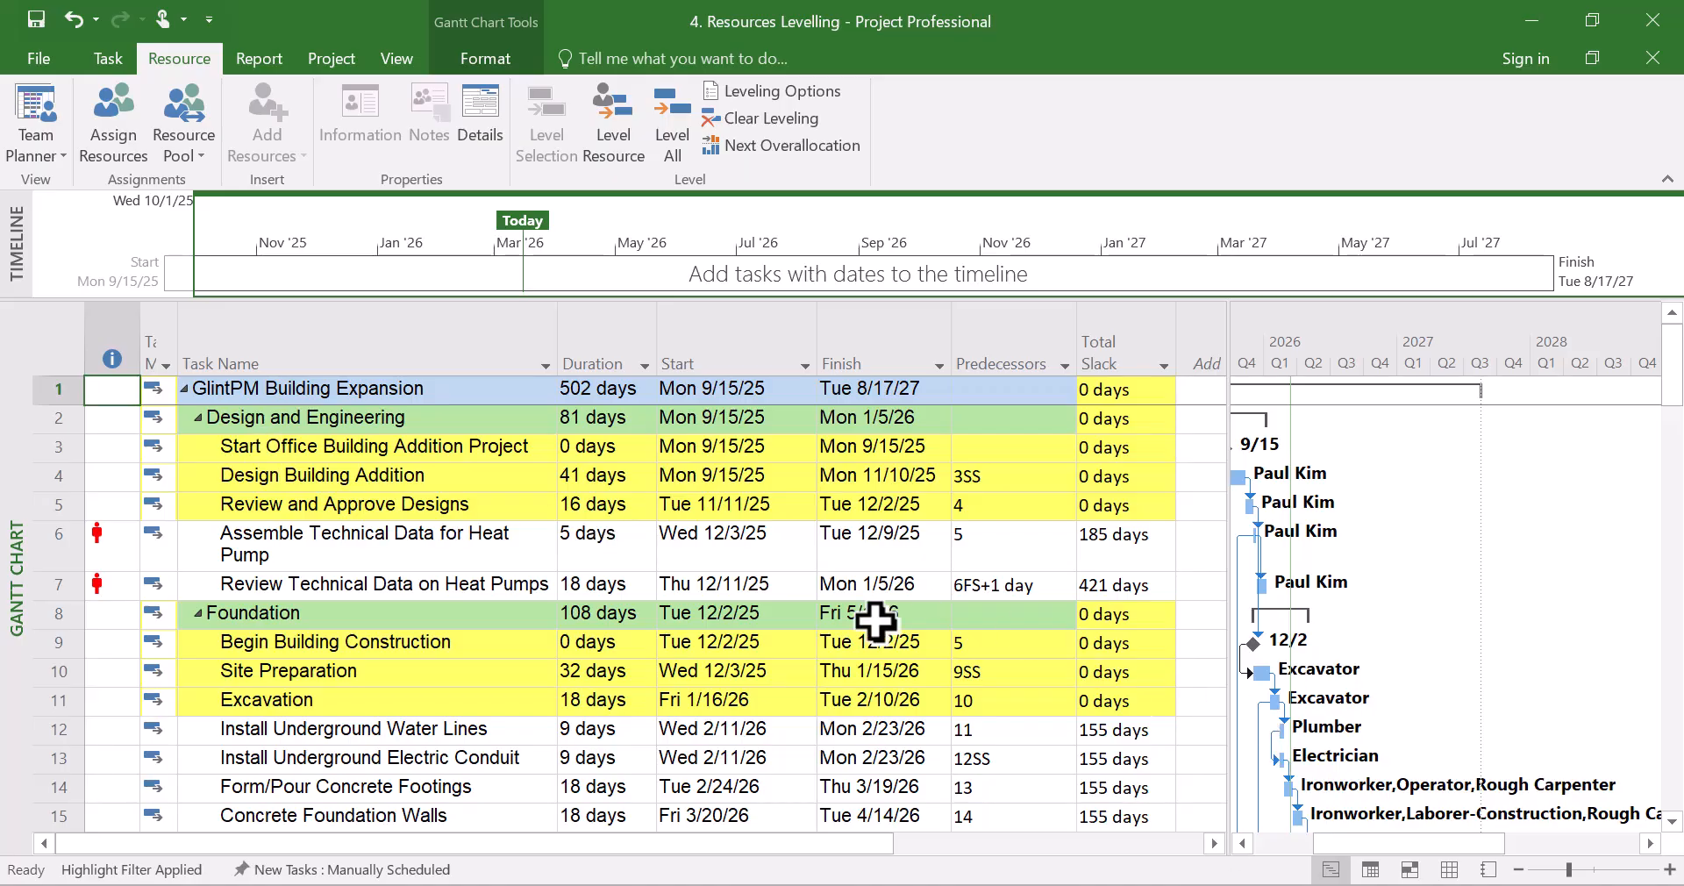
{"action": "left_click", "coordinate": [35, 158]}
{"action": "left_click", "coordinate": [79, 274]}
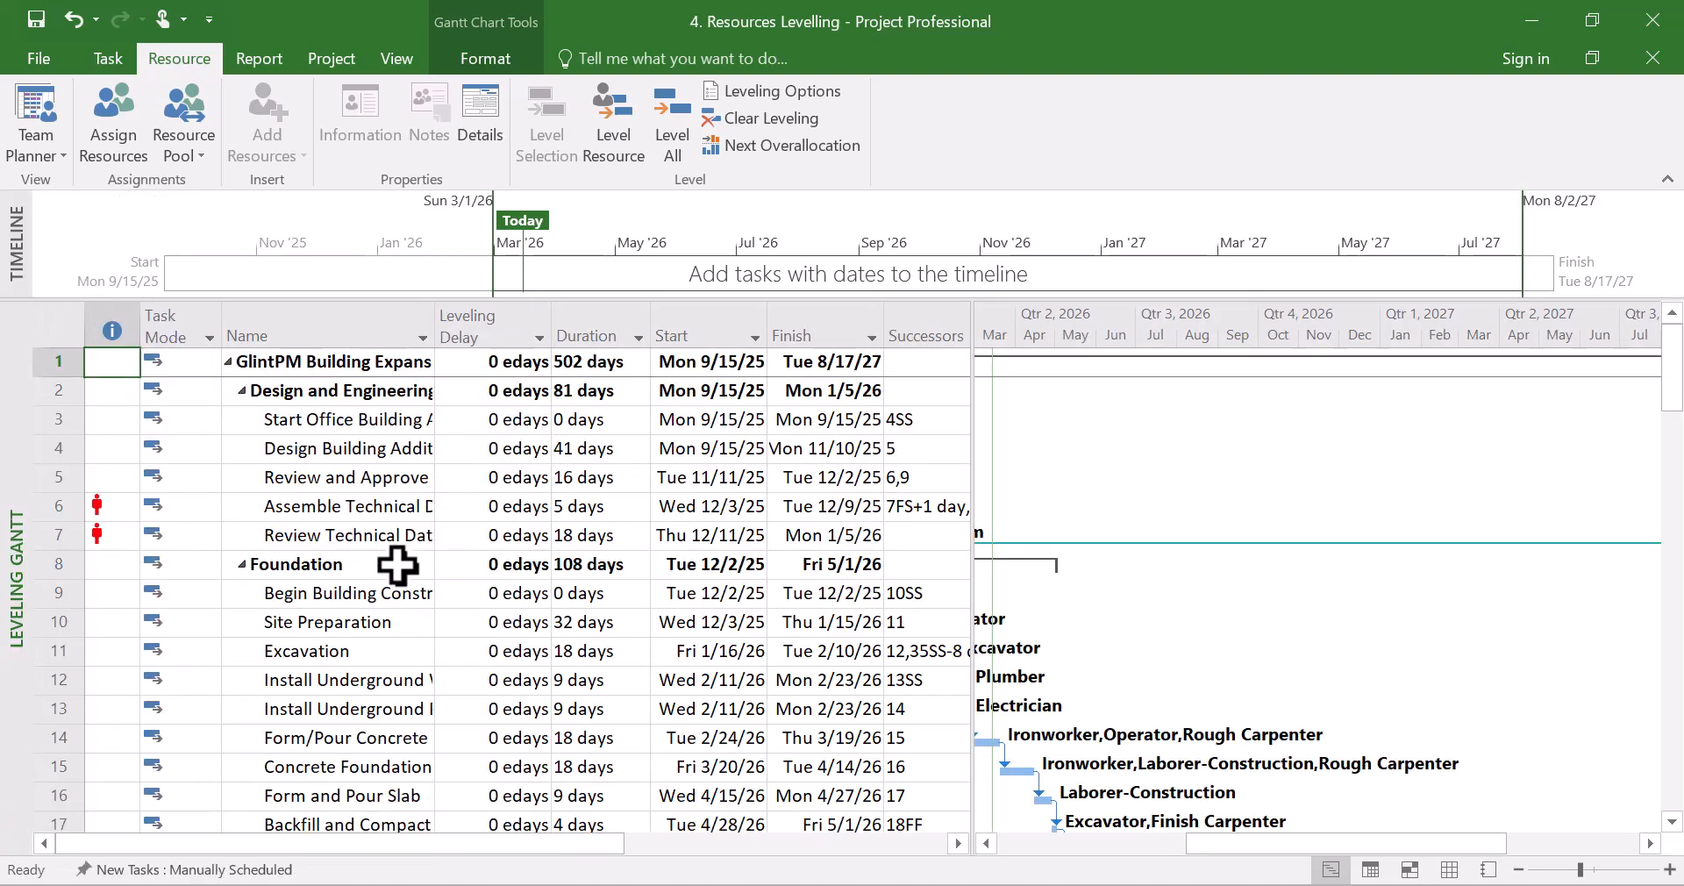
Examine the leveling delays and bars of the Structure tasks, including Concrete Basement Slab and Concrete Second Floor, in the Leveling Gantt.
{"action": "scroll", "coordinate": [397, 565], "scroll_direction": "down", "scroll_amount": 5}
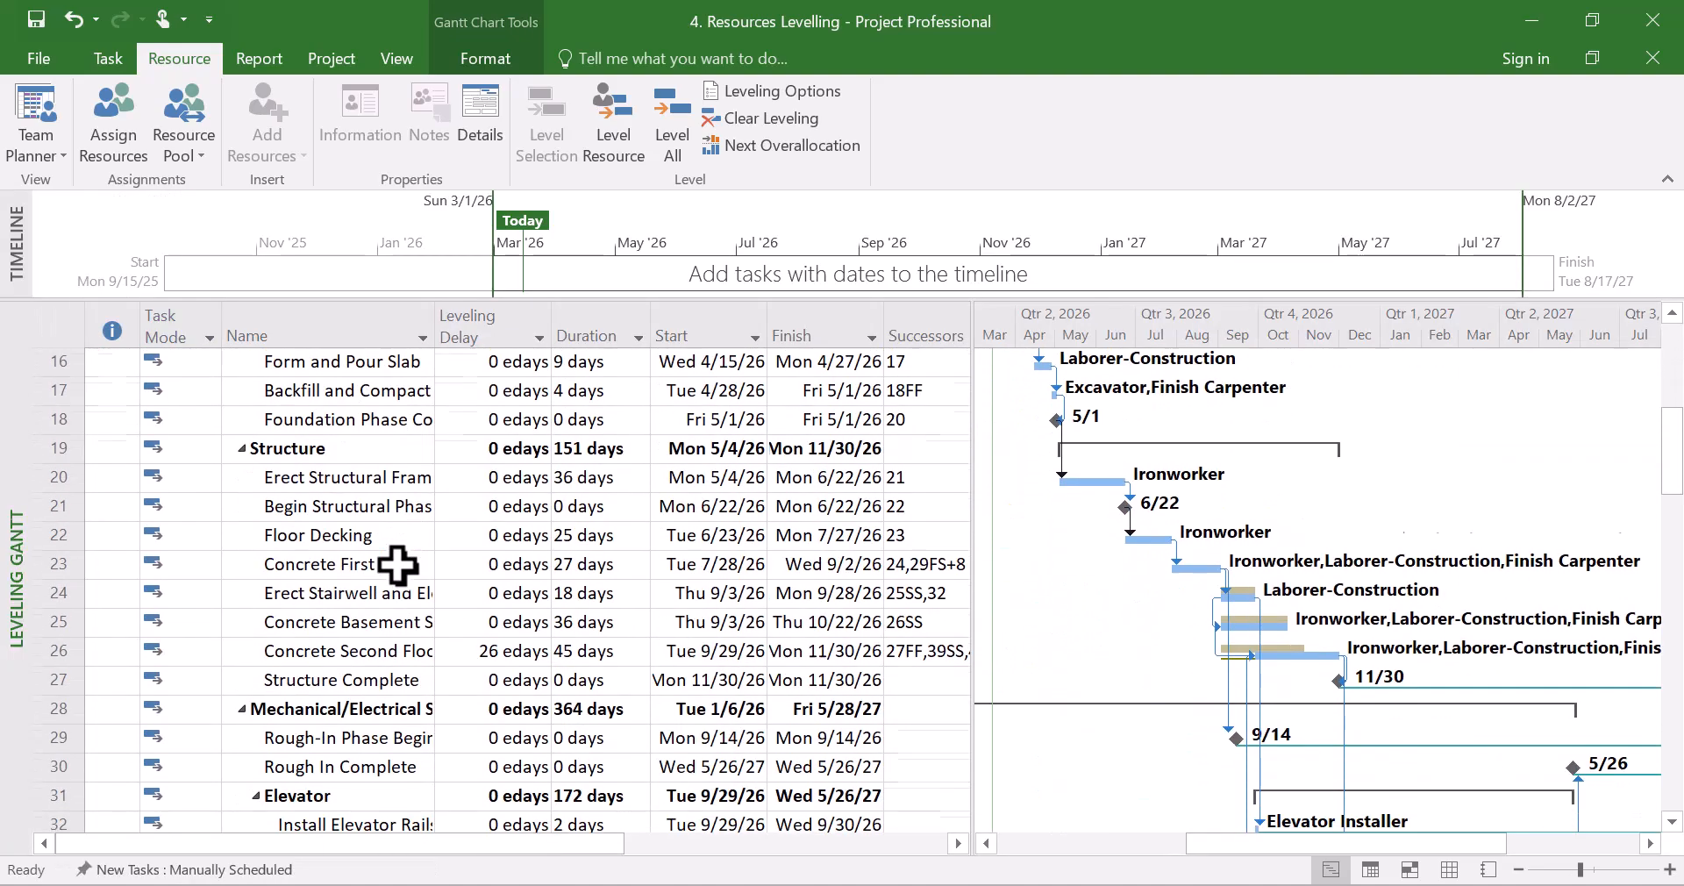
{"action": "scroll", "coordinate": [397, 565], "scroll_direction": "down", "scroll_amount": 2}
{"action": "scroll", "coordinate": [397, 565], "scroll_direction": "up", "scroll_amount": 3}
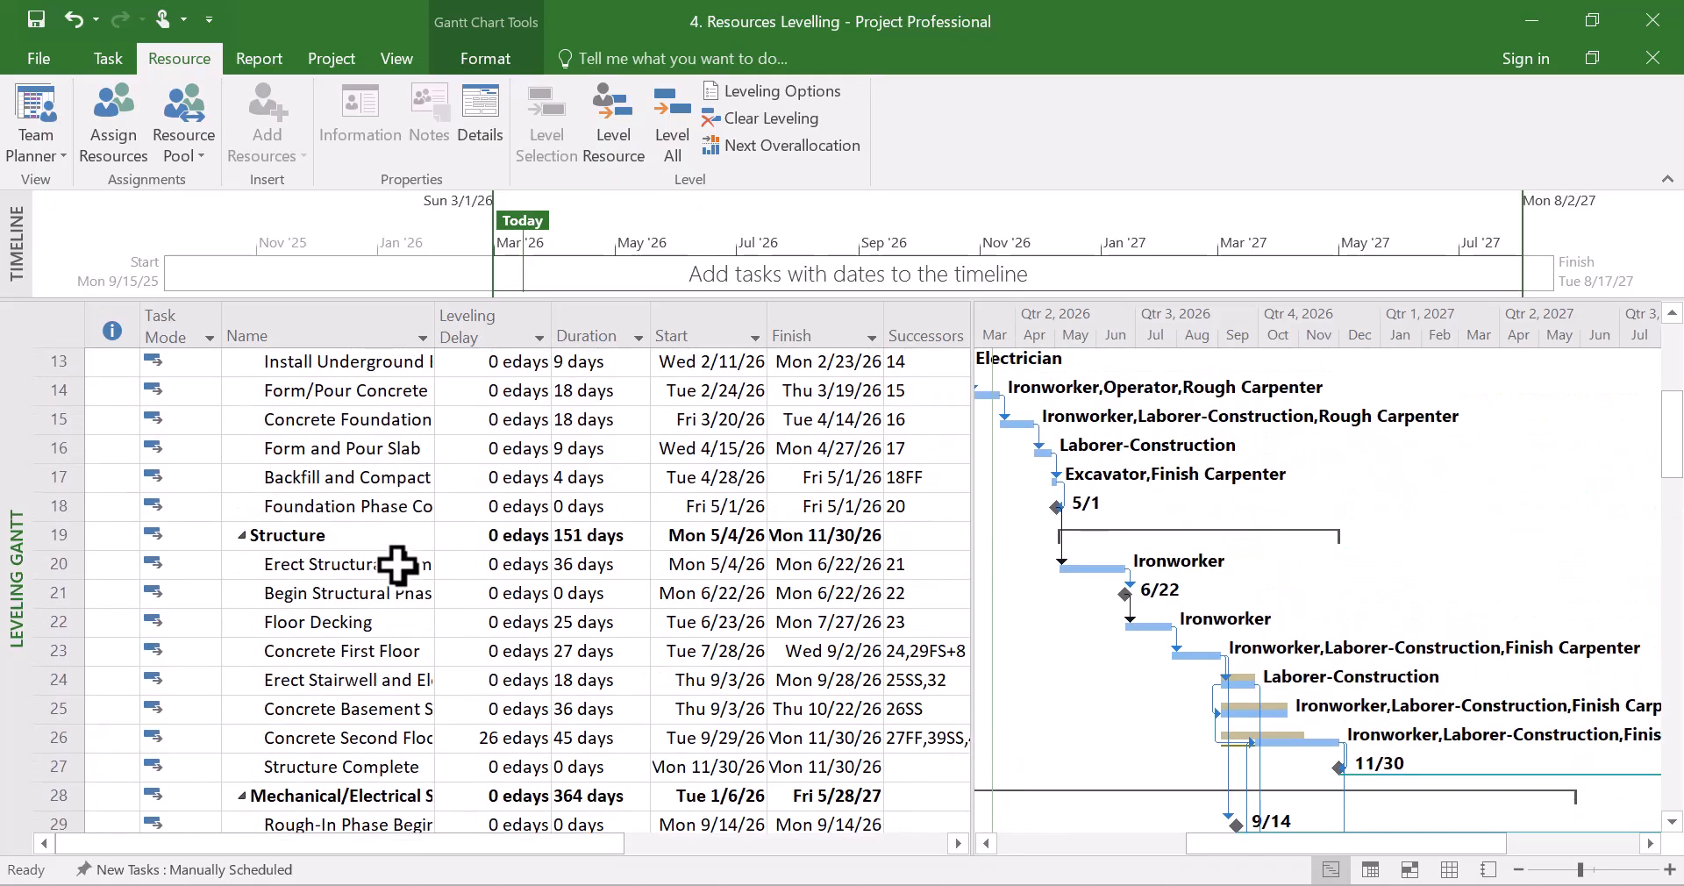
{"action": "scroll", "coordinate": [397, 564], "scroll_direction": "up", "scroll_amount": 1}
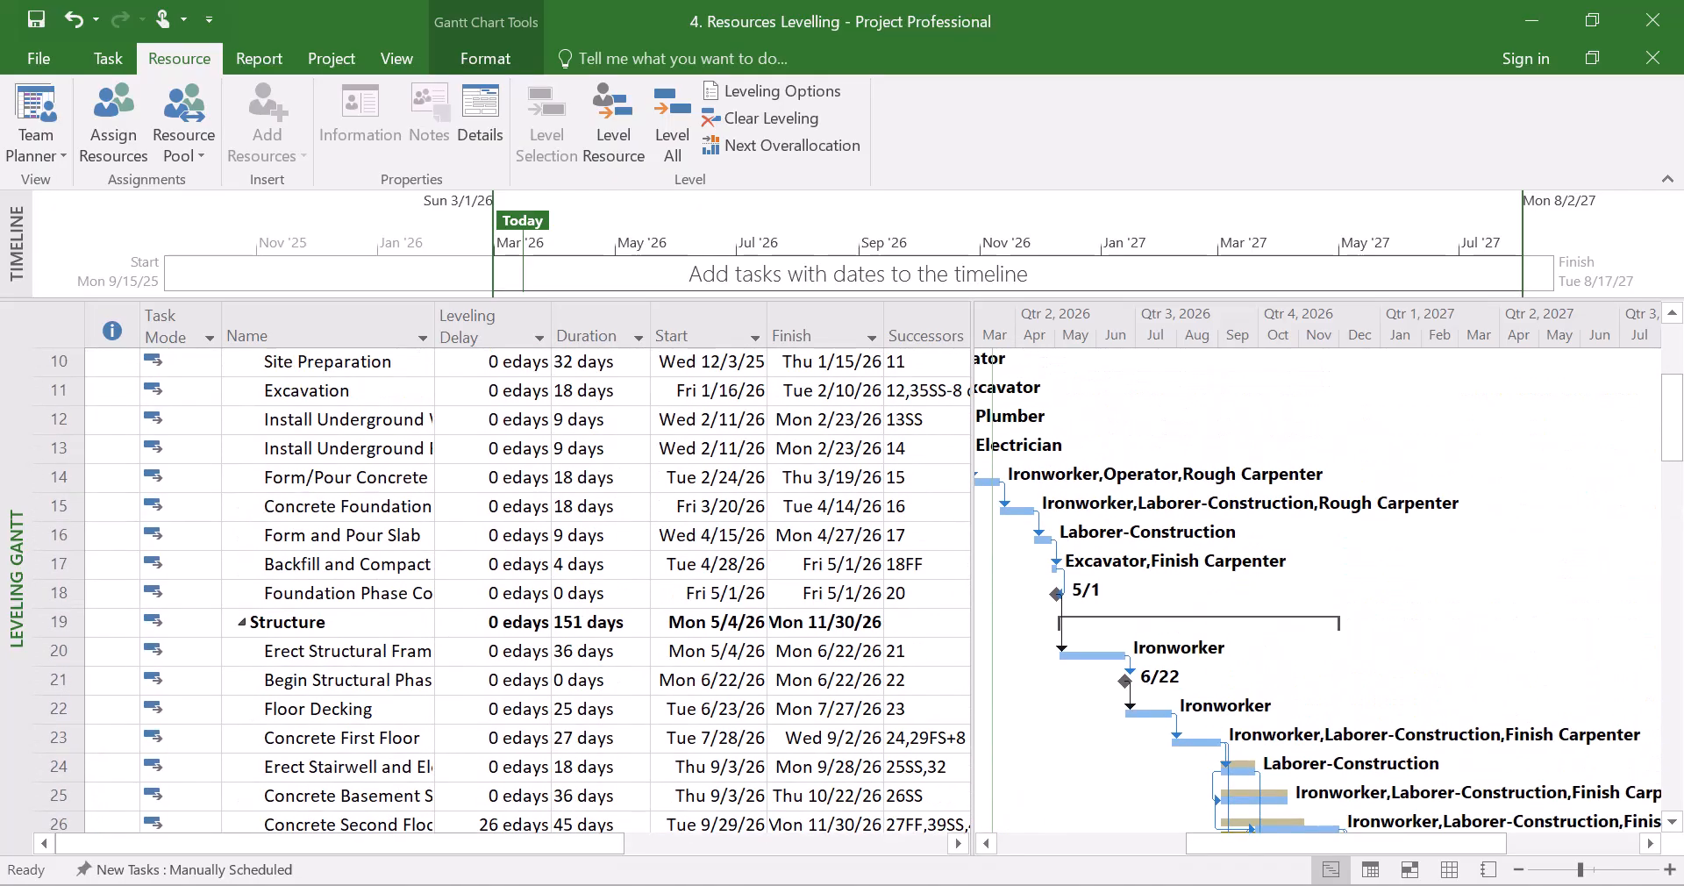
{"action": "scroll", "coordinate": [443, 745], "scroll_direction": "down", "scroll_amount": 1}
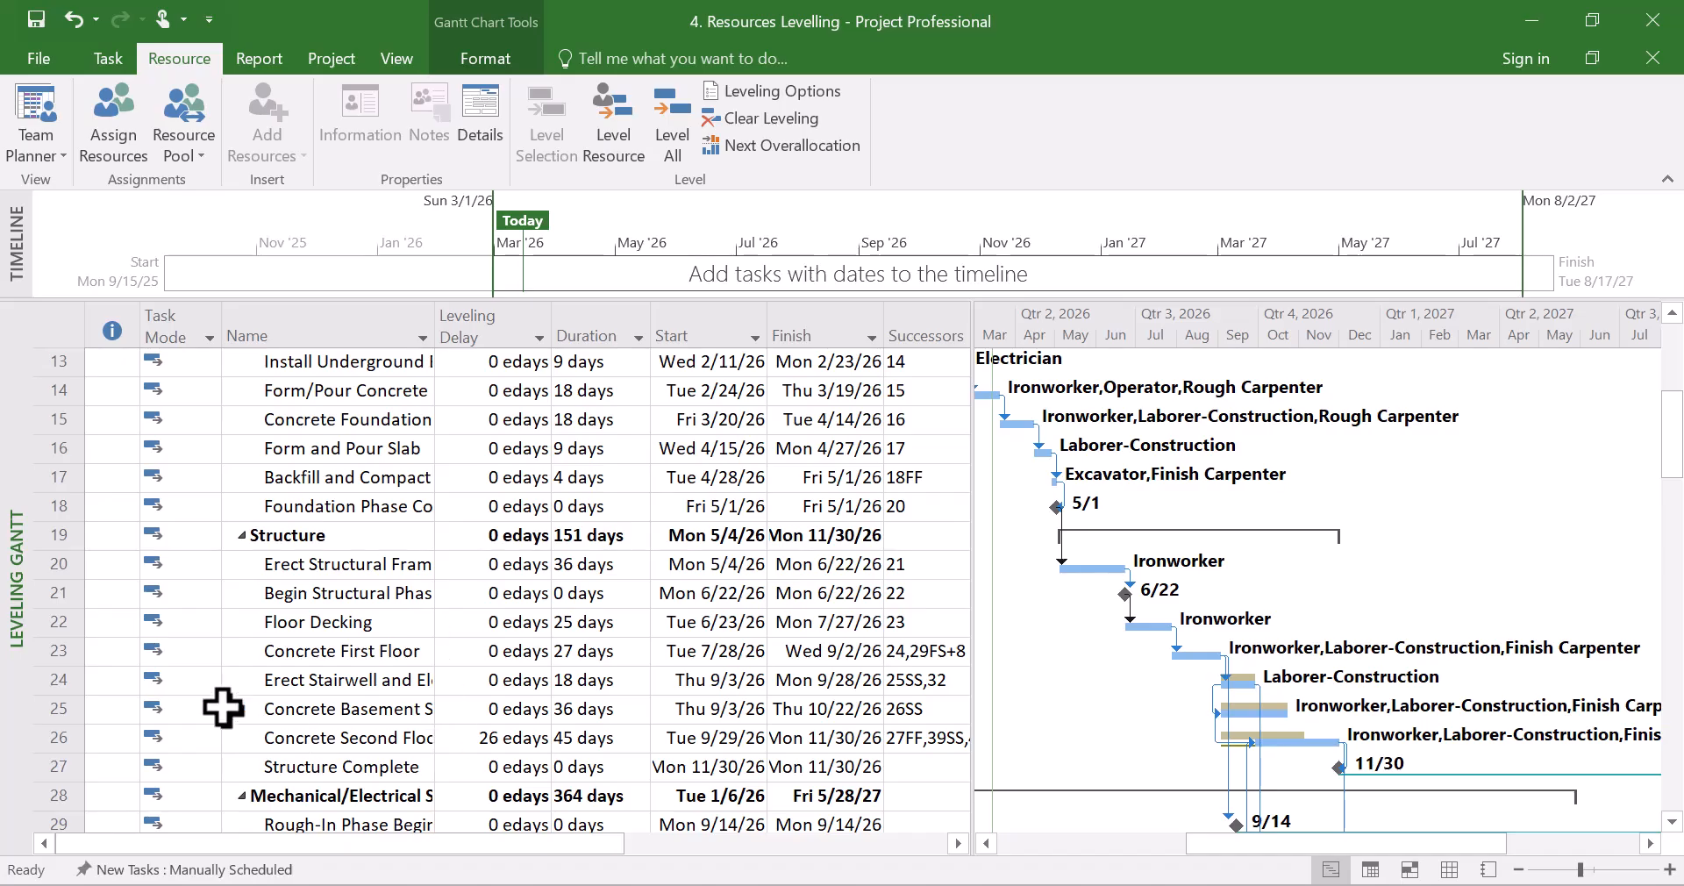
{"action": "left_click_drag", "start_coordinate": [37, 701], "coordinate": [32, 760]}
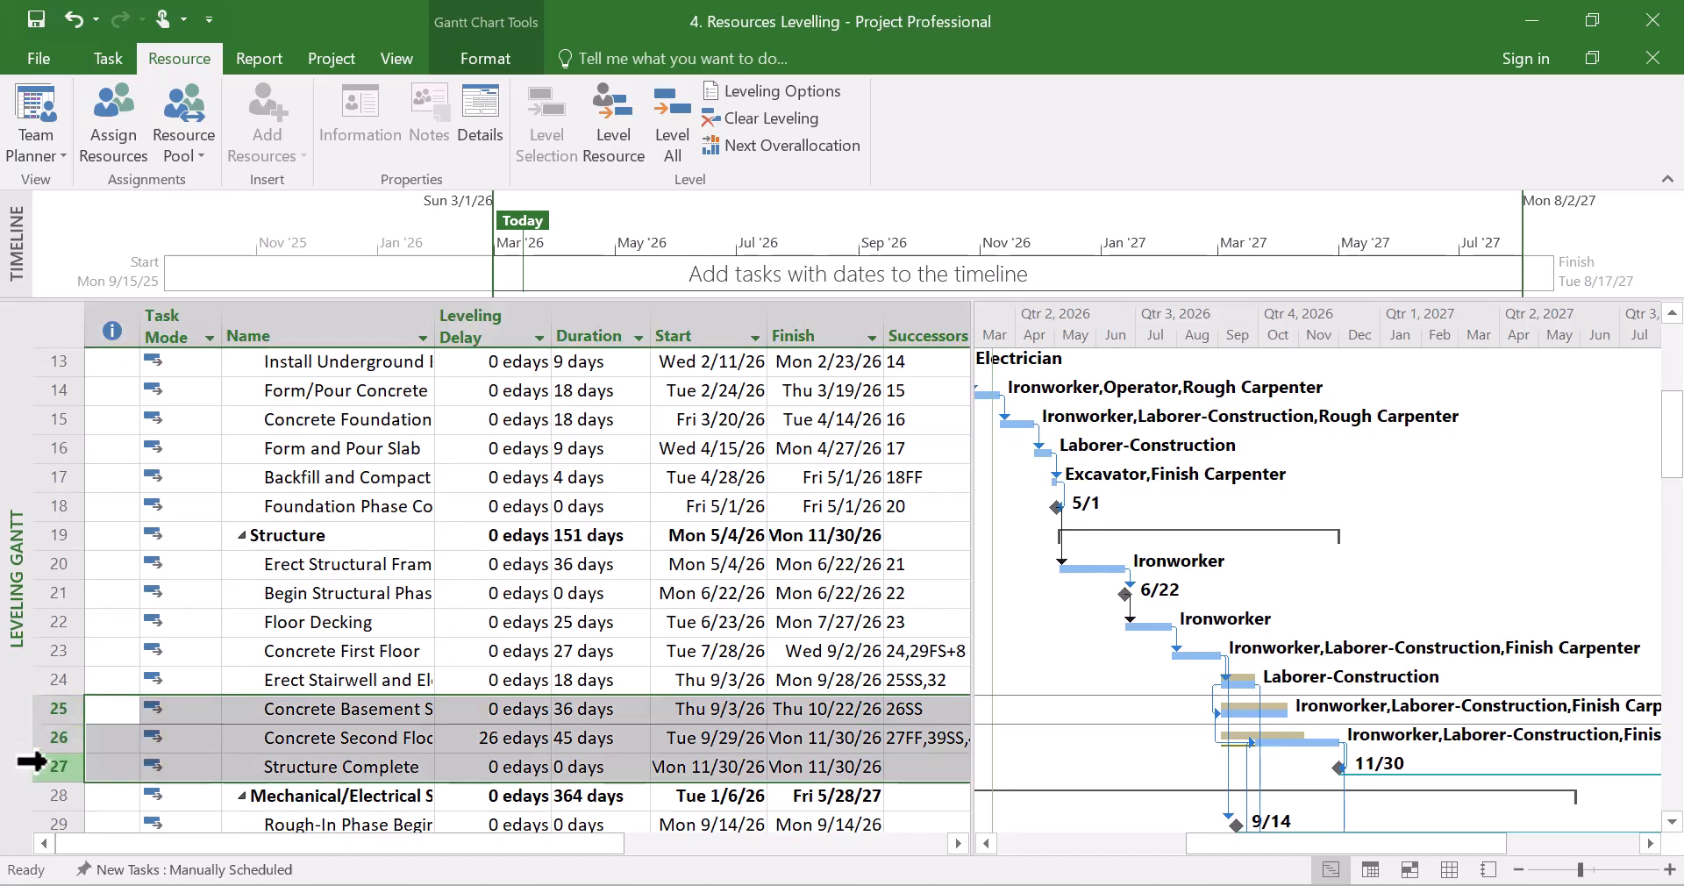
{"action": "scroll", "coordinate": [53, 770], "scroll_direction": "down", "scroll_amount": 1}
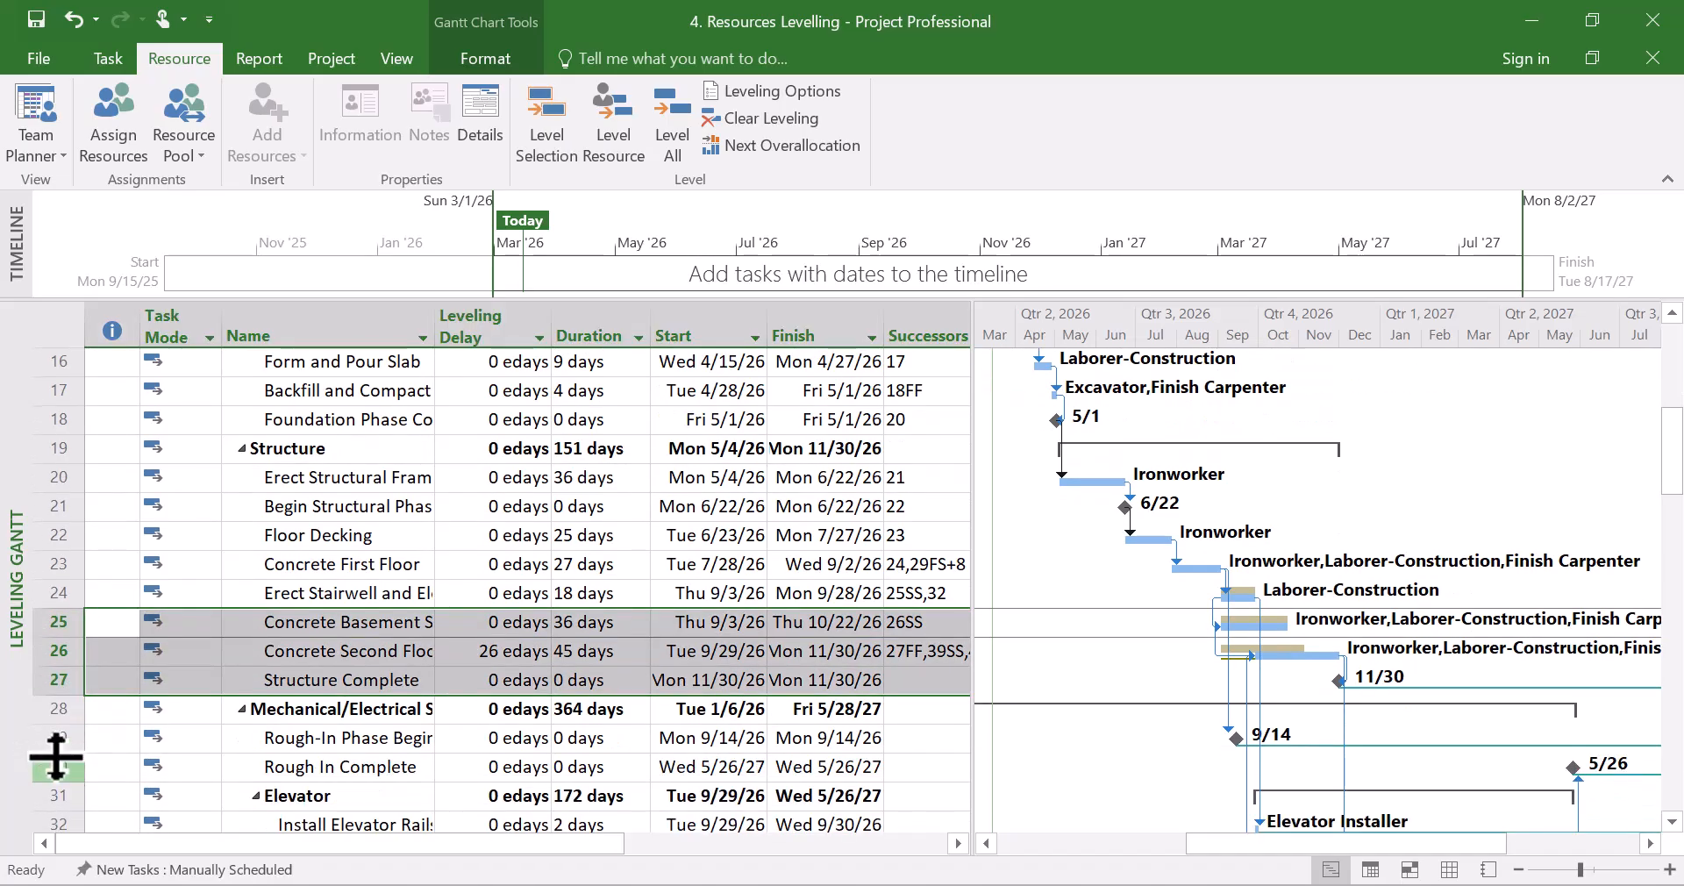
Find the two flagged heat pump technical data tasks and inspect their resource assignments in the Task Usage view.
{"action": "scroll", "coordinate": [57, 756], "scroll_direction": "up", "scroll_amount": 5}
{"action": "scroll", "coordinate": [57, 752], "scroll_direction": "up", "scroll_amount": 1}
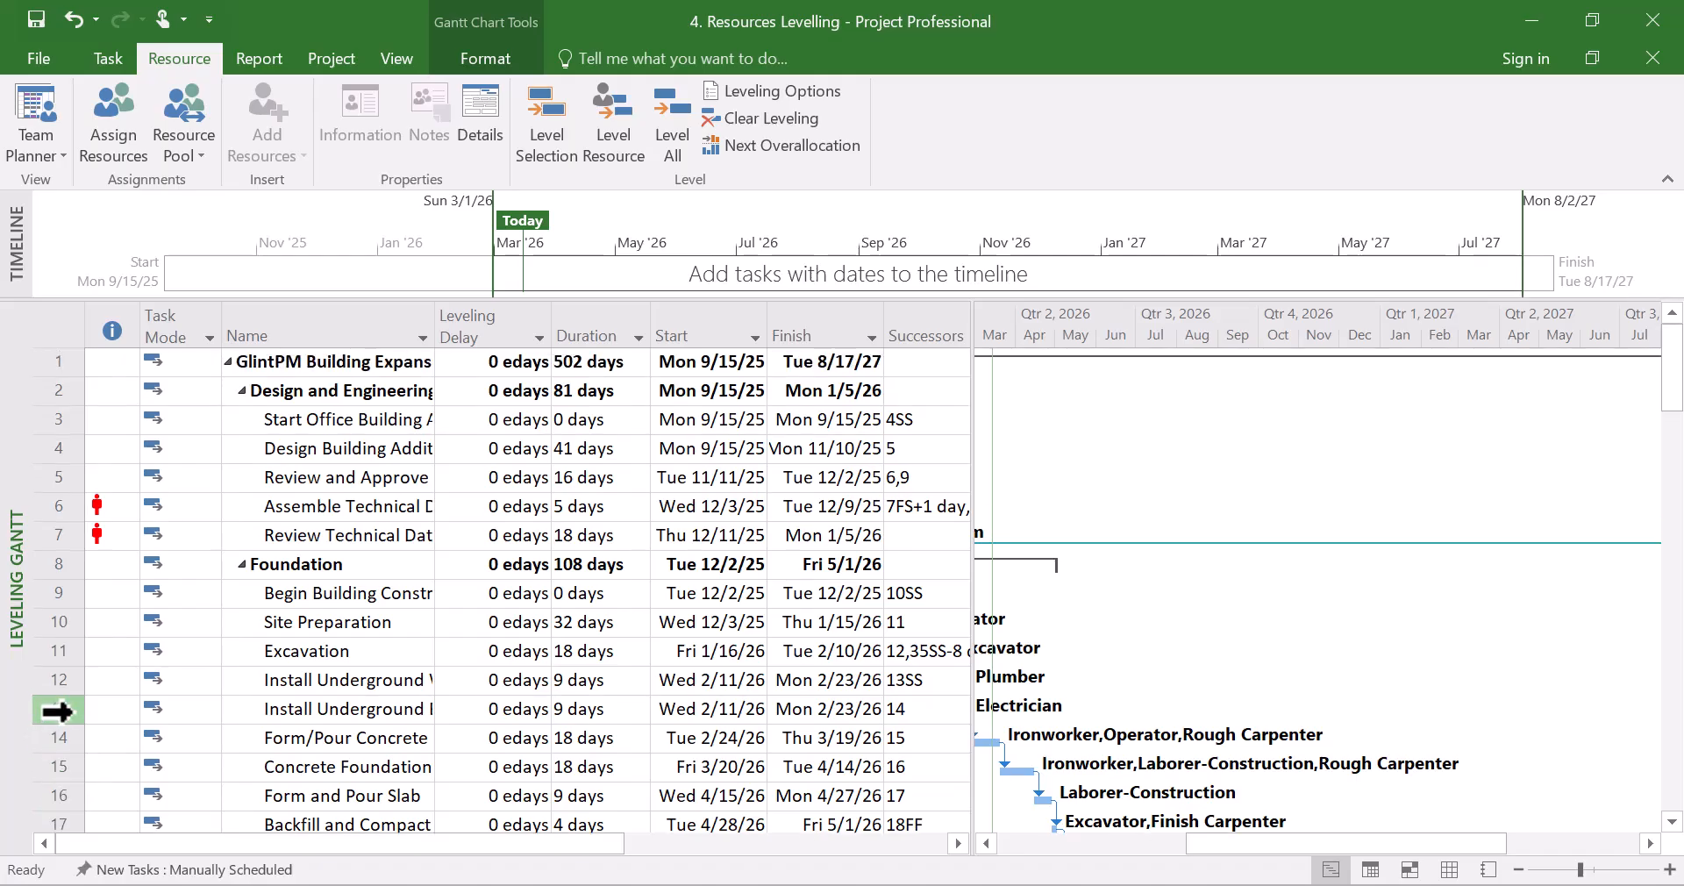
{"action": "left_click", "coordinate": [42, 507]}
{"action": "left_click_drag", "start_coordinate": [42, 508], "coordinate": [32, 536]}
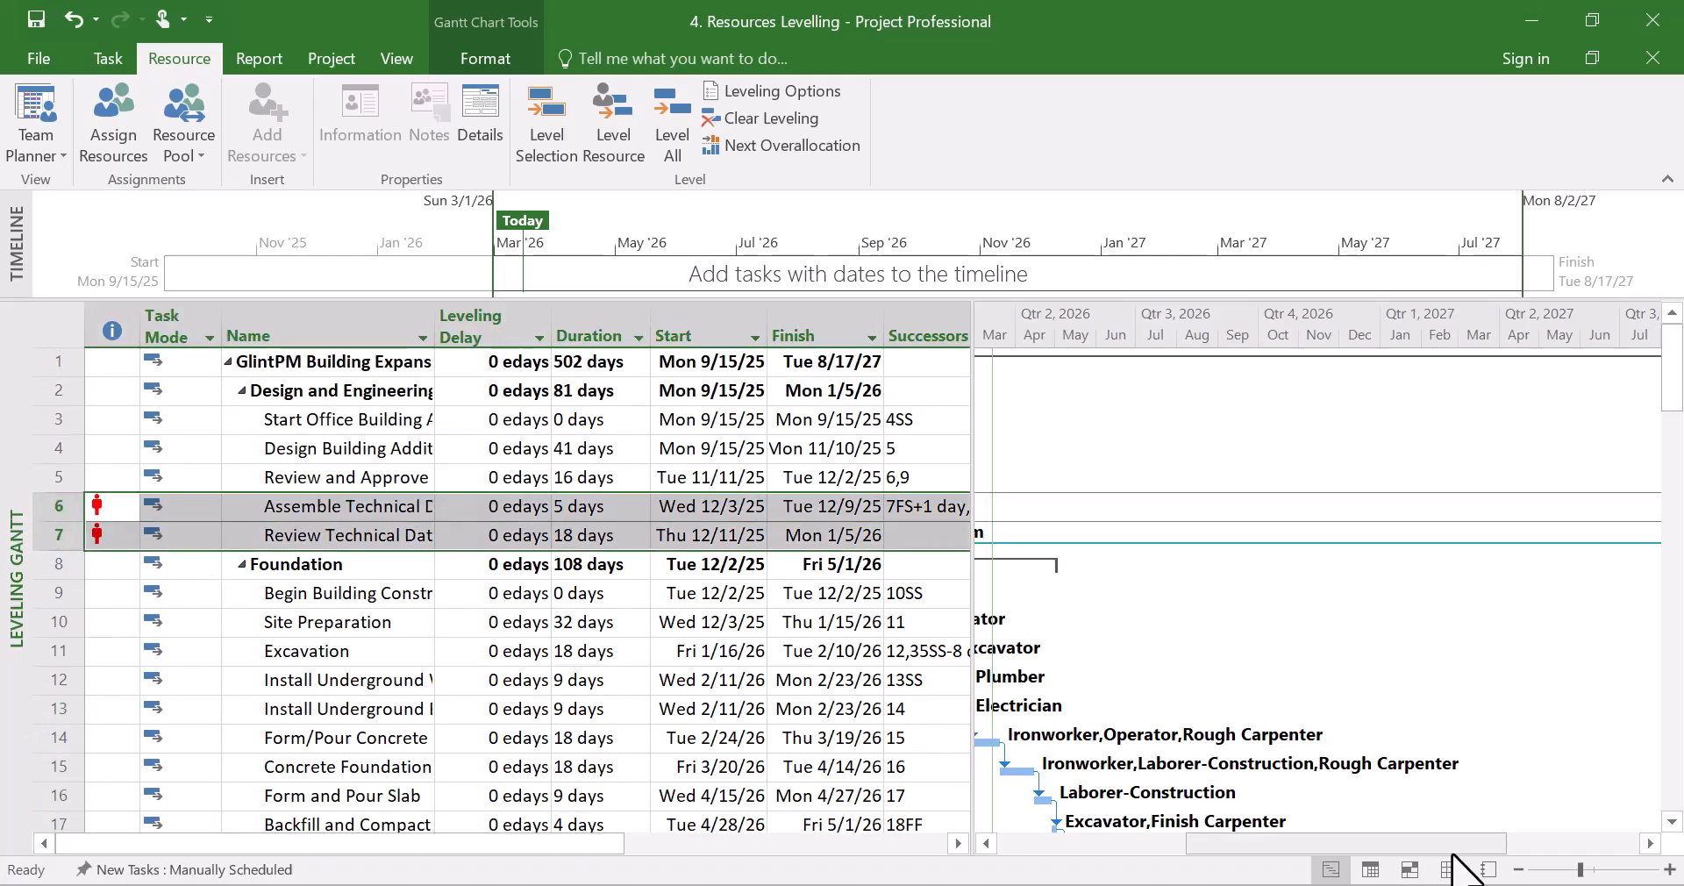
{"action": "left_click", "coordinate": [1369, 868]}
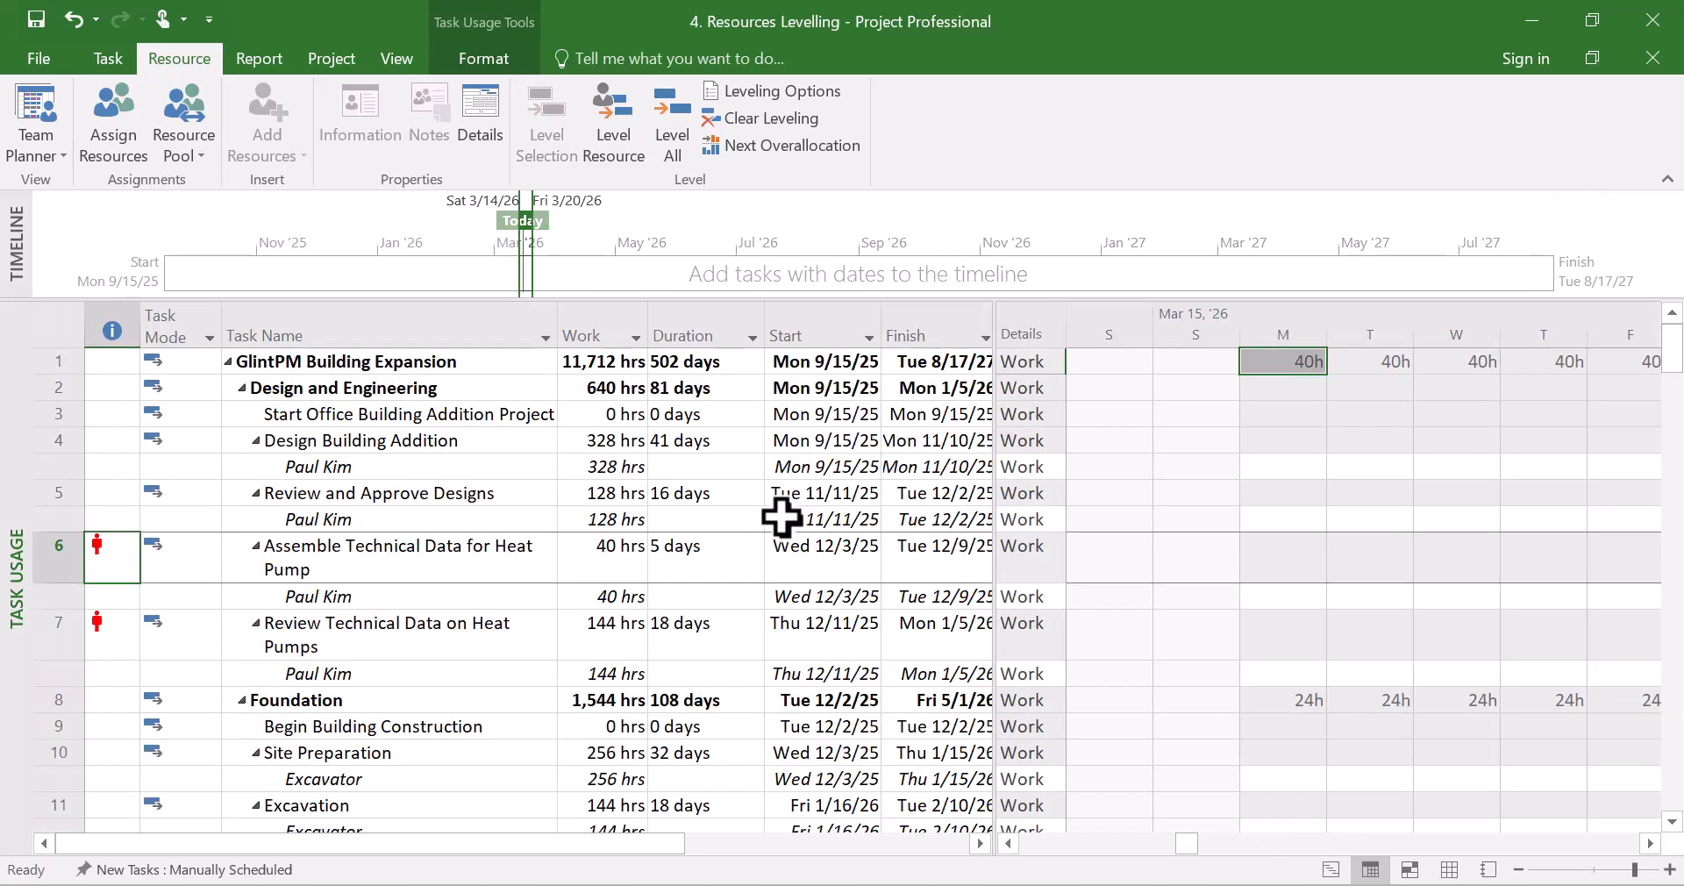
{"action": "left_click_drag", "start_coordinate": [34, 545], "coordinate": [14, 631]}
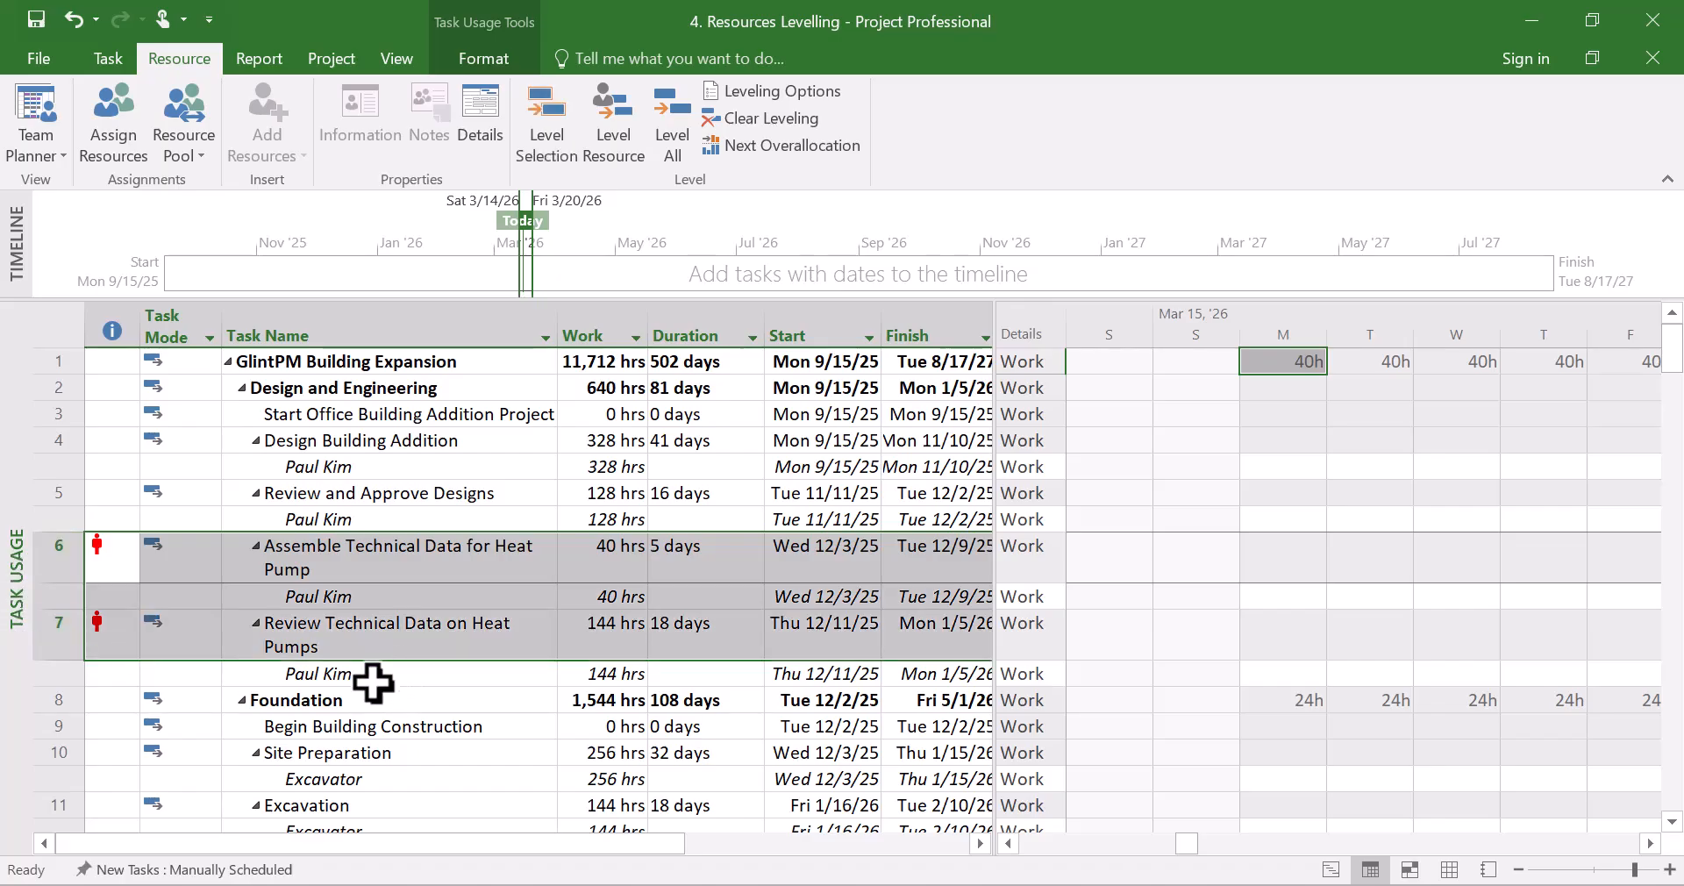
{"action": "left_click", "coordinate": [225, 683]}
{"action": "left_click_drag", "start_coordinate": [53, 556], "coordinate": [34, 664]}
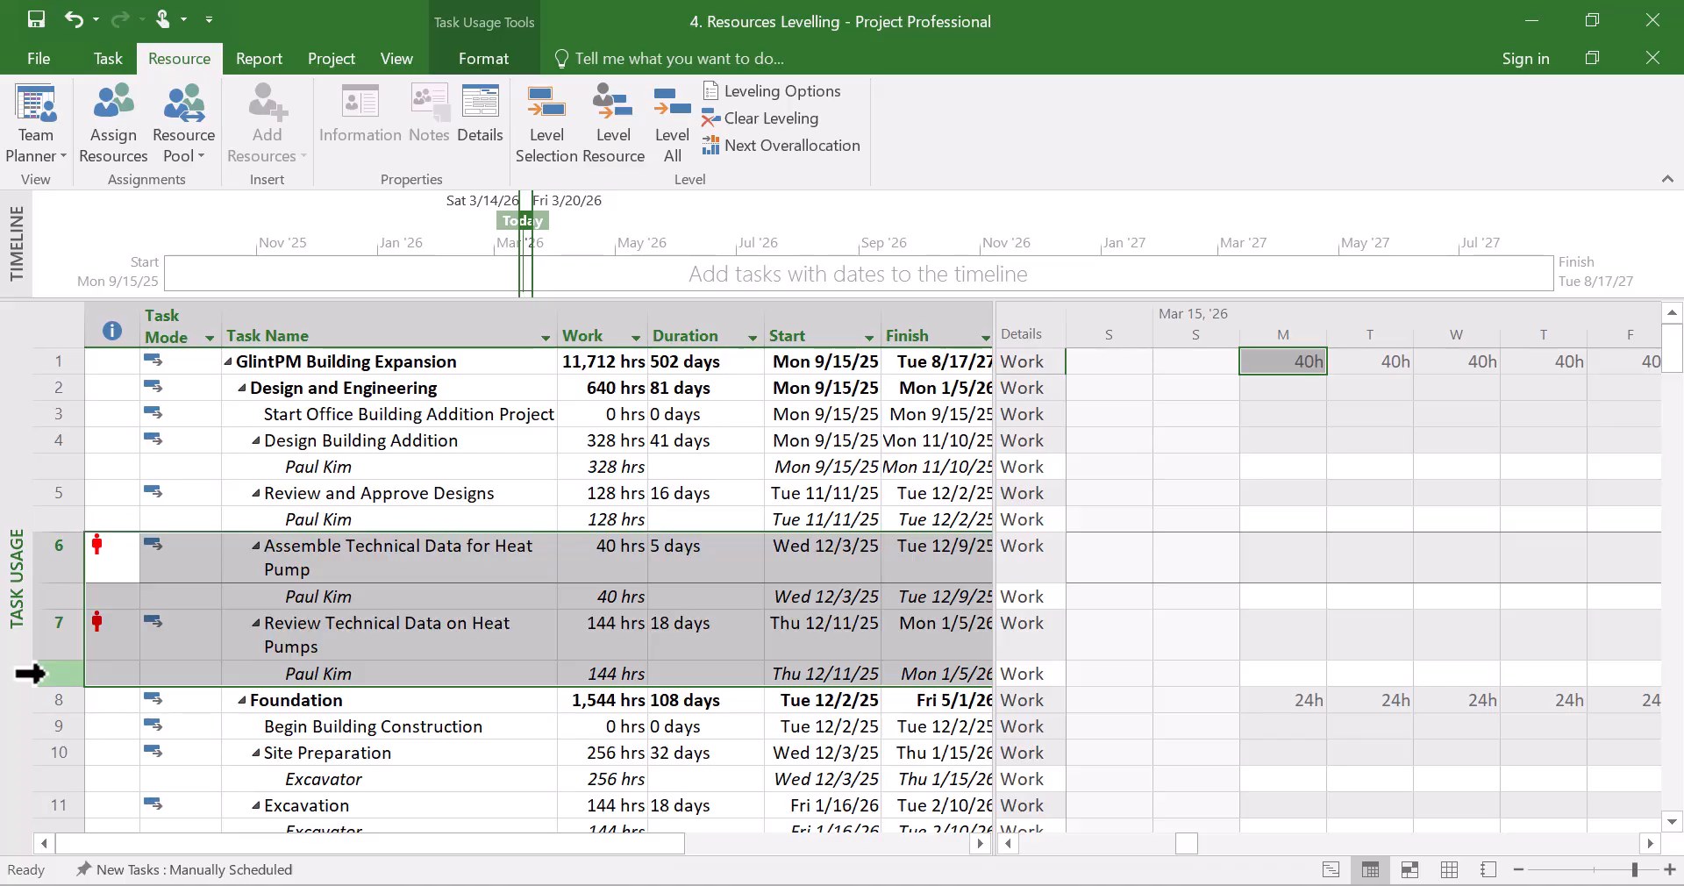
Check the heat pump tasks' assigned resource in the Resource Sheet, and return to tasks 6 and 7 in Task Usage.
{"action": "left_click", "coordinate": [1450, 869]}
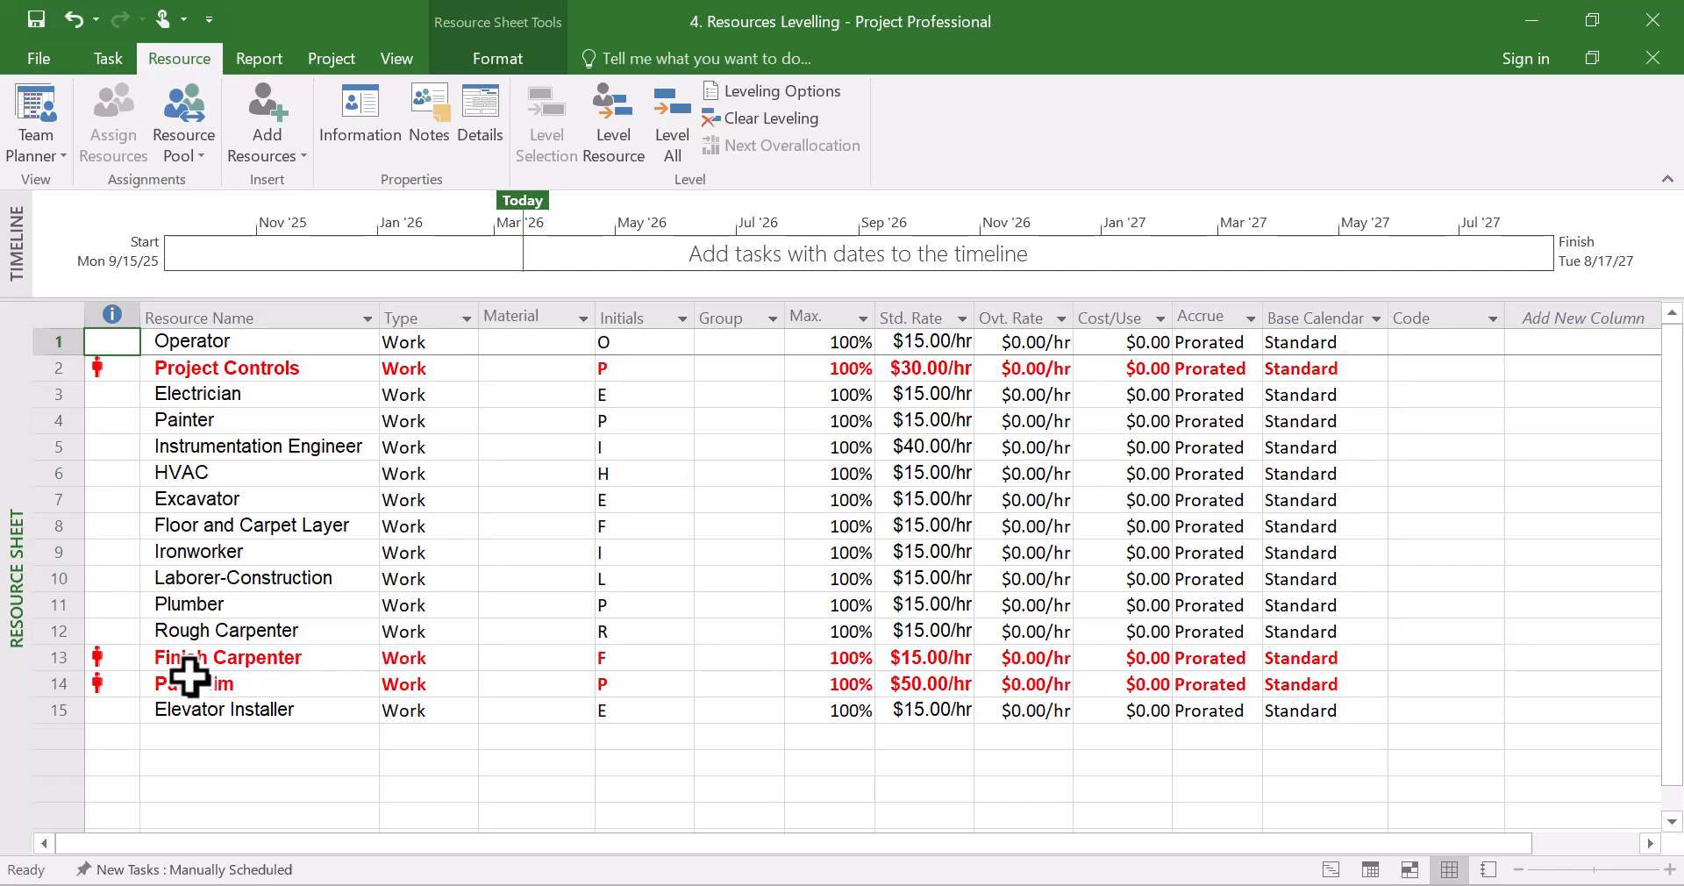
{"action": "left_click", "coordinate": [39, 683]}
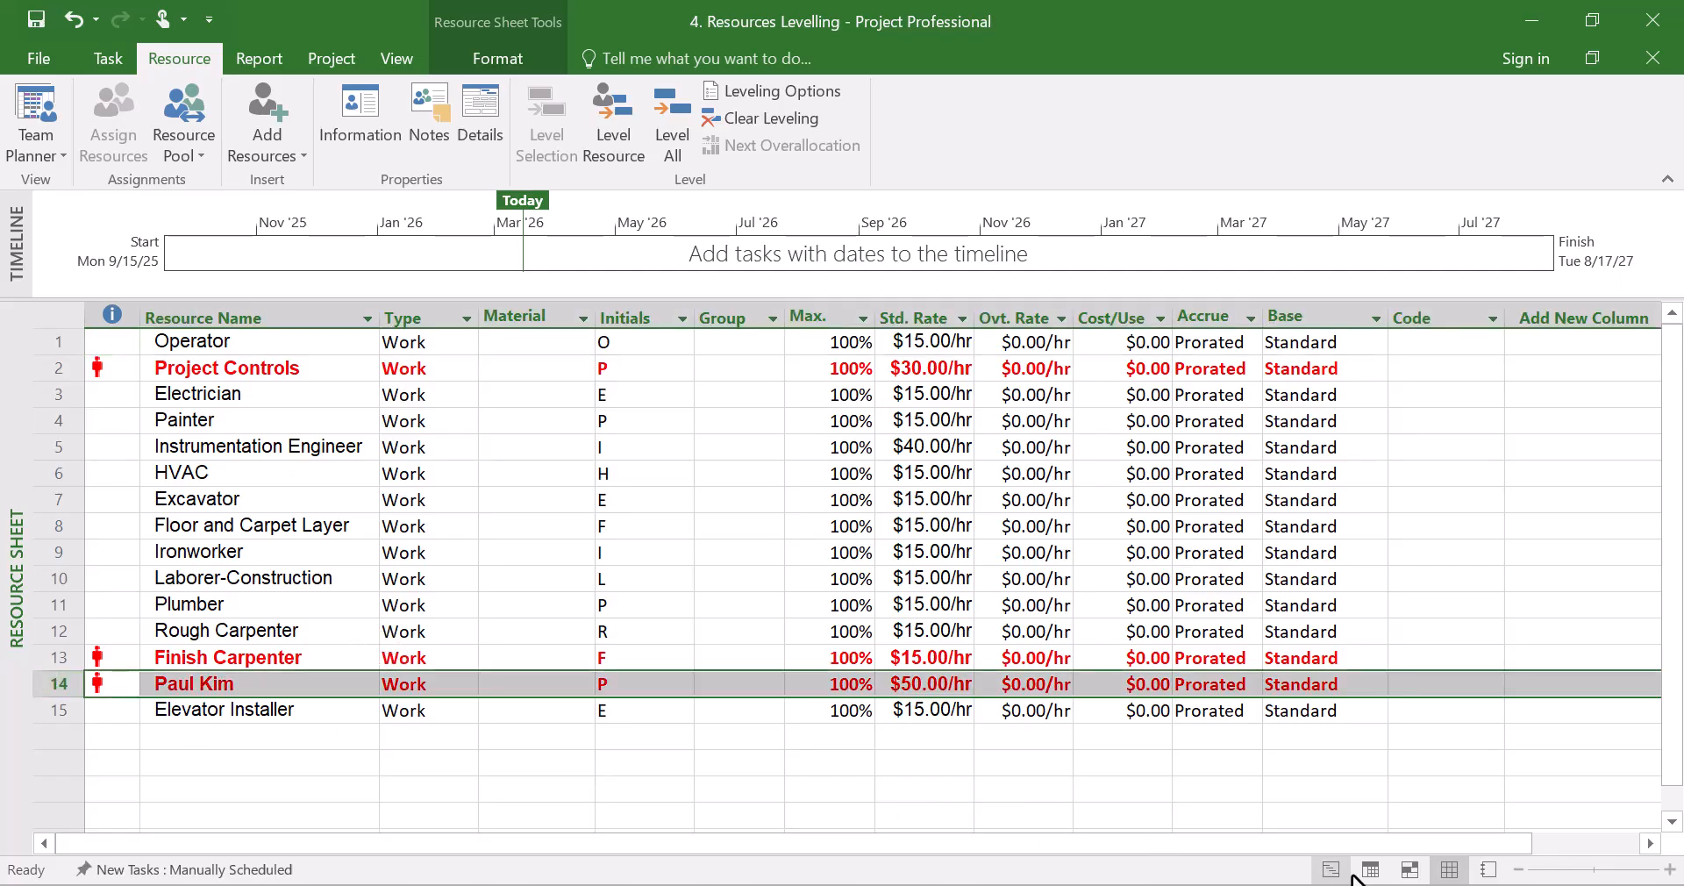
{"action": "left_click", "coordinate": [1371, 869]}
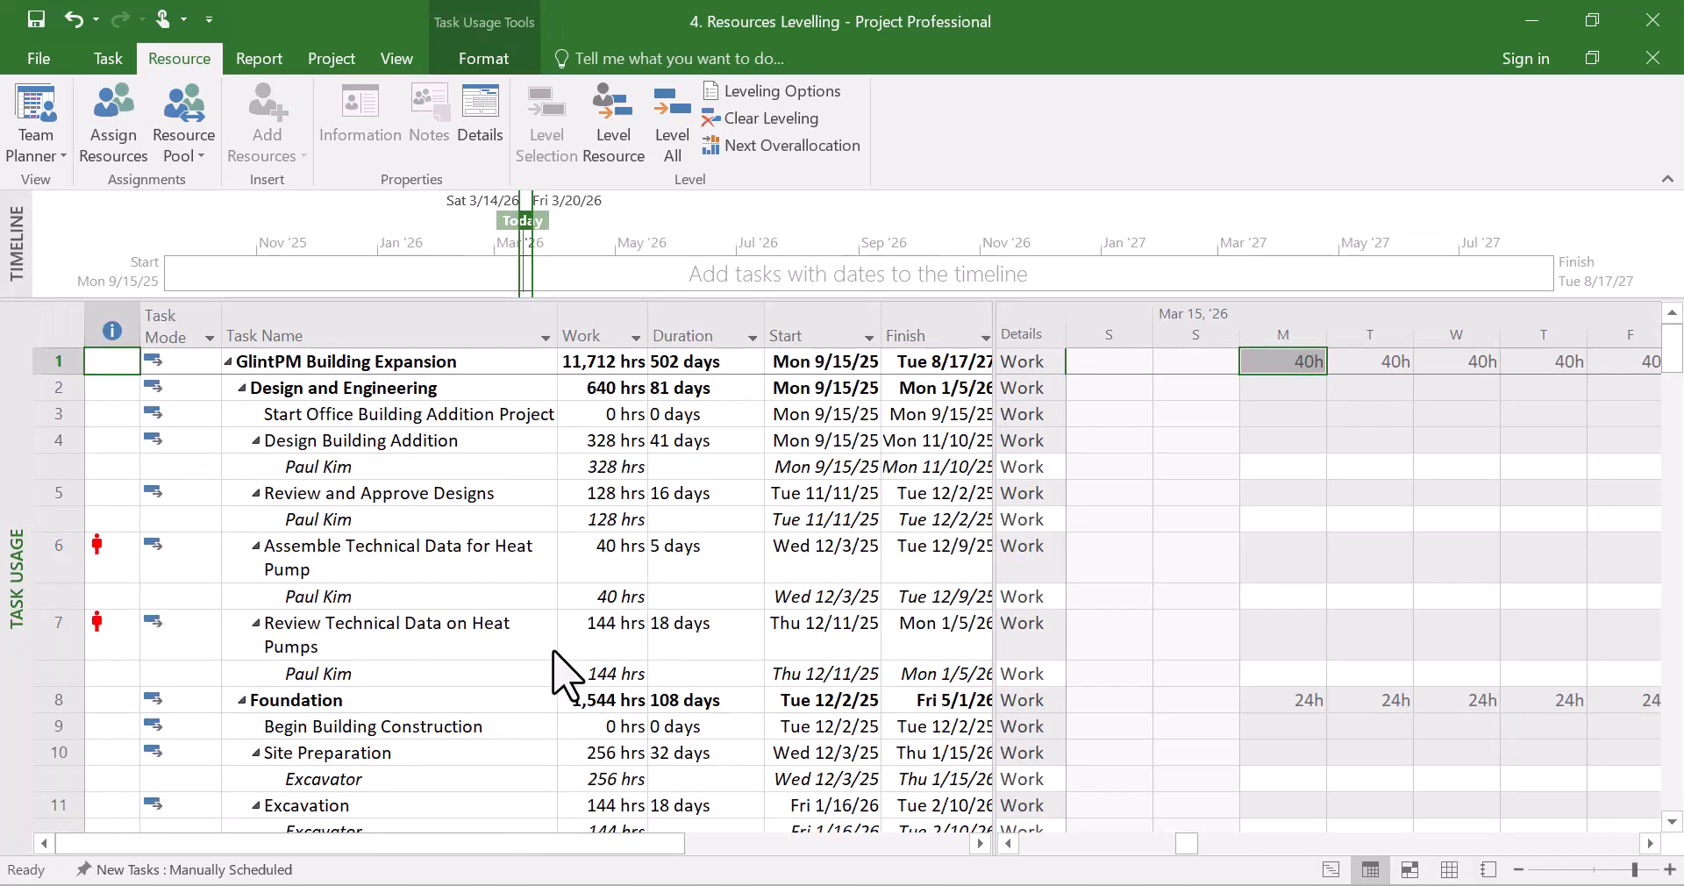
{"action": "left_click", "coordinate": [44, 548]}
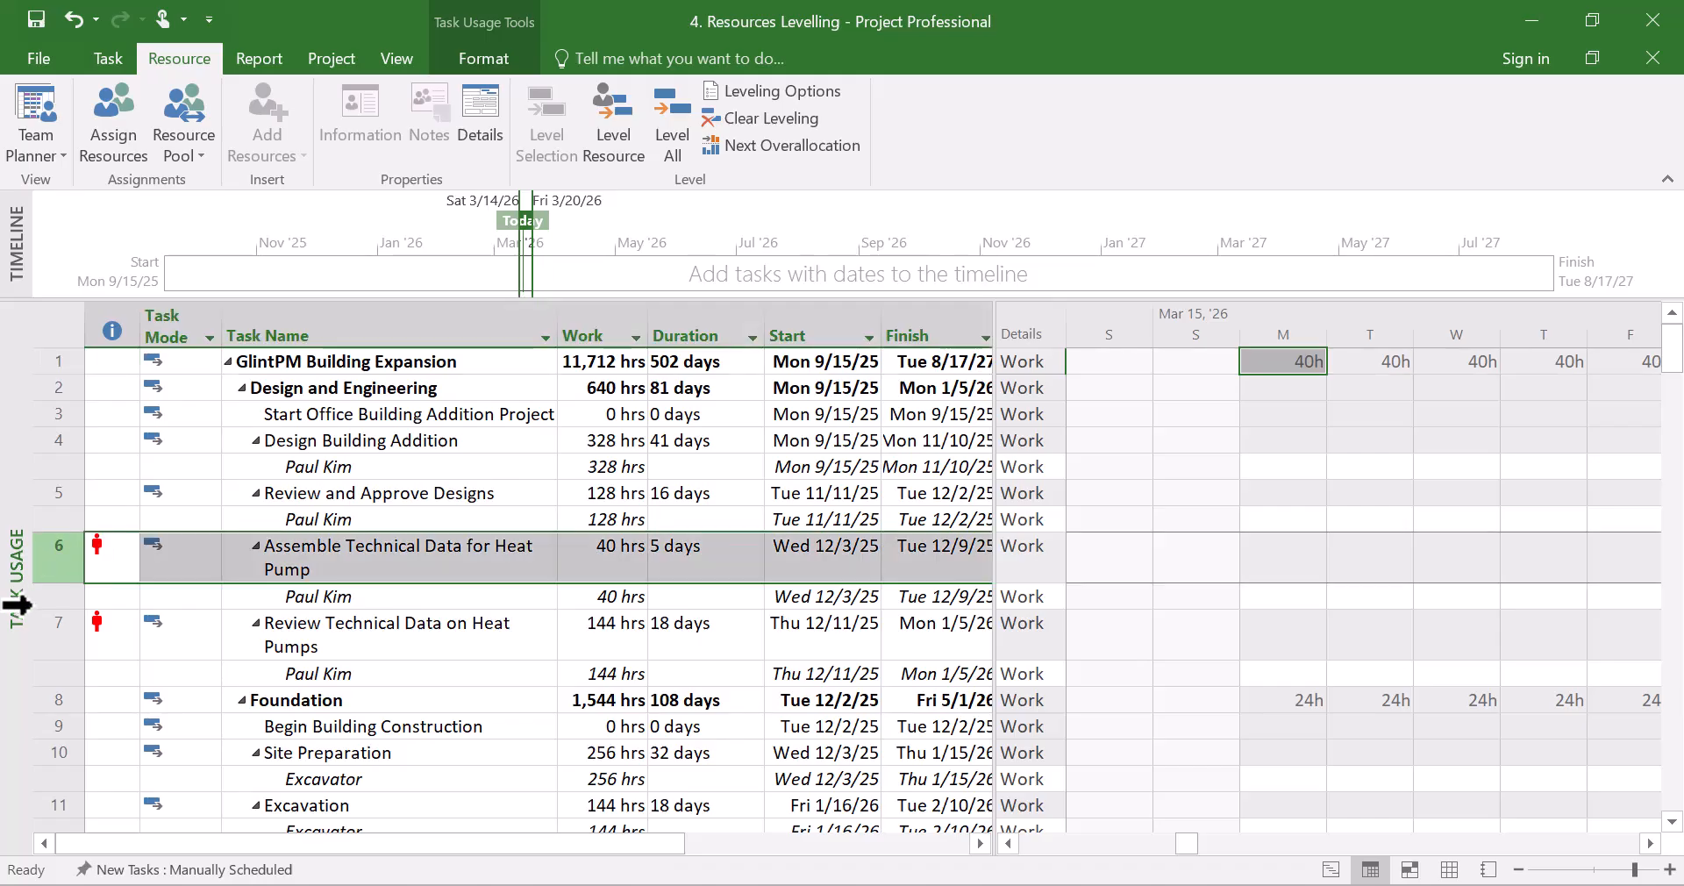
{"action": "left_click", "coordinate": [14, 624], "text": "shift"}
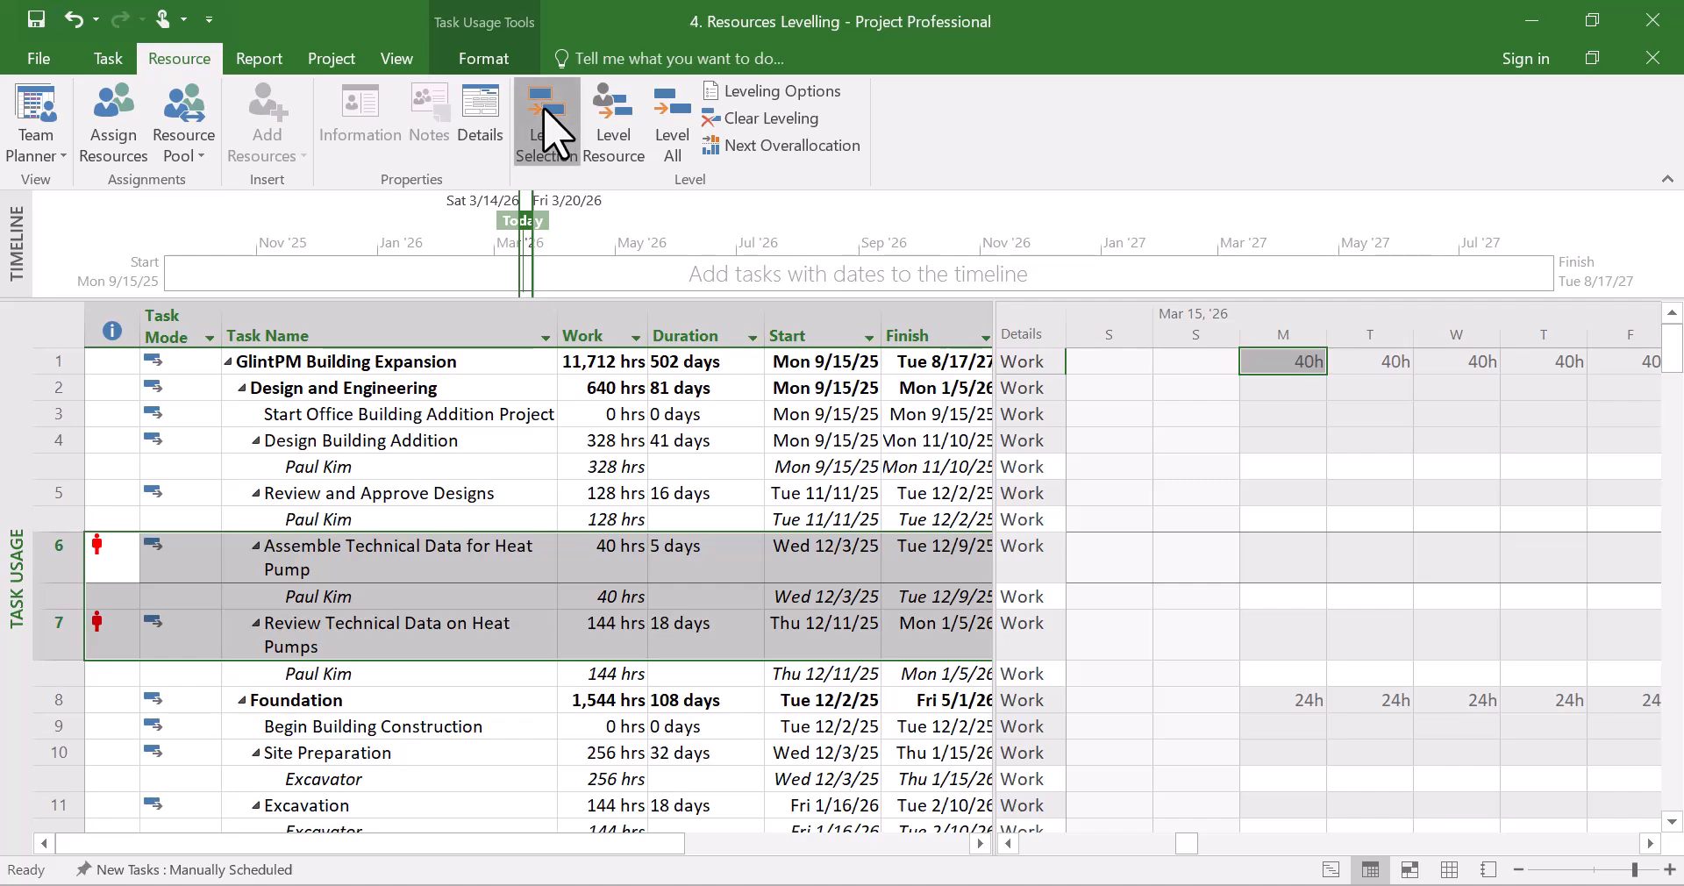
{"action": "left_click", "coordinate": [532, 728]}
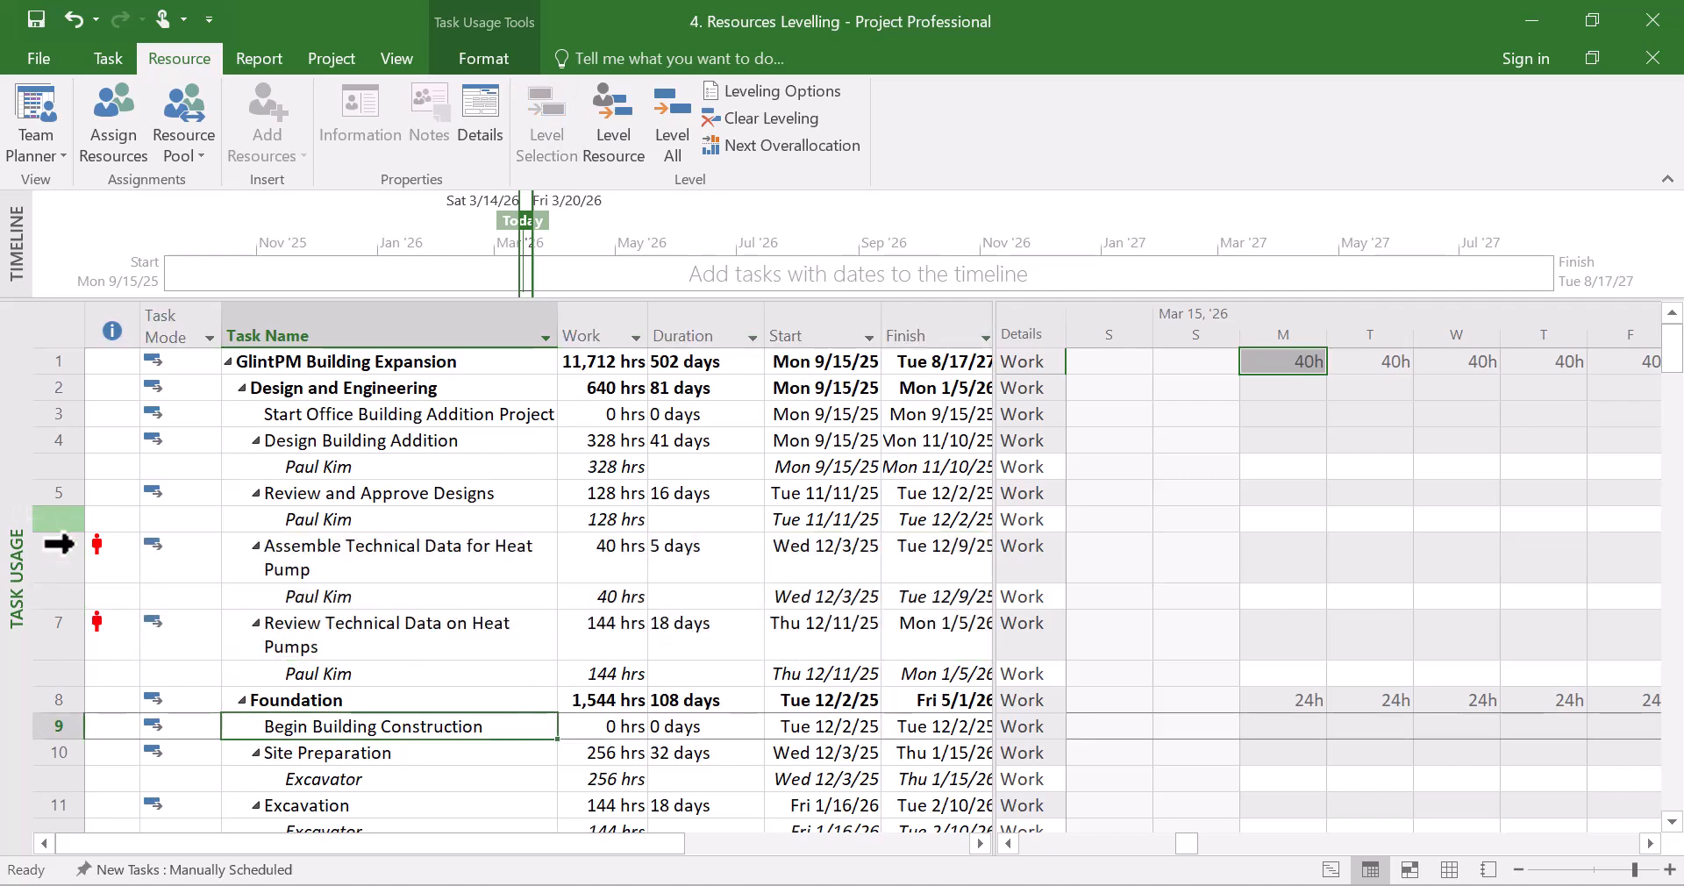
{"action": "left_click_drag", "start_coordinate": [54, 547], "coordinate": [32, 616]}
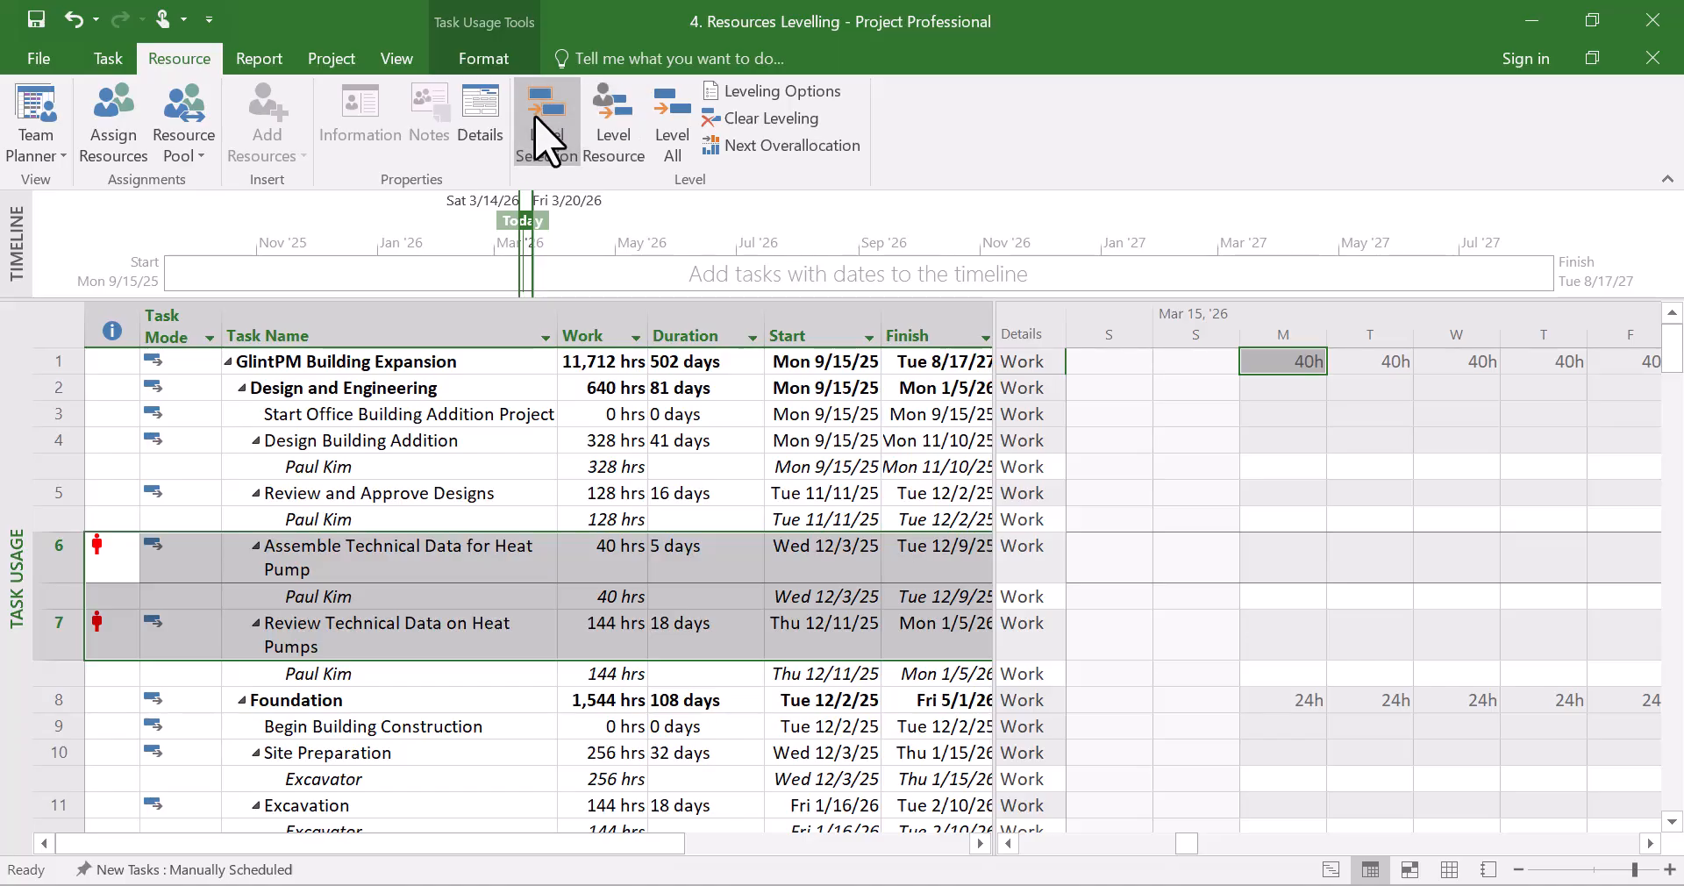
Try to level the selection of Assemble Technical Data for Heat Pump and Review Technical Data on Heat Pumps in the Gantt Chart.
{"action": "left_click", "coordinate": [1329, 868]}
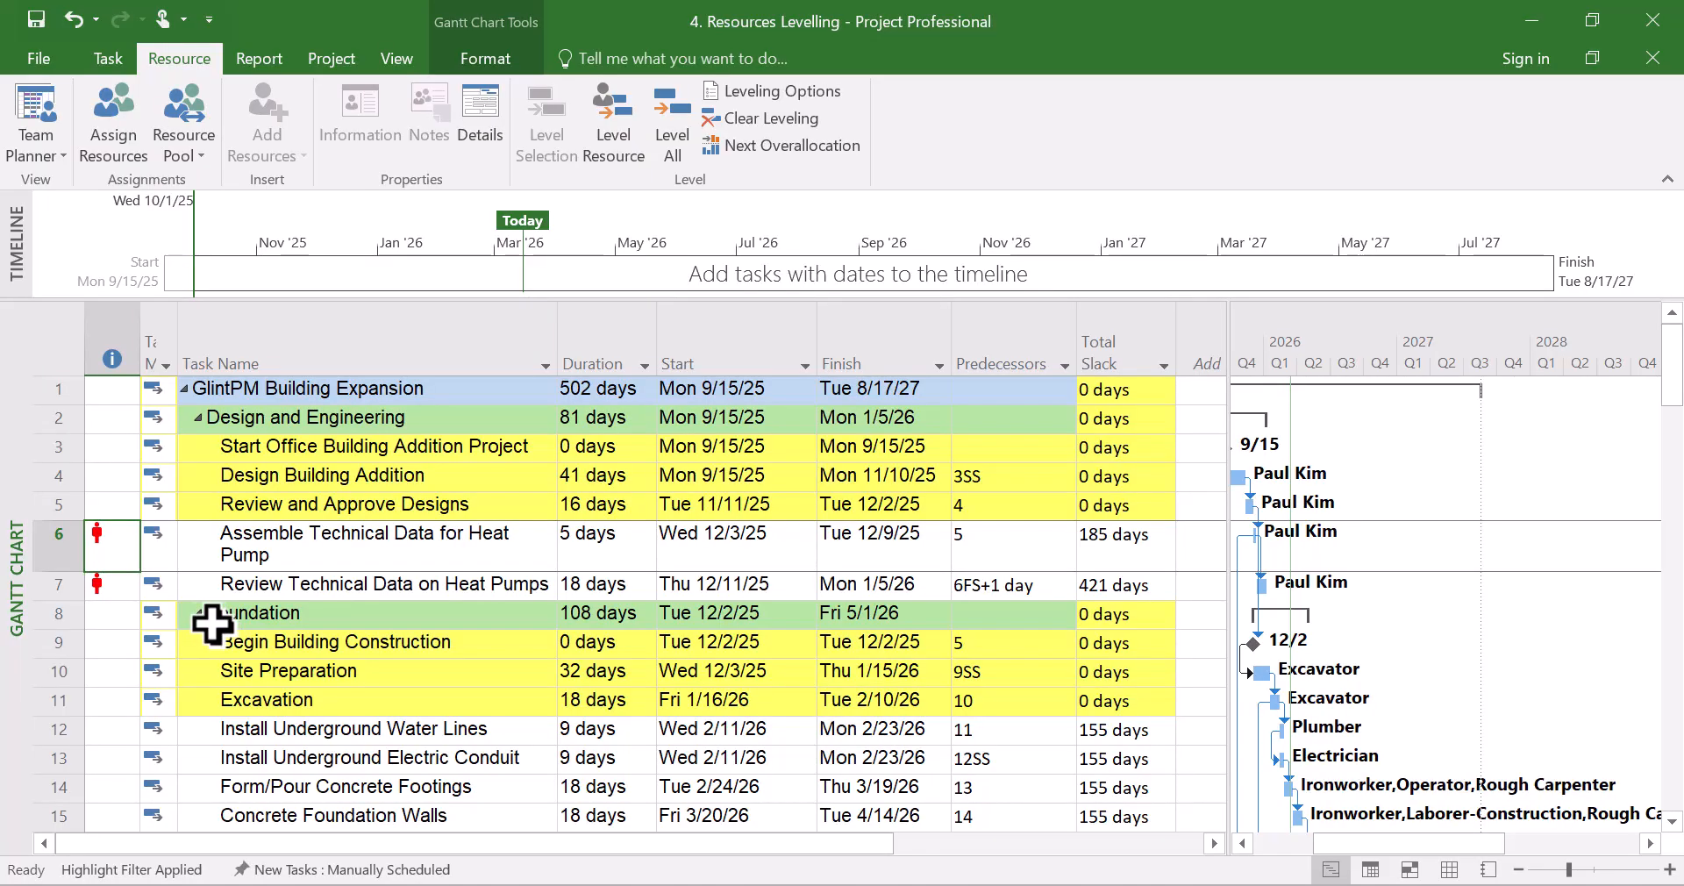
{"action": "left_click_drag", "start_coordinate": [45, 536], "coordinate": [30, 589]}
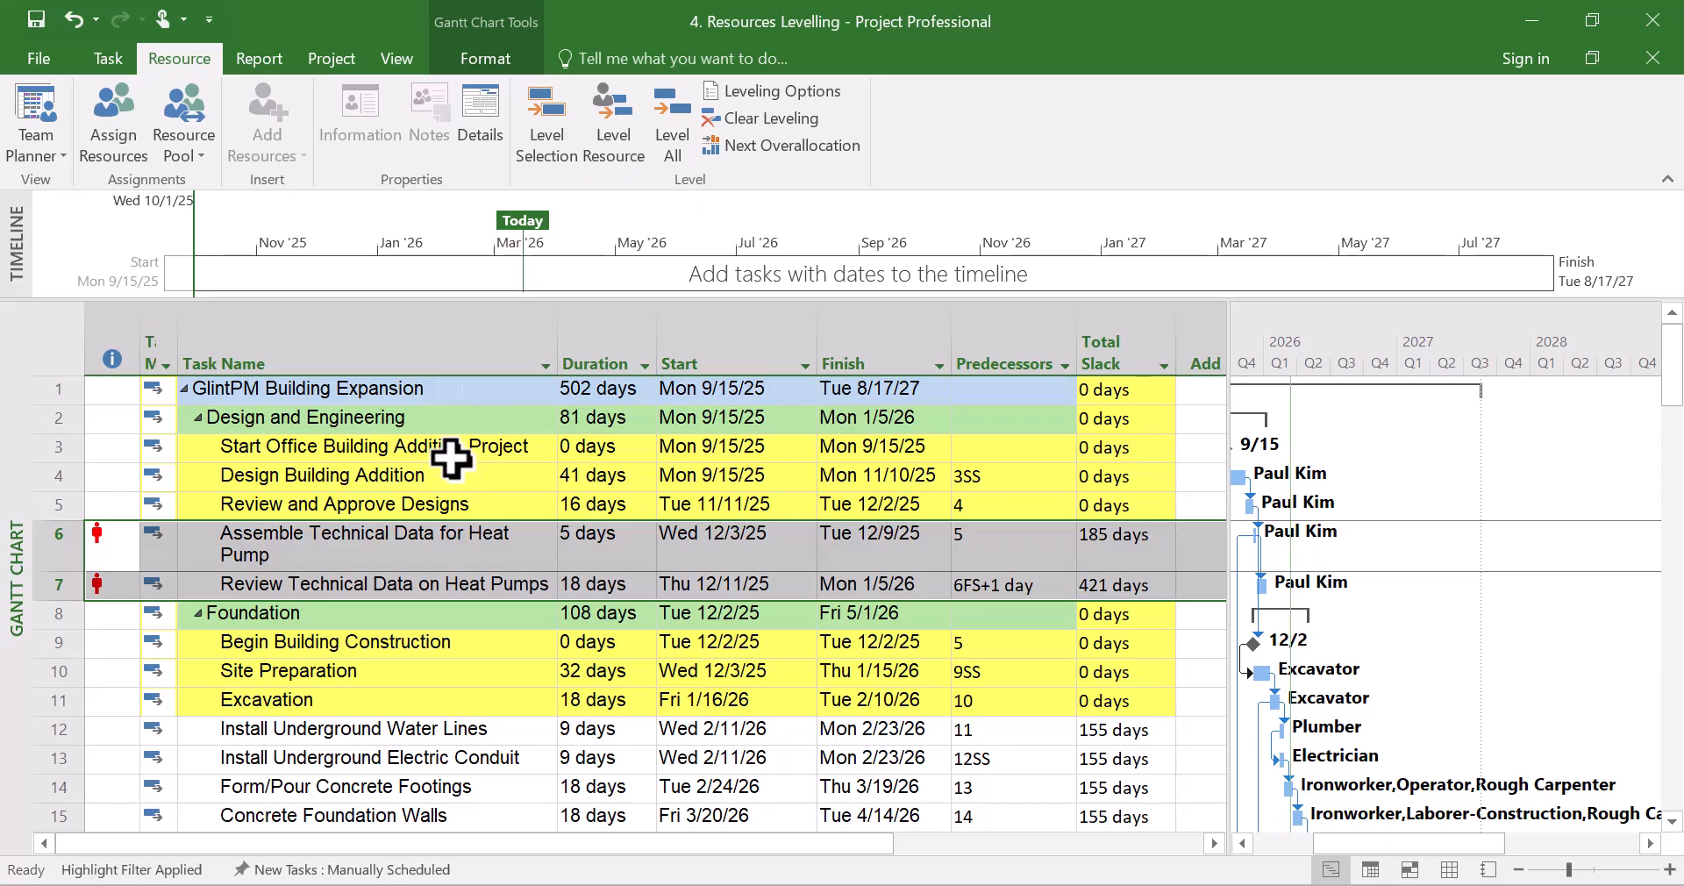
{"action": "left_click", "coordinate": [548, 131]}
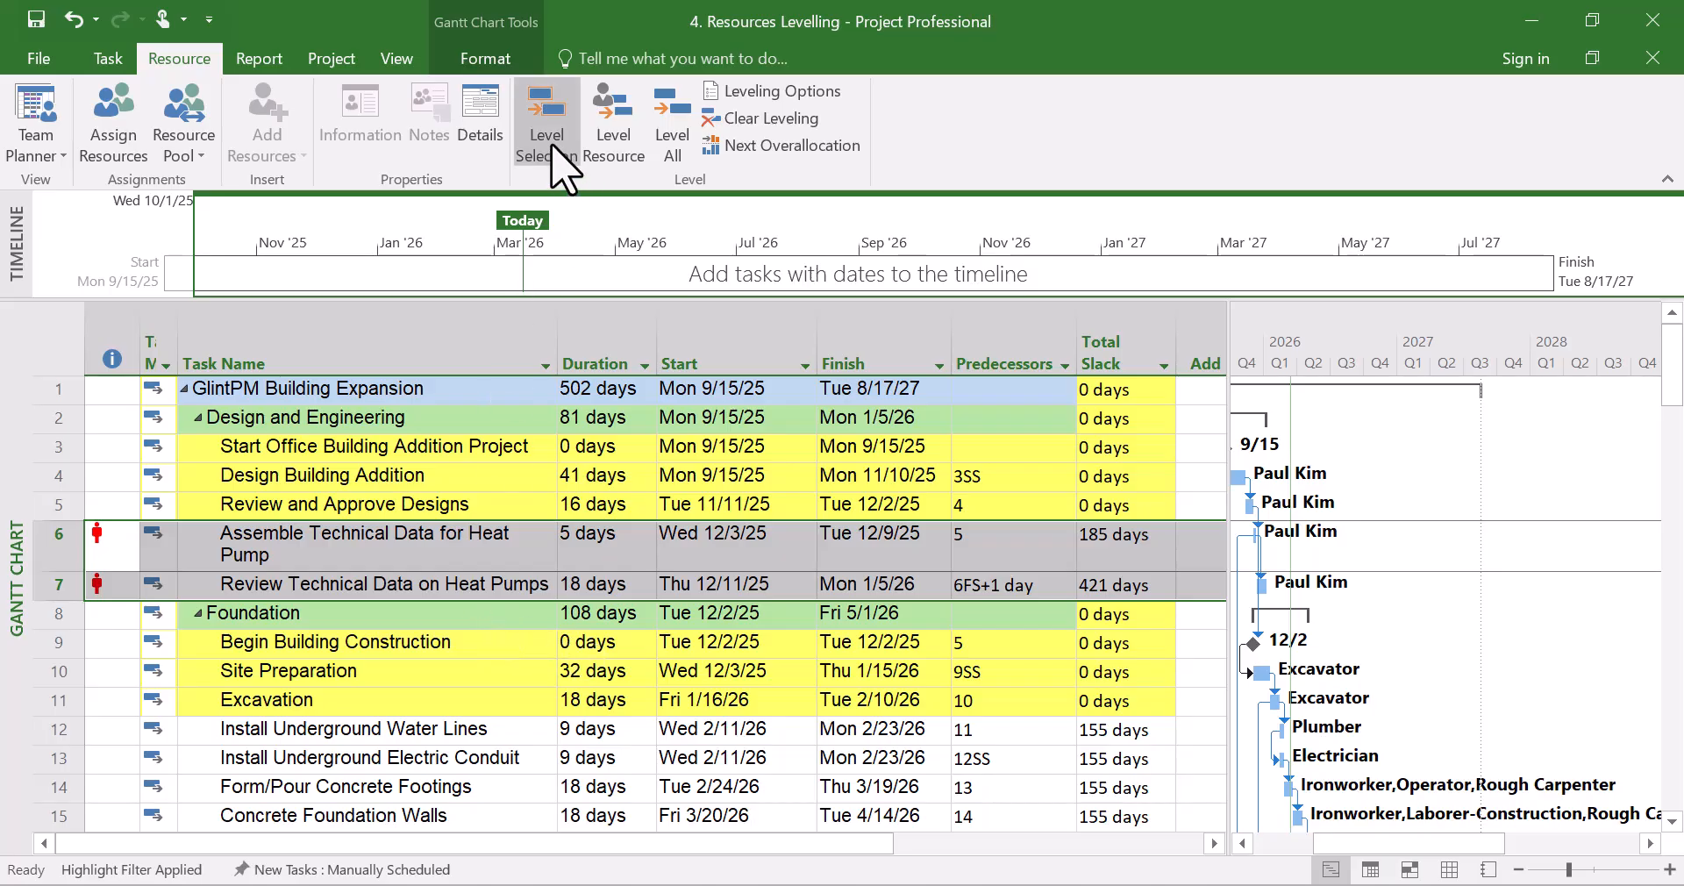
{"action": "left_click", "coordinate": [598, 547]}
{"action": "left_click", "coordinate": [406, 547]}
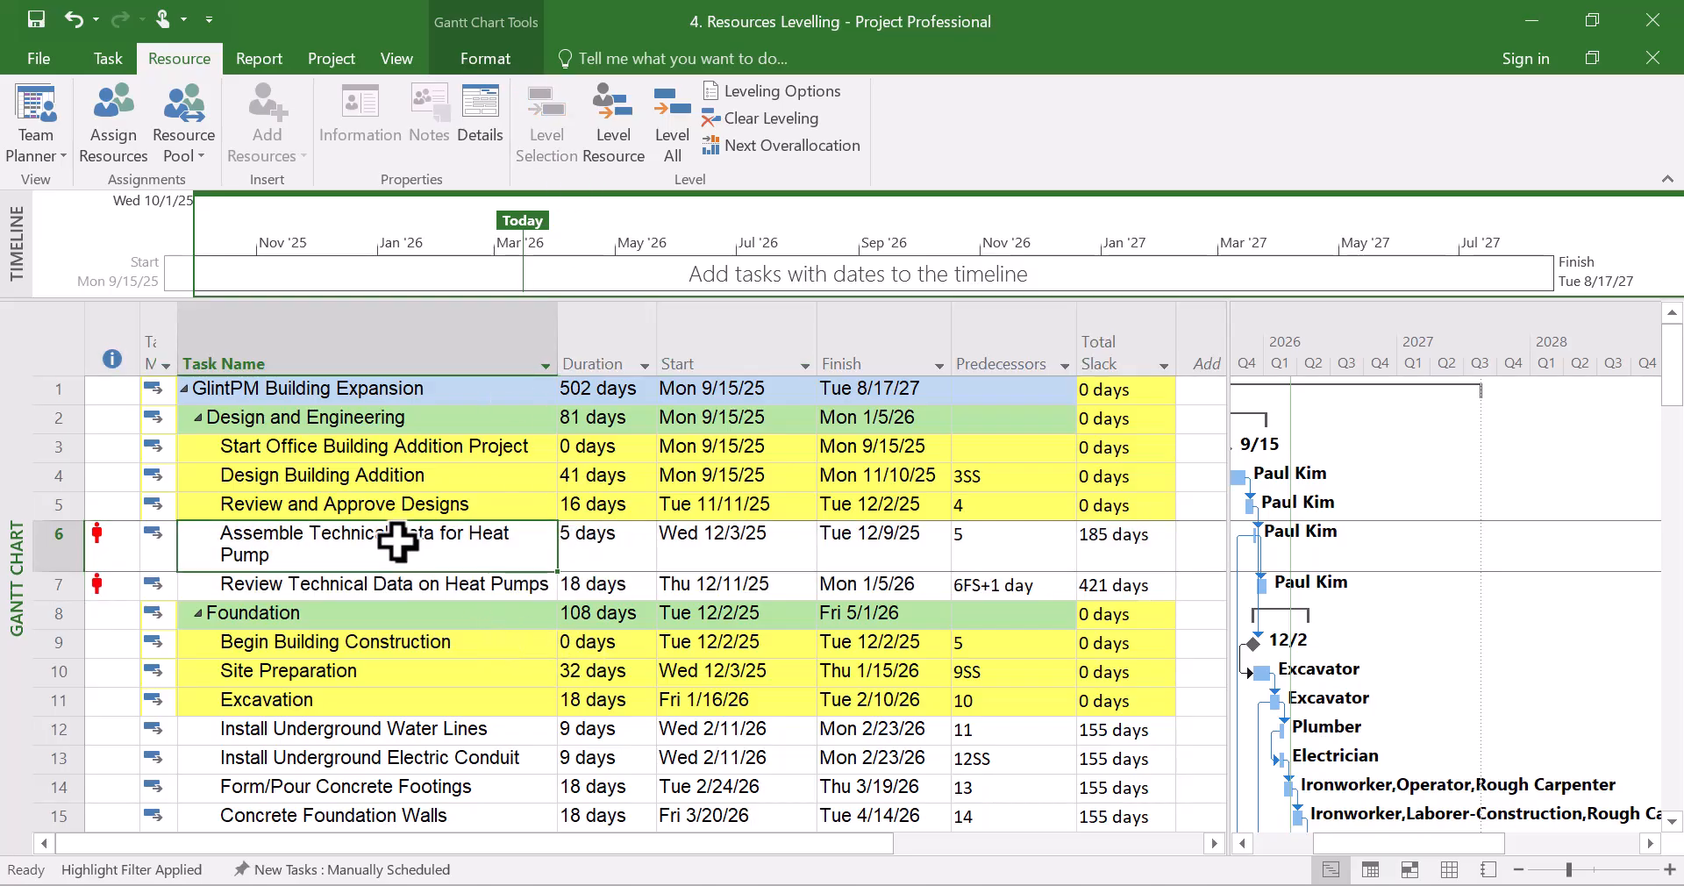
{"action": "left_click_drag", "start_coordinate": [32, 536], "coordinate": [32, 578]}
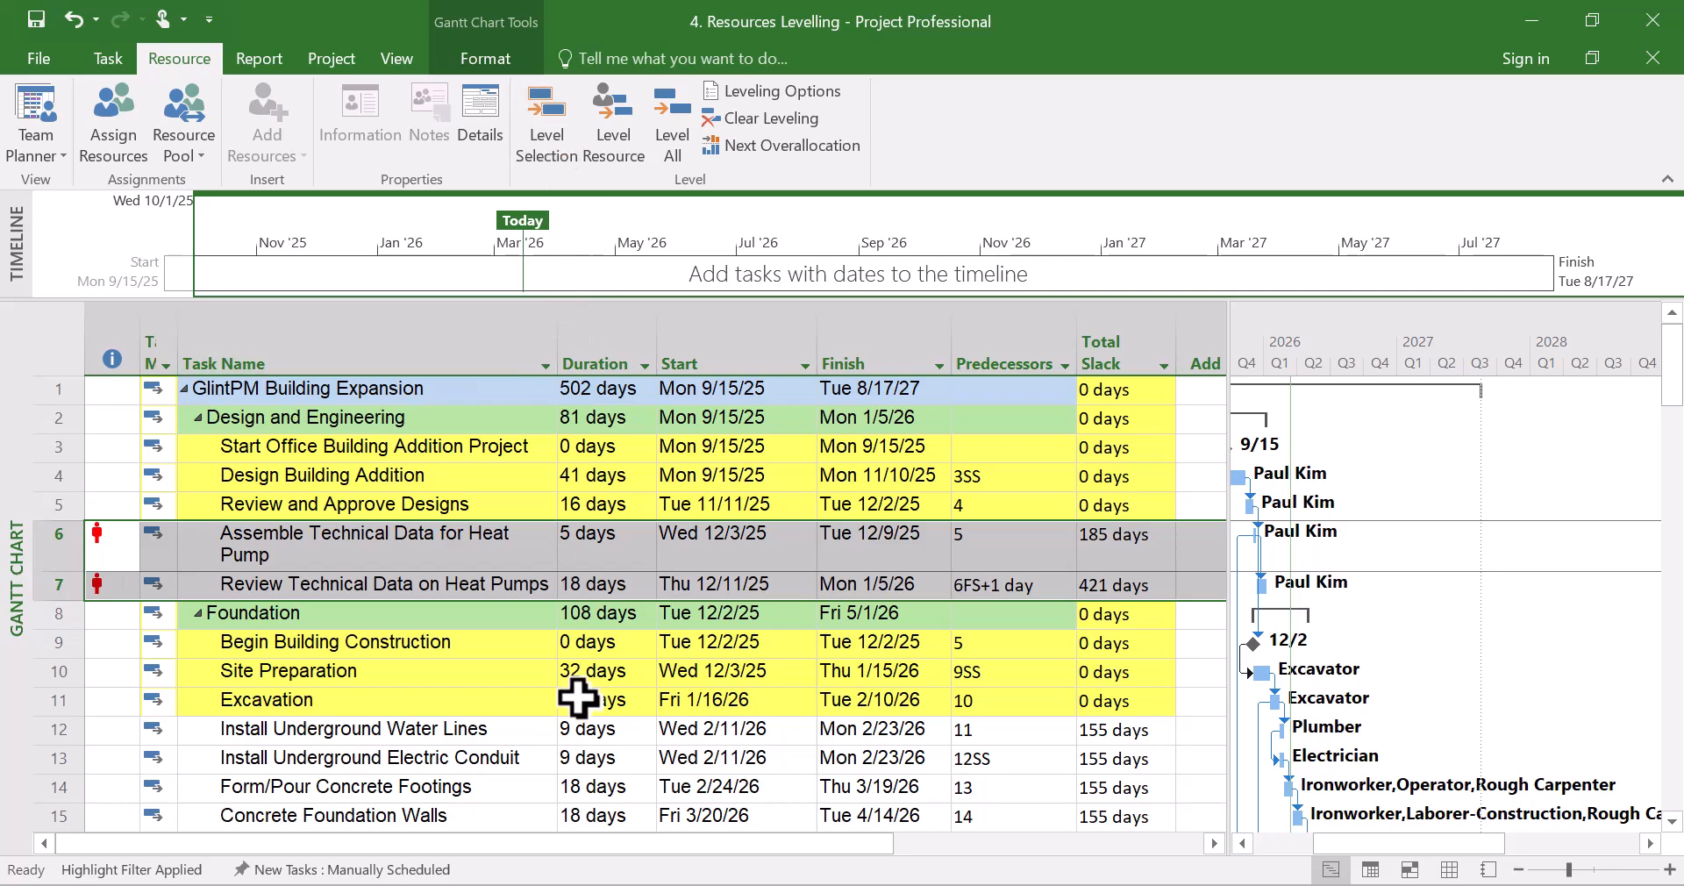
Review the resource leveling options and accept manual, day-by-day leveling of the entire project with ID Only order.
{"action": "left_click", "coordinate": [640, 474]}
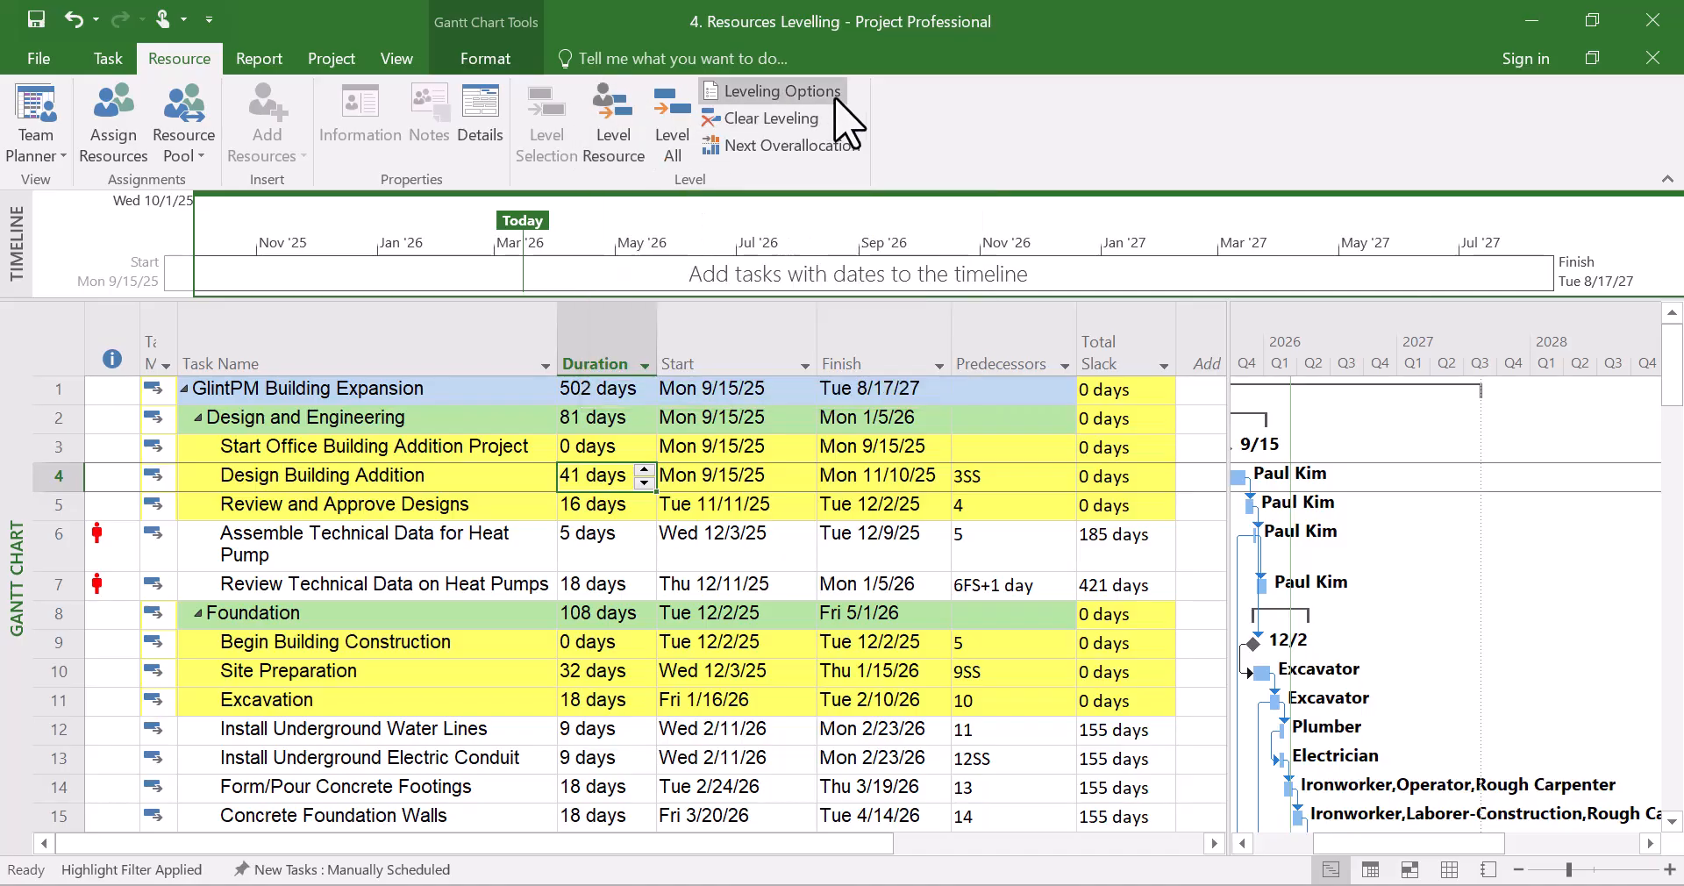
{"action": "left_click", "coordinate": [806, 92]}
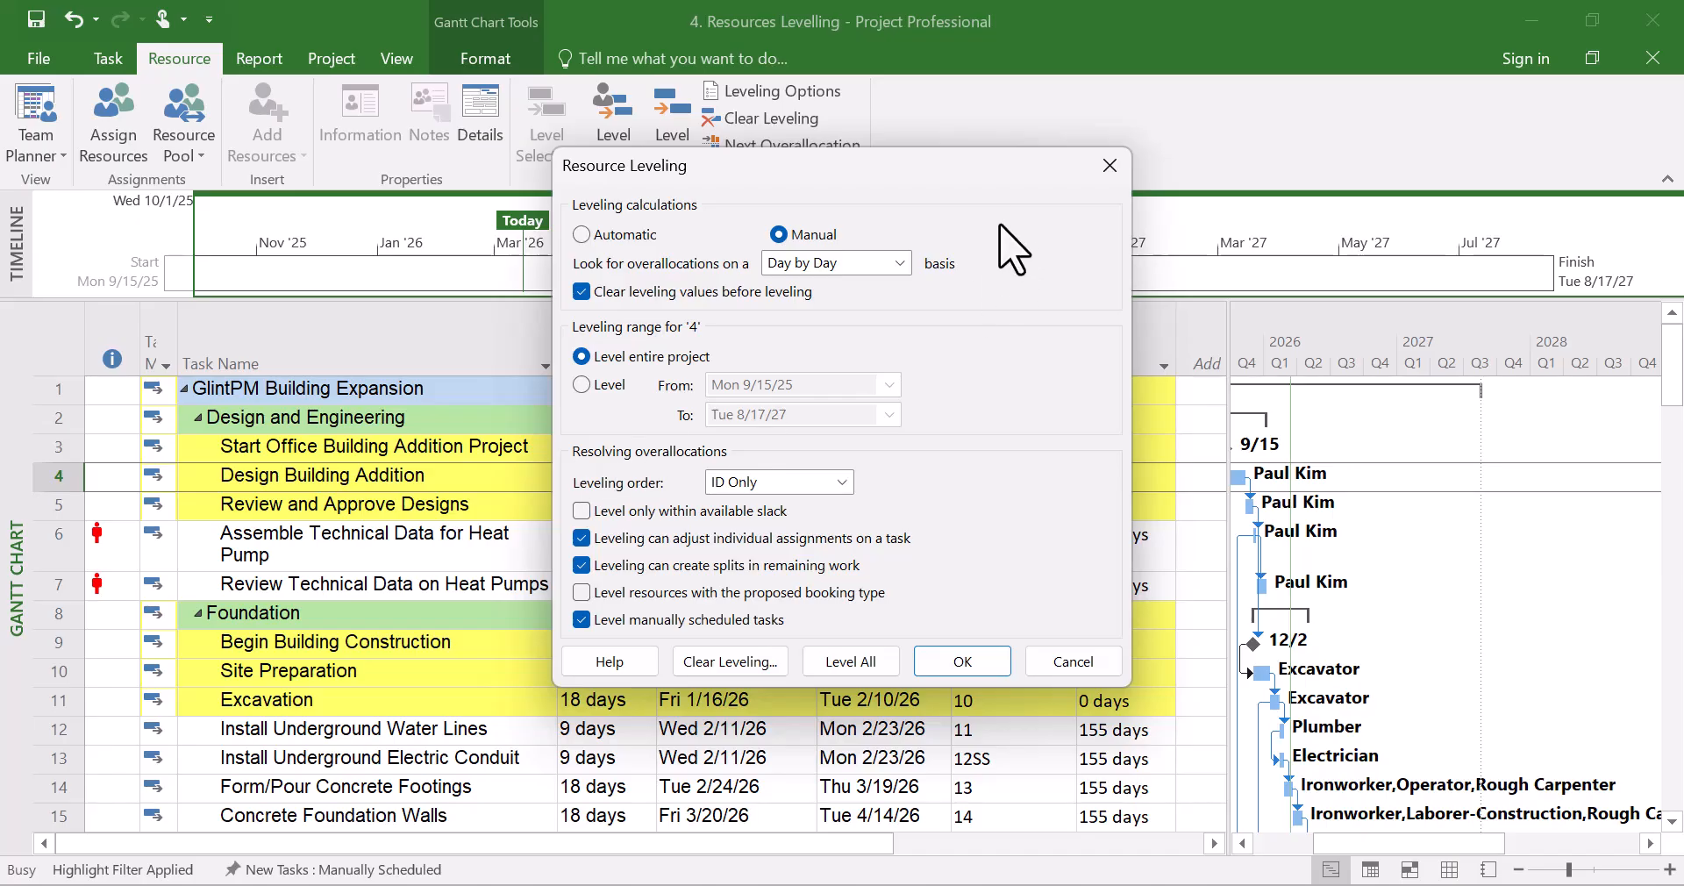
{"action": "left_click", "coordinate": [965, 660]}
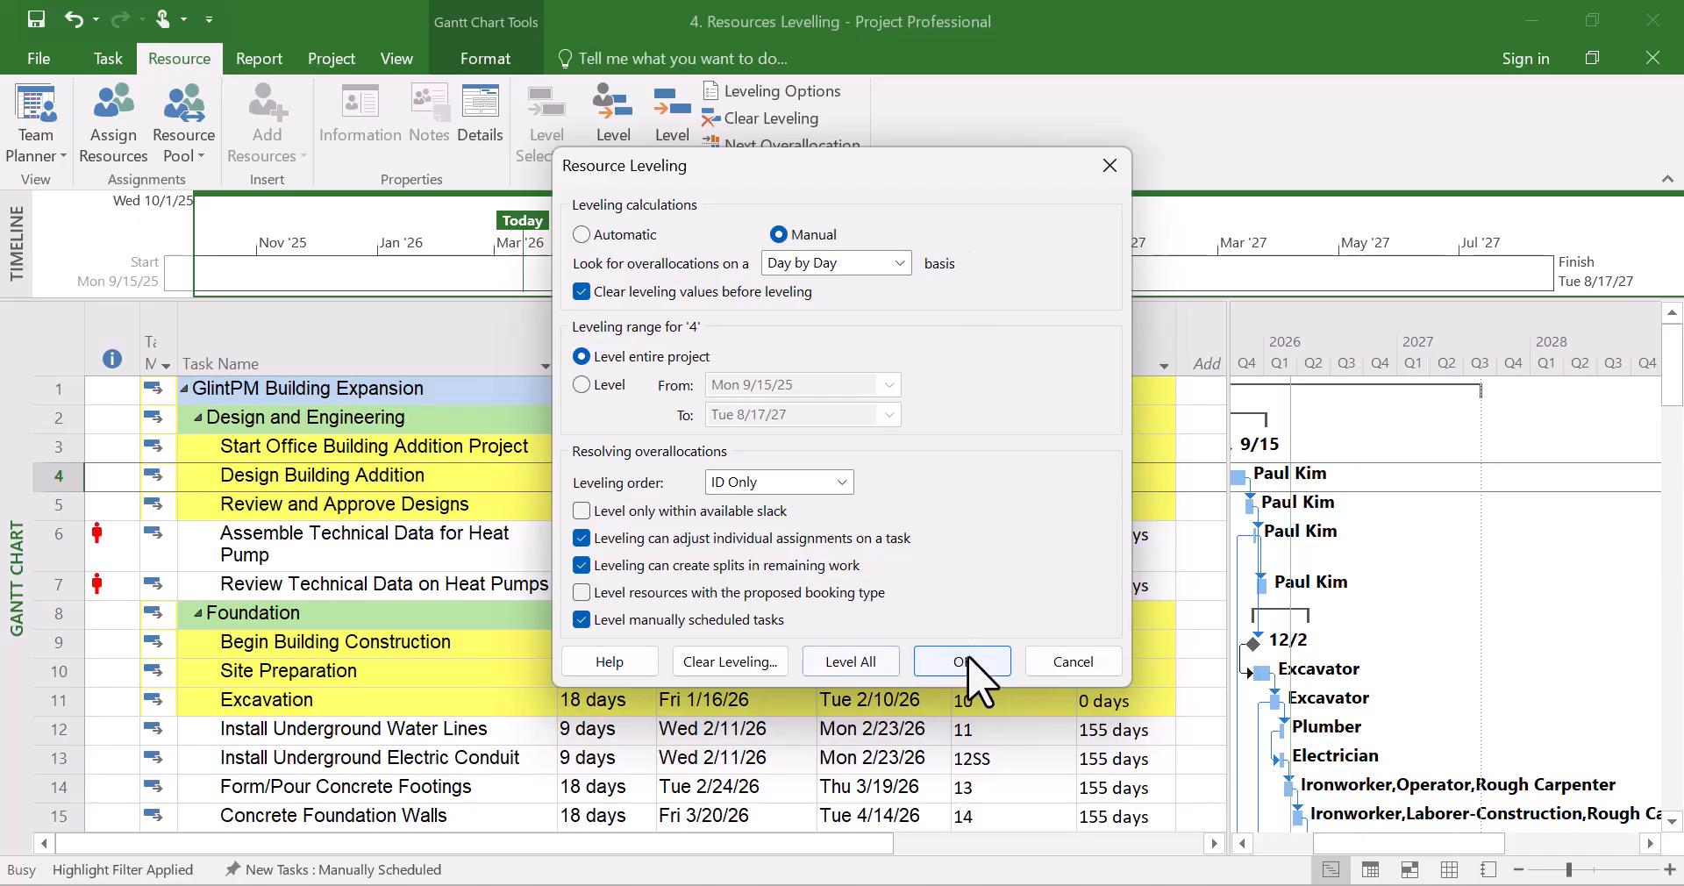
{"action": "left_click", "coordinate": [965, 664]}
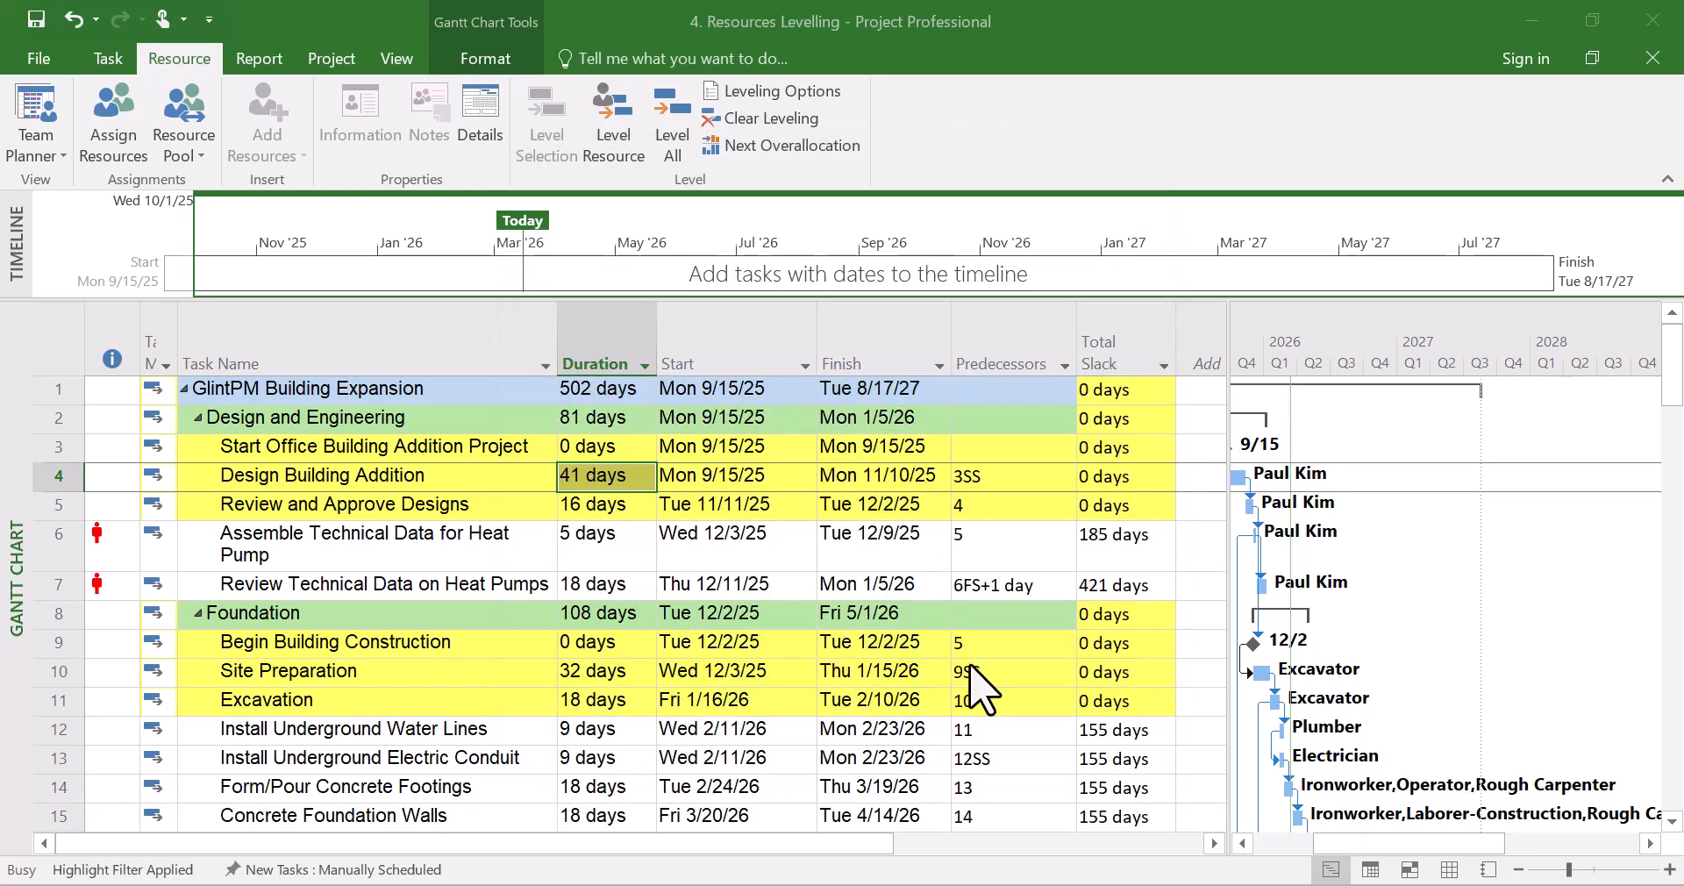
Level only the resource assigned to the two heat pump technical data tasks, and check those tasks' overallocation flags.
{"action": "left_click", "coordinate": [617, 136]}
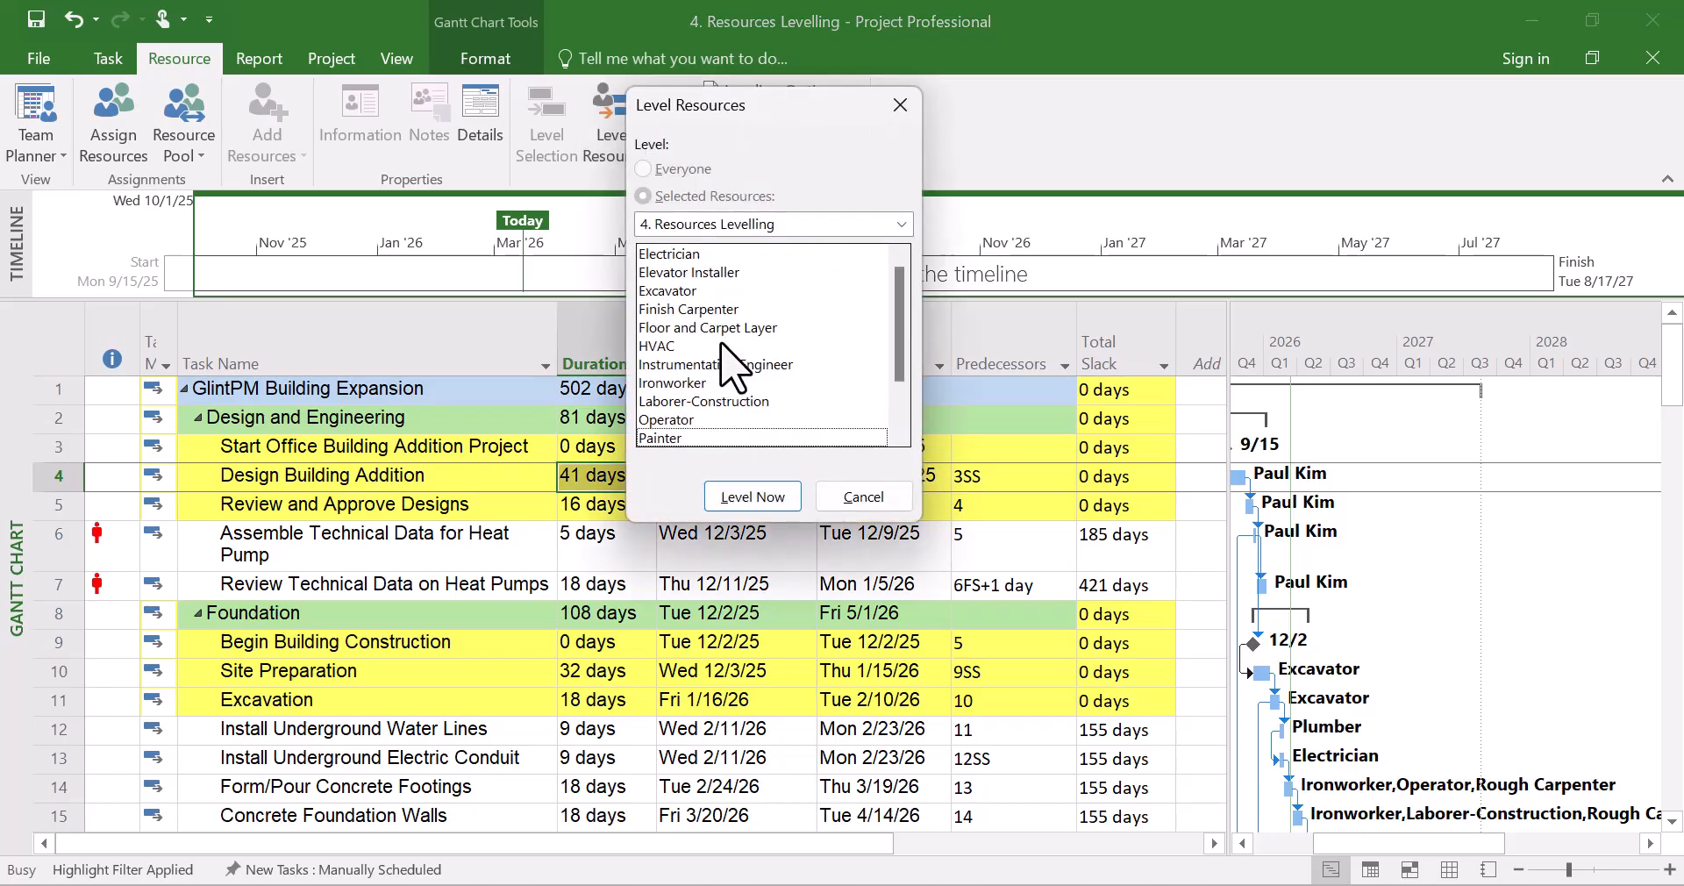
{"action": "scroll", "coordinate": [763, 412], "scroll_direction": "down", "scroll_amount": 1}
{"action": "left_click", "coordinate": [763, 398]}
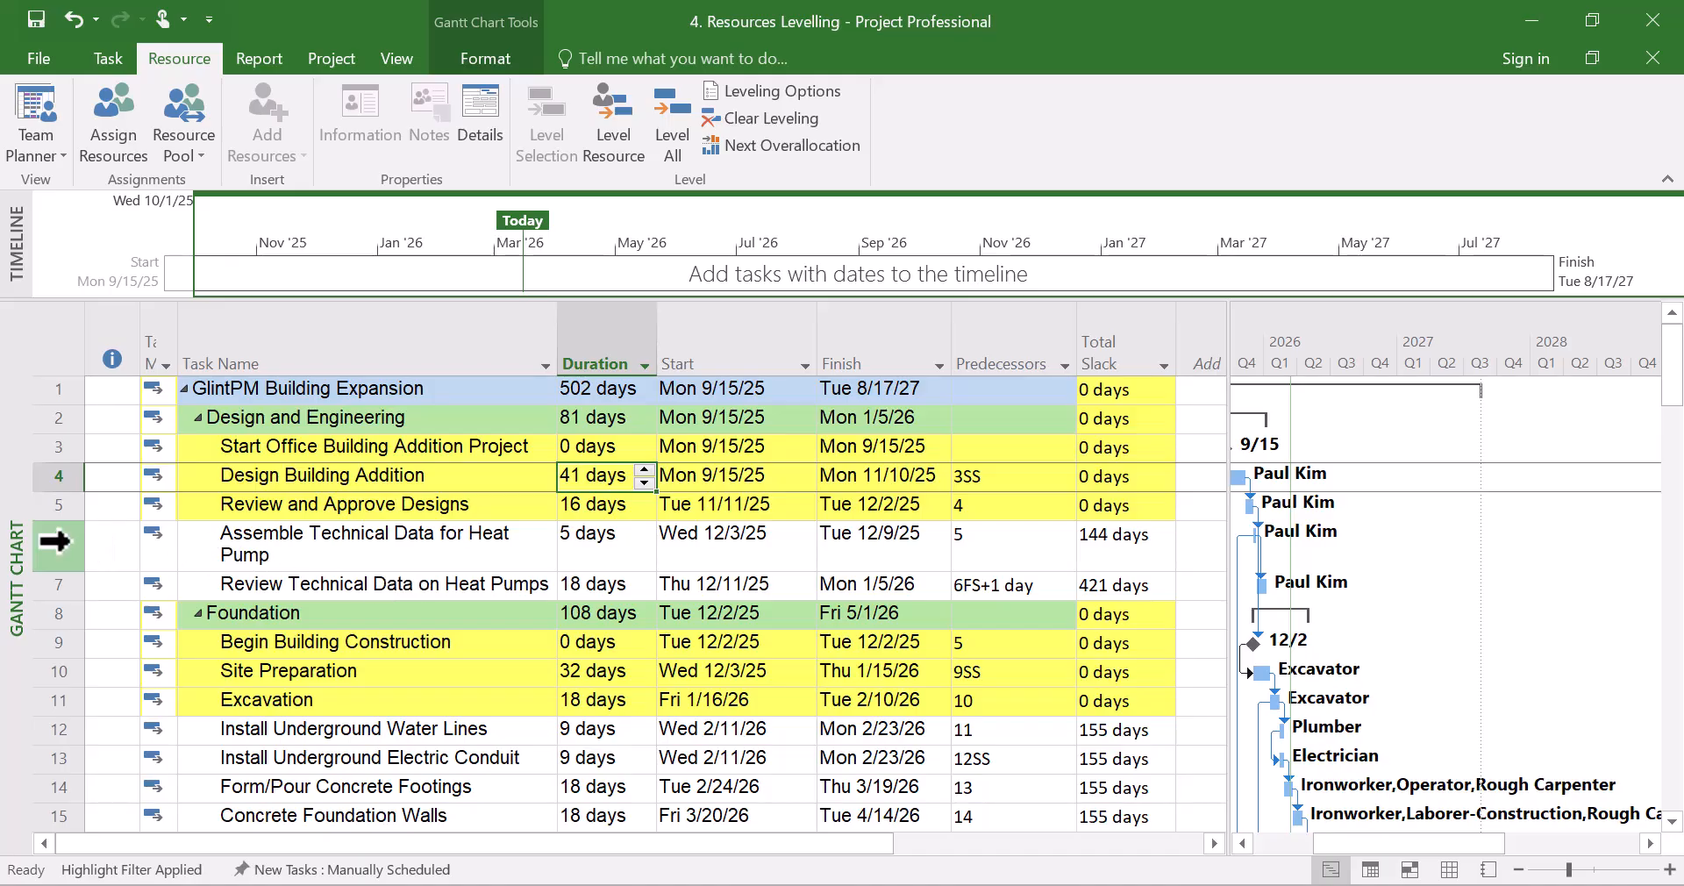
{"action": "left_click_drag", "start_coordinate": [54, 537], "coordinate": [44, 583]}
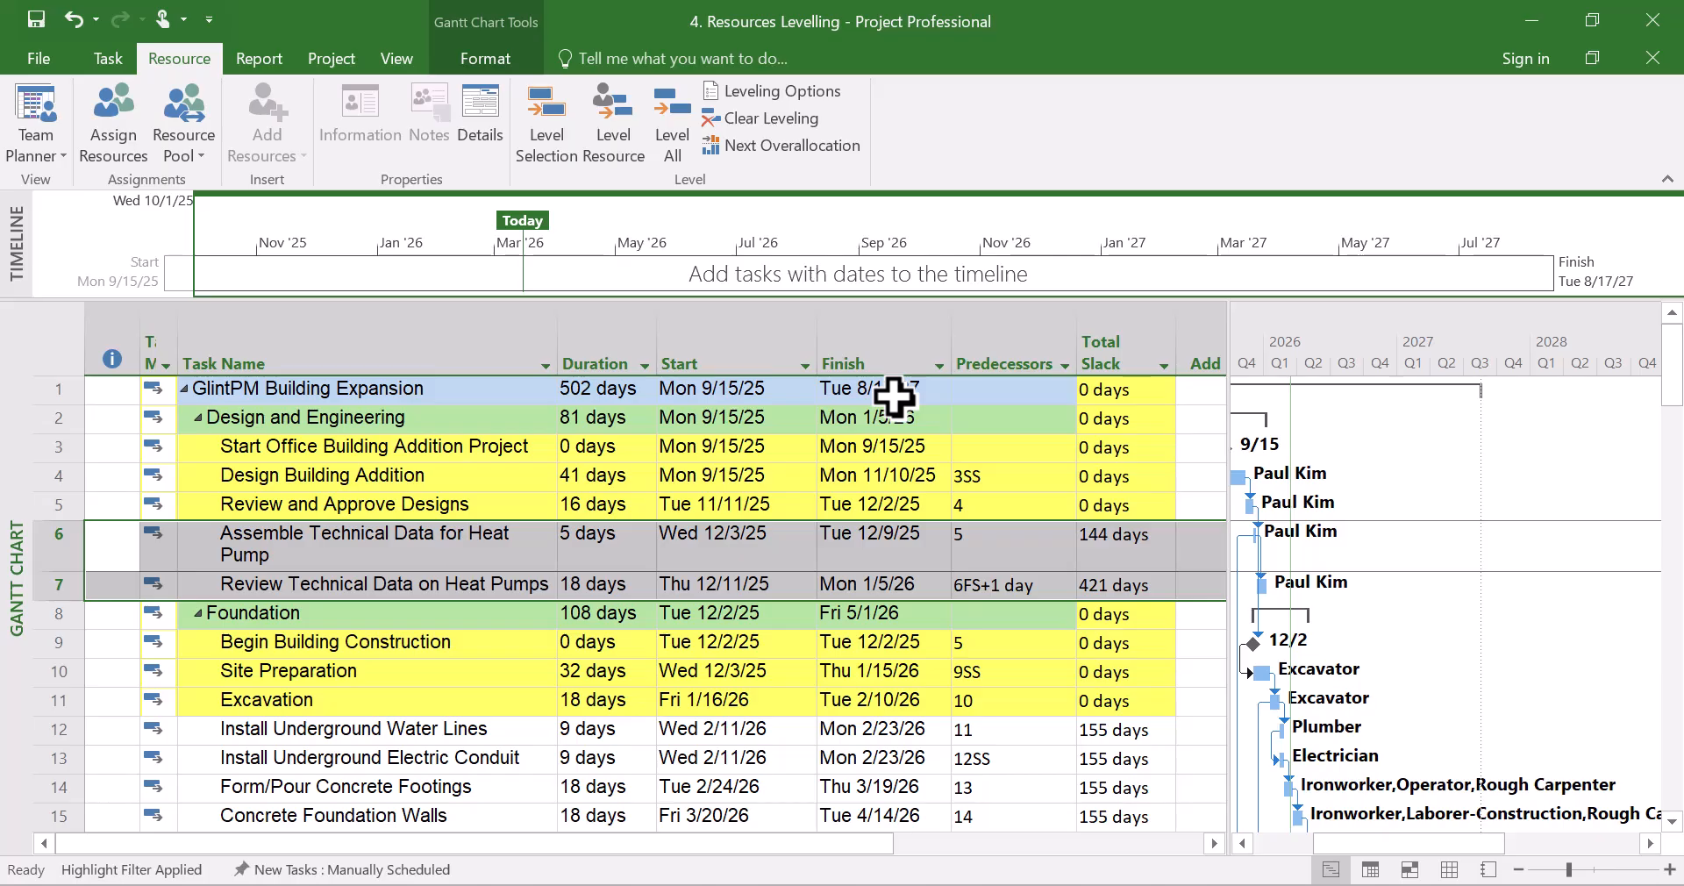
Open the Leveling Gantt view and examine the leveling delays and overallocation flags from Design and Engineering through the HVAC tasks.
{"action": "left_click", "coordinate": [37, 160]}
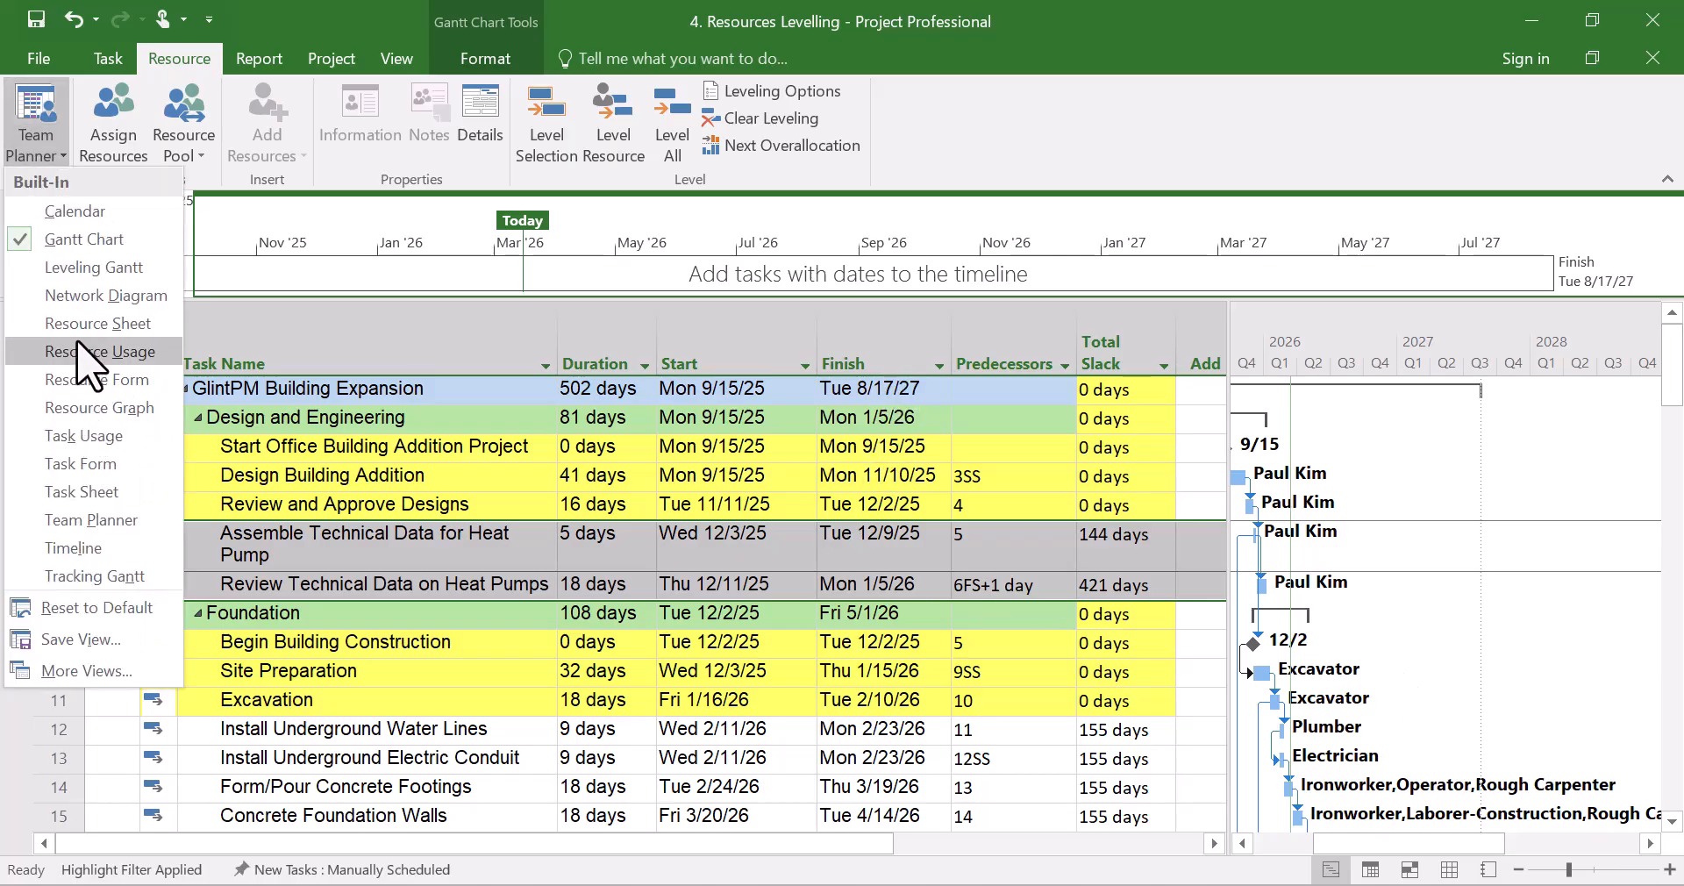
{"action": "left_click", "coordinate": [86, 268]}
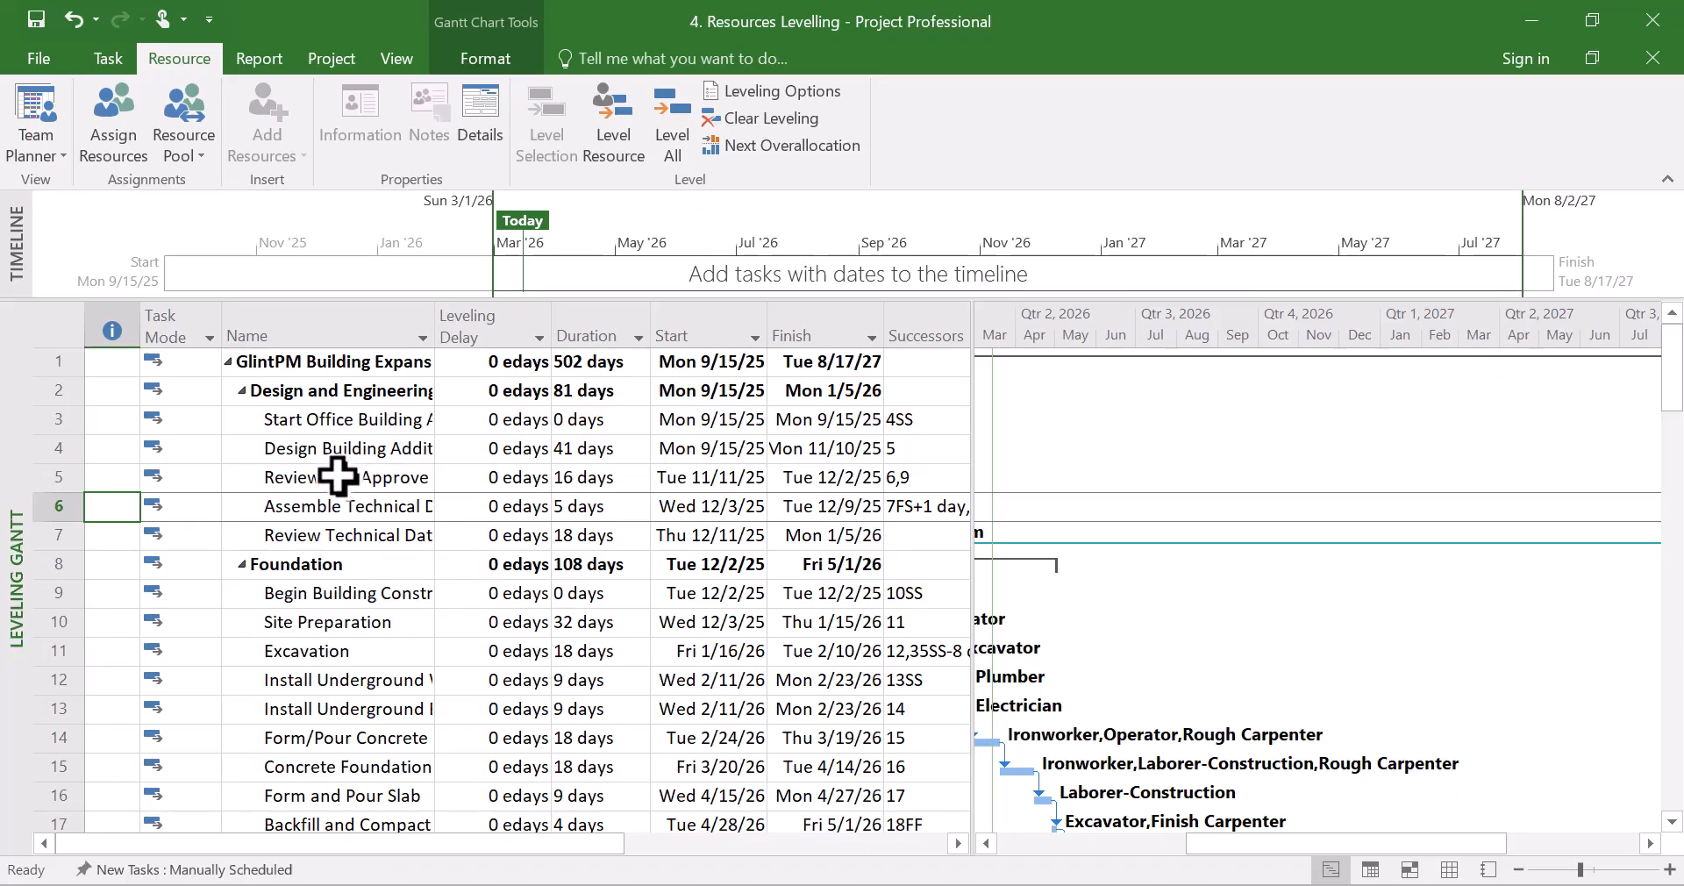
{"action": "left_click_drag", "start_coordinate": [43, 470], "coordinate": [46, 505]}
{"action": "scroll", "coordinate": [386, 601], "scroll_direction": "down", "scroll_amount": 2}
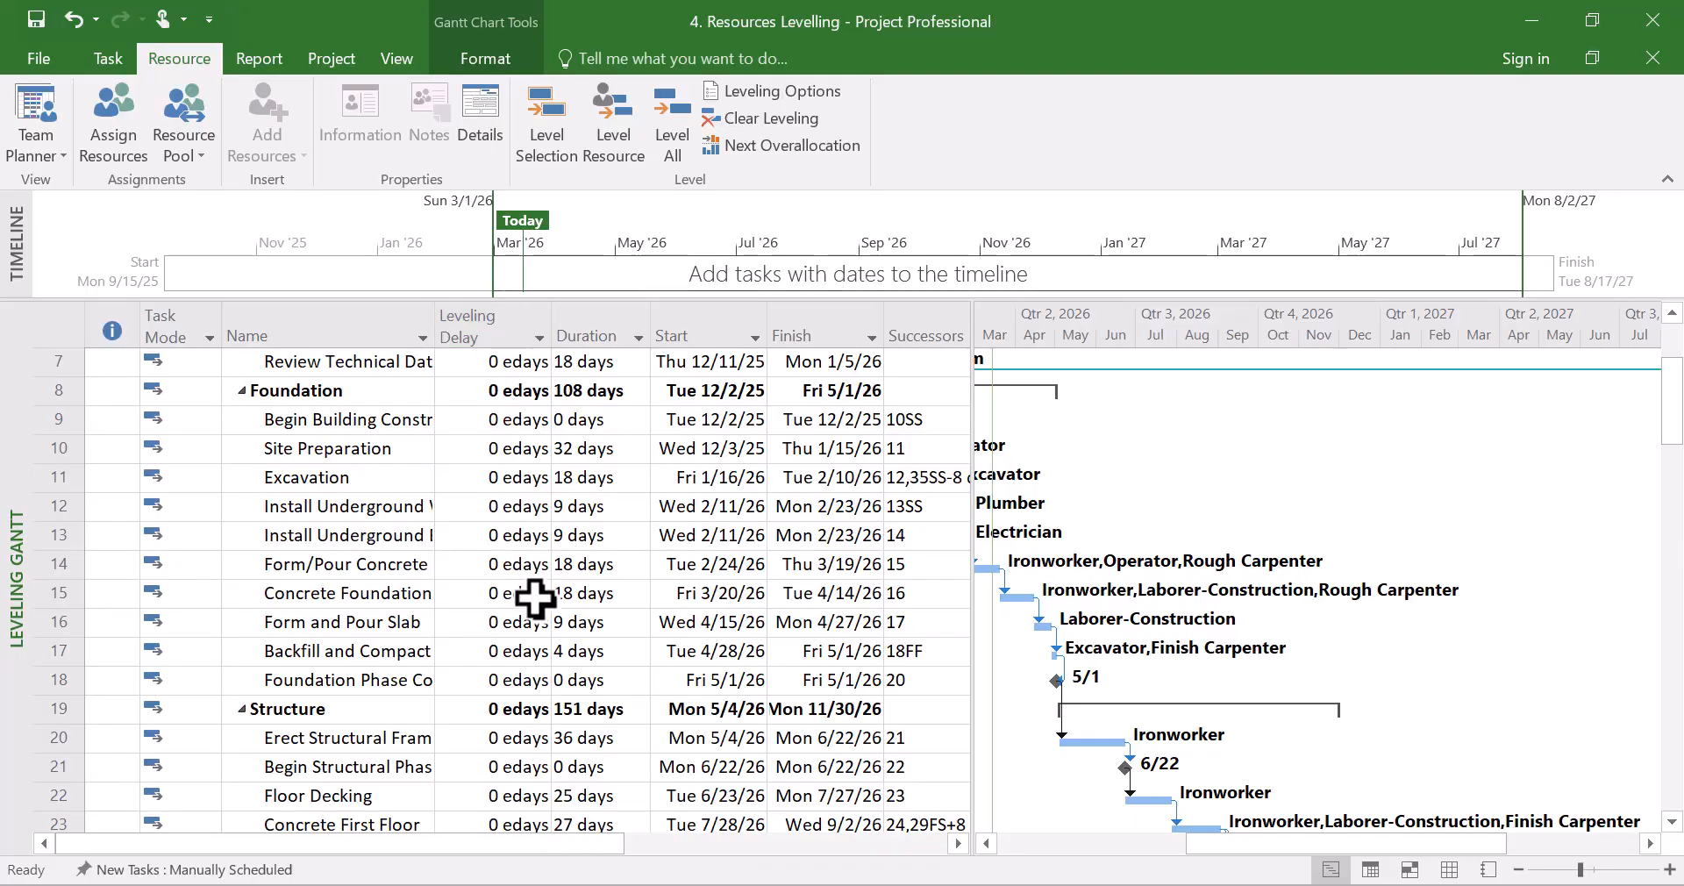
{"action": "scroll", "coordinate": [535, 599], "scroll_direction": "up", "scroll_amount": 2}
{"action": "scroll", "coordinate": [535, 598], "scroll_direction": "down", "scroll_amount": 8}
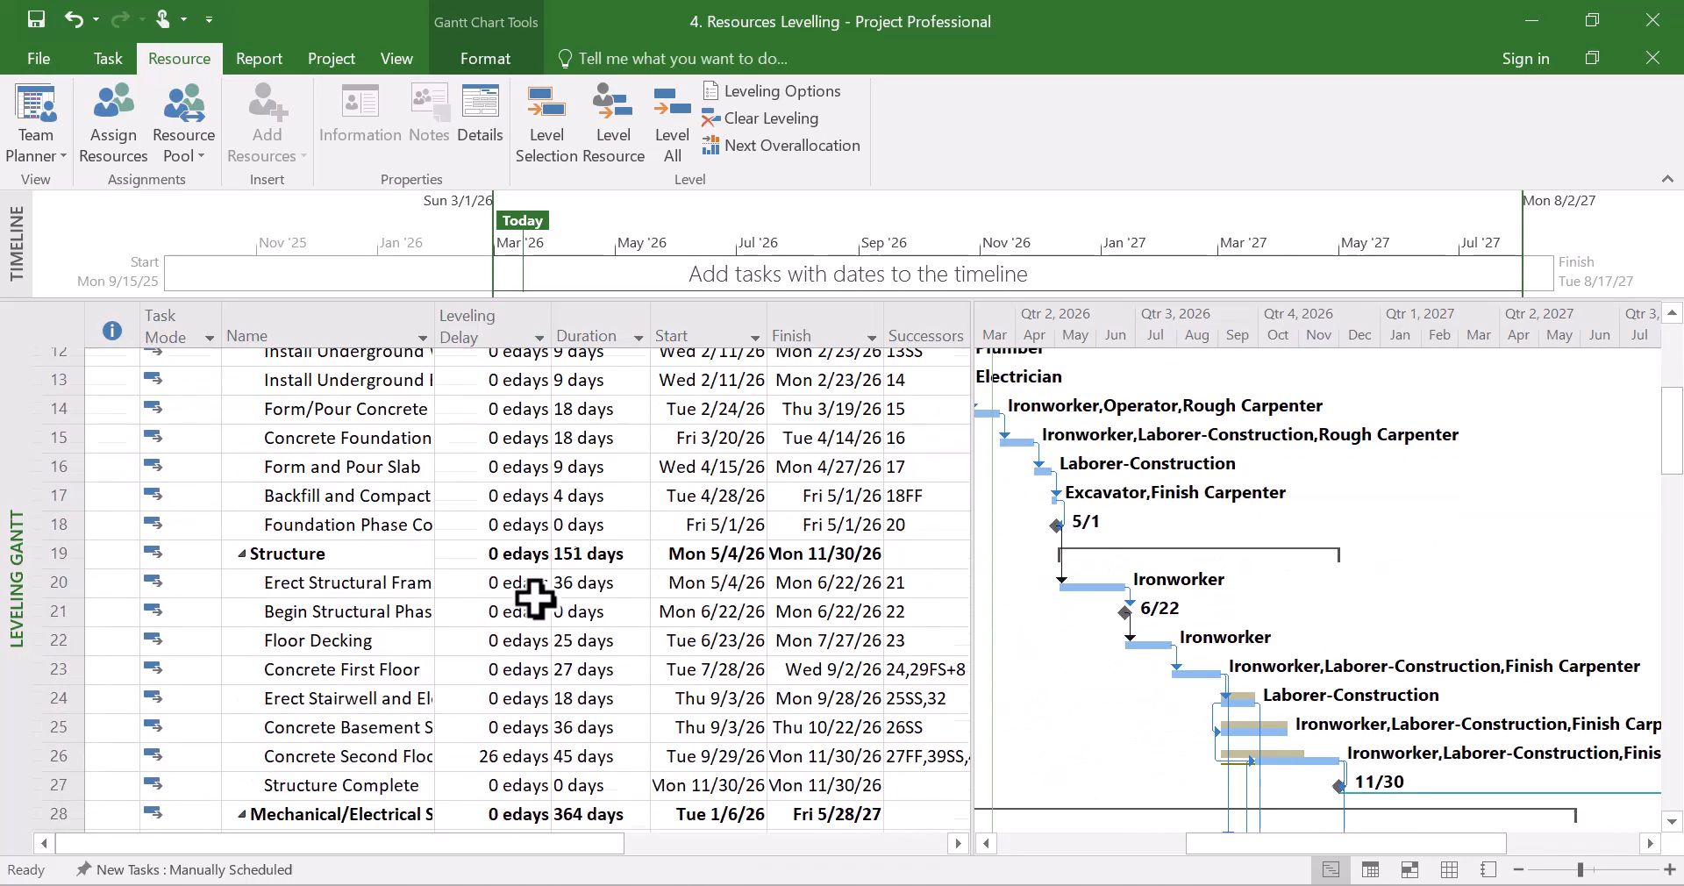
{"action": "scroll", "coordinate": [535, 599], "scroll_direction": "down", "scroll_amount": 7}
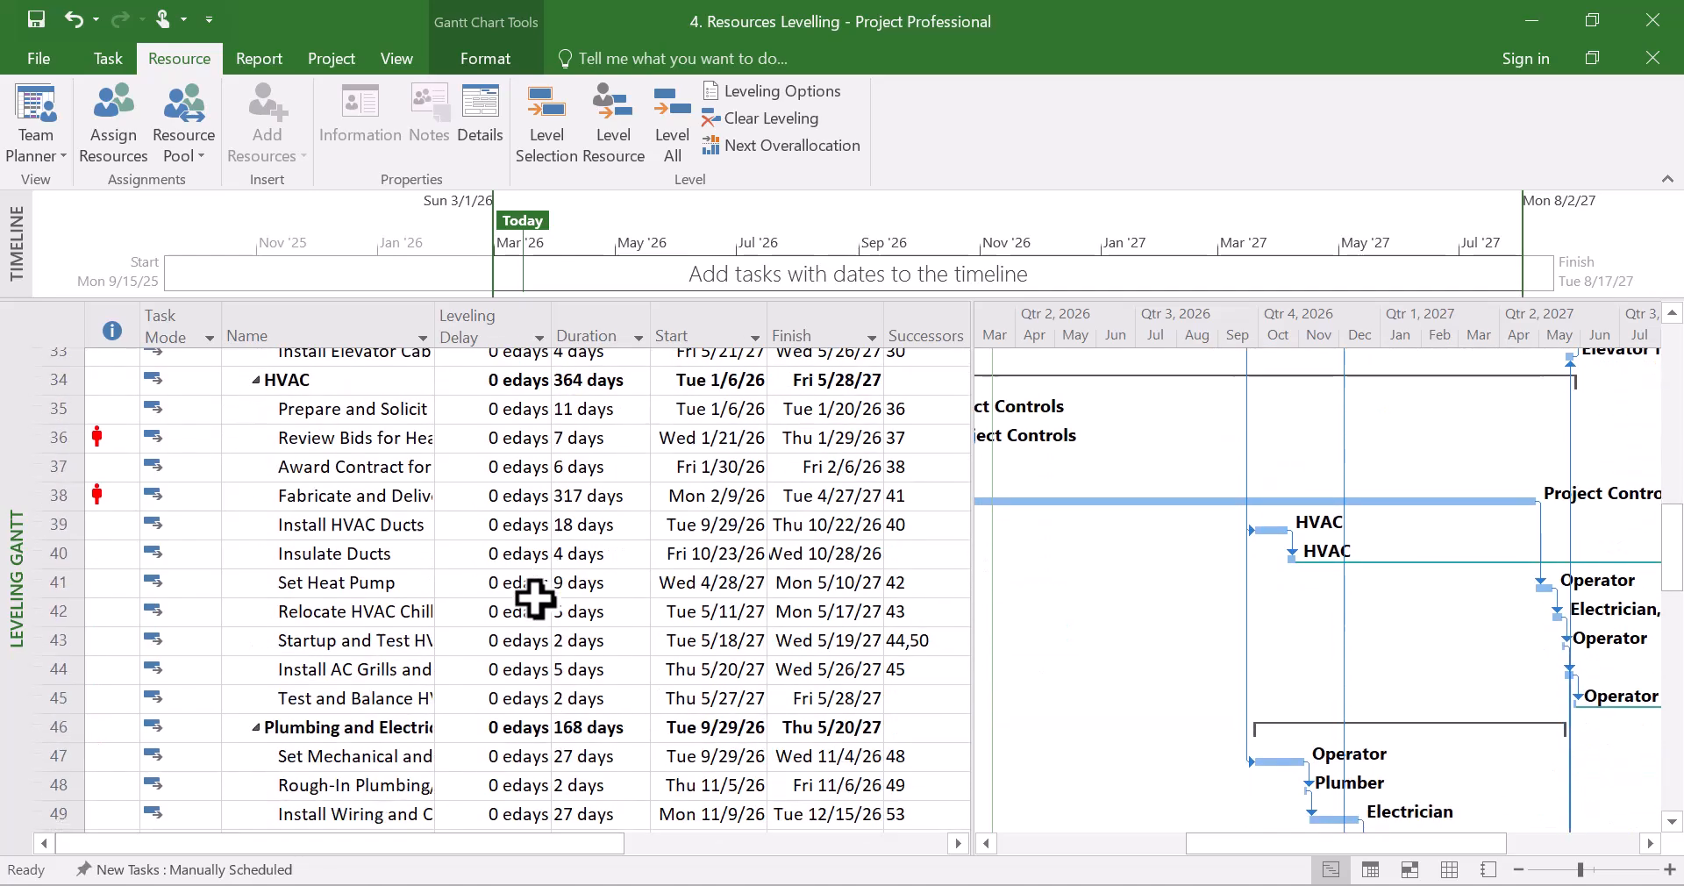
Examine the leveling delays and overallocation flags in the Leveling Gantt from the HVAC tasks through Paint, and return to the project summary.
{"action": "scroll", "coordinate": [535, 599], "scroll_direction": "down", "scroll_amount": 2}
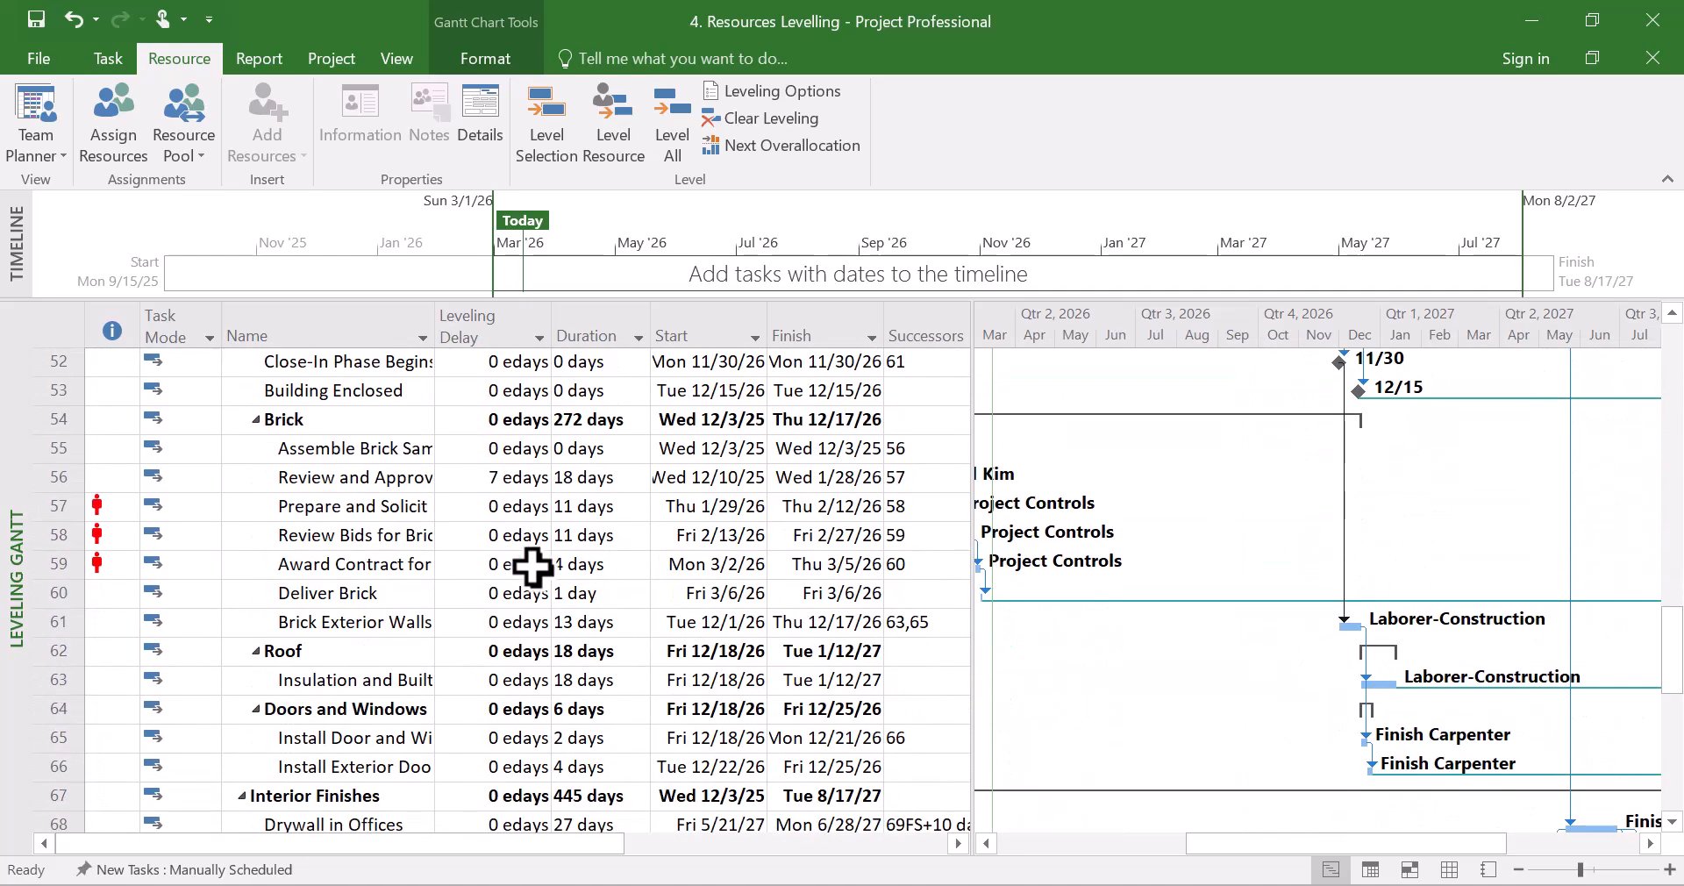
{"action": "left_click", "coordinate": [44, 477]}
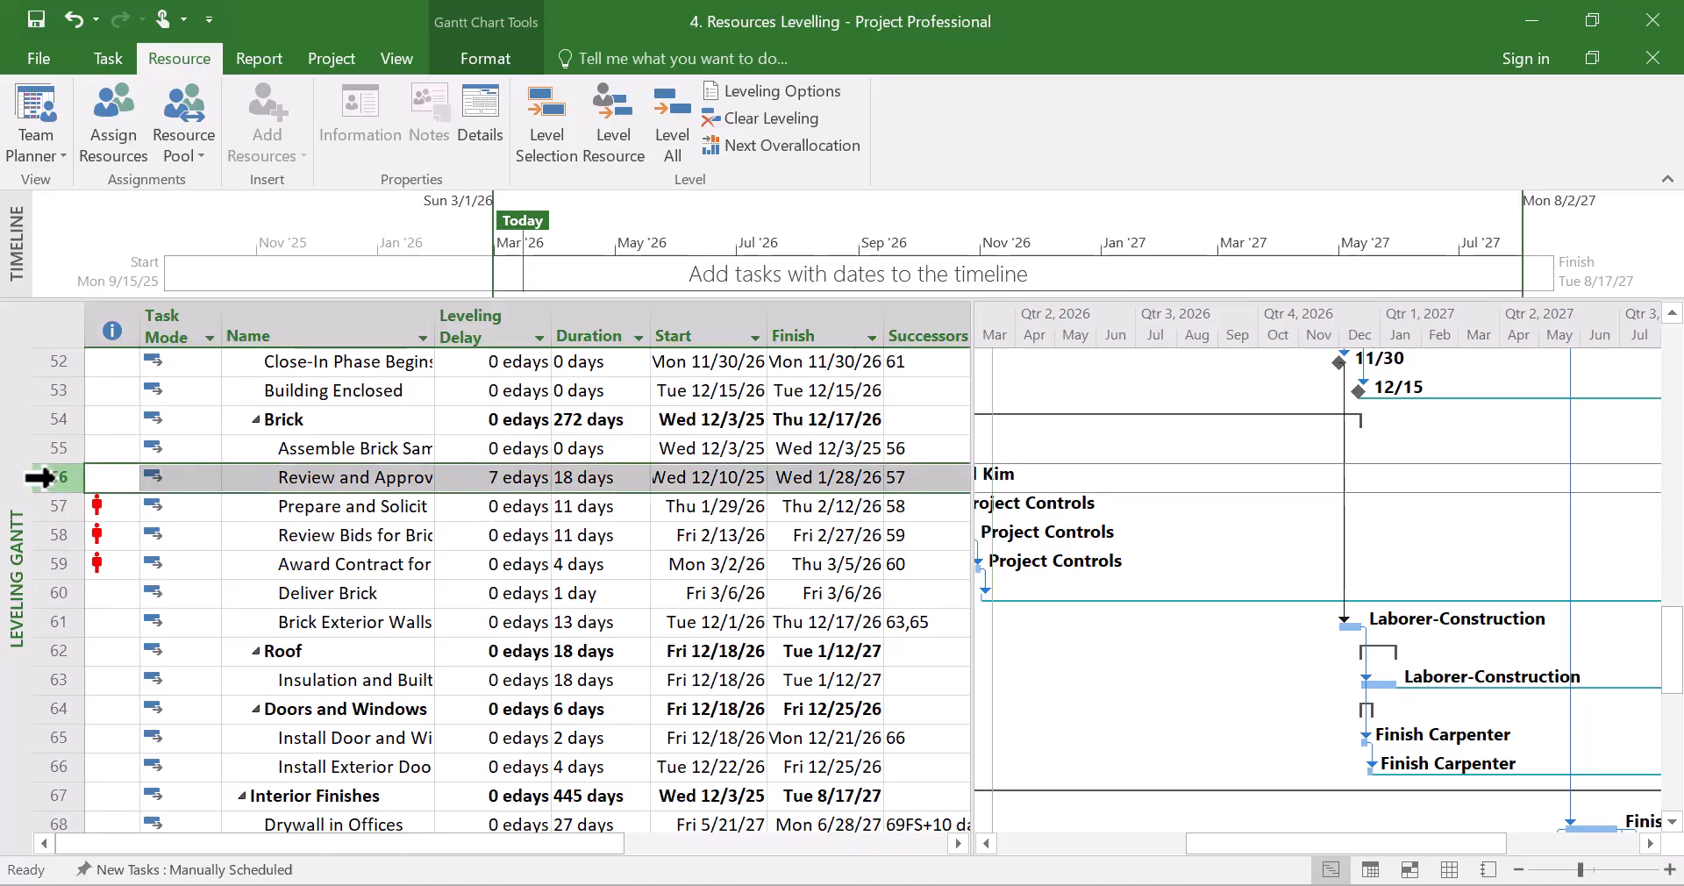
{"action": "left_click_drag", "start_coordinate": [1207, 833], "coordinate": [1095, 864]}
{"action": "scroll", "coordinate": [526, 577], "scroll_direction": "down", "scroll_amount": 1}
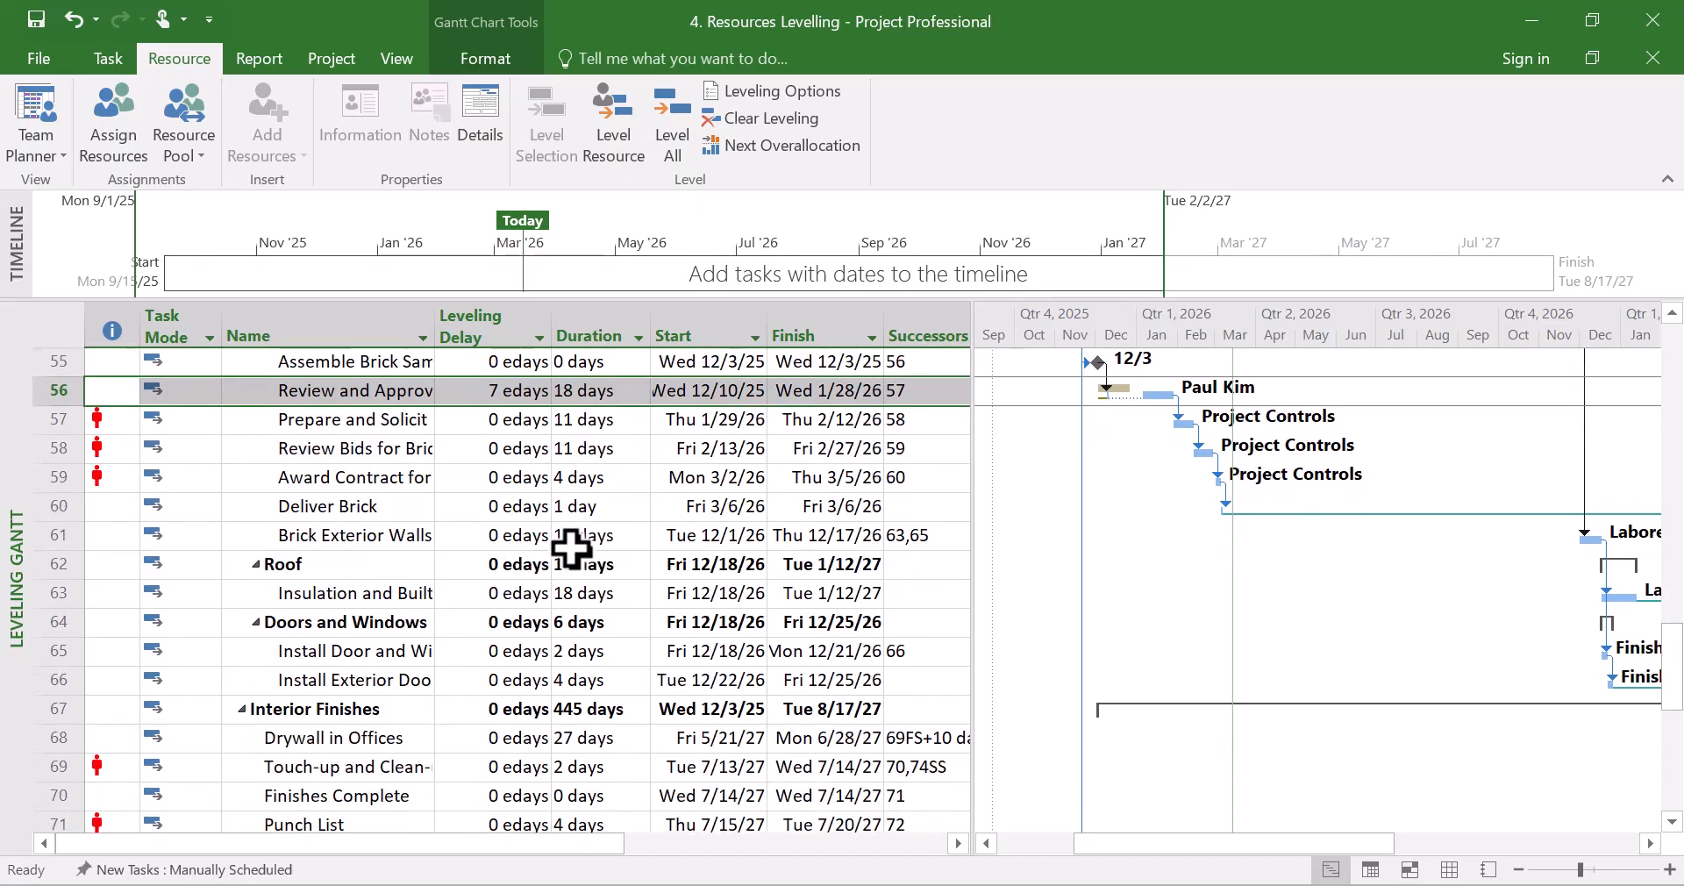
{"action": "scroll", "coordinate": [571, 548], "scroll_direction": "down", "scroll_amount": 1}
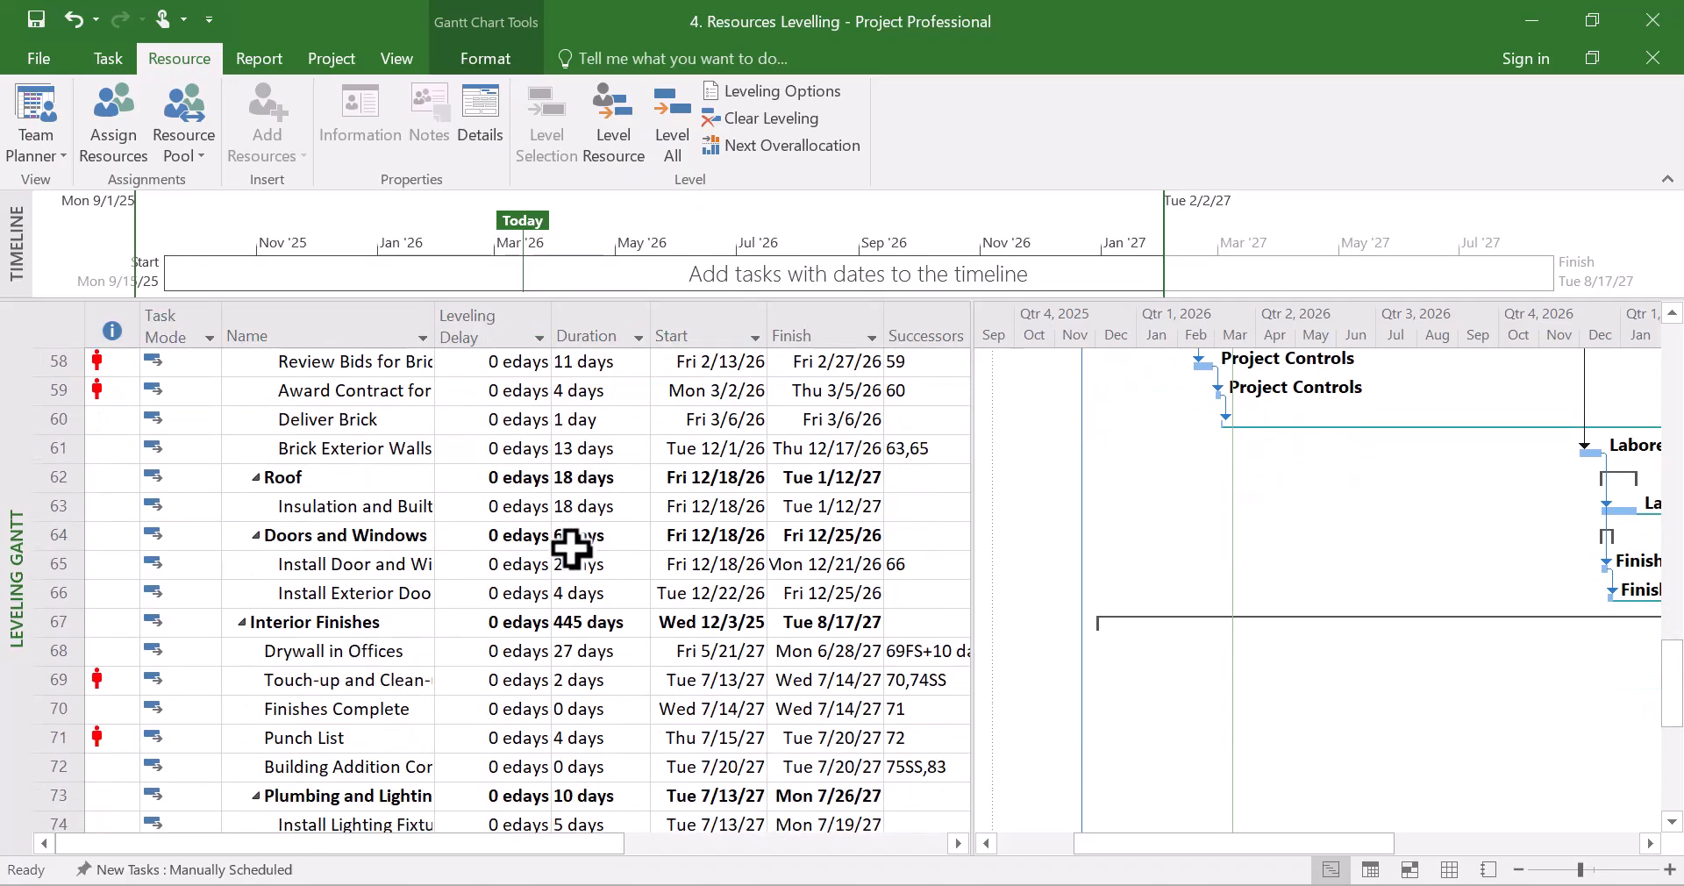
{"action": "scroll", "coordinate": [571, 548], "scroll_direction": "down", "scroll_amount": 2}
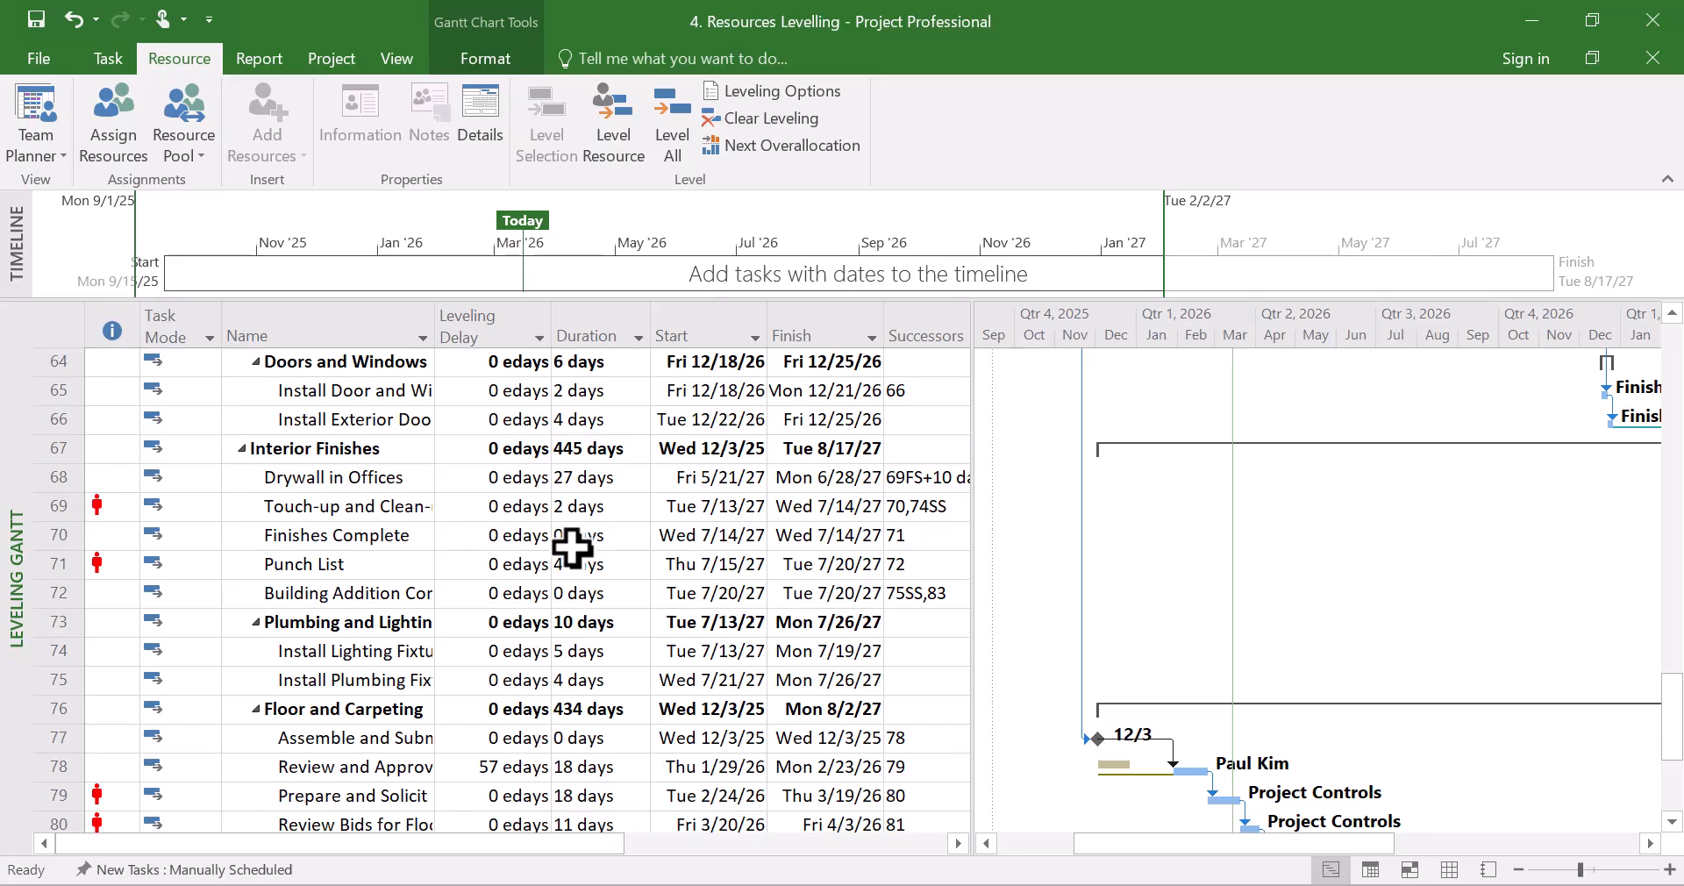
{"action": "scroll", "coordinate": [571, 548], "scroll_direction": "down", "scroll_amount": 2}
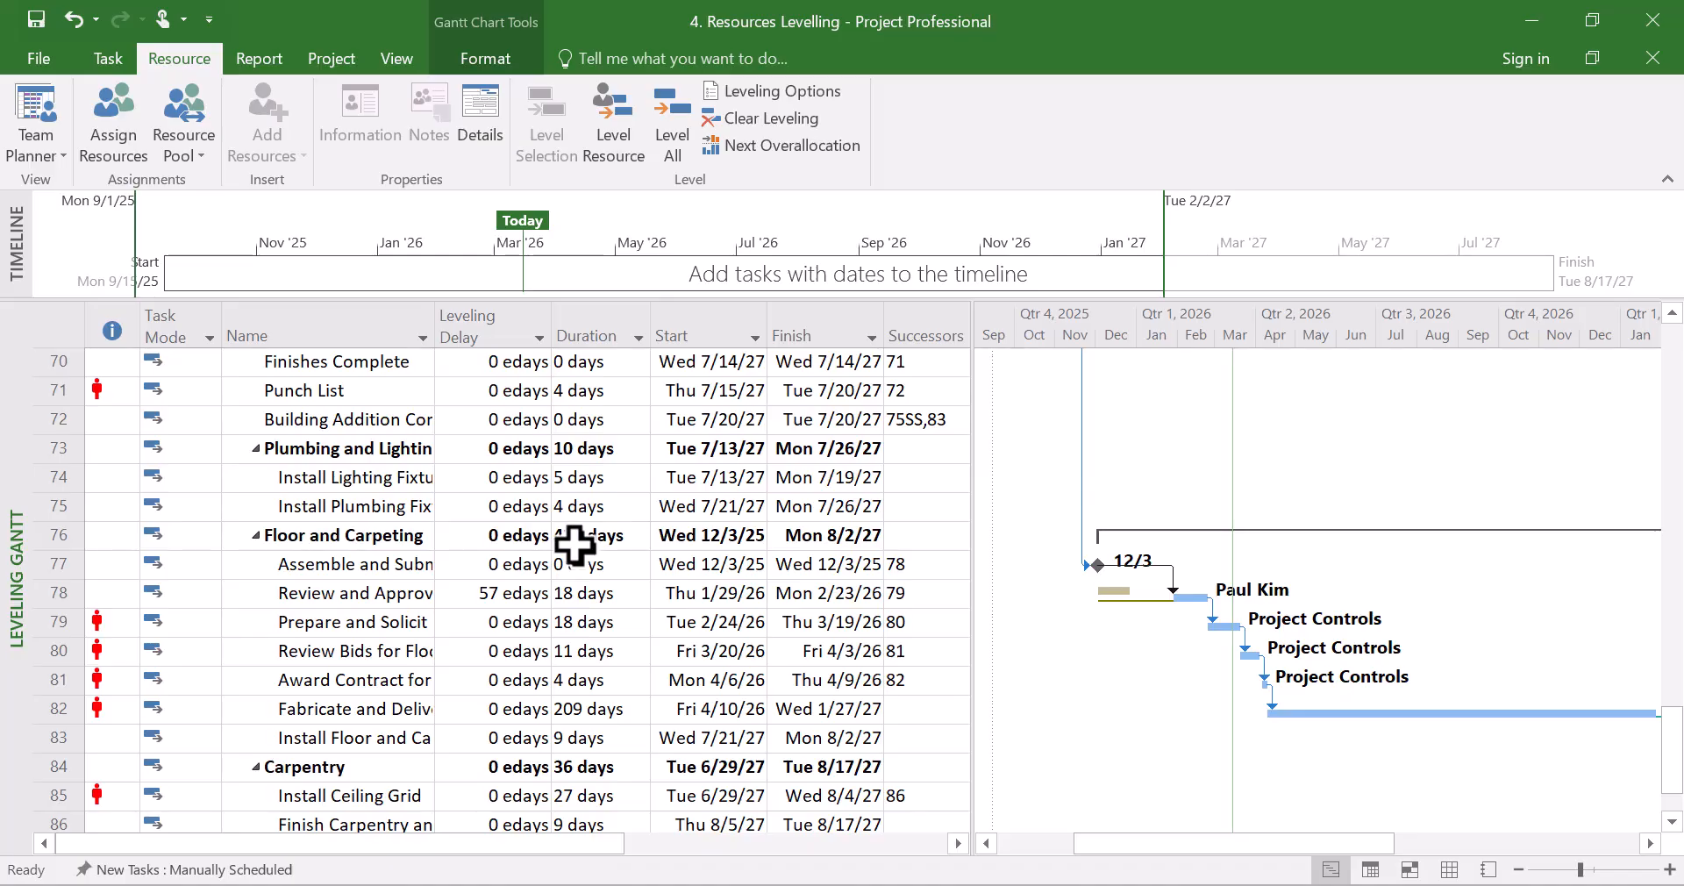
{"action": "scroll", "coordinate": [575, 546], "scroll_direction": "down", "scroll_amount": 2}
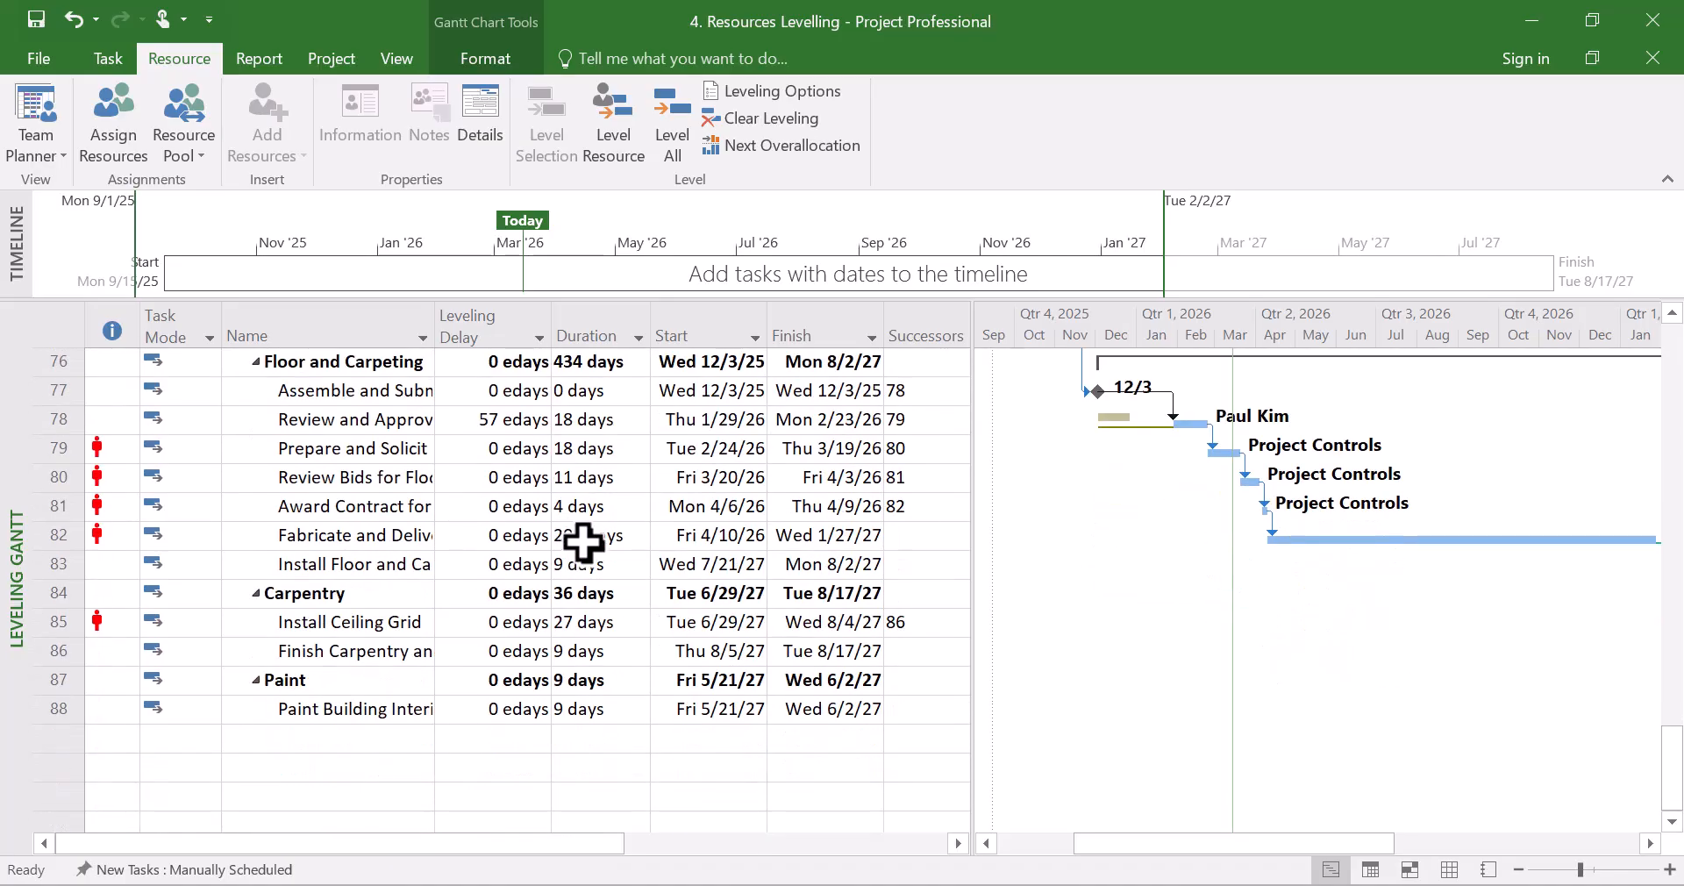
{"action": "scroll", "coordinate": [584, 541], "scroll_direction": "up", "scroll_amount": 14}
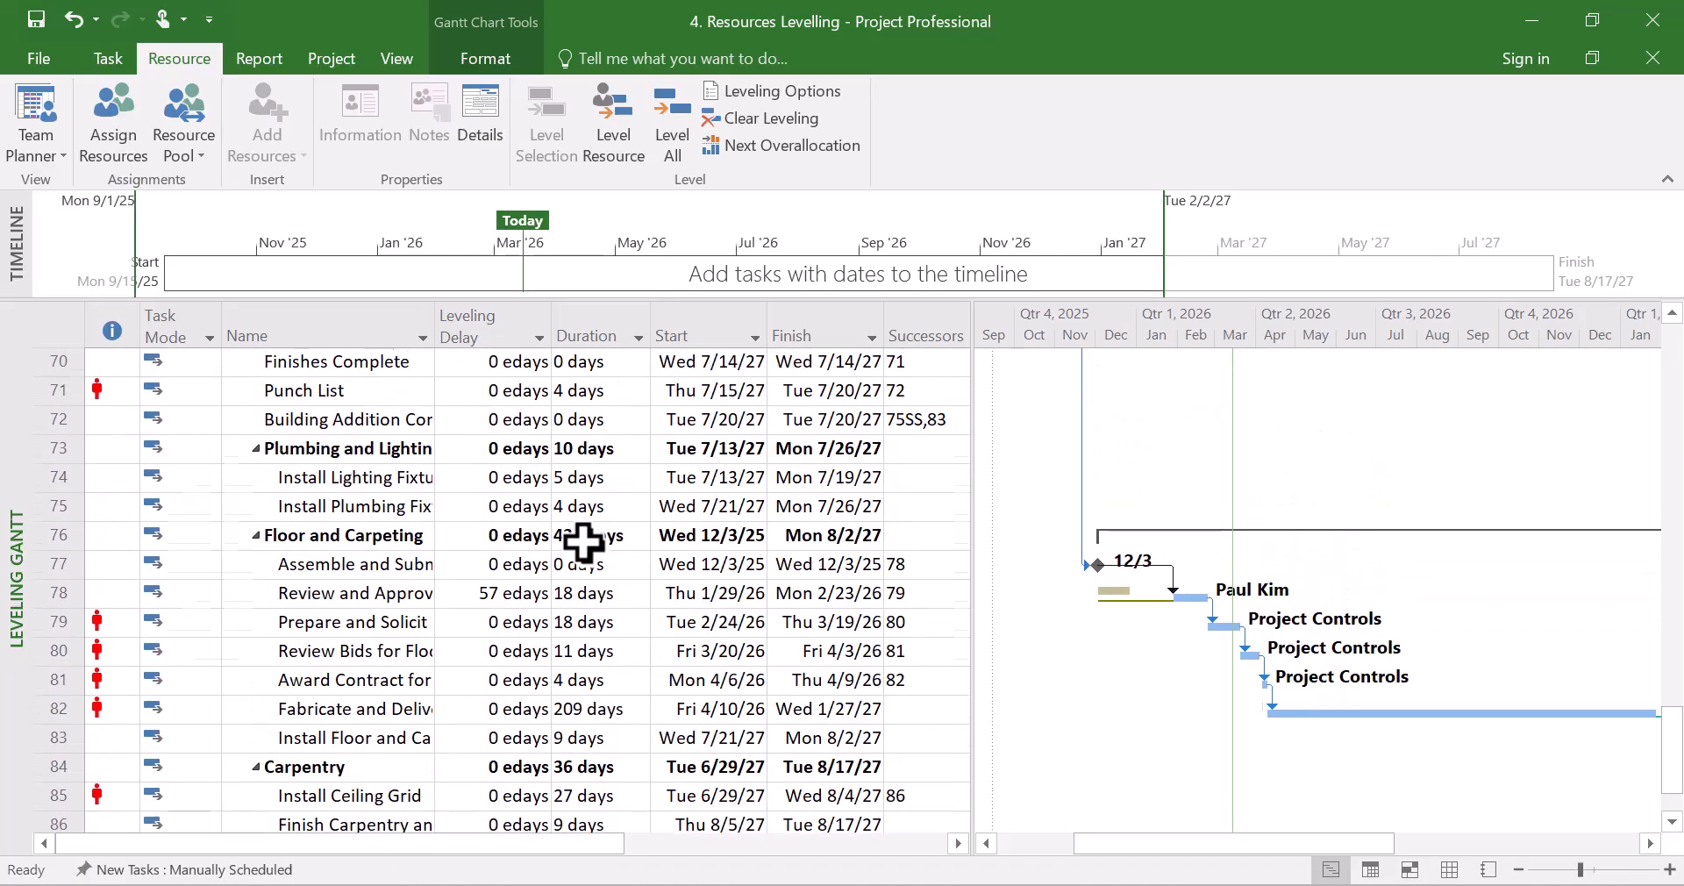
{"action": "scroll", "coordinate": [586, 540], "scroll_direction": "up", "scroll_amount": 7}
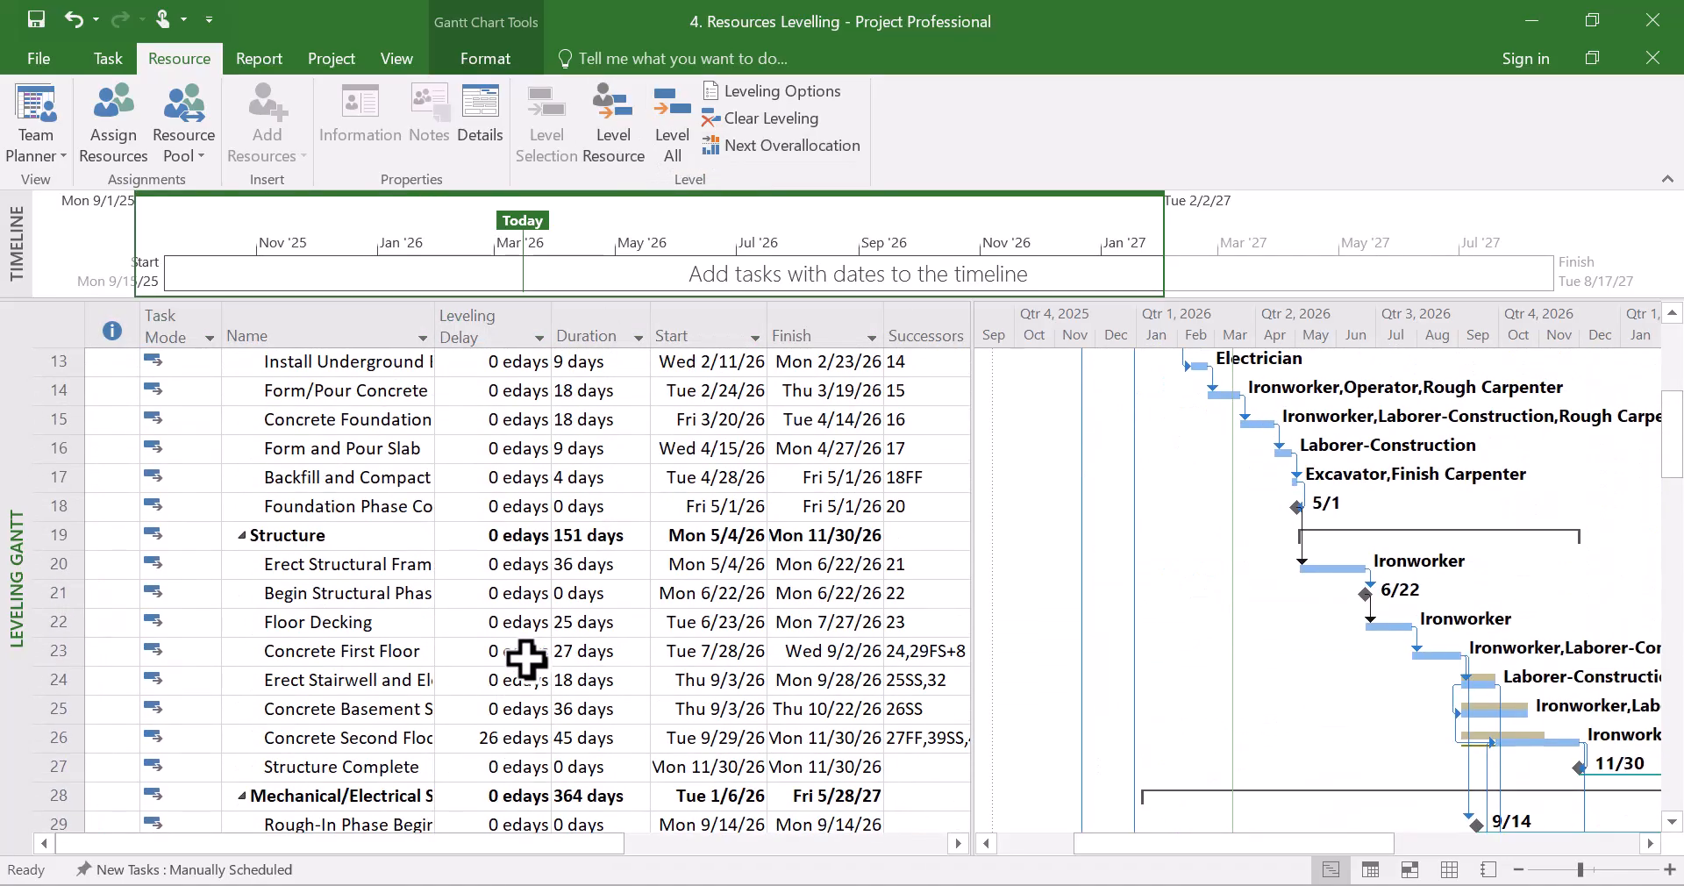
{"action": "scroll", "coordinate": [526, 657], "scroll_direction": "up", "scroll_amount": 4}
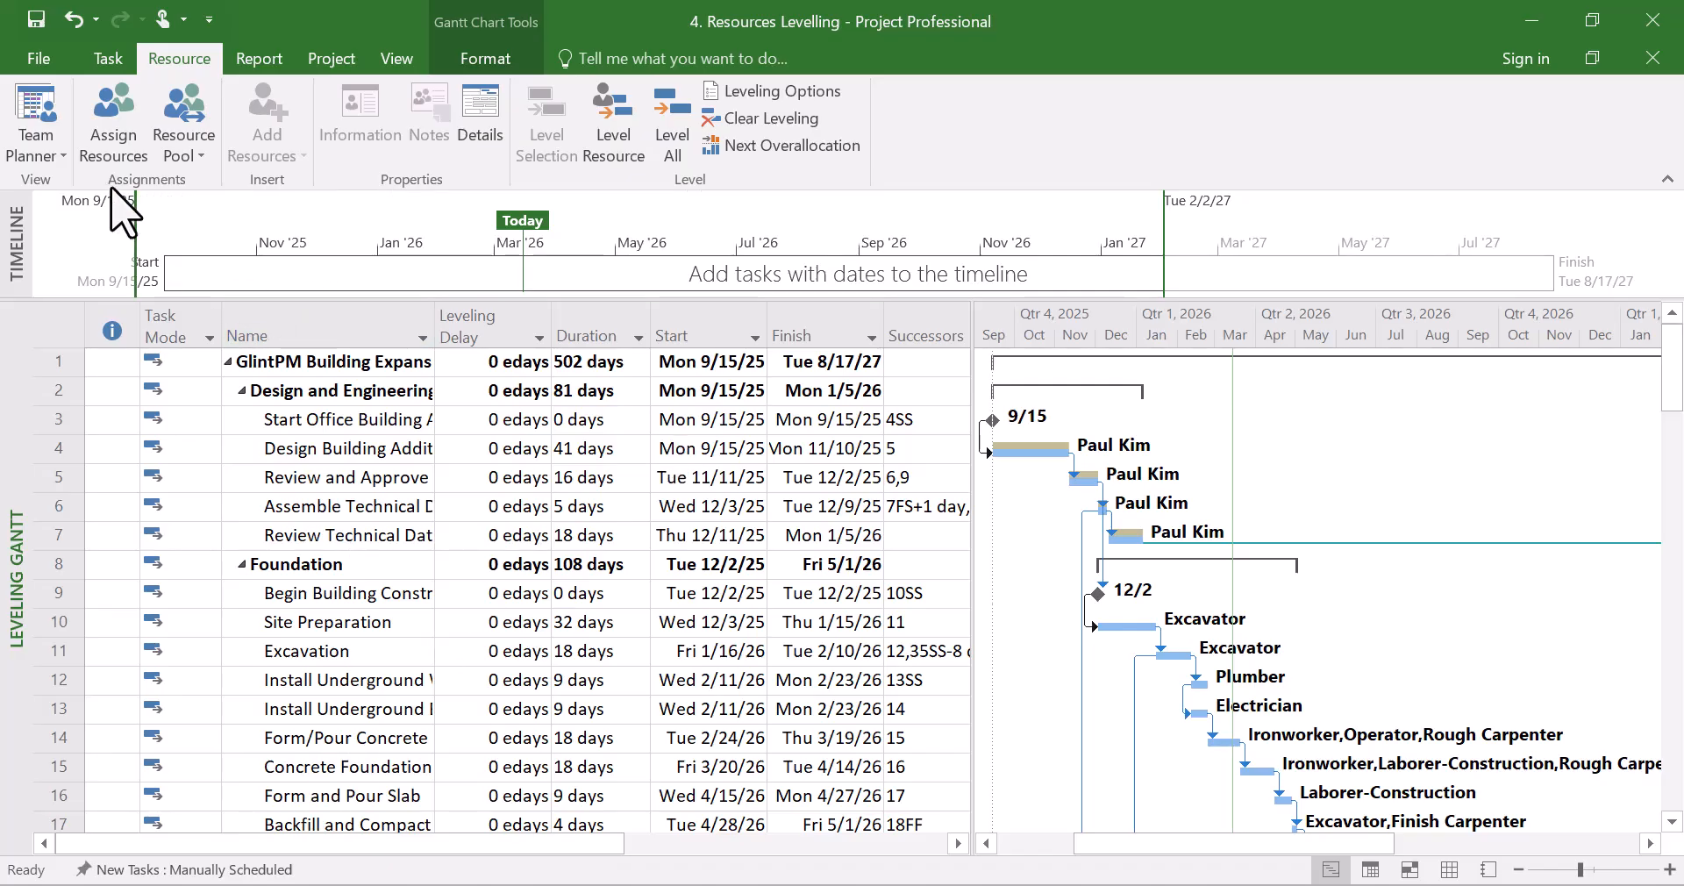
Switch to the Gantt Chart view and go to the next overallocation after Review Technical Data on Heat Pumps.
{"action": "left_click", "coordinate": [29, 156]}
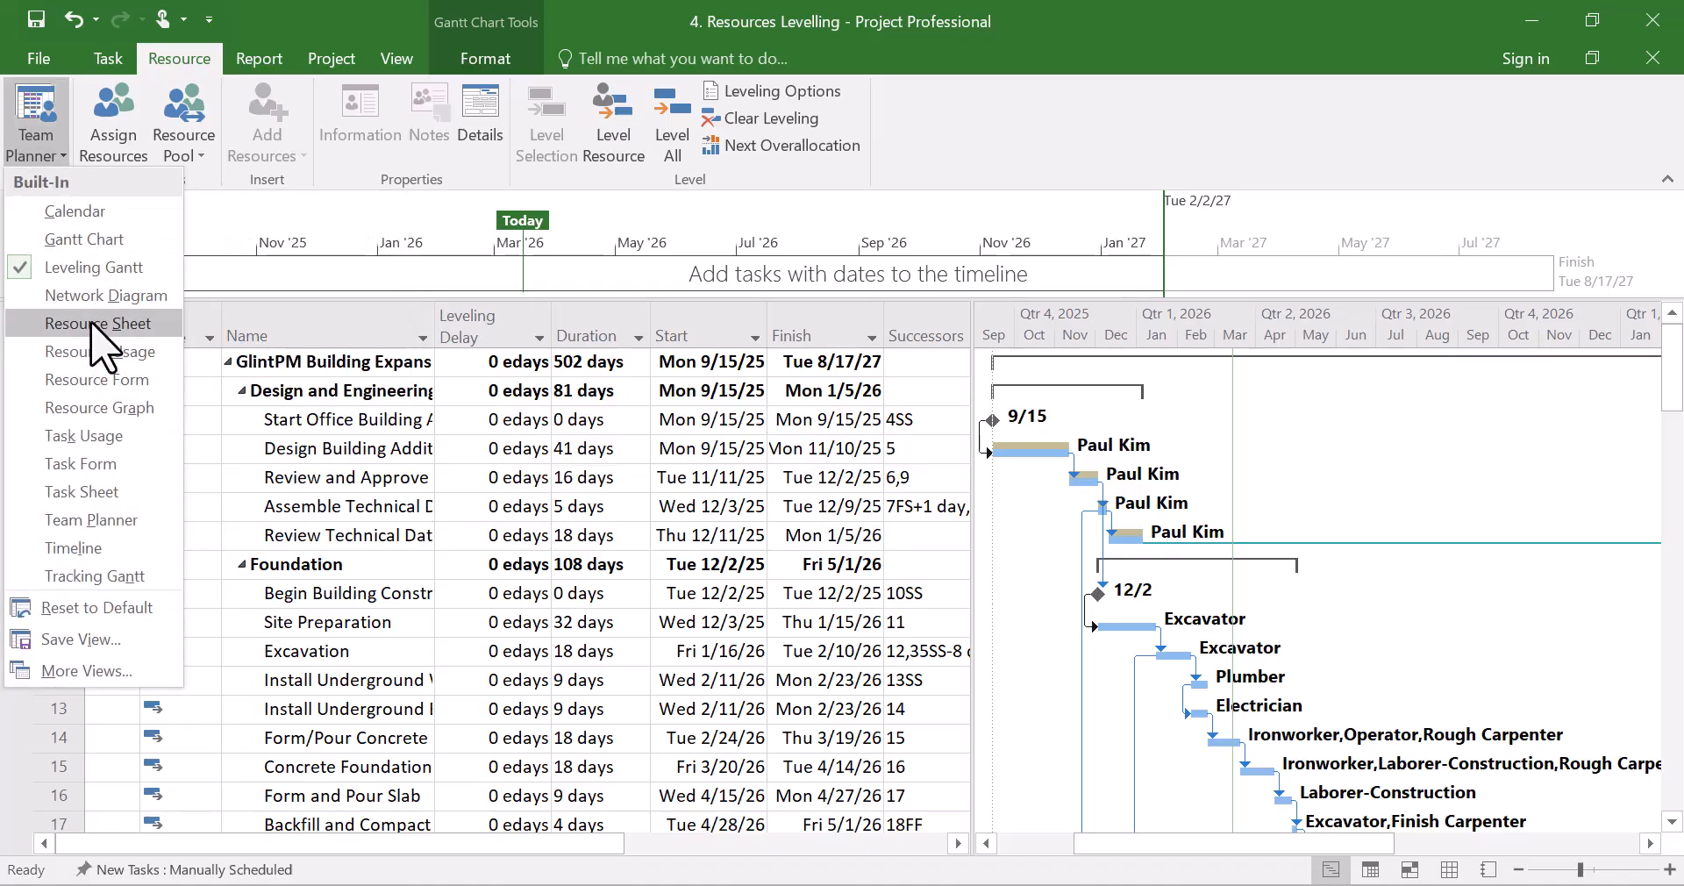
{"action": "left_click", "coordinate": [85, 240]}
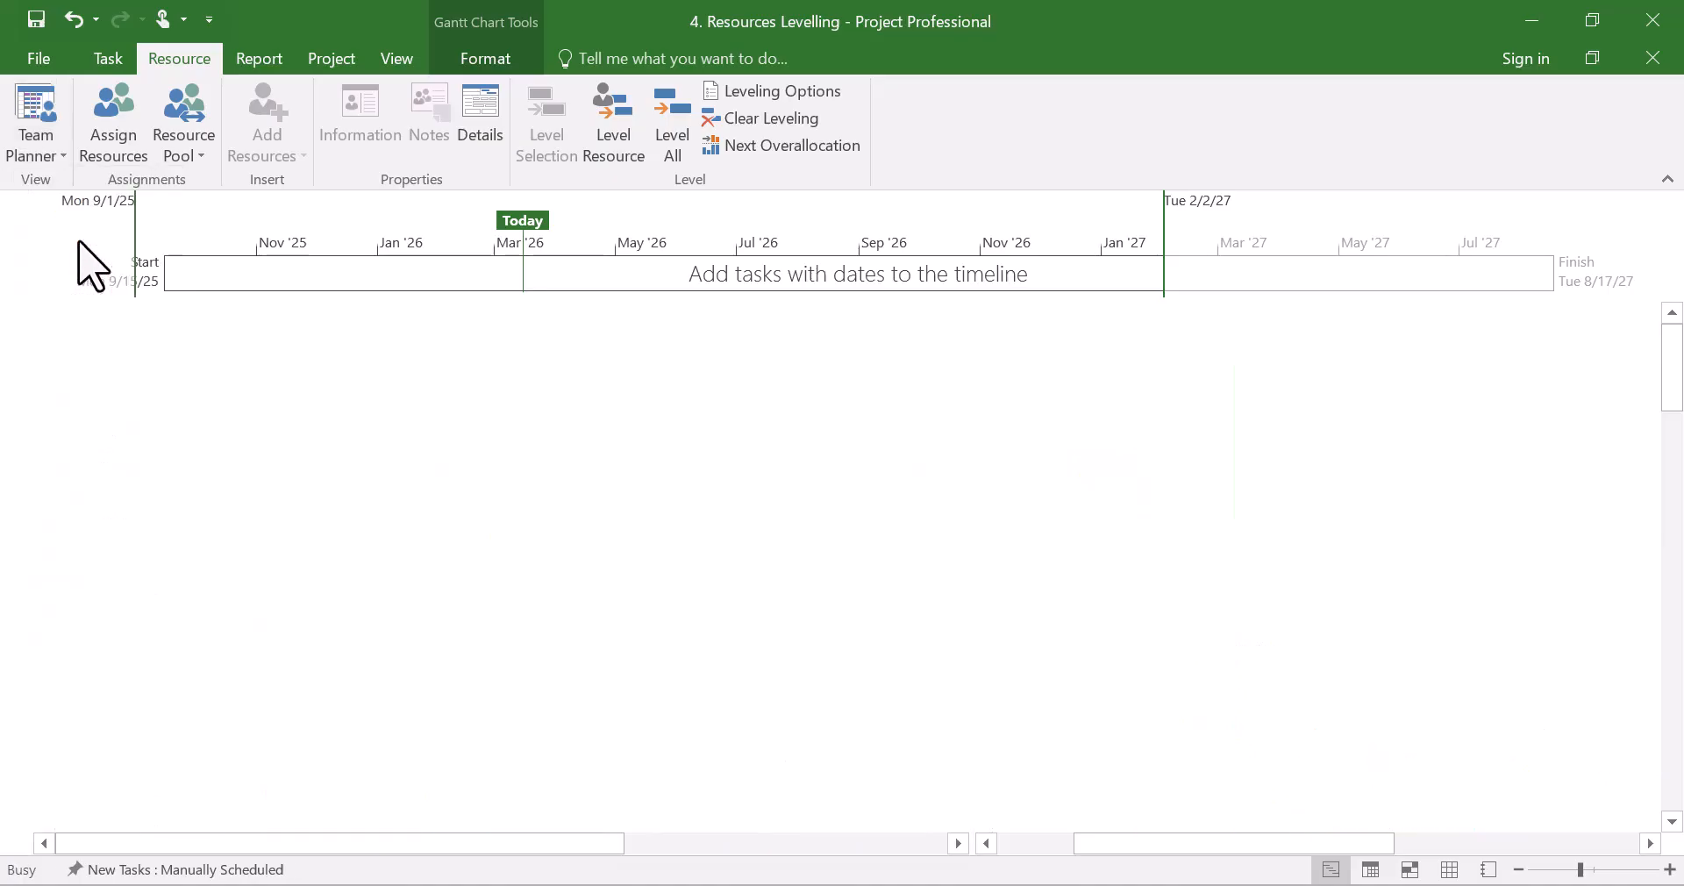
{"action": "scroll", "coordinate": [751, 675], "scroll_direction": "down", "scroll_amount": 1}
{"action": "scroll", "coordinate": [752, 676], "scroll_direction": "up", "scroll_amount": 10}
{"action": "scroll", "coordinate": [751, 676], "scroll_direction": "up", "scroll_amount": 9}
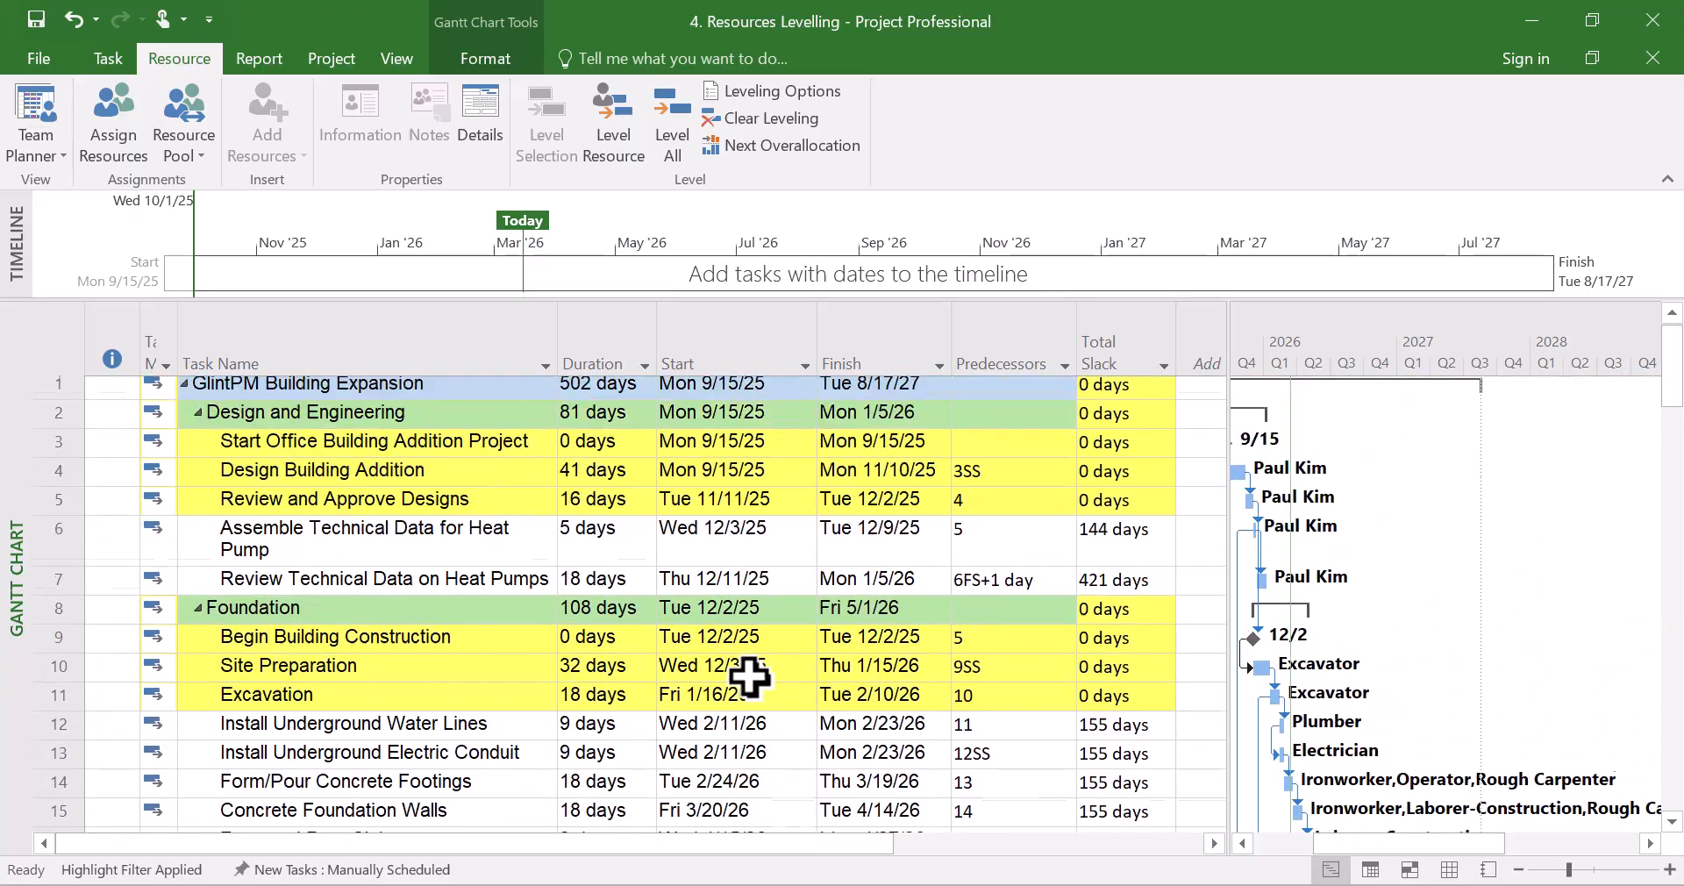
{"action": "left_click", "coordinate": [575, 581]}
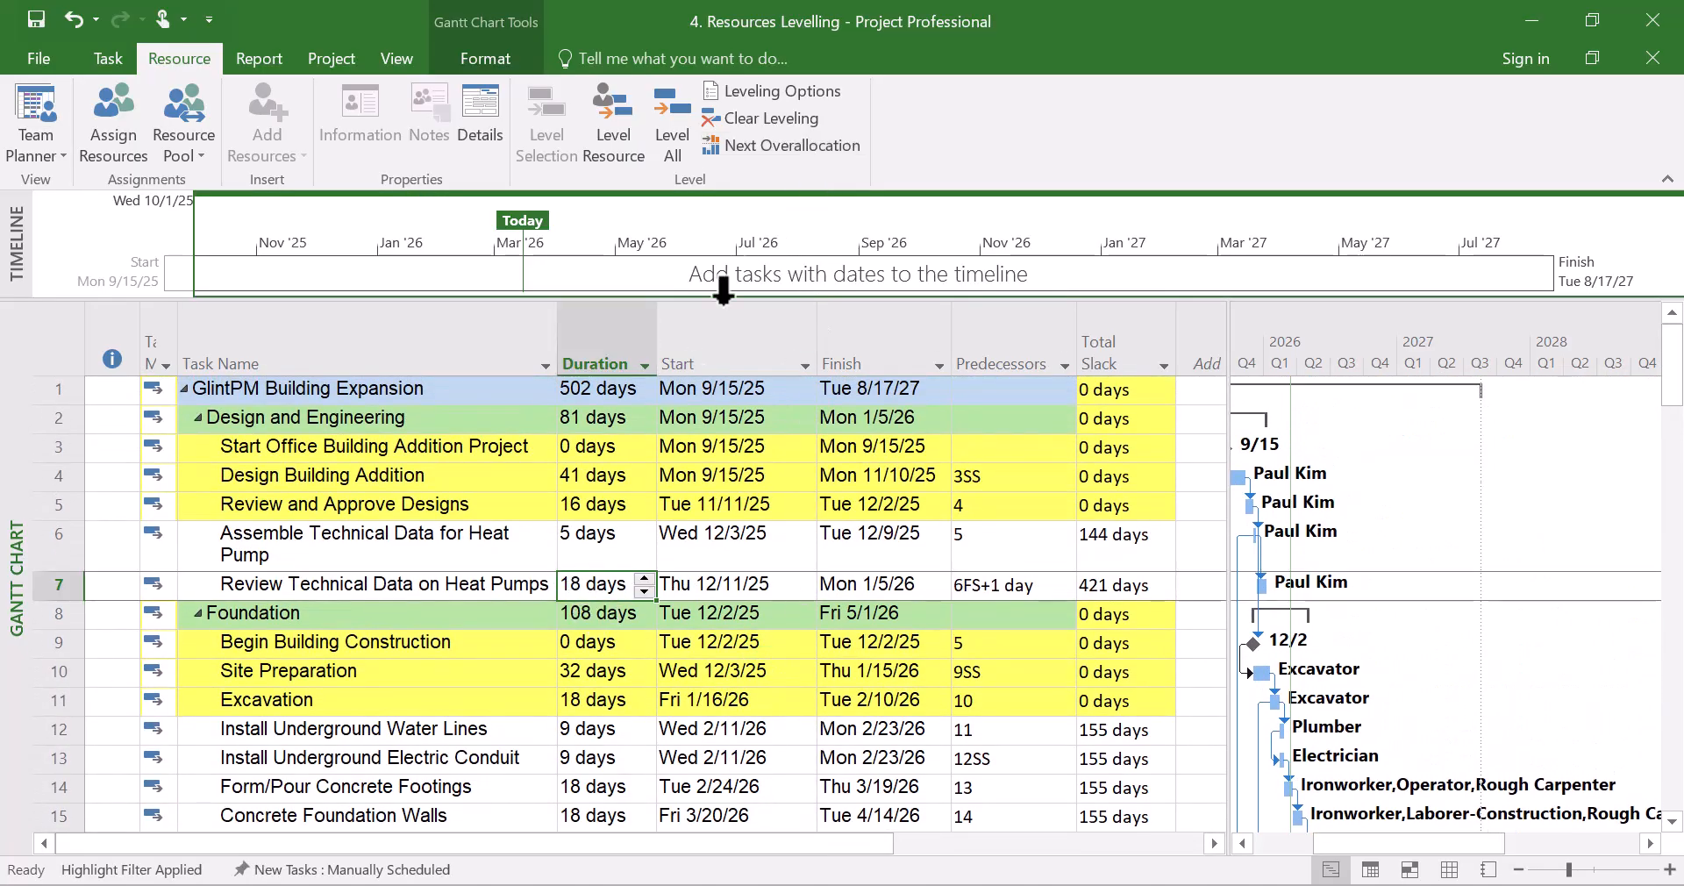
{"action": "left_click", "coordinate": [785, 146]}
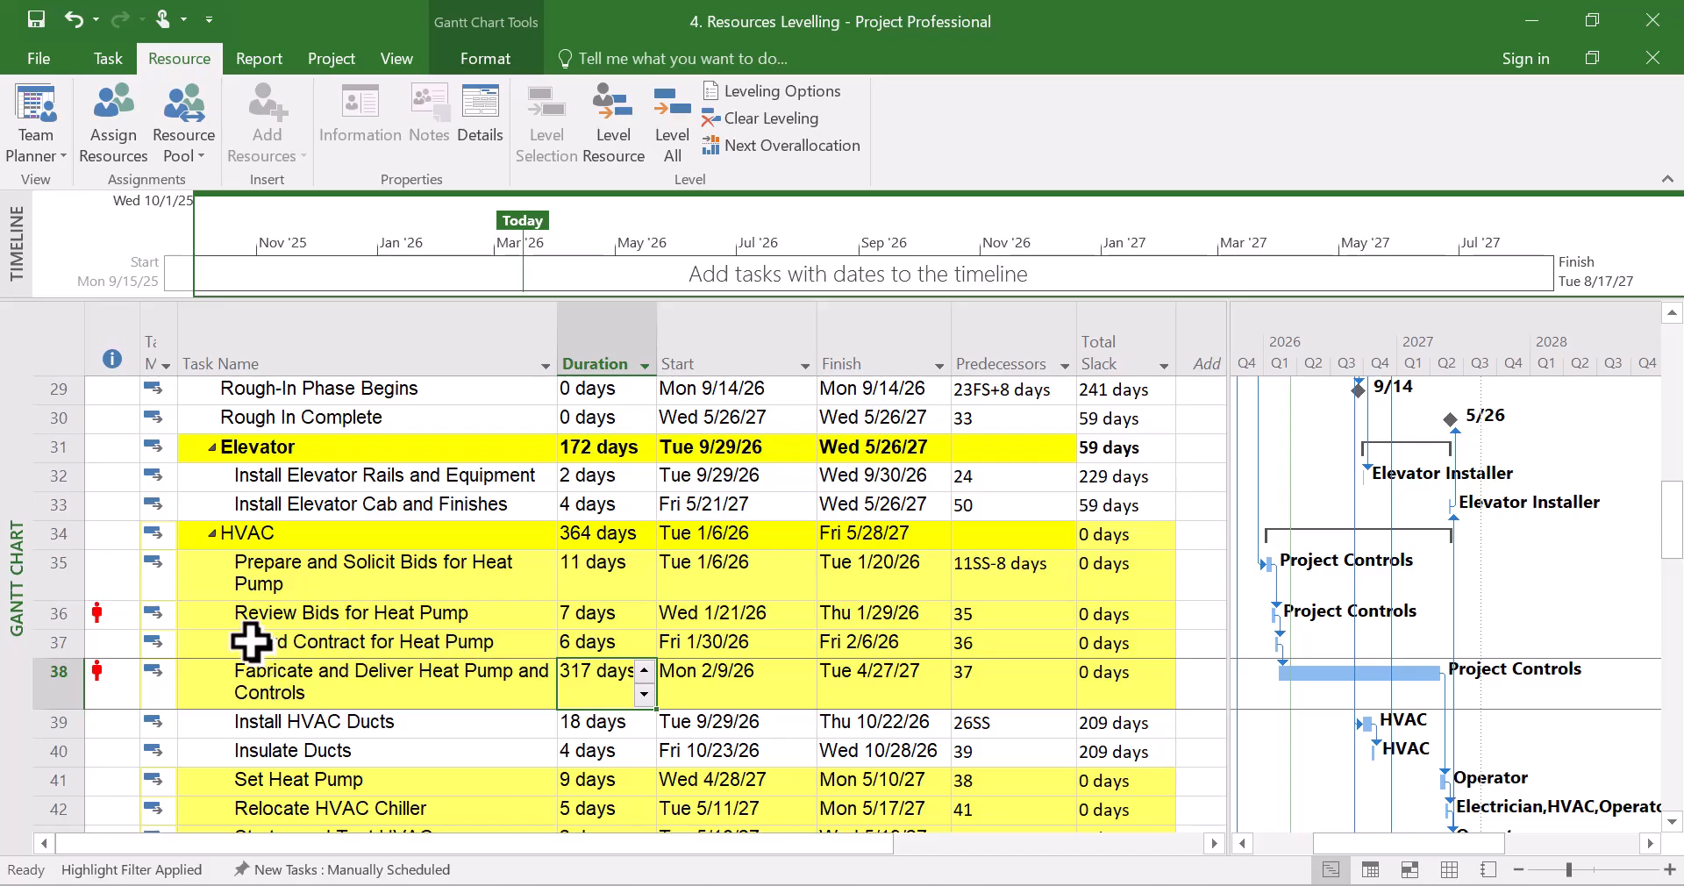
Select the tasks from Review Bids for Heat Pump through Fabricate and Deliver Heat Pump and Controls, and inspect their overallocation flags and assigned resource.
{"action": "left_click_drag", "start_coordinate": [41, 613], "coordinate": [24, 666]}
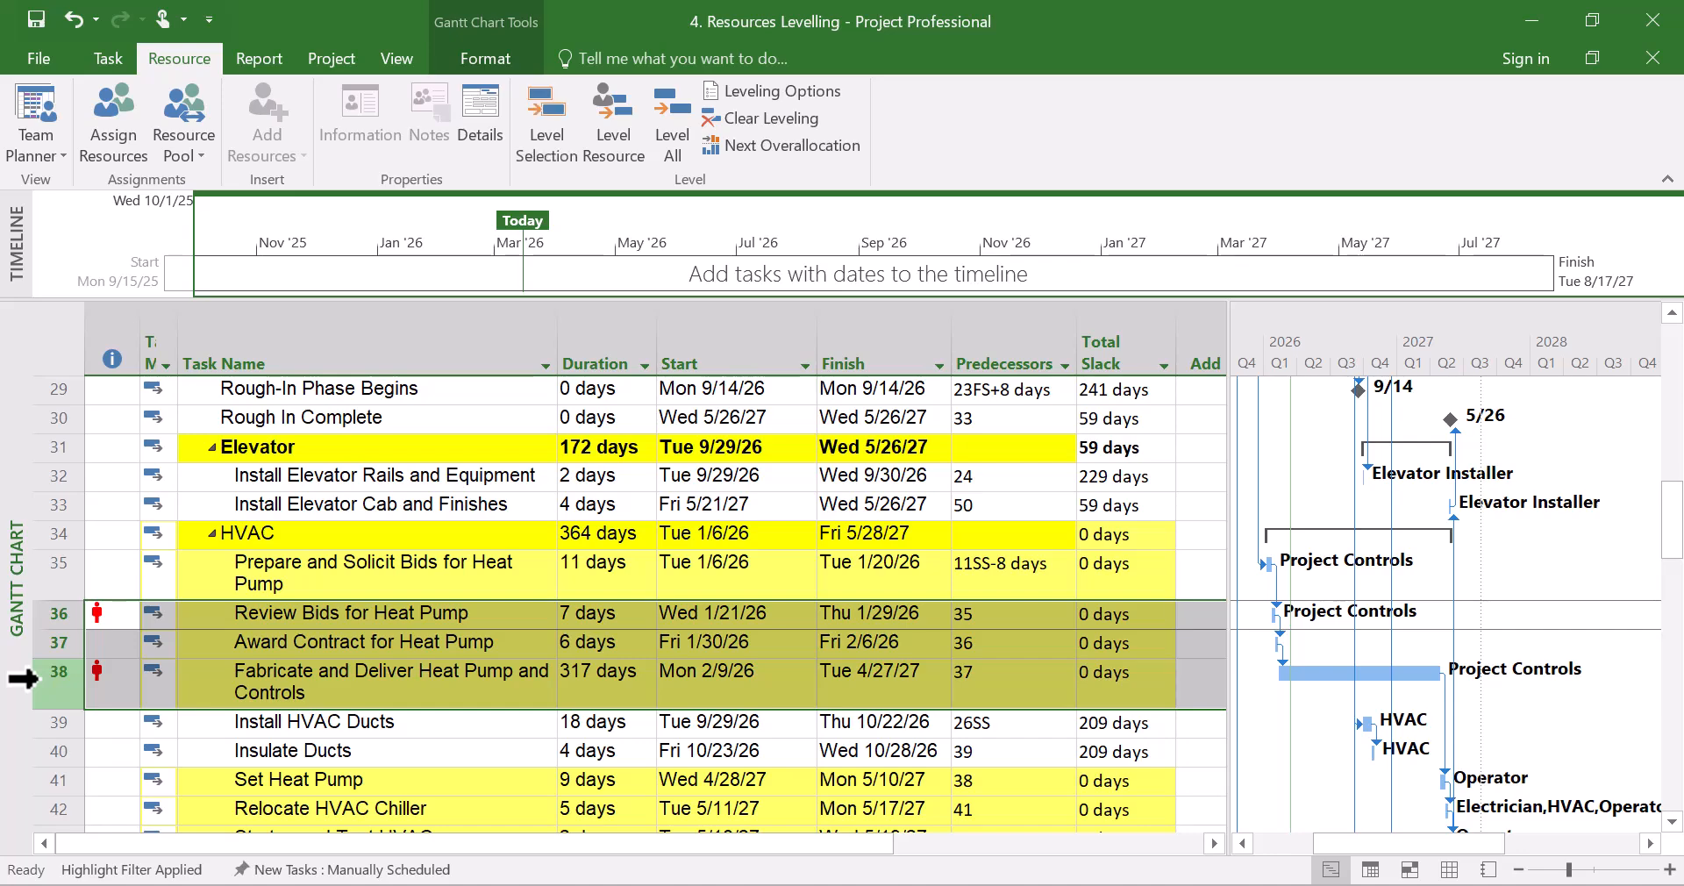
{"action": "scroll", "coordinate": [25, 677], "scroll_direction": "down", "scroll_amount": 1}
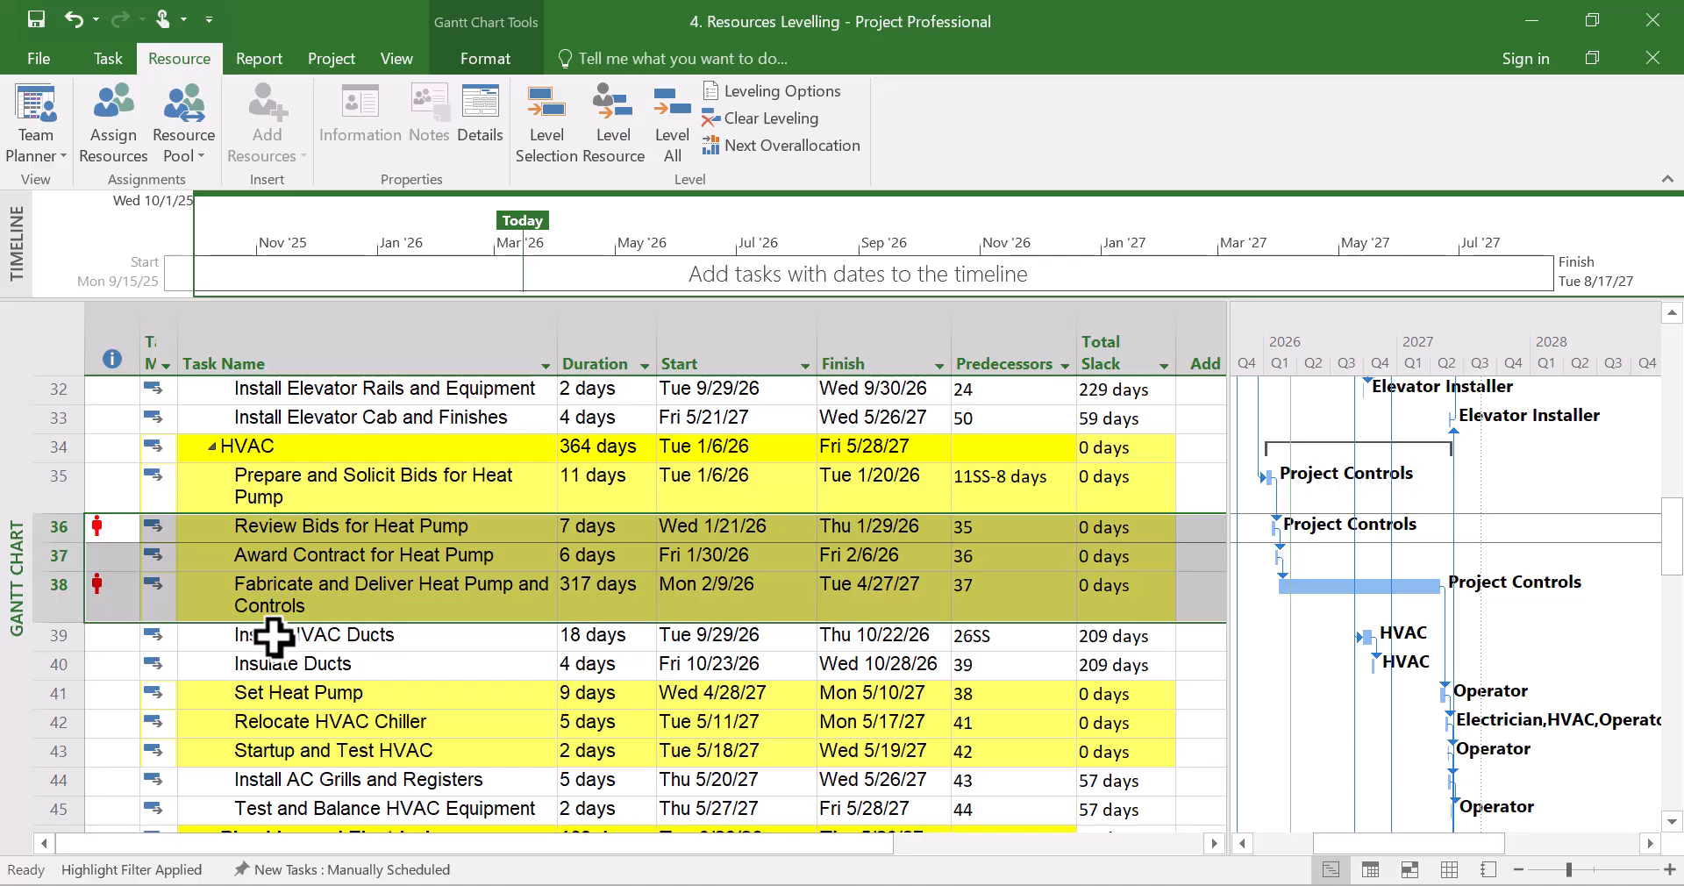
{"action": "scroll", "coordinate": [274, 636], "scroll_direction": "up", "scroll_amount": 10}
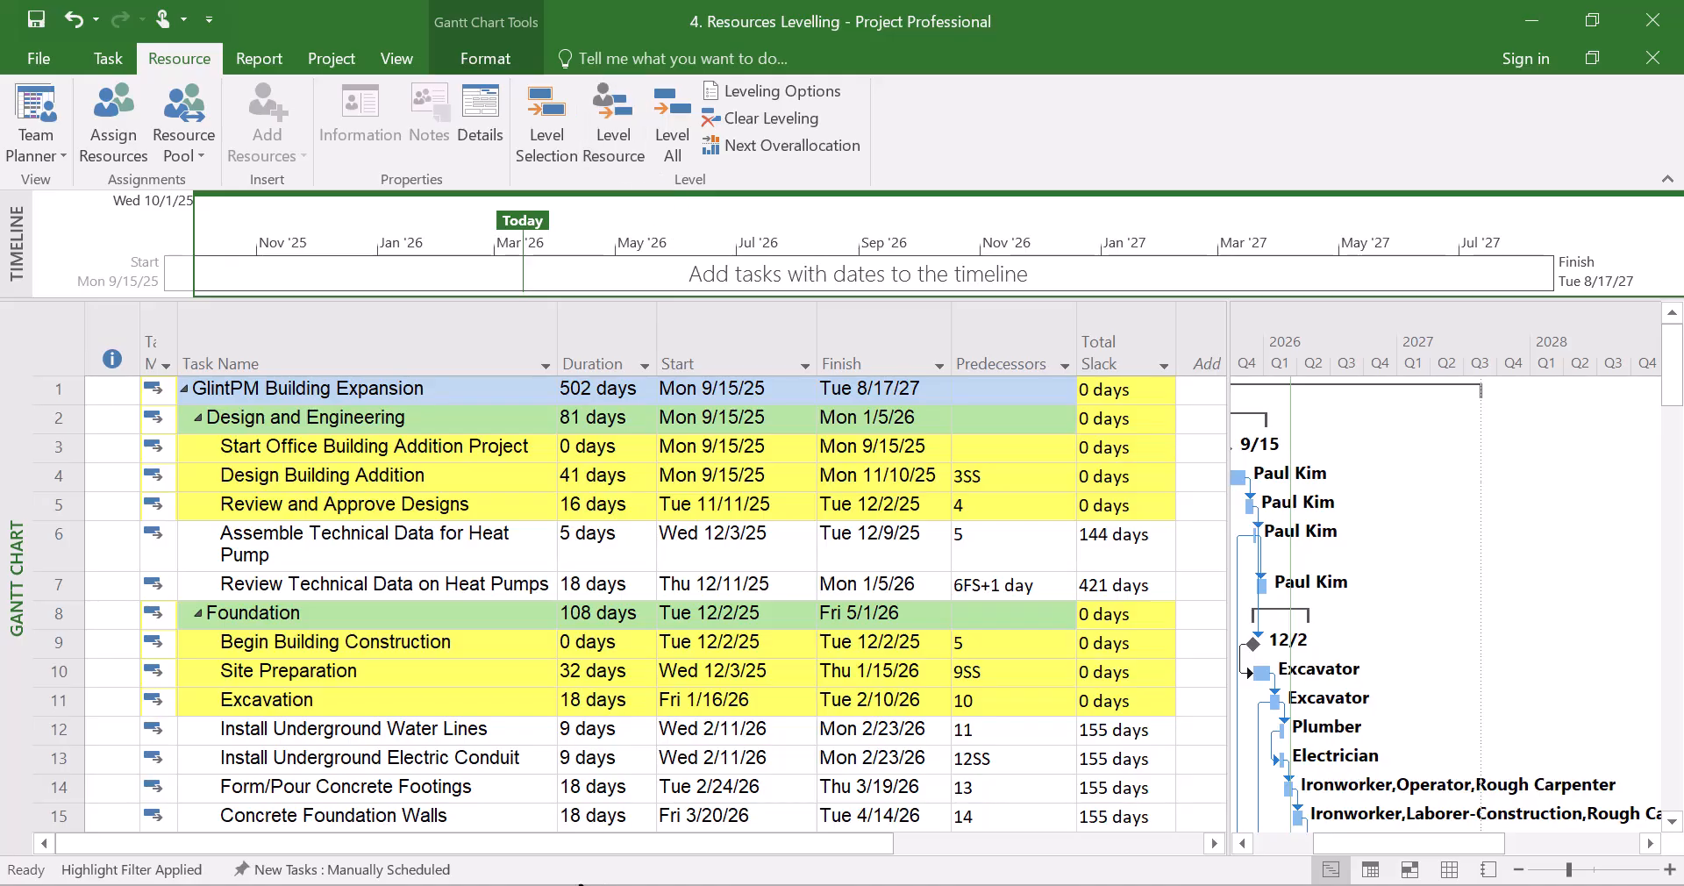
{"action": "scroll", "coordinate": [324, 842], "scroll_direction": "down", "scroll_amount": 7}
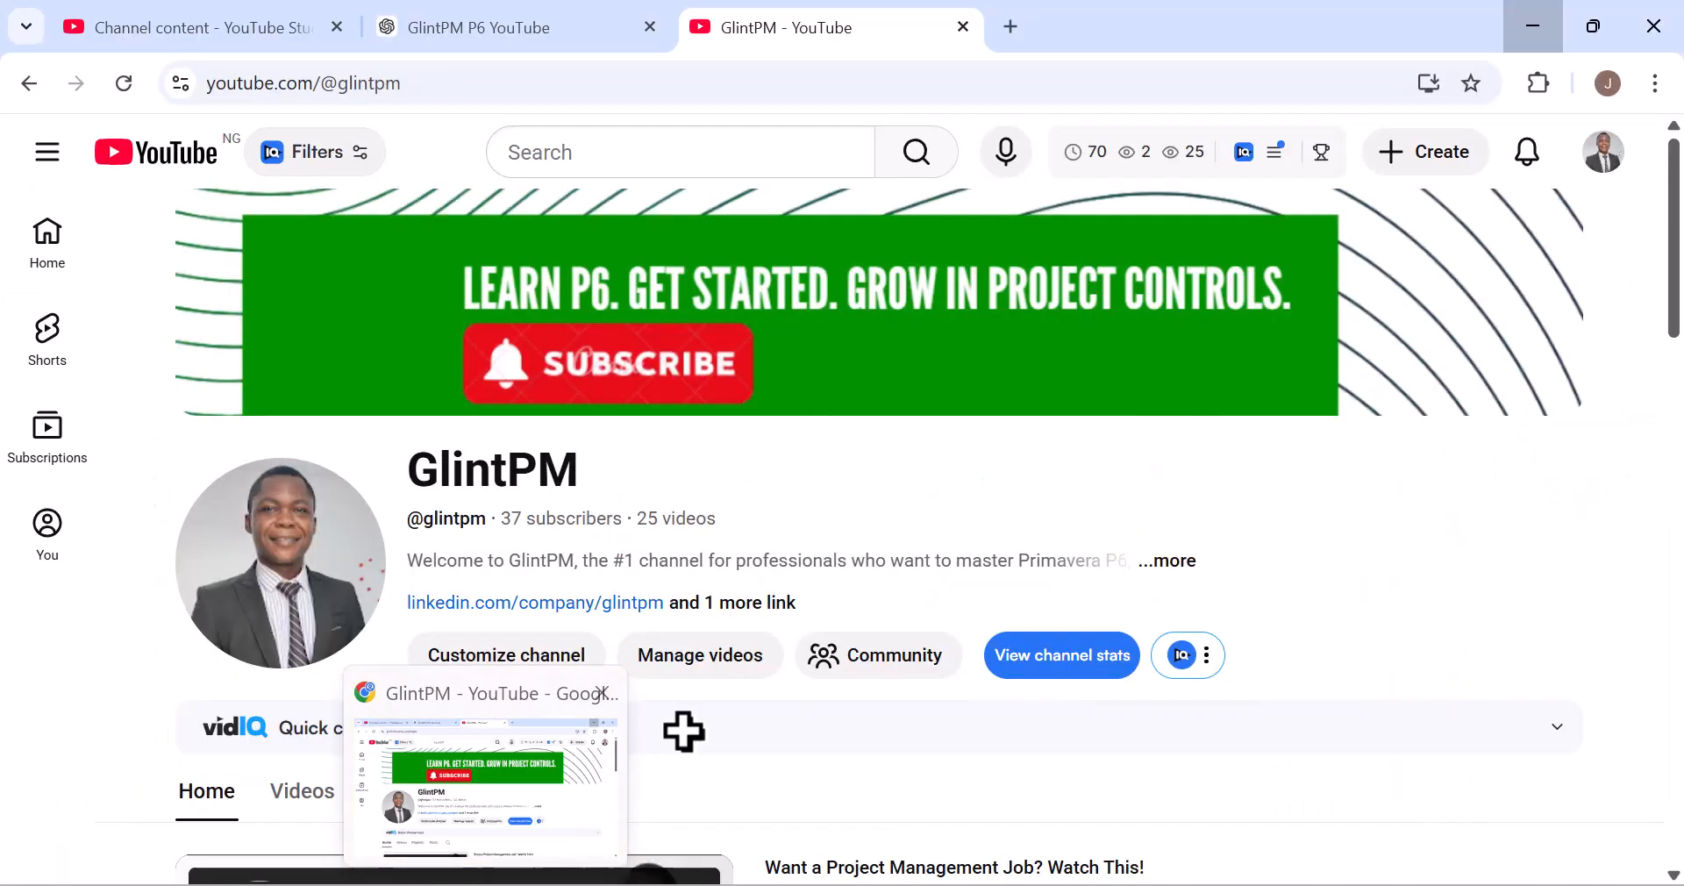
{"action": "scroll", "coordinate": [1362, 802], "scroll_direction": "down", "scroll_amount": 2}
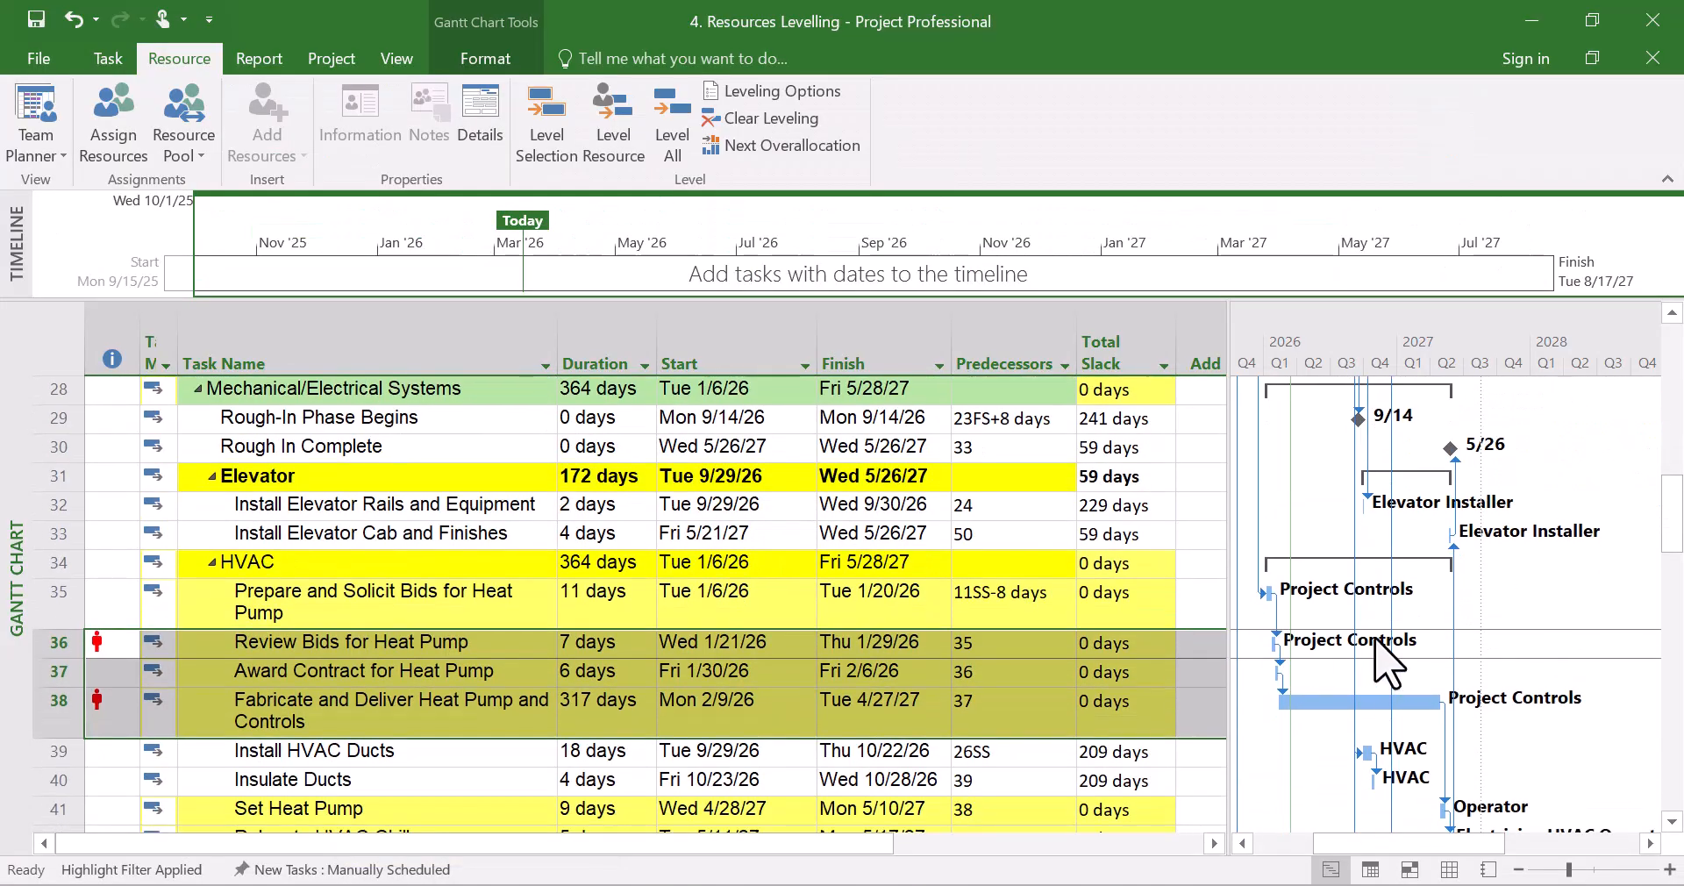
Check the Resource Sheet for overallocated resources and return to the Gantt Chart view.
{"action": "left_click", "coordinate": [1449, 869]}
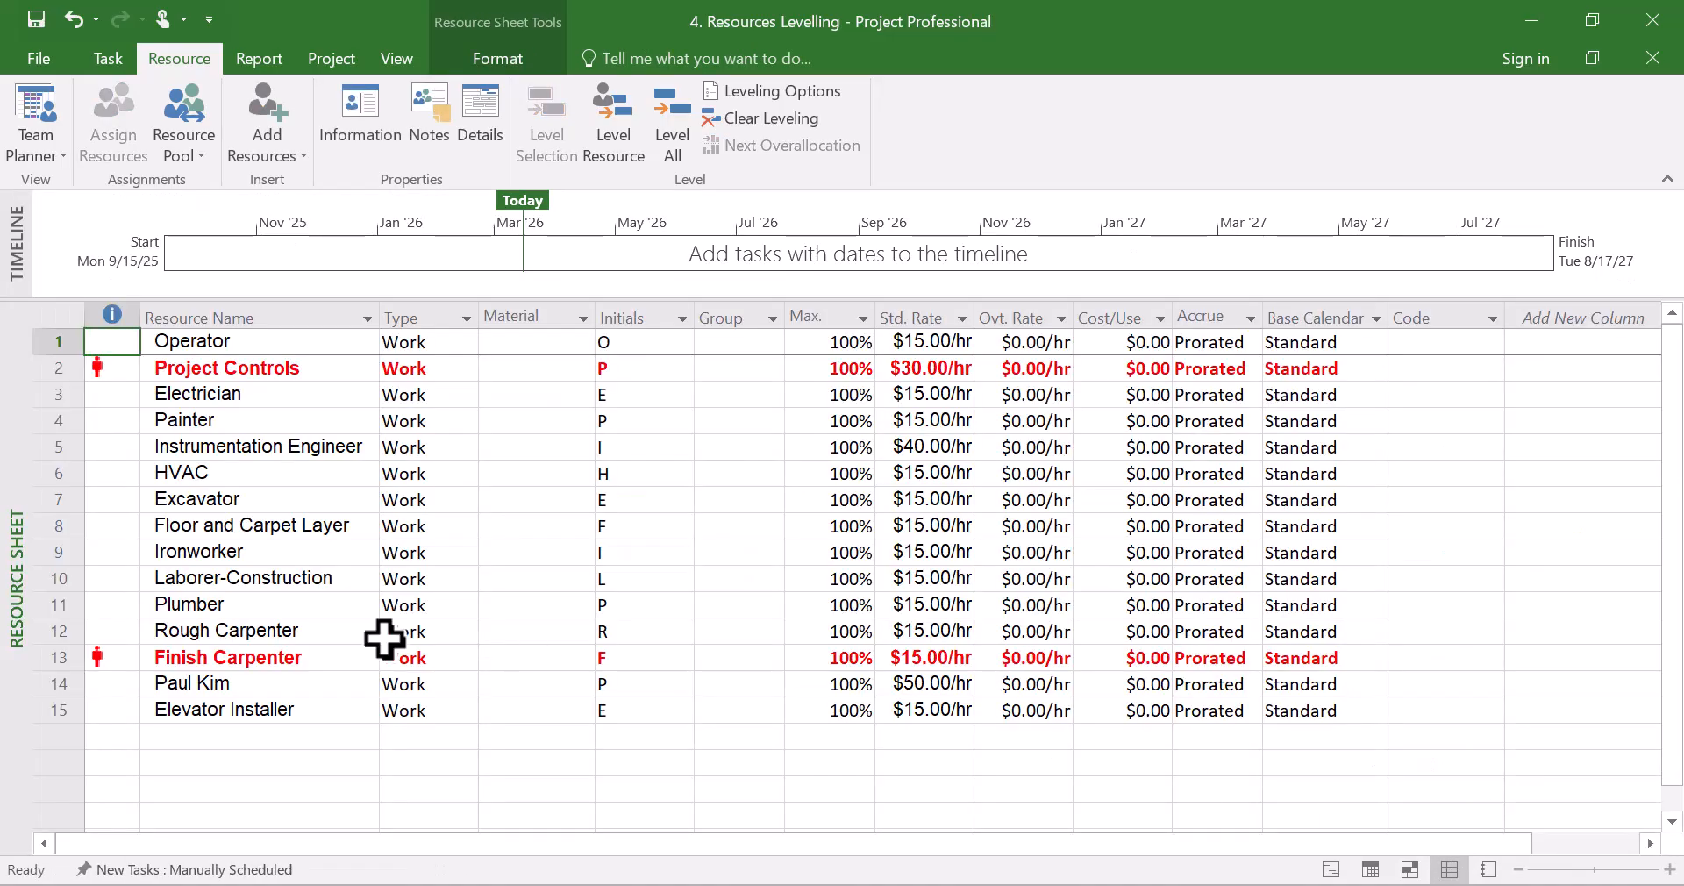
{"action": "left_click", "coordinate": [271, 599]}
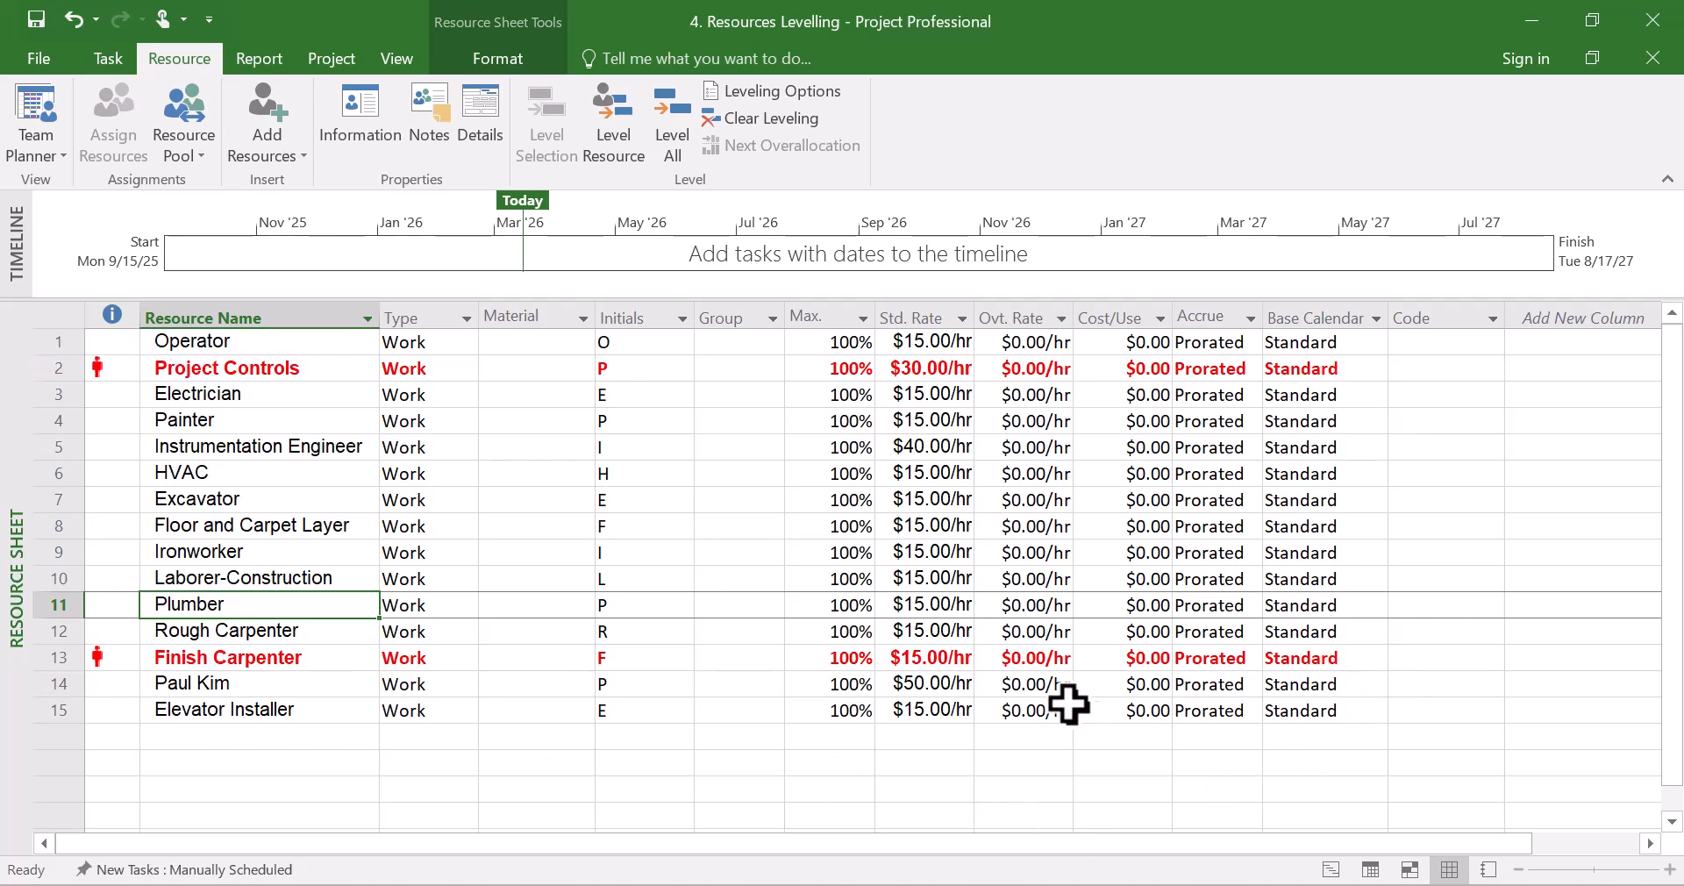
{"action": "left_click", "coordinate": [1331, 869]}
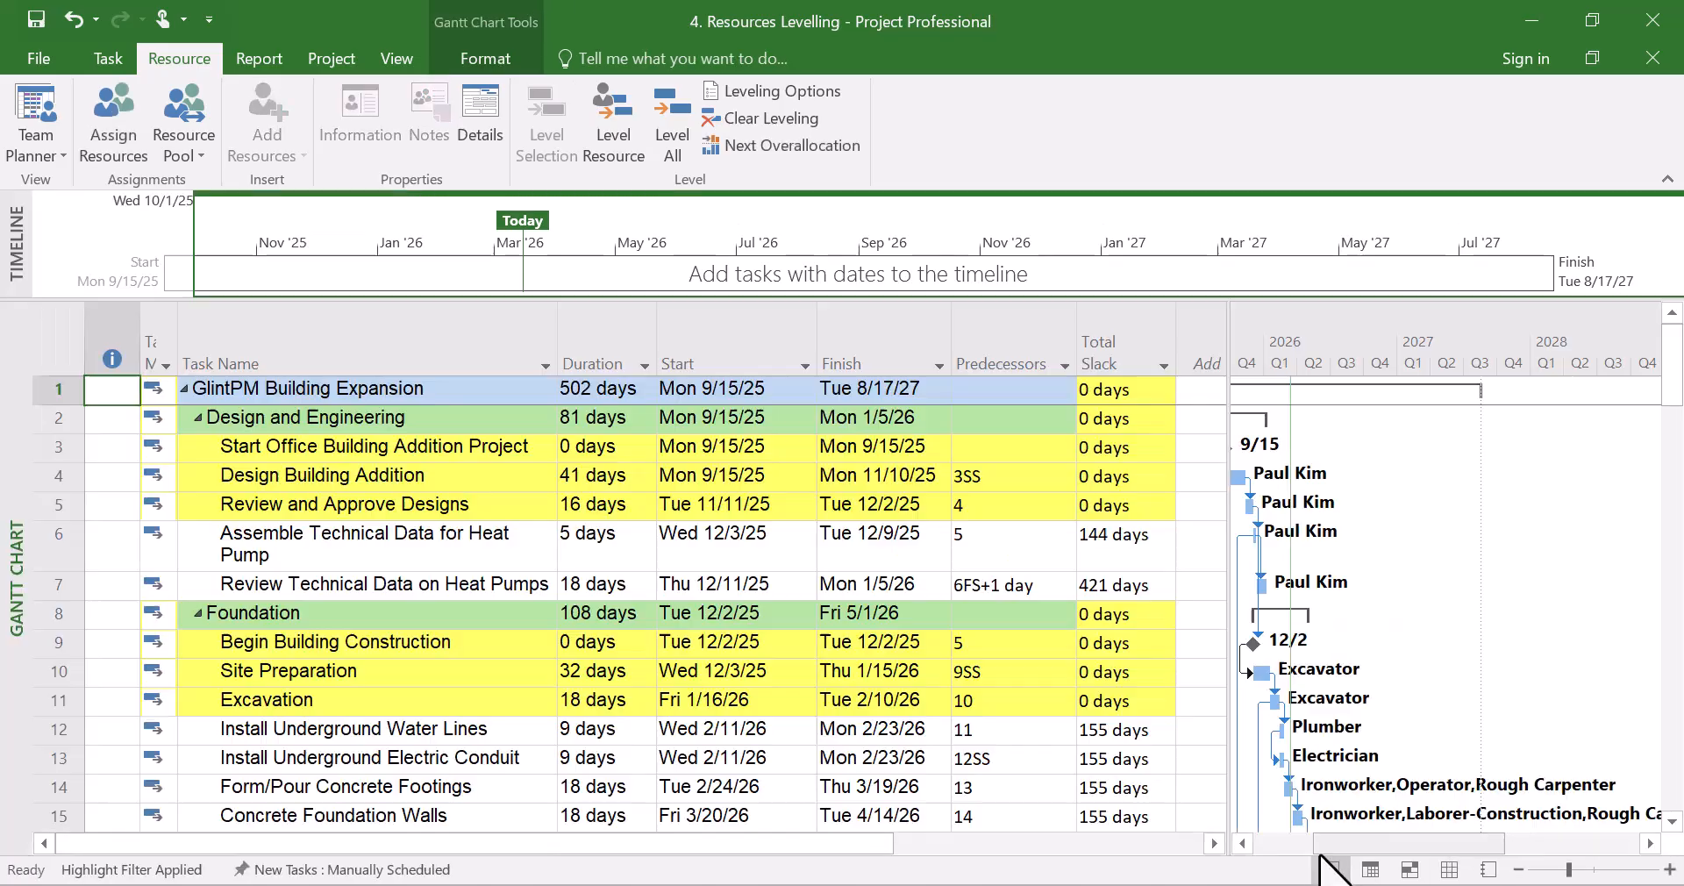
Level only the Project Controls resource, with tasks 36 to 38 under HVAC selected.
{"action": "scroll", "coordinate": [1003, 664], "scroll_direction": "down", "scroll_amount": 10}
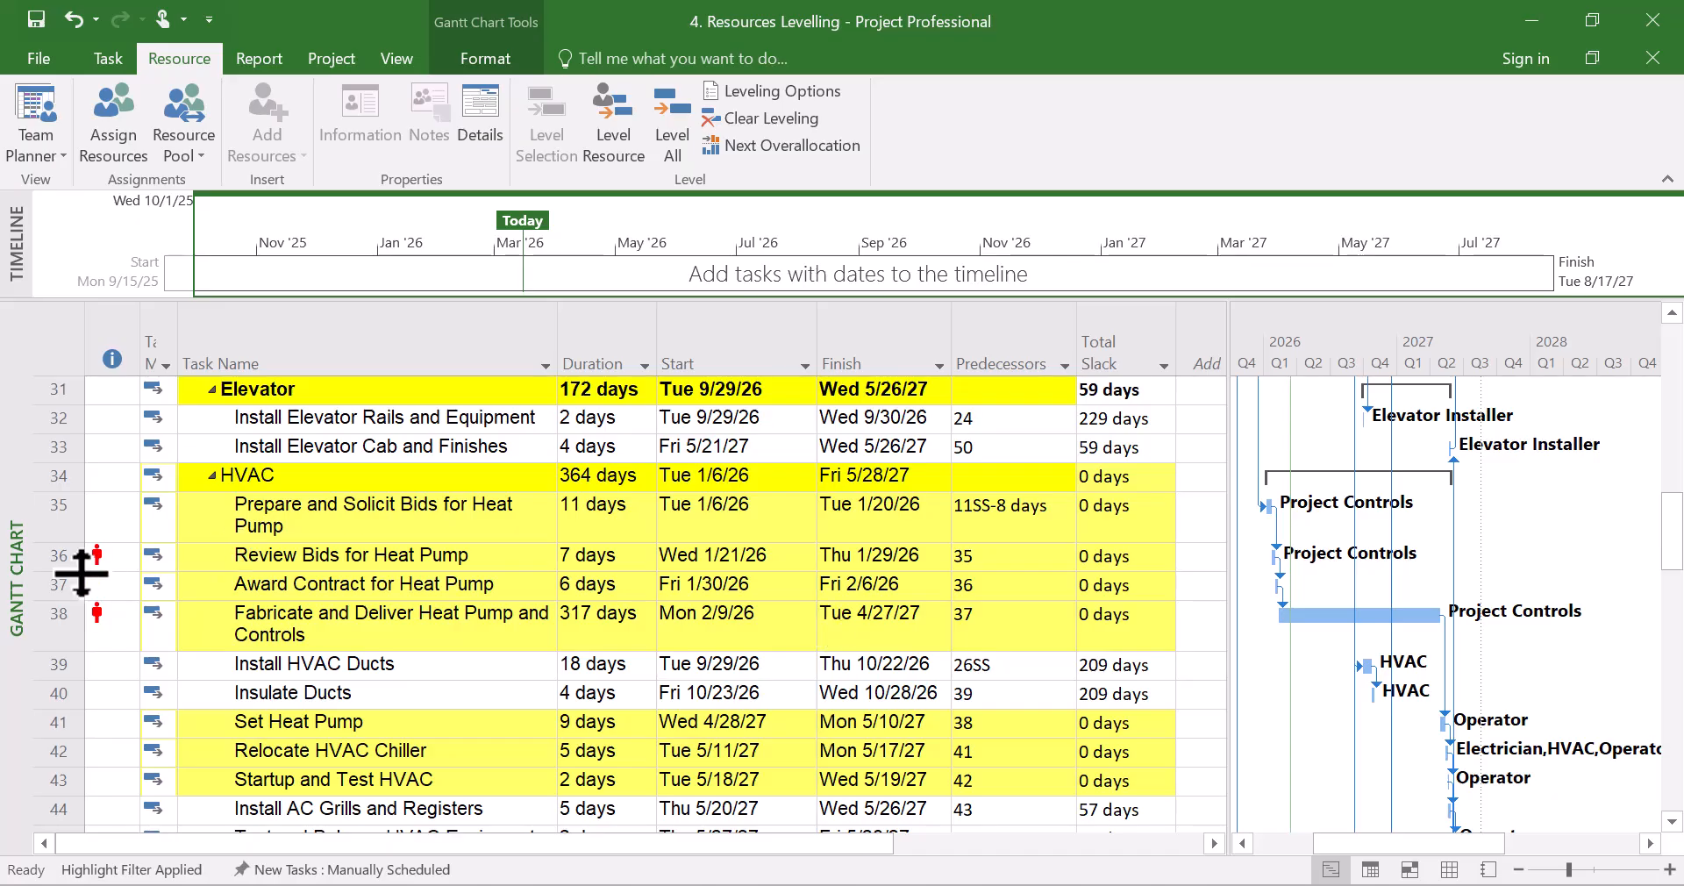
{"action": "left_click", "coordinate": [44, 555]}
{"action": "left_click_drag", "start_coordinate": [44, 556], "coordinate": [33, 618]}
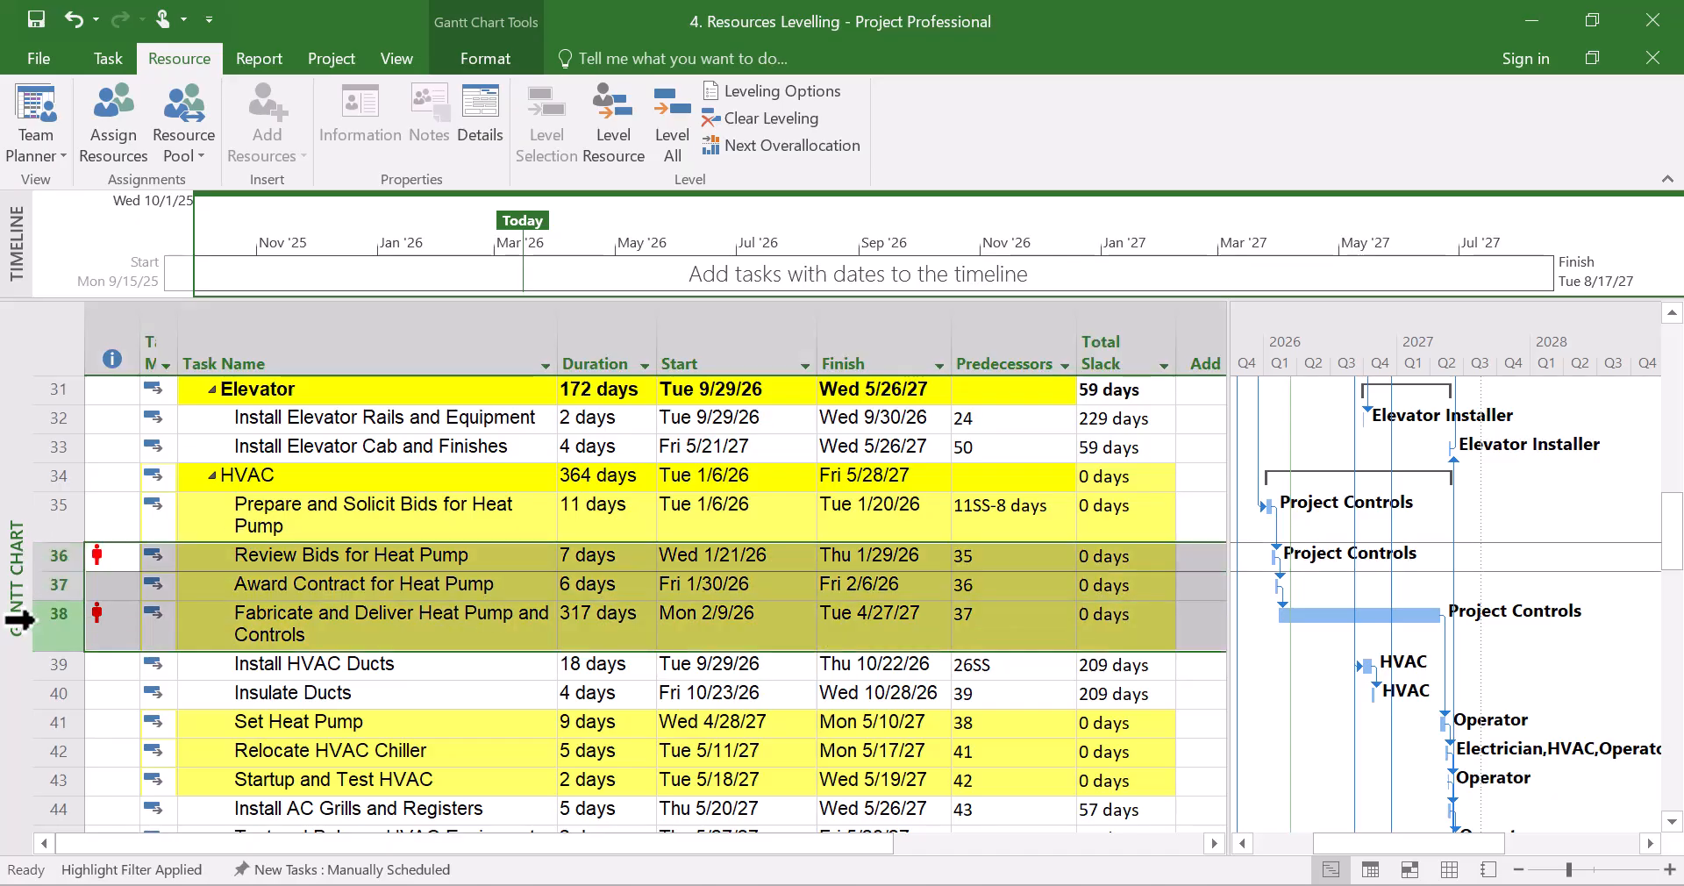
{"action": "left_click", "coordinate": [617, 117]}
{"action": "scroll", "coordinate": [743, 394], "scroll_direction": "down", "scroll_amount": 1}
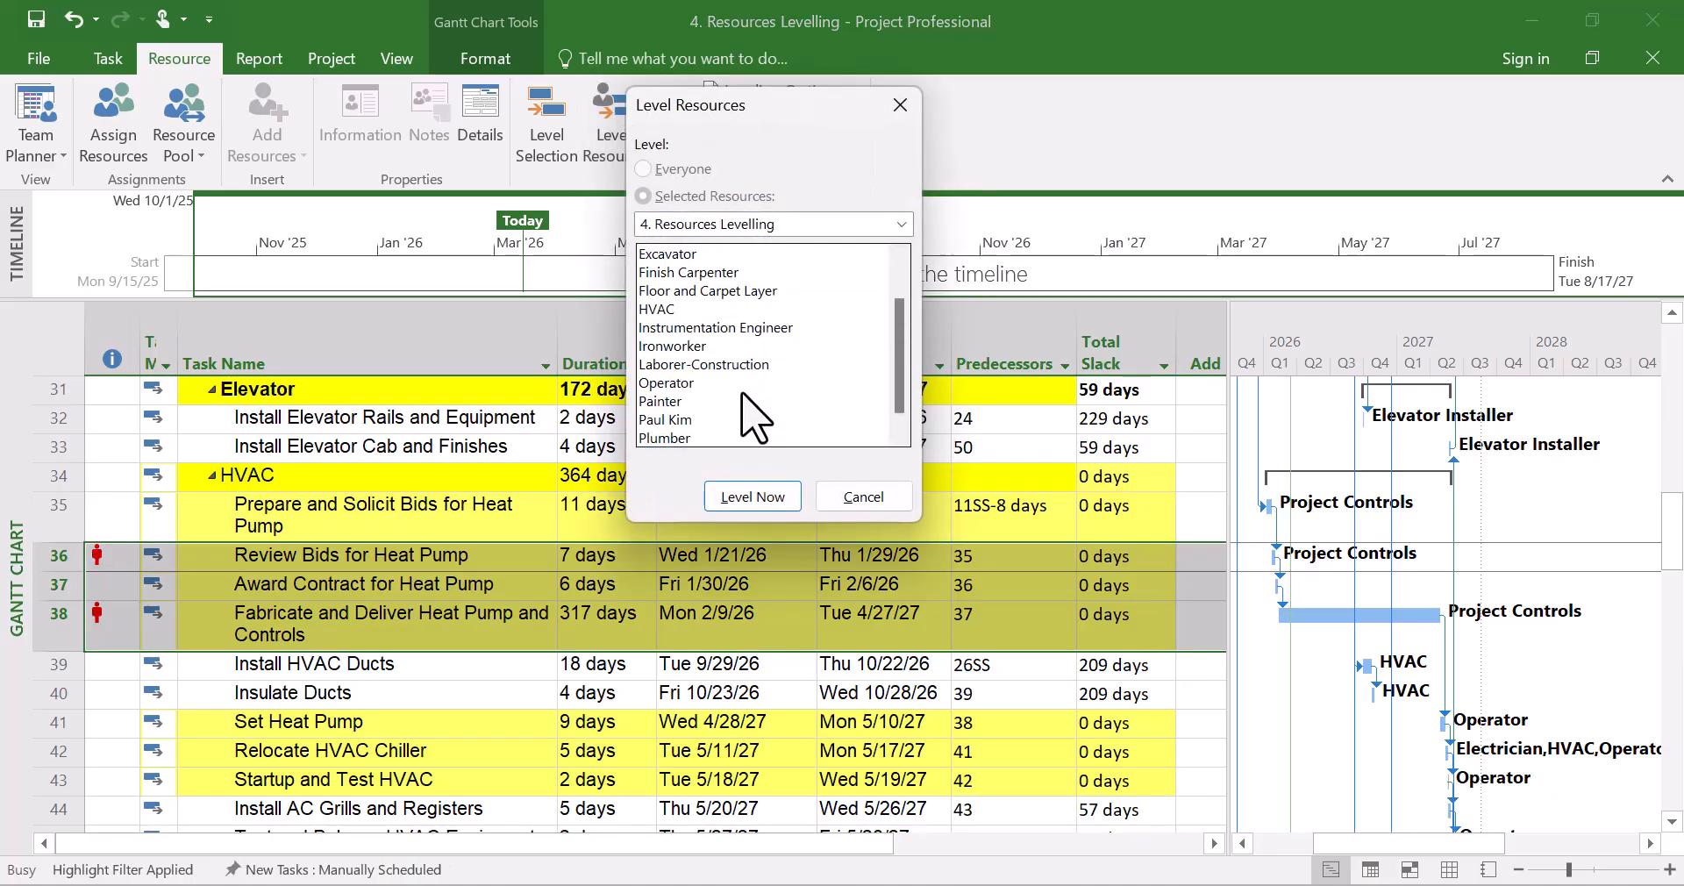
{"action": "scroll", "coordinate": [743, 413], "scroll_direction": "down", "scroll_amount": 1}
{"action": "left_click", "coordinate": [746, 419]}
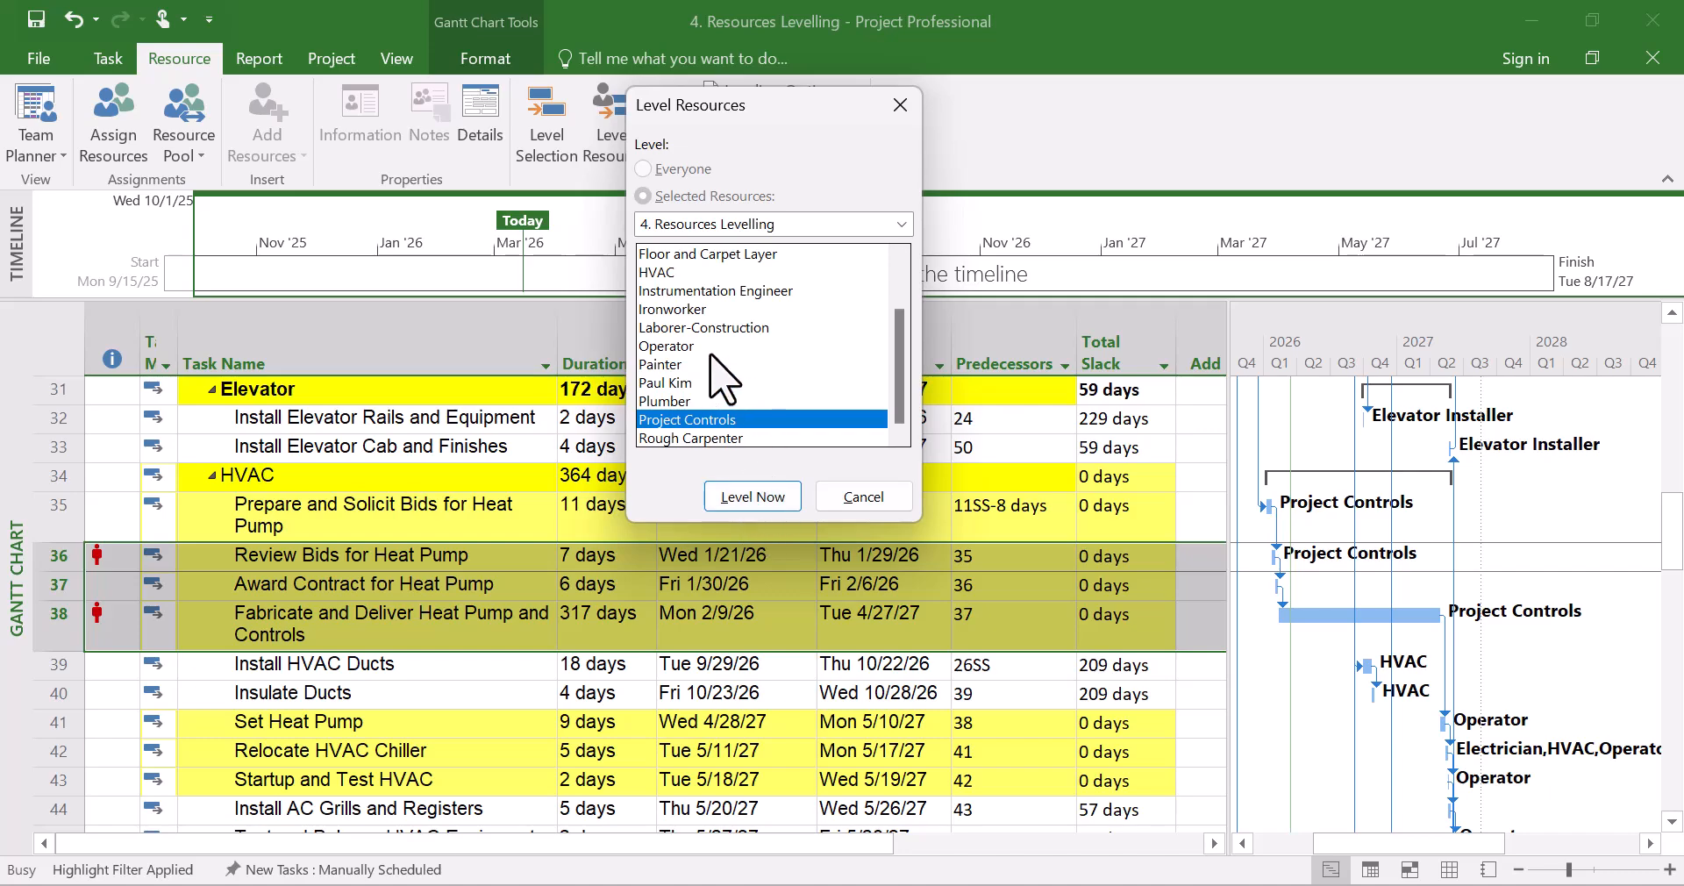
{"action": "scroll", "coordinate": [721, 377], "scroll_direction": "up", "scroll_amount": 2}
{"action": "scroll", "coordinate": [720, 378], "scroll_direction": "down", "scroll_amount": 2}
{"action": "left_click", "coordinate": [756, 498]}
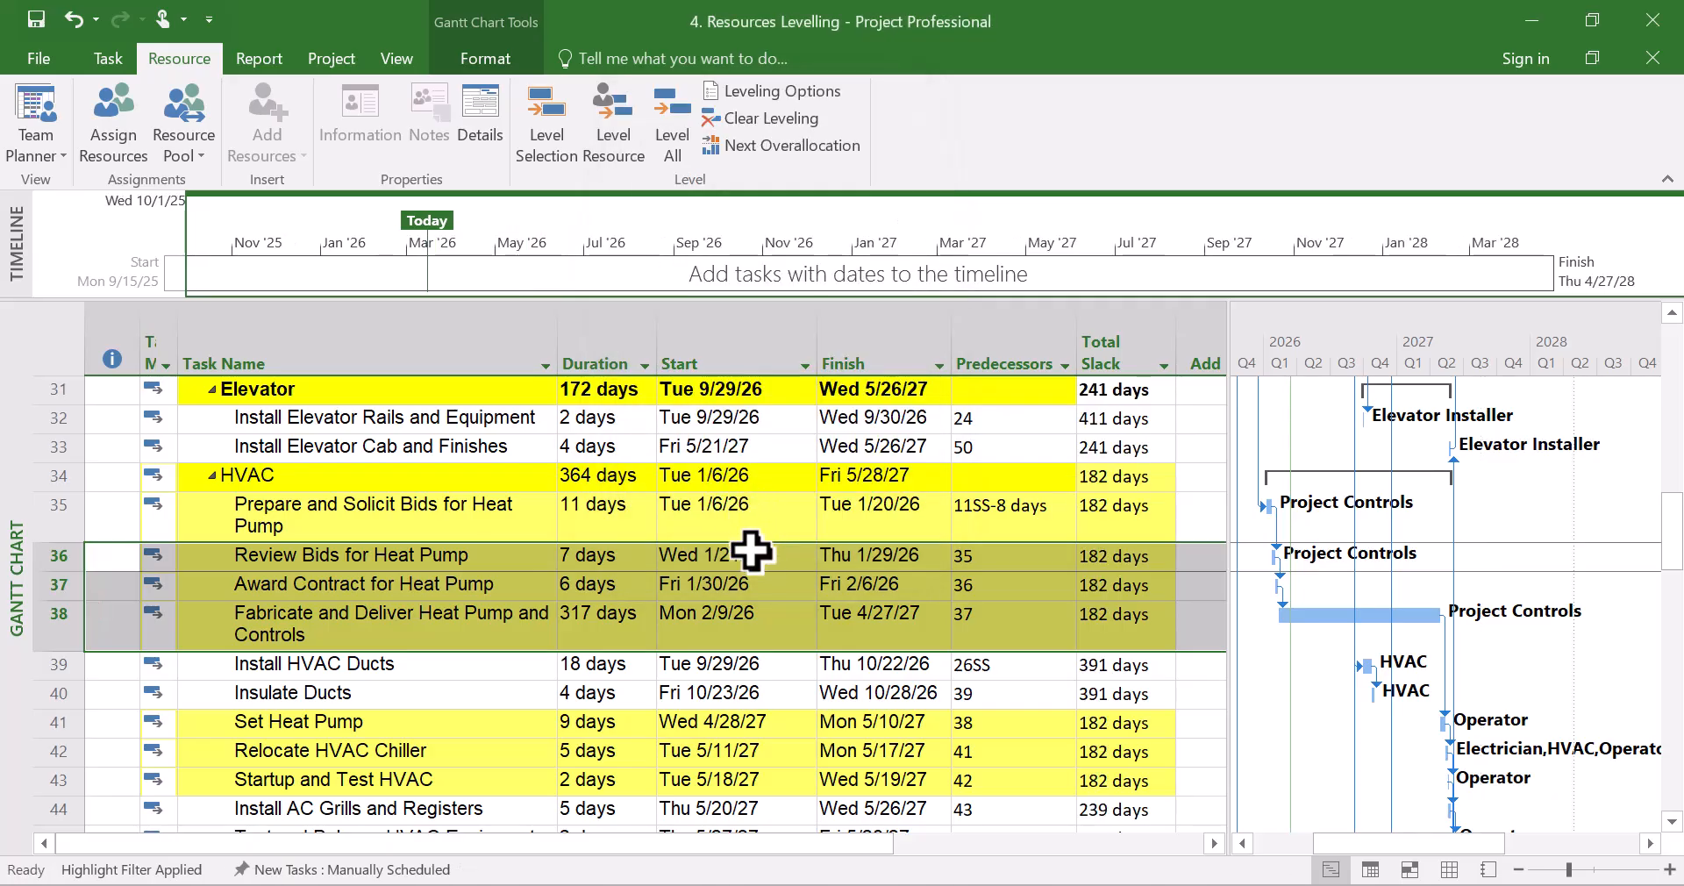
Examine the whole Gantt Chart for shifted dates and remaining overallocation flags after leveling Project Controls.
{"action": "scroll", "coordinate": [772, 621], "scroll_direction": "up", "scroll_amount": 3}
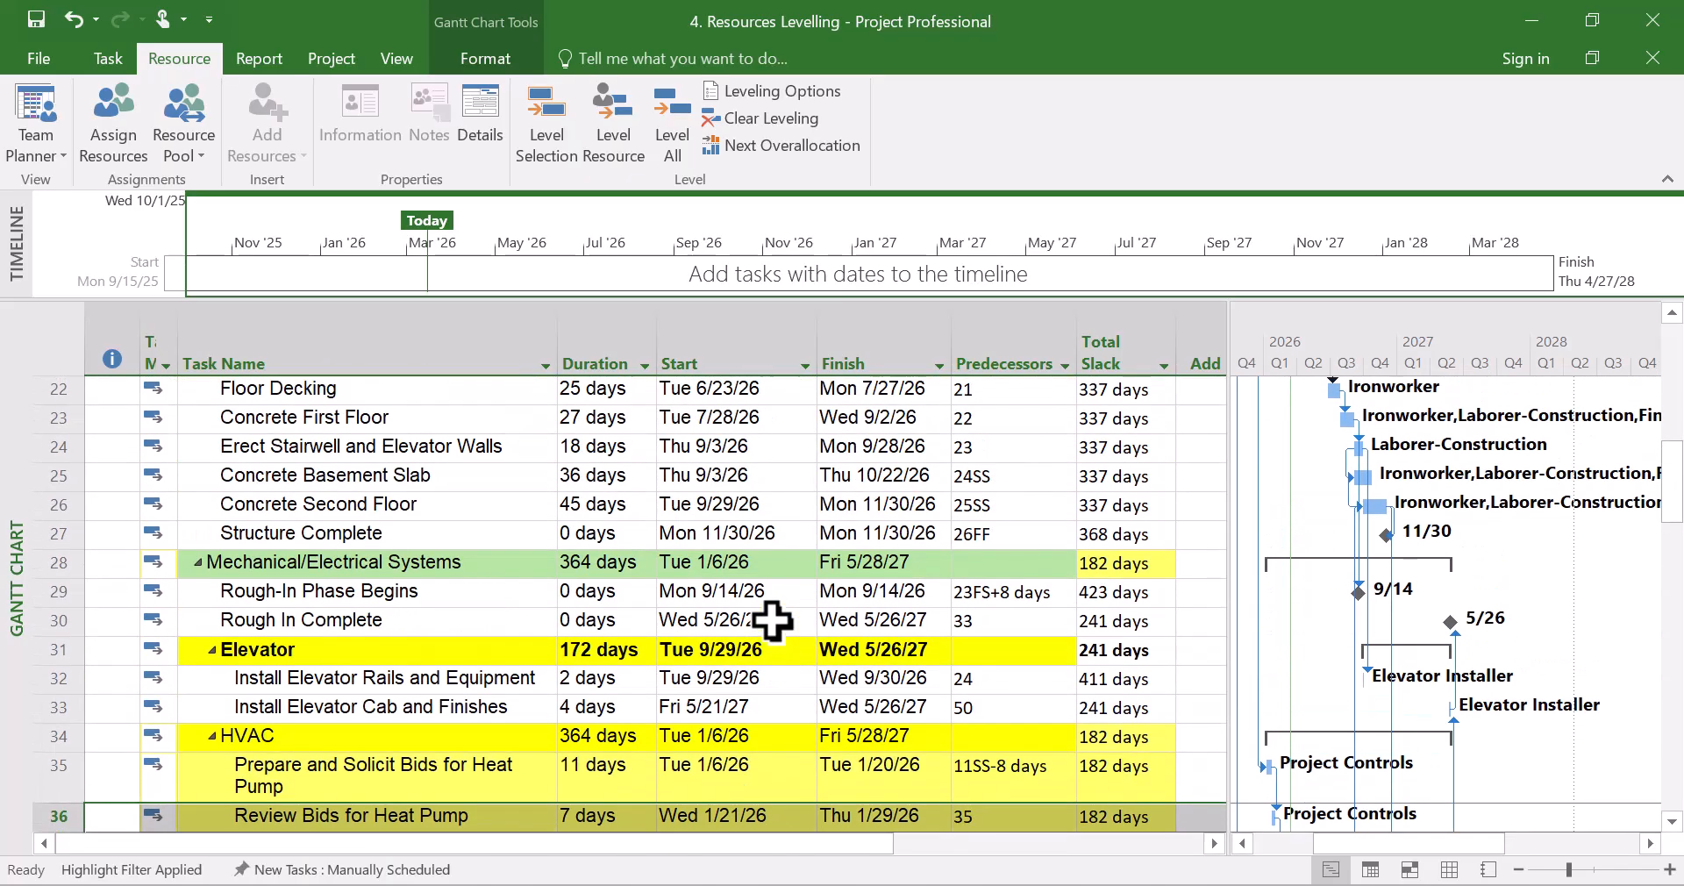
{"action": "scroll", "coordinate": [772, 621], "scroll_direction": "down", "scroll_amount": 11}
{"action": "scroll", "coordinate": [342, 627], "scroll_direction": "down", "scroll_amount": 4}
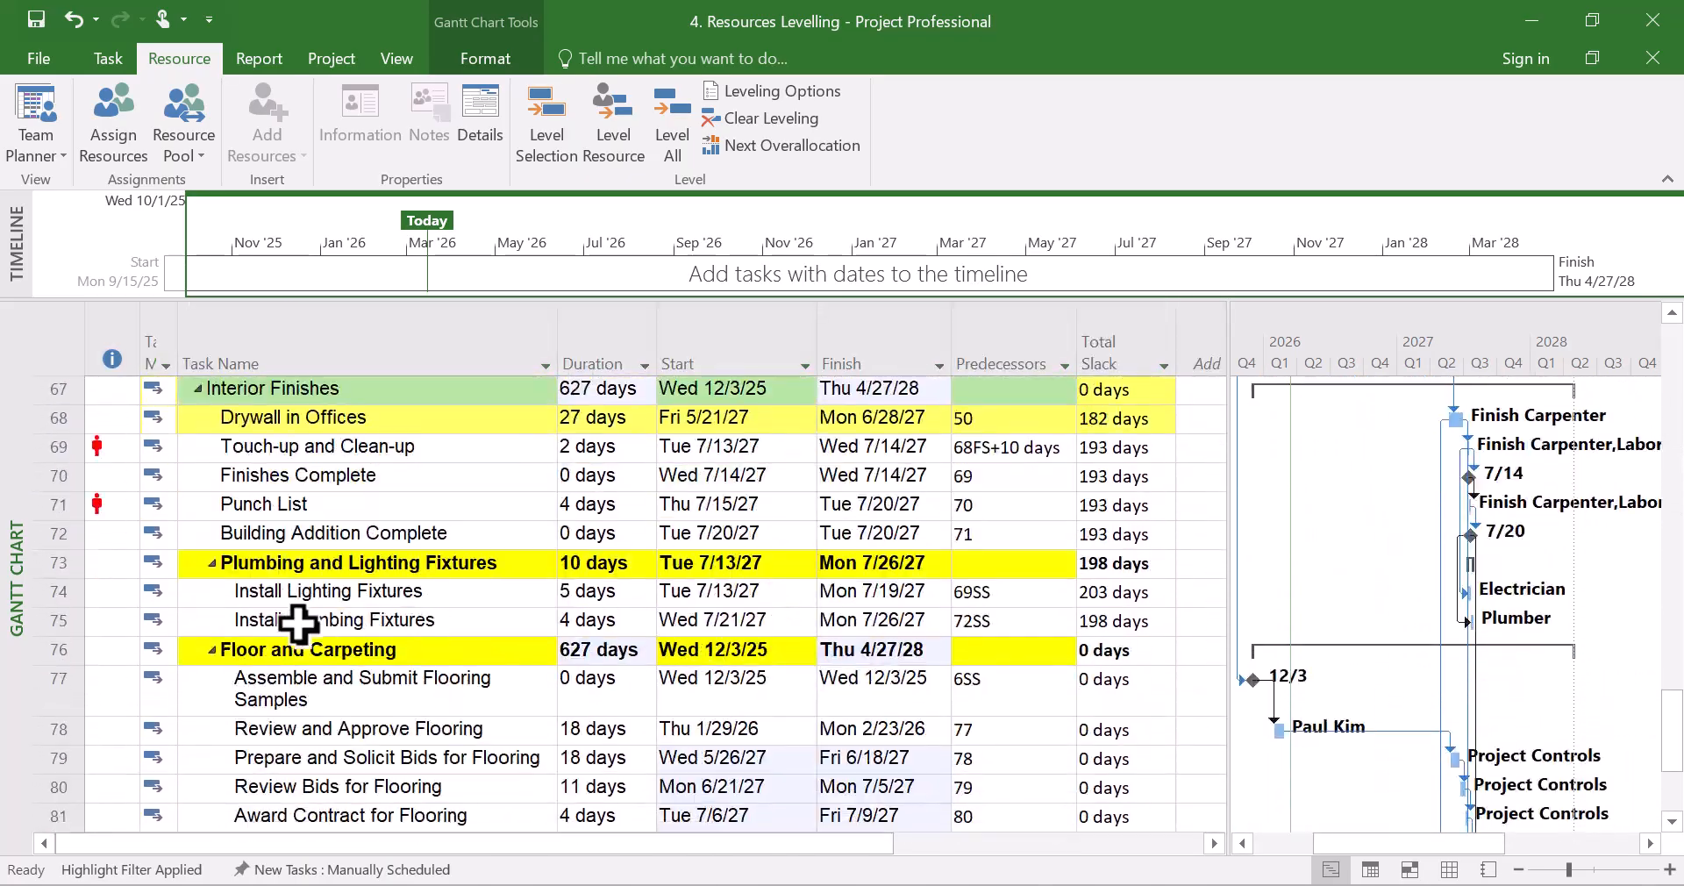
{"action": "scroll", "coordinate": [342, 593], "scroll_direction": "up", "scroll_amount": 1}
{"action": "scroll", "coordinate": [342, 594], "scroll_direction": "down", "scroll_amount": 8}
{"action": "scroll", "coordinate": [278, 580], "scroll_direction": "up", "scroll_amount": 20}
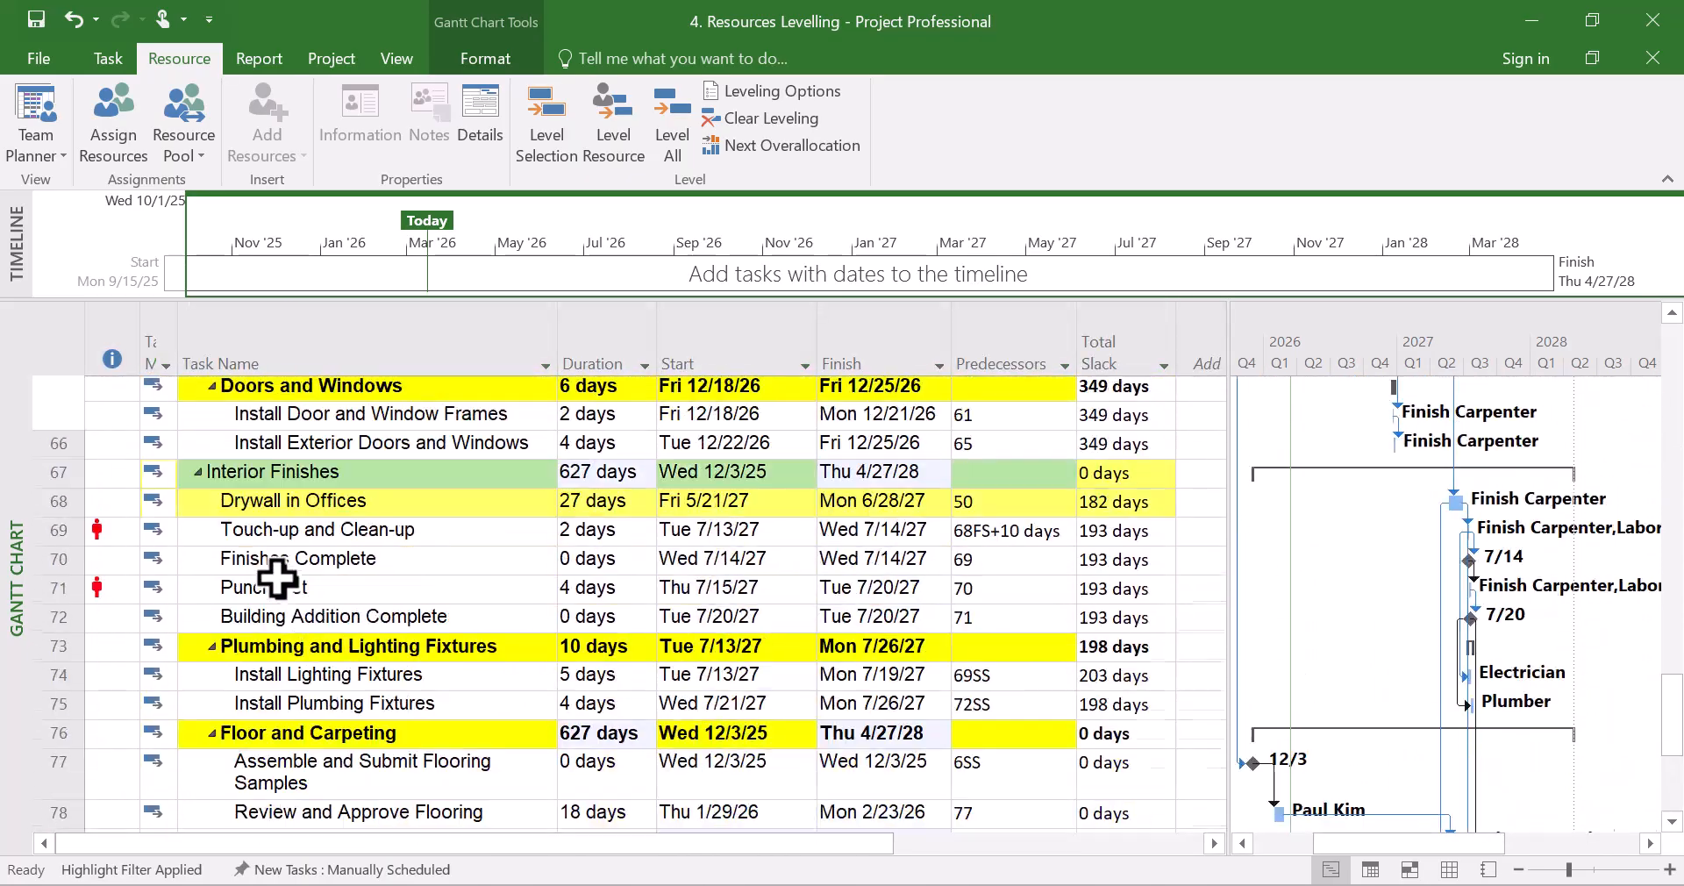
{"action": "scroll", "coordinate": [517, 577], "scroll_direction": "up", "scroll_amount": 9}
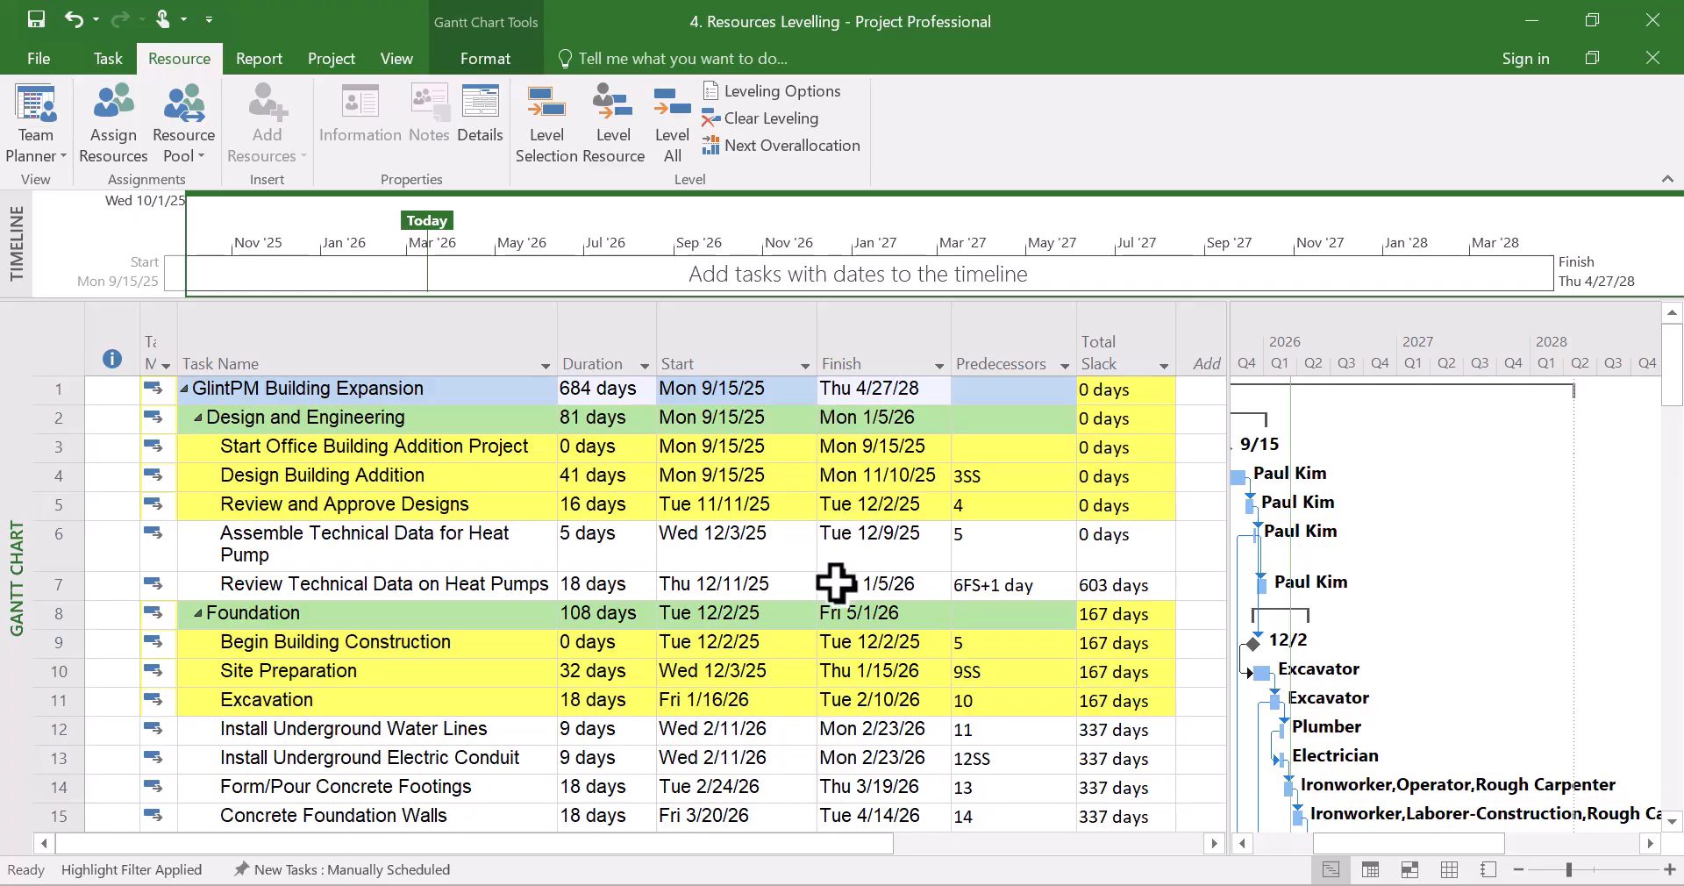
{"action": "scroll", "coordinate": [836, 582], "scroll_direction": "down", "scroll_amount": 8}
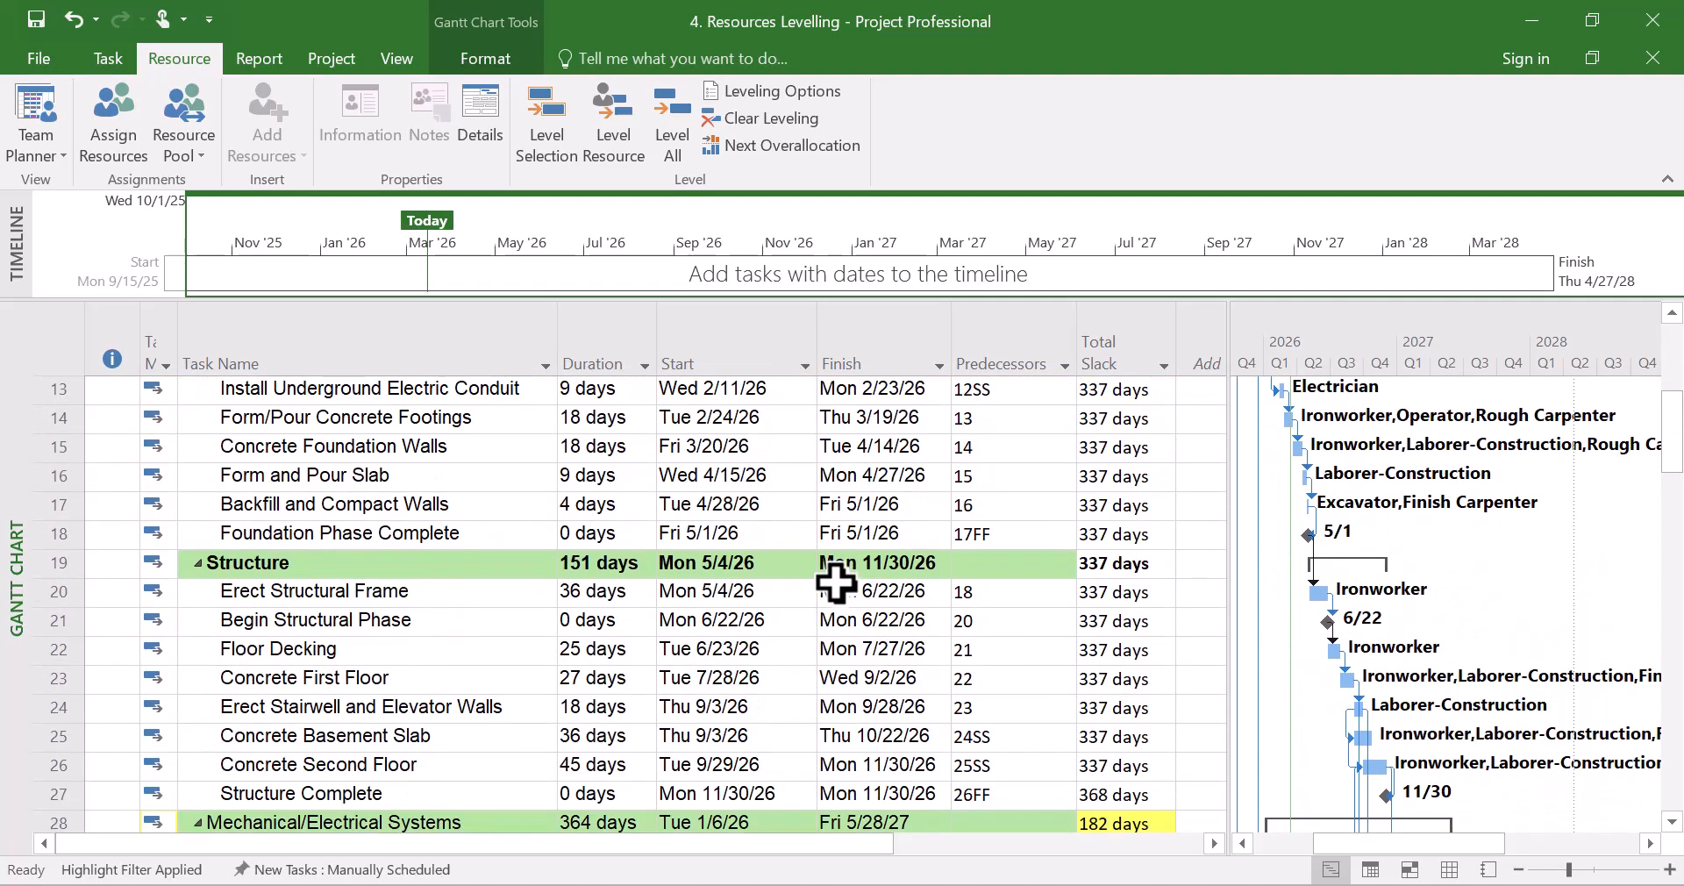
{"action": "scroll", "coordinate": [836, 583], "scroll_direction": "down", "scroll_amount": 13}
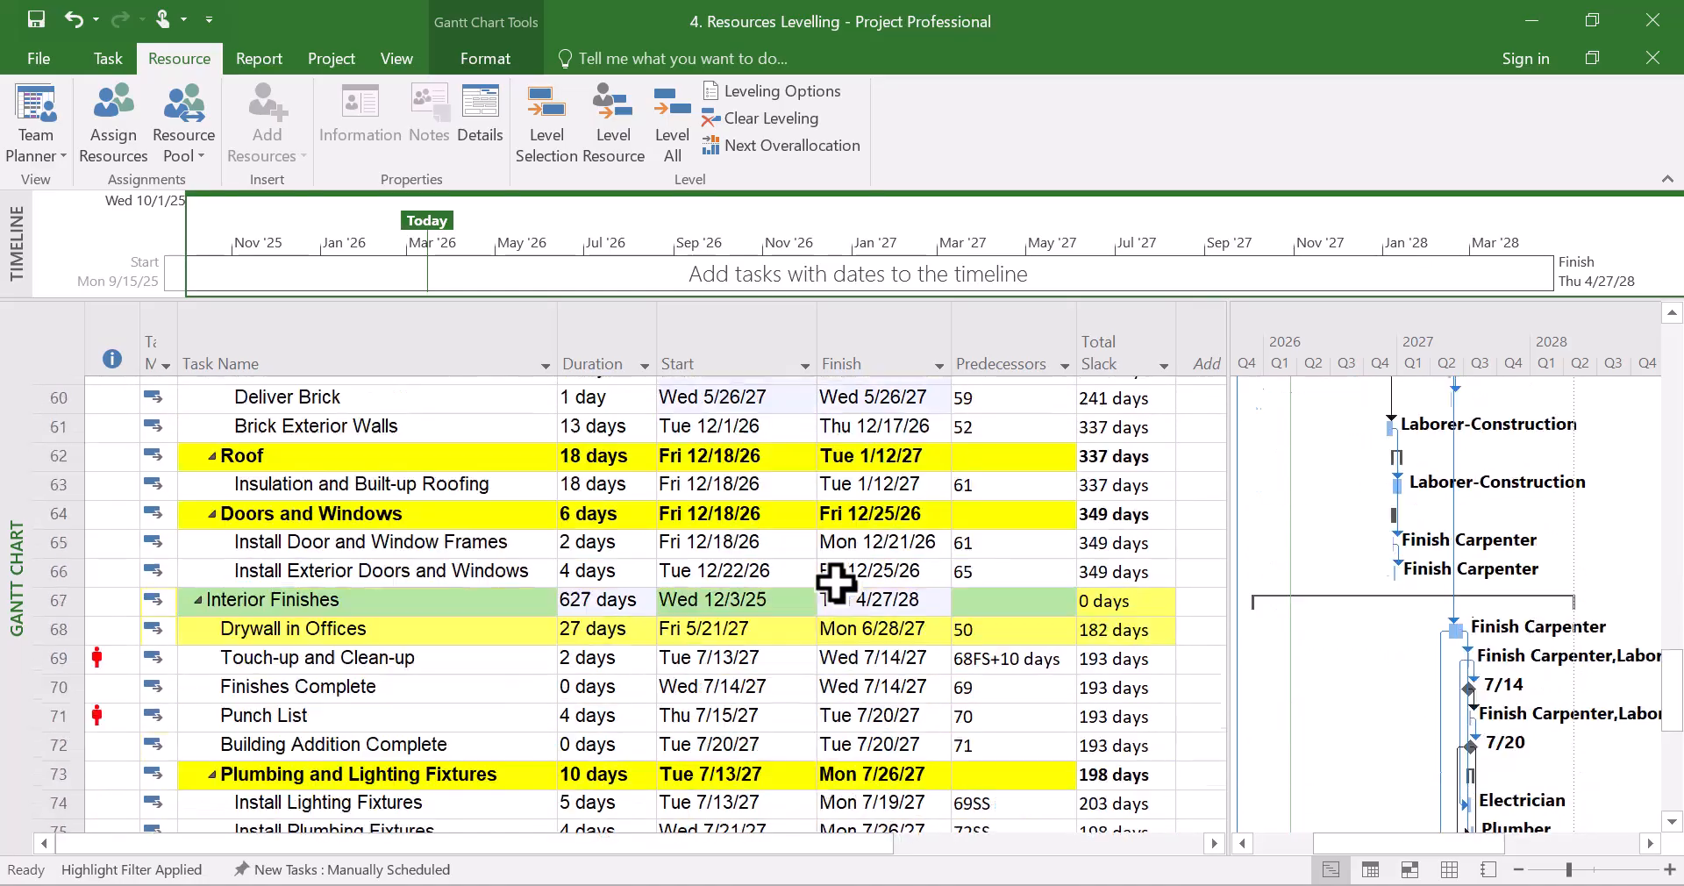
Select the Install Ceiling Grid row under Carpentry and recheck the full task list for tasks still flagged as overallocated.
{"action": "scroll", "coordinate": [836, 582], "scroll_direction": "down", "scroll_amount": 1}
{"action": "left_click_drag", "start_coordinate": [49, 446], "coordinate": [34, 517]}
{"action": "scroll", "coordinate": [218, 593], "scroll_direction": "down", "scroll_amount": 4}
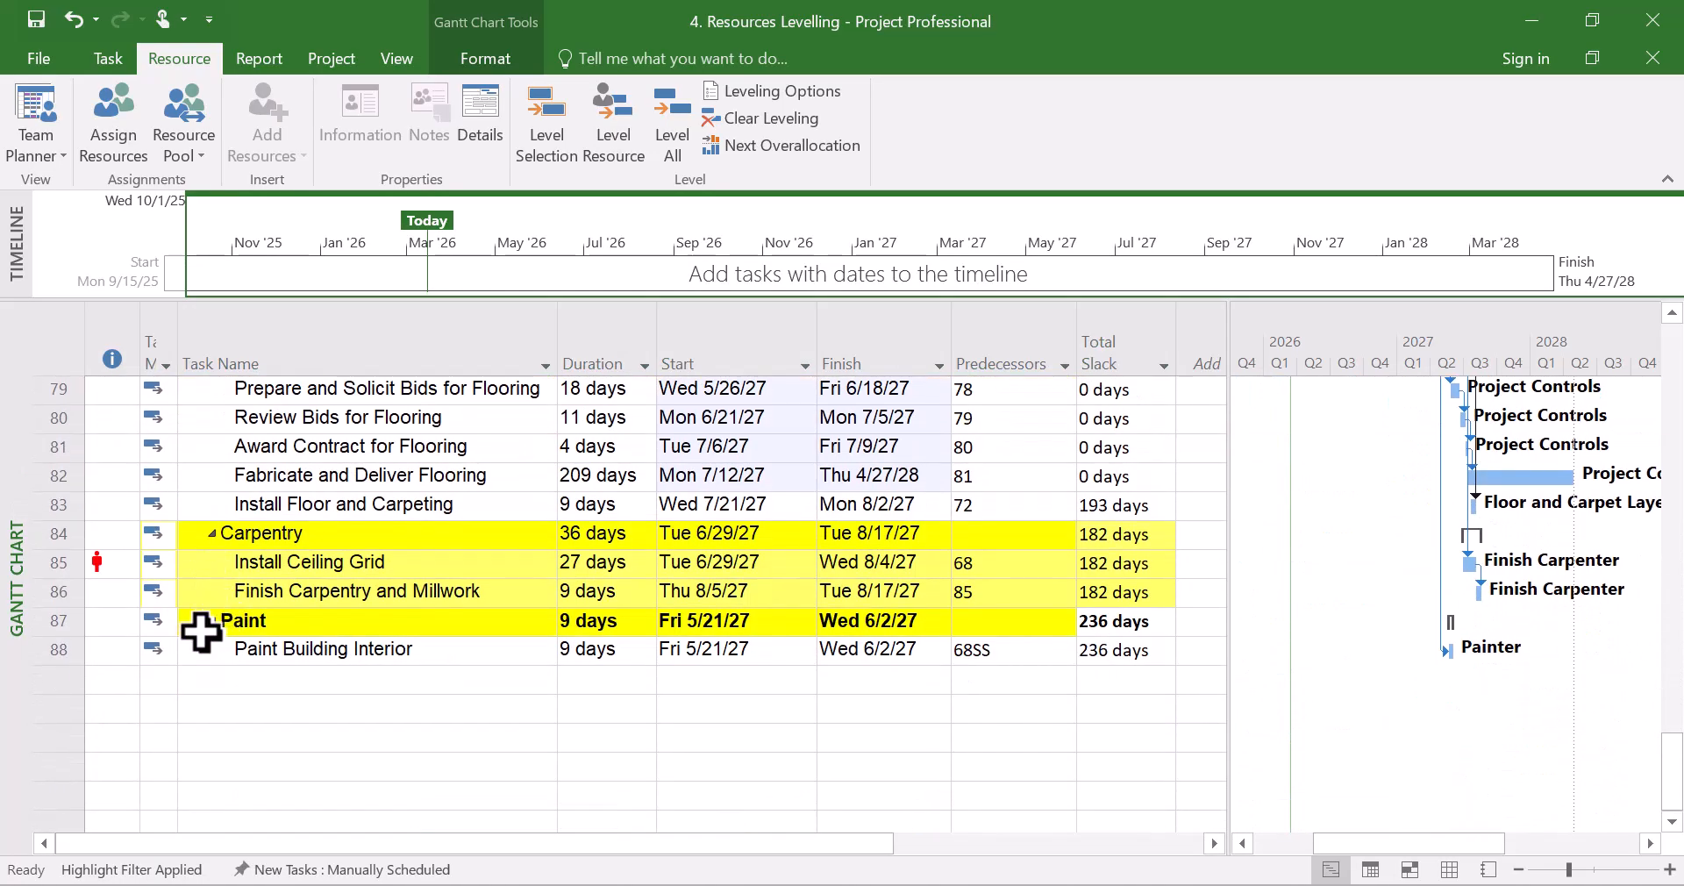
{"action": "left_click", "coordinate": [51, 563]}
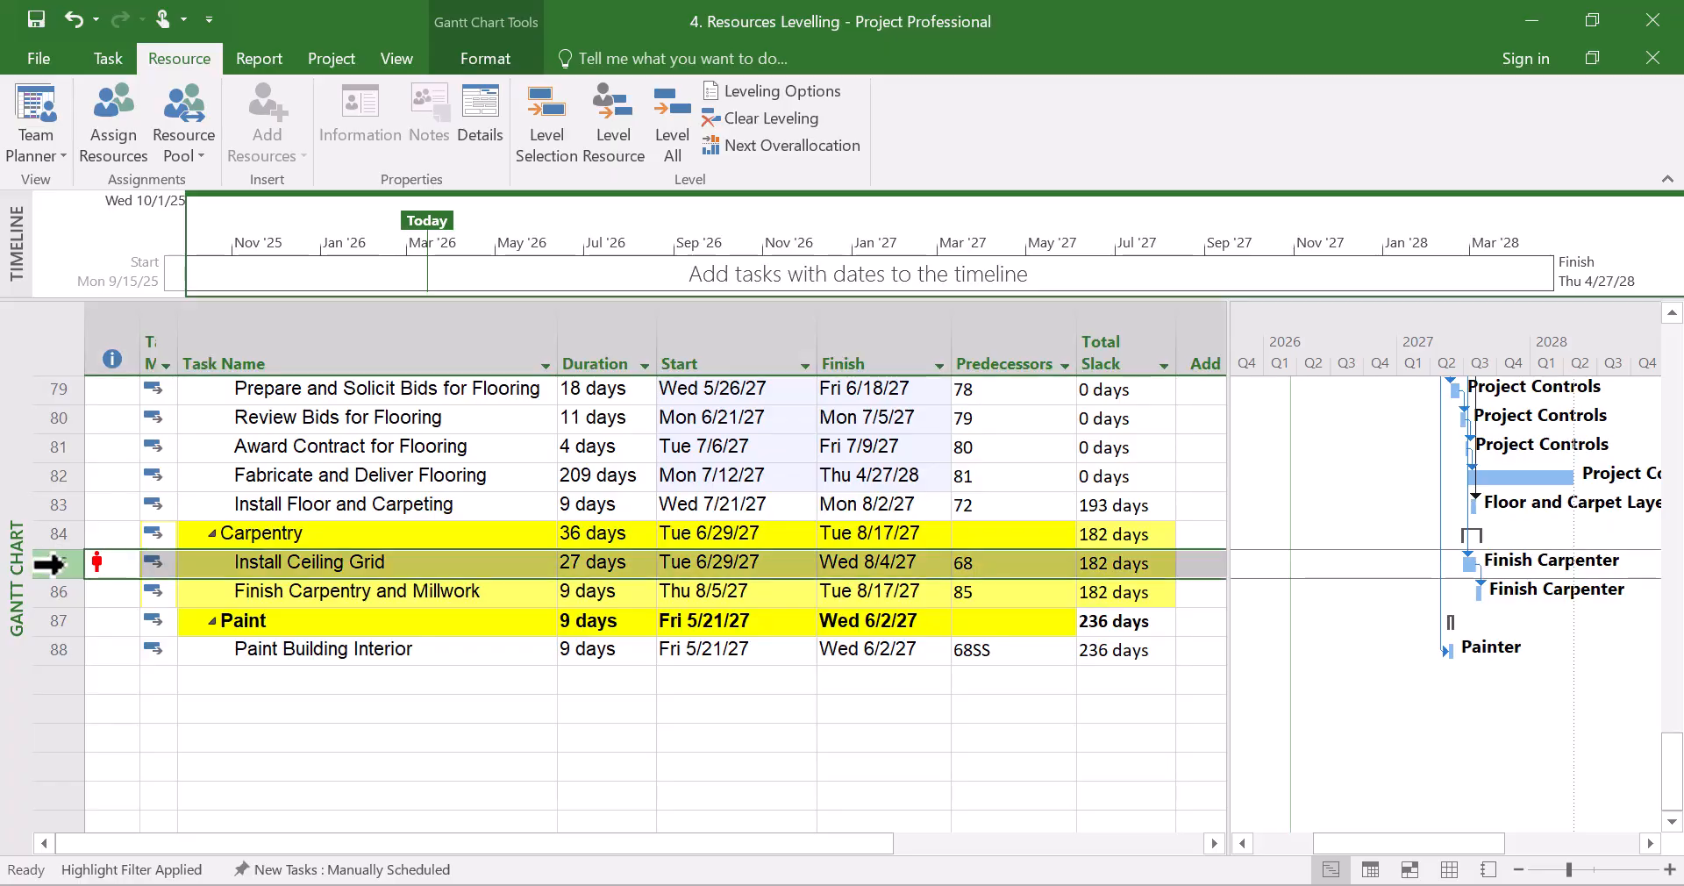
{"action": "scroll", "coordinate": [483, 598], "scroll_direction": "up", "scroll_amount": 4}
{"action": "scroll", "coordinate": [482, 598], "scroll_direction": "up", "scroll_amount": 20}
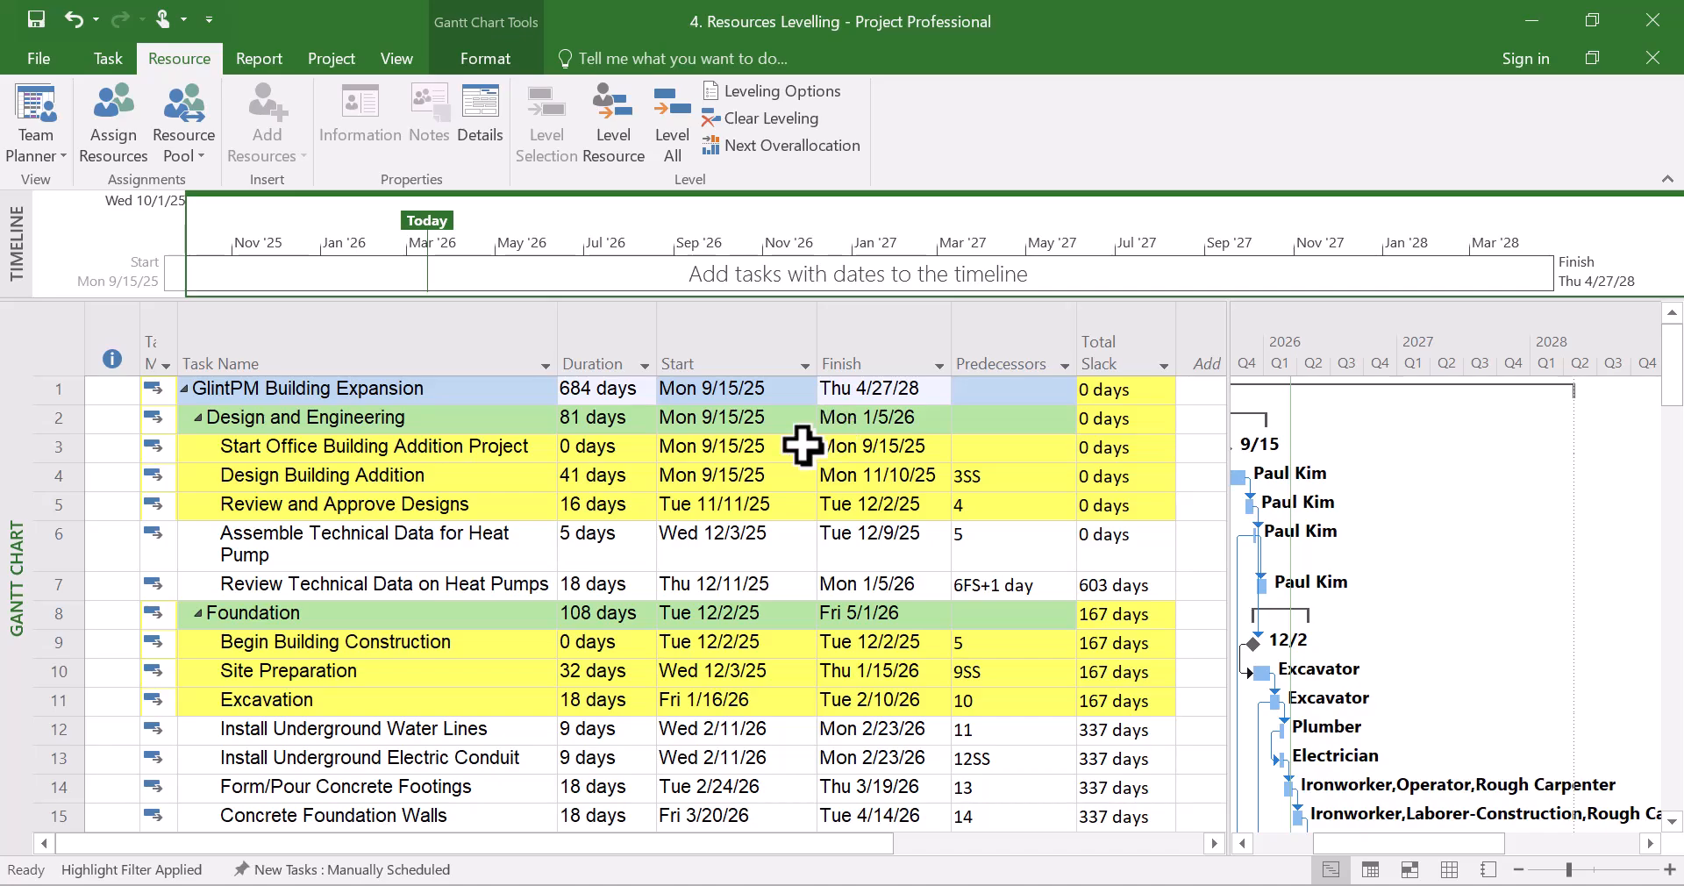
{"action": "scroll", "coordinate": [798, 602], "scroll_direction": "down", "scroll_amount": 9}
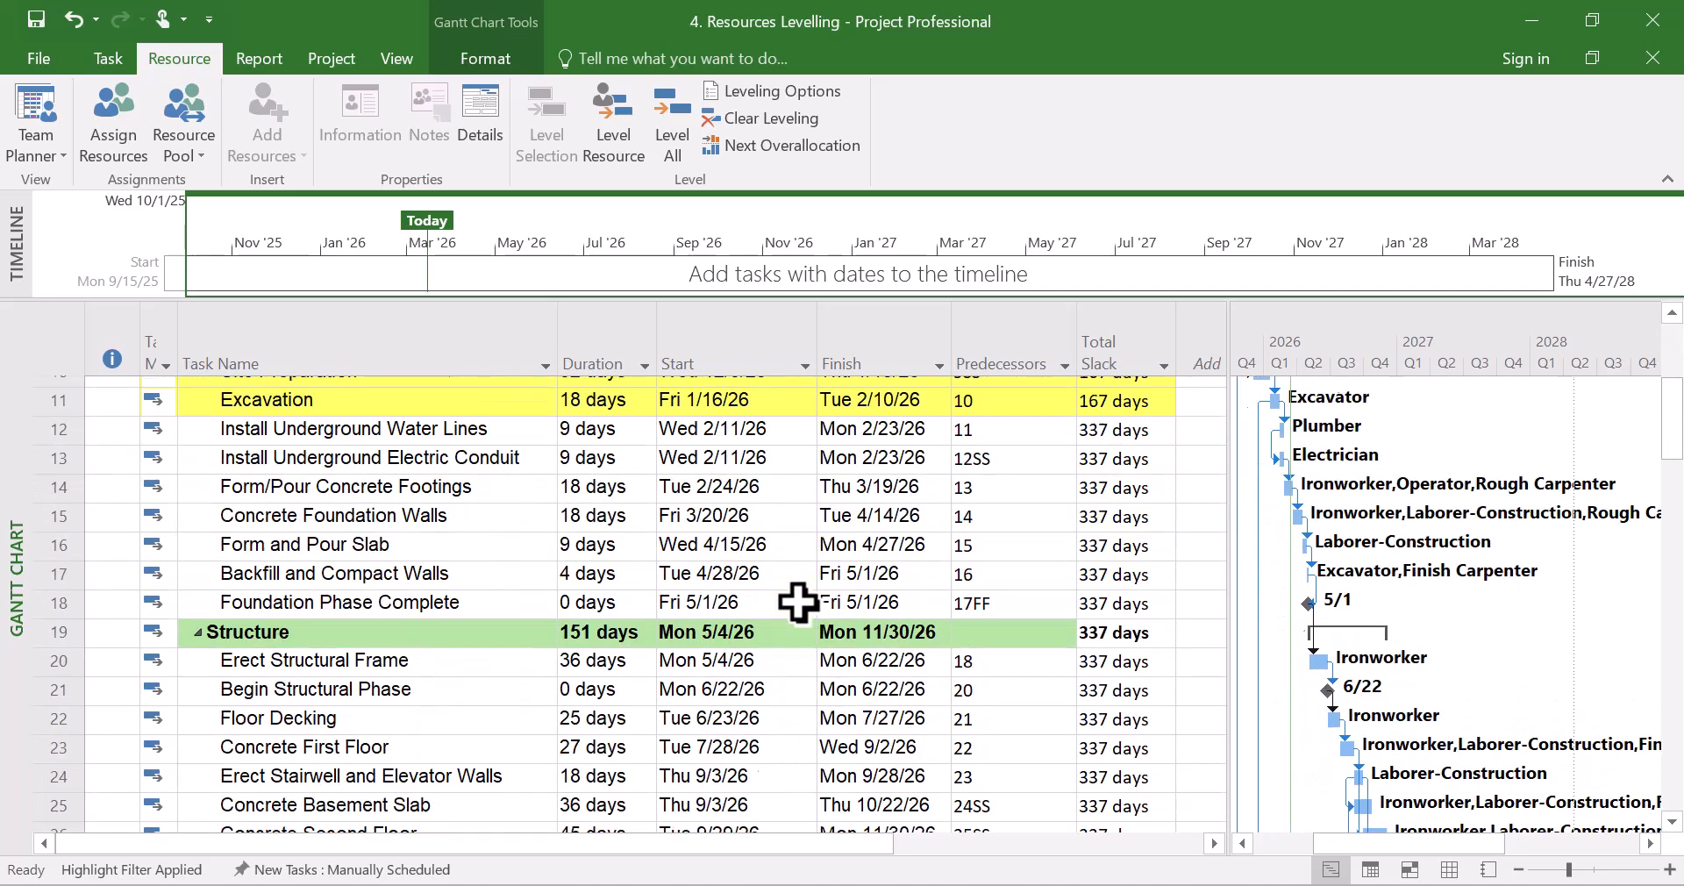
{"action": "scroll", "coordinate": [798, 602], "scroll_direction": "down", "scroll_amount": 3}
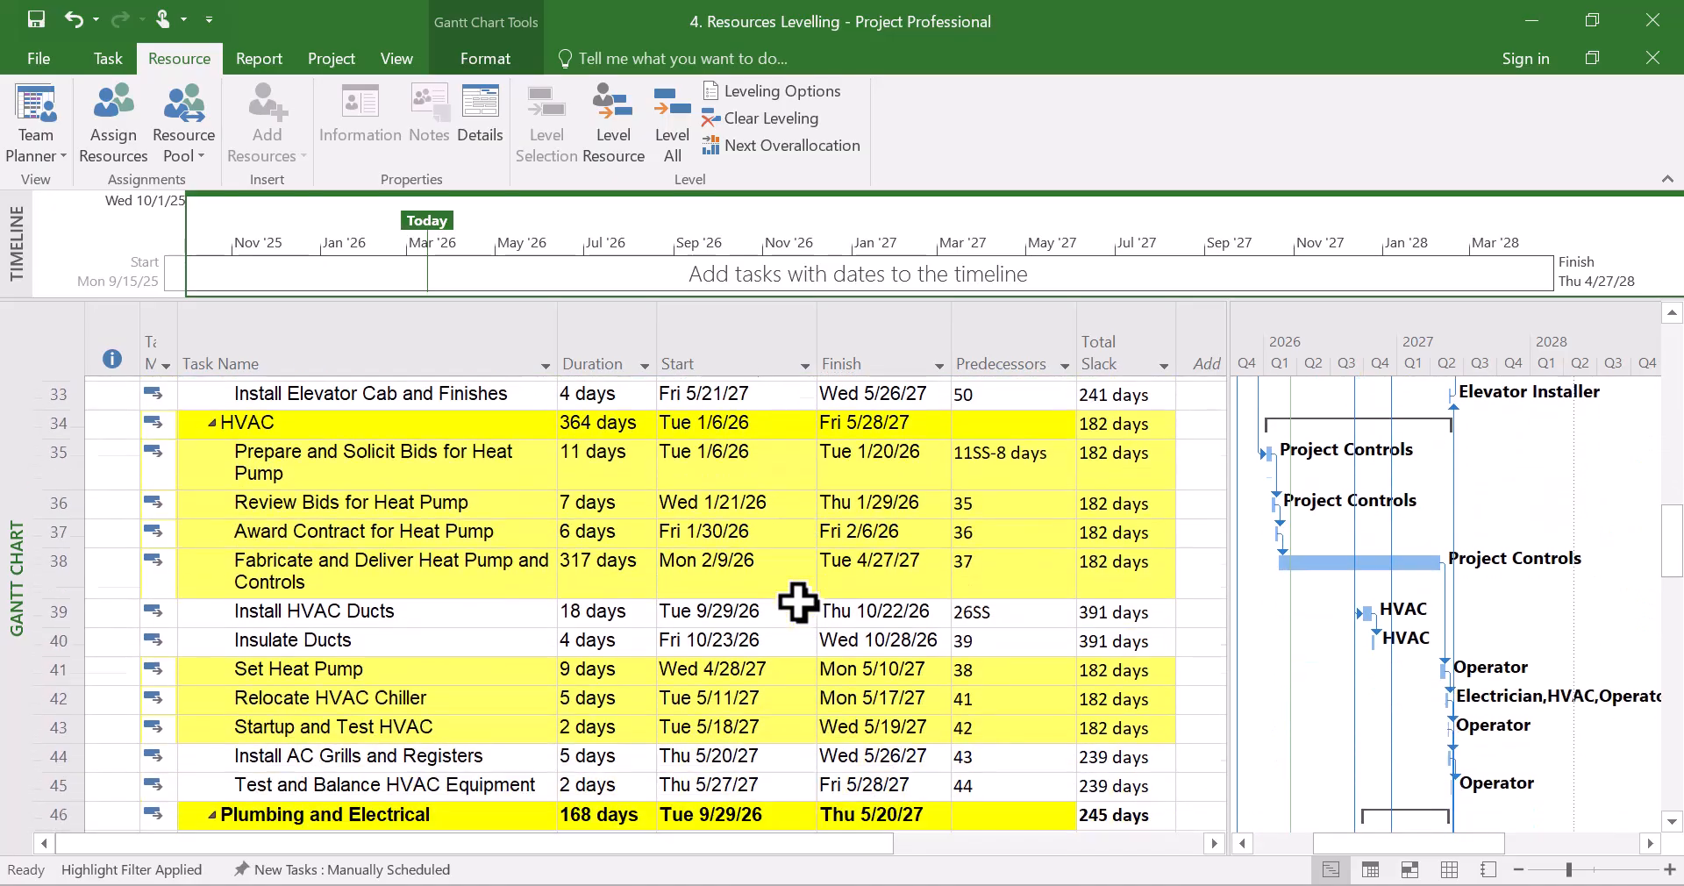
{"action": "scroll", "coordinate": [798, 602], "scroll_direction": "down", "scroll_amount": 3}
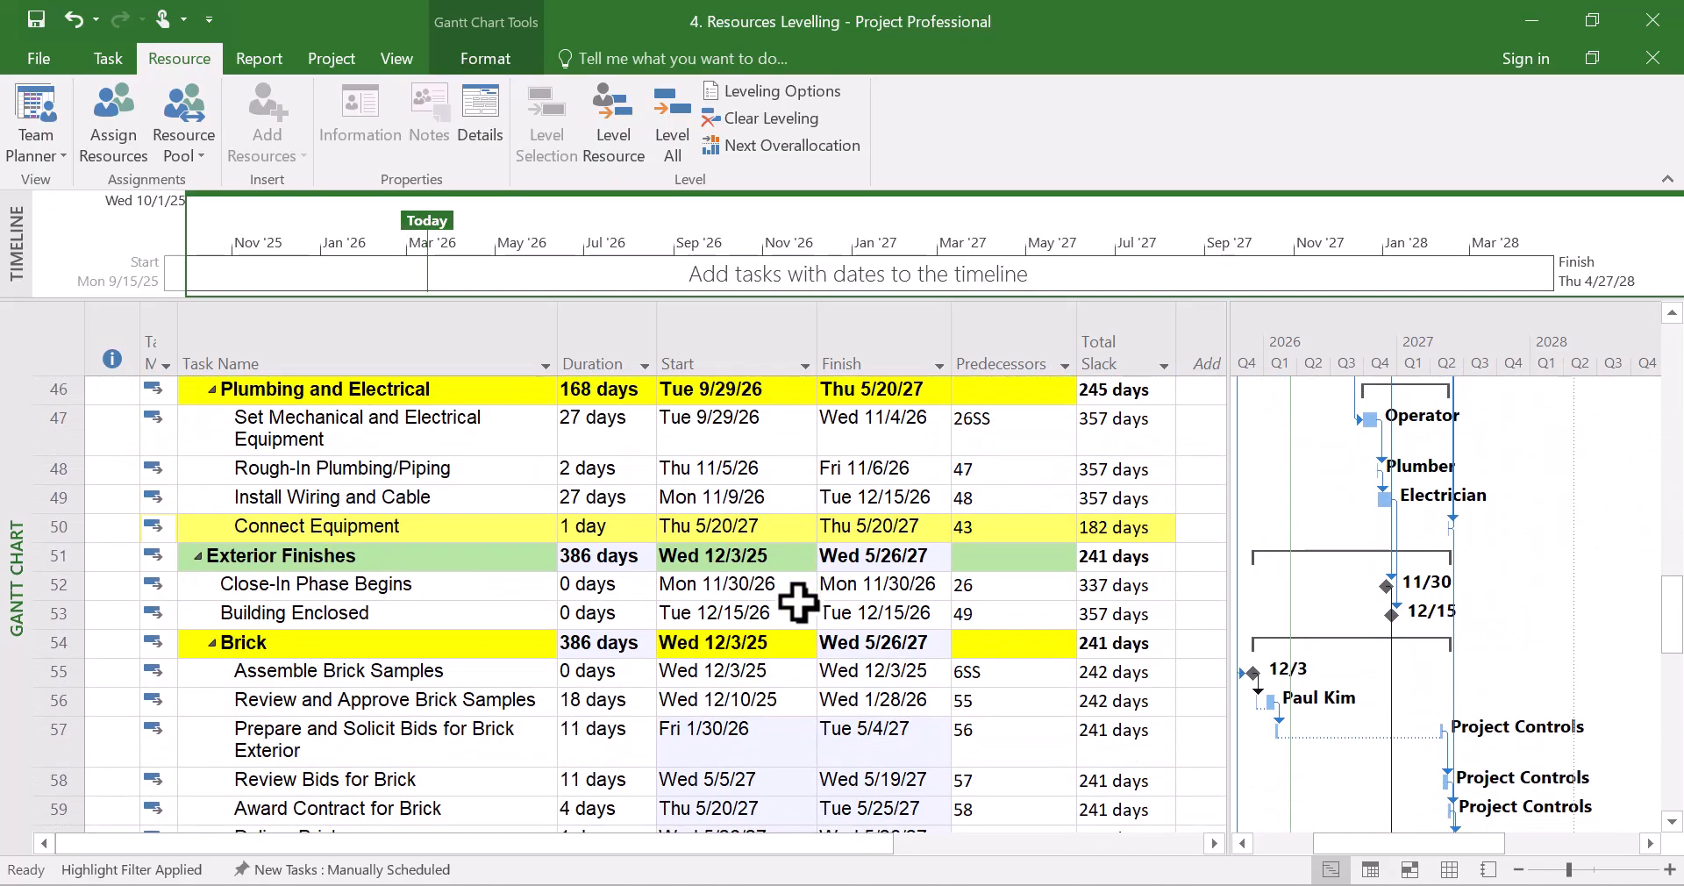
{"action": "scroll", "coordinate": [798, 602], "scroll_direction": "down", "scroll_amount": 2}
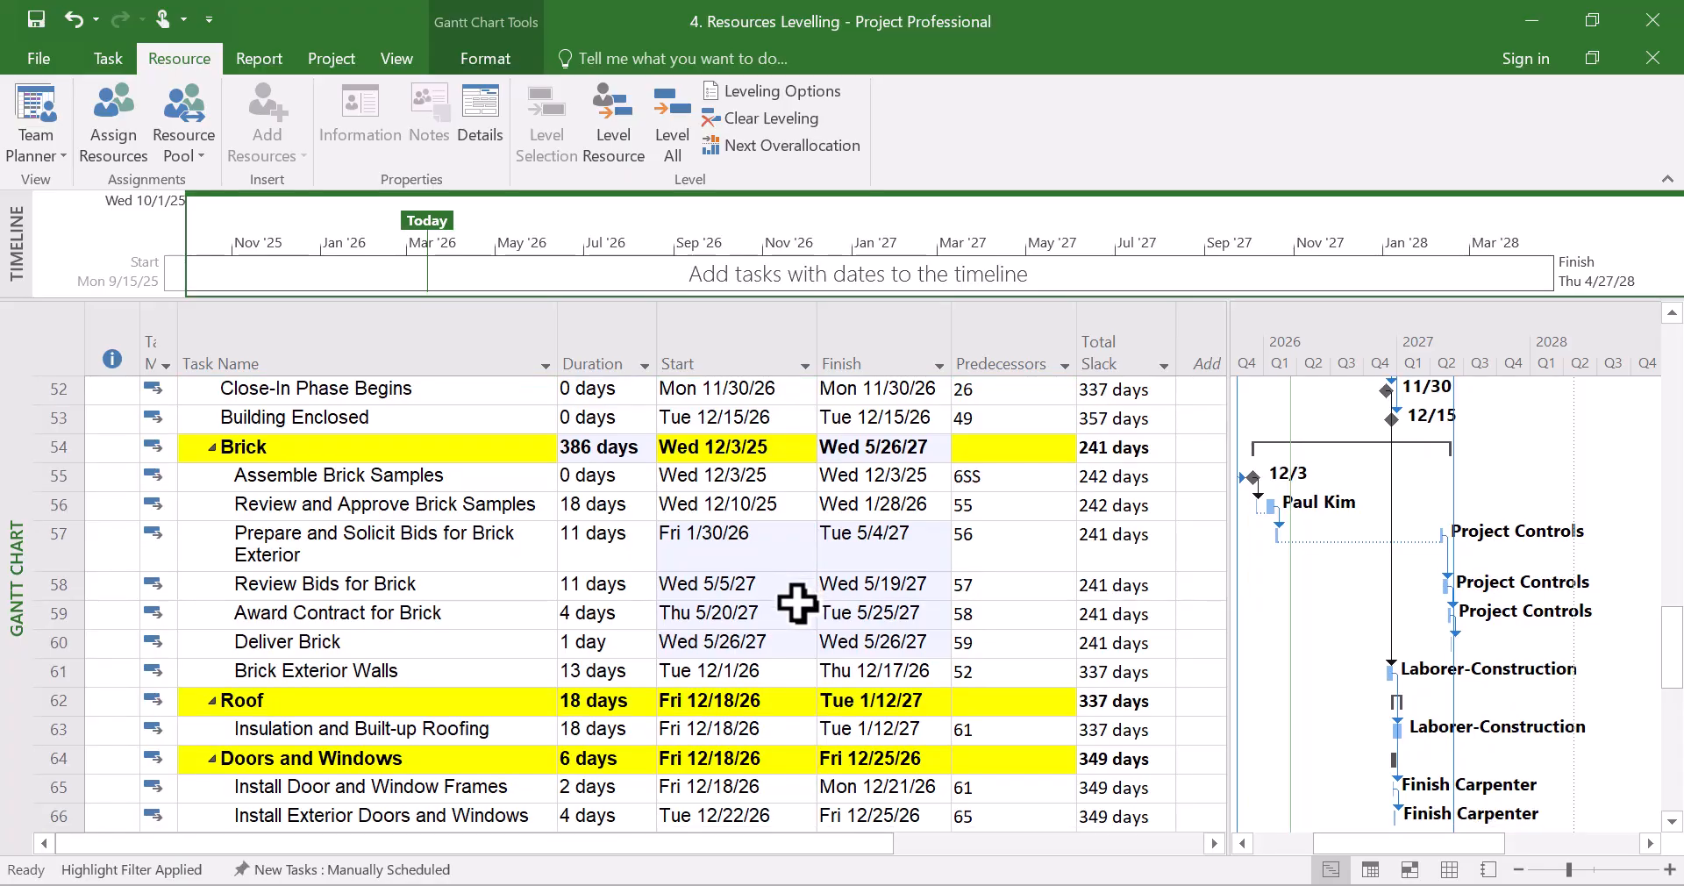
{"action": "scroll", "coordinate": [798, 602], "scroll_direction": "down", "scroll_amount": 4}
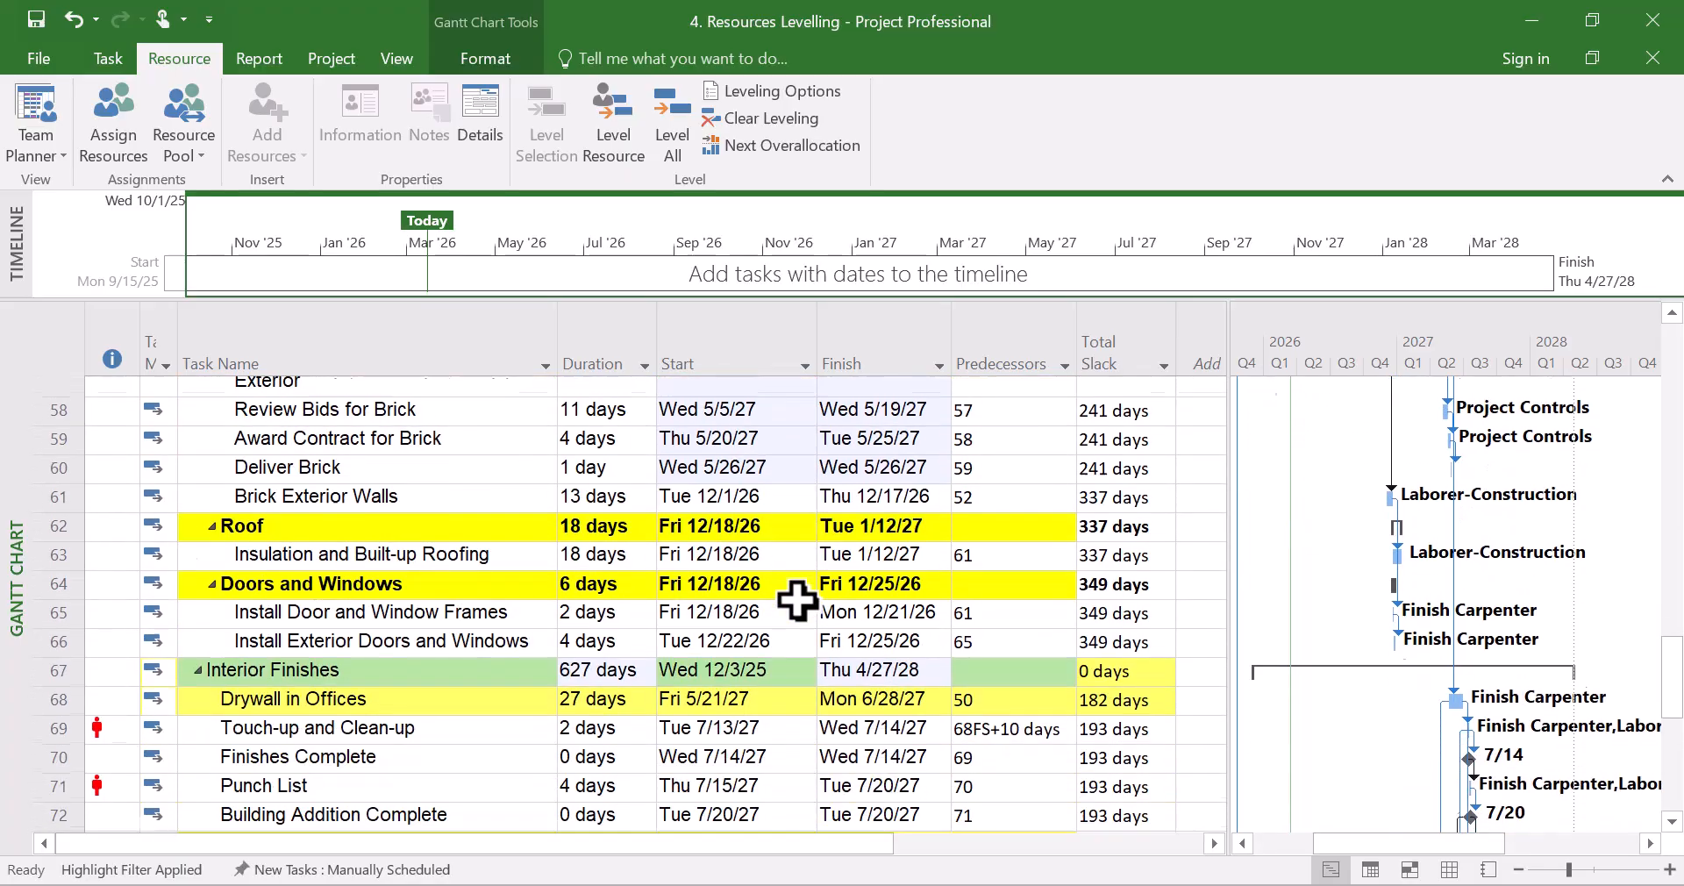
{"action": "scroll", "coordinate": [798, 602], "scroll_direction": "down", "scroll_amount": 1}
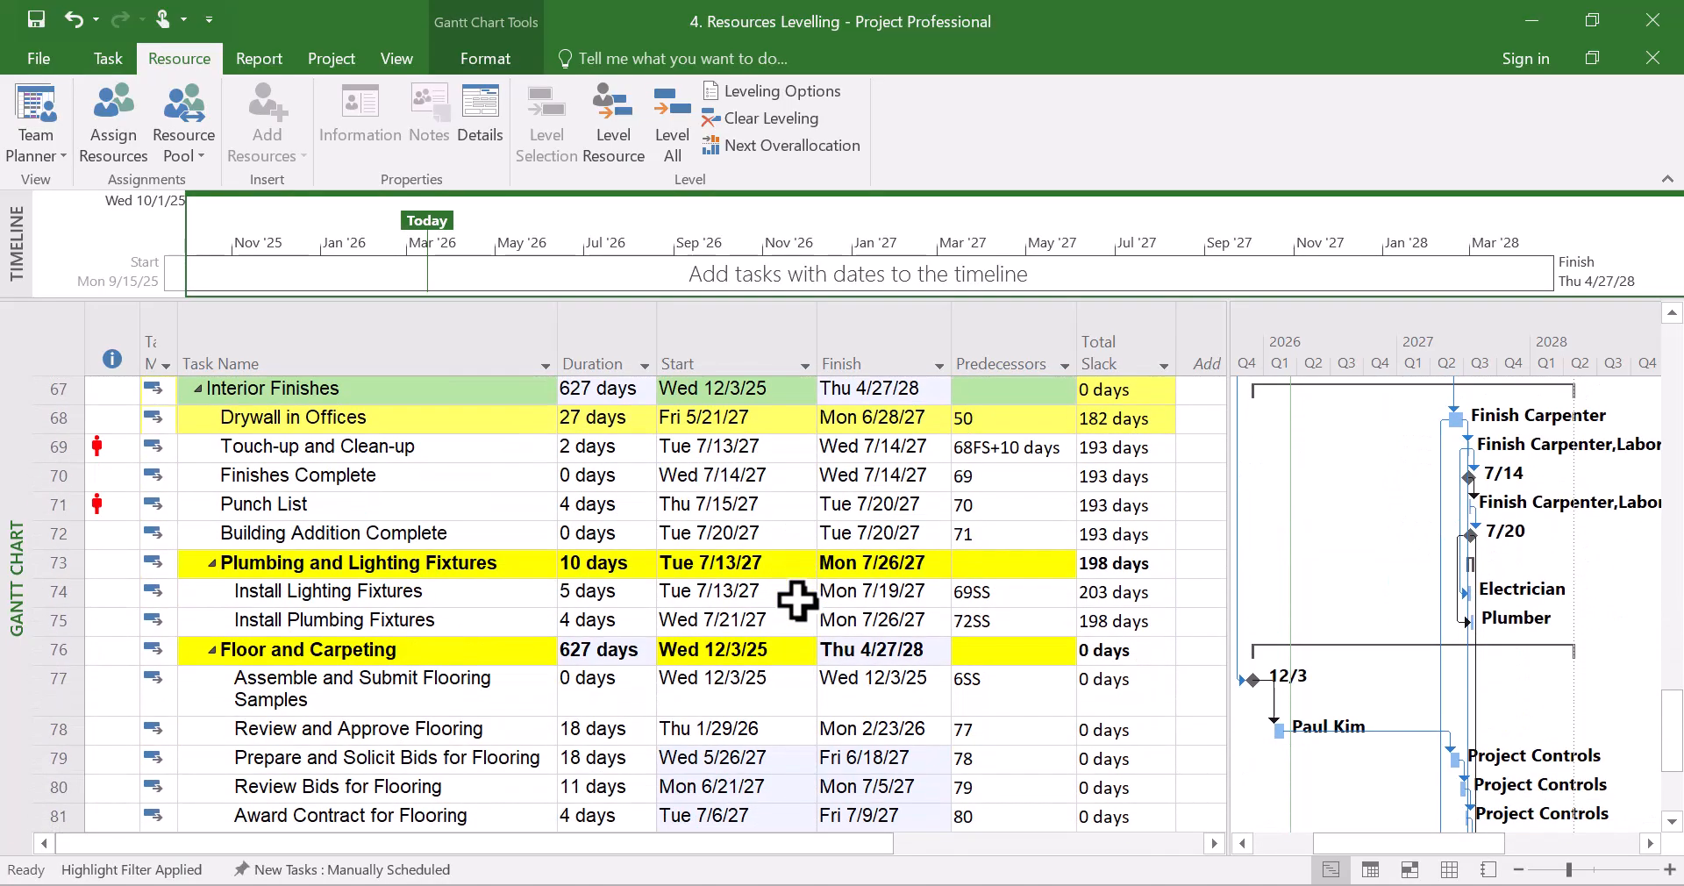
{"action": "left_click", "coordinate": [207, 451]}
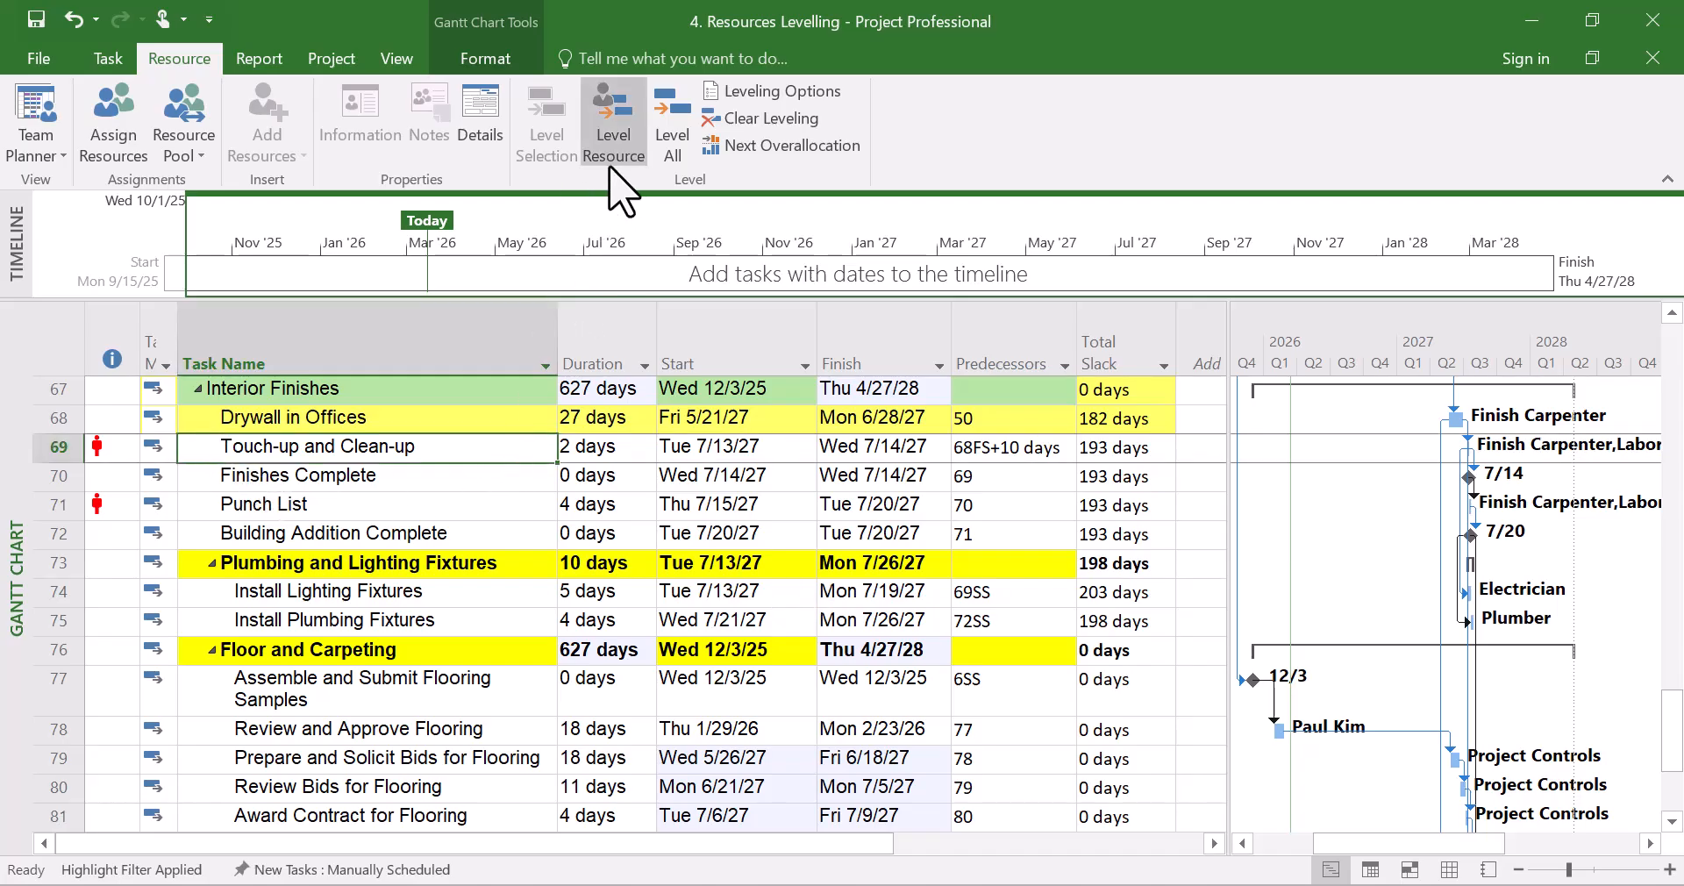
{"action": "left_click", "coordinate": [640, 157]}
{"action": "left_click", "coordinate": [621, 127]}
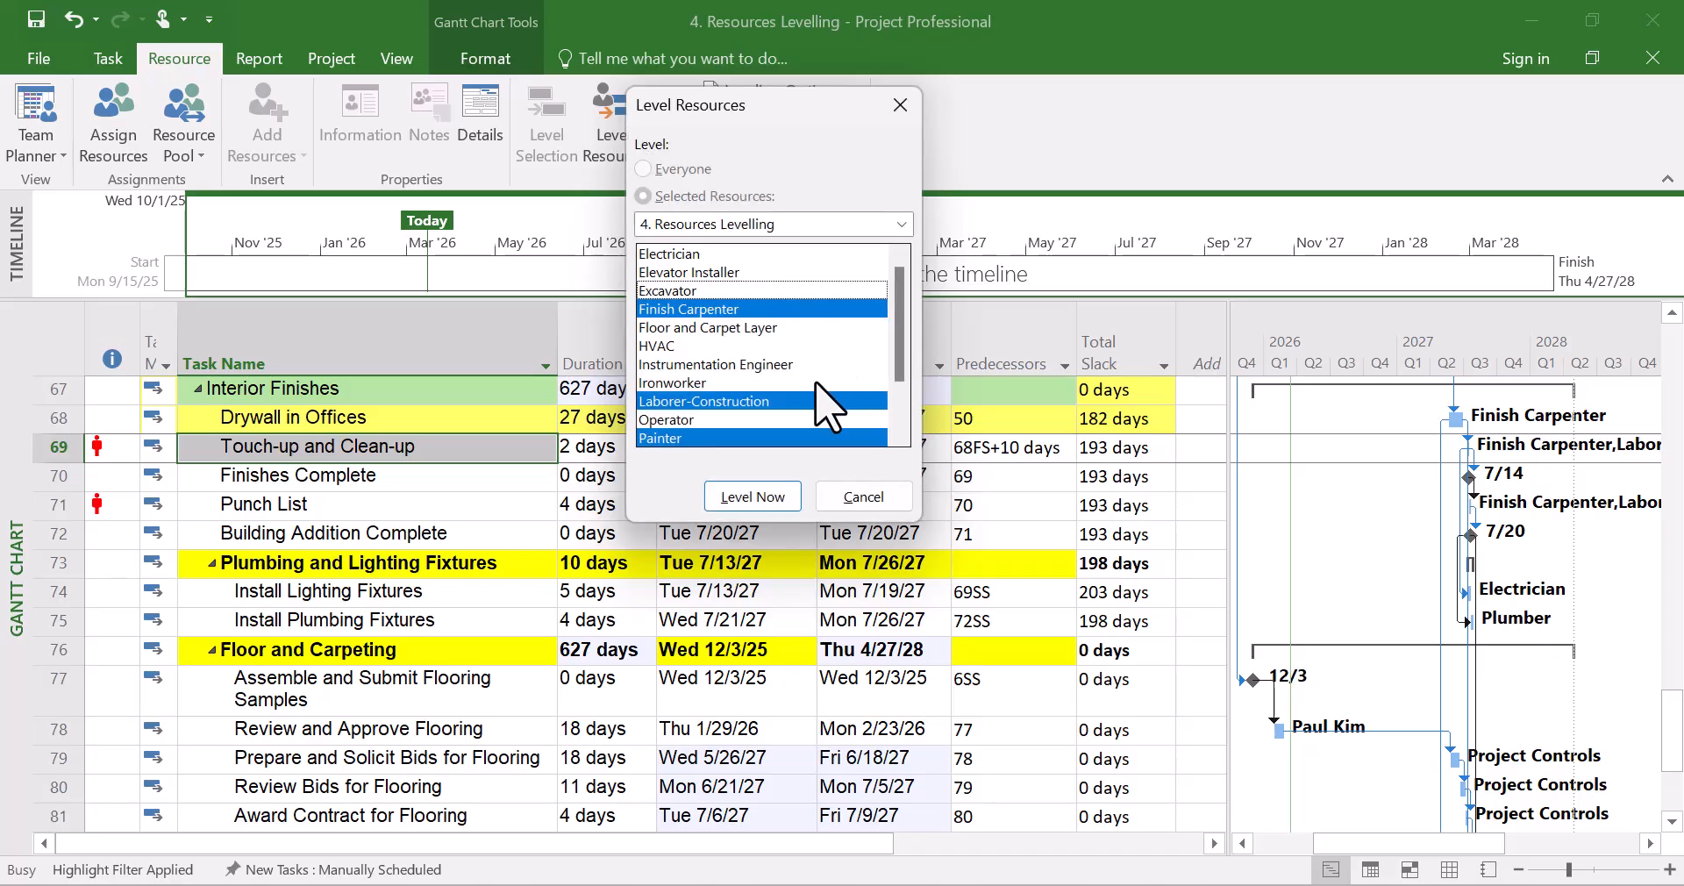
{"action": "scroll", "coordinate": [824, 405], "scroll_direction": "down", "scroll_amount": 2}
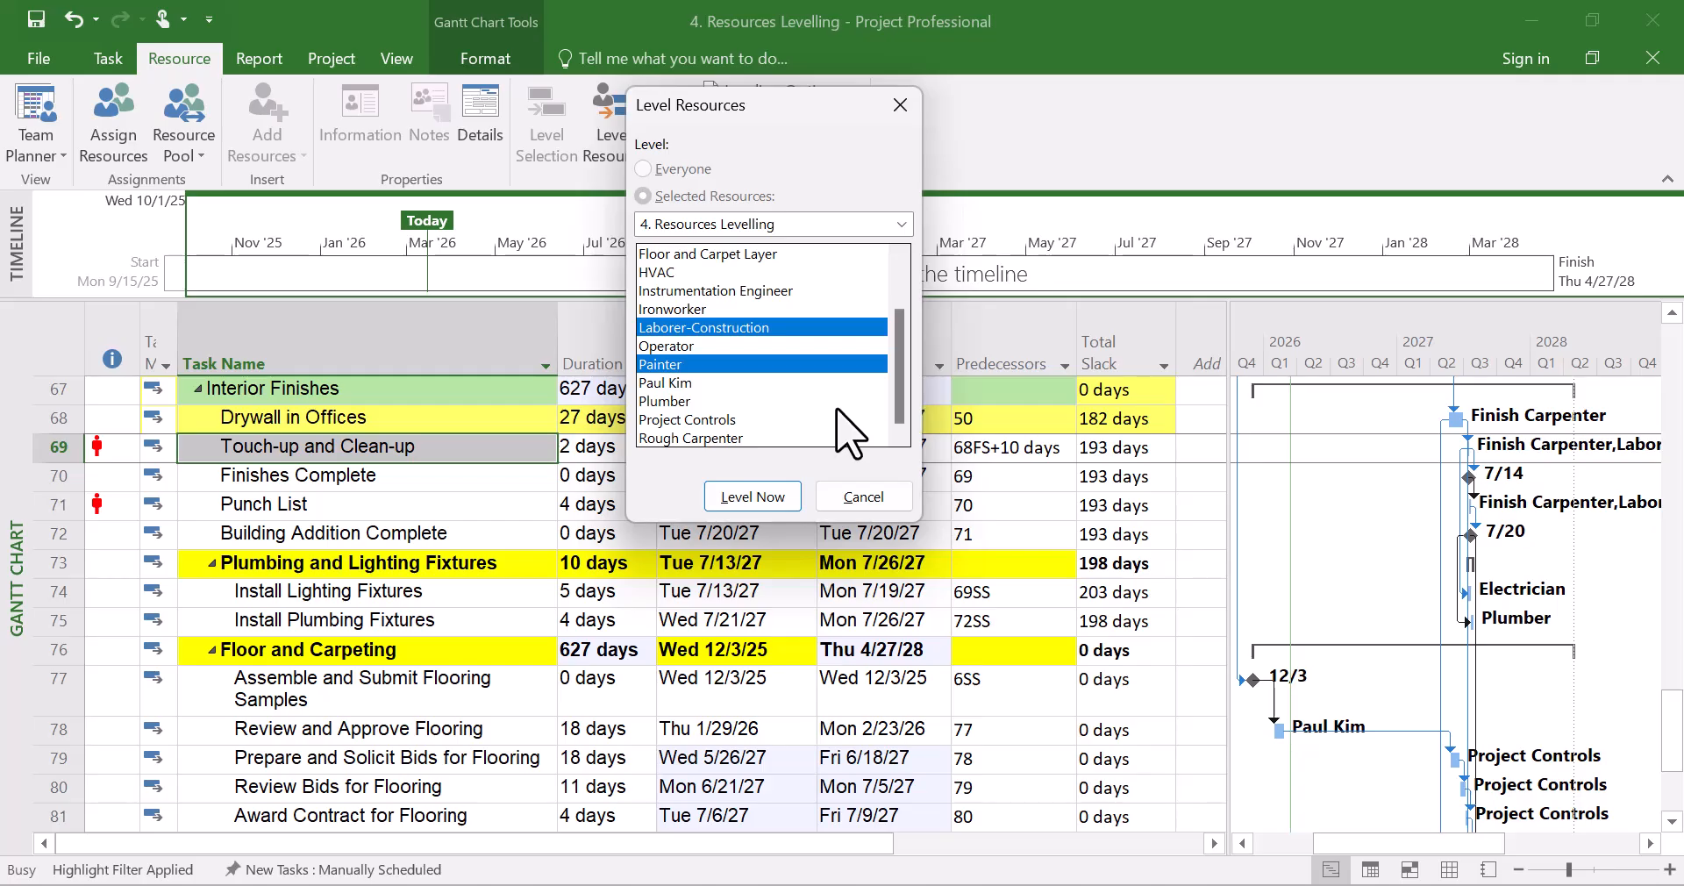
{"action": "scroll", "coordinate": [842, 412], "scroll_direction": "up", "scroll_amount": 2}
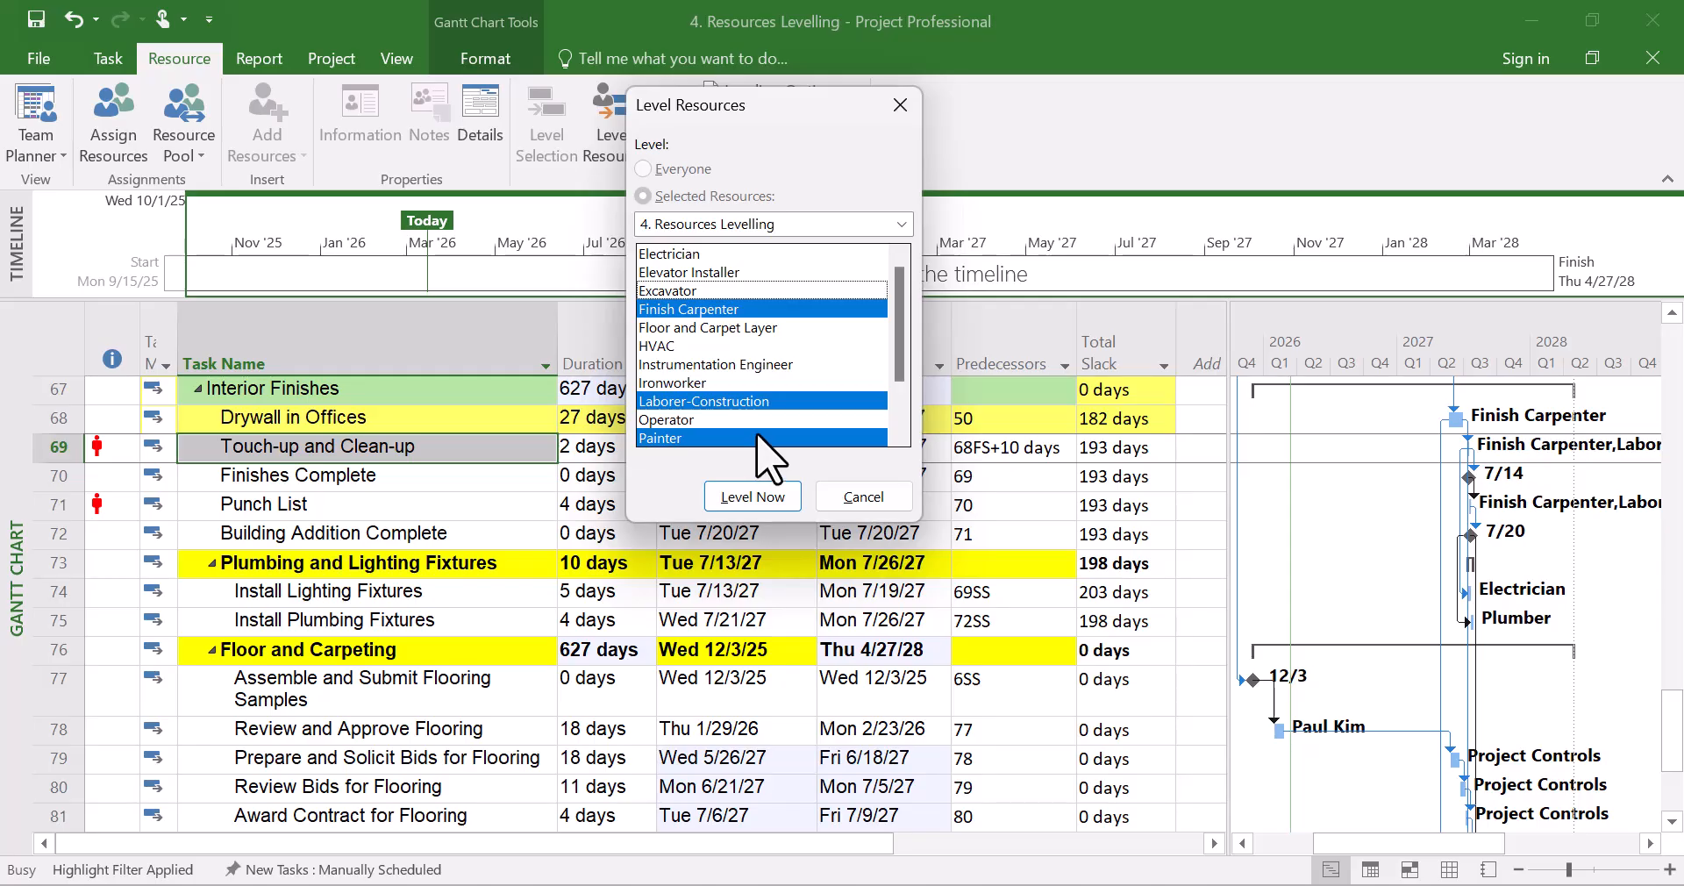
{"action": "left_click", "coordinate": [893, 496]}
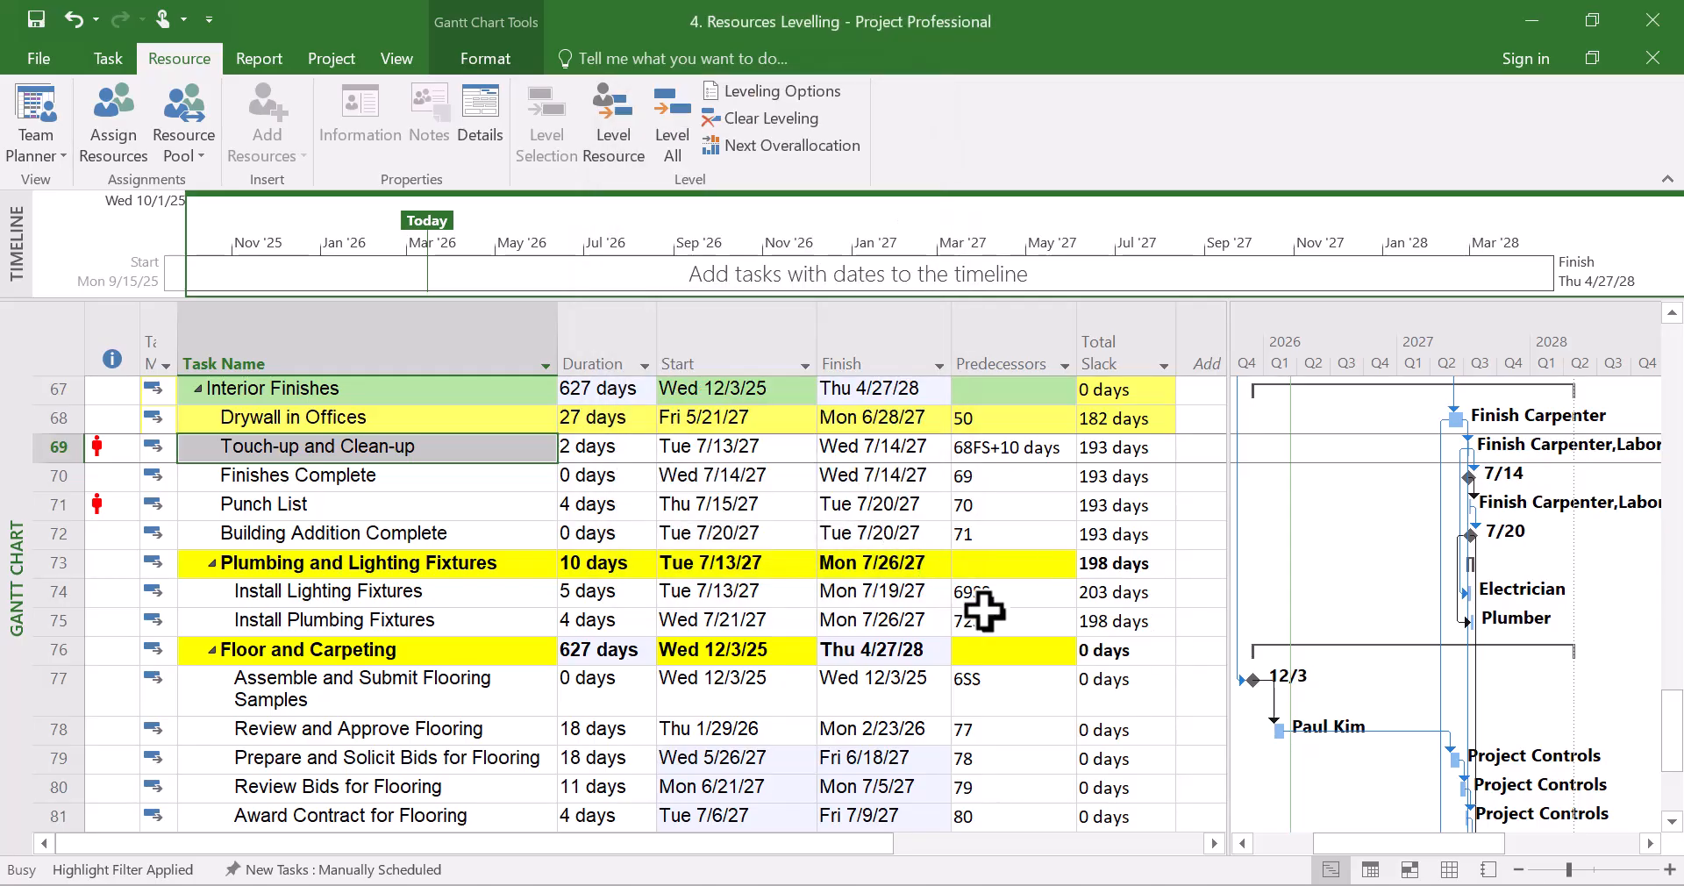
Check the Resource Sheet for resources that are still overallocated and return to the Gantt Chart view.
{"action": "left_click", "coordinate": [1449, 869]}
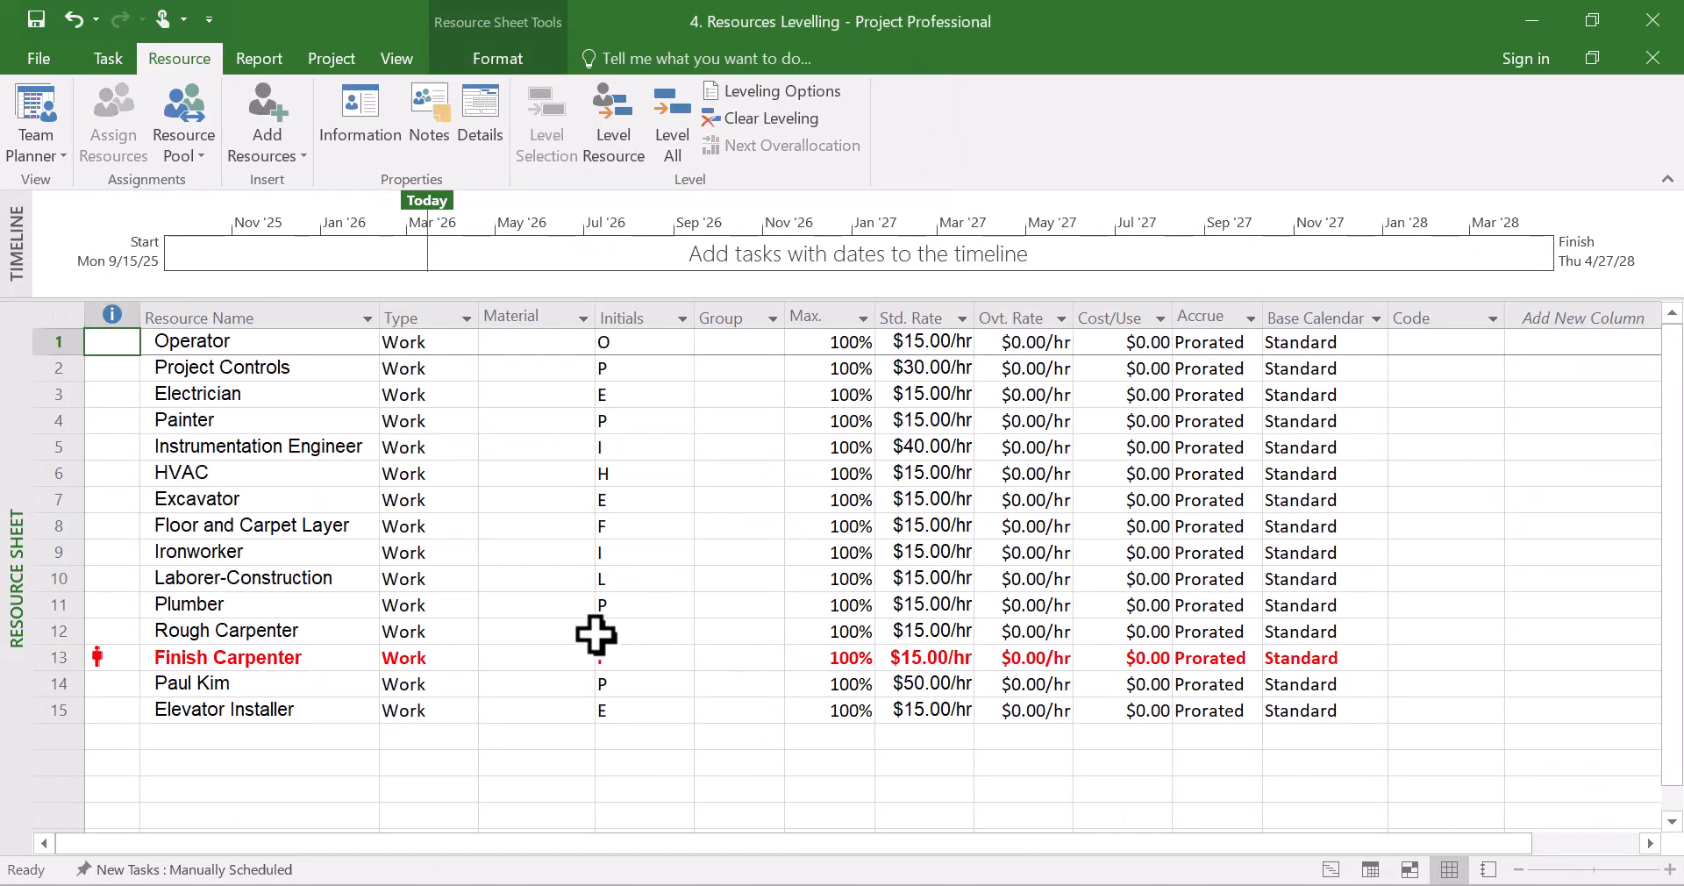
{"action": "scroll", "coordinate": [590, 632], "scroll_direction": "down", "scroll_amount": 1}
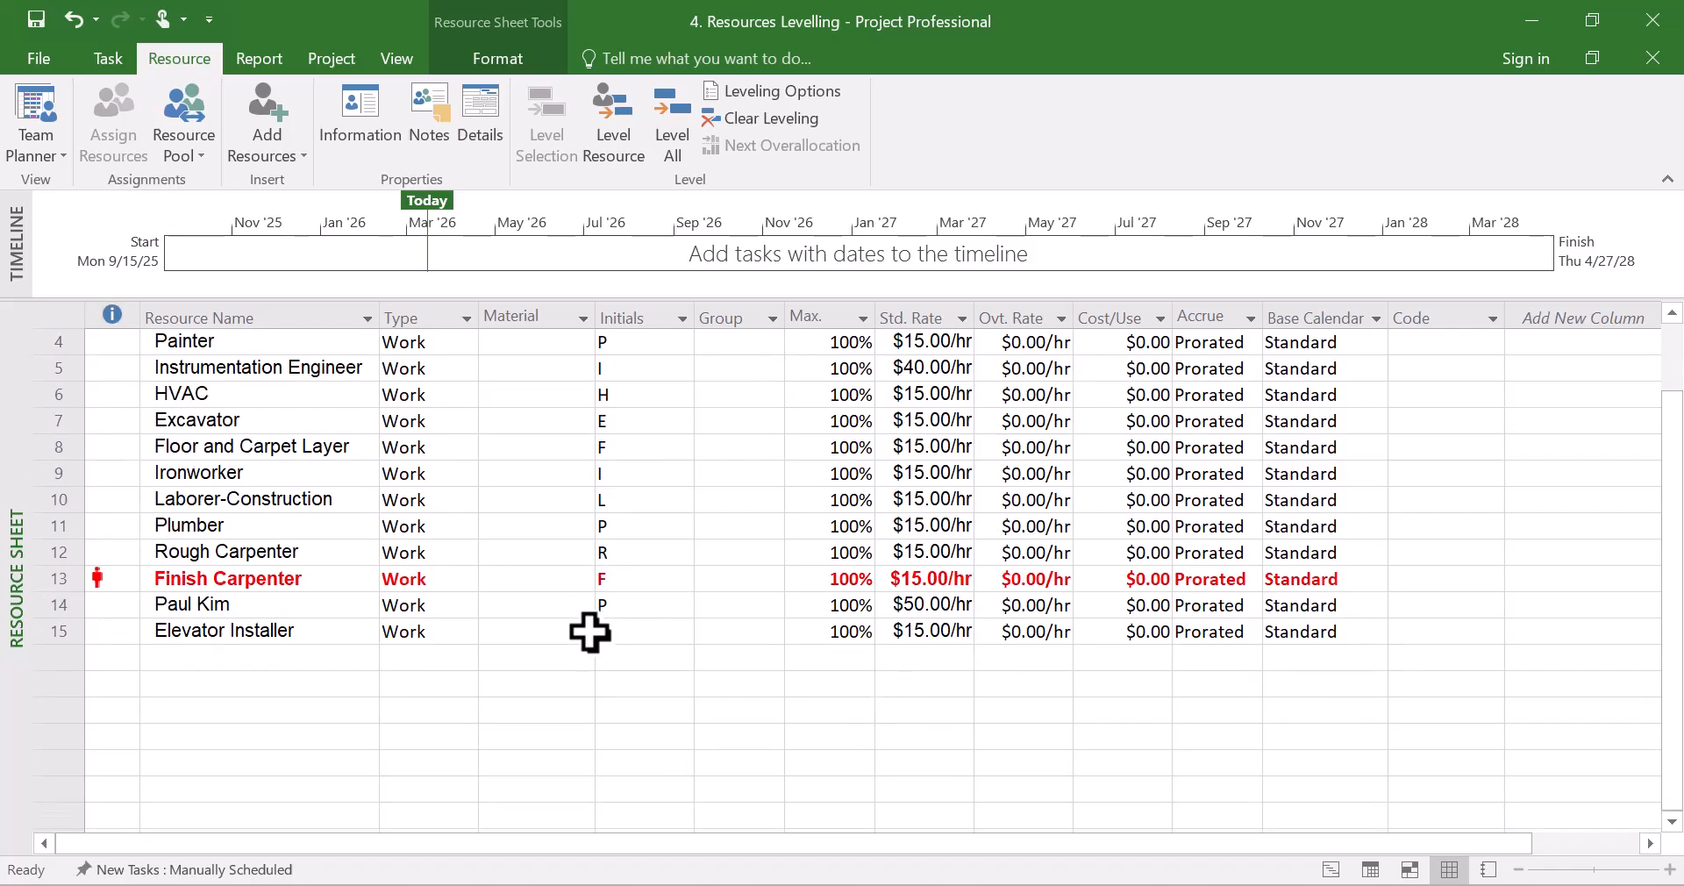
{"action": "left_click", "coordinate": [1331, 869]}
Level the Finish Carpenter, Laborer-Construction and Painter resources, with the Touch-up and Clean-up task under Interior Finishes selected.
{"action": "scroll", "coordinate": [404, 548], "scroll_direction": "down", "scroll_amount": 15}
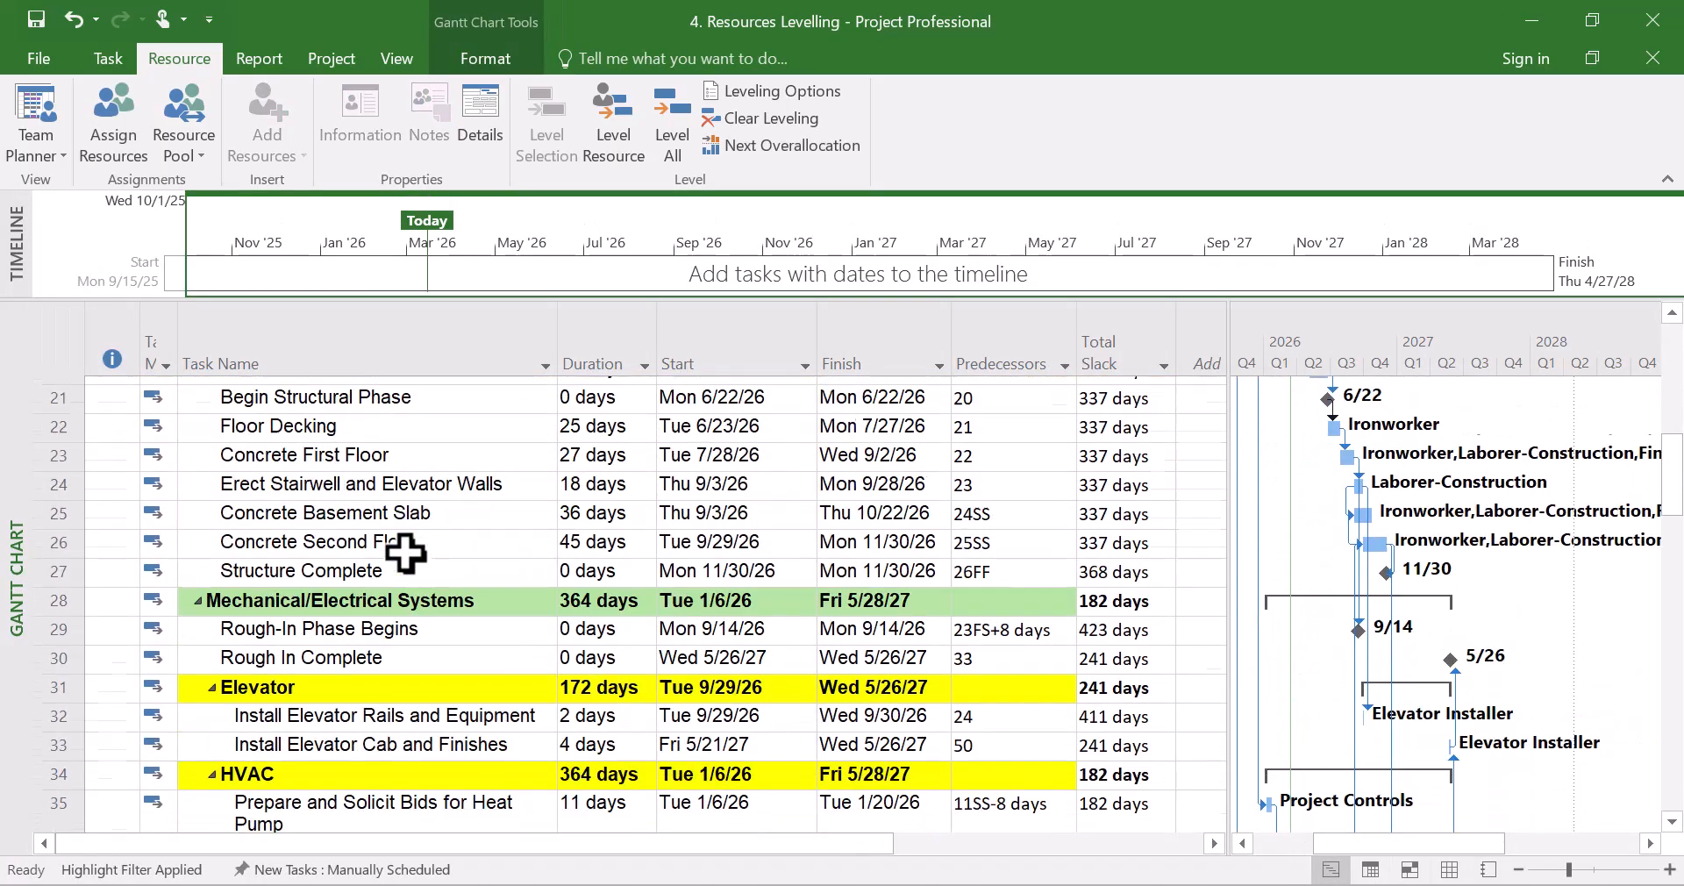
{"action": "scroll", "coordinate": [403, 555], "scroll_direction": "down", "scroll_amount": 7}
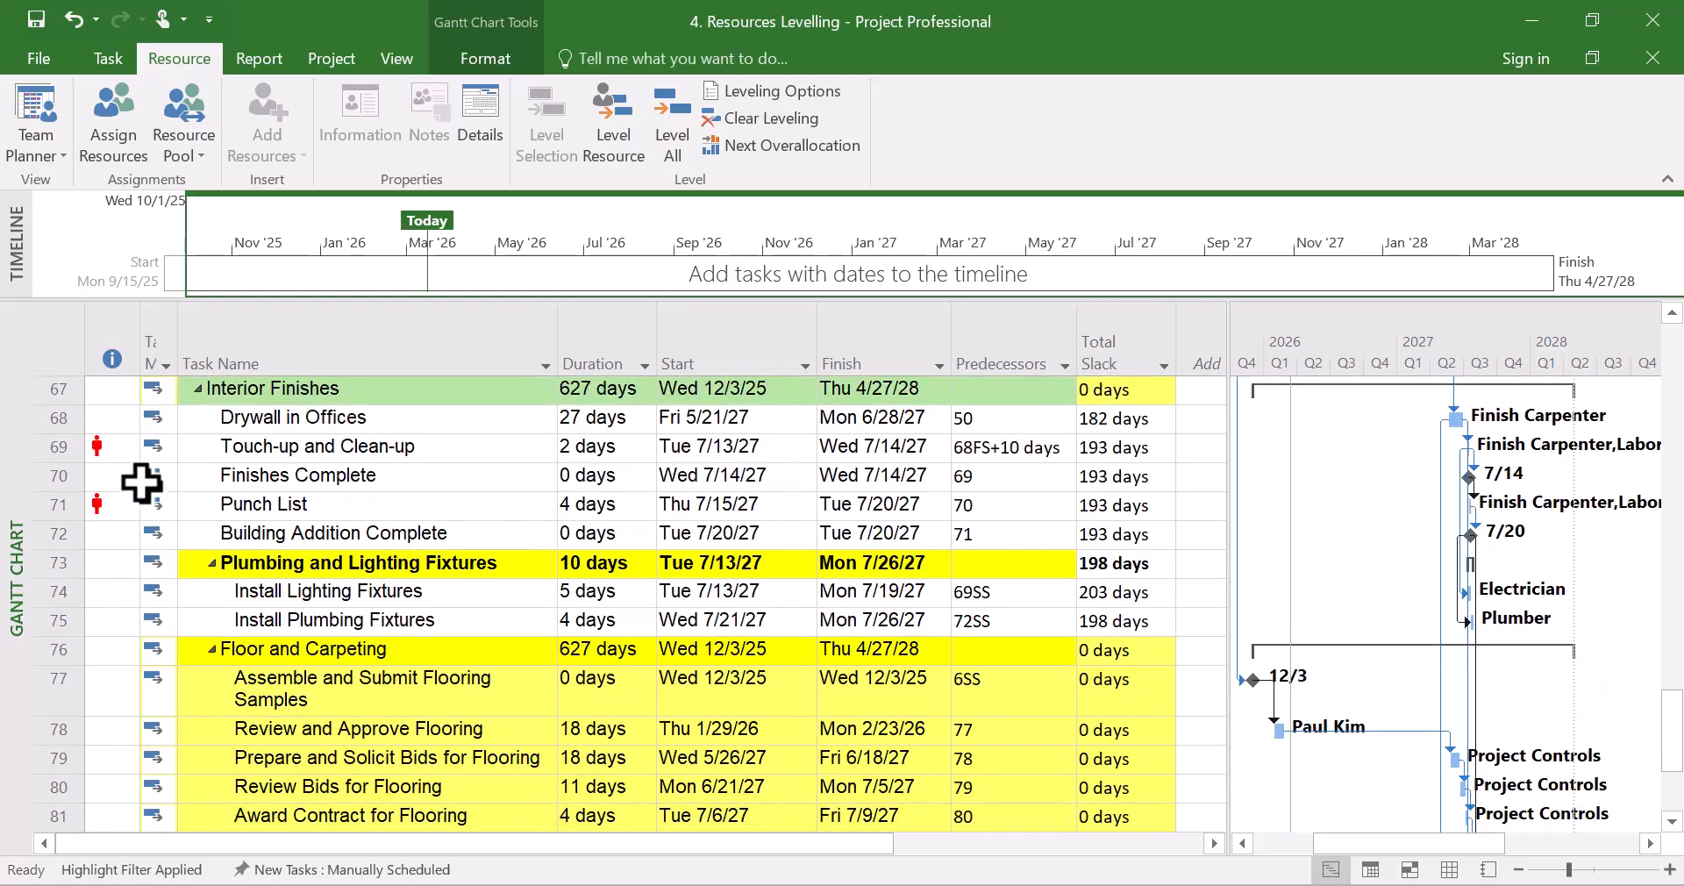
{"action": "left_click", "coordinate": [261, 449]}
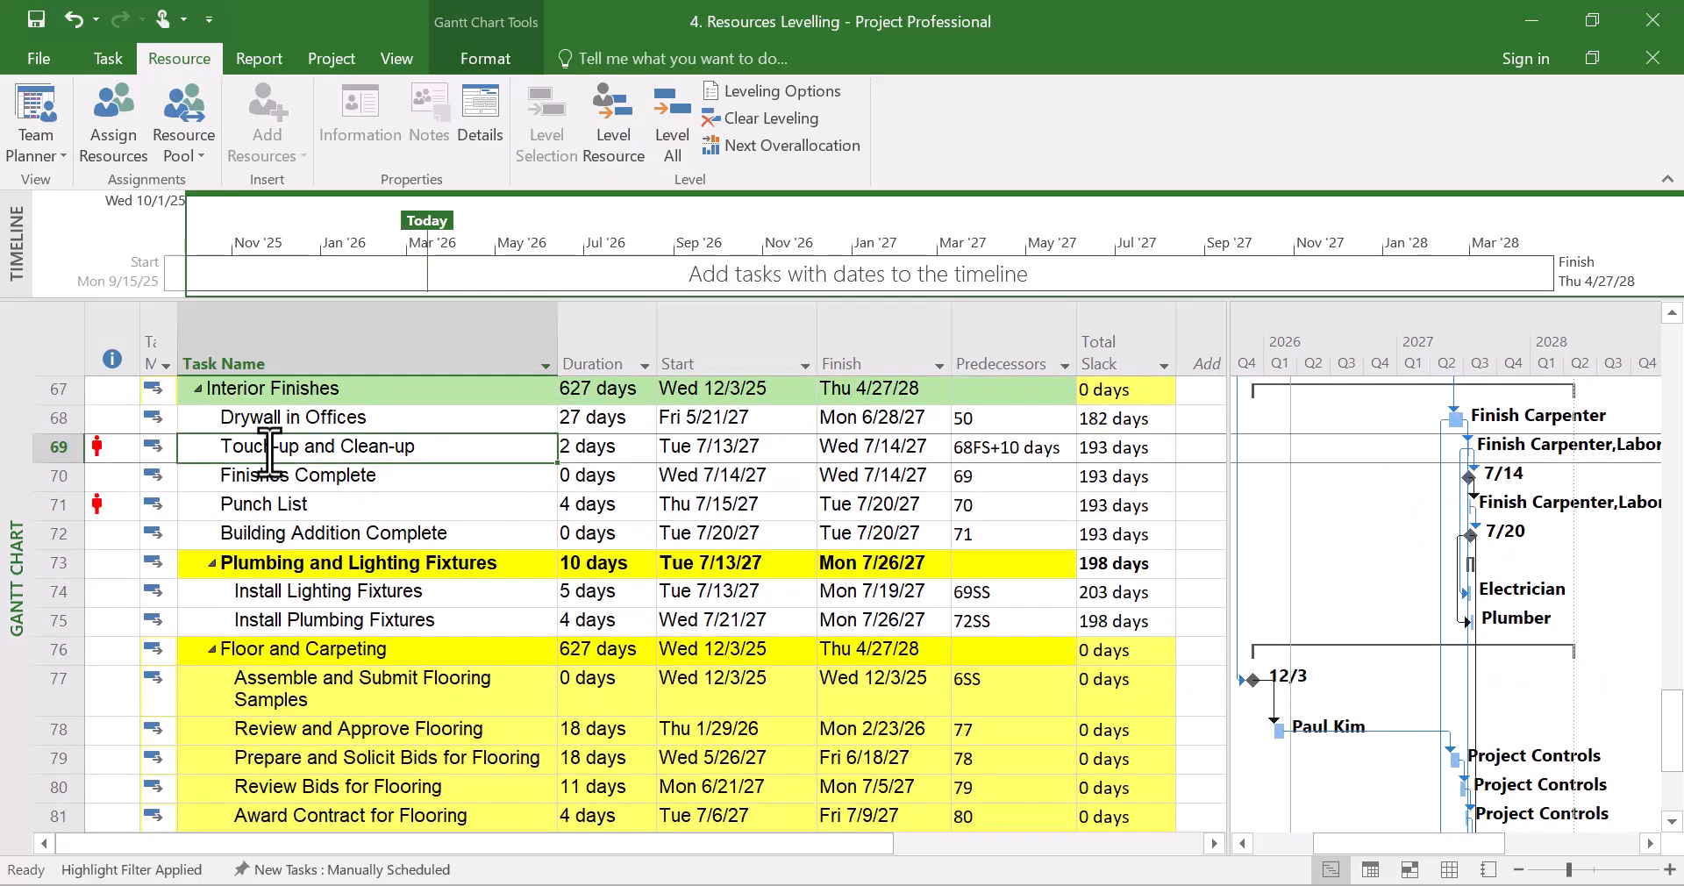
{"action": "left_click", "coordinate": [614, 135]}
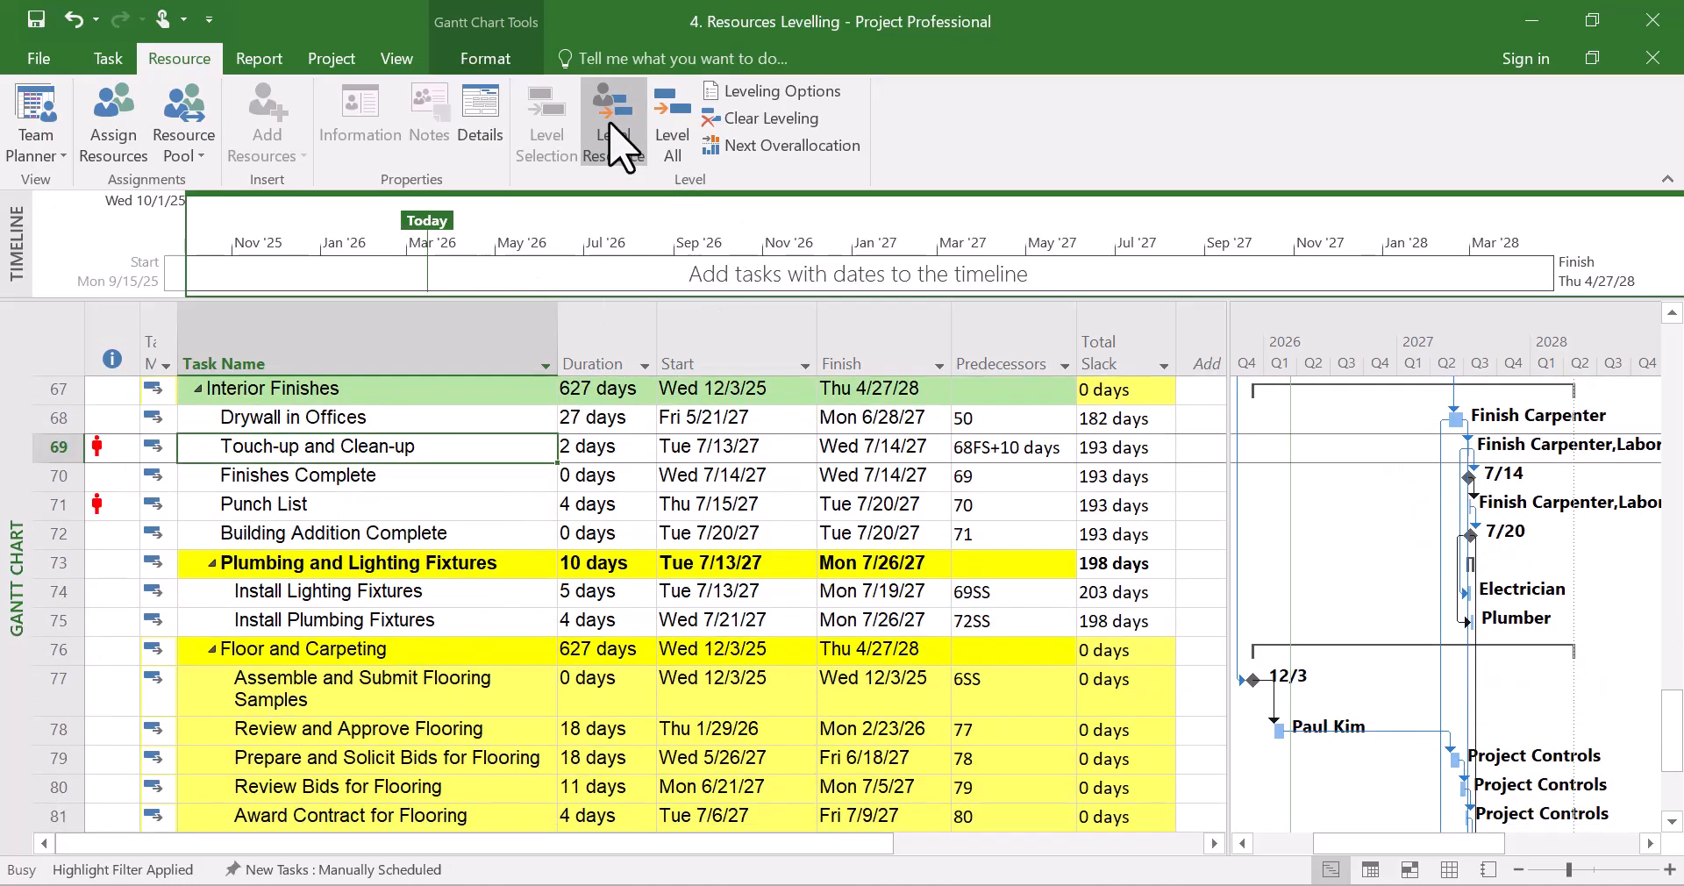
{"action": "scroll", "coordinate": [776, 399], "scroll_direction": "down", "scroll_amount": 2}
{"action": "scroll", "coordinate": [776, 403], "scroll_direction": "up", "scroll_amount": 2}
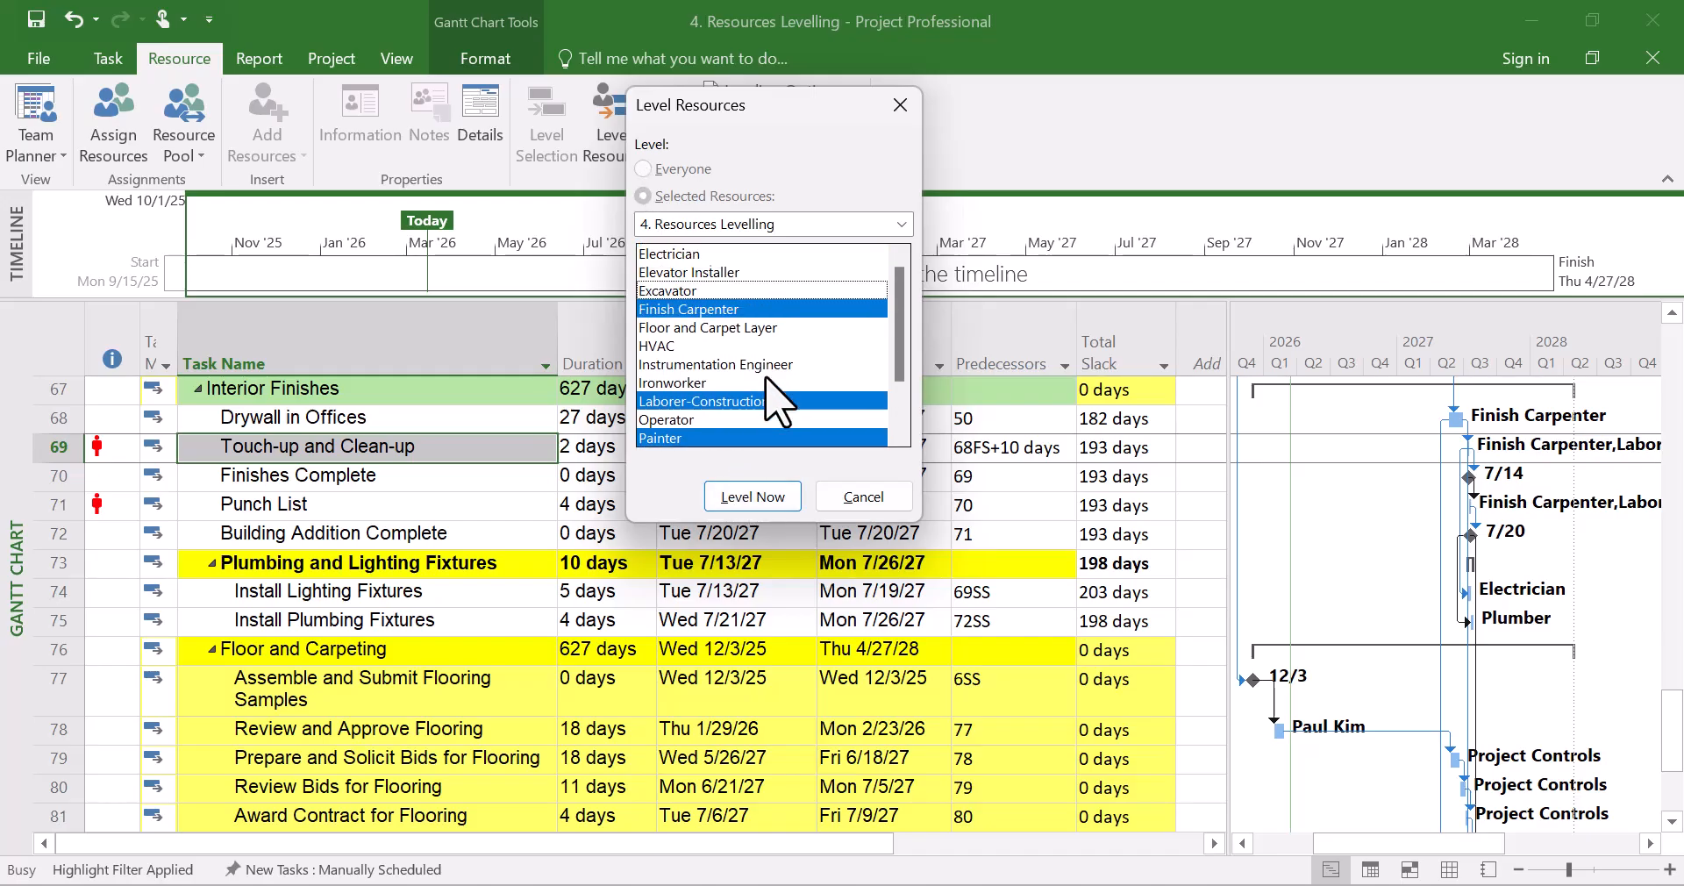
{"action": "left_click", "coordinate": [756, 496]}
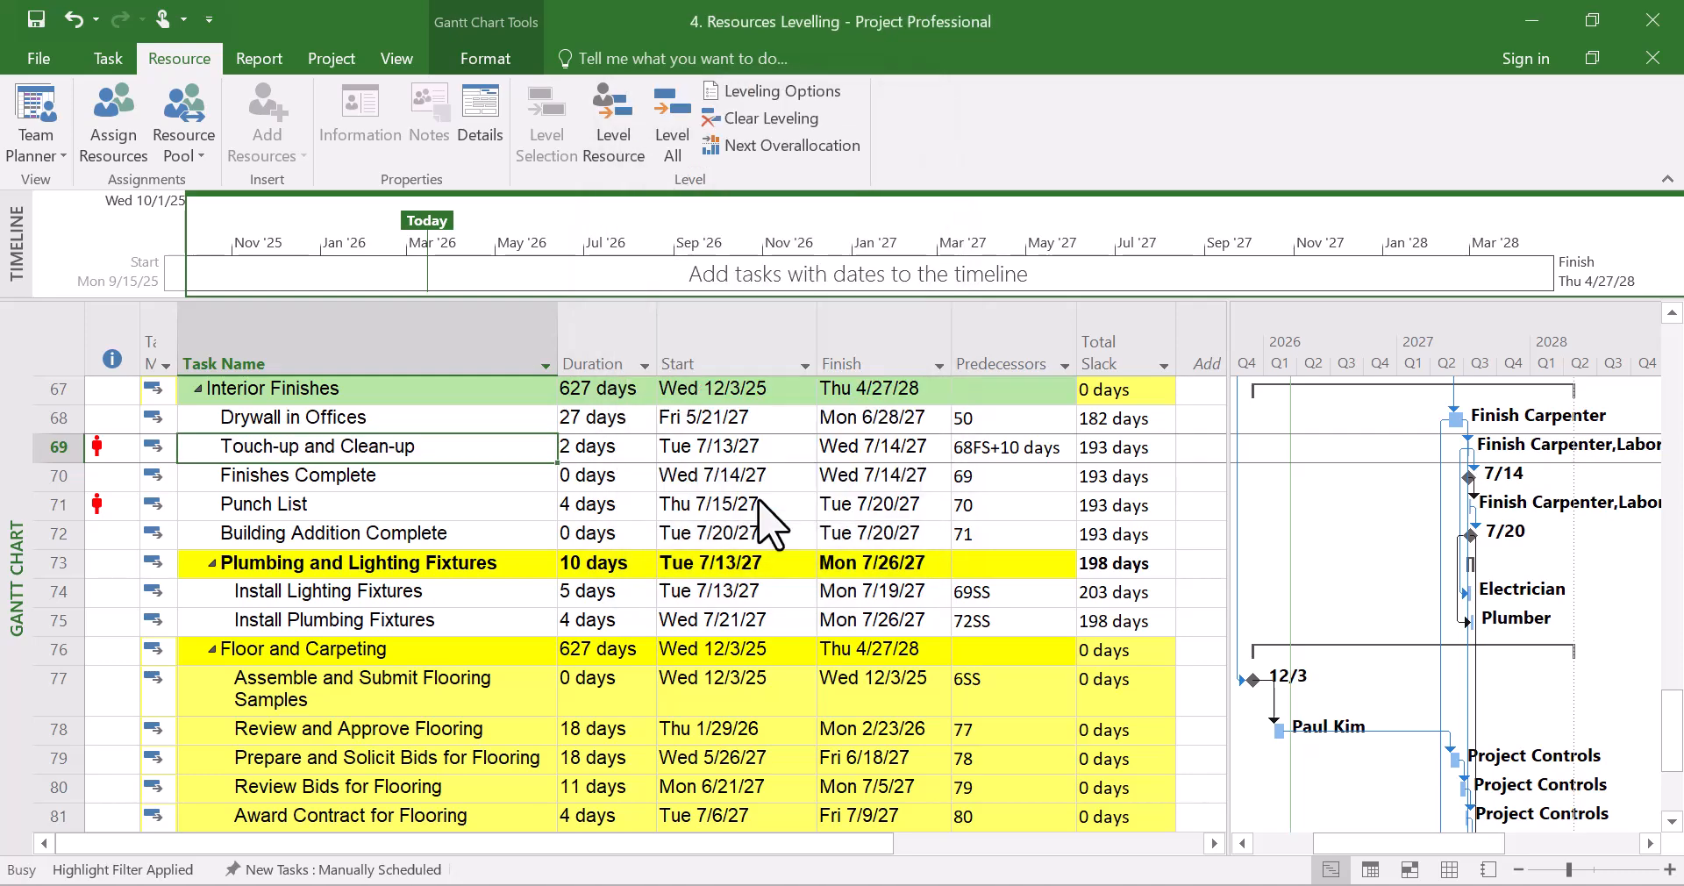
Examine the whole Gantt Chart for shifted dates and remaining overallocation flags after leveling the Touch-up and Clean-up resources.
{"action": "scroll", "coordinate": [754, 669], "scroll_direction": "down", "scroll_amount": 5}
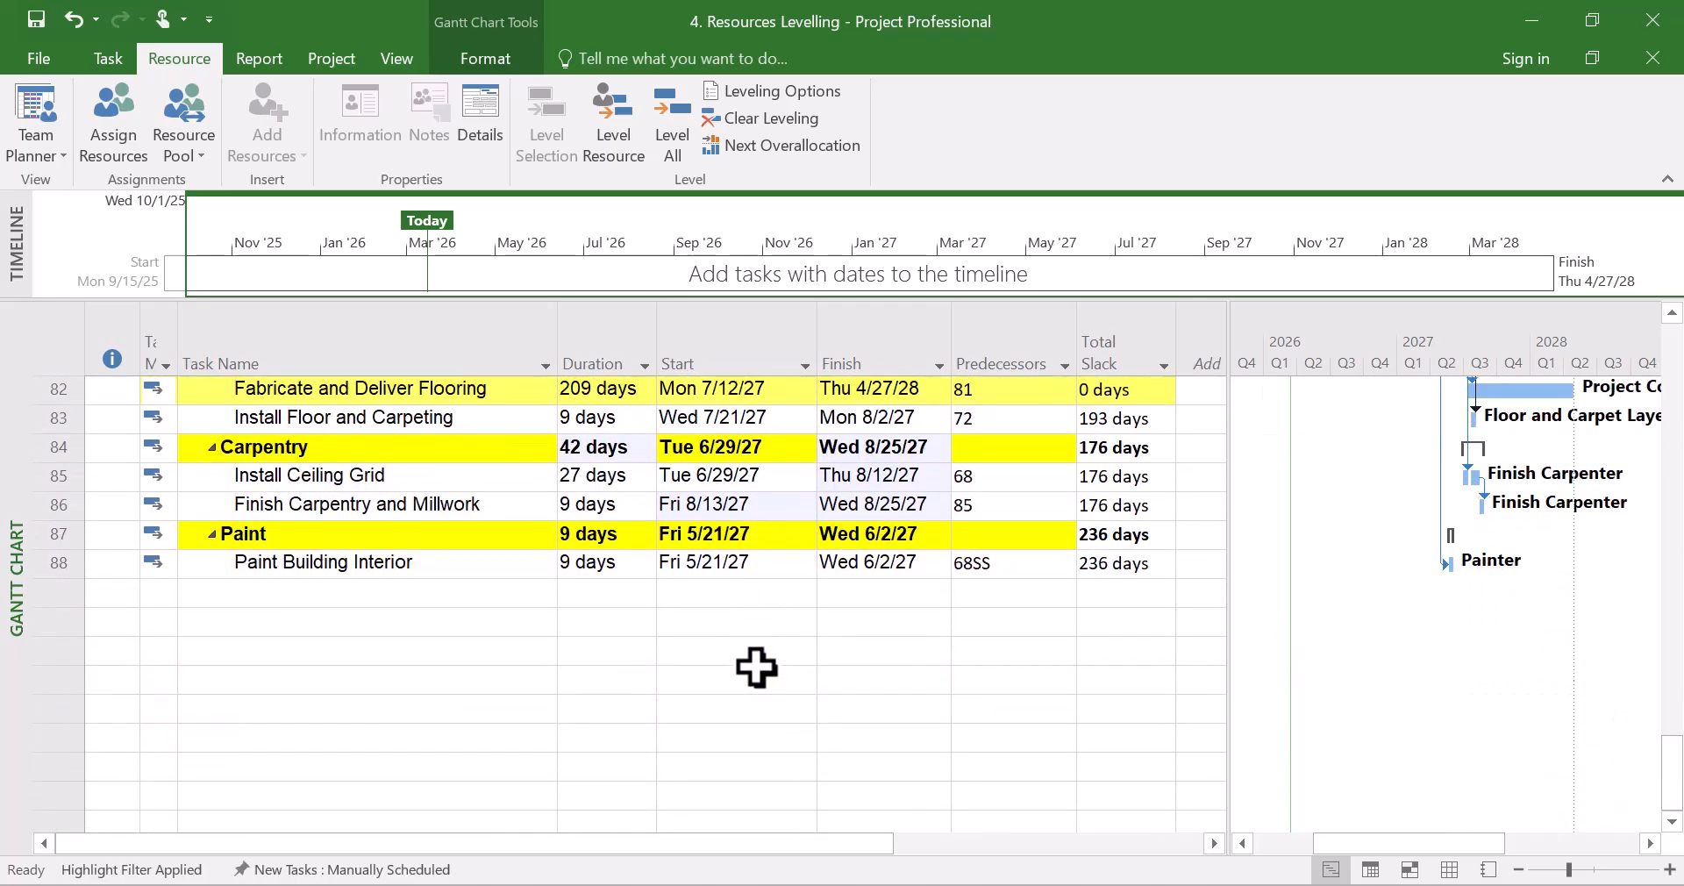
{"action": "scroll", "coordinate": [754, 668], "scroll_direction": "up", "scroll_amount": 4}
{"action": "scroll", "coordinate": [756, 669], "scroll_direction": "up", "scroll_amount": 4}
{"action": "scroll", "coordinate": [756, 668], "scroll_direction": "down", "scroll_amount": 7}
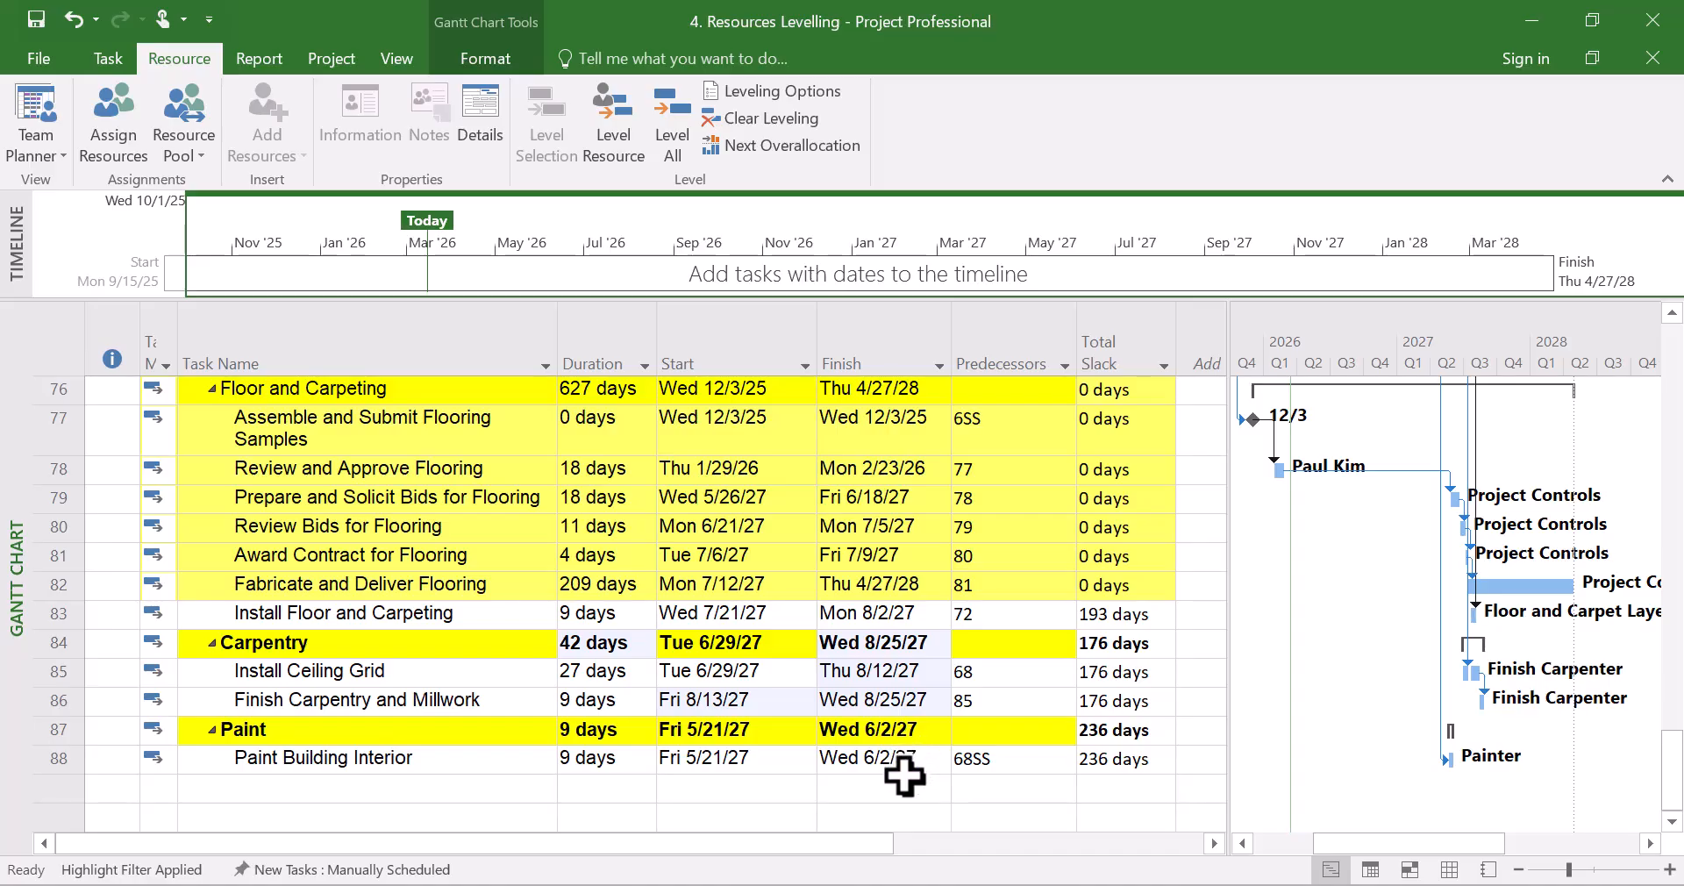
{"action": "scroll", "coordinate": [905, 775], "scroll_direction": "up", "scroll_amount": 20}
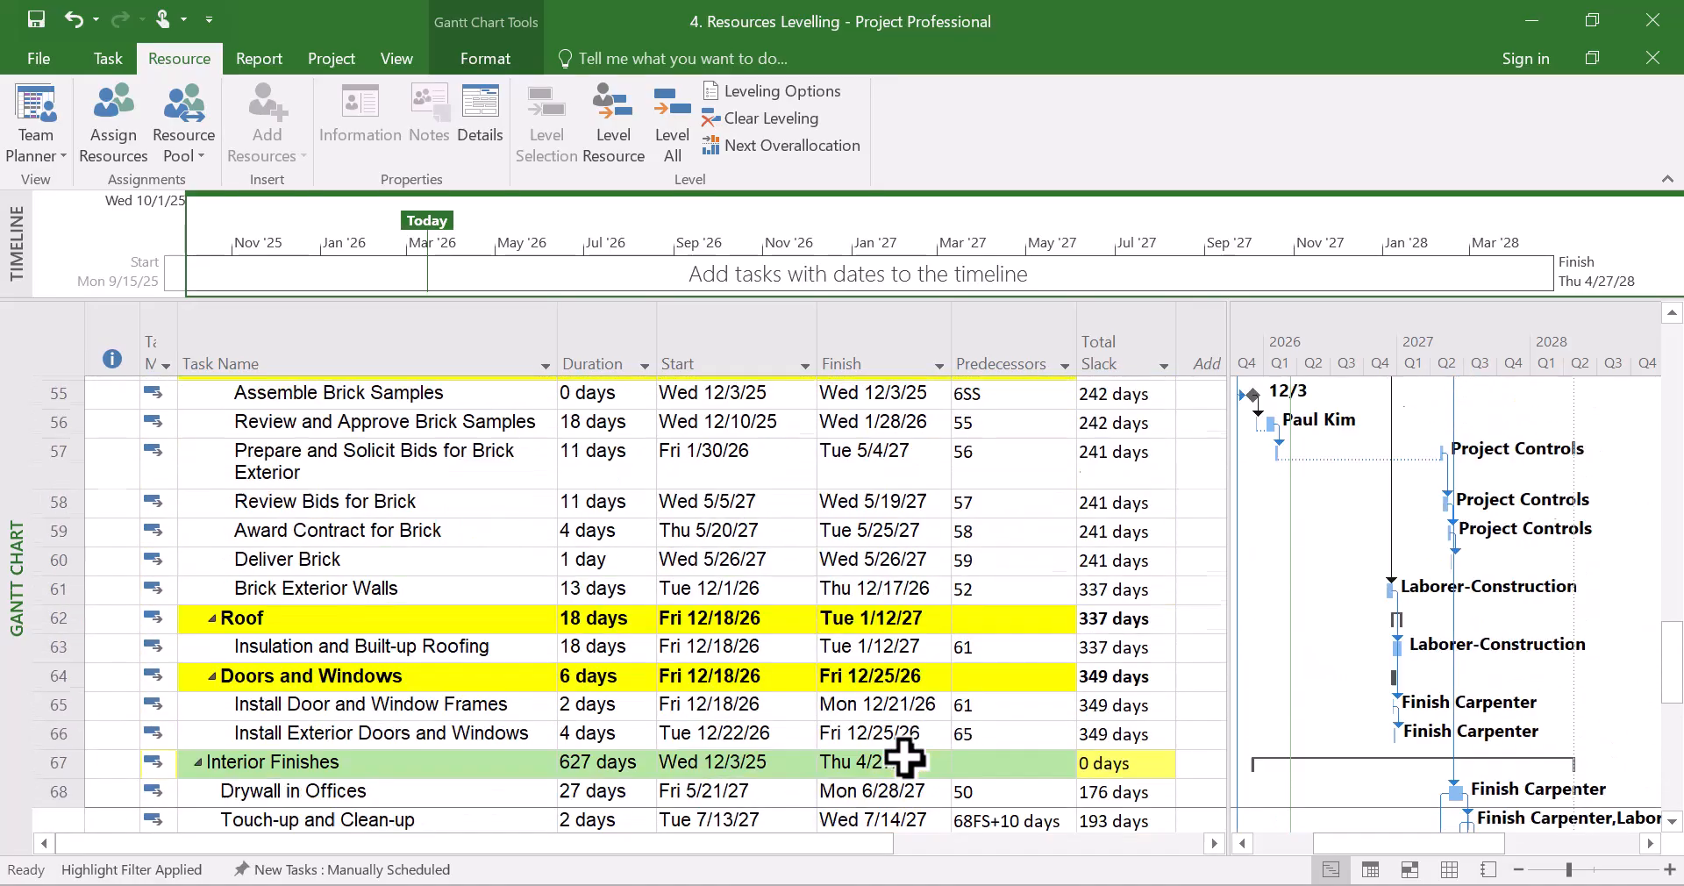
{"action": "scroll", "coordinate": [905, 754], "scroll_direction": "up", "scroll_amount": 4}
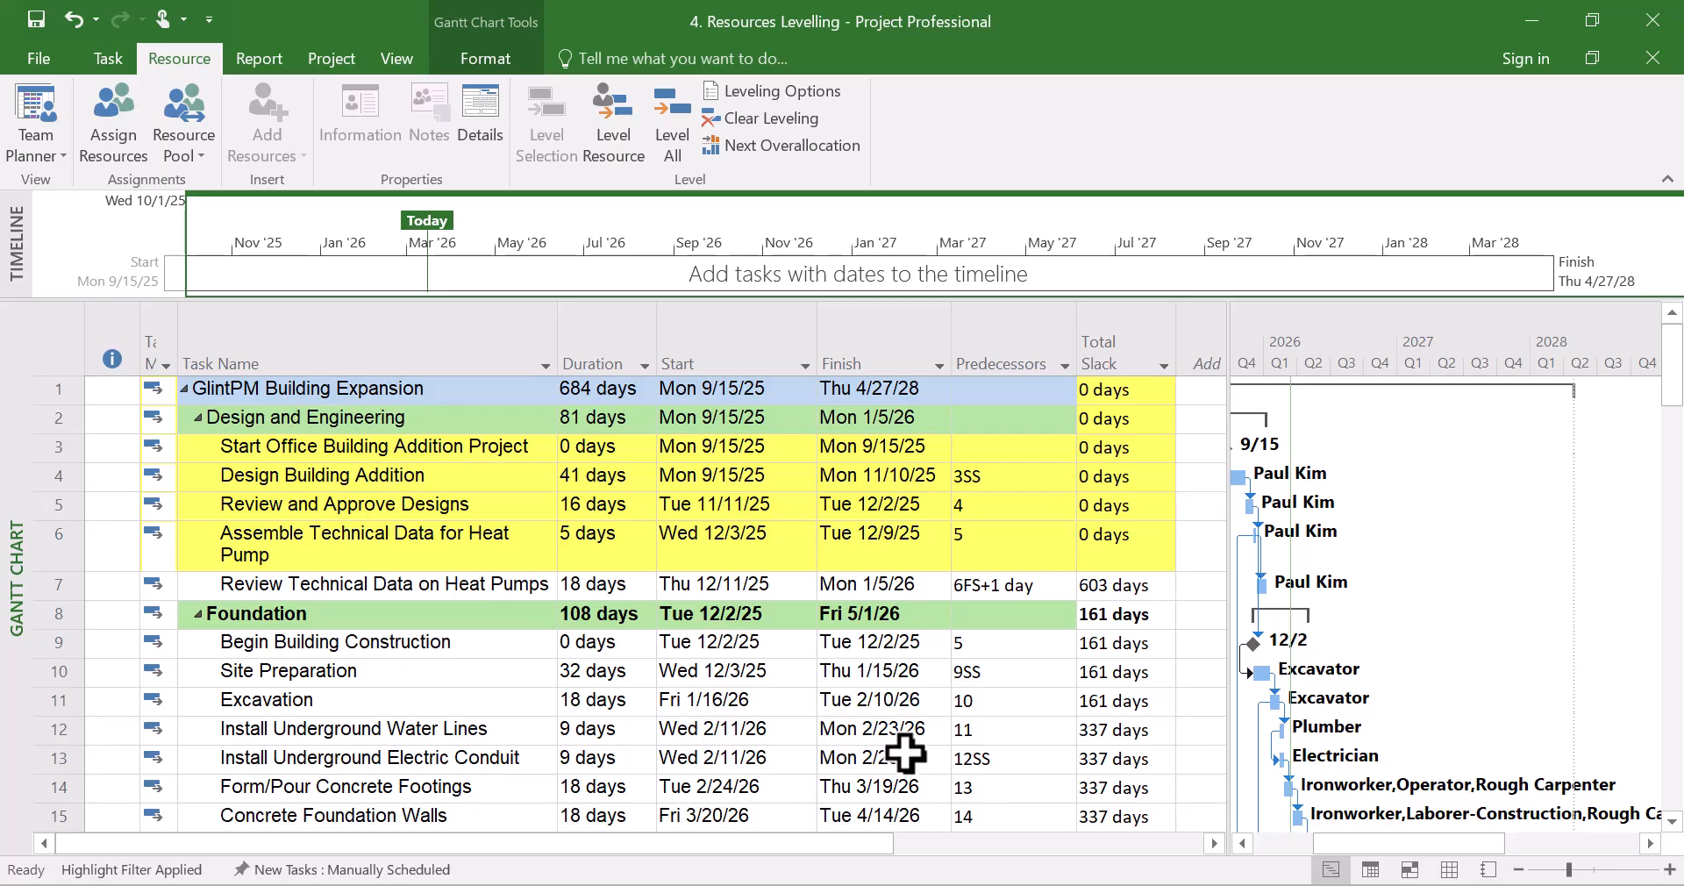
{"action": "scroll", "coordinate": [905, 752], "scroll_direction": "down", "scroll_amount": 1}
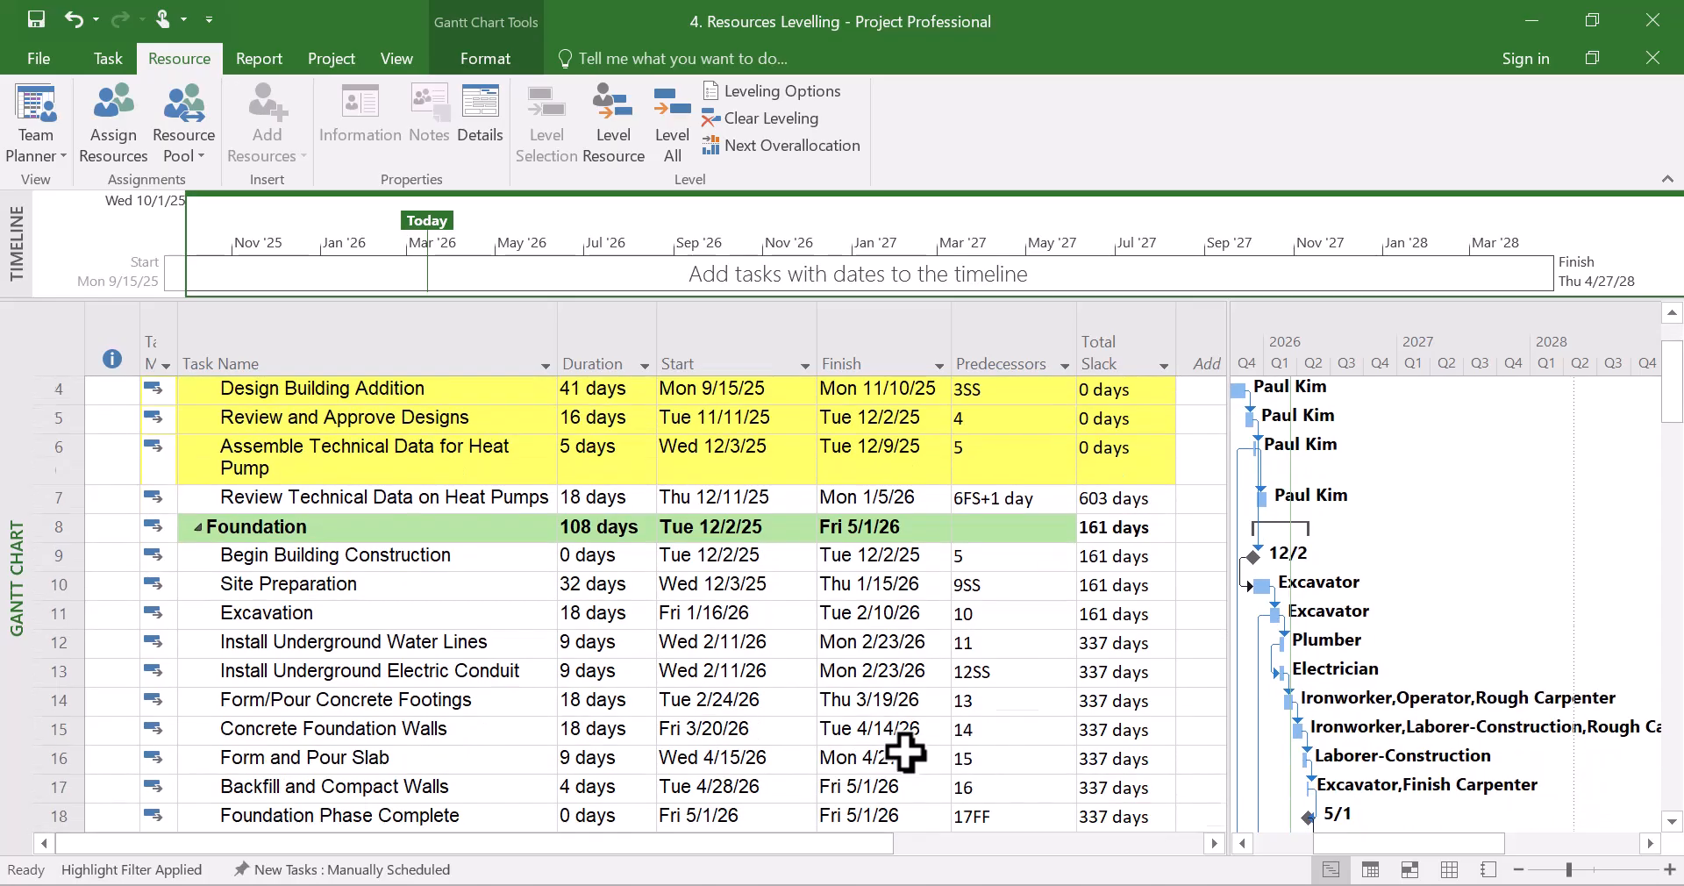
{"action": "scroll", "coordinate": [904, 753], "scroll_direction": "up", "scroll_amount": 1}
{"action": "scroll", "coordinate": [905, 750], "scroll_direction": "down", "scroll_amount": 7}
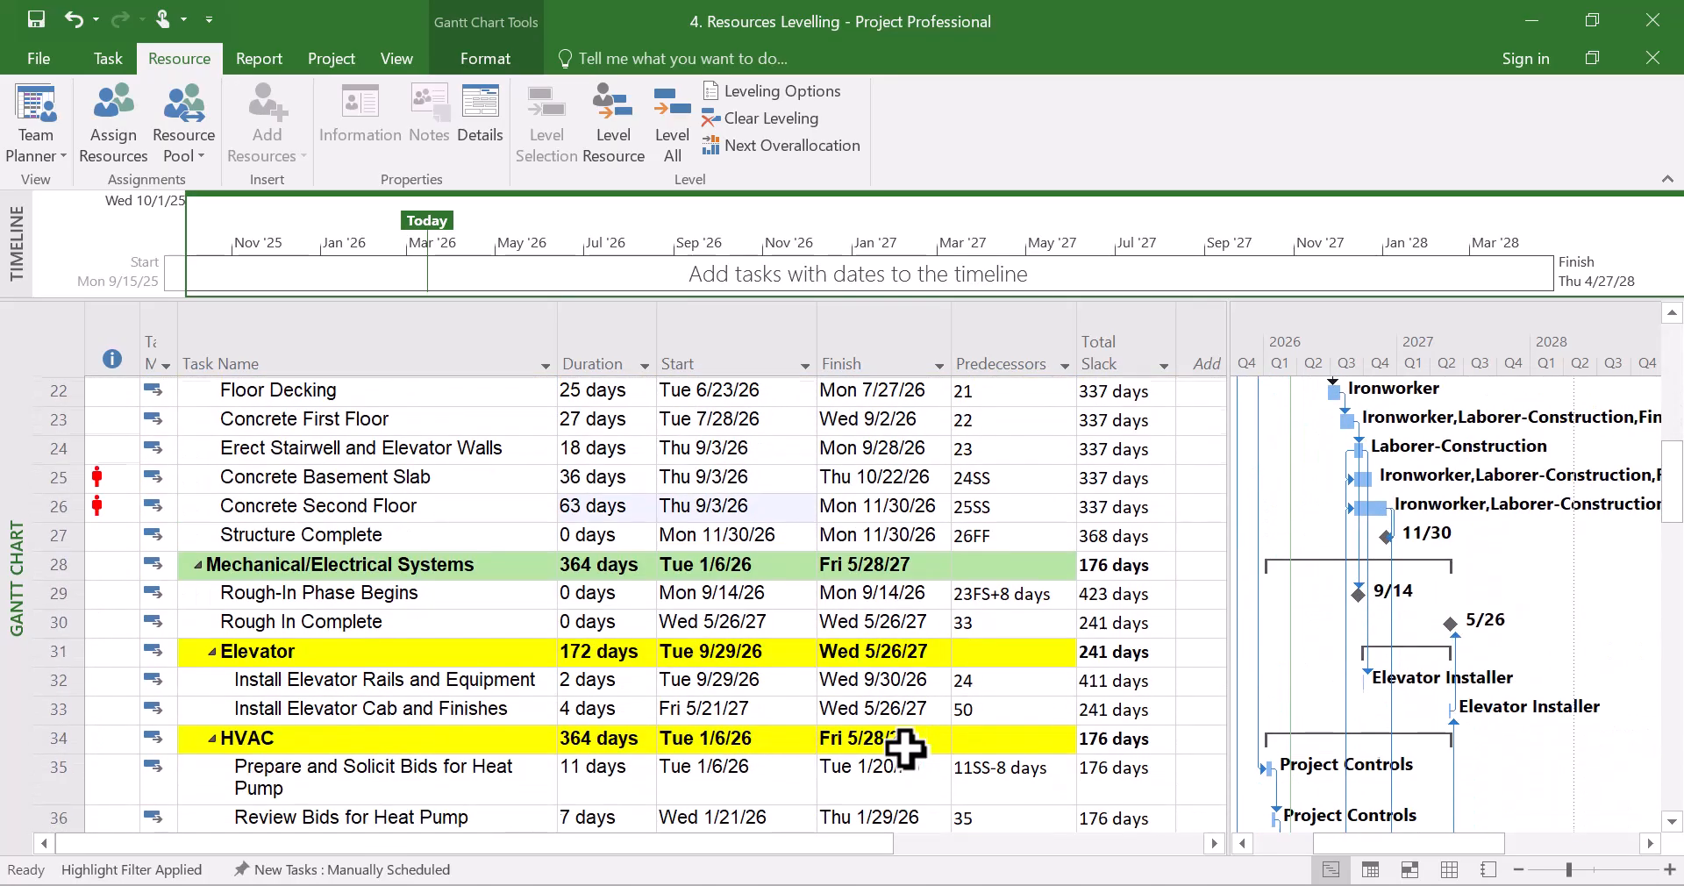
{"action": "scroll", "coordinate": [905, 748], "scroll_direction": "down", "scroll_amount": 16}
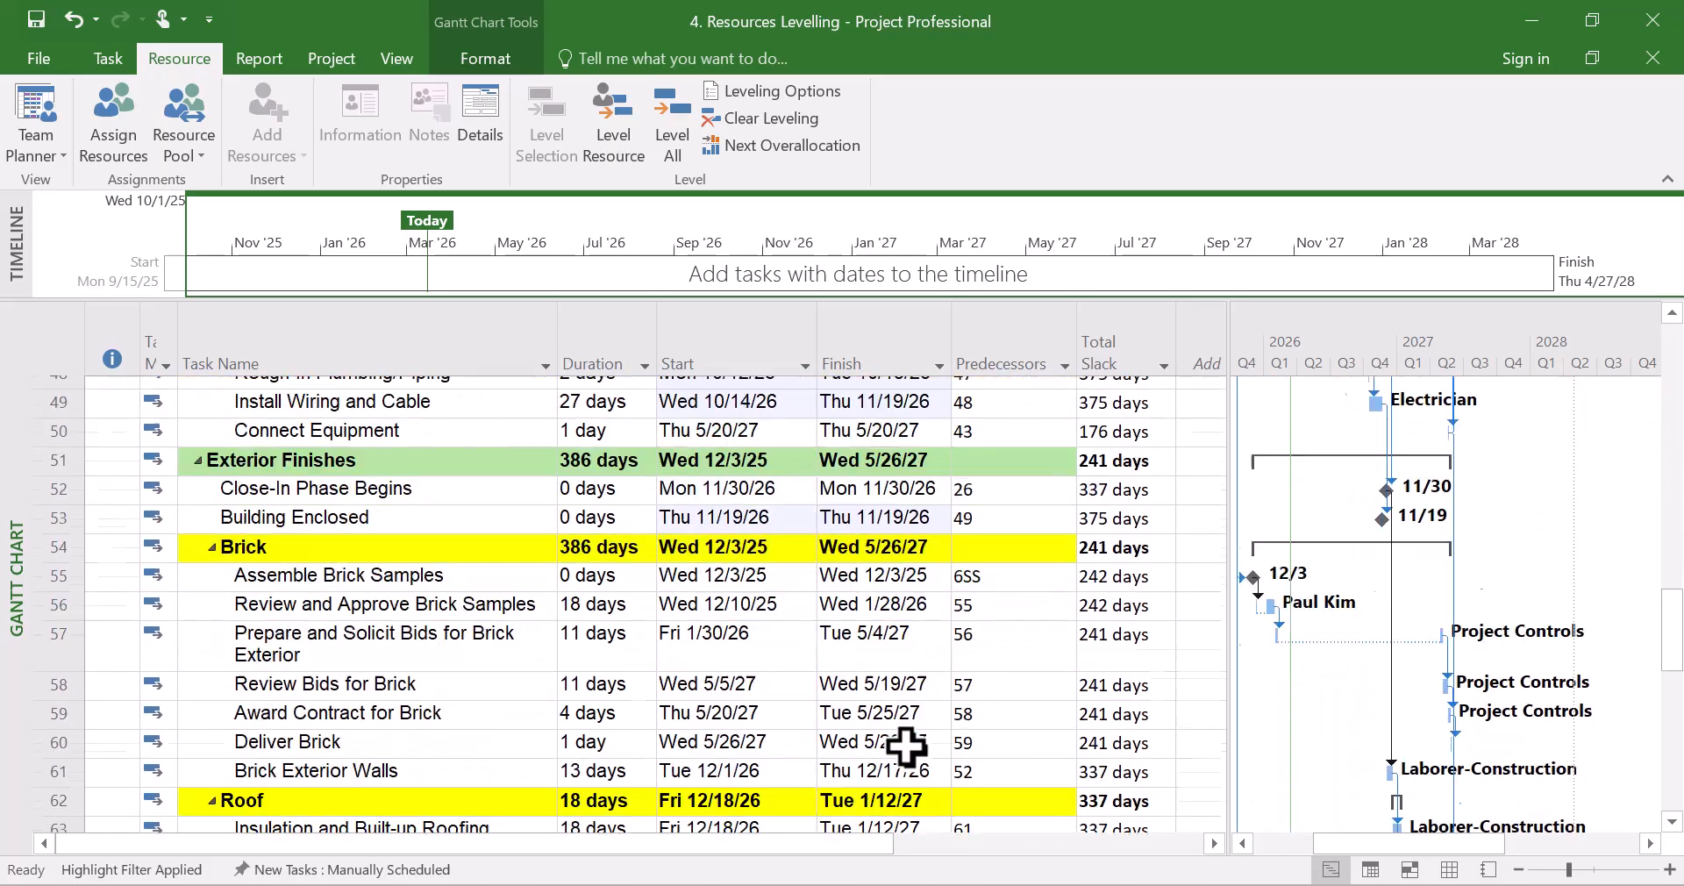
{"action": "scroll", "coordinate": [906, 746], "scroll_direction": "down", "scroll_amount": 4}
{"action": "scroll", "coordinate": [906, 746], "scroll_direction": "up", "scroll_amount": 19}
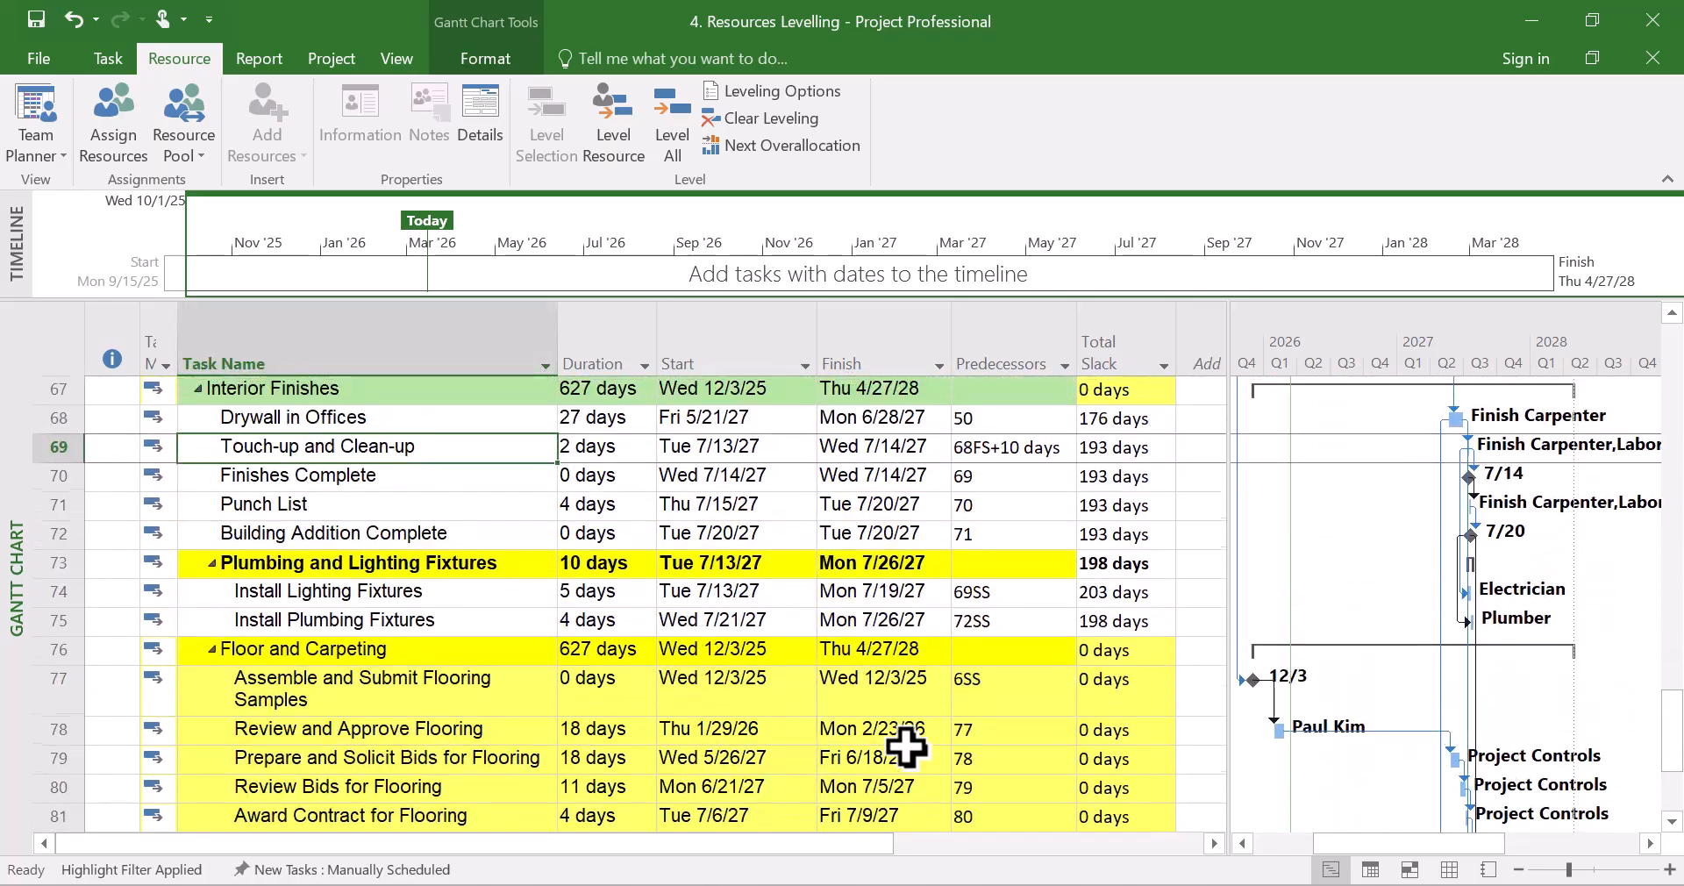
{"action": "scroll", "coordinate": [904, 748], "scroll_direction": "up", "scroll_amount": 4}
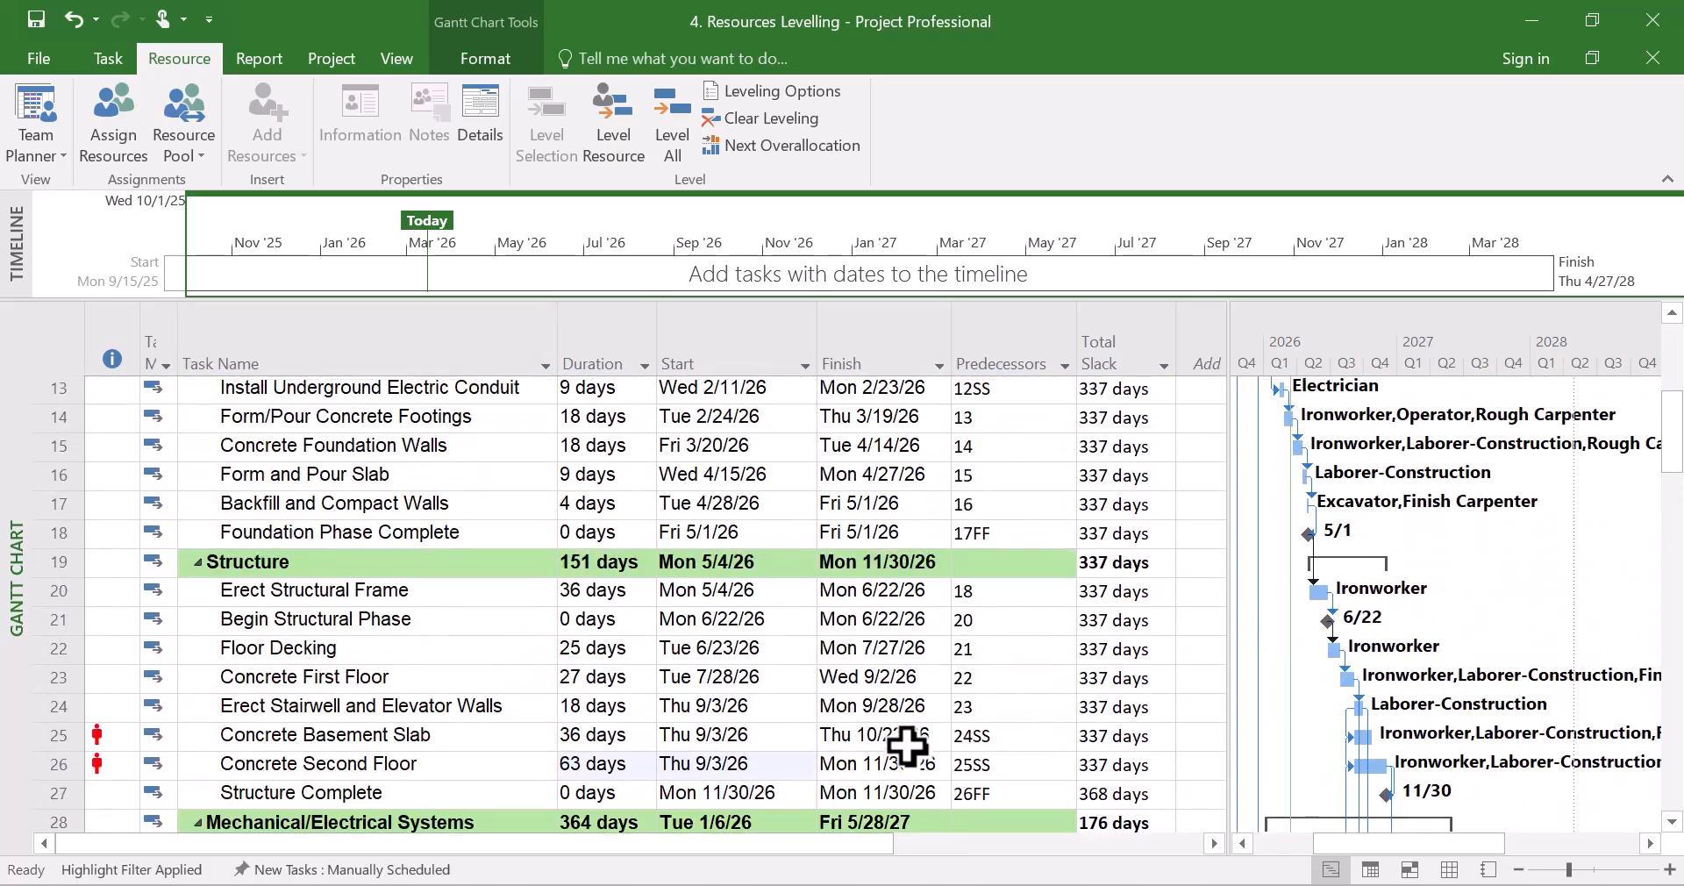
Select the Concrete Basement Slab task, check the Resource Sheet for overallocations, and select the Ironworker resource there.
{"action": "left_click", "coordinate": [399, 734]}
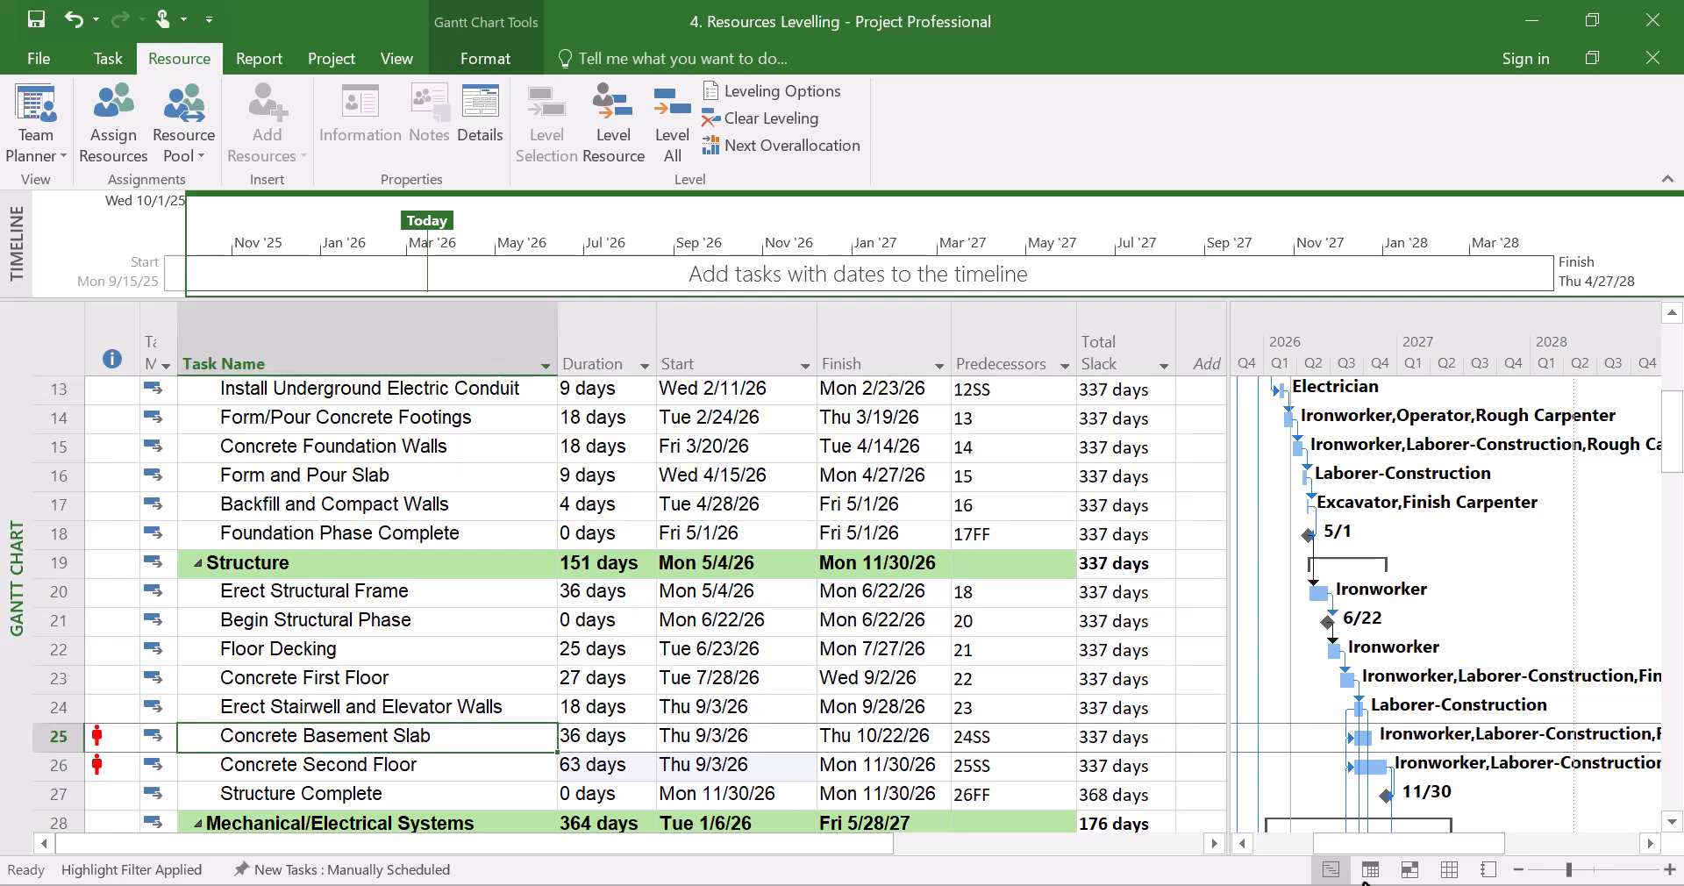
{"action": "left_click", "coordinate": [1449, 869]}
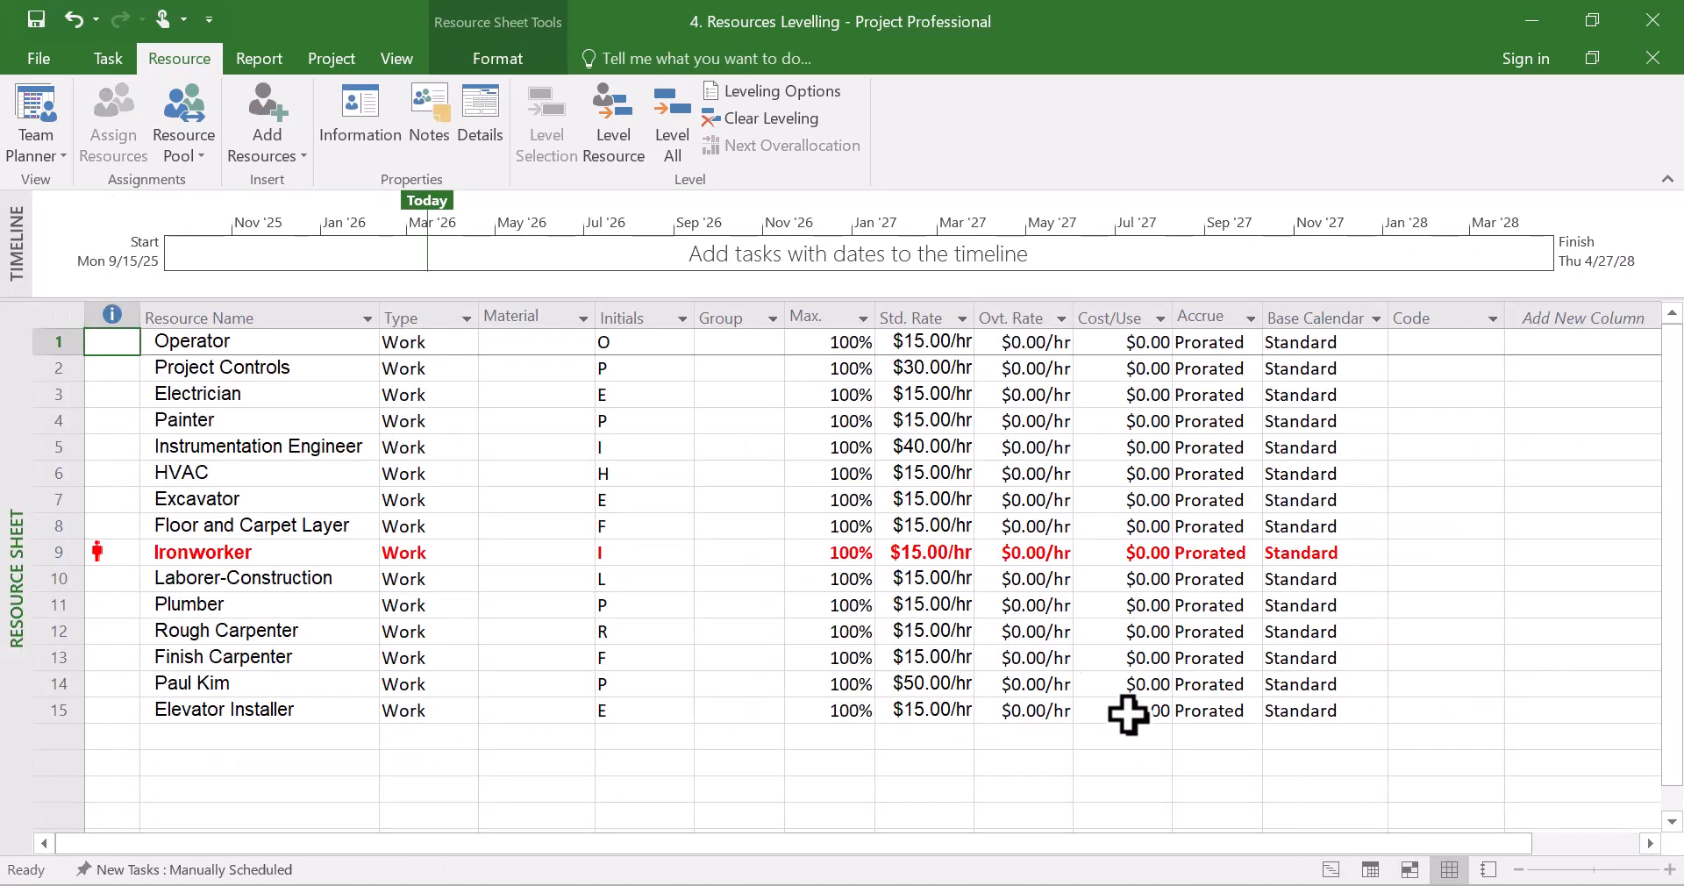
{"action": "left_click", "coordinate": [289, 551]}
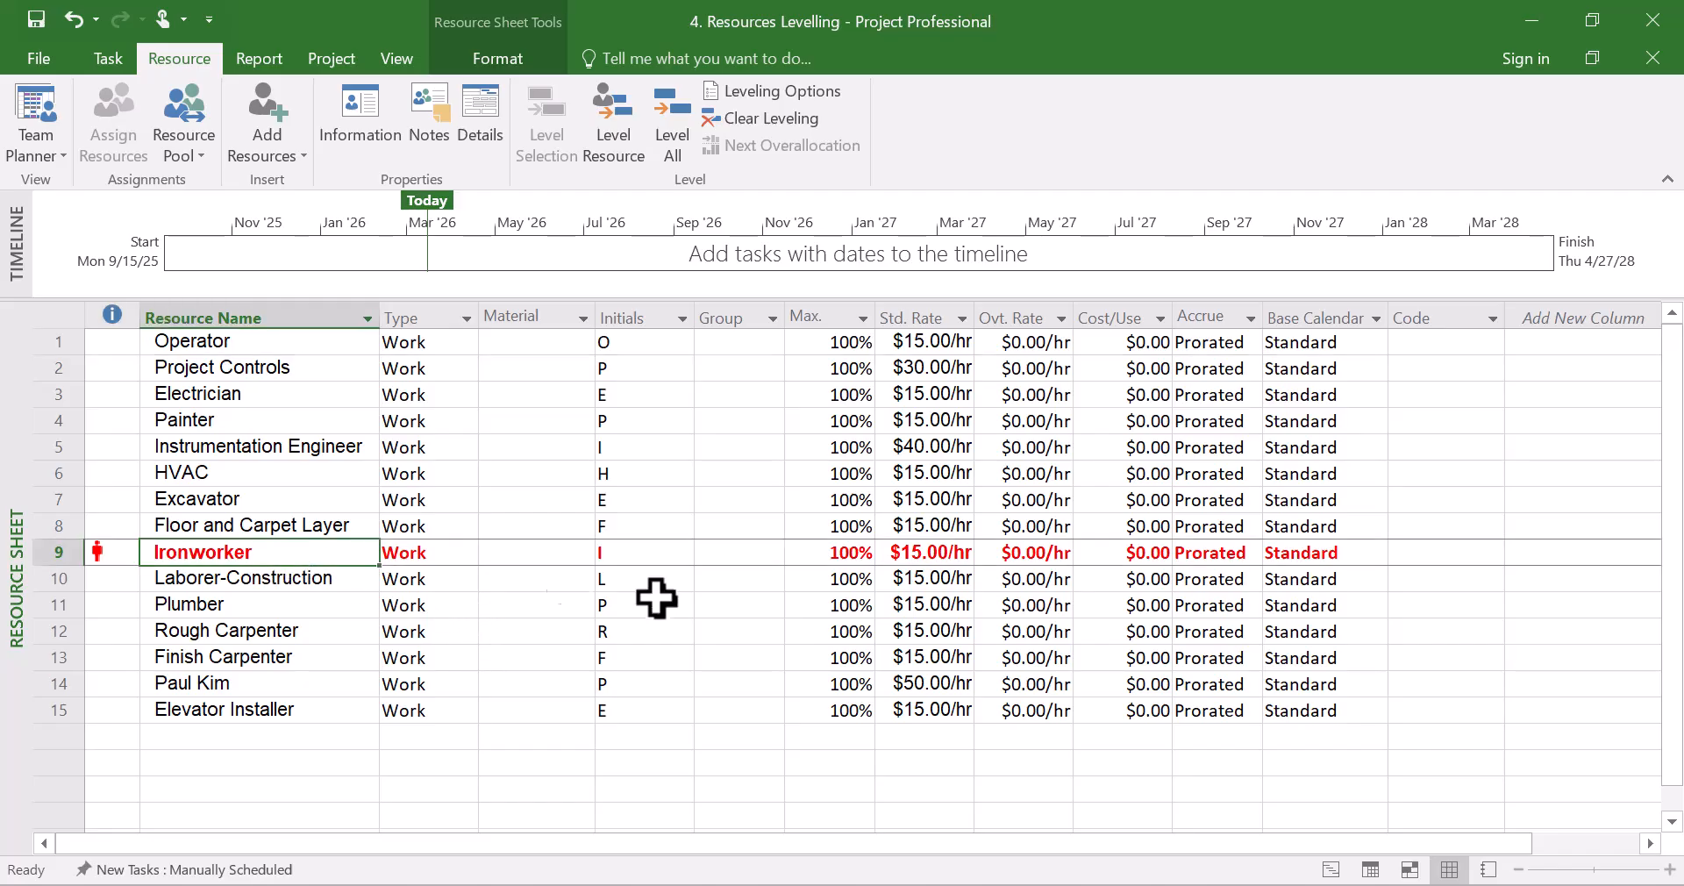
{"action": "mouse_move", "coordinate": [1281, 864]}
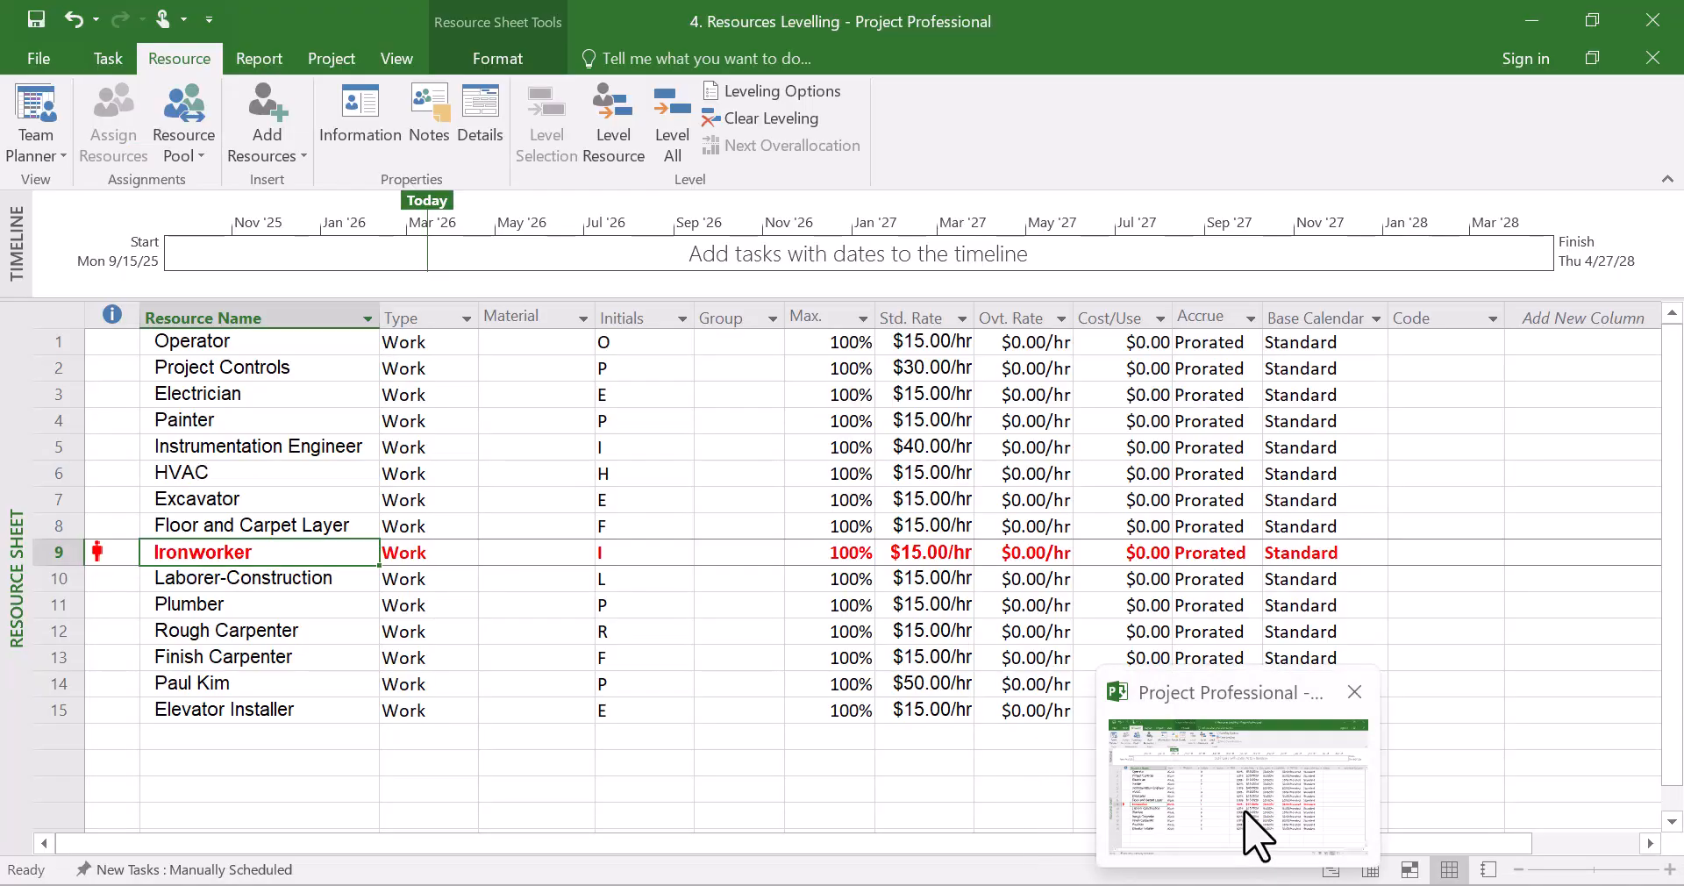
Return to the Gantt Chart view and level only the Ironworker resource, with the Concrete Basement Slab task selected.
{"action": "left_click", "coordinate": [986, 687]}
{"action": "left_click", "coordinate": [1330, 869]}
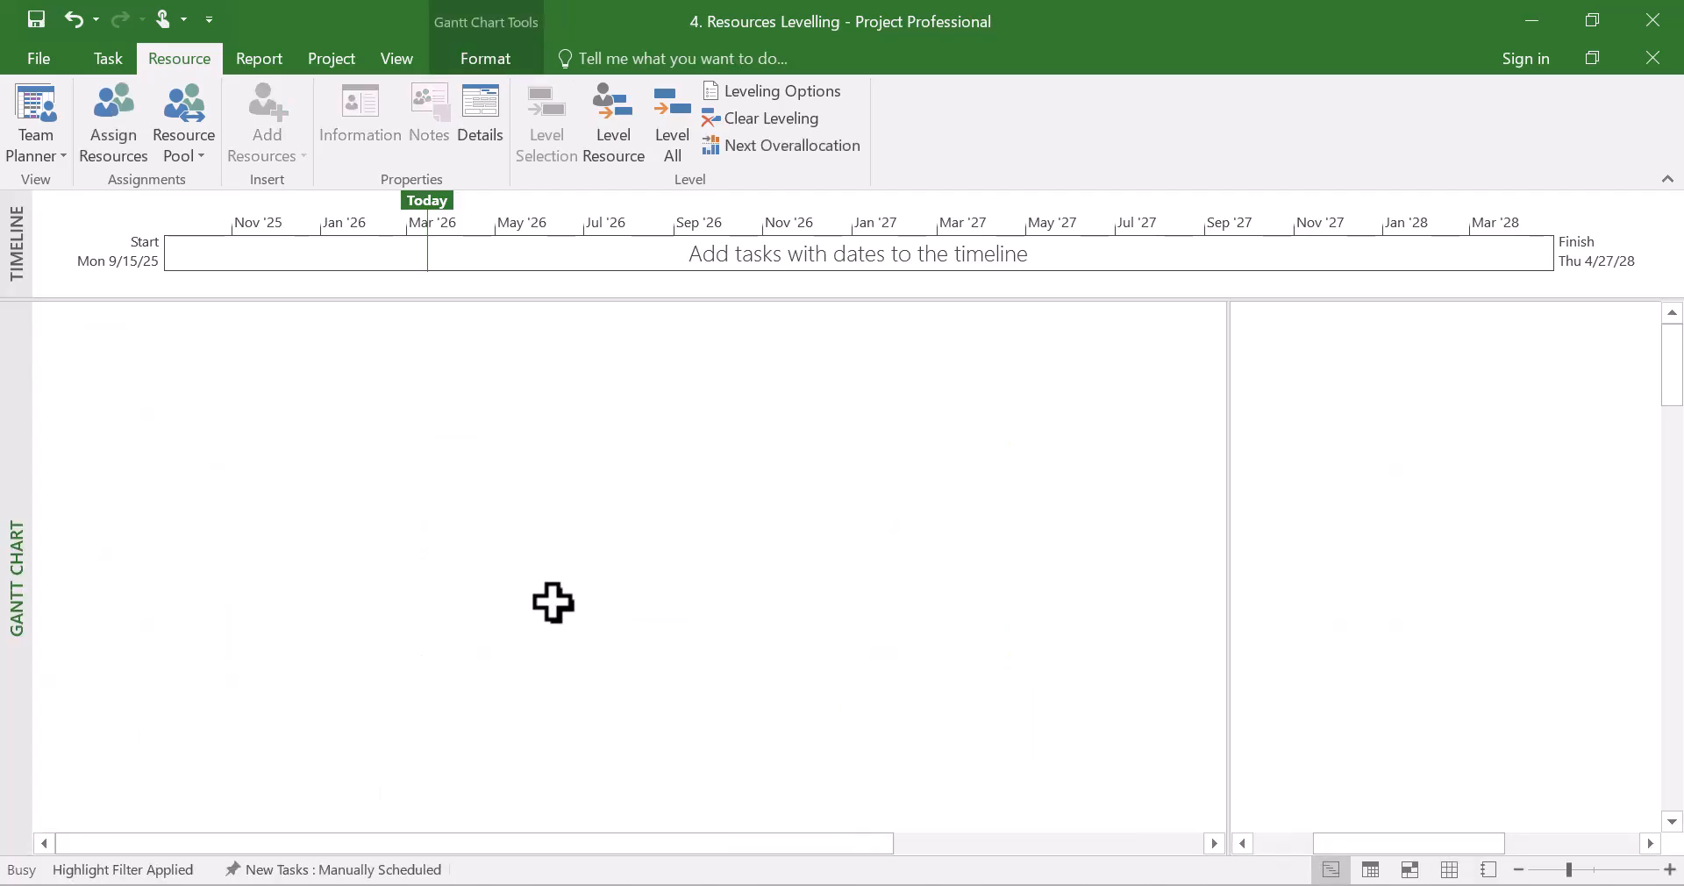
{"action": "scroll", "coordinate": [537, 634], "scroll_direction": "down", "scroll_amount": 7}
{"action": "scroll", "coordinate": [538, 634], "scroll_direction": "up", "scroll_amount": 2}
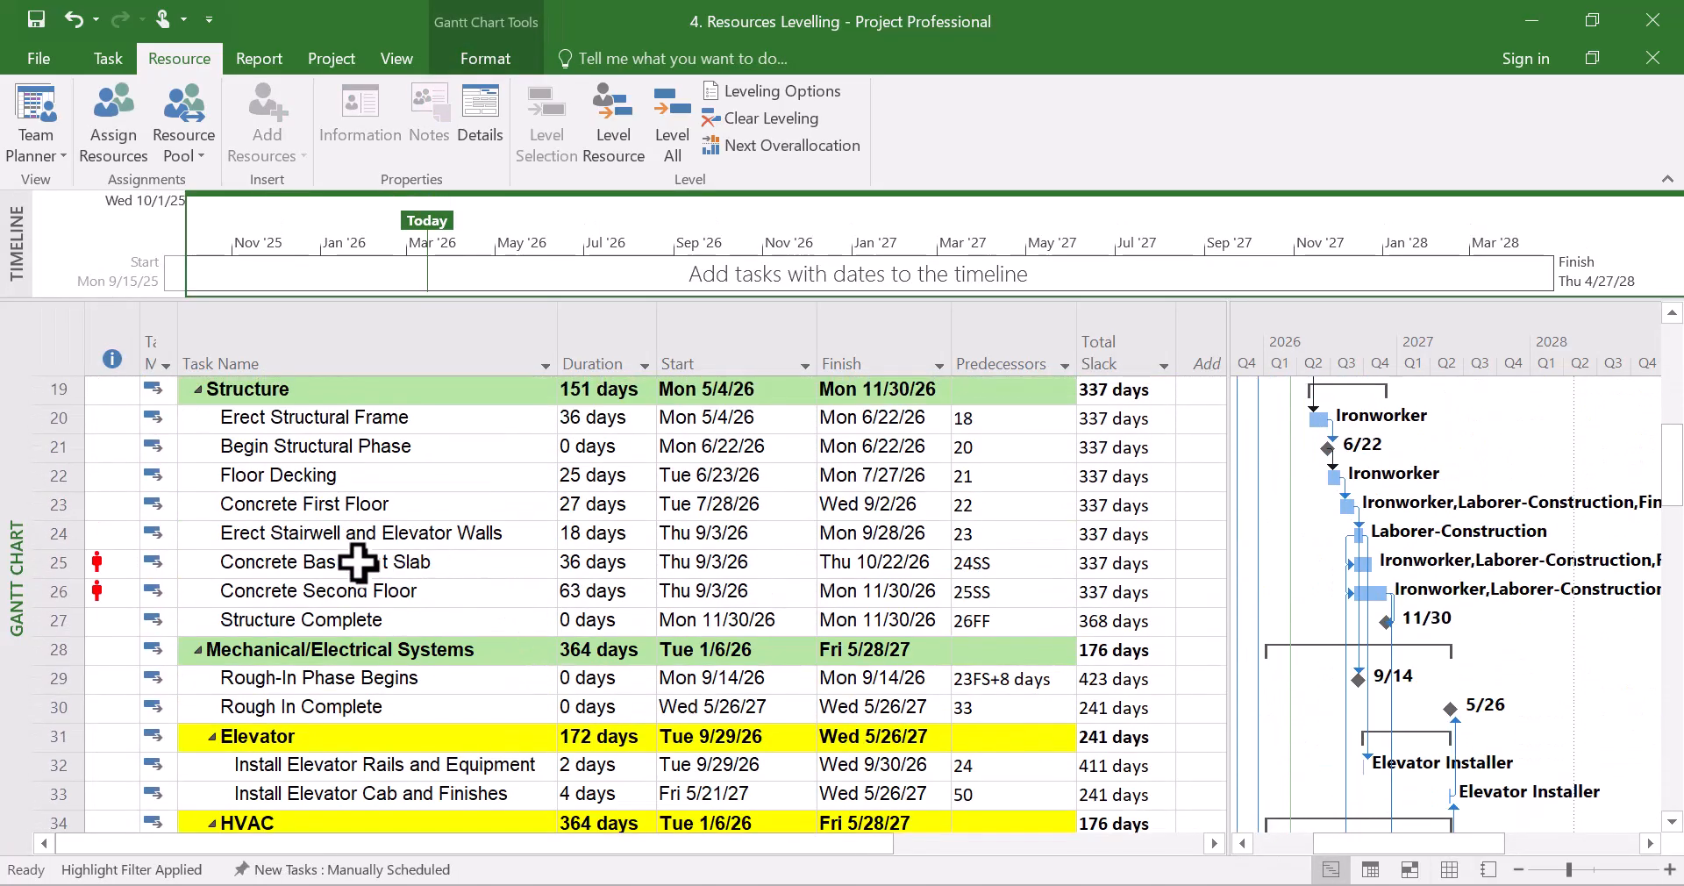
{"action": "left_click", "coordinate": [342, 562]}
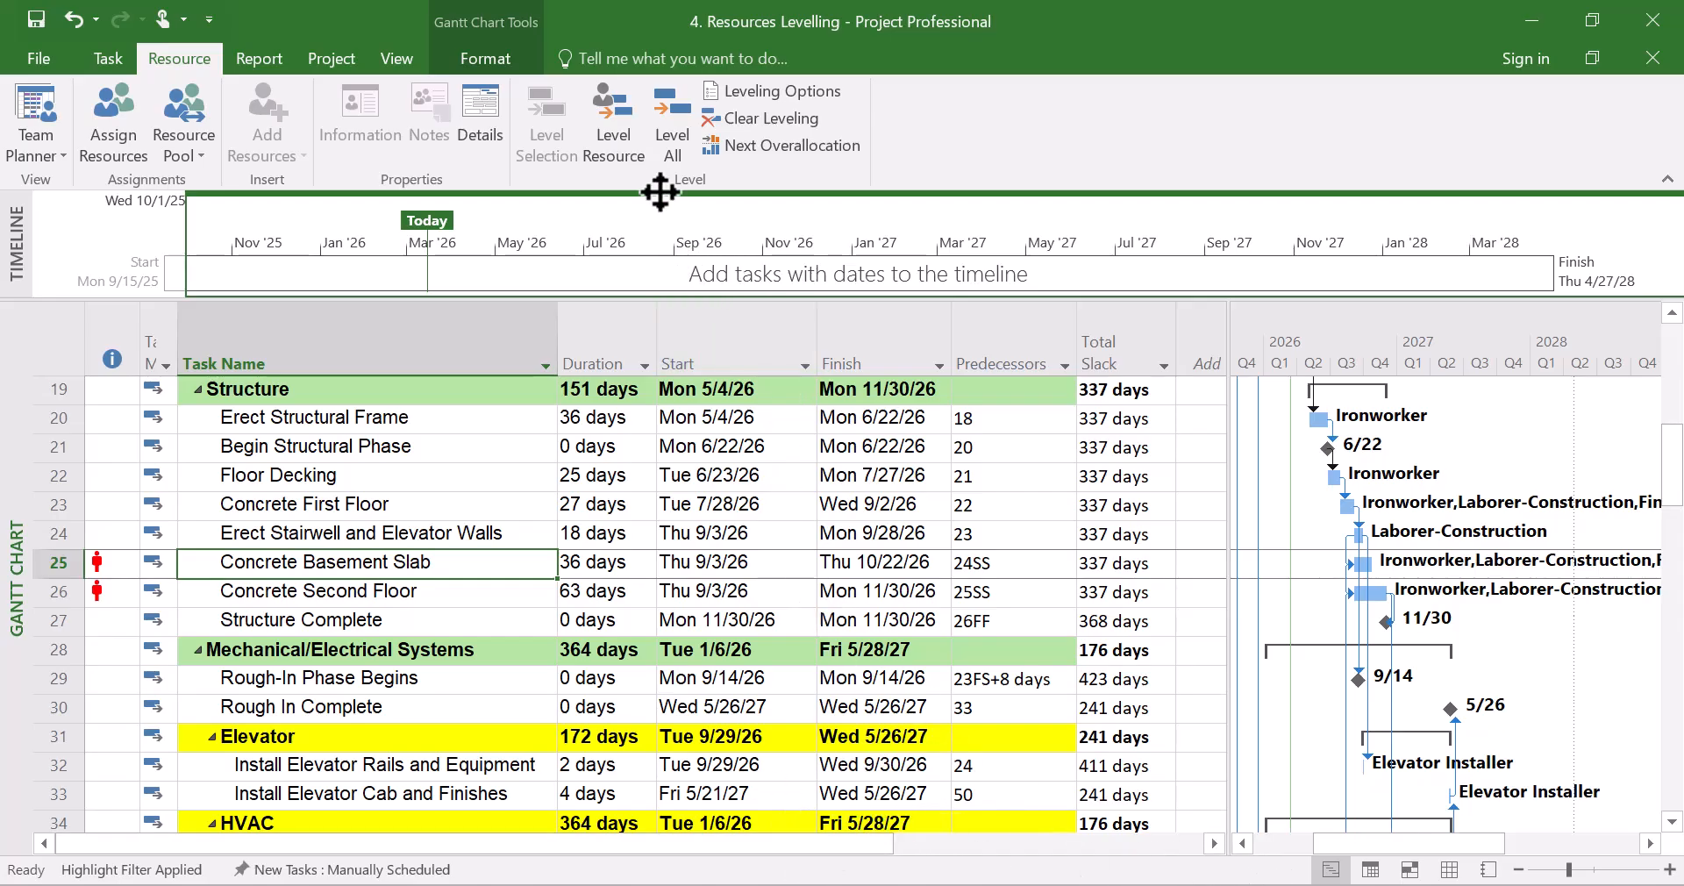
{"action": "left_click", "coordinate": [618, 124]}
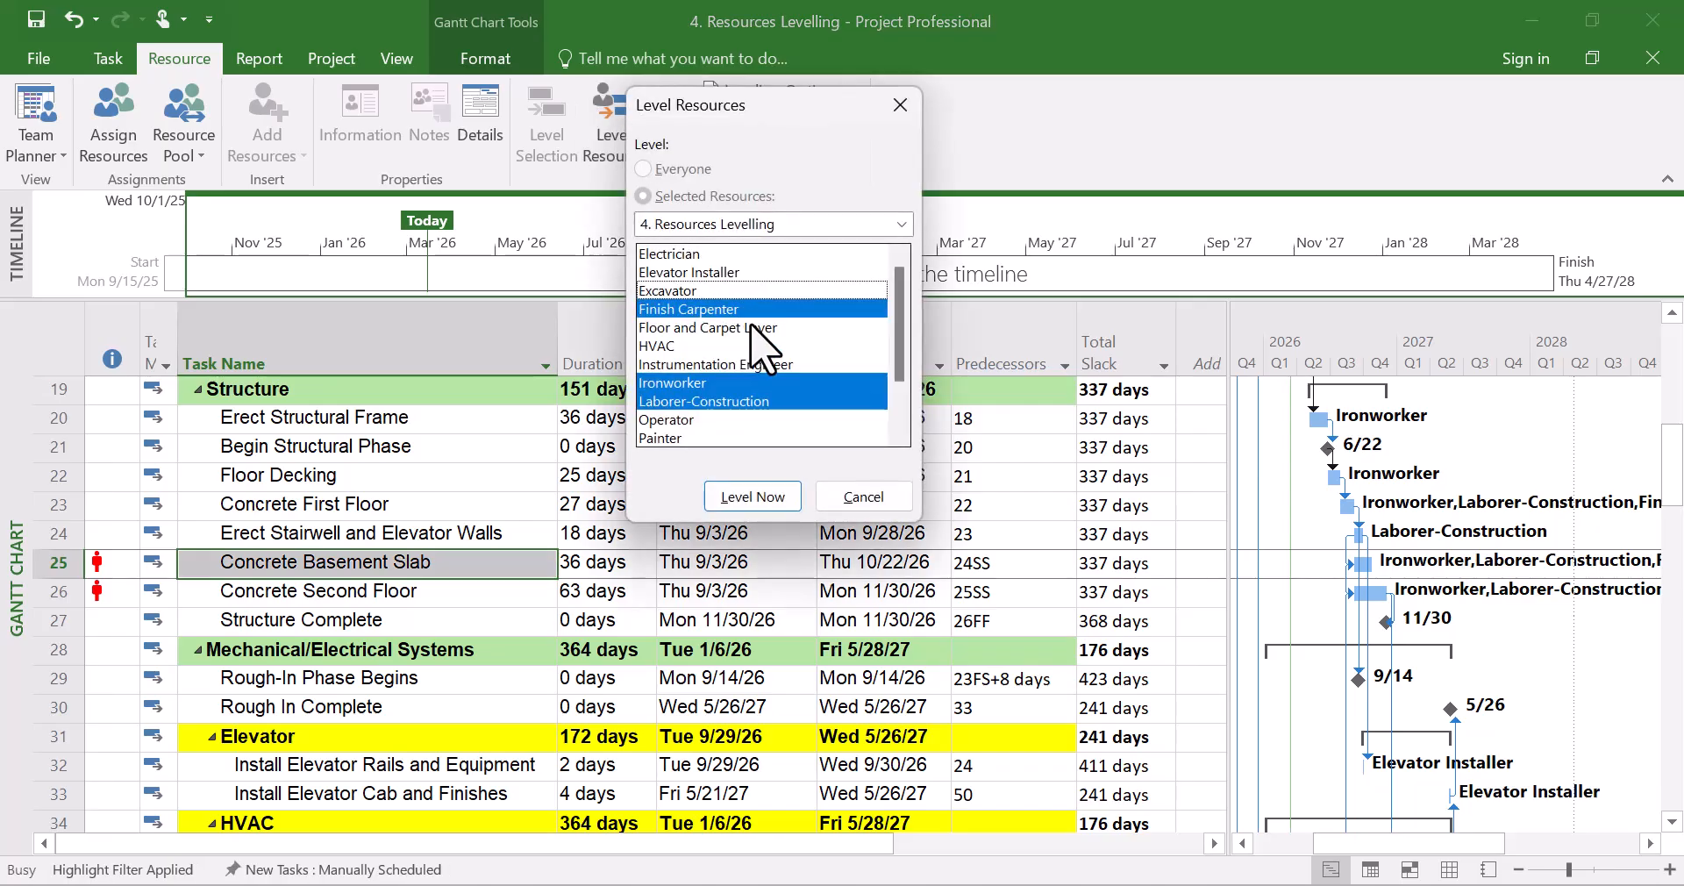
{"action": "left_click", "coordinate": [748, 384]}
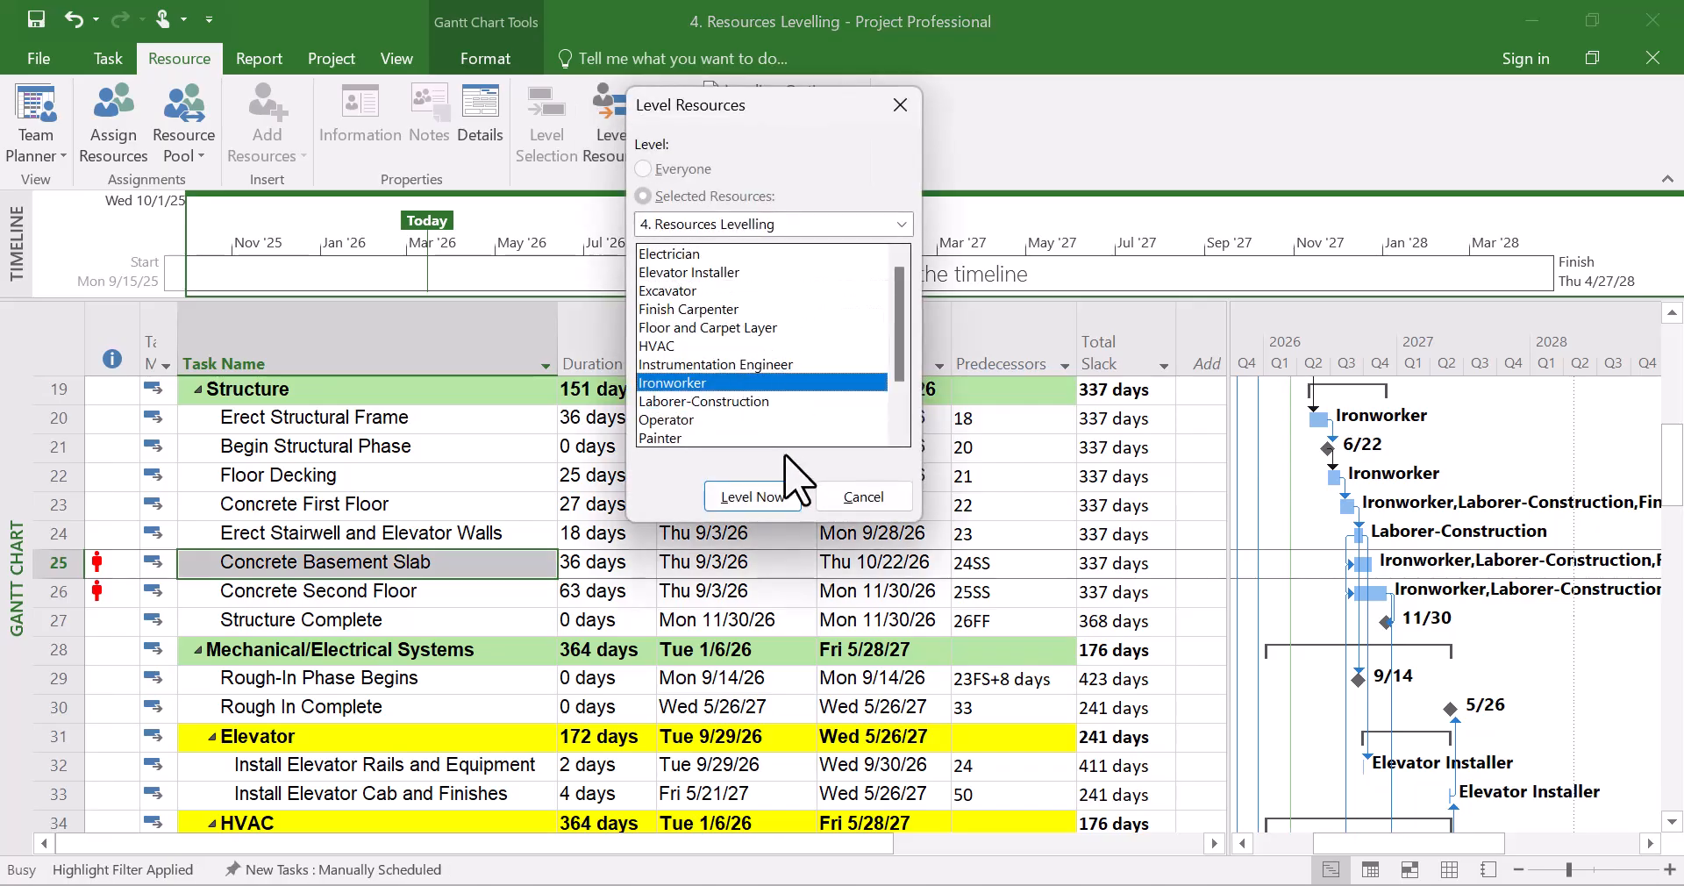
{"action": "left_click", "coordinate": [760, 500]}
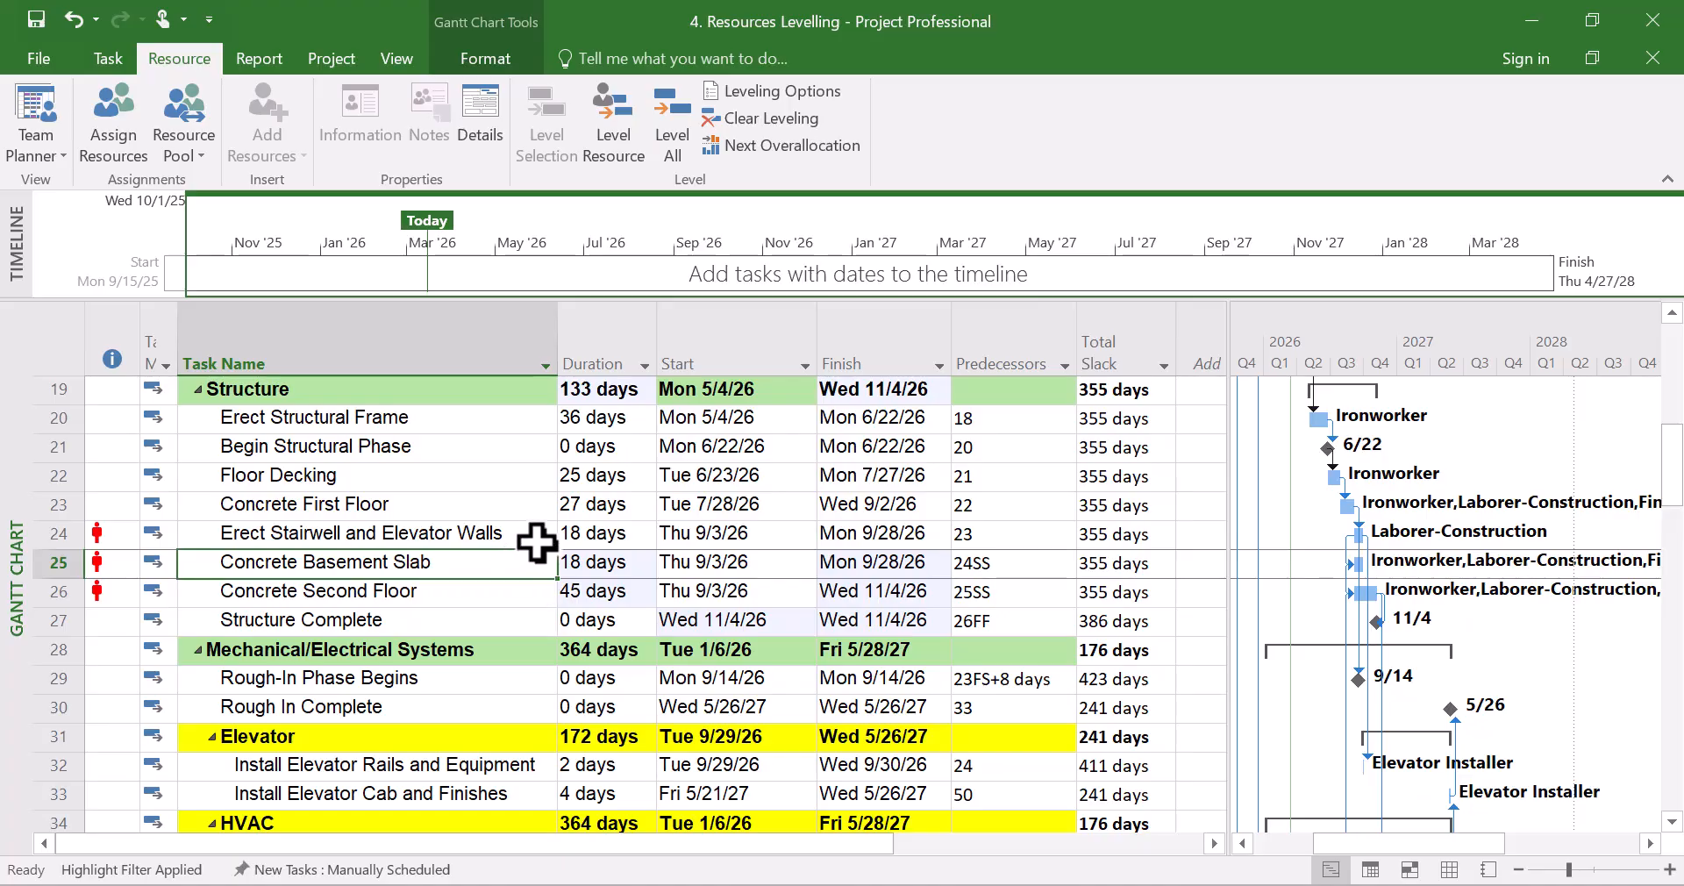
Examine the Gantt Chart for shifted dates and remaining overallocation flags after leveling the Ironworker.
{"action": "scroll", "coordinate": [916, 545], "scroll_direction": "up", "scroll_amount": 6}
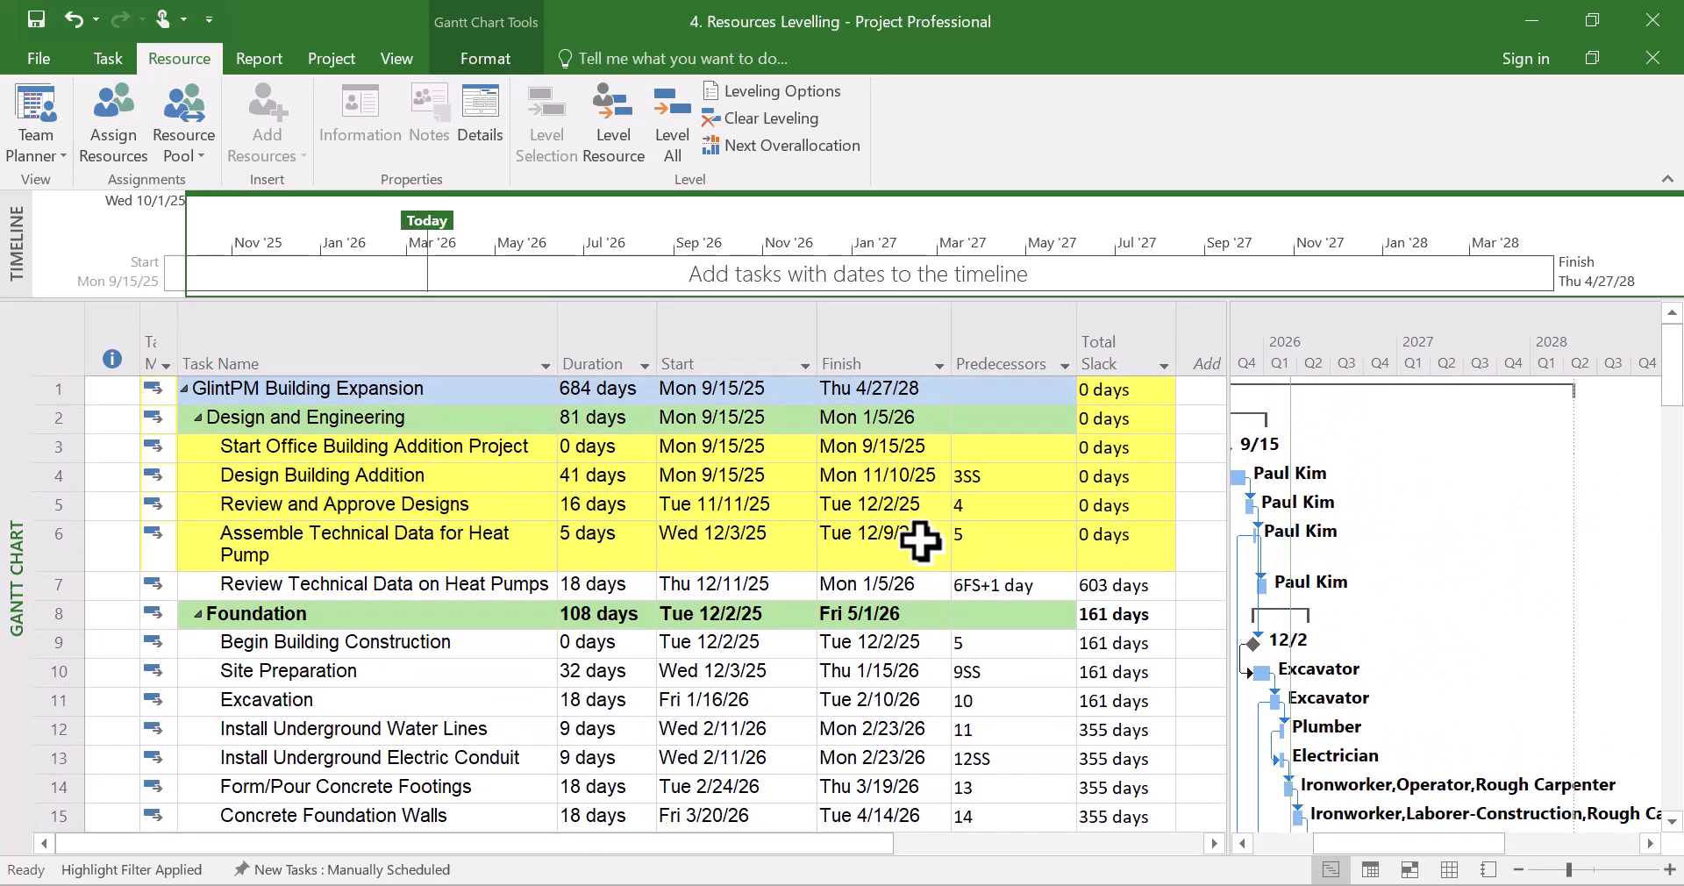
{"action": "scroll", "coordinate": [918, 541], "scroll_direction": "down", "scroll_amount": 3}
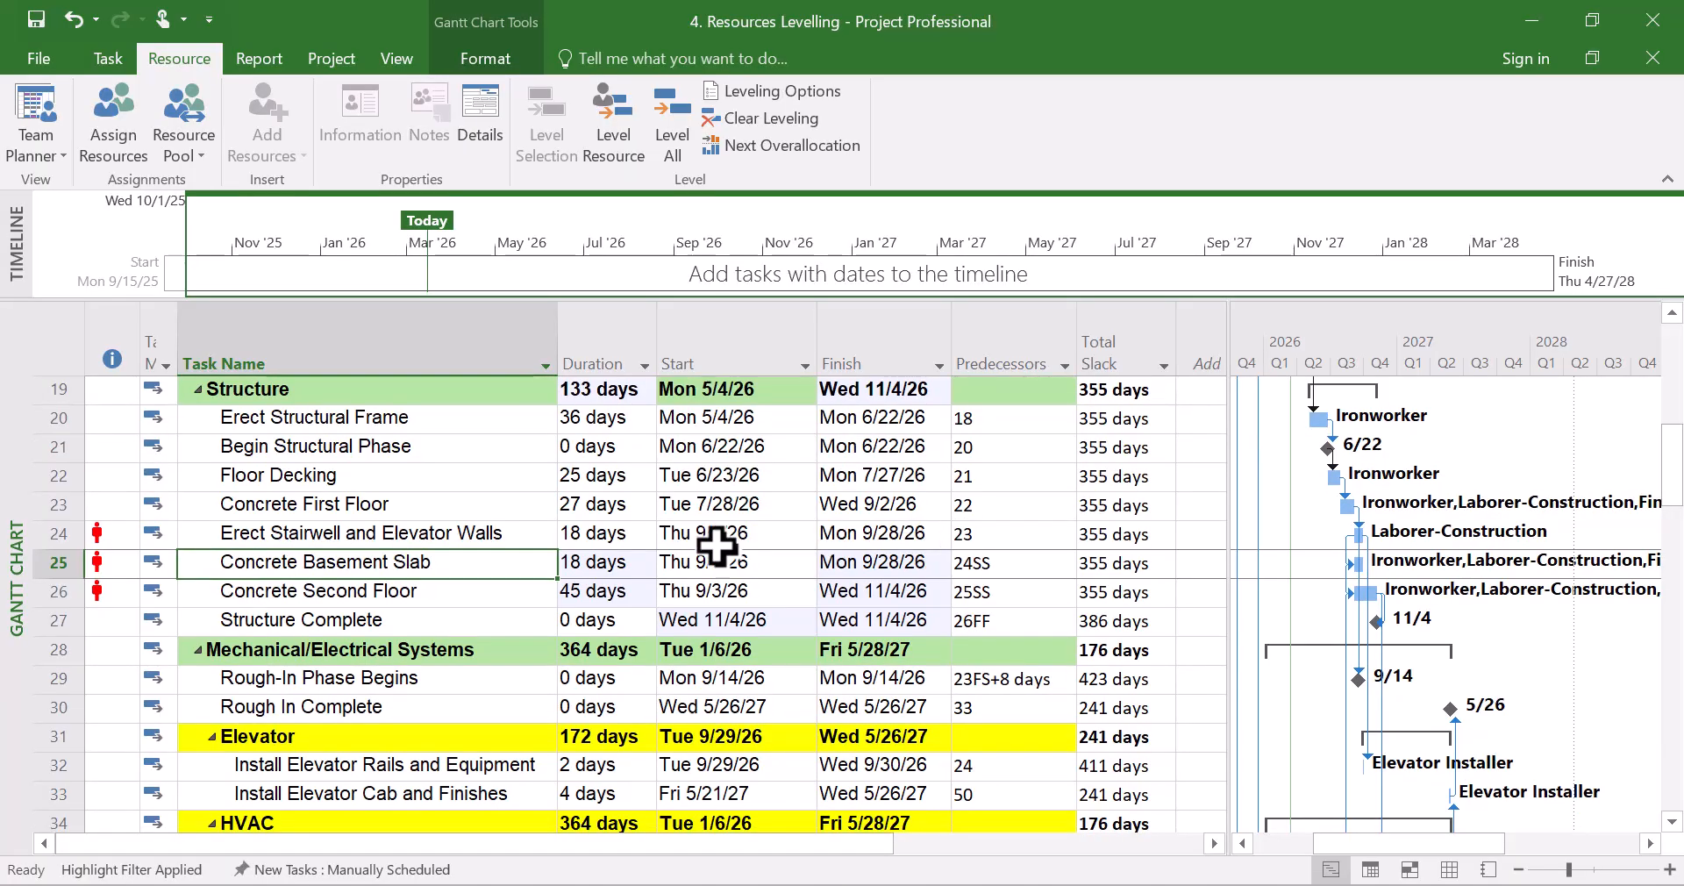
{"action": "scroll", "coordinate": [438, 610], "scroll_direction": "down", "scroll_amount": 9}
{"action": "scroll", "coordinate": [436, 617], "scroll_direction": "down", "scroll_amount": 6}
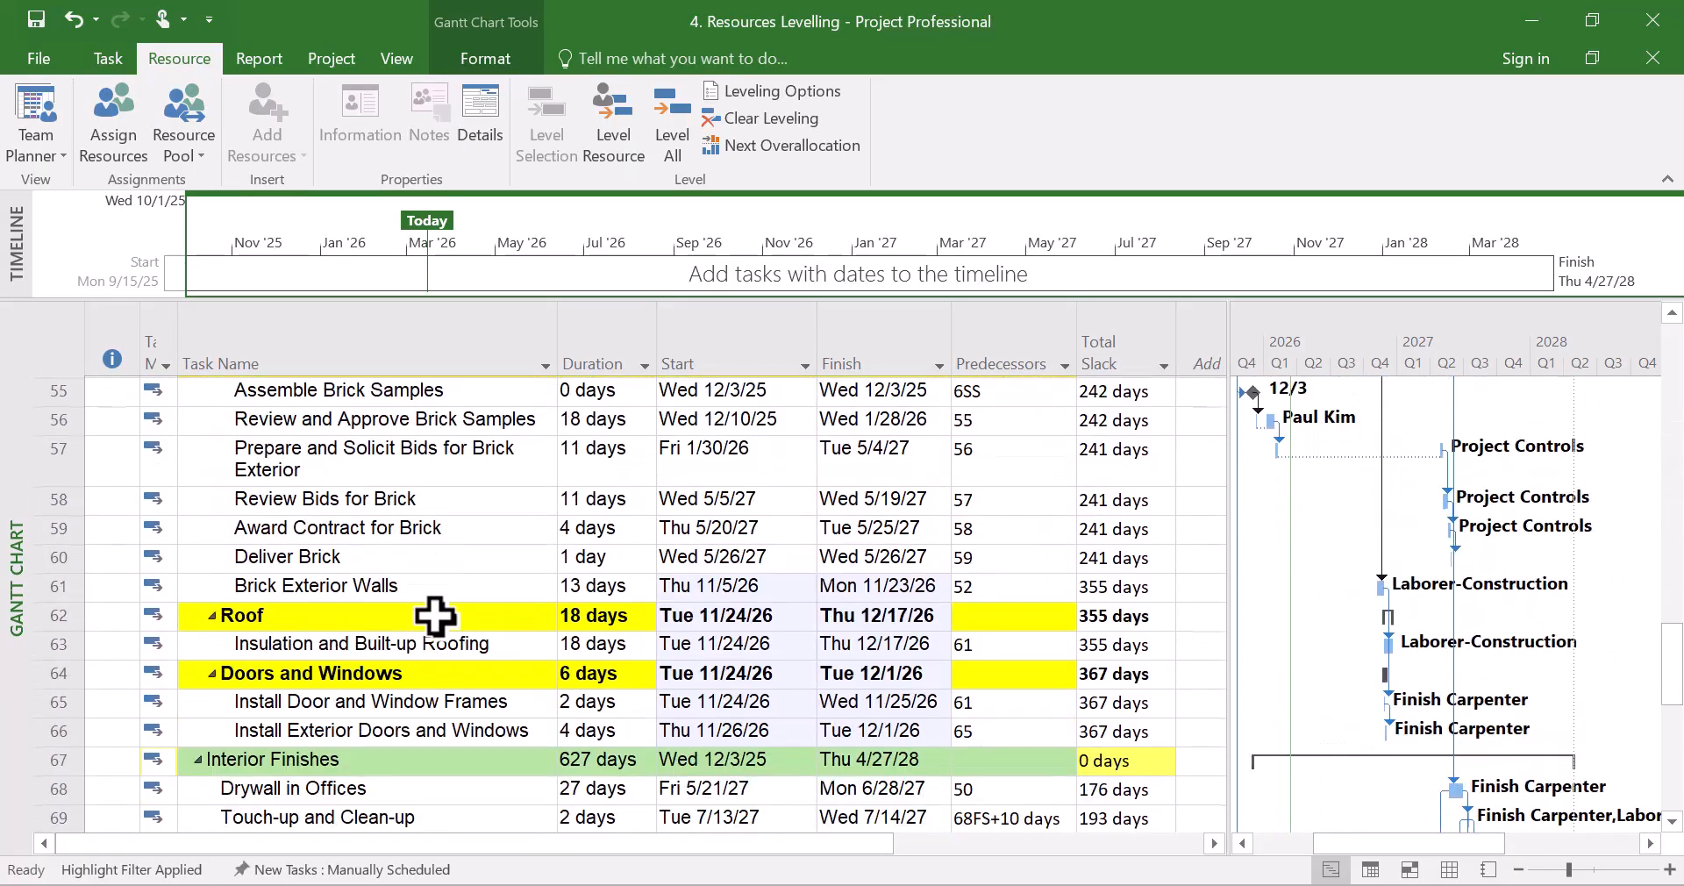
{"action": "scroll", "coordinate": [437, 614], "scroll_direction": "up", "scroll_amount": 15}
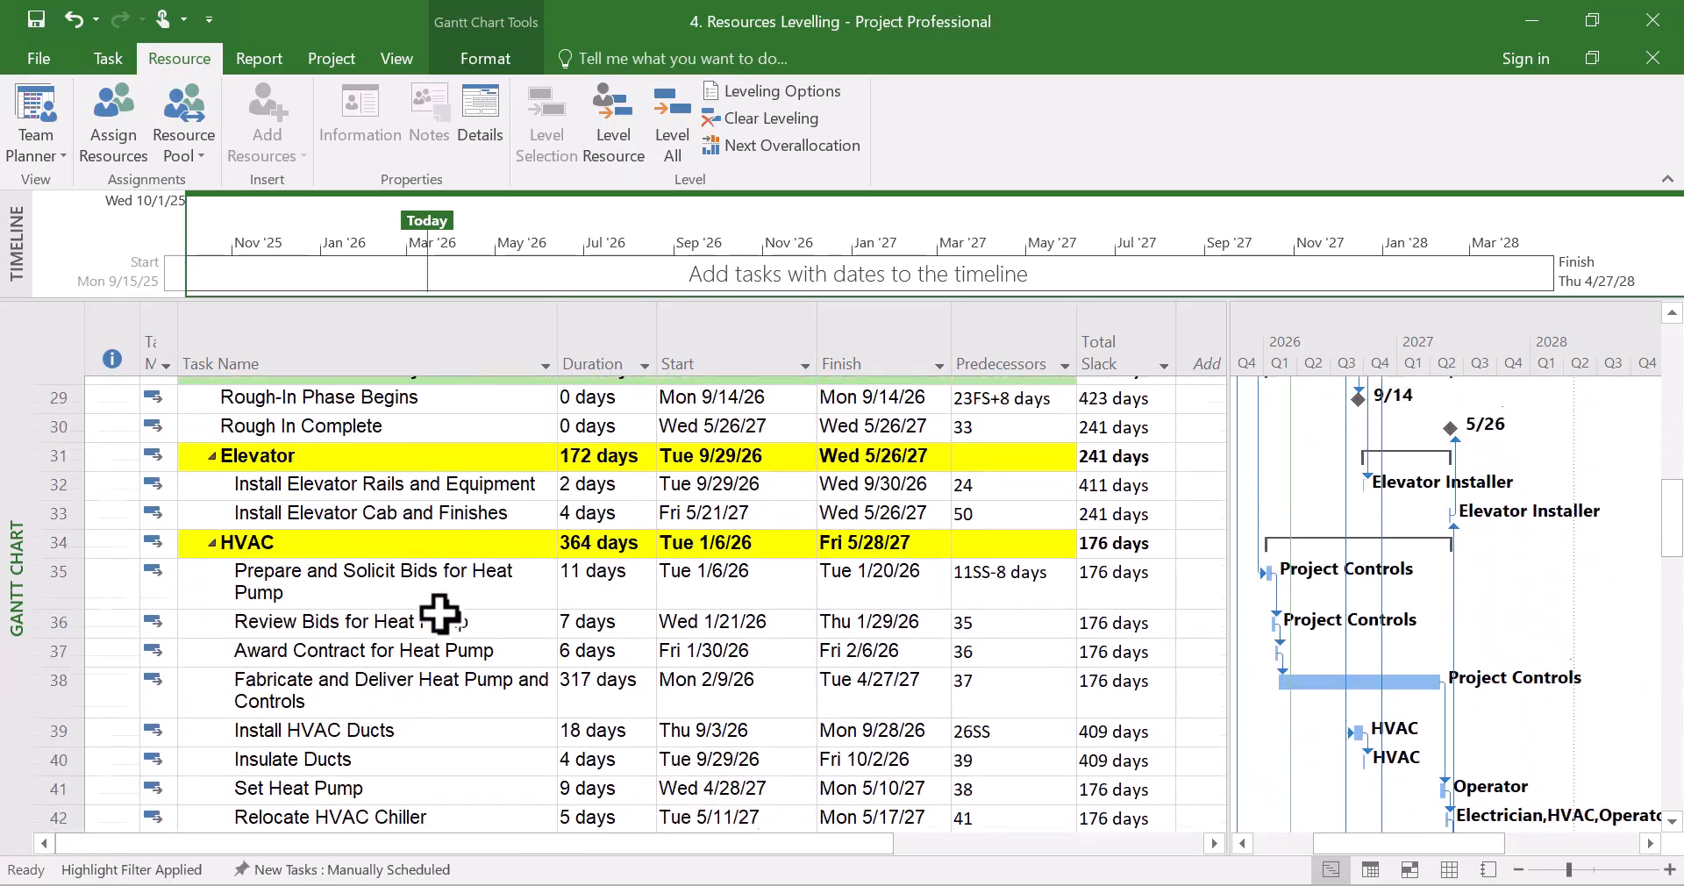
{"action": "left_click", "coordinate": [386, 533]}
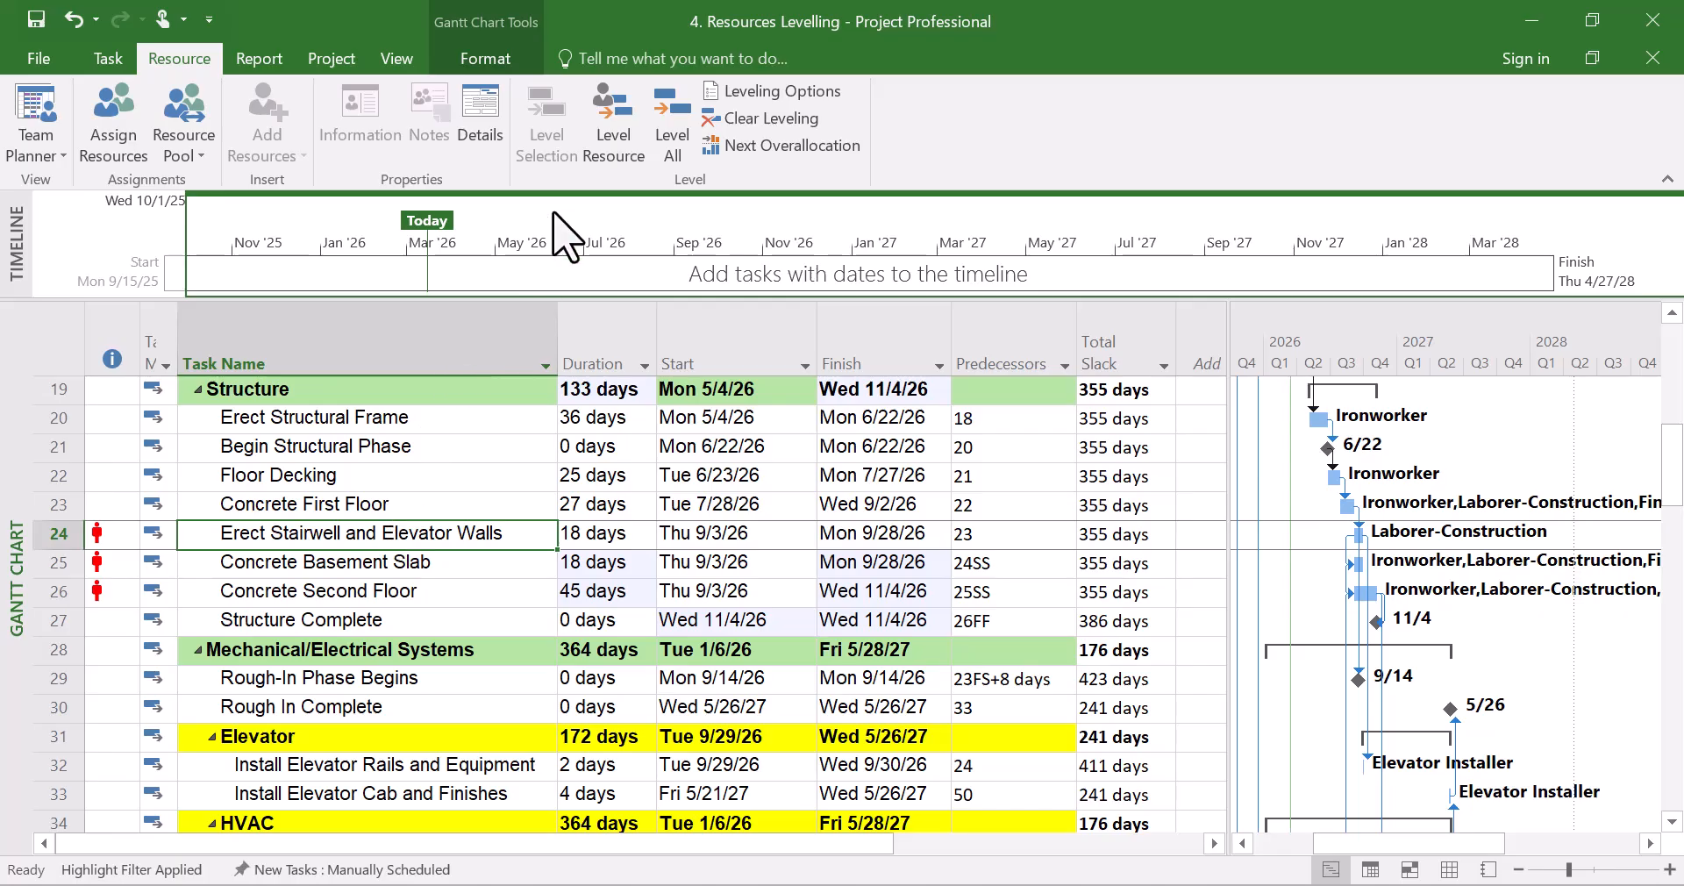
{"action": "left_click", "coordinate": [618, 158]}
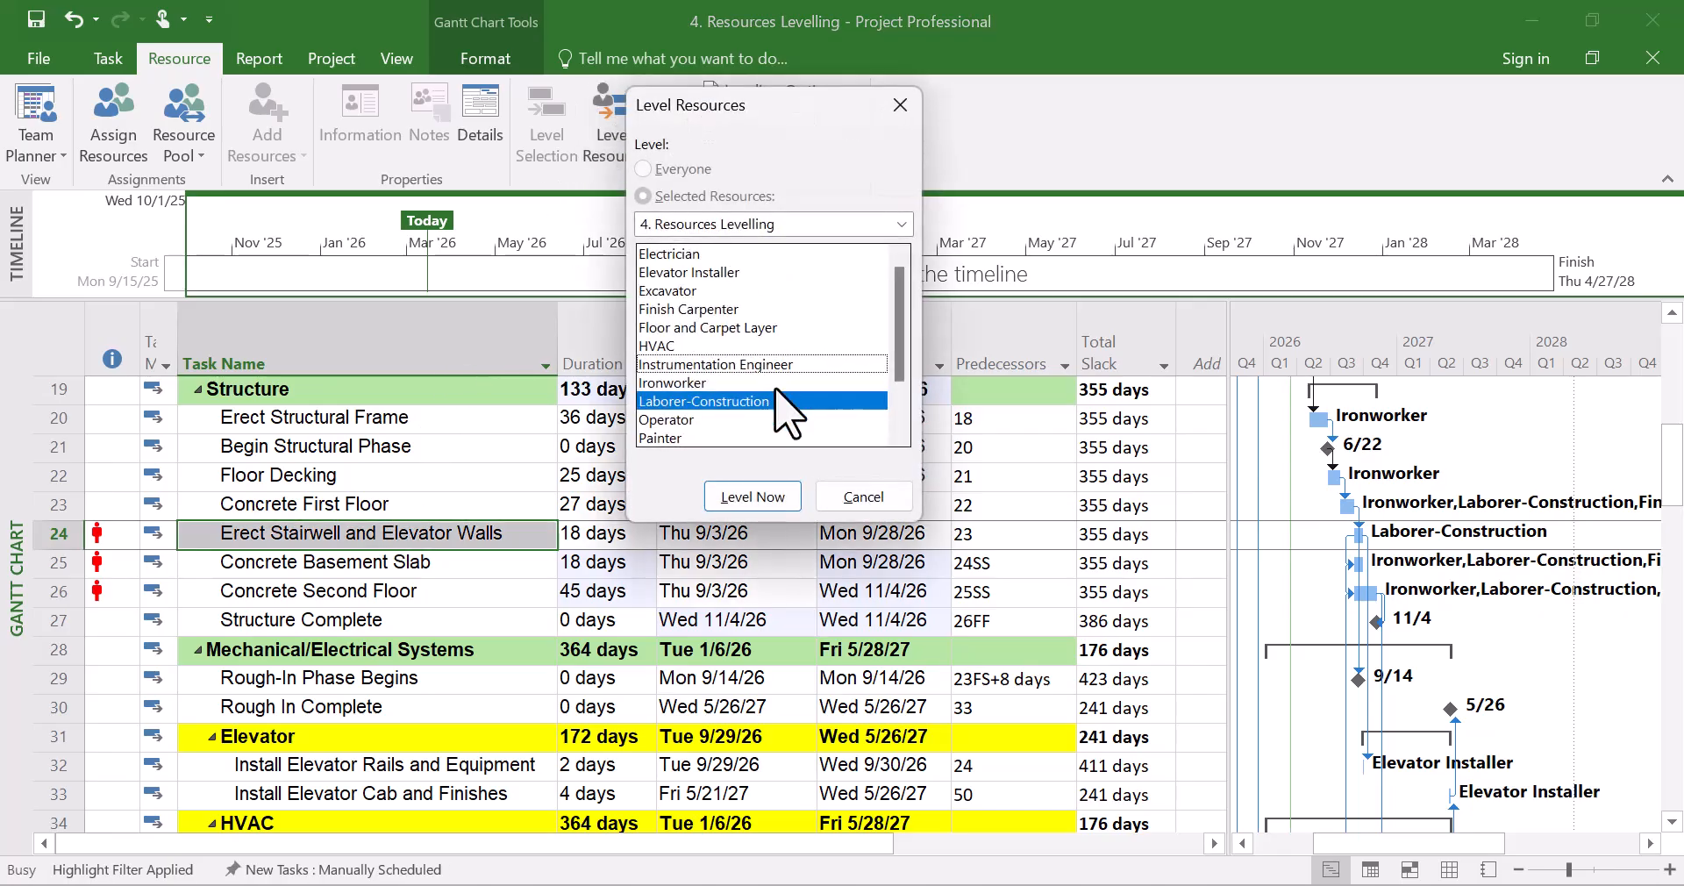
{"action": "scroll", "coordinate": [780, 403], "scroll_direction": "down", "scroll_amount": 1}
{"action": "scroll", "coordinate": [788, 412], "scroll_direction": "down", "scroll_amount": 1}
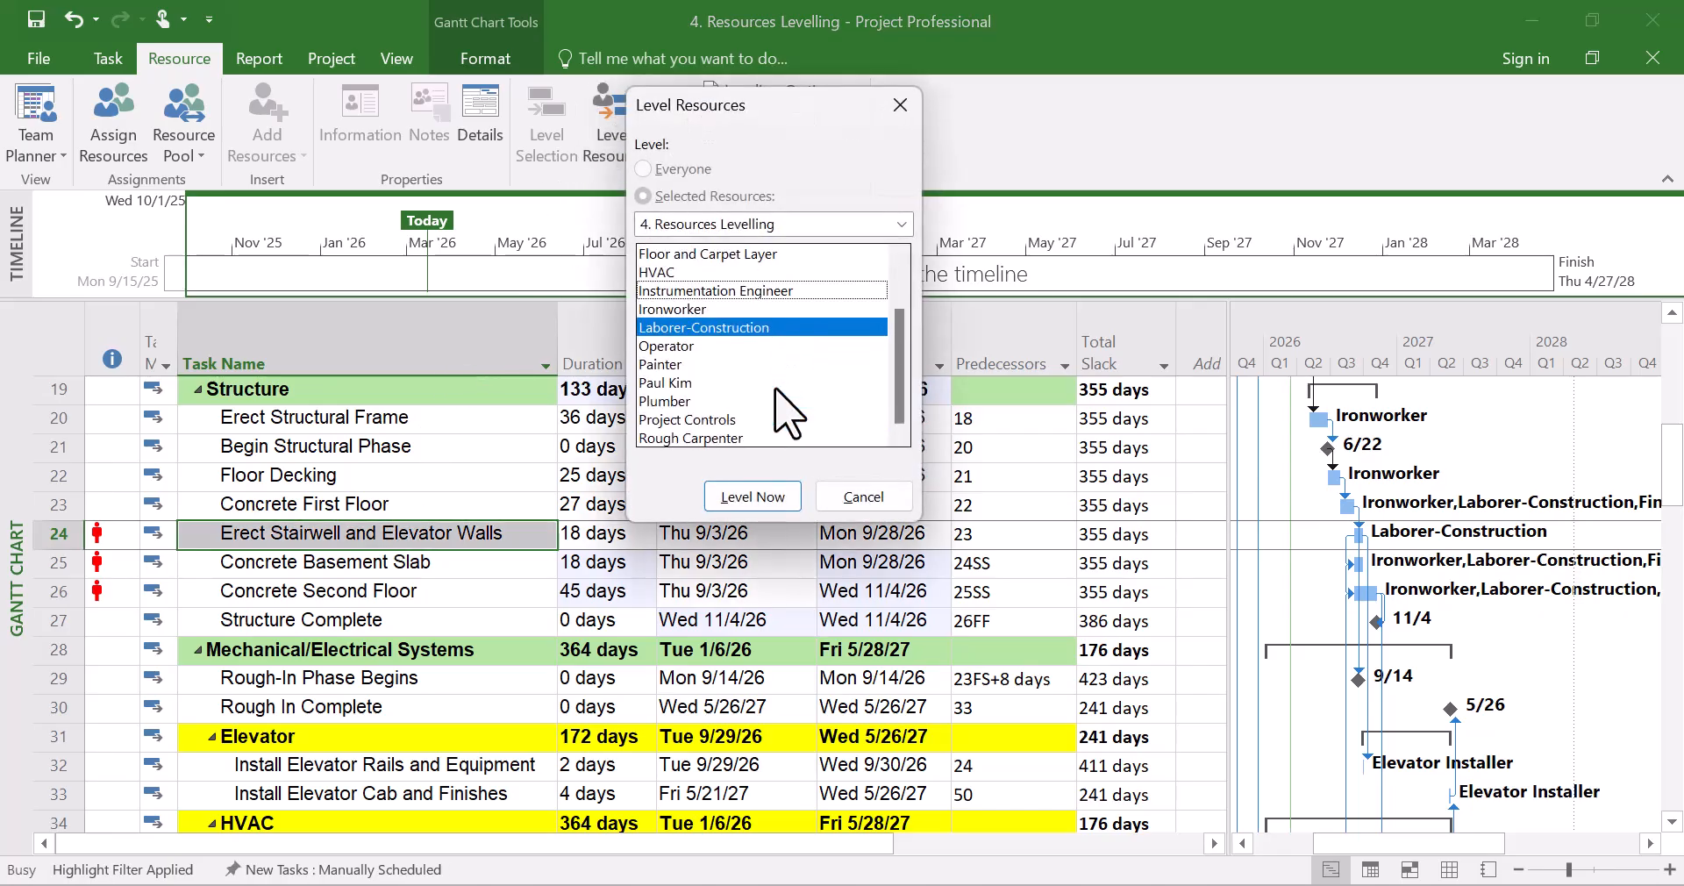
{"action": "left_click", "coordinate": [859, 497]}
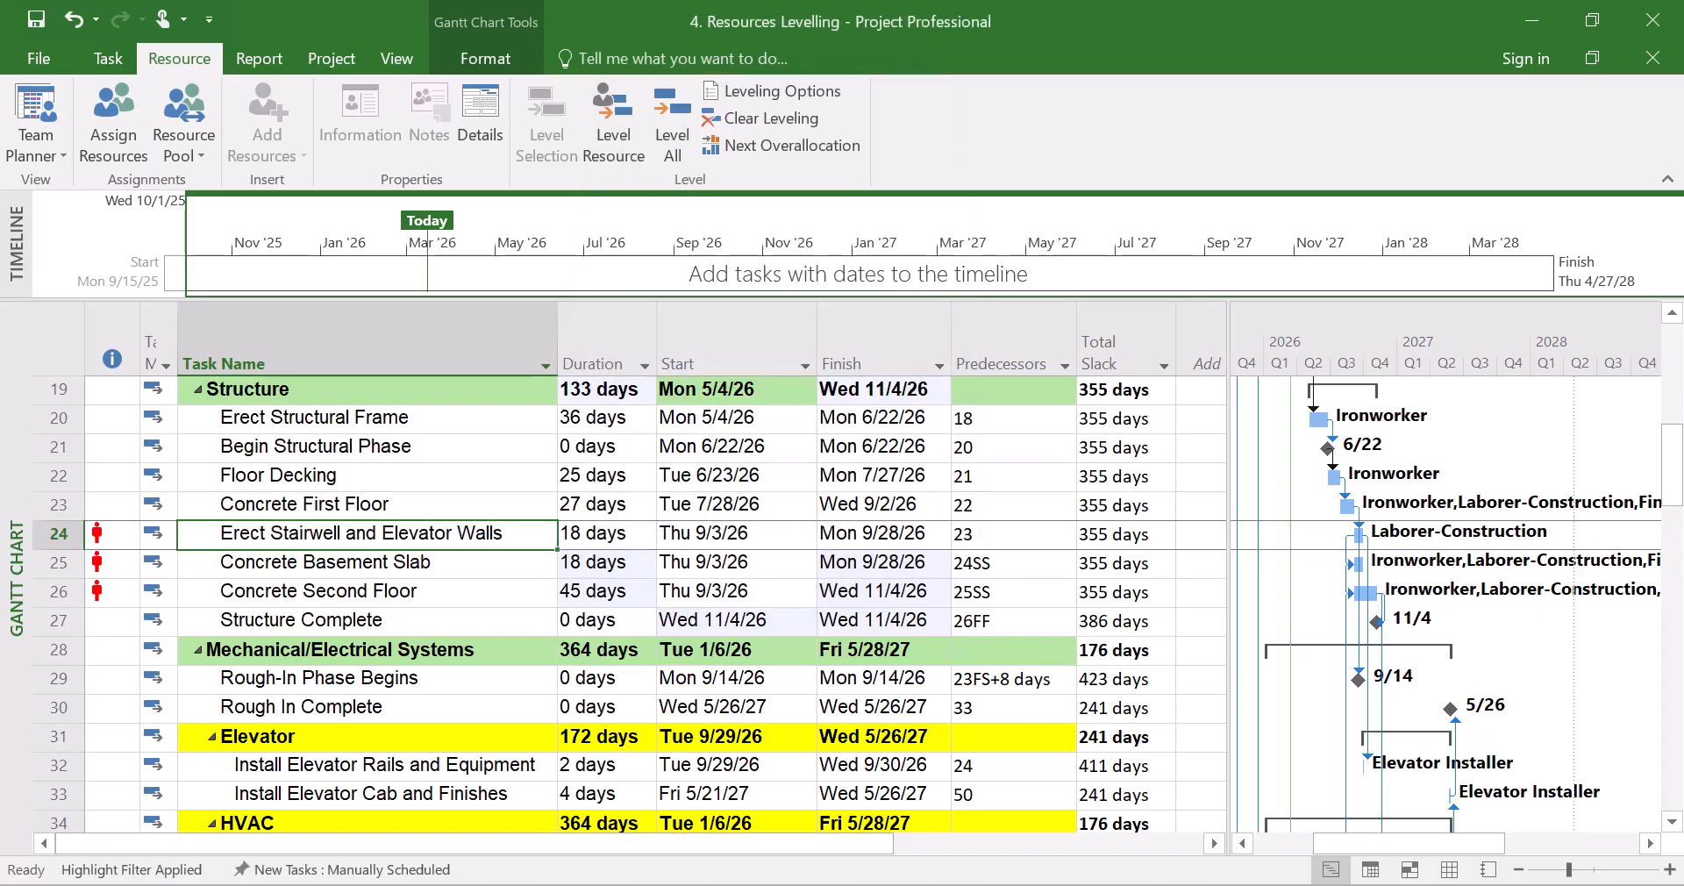
Check the Resource Sheet for overallocated resources and level the entire project from the Gantt Chart view.
{"action": "left_click", "coordinate": [1447, 868]}
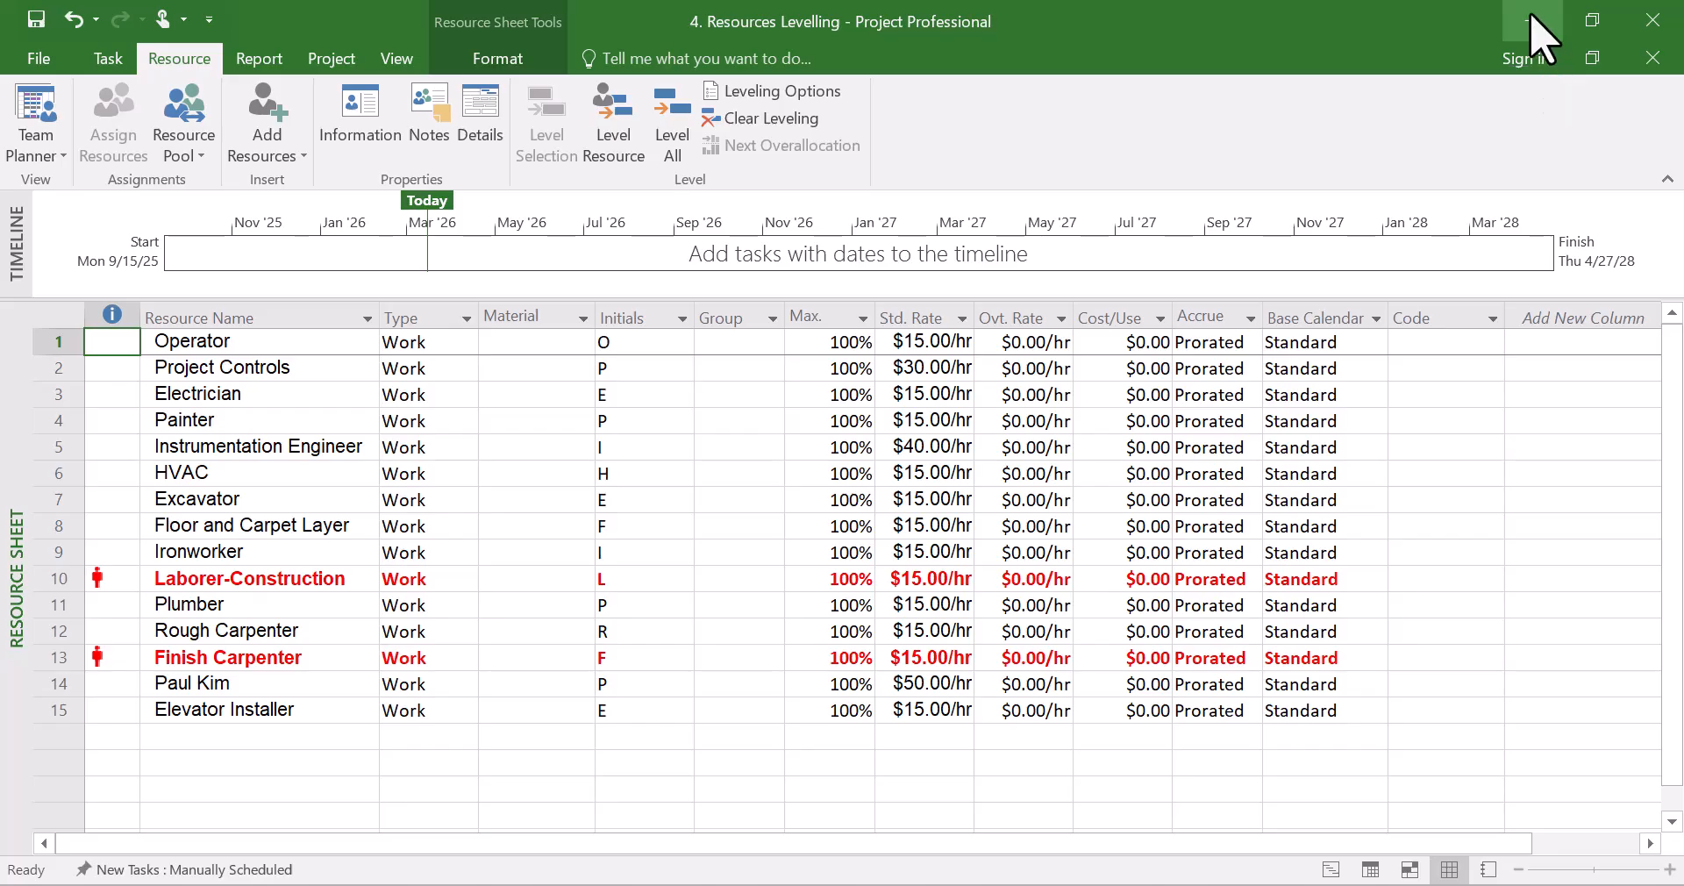
{"action": "left_click", "coordinate": [1330, 869]}
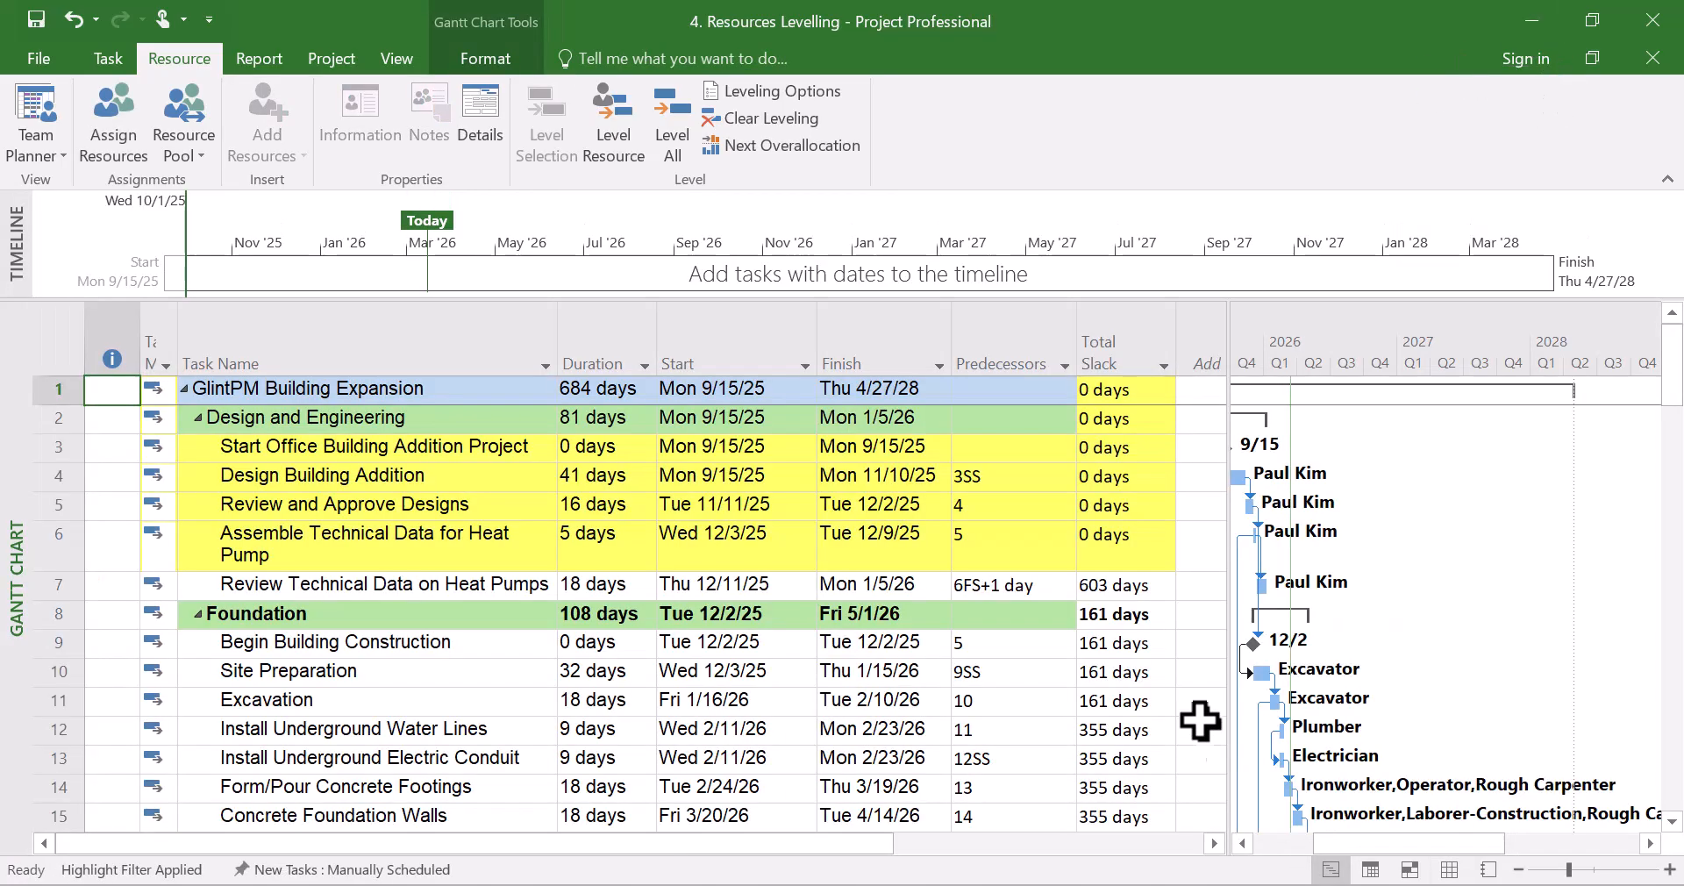
{"action": "left_click", "coordinate": [668, 132]}
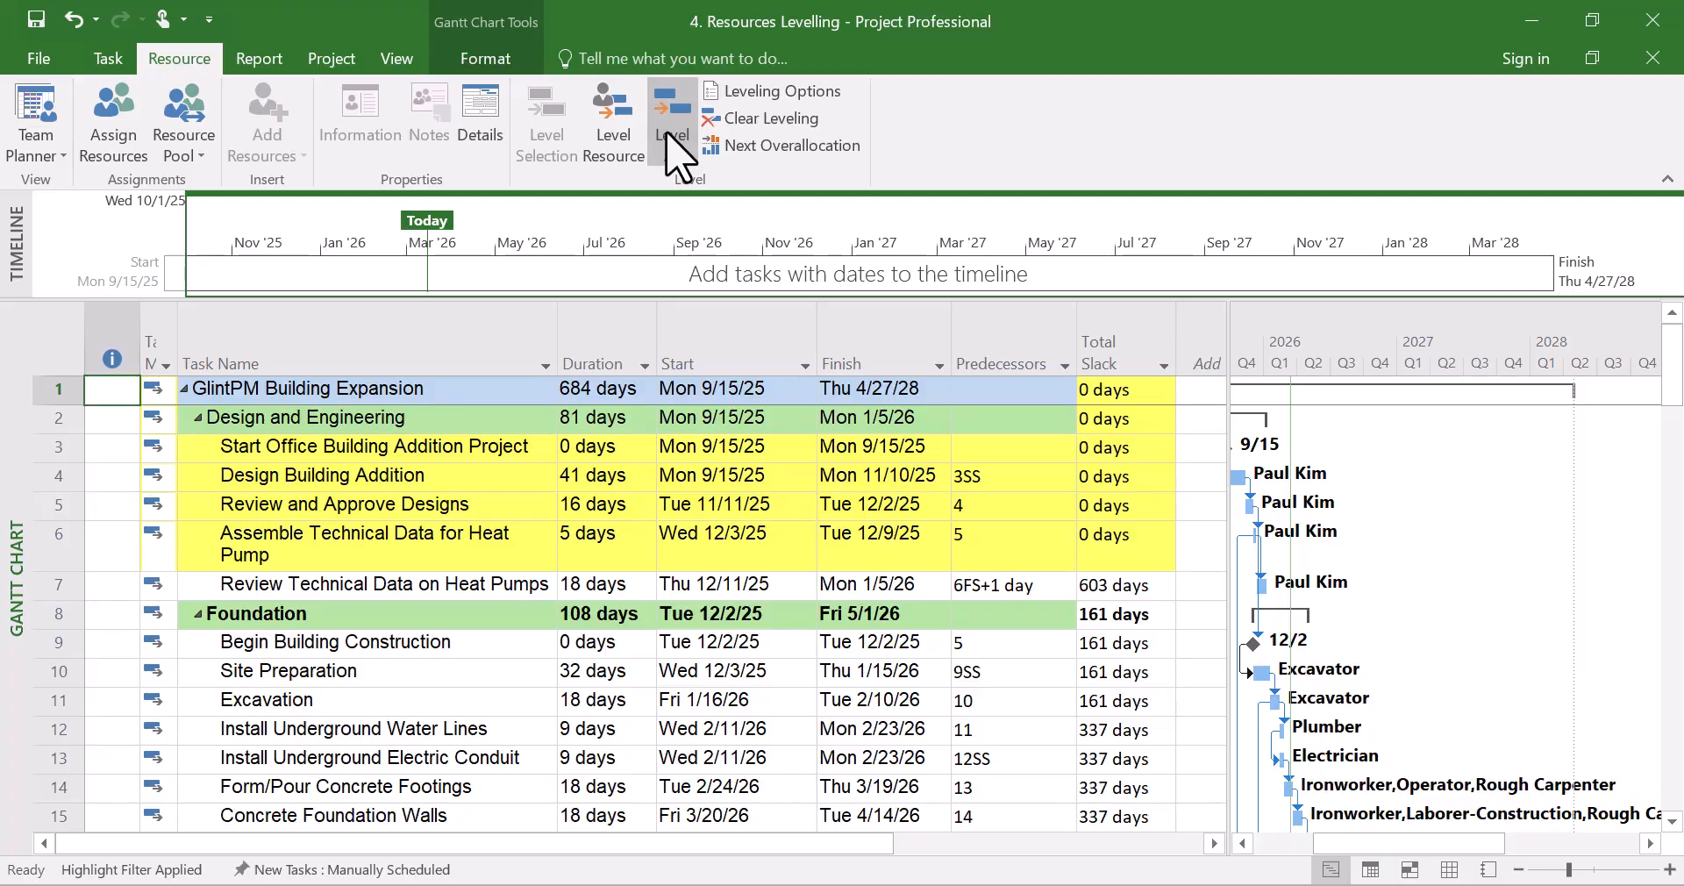
Examine the whole Gantt Chart for shifted dates and remaining overallocation flags after leveling the entire project.
{"action": "scroll", "coordinate": [814, 660], "scroll_direction": "down", "scroll_amount": 1}
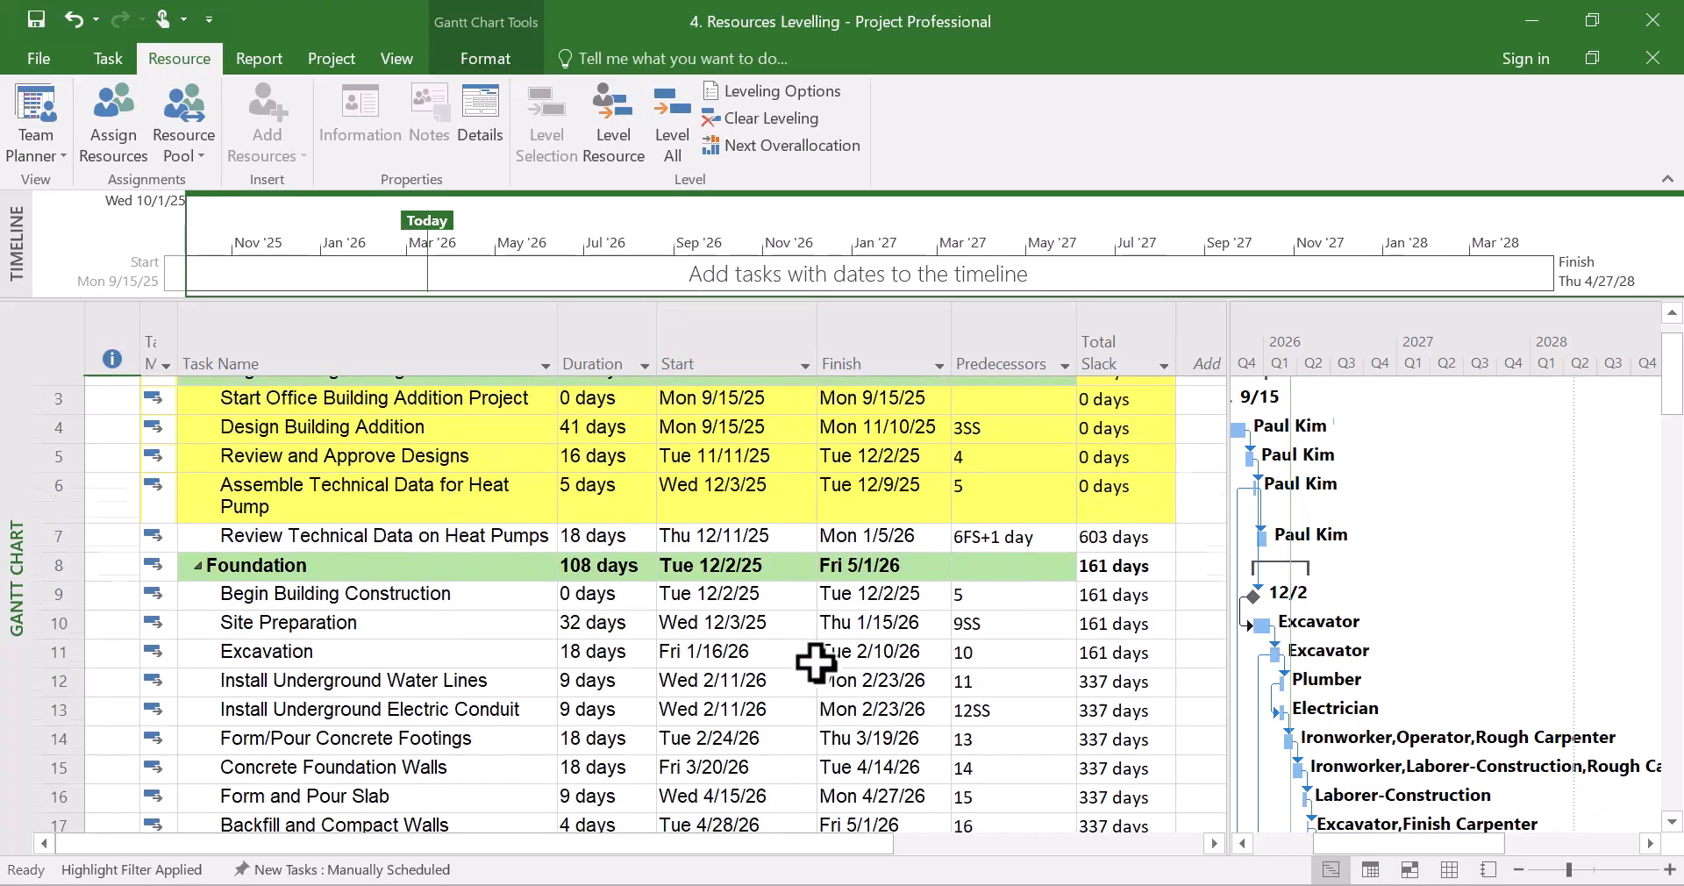
{"action": "scroll", "coordinate": [814, 660], "scroll_direction": "down", "scroll_amount": 17}
{"action": "scroll", "coordinate": [822, 671], "scroll_direction": "down", "scroll_amount": 8}
{"action": "scroll", "coordinate": [826, 671], "scroll_direction": "up", "scroll_amount": 20}
{"action": "scroll", "coordinate": [839, 658], "scroll_direction": "up", "scroll_amount": 1}
{"action": "left_click", "coordinate": [671, 107]}
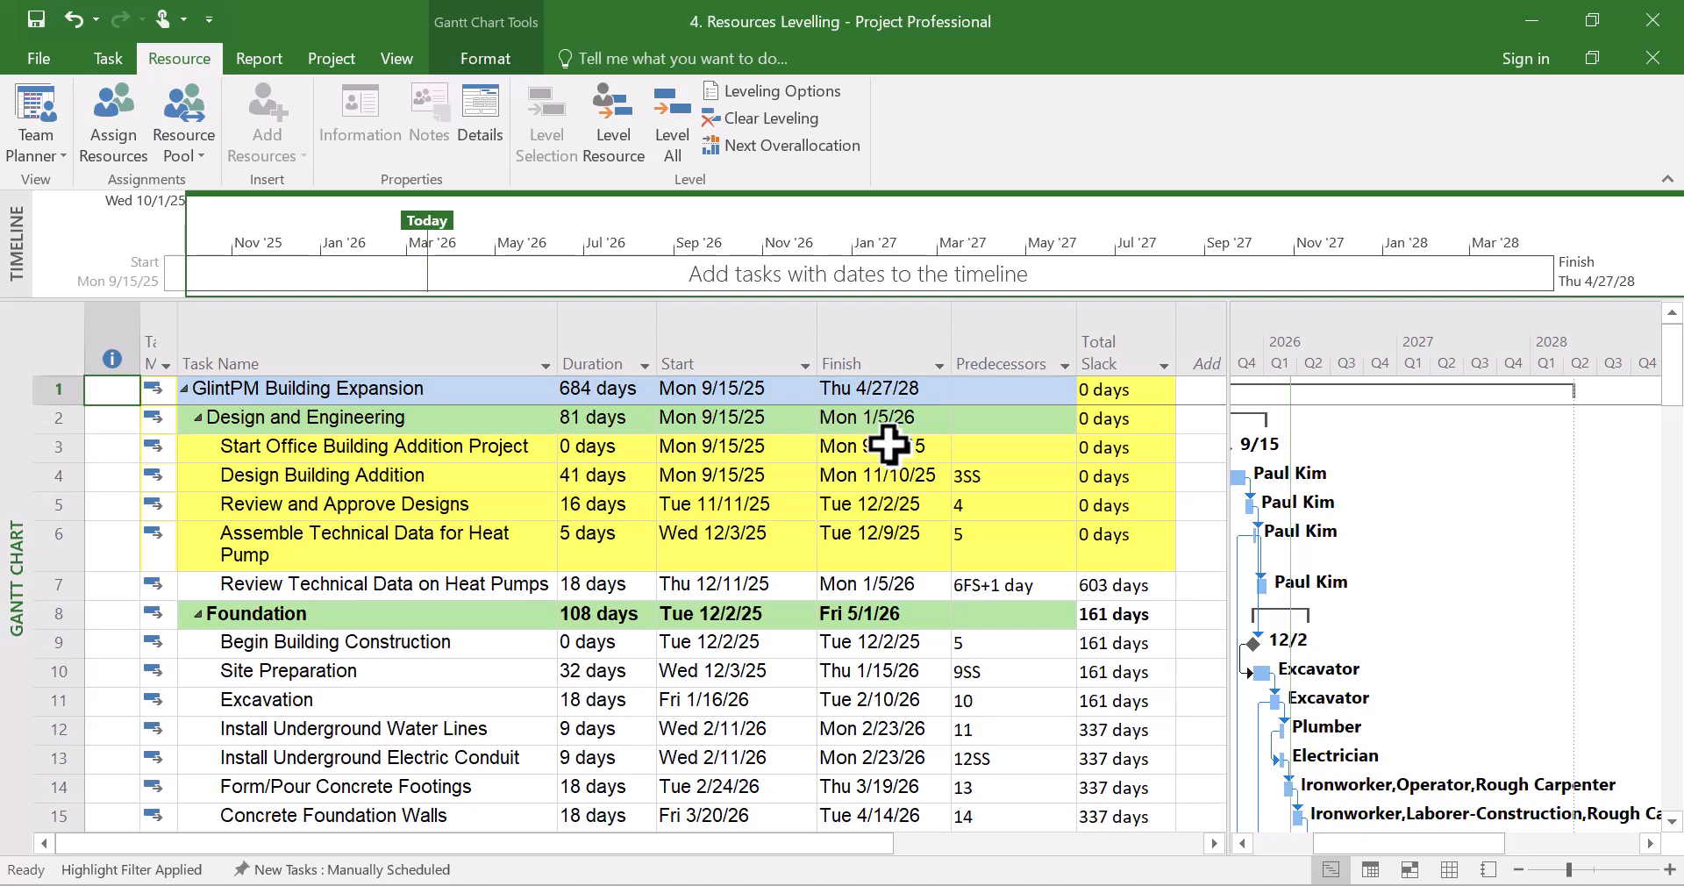
{"action": "left_click", "coordinate": [406, 670]}
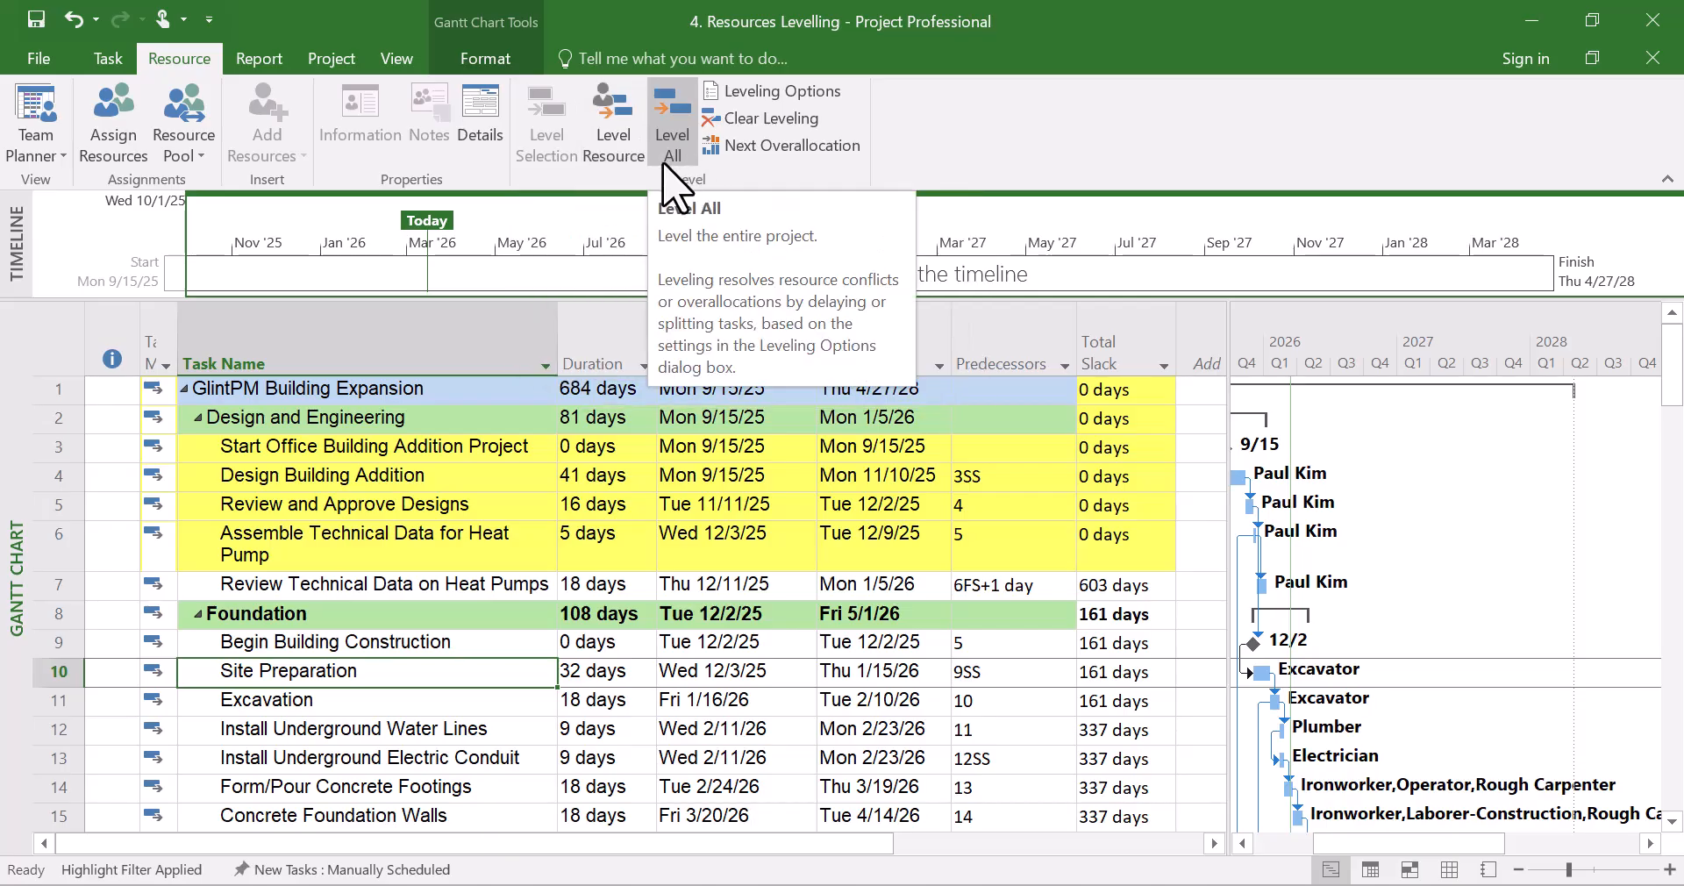
{"action": "left_click", "coordinate": [456, 654]}
{"action": "scroll", "coordinate": [456, 653], "scroll_direction": "down", "scroll_amount": 3}
{"action": "scroll", "coordinate": [456, 654], "scroll_direction": "up", "scroll_amount": 3}
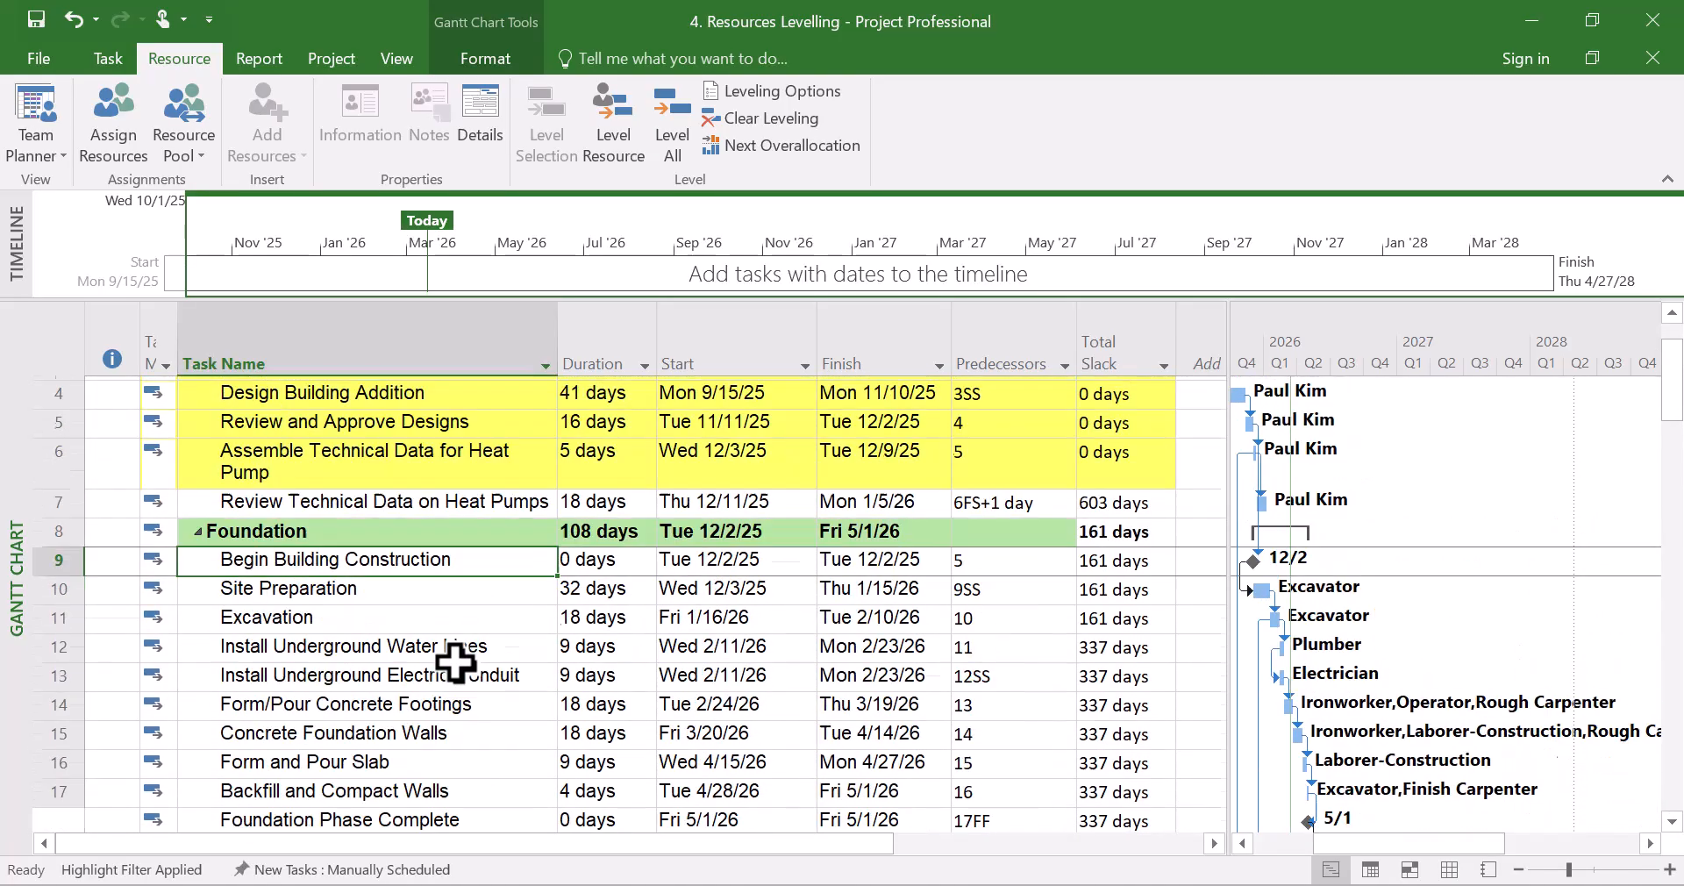
{"action": "scroll", "coordinate": [489, 619], "scroll_direction": "down", "scroll_amount": 12}
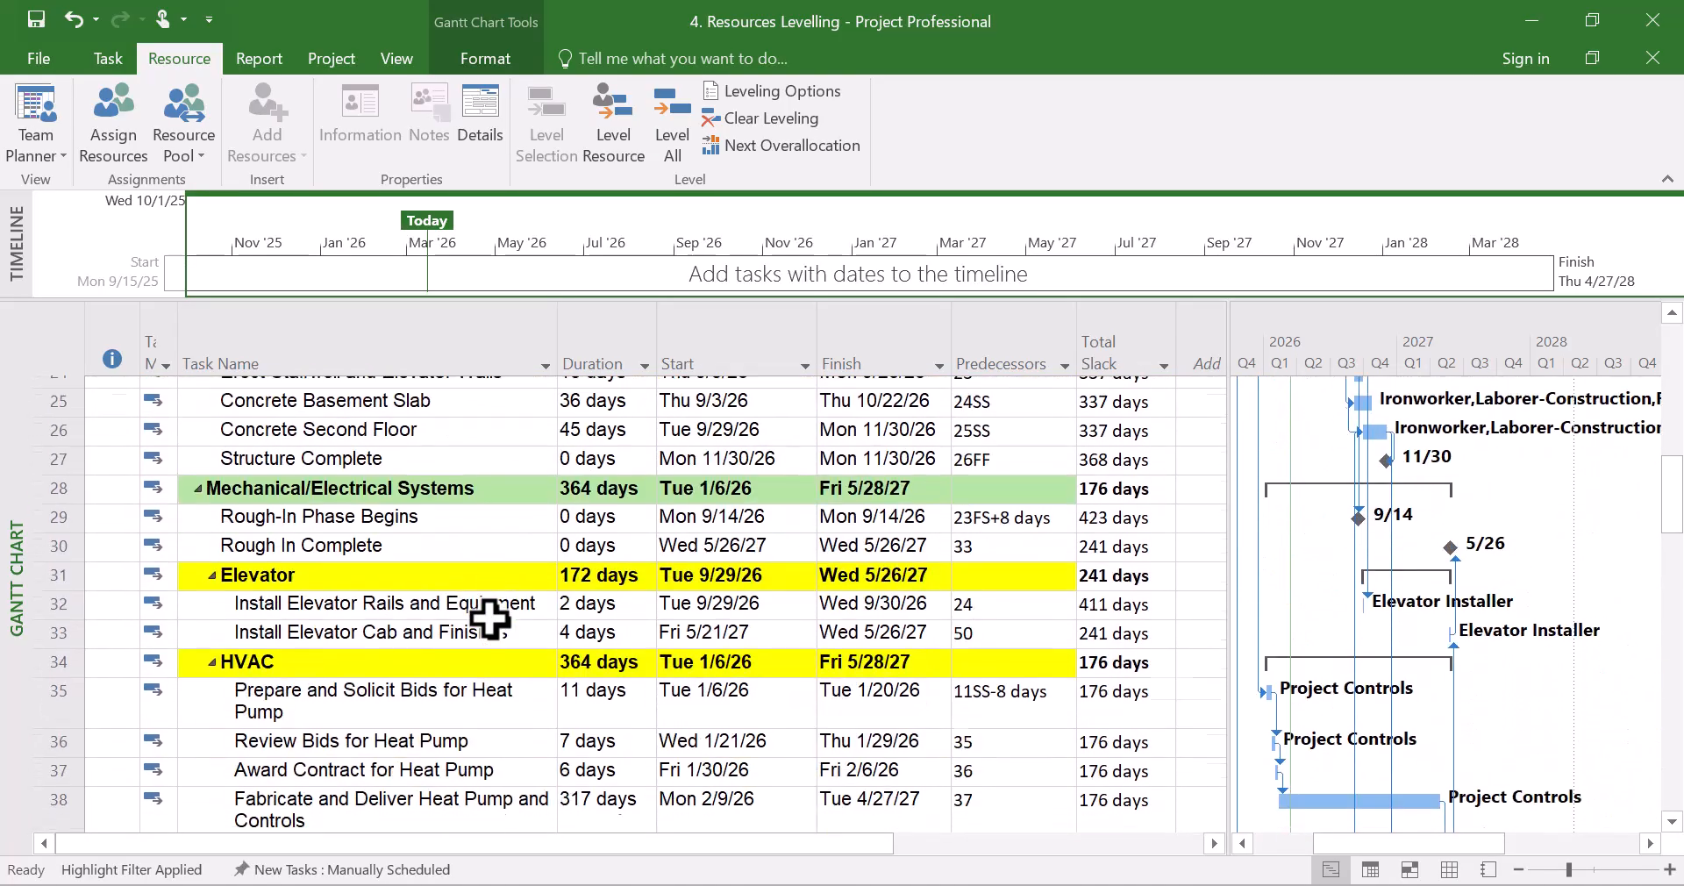
{"action": "scroll", "coordinate": [490, 619], "scroll_direction": "down", "scroll_amount": 12}
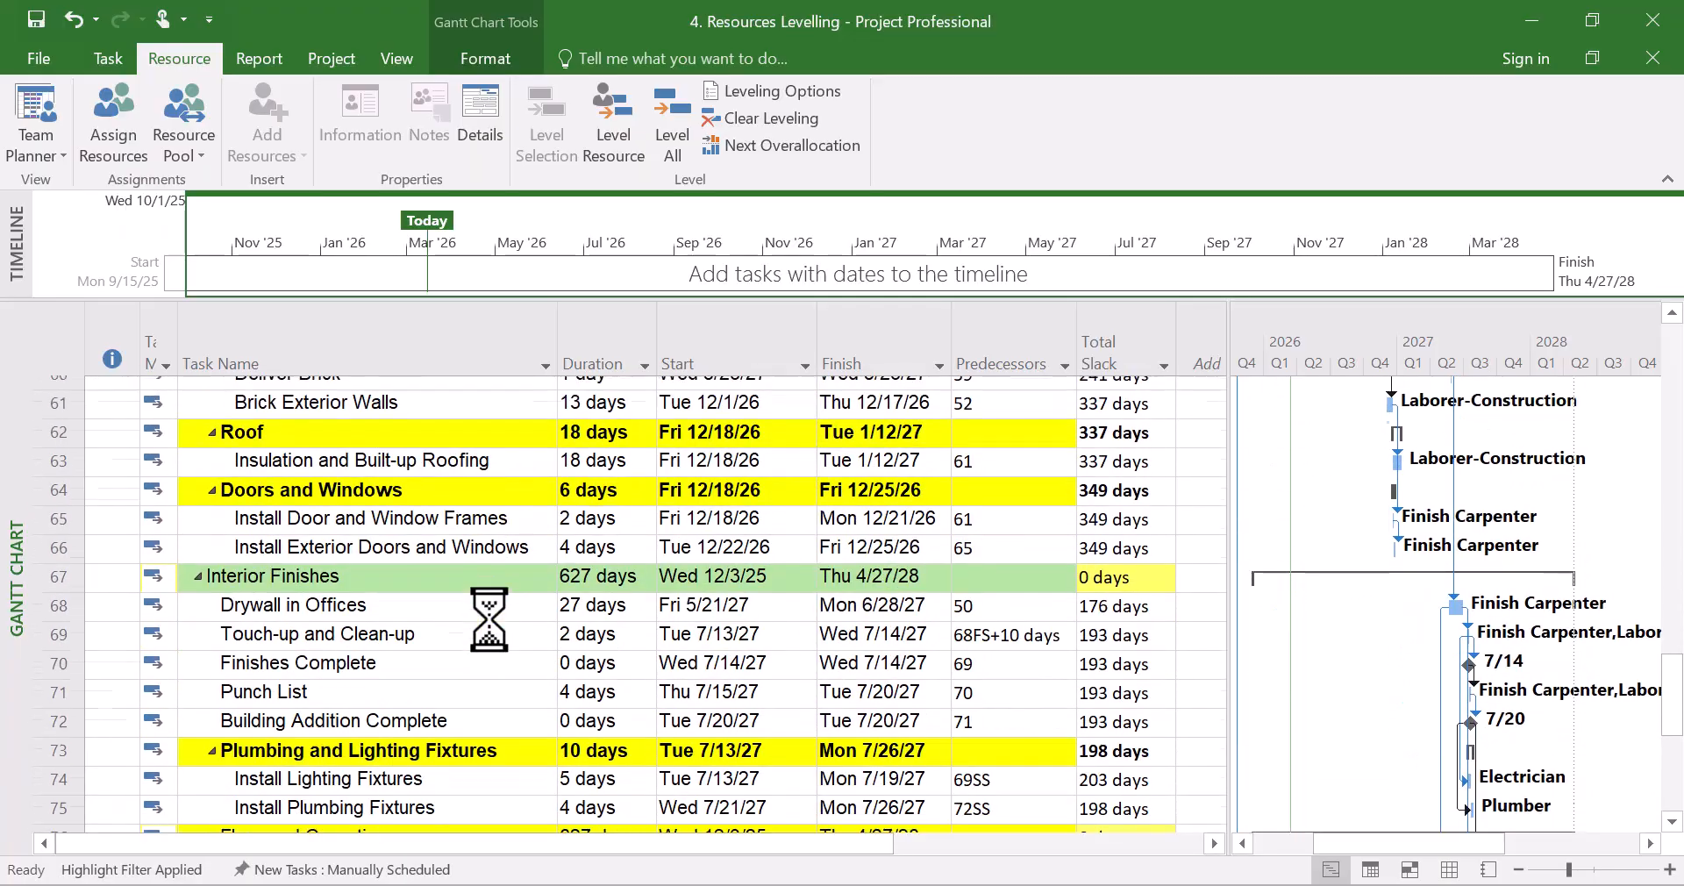
{"action": "scroll", "coordinate": [489, 619], "scroll_direction": "down", "scroll_amount": 4}
{"action": "scroll", "coordinate": [489, 619], "scroll_direction": "up", "scroll_amount": 11}
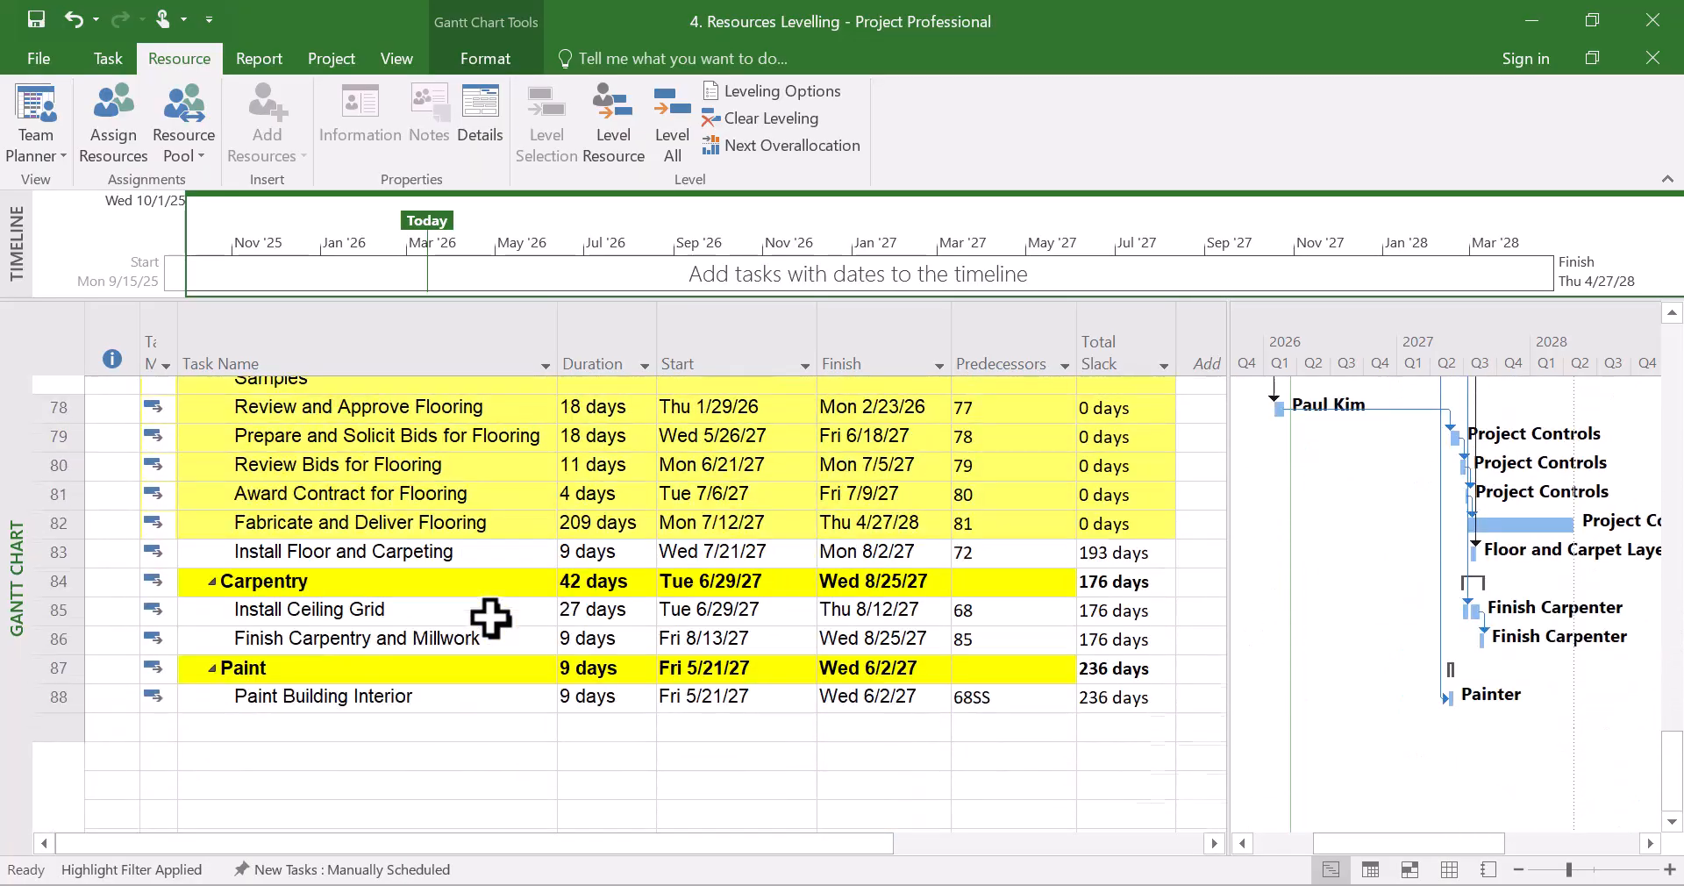
{"action": "scroll", "coordinate": [489, 619], "scroll_direction": "up", "scroll_amount": 17}
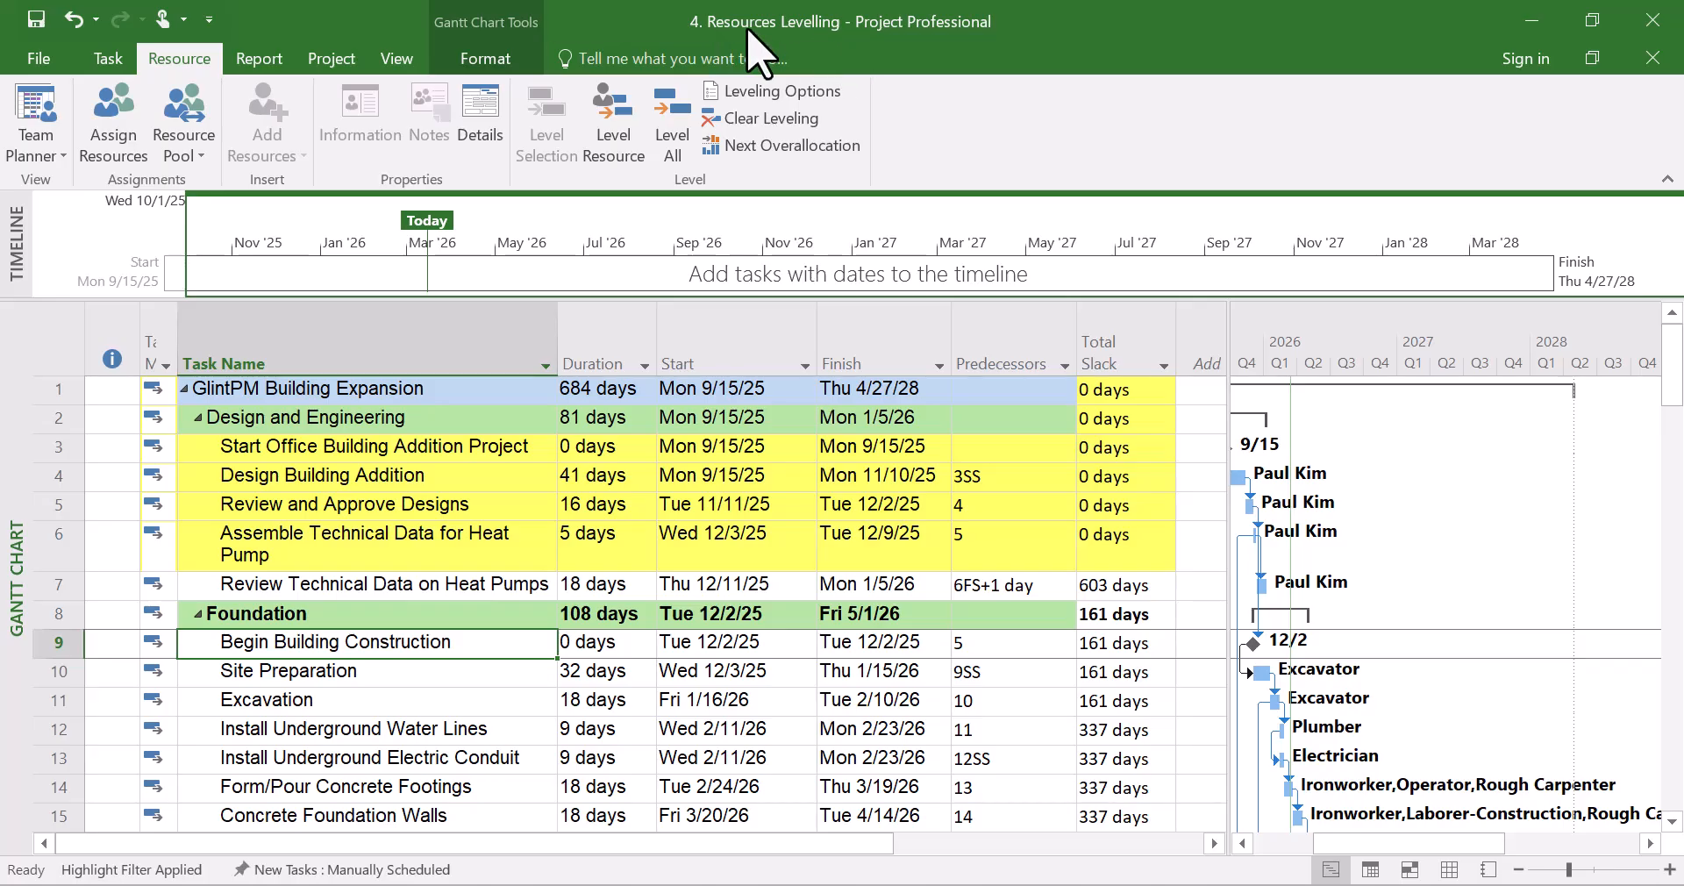
Close the project without saving the changes and reopen the 4. Resources Levelling file from the MS Project folder.
{"action": "left_click", "coordinate": [1652, 20]}
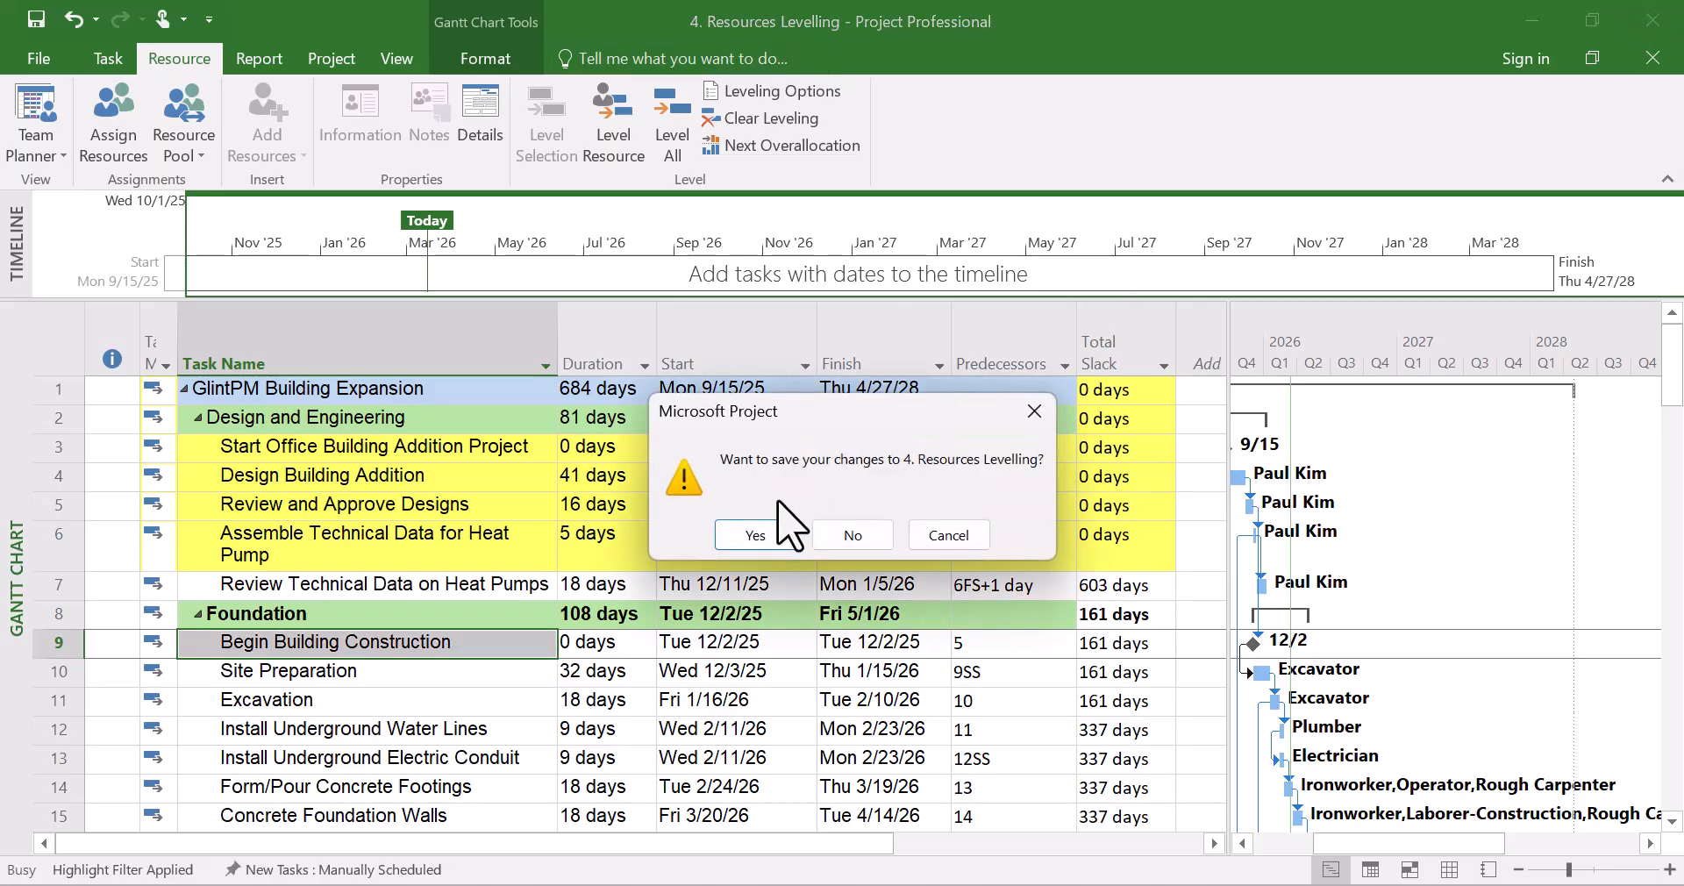
{"action": "left_click", "coordinate": [855, 553]}
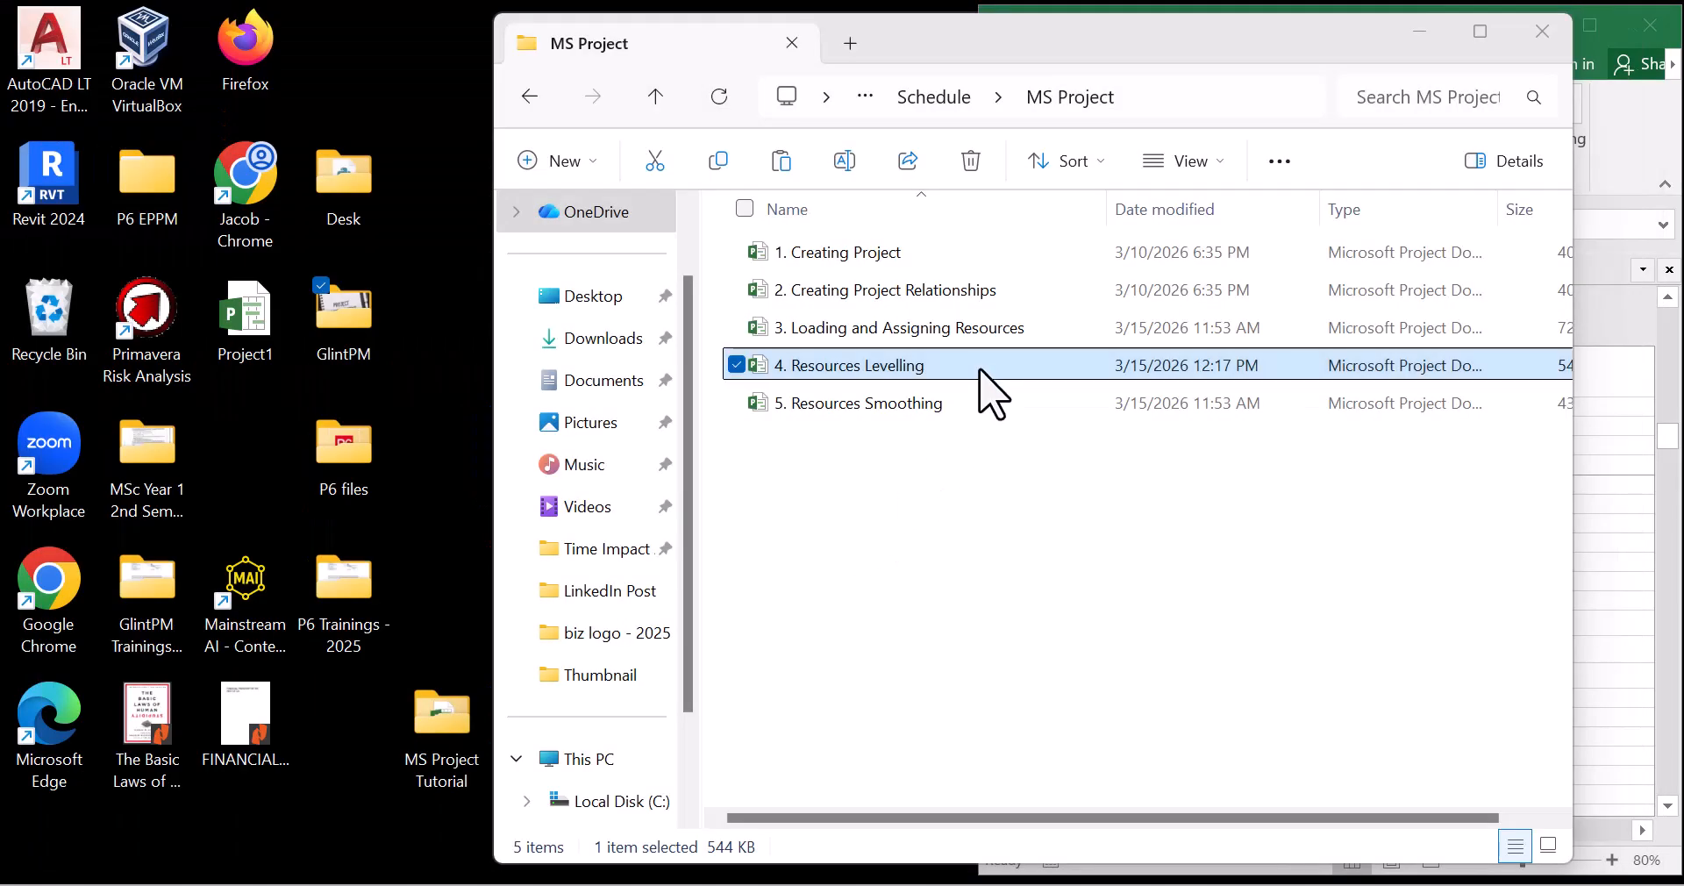
{"action": "double_click", "coordinate": [981, 370]}
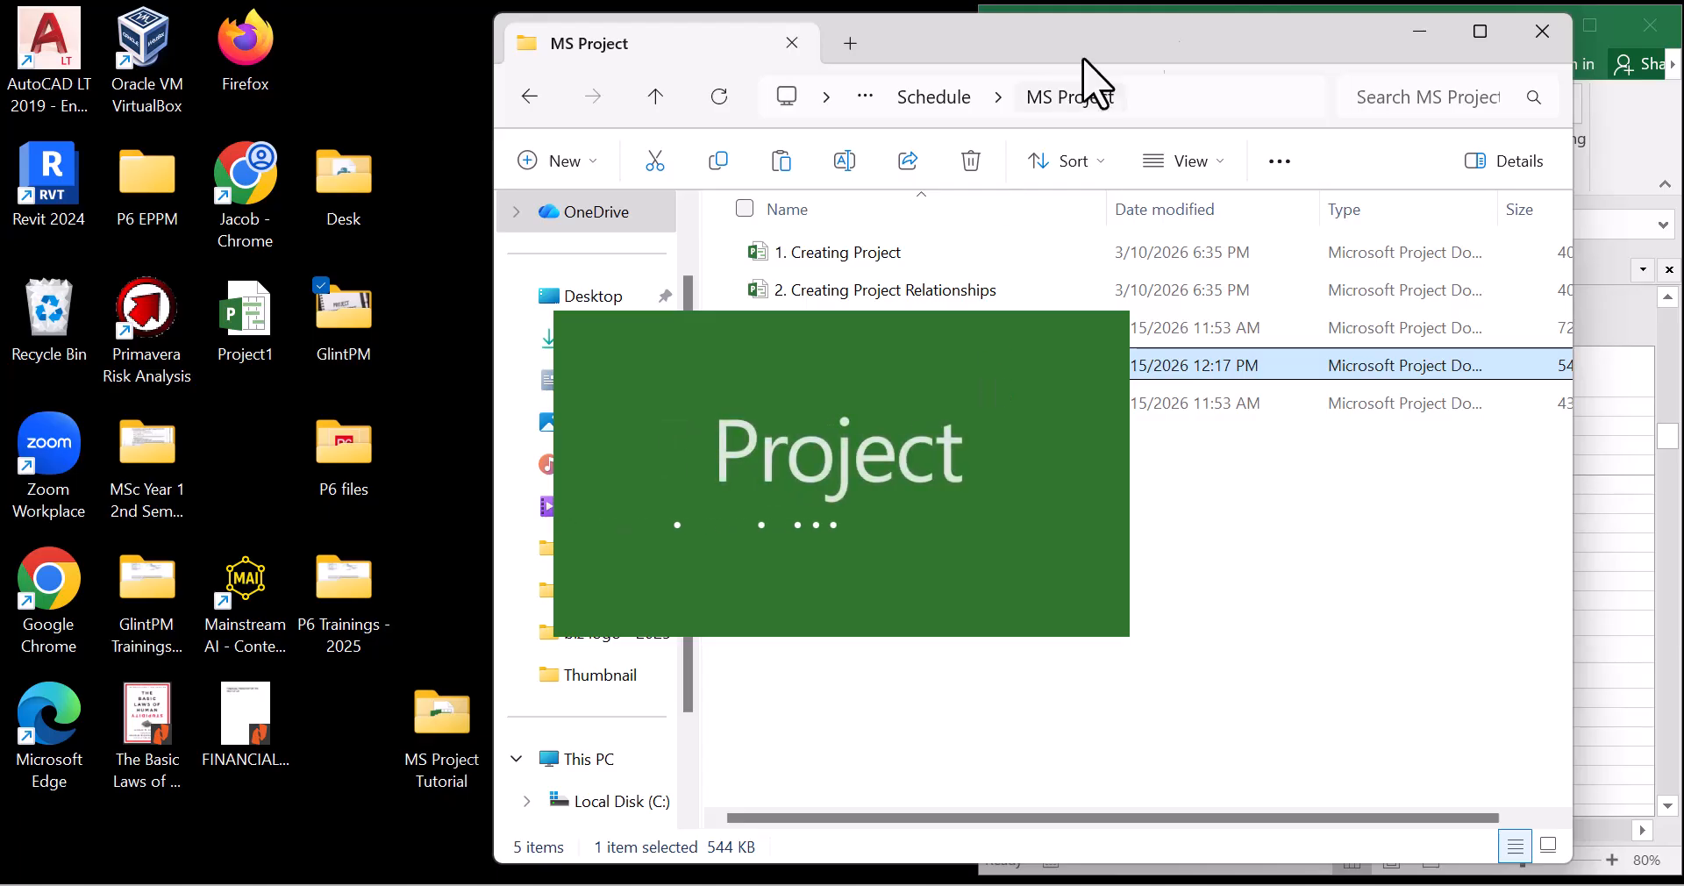
{"action": "left_click", "coordinate": [1478, 31]}
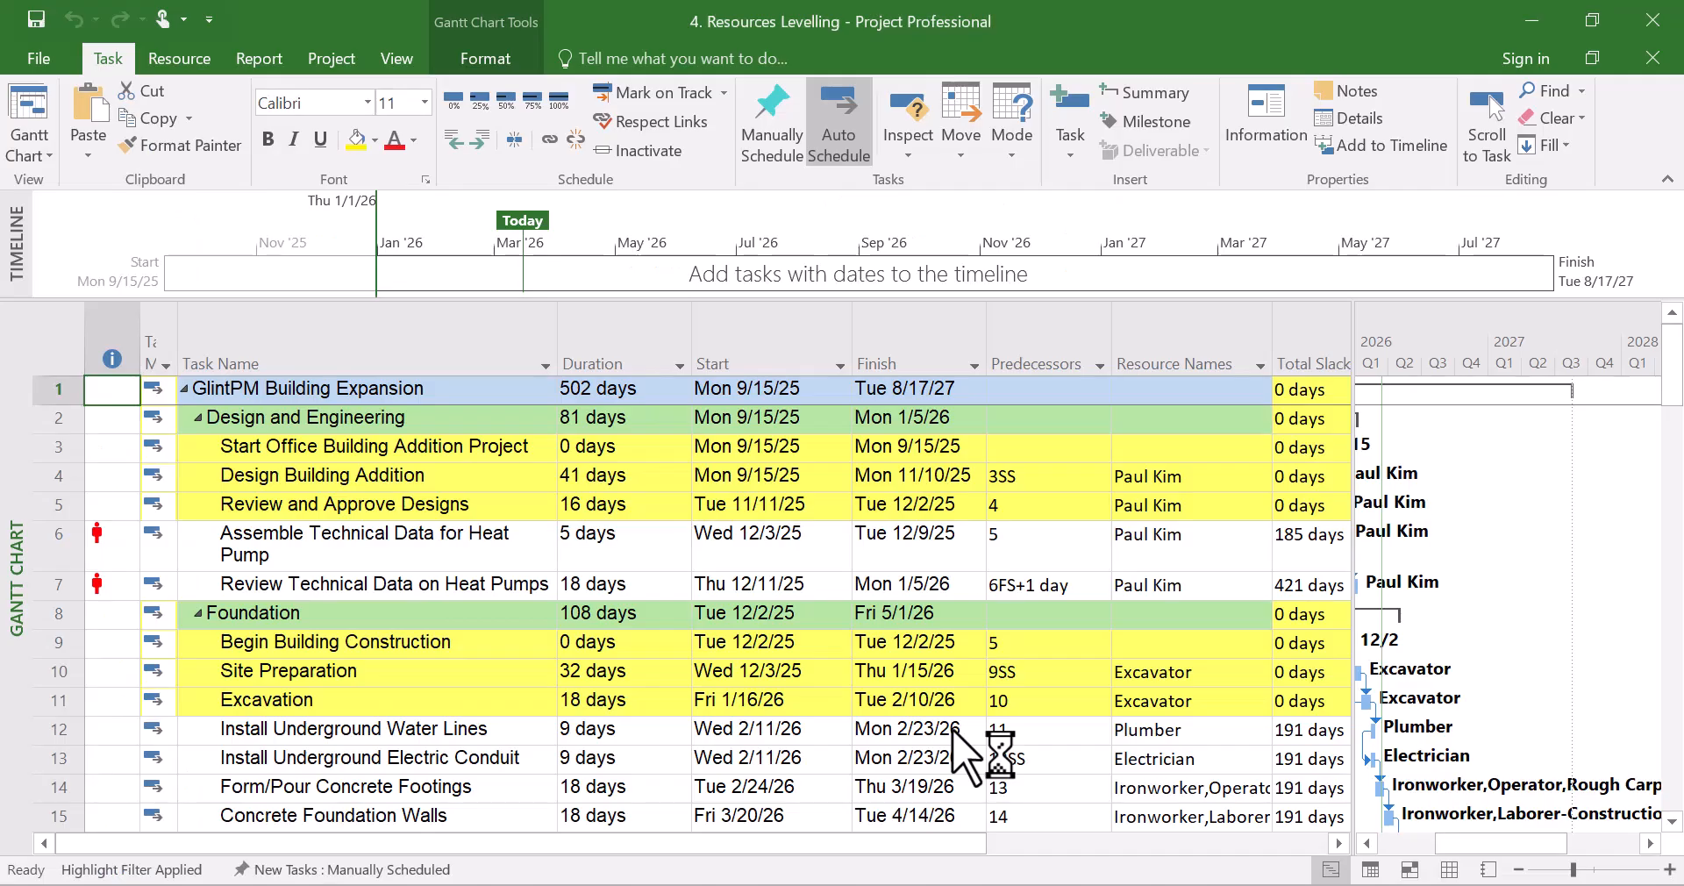
Level the entire project through the leveling options, only within available slack and ordered by ID Only, skipping all overallocations that cannot be resolved.
{"action": "scroll", "coordinate": [930, 693], "scroll_direction": "down", "scroll_amount": 7}
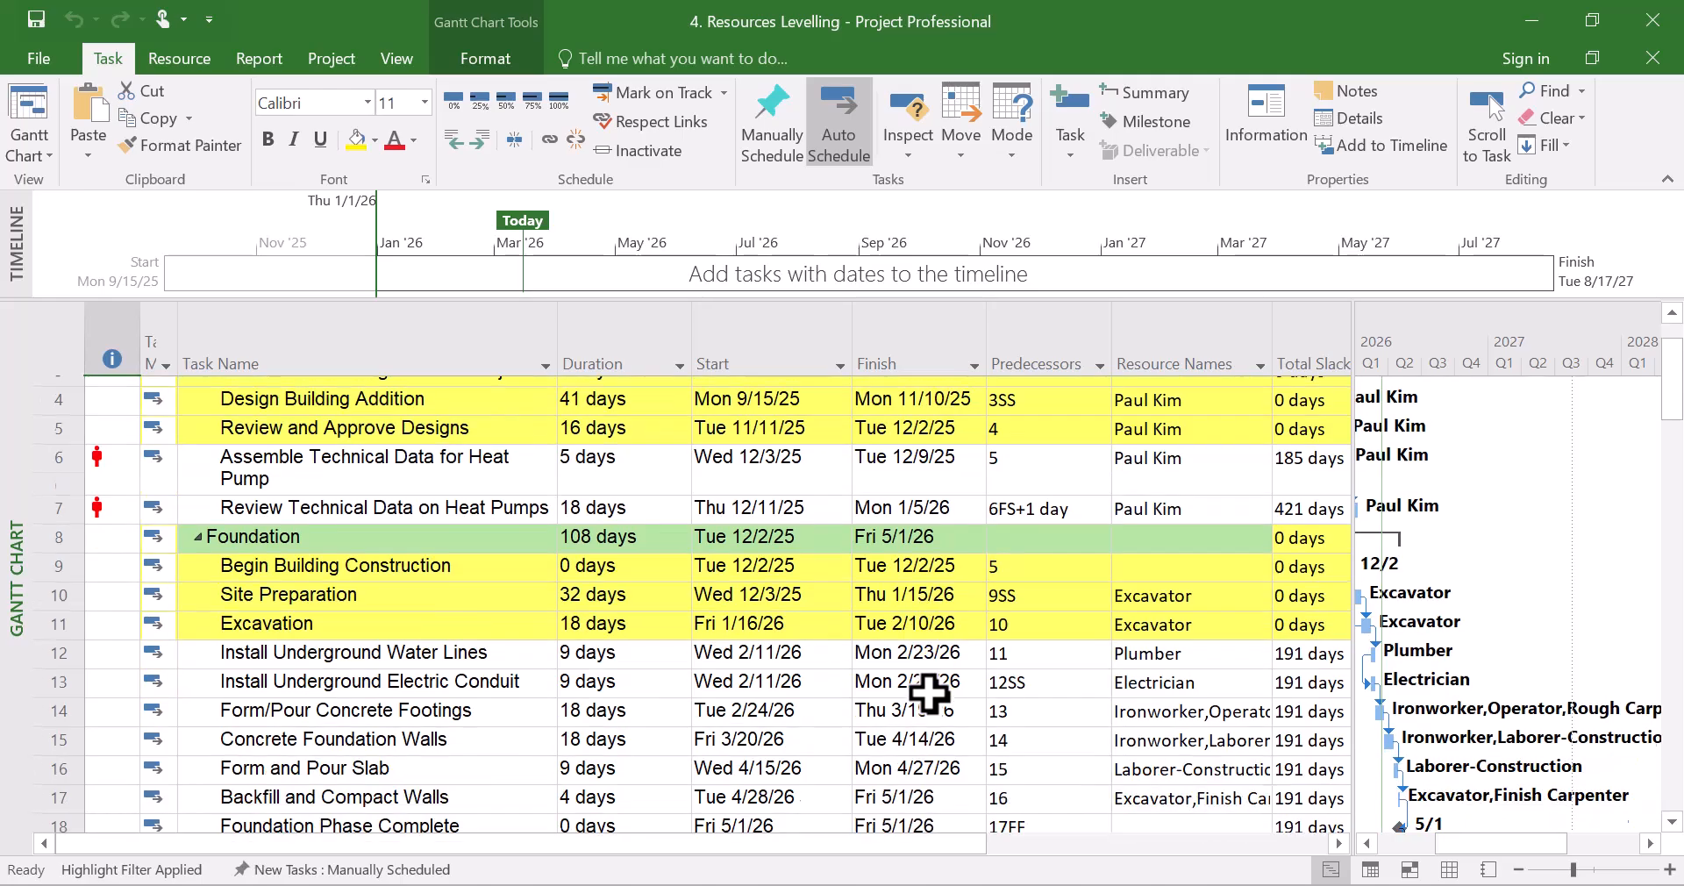
{"action": "scroll", "coordinate": [929, 693], "scroll_direction": "down", "scroll_amount": 18}
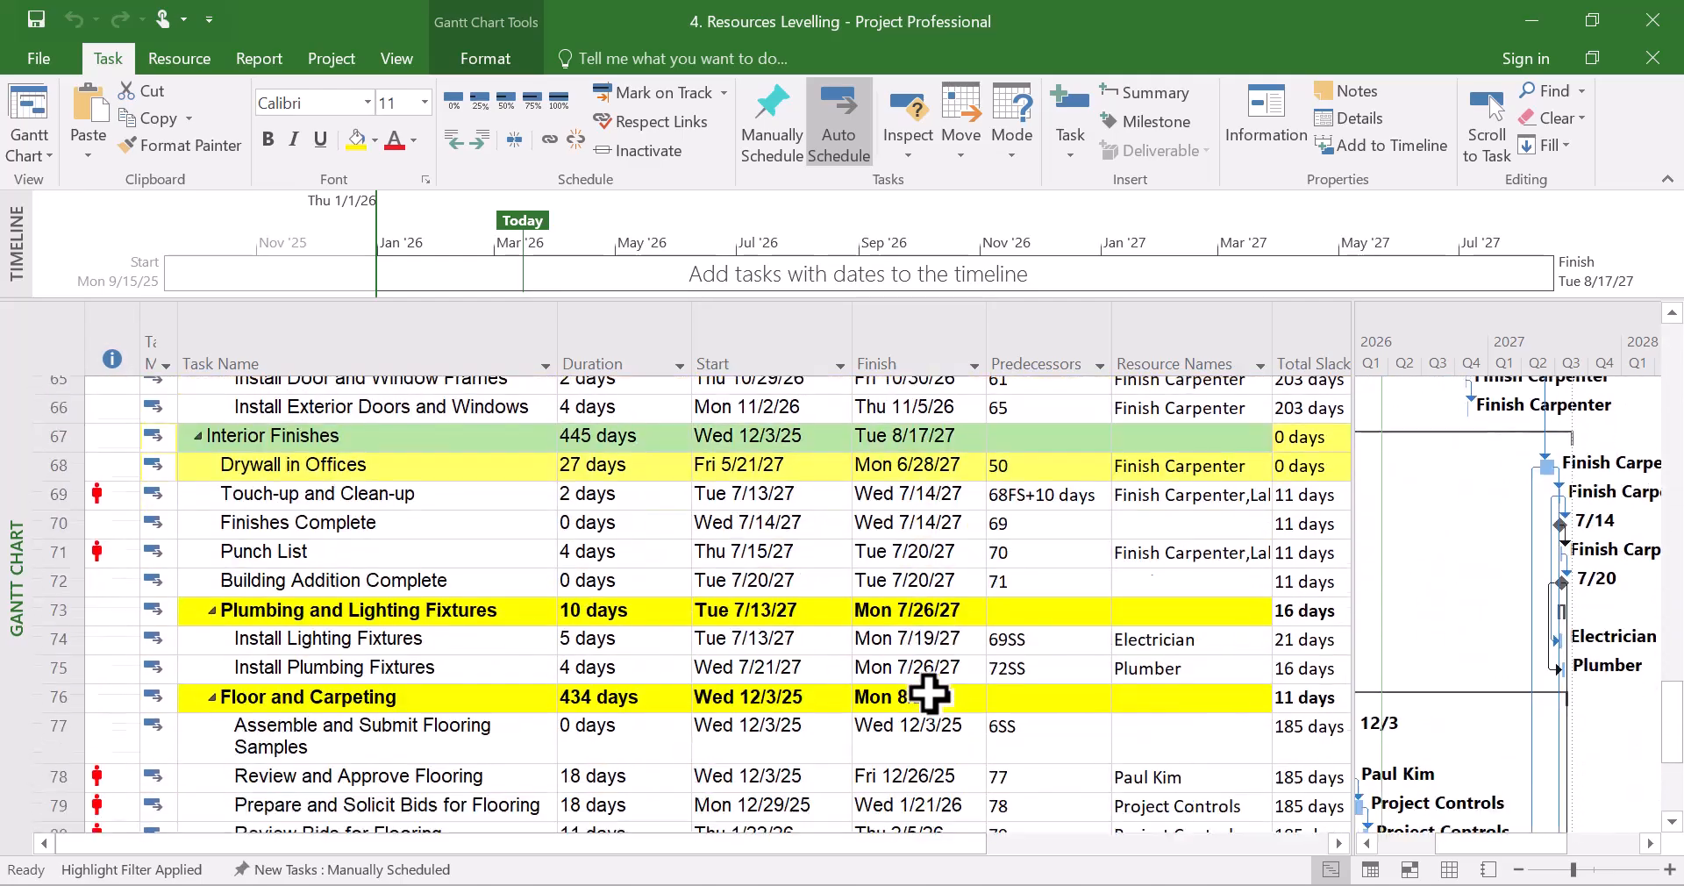
{"action": "scroll", "coordinate": [930, 693], "scroll_direction": "up", "scroll_amount": 20}
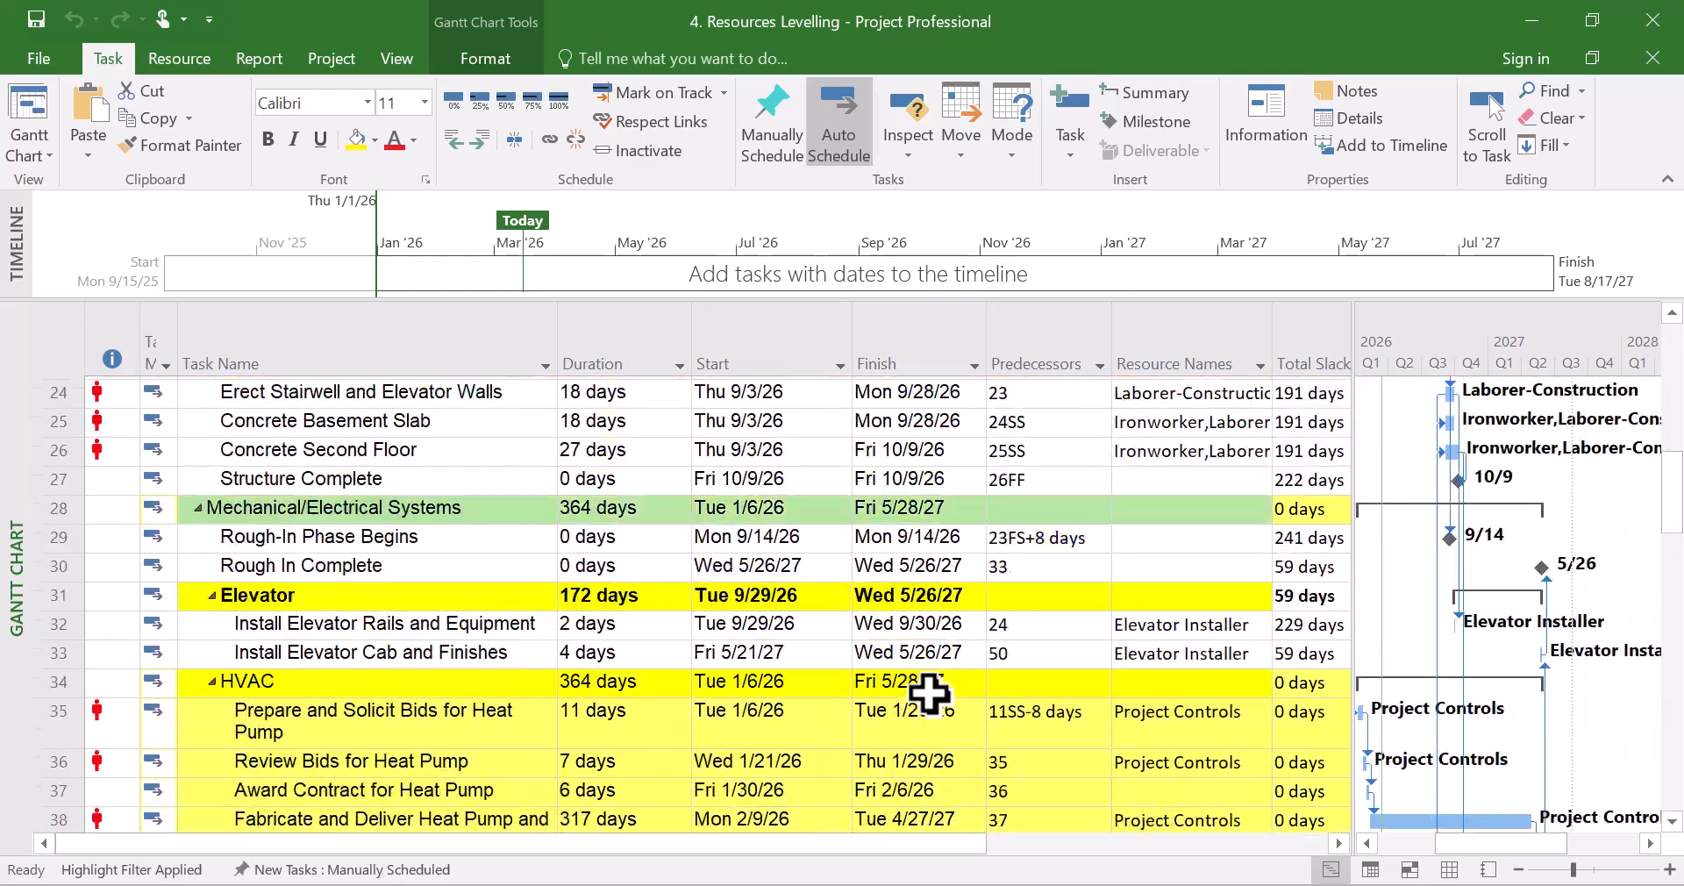
{"action": "scroll", "coordinate": [930, 693], "scroll_direction": "up", "scroll_amount": 4}
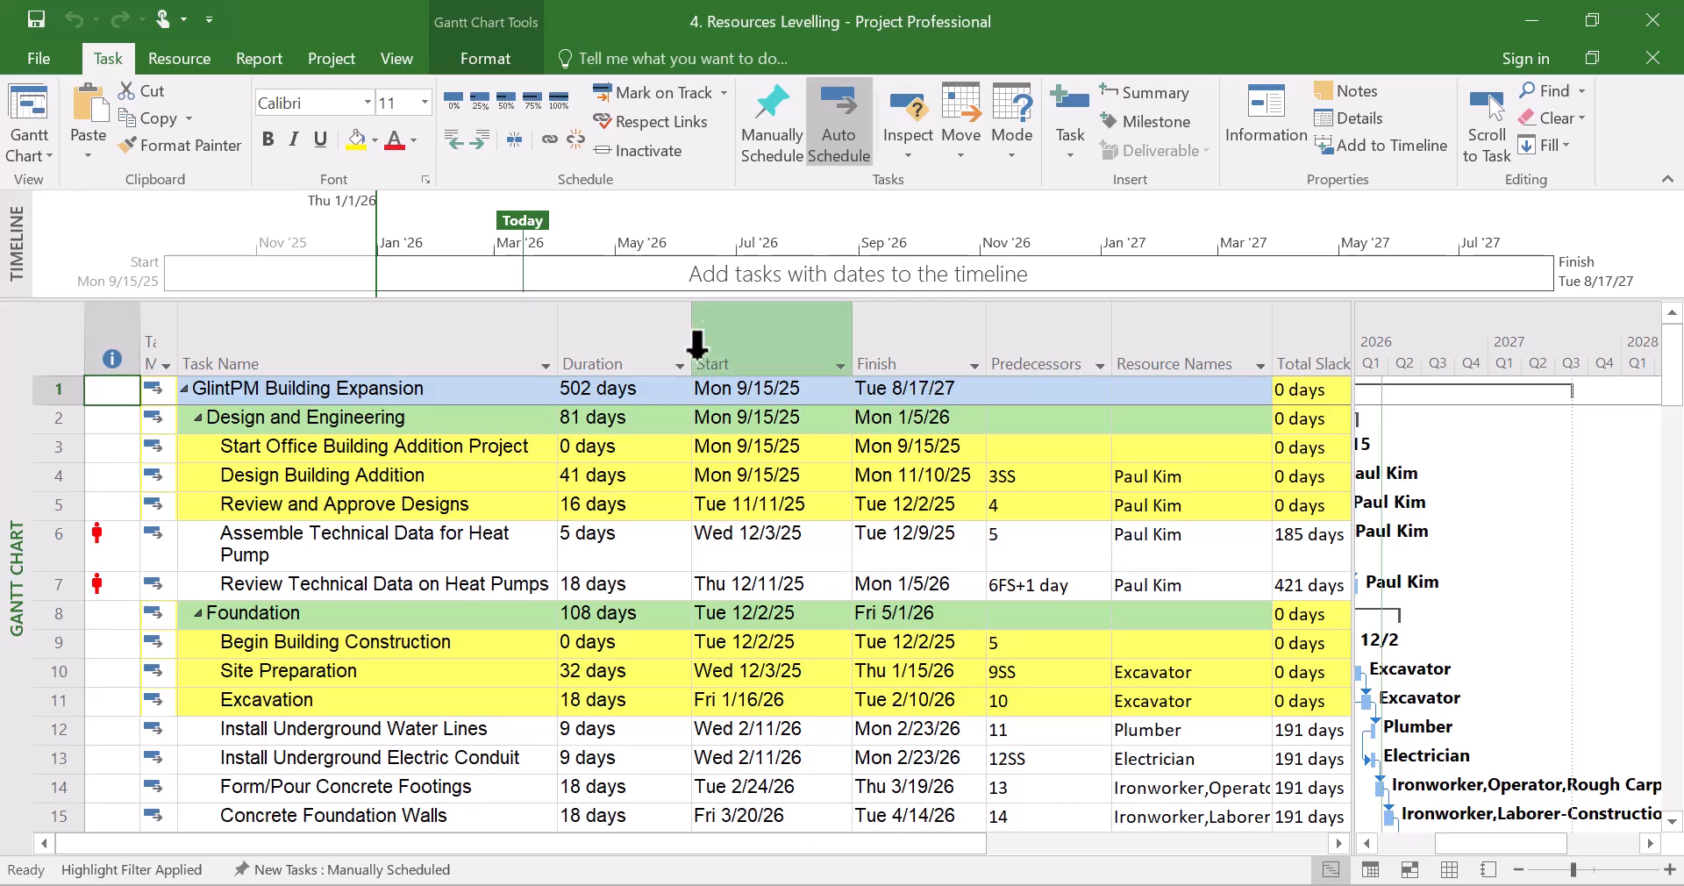
{"action": "left_click", "coordinate": [176, 58]}
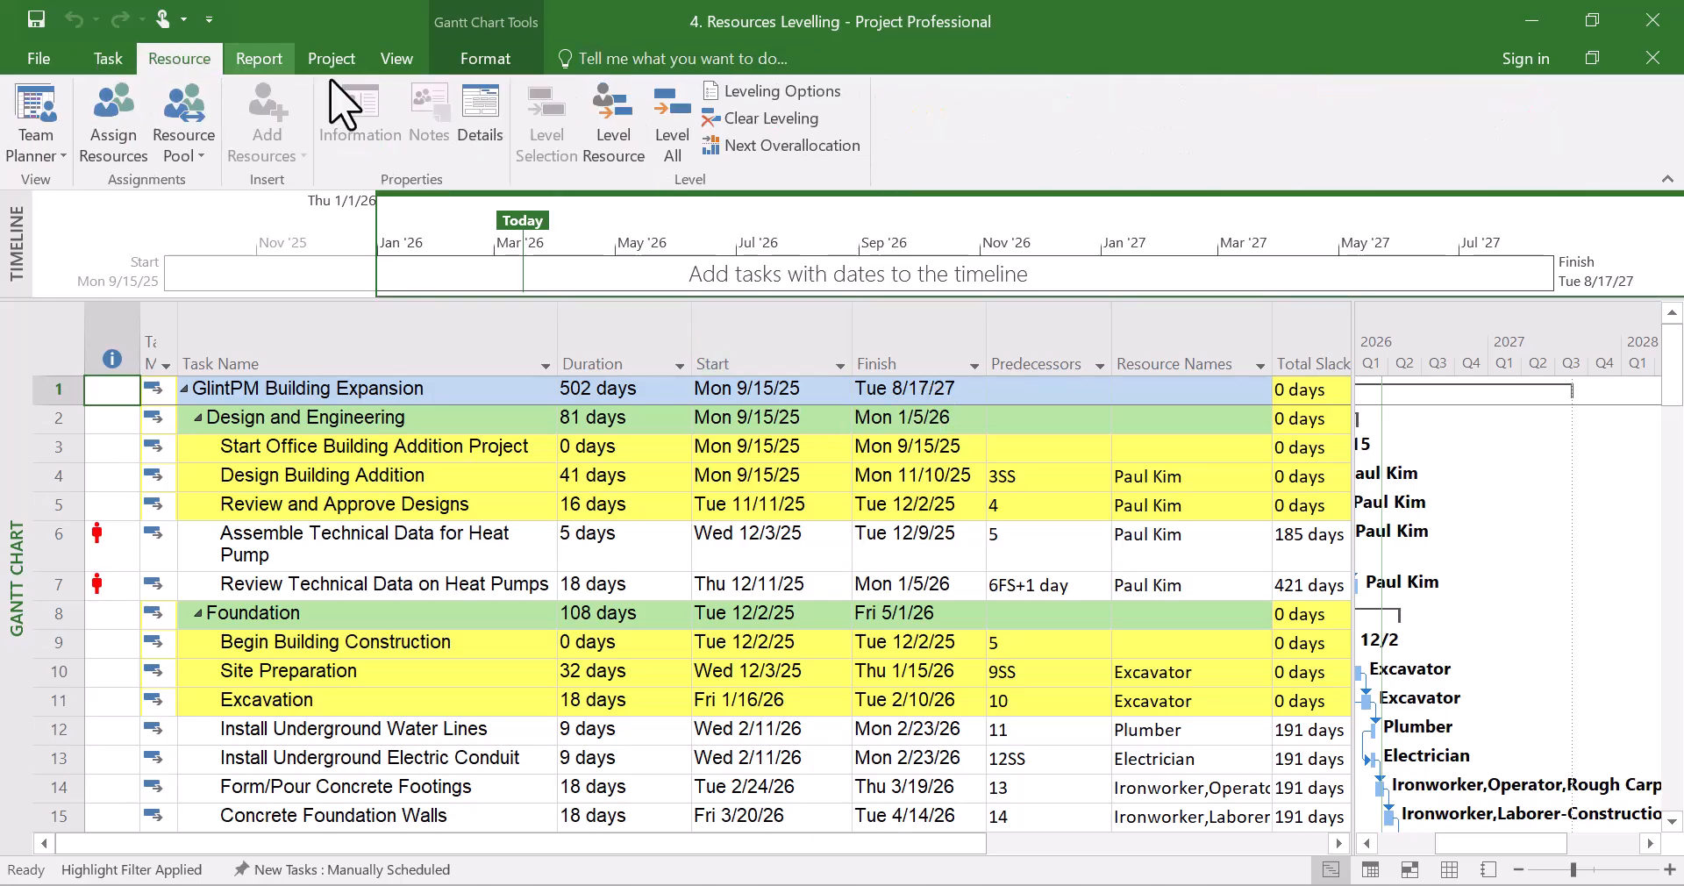
{"action": "left_click", "coordinate": [779, 91]}
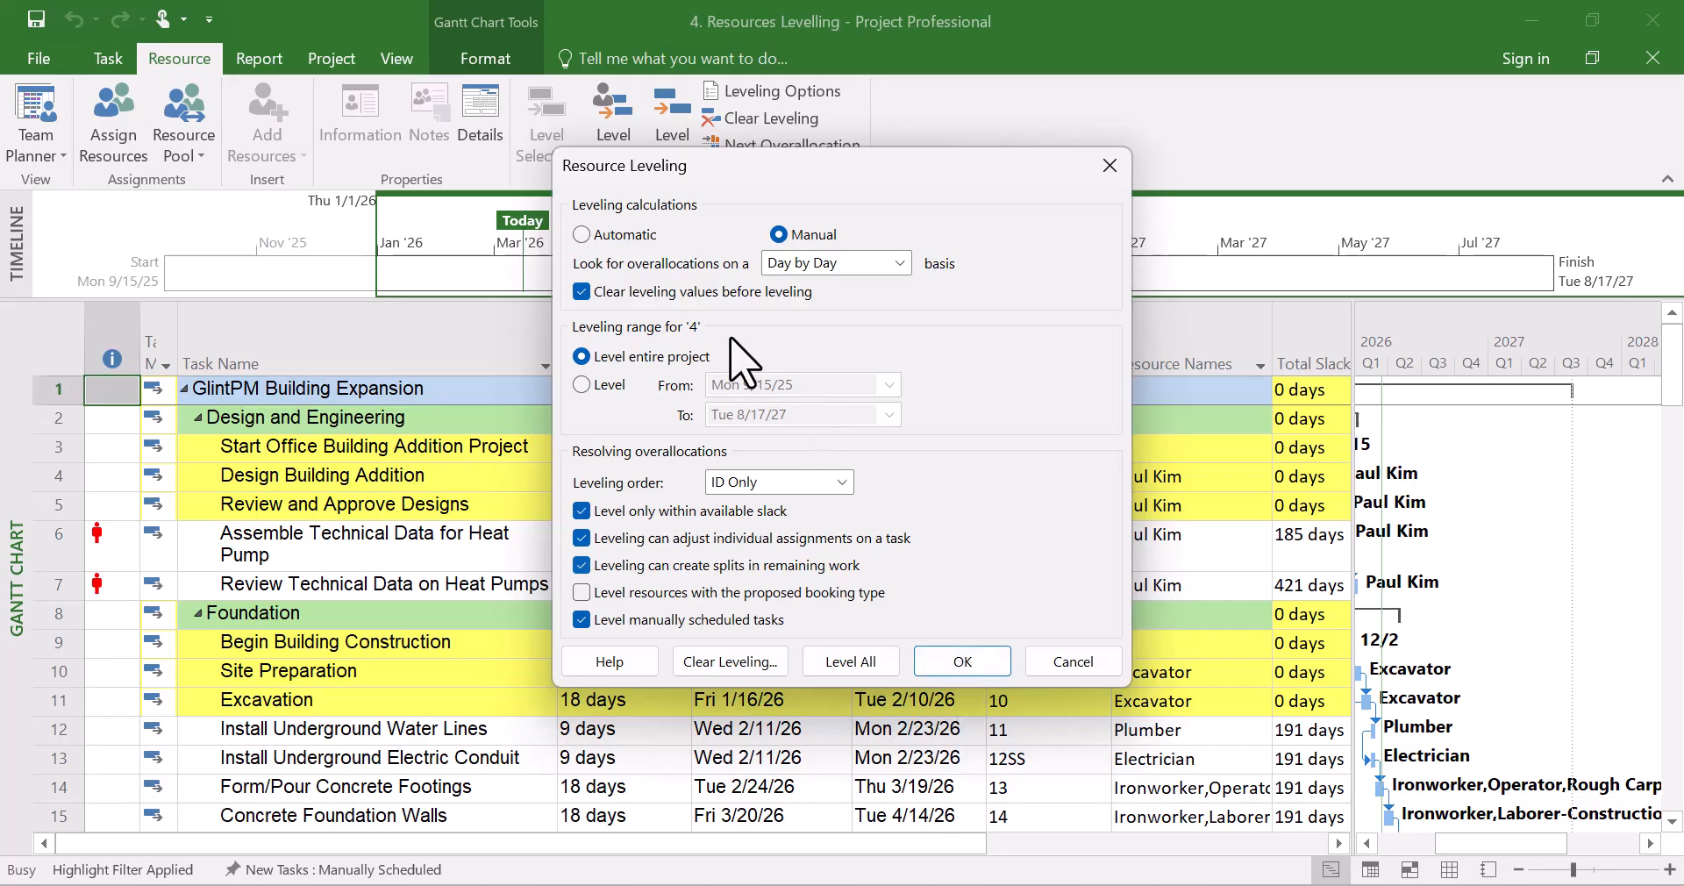
{"action": "left_click", "coordinate": [849, 662]}
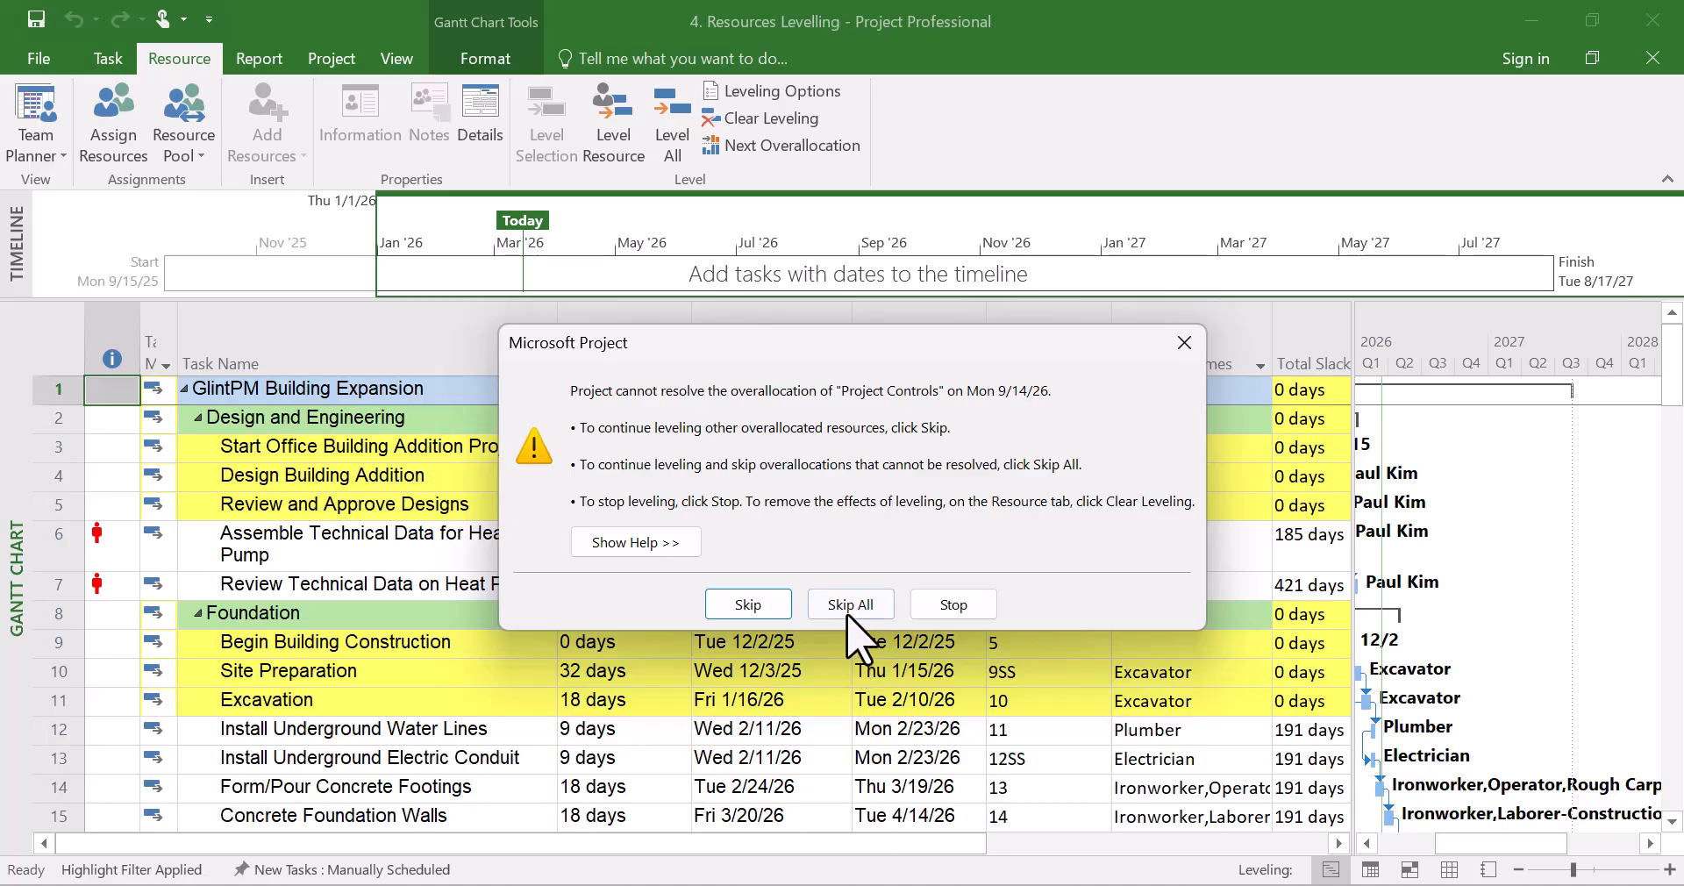
{"action": "left_click", "coordinate": [849, 605]}
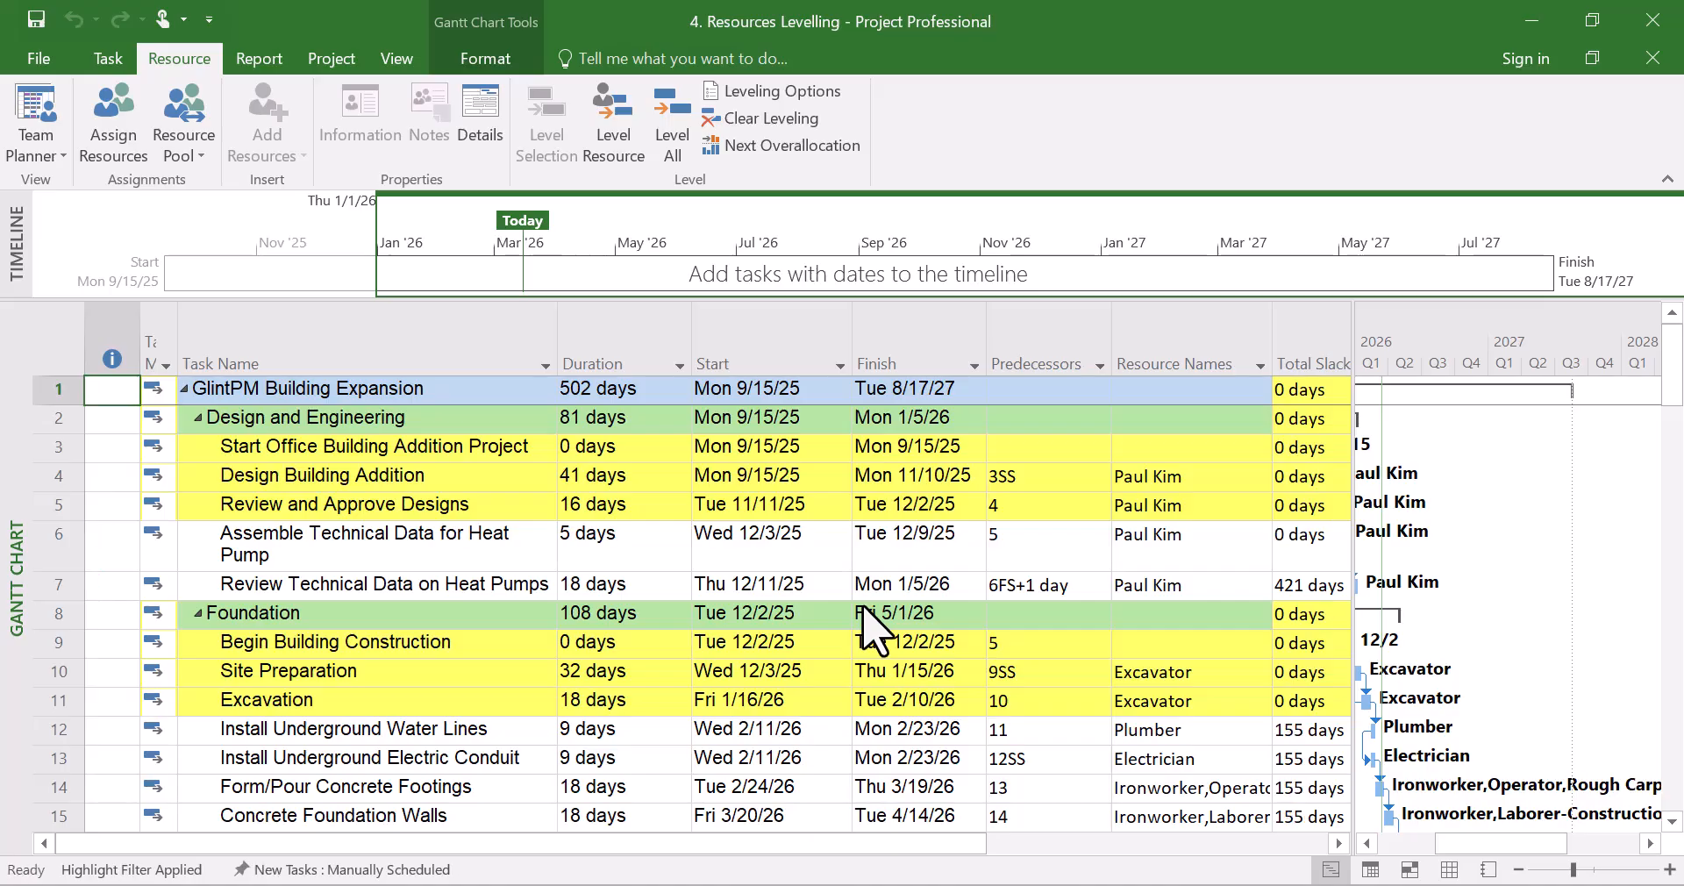
Examine the Gantt Chart for shifted dates and remaining overallocation flags after leveling within available slack.
{"action": "scroll", "coordinate": [872, 627], "scroll_direction": "down", "scroll_amount": 18}
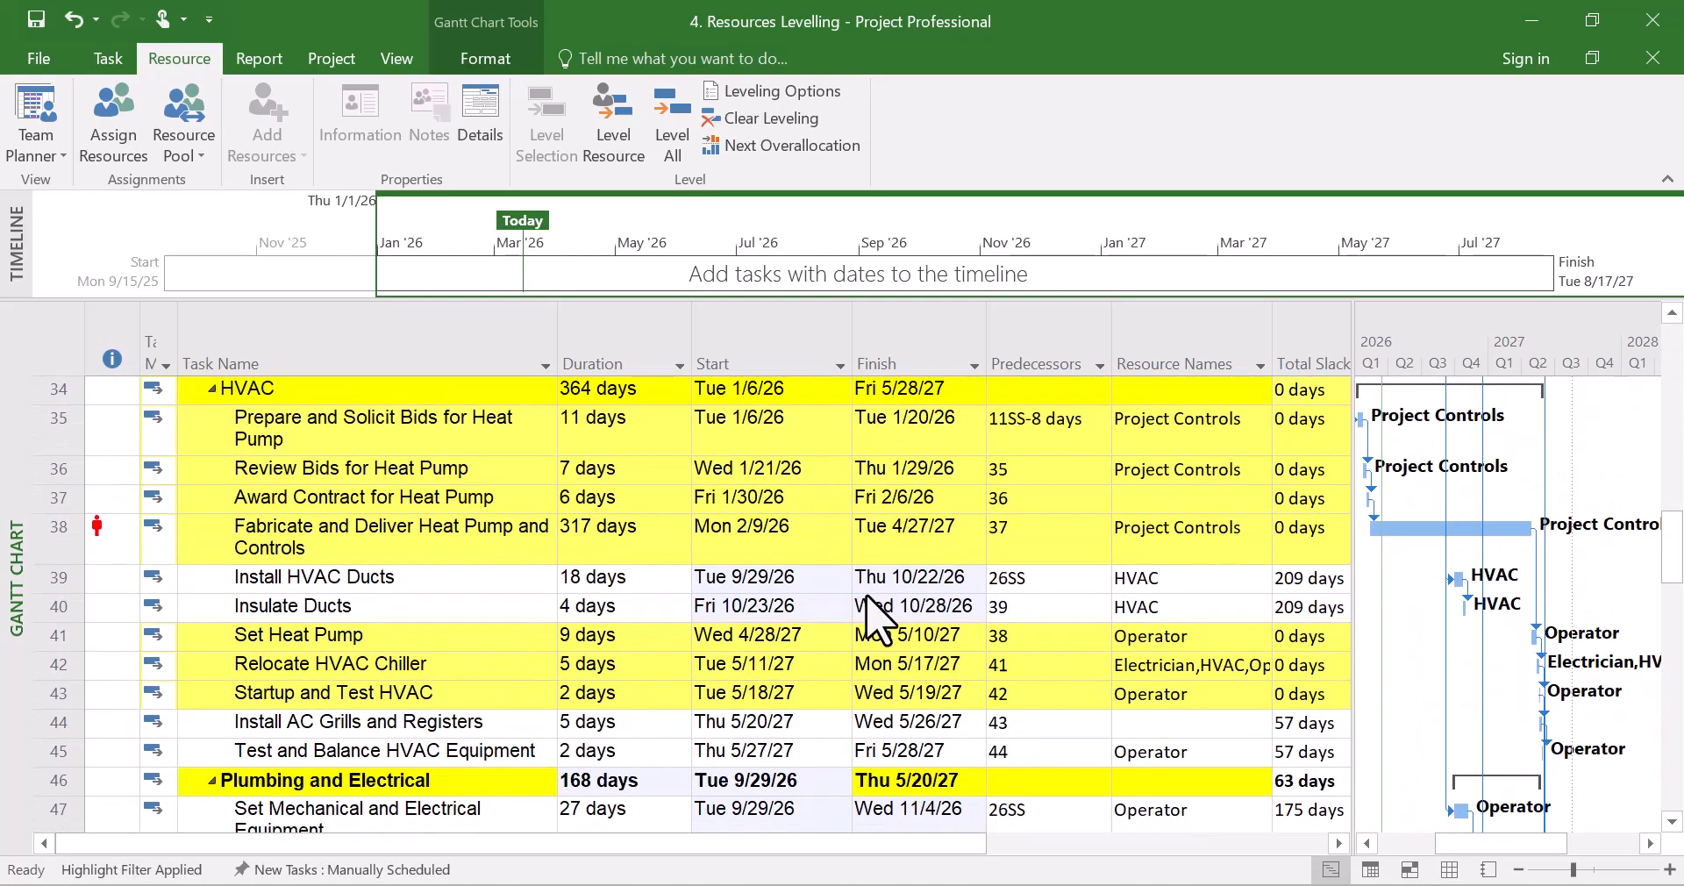
{"action": "scroll", "coordinate": [872, 618], "scroll_direction": "down", "scroll_amount": 10}
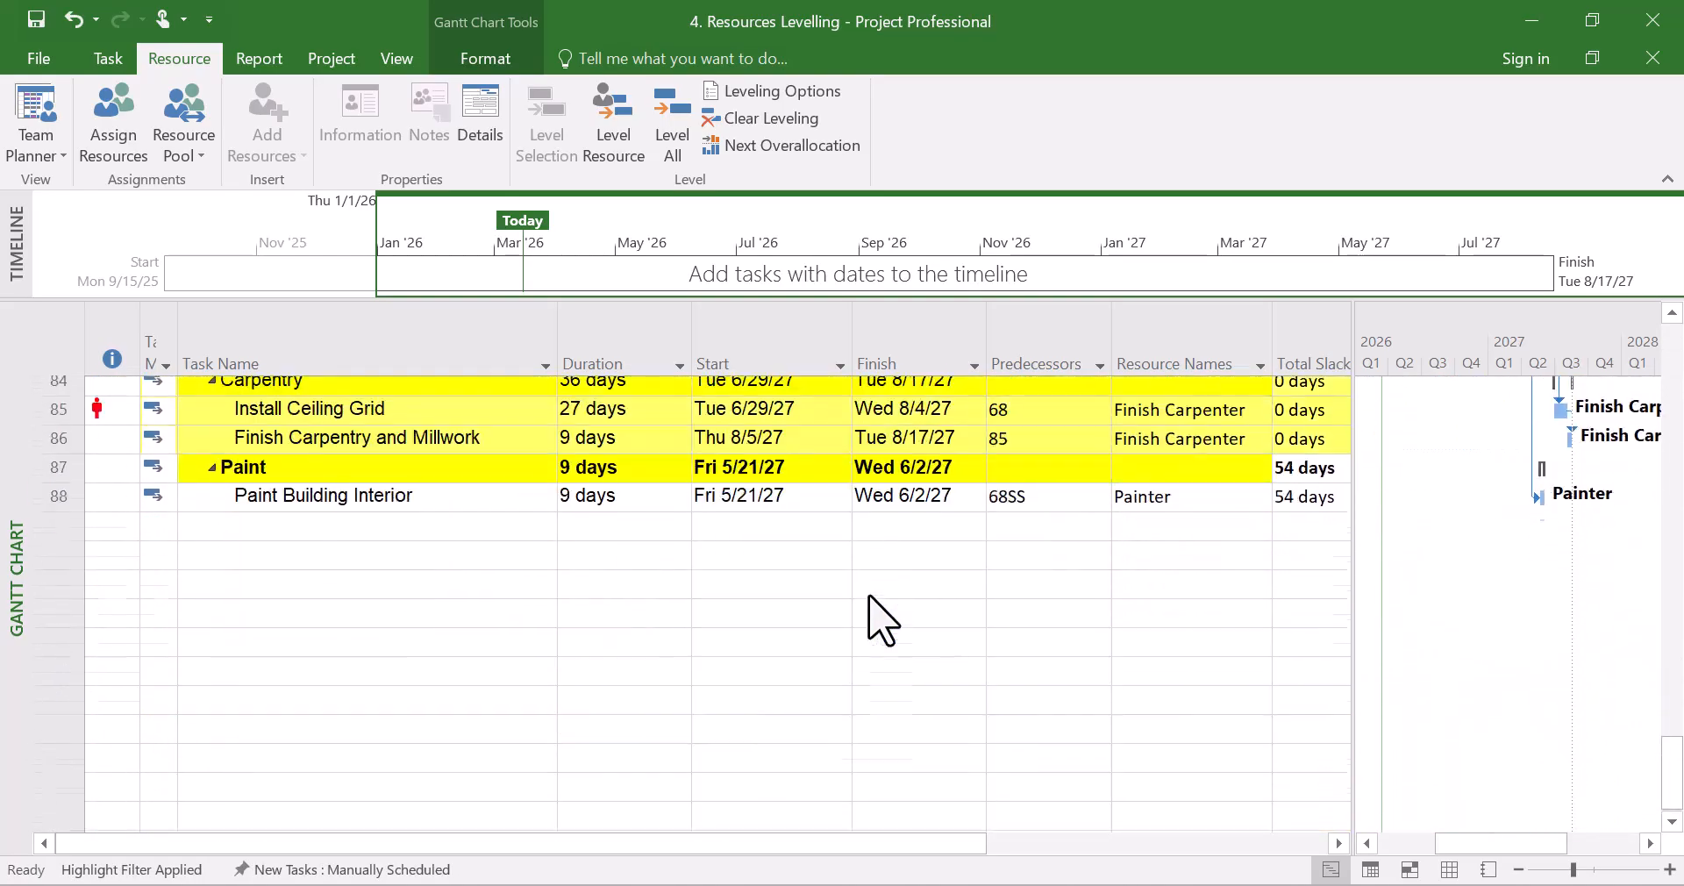
{"action": "scroll", "coordinate": [873, 618], "scroll_direction": "up", "scroll_amount": 6}
{"action": "scroll", "coordinate": [877, 618], "scroll_direction": "up", "scroll_amount": 20}
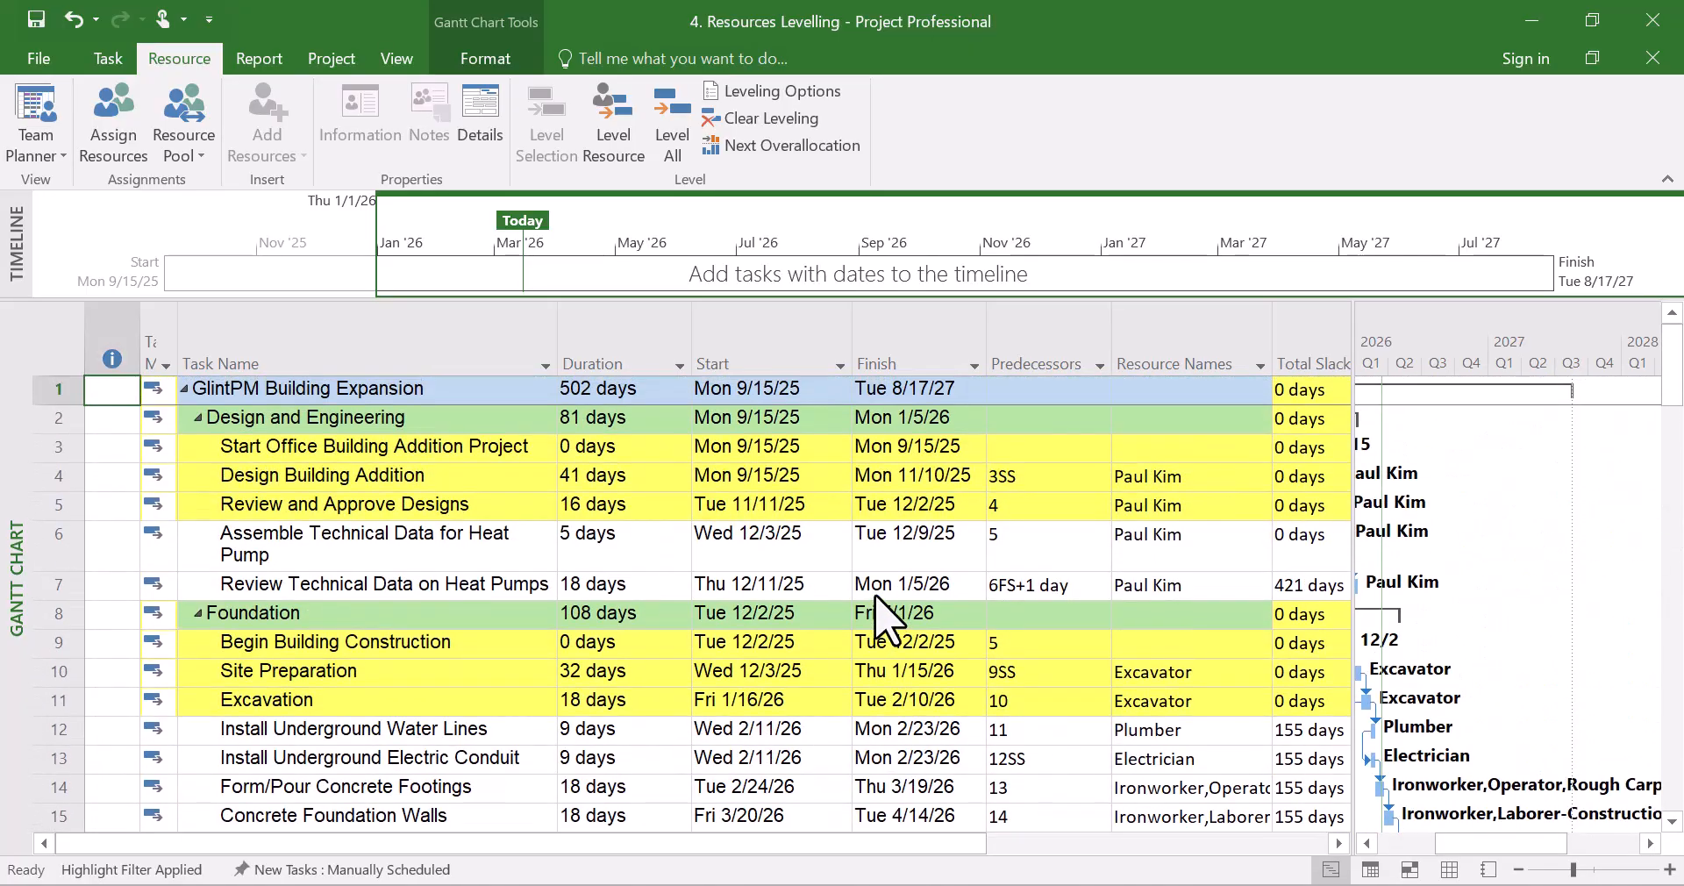
{"action": "scroll", "coordinate": [886, 618], "scroll_direction": "down", "scroll_amount": 10}
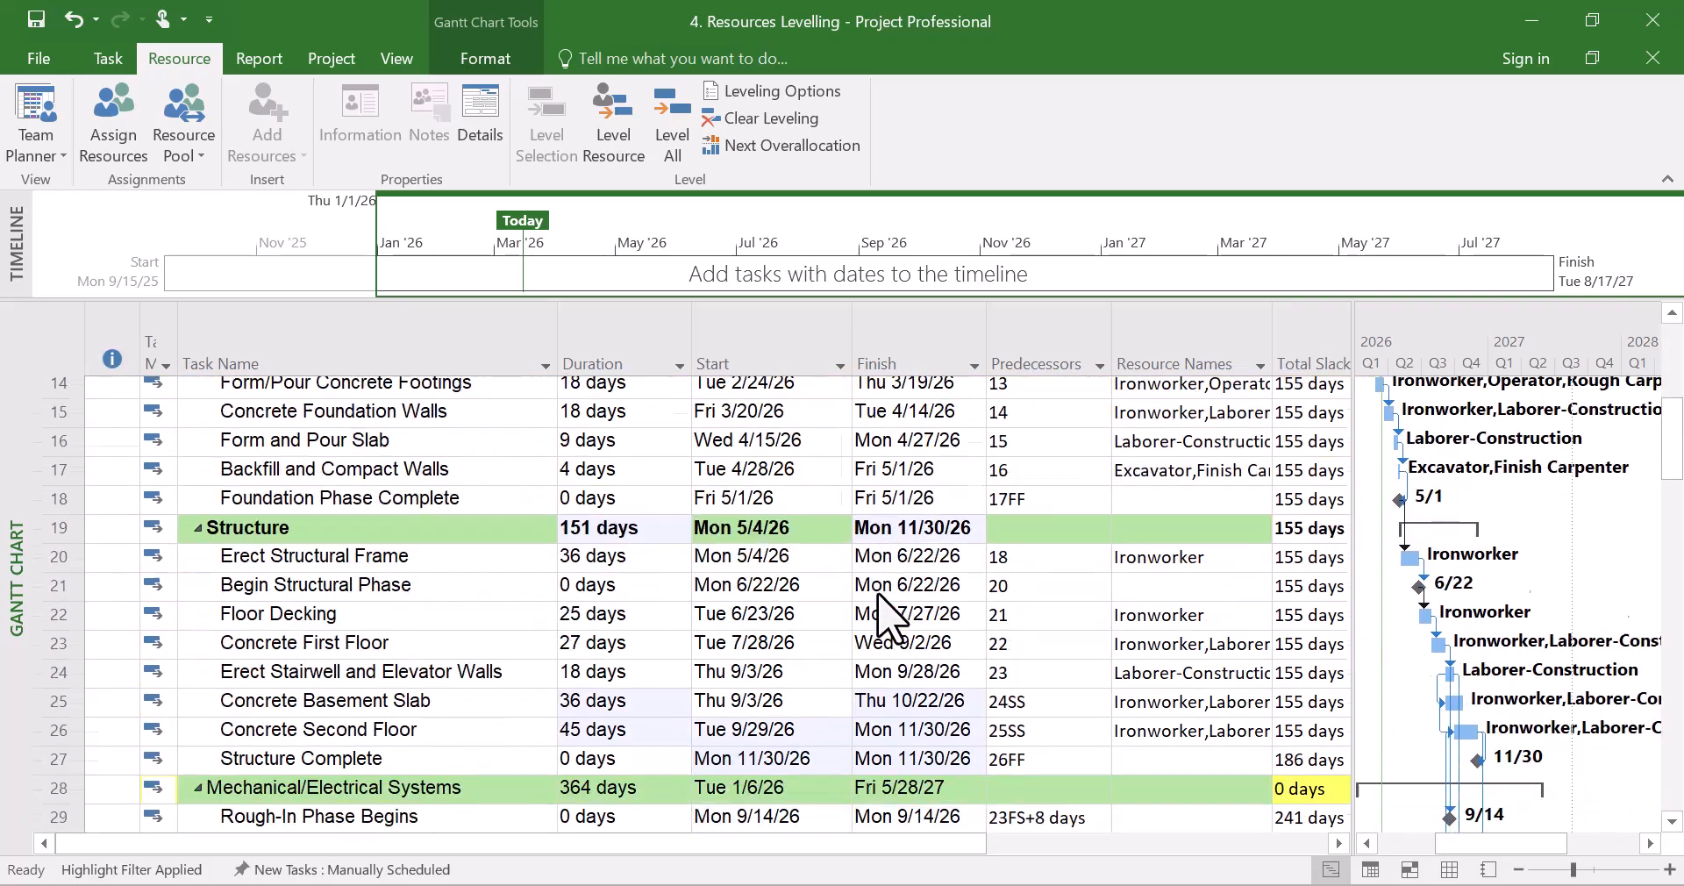
{"action": "scroll", "coordinate": [886, 618], "scroll_direction": "up", "scroll_amount": 5}
{"action": "scroll", "coordinate": [886, 614], "scroll_direction": "up", "scroll_amount": 6}
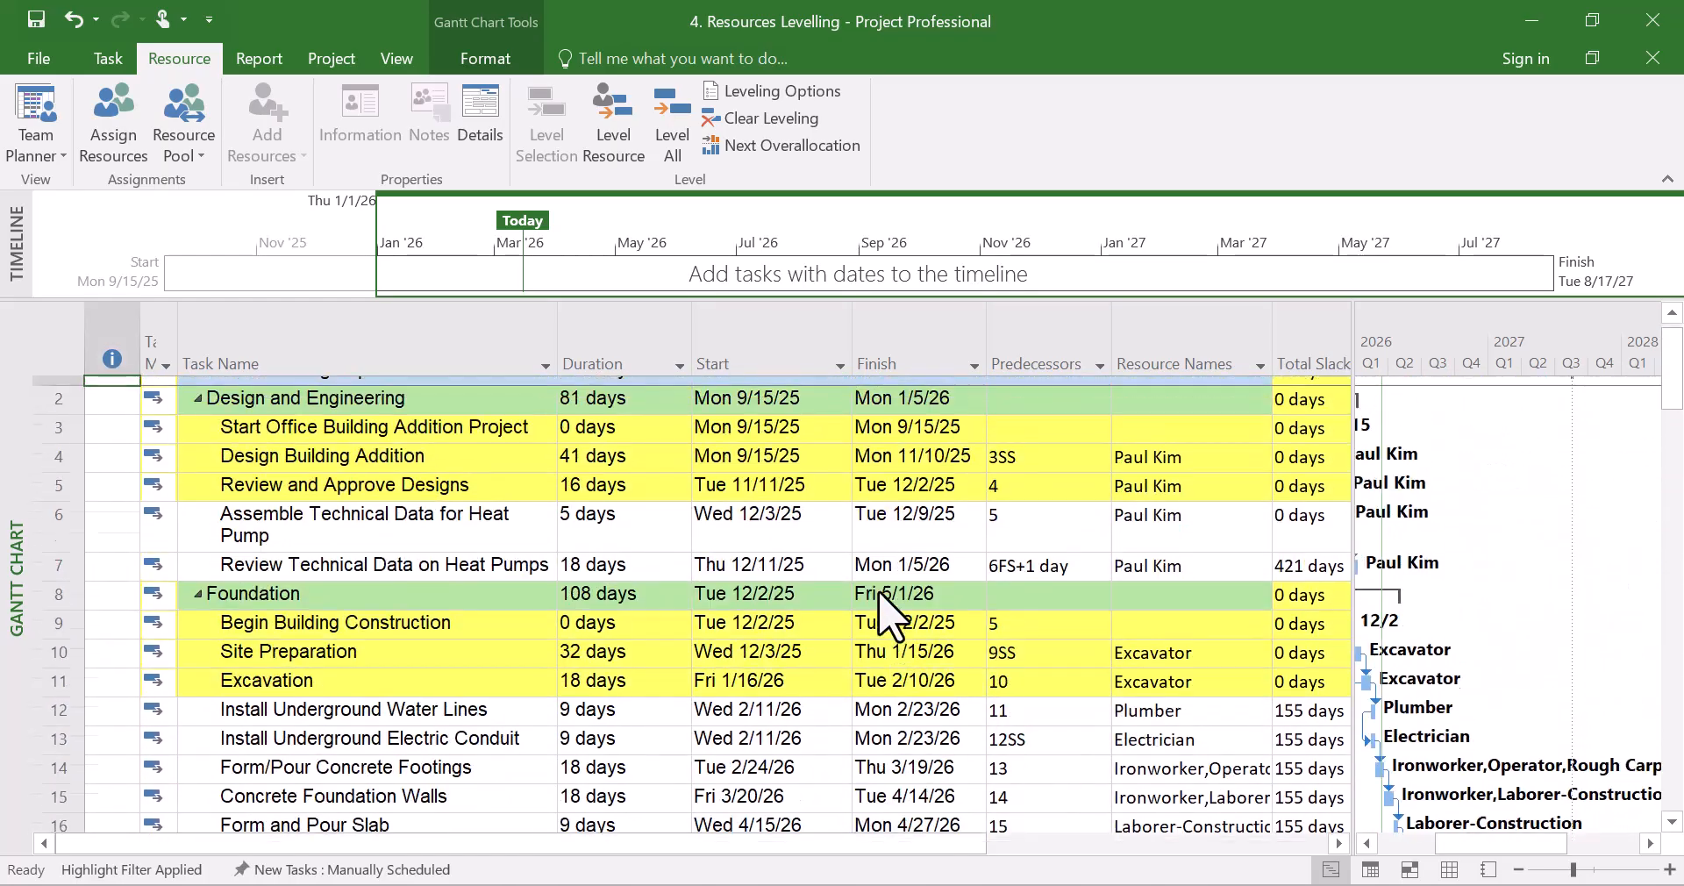
Accept the current leveling options, level all resources again, and dismiss the prompt about the Project Controls overallocation.
{"action": "left_click", "coordinate": [811, 90]}
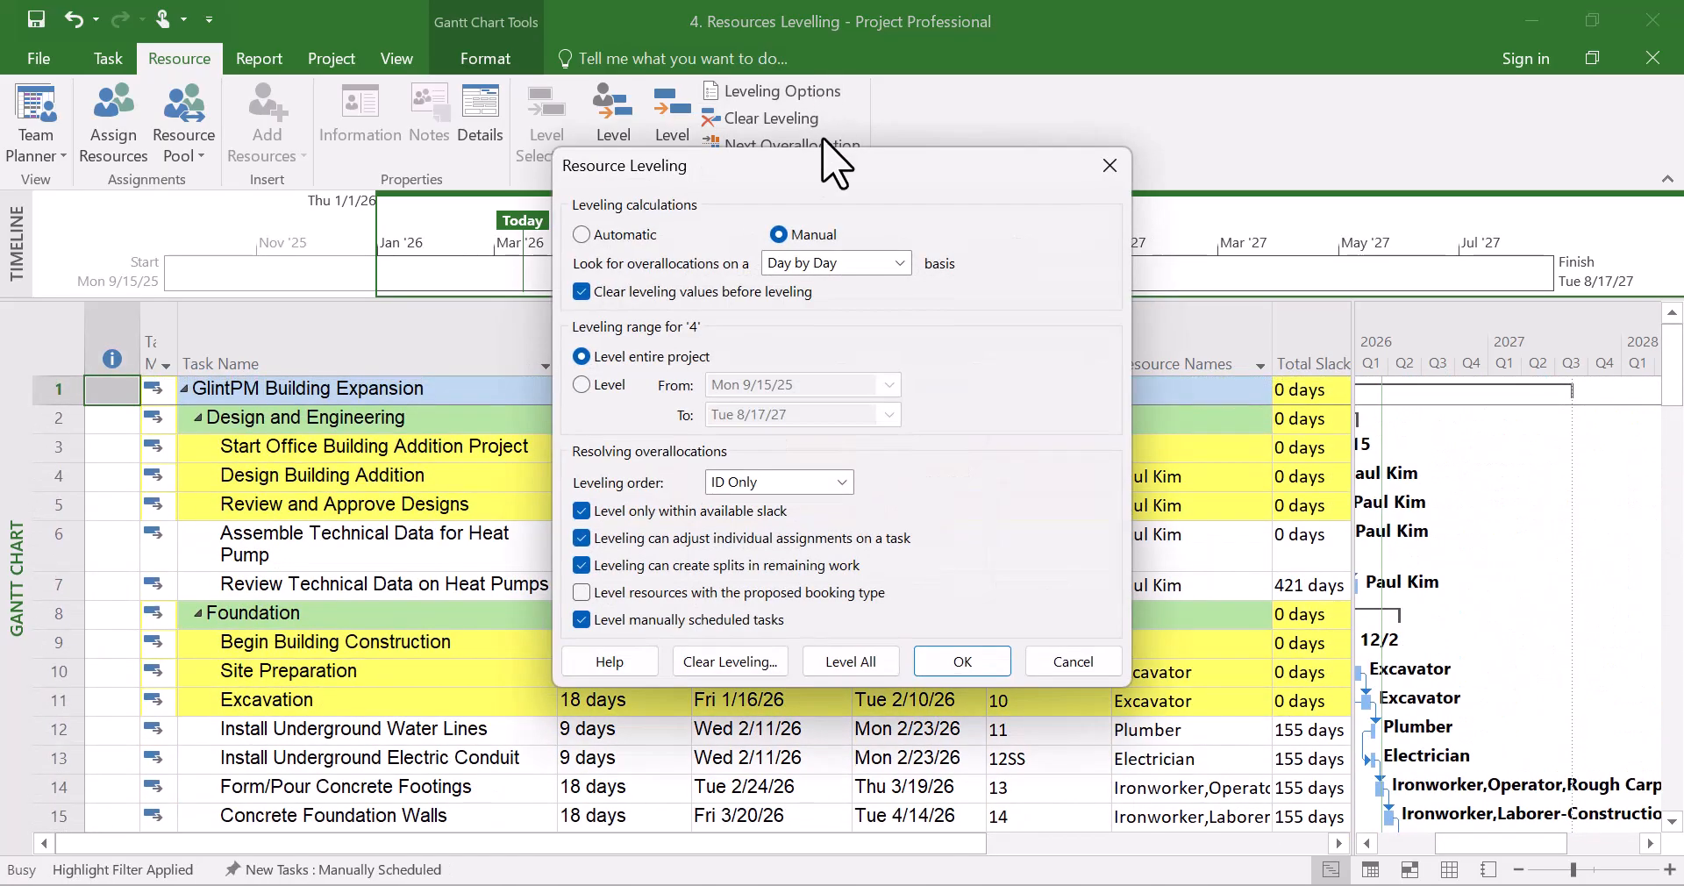
{"action": "left_click", "coordinate": [973, 667]}
{"action": "left_click", "coordinate": [671, 132]}
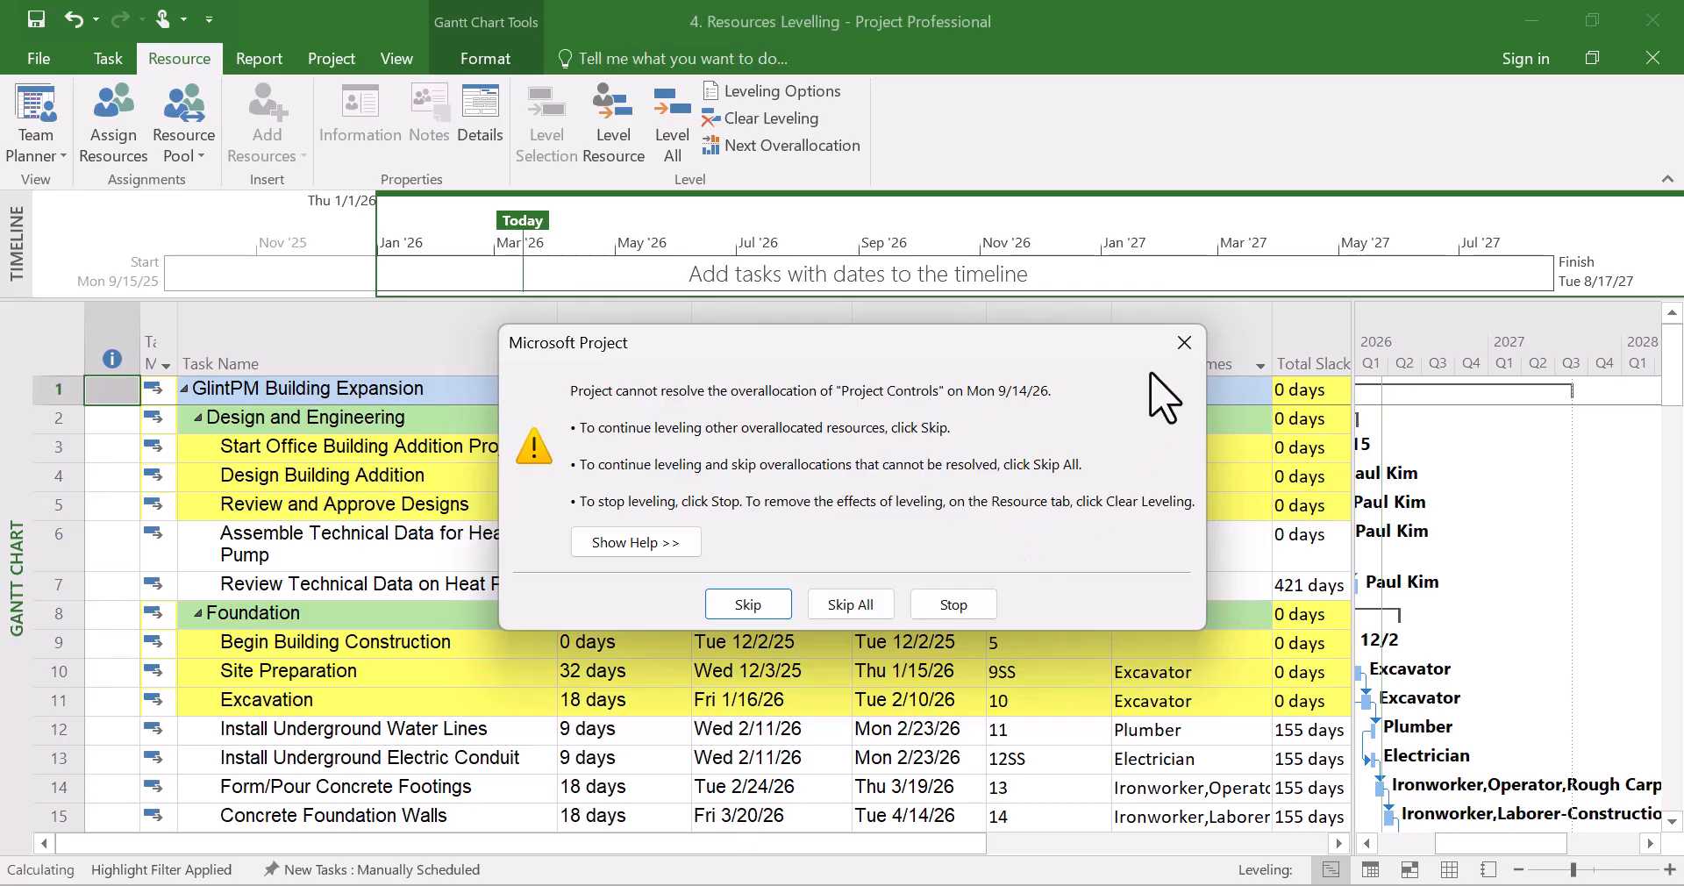
{"action": "left_click", "coordinate": [1185, 344]}
Examine the remaining overallocation flags down the task list, including the Fabricate and Deliver Heat Pump and Controls task.
{"action": "scroll", "coordinate": [704, 649], "scroll_direction": "down", "scroll_amount": 4}
{"action": "scroll", "coordinate": [710, 666], "scroll_direction": "down", "scroll_amount": 3}
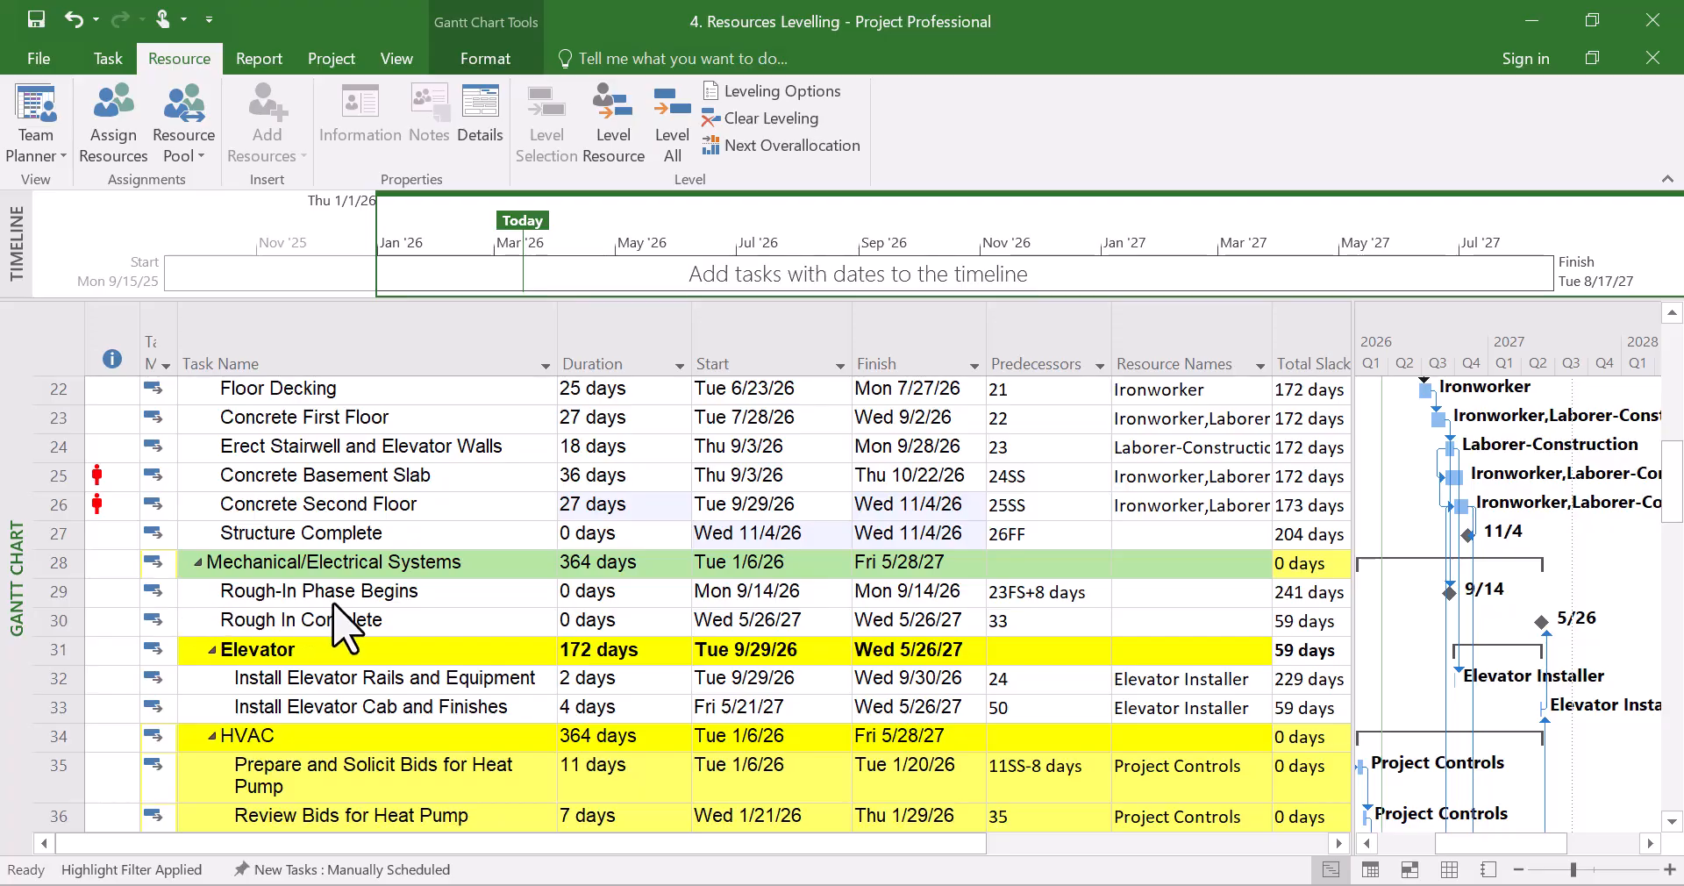
{"action": "scroll", "coordinate": [335, 612], "scroll_direction": "down", "scroll_amount": 5}
{"action": "scroll", "coordinate": [263, 618], "scroll_direction": "up", "scroll_amount": 3}
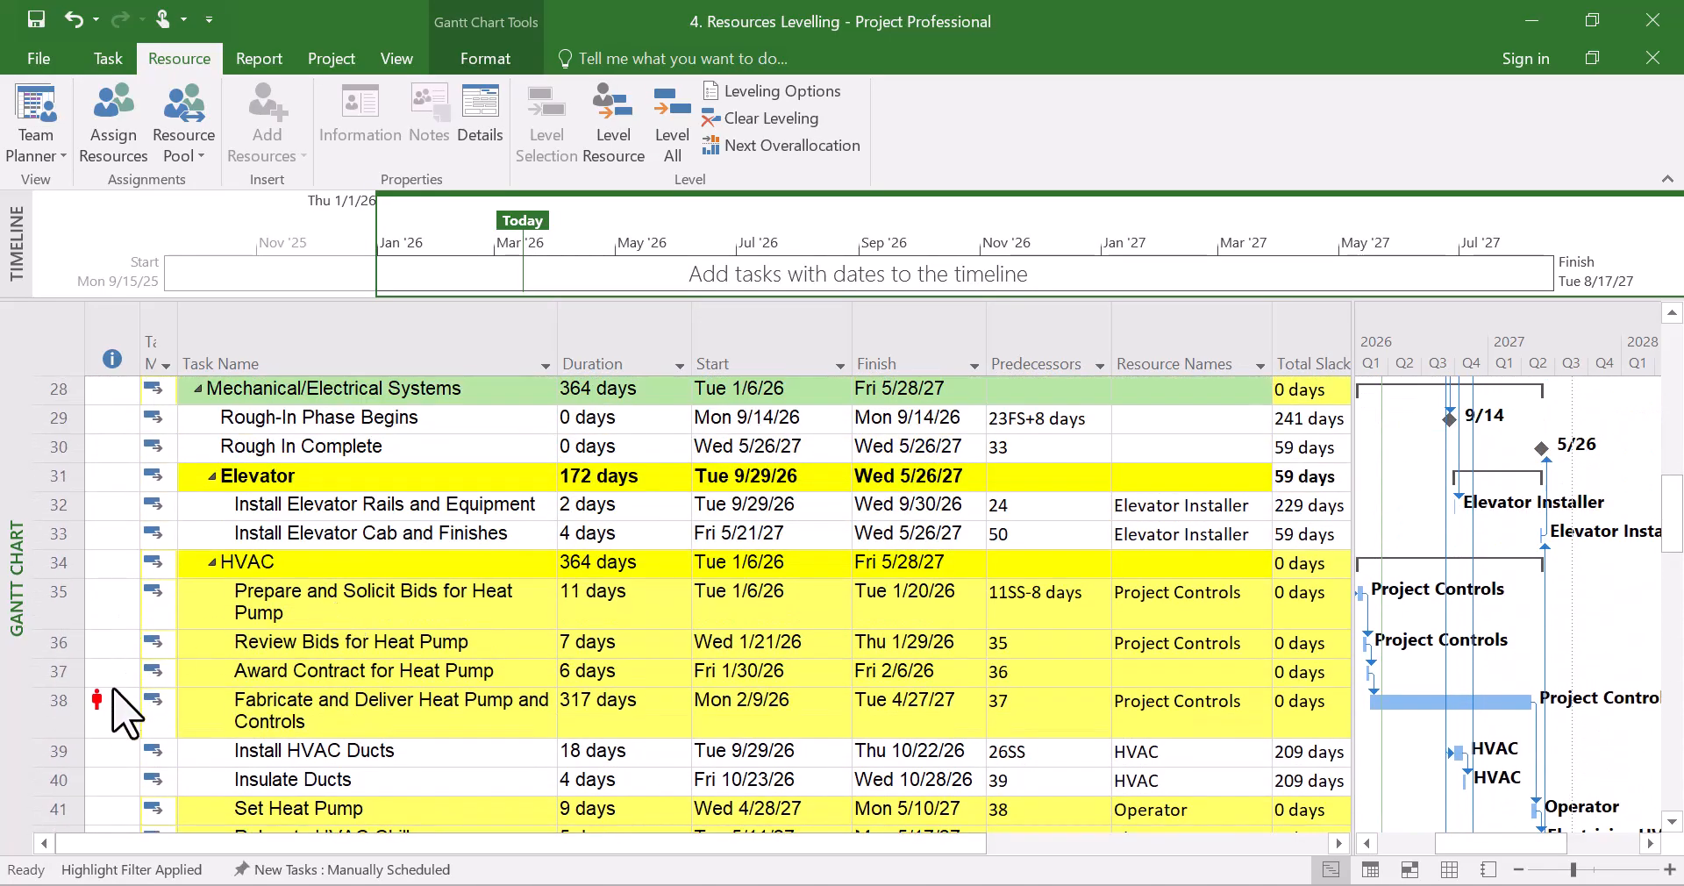
{"action": "left_click", "coordinate": [68, 699]}
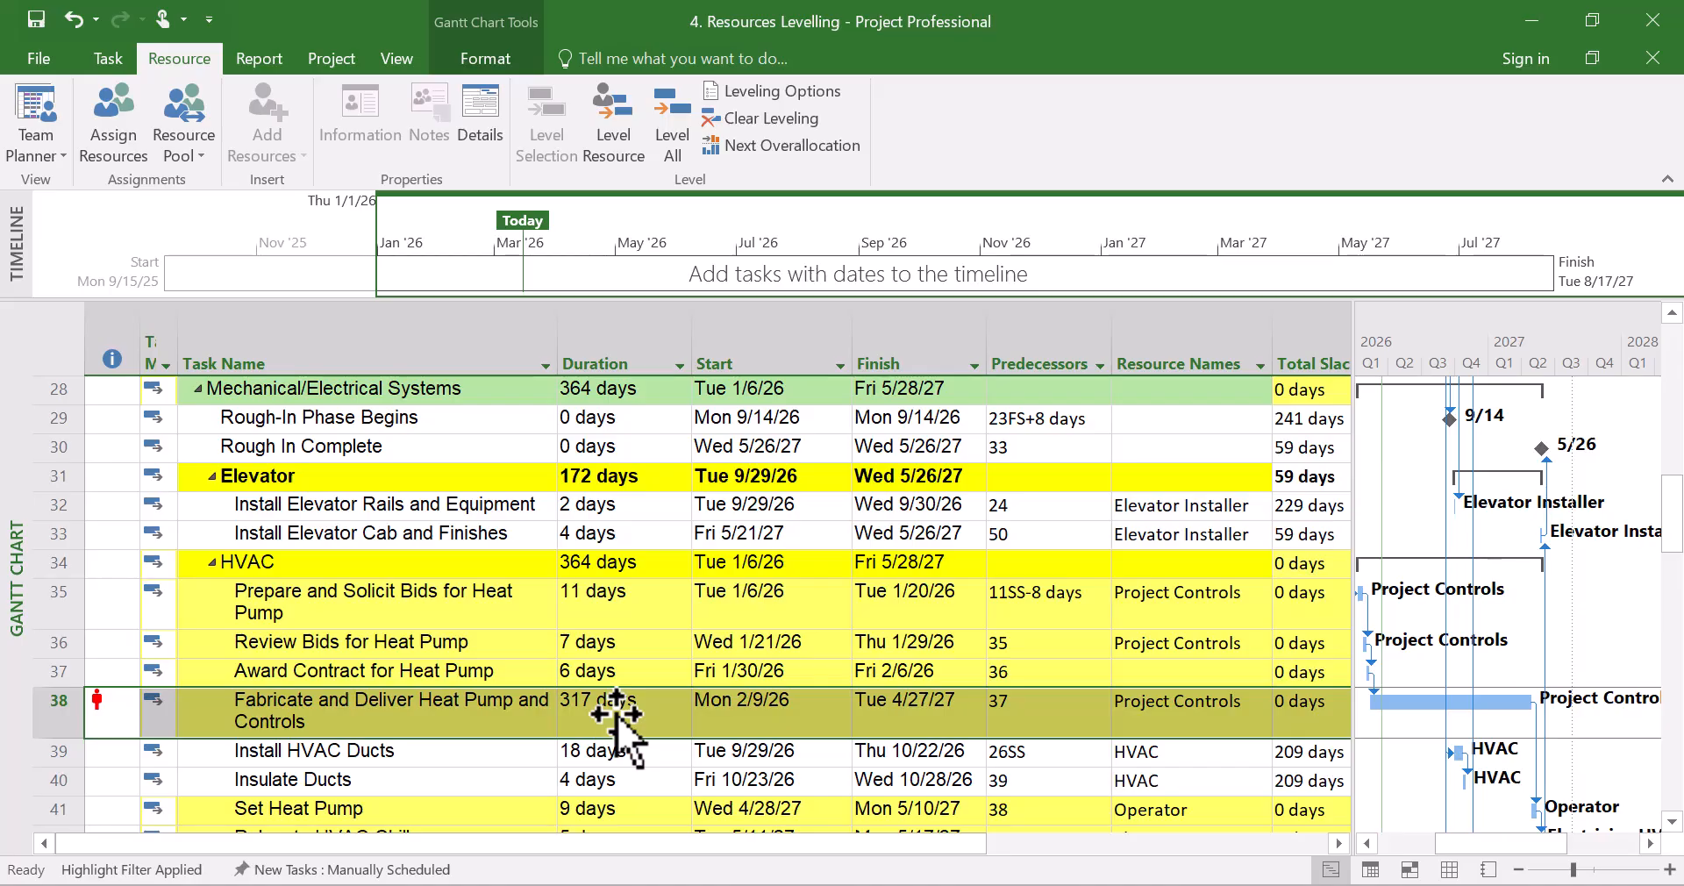
{"action": "scroll", "coordinate": [619, 725], "scroll_direction": "down", "scroll_amount": 7}
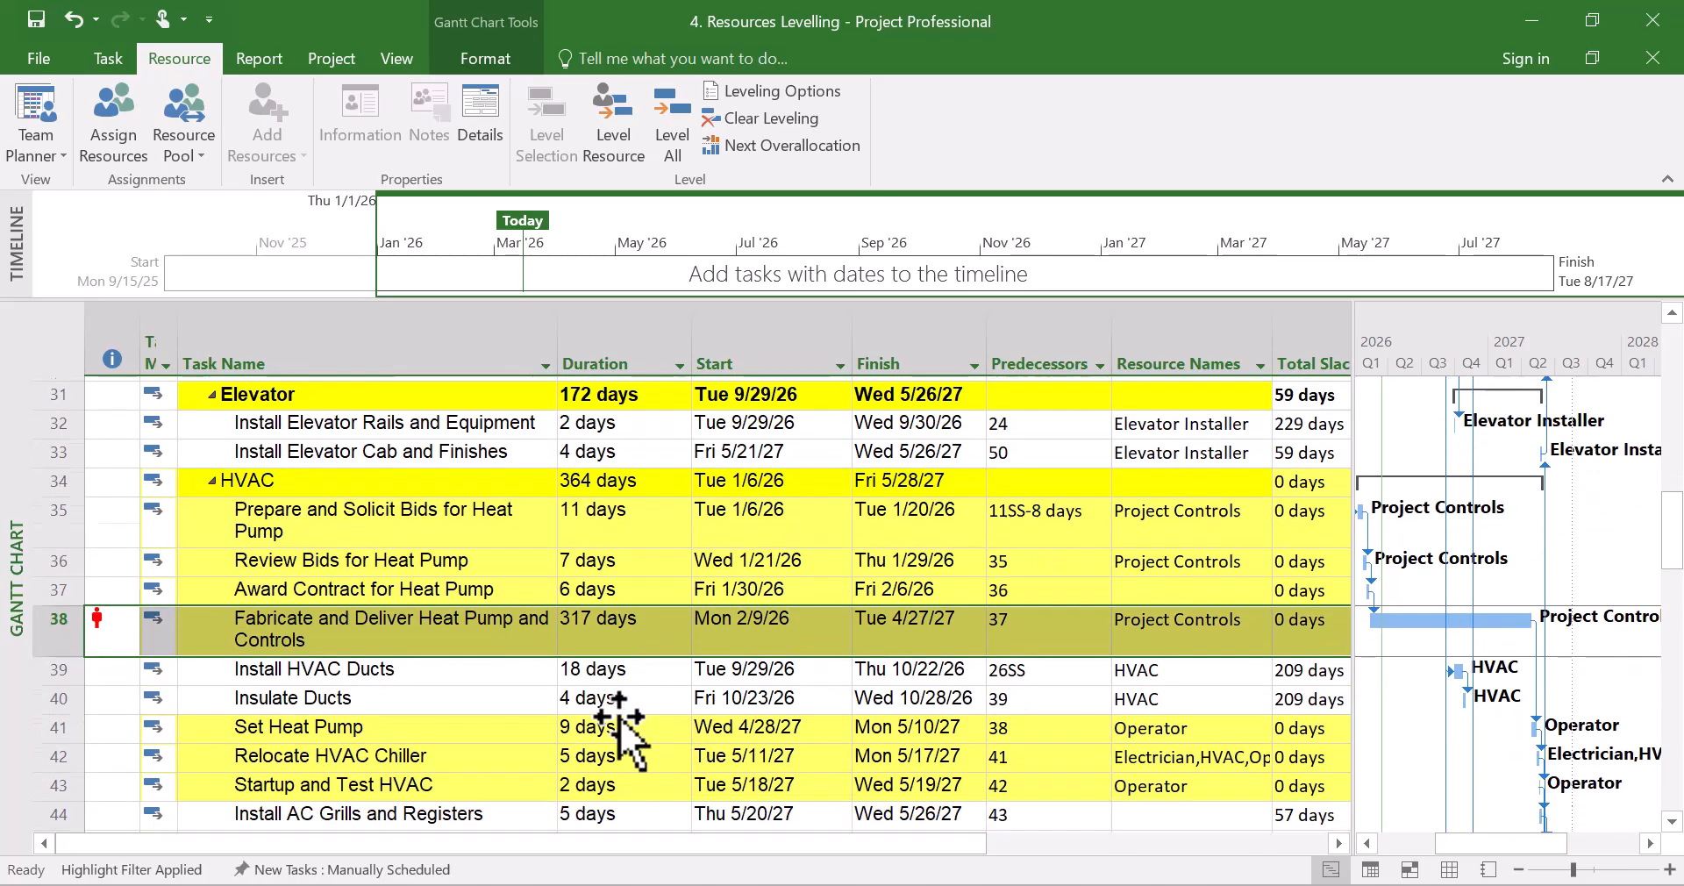
{"action": "scroll", "coordinate": [621, 724], "scroll_direction": "down", "scroll_amount": 3}
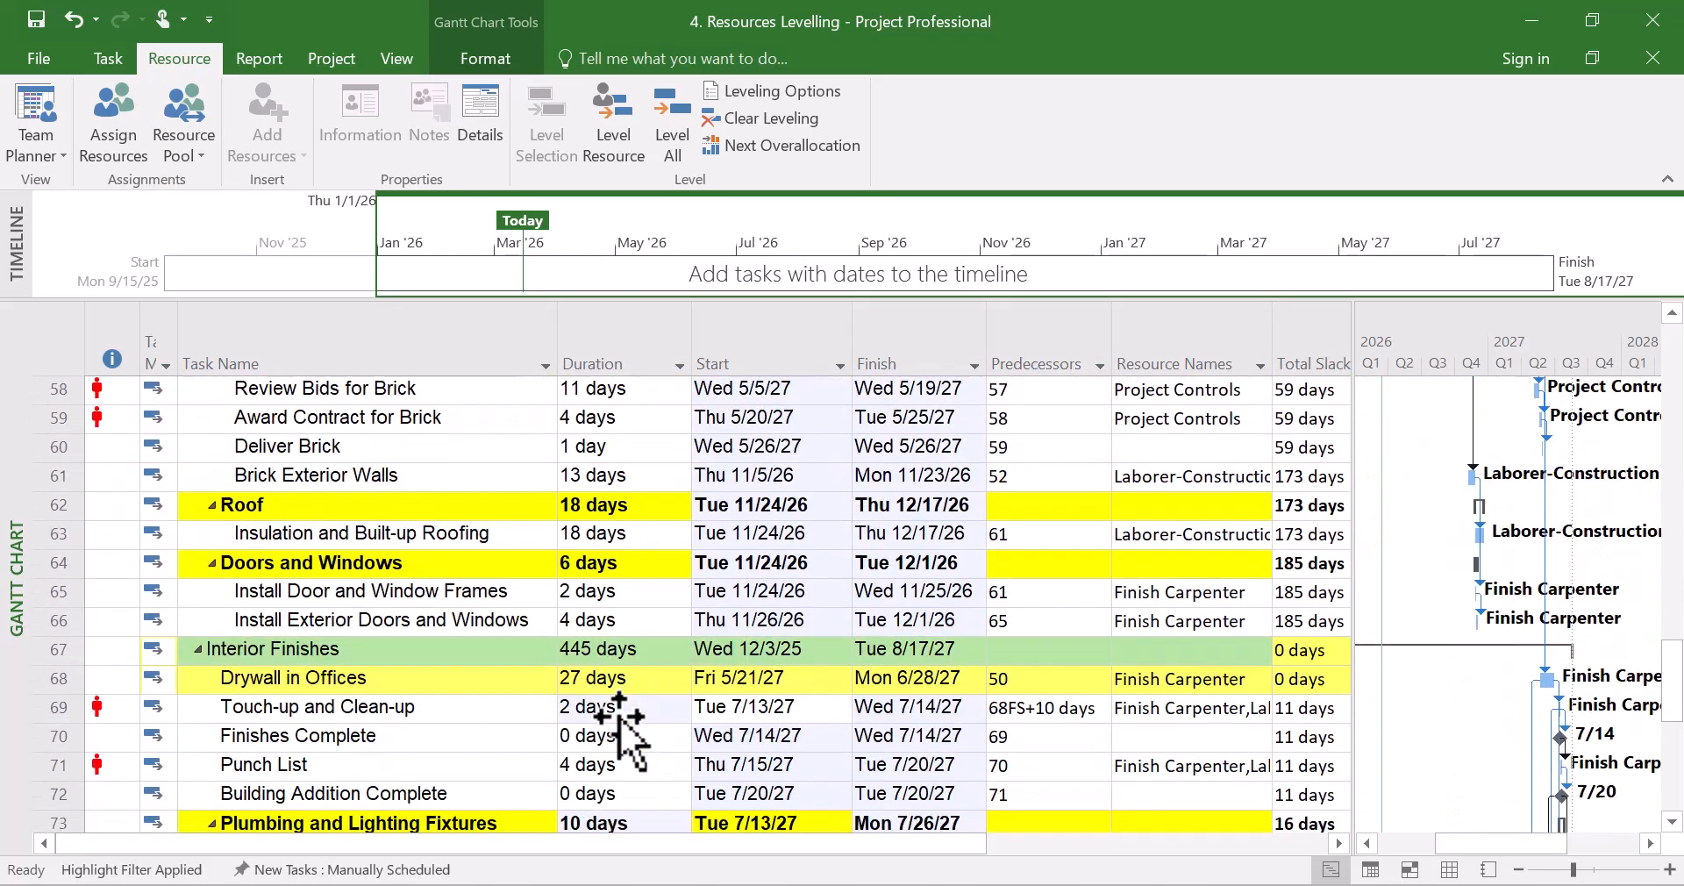
{"action": "scroll", "coordinate": [621, 724], "scroll_direction": "down", "scroll_amount": 7}
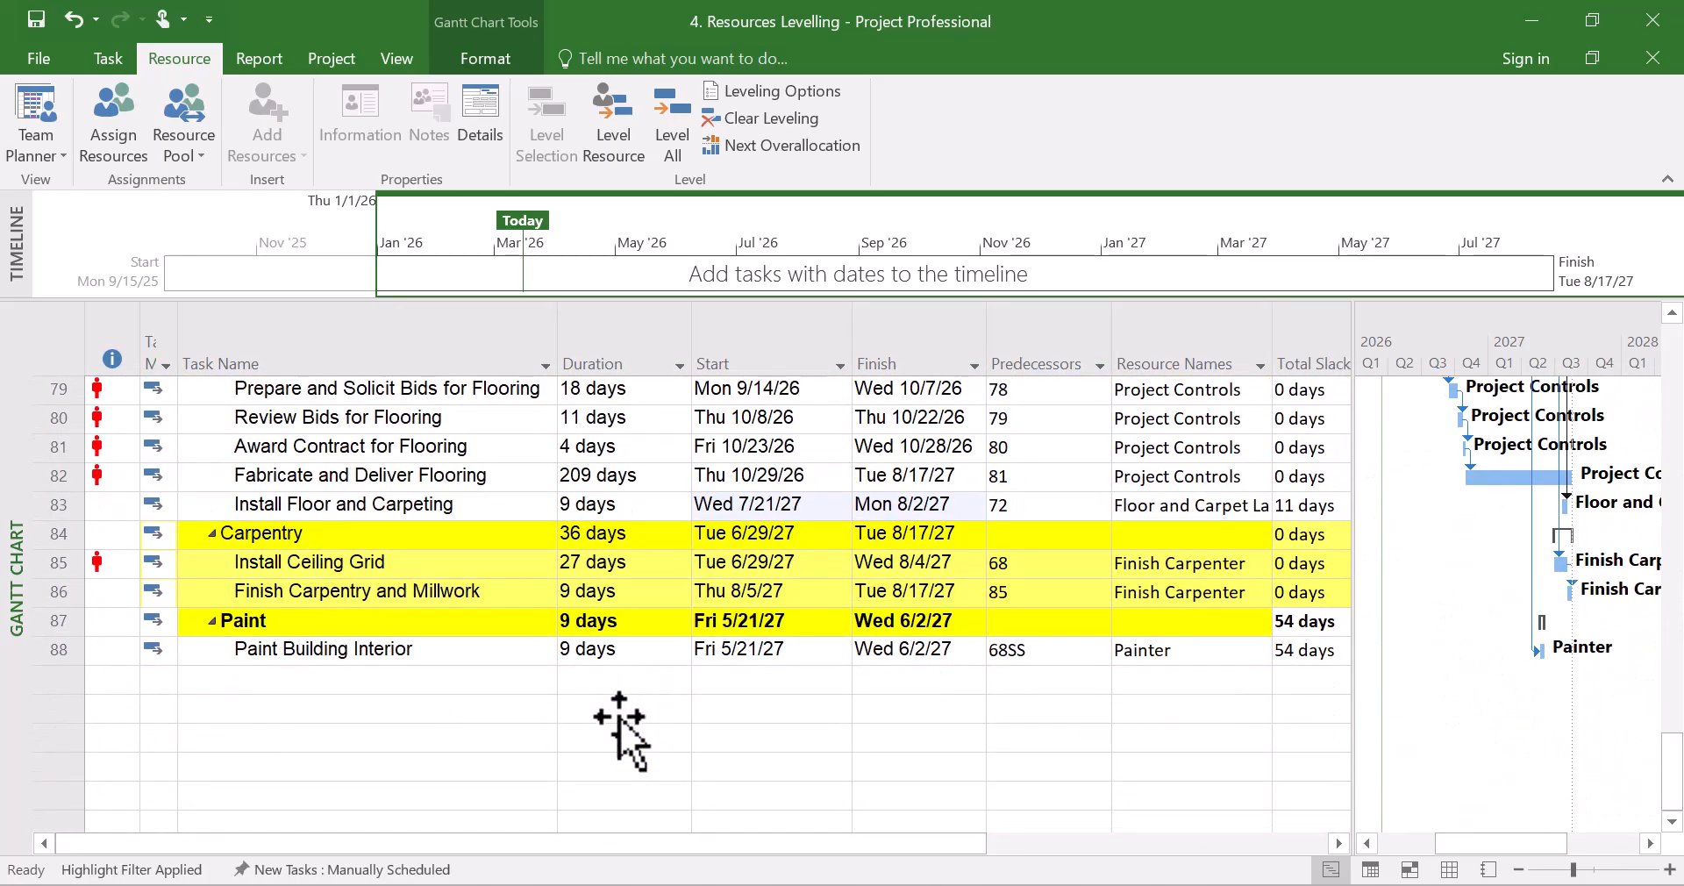
Compare the project finish date with the flagged Structure and HVAC tasks in the Gantt Chart.
{"action": "scroll", "coordinate": [621, 724], "scroll_direction": "up", "scroll_amount": 5}
{"action": "scroll", "coordinate": [621, 724], "scroll_direction": "up", "scroll_amount": 20}
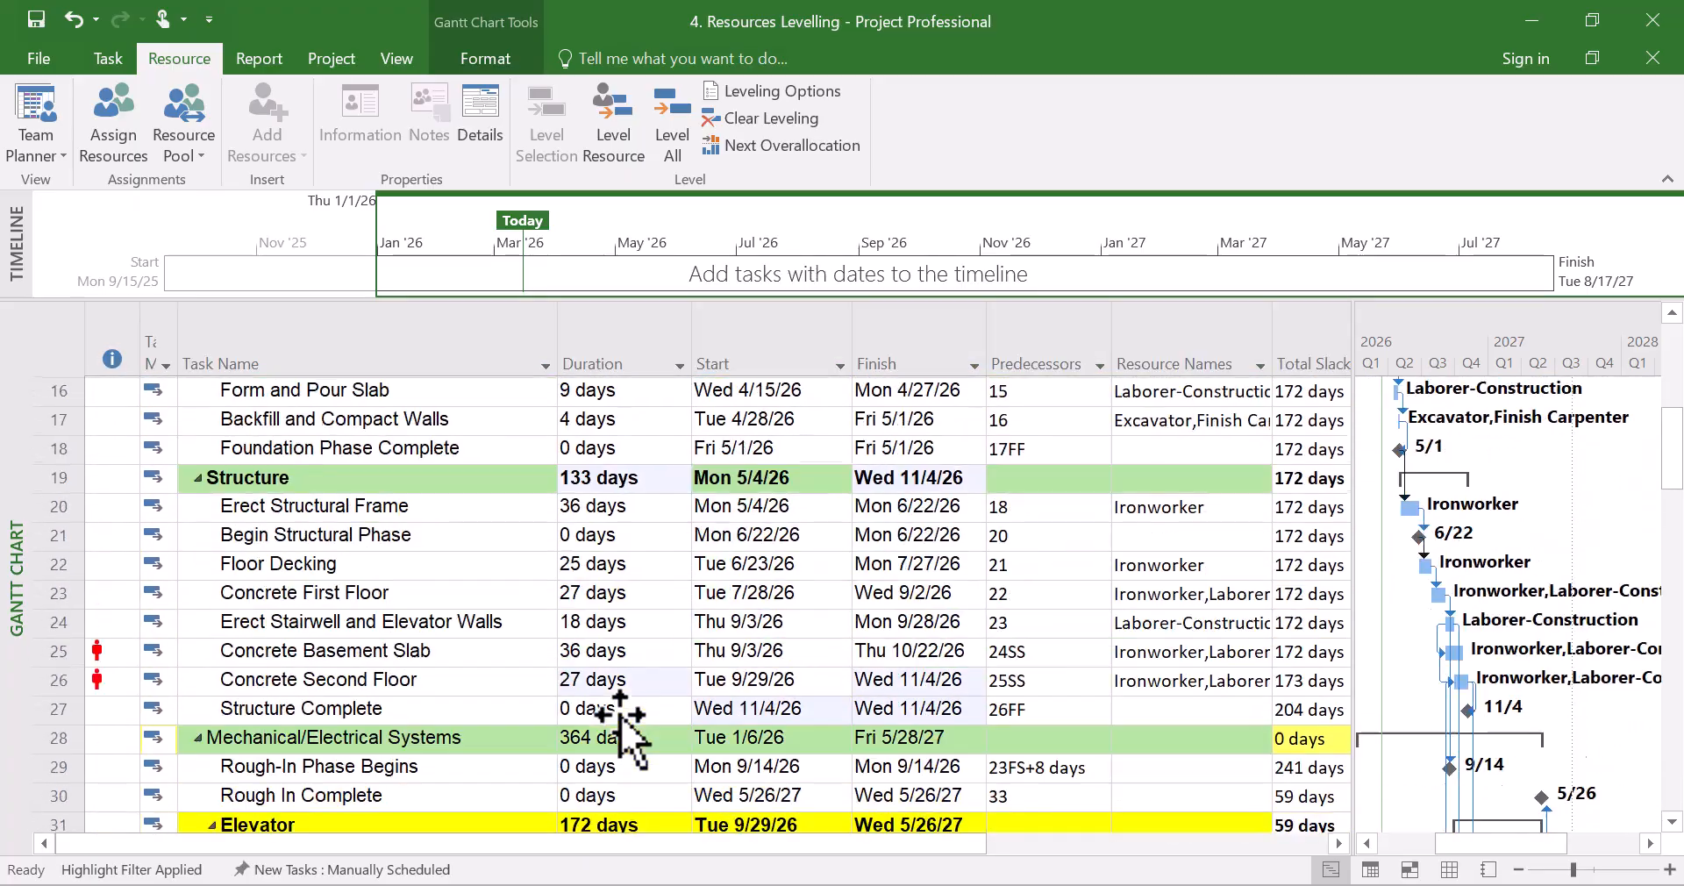
{"action": "scroll", "coordinate": [621, 724], "scroll_direction": "up", "scroll_amount": 1}
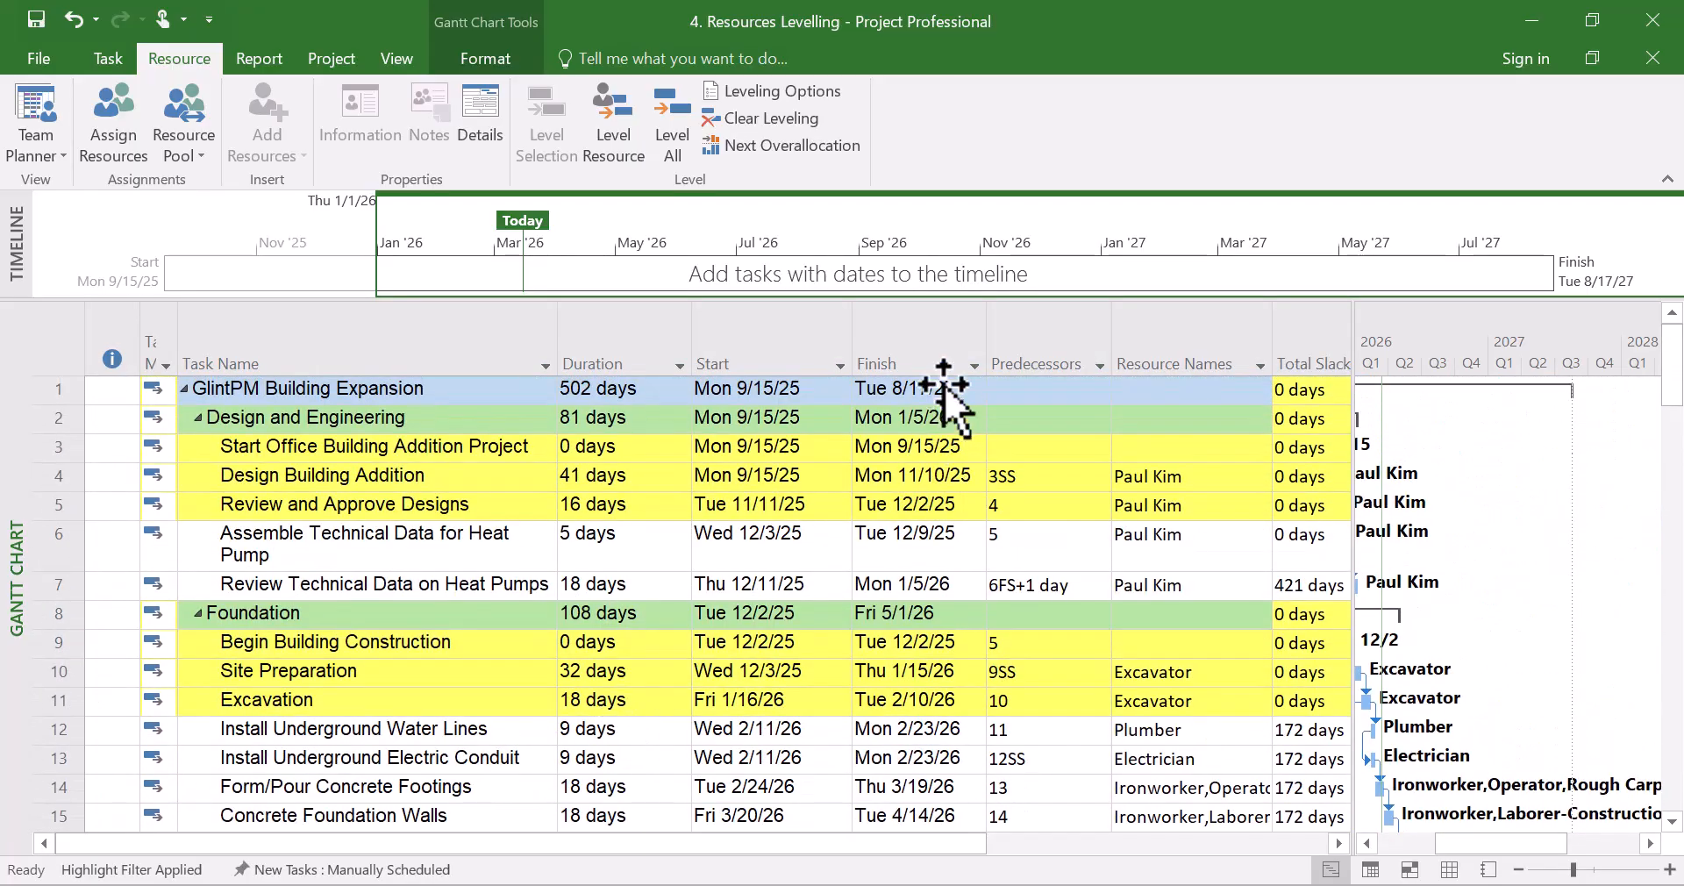
{"action": "scroll", "coordinate": [614, 658], "scroll_direction": "down", "scroll_amount": 5}
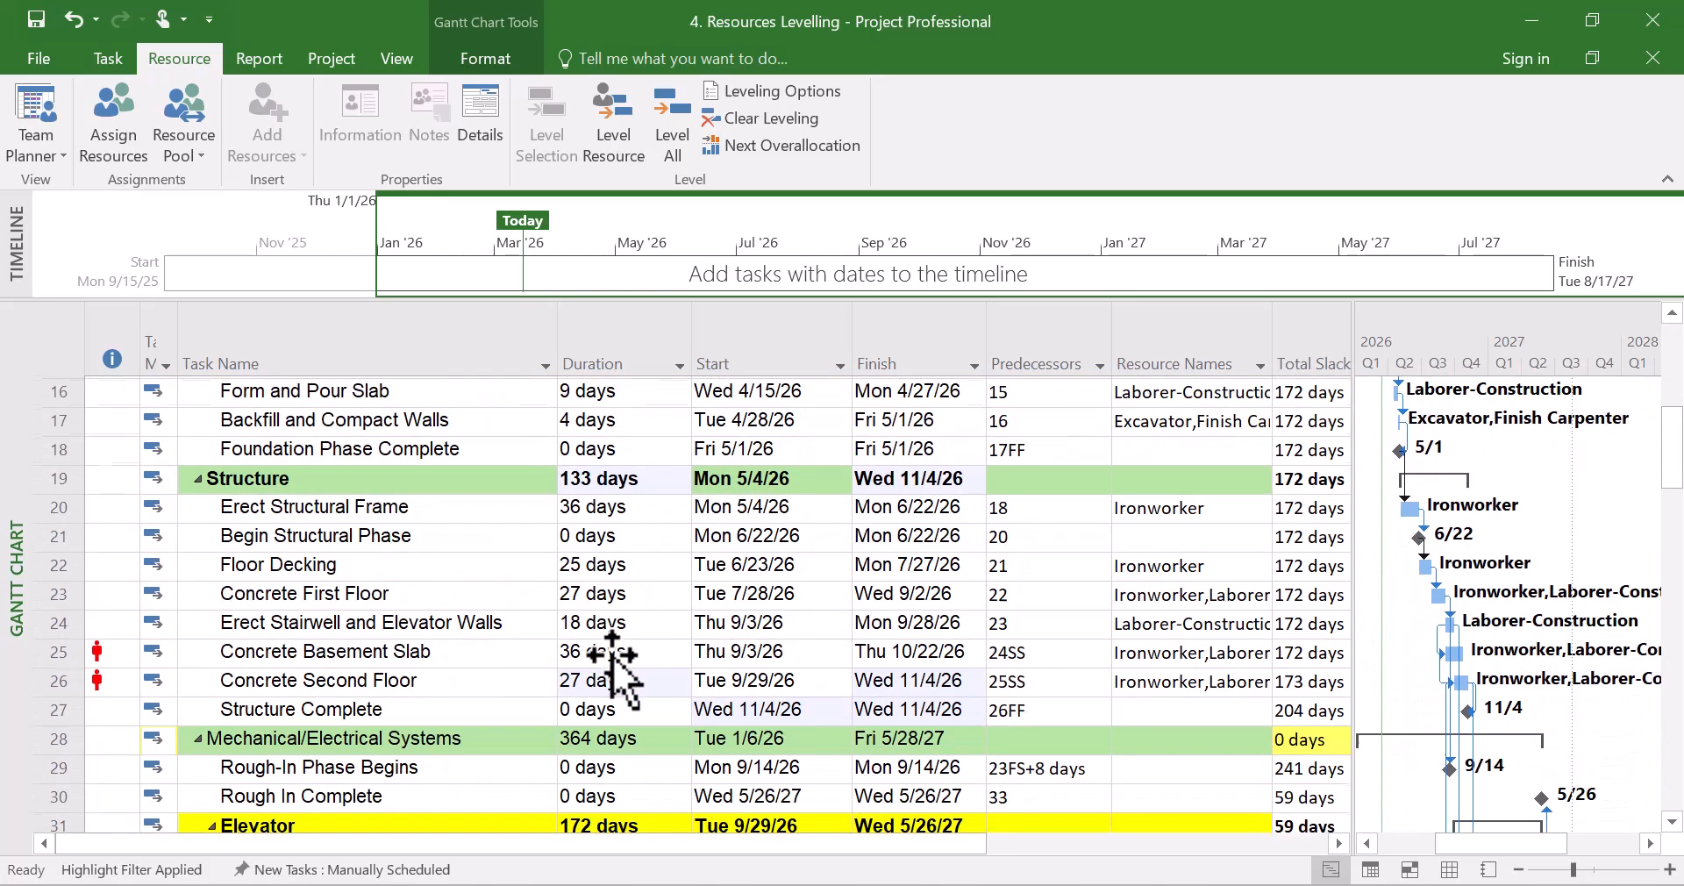
{"action": "scroll", "coordinate": [614, 666], "scroll_direction": "up", "scroll_amount": 5}
{"action": "scroll", "coordinate": [614, 667], "scroll_direction": "up", "scroll_amount": 1}
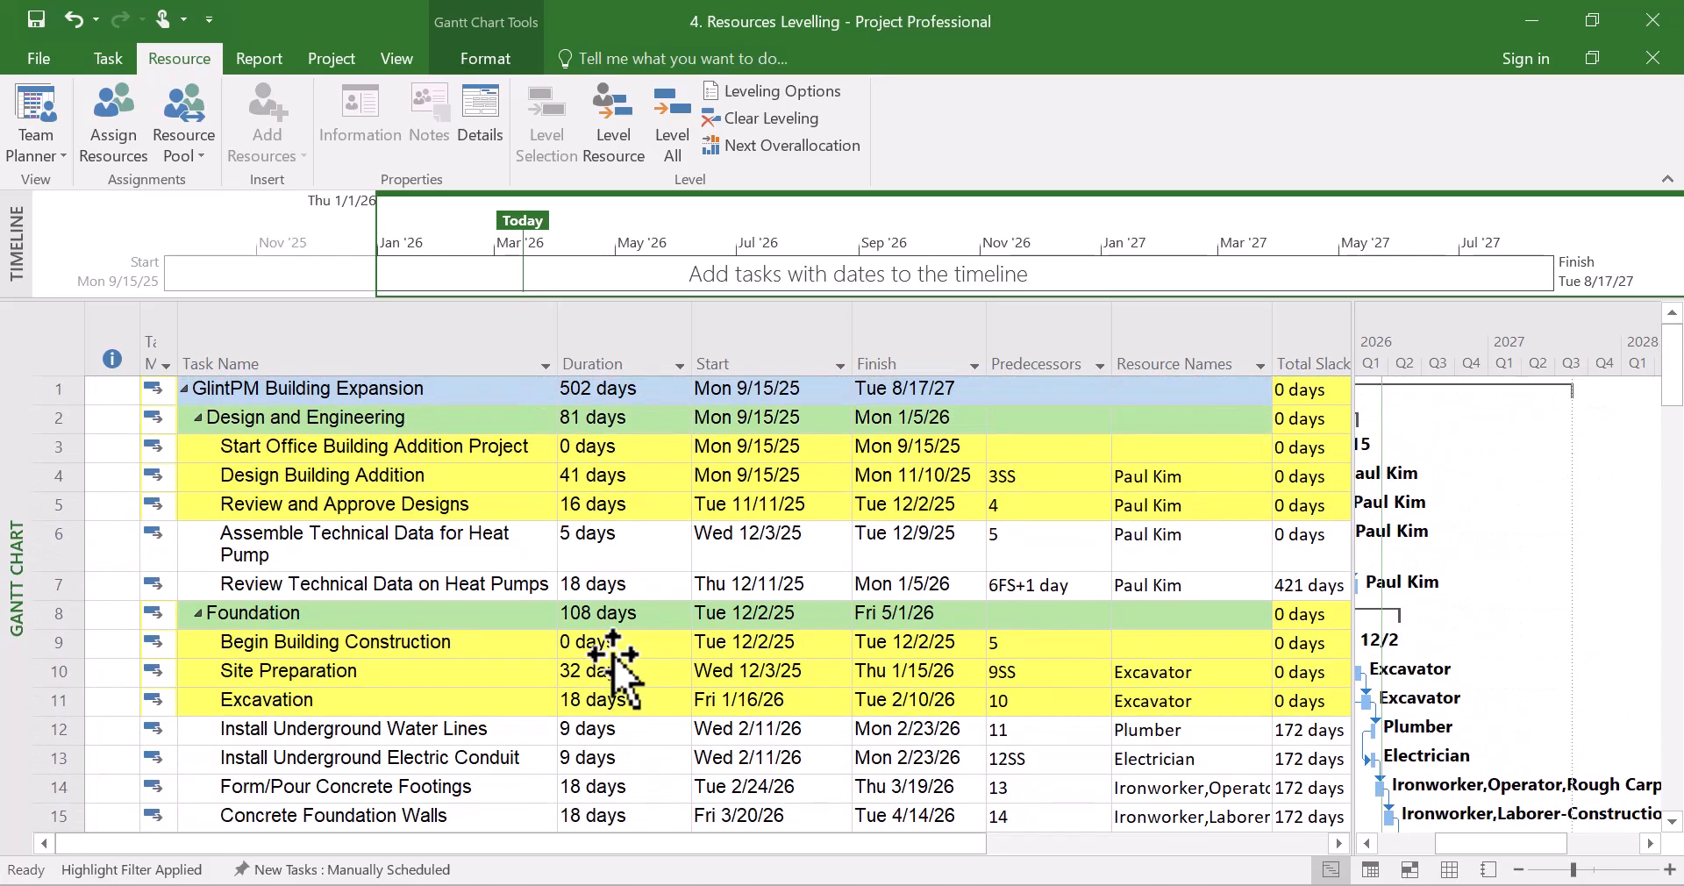
{"action": "scroll", "coordinate": [614, 671], "scroll_direction": "down", "scroll_amount": 9}
{"action": "left_click", "coordinate": [617, 671]}
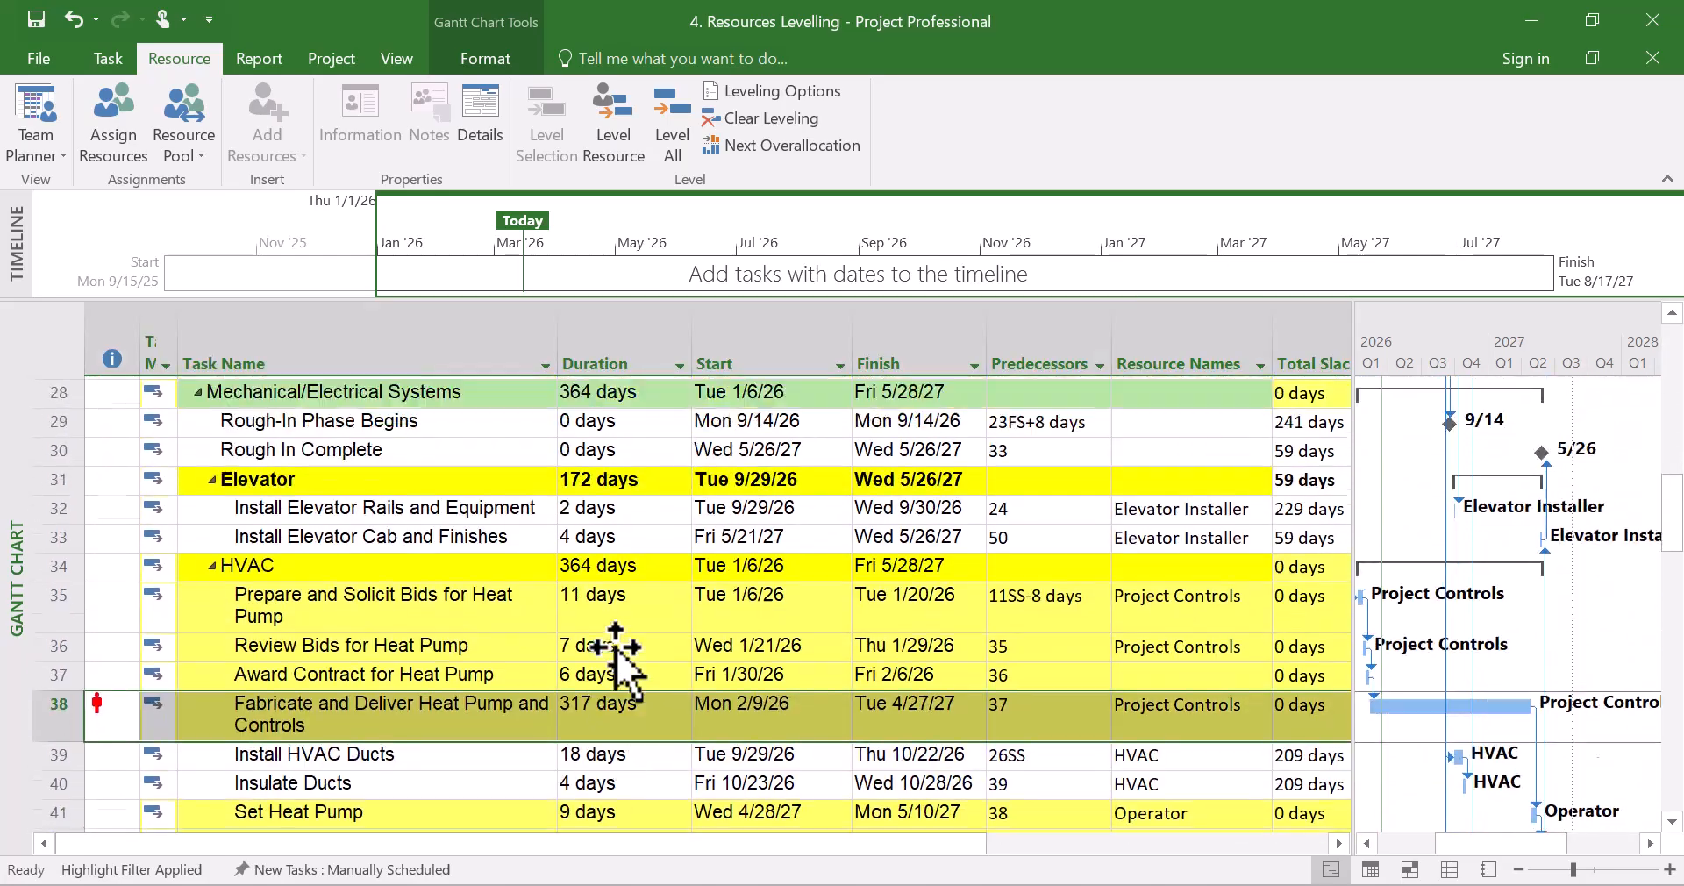
{"action": "scroll", "coordinate": [617, 671], "scroll_direction": "up", "scroll_amount": 10}
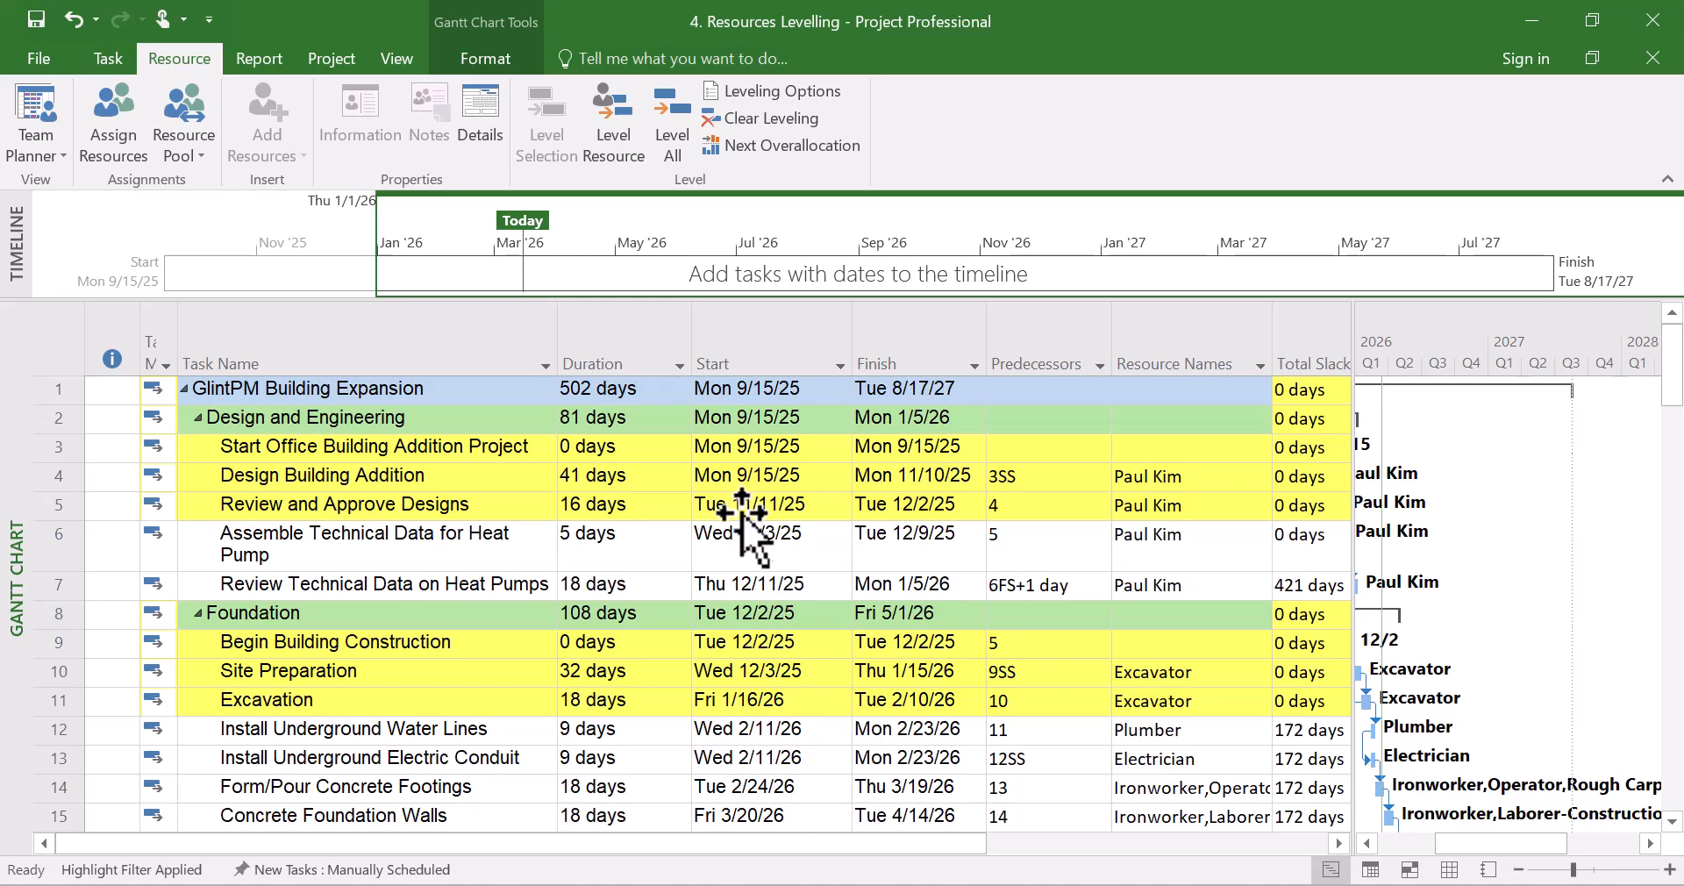
Turn off leveling only within available slack in the leveling options and level the entire project.
{"action": "left_click", "coordinate": [752, 91]}
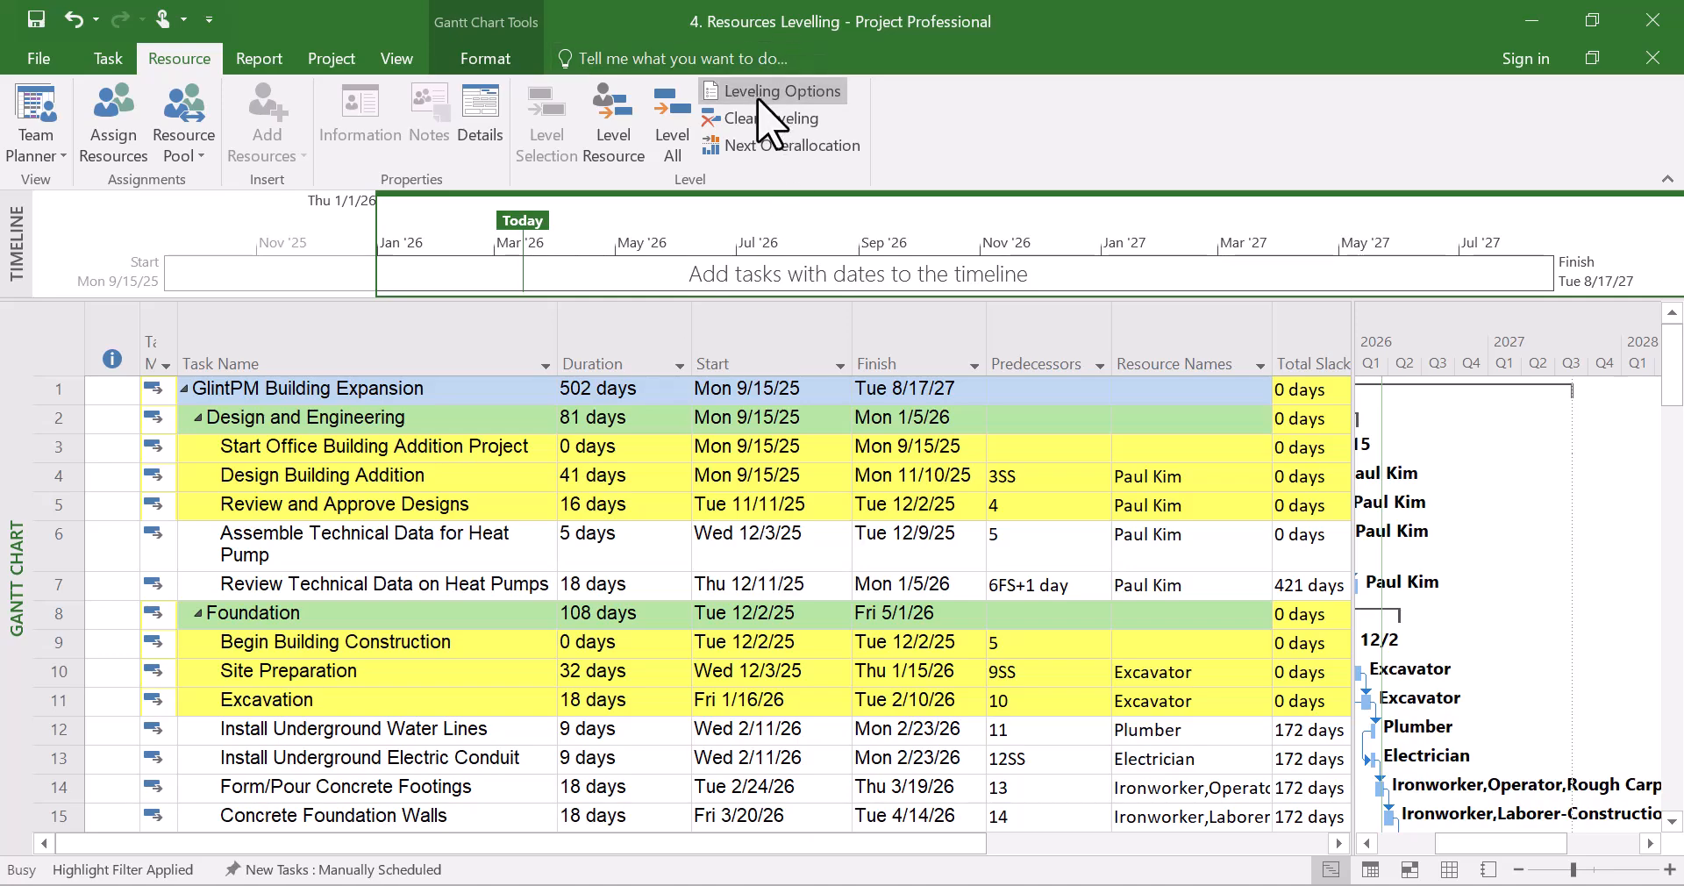
{"action": "left_click", "coordinate": [582, 510]}
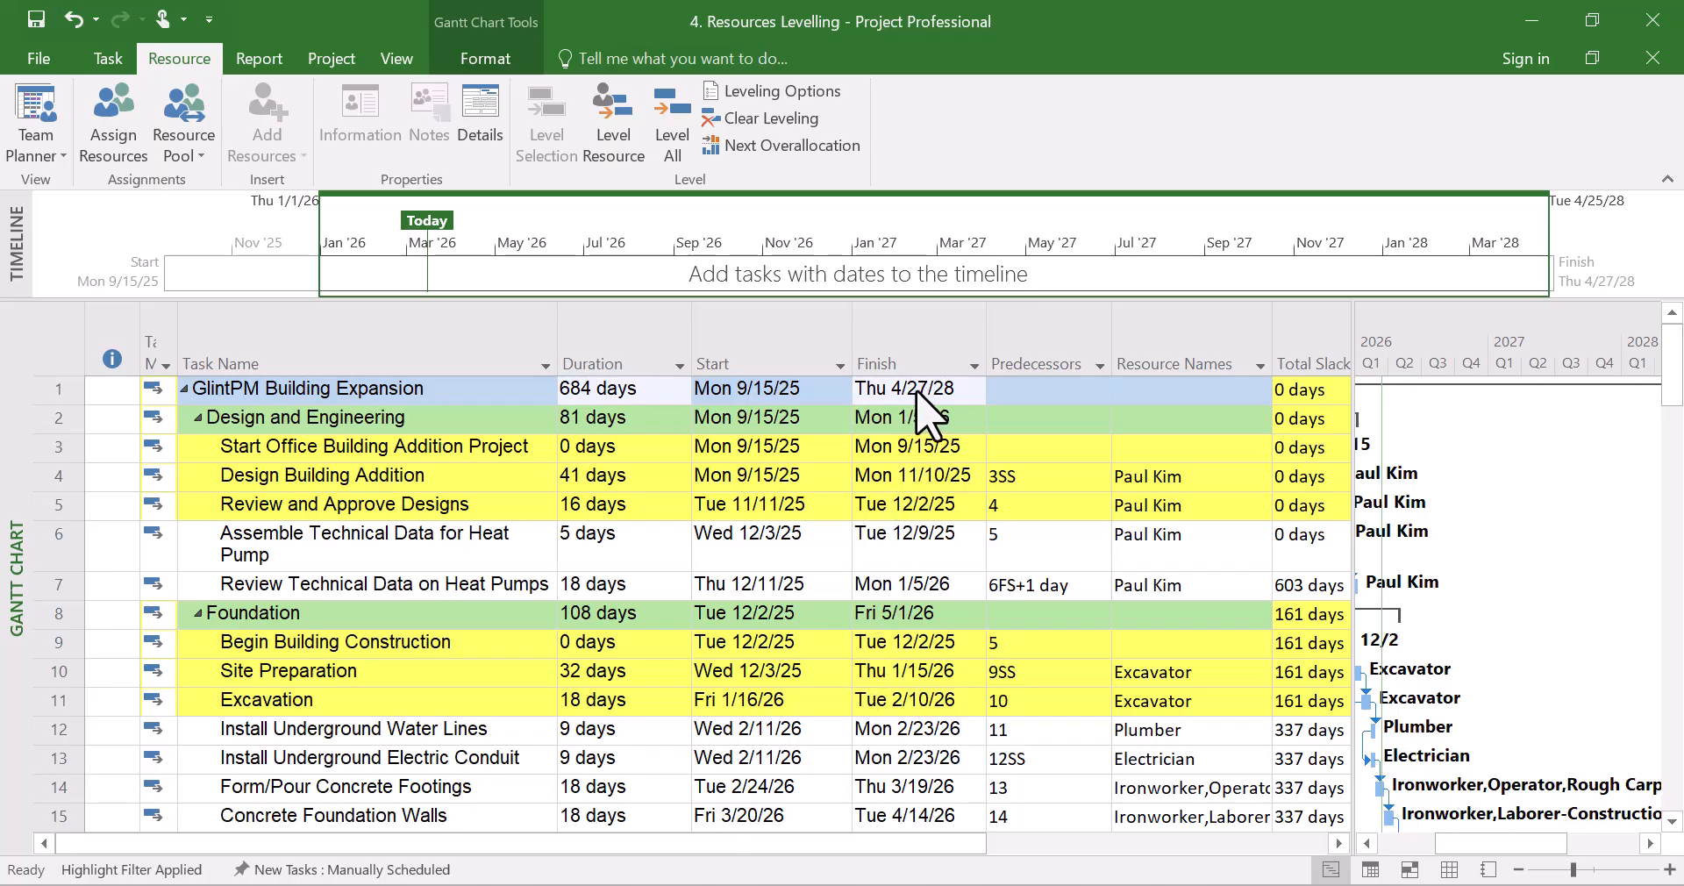
Examine the whole Gantt Chart for overallocation flags and shifted task dates after leveling without the slack limit.
{"action": "scroll", "coordinate": [658, 693], "scroll_direction": "down", "scroll_amount": 2}
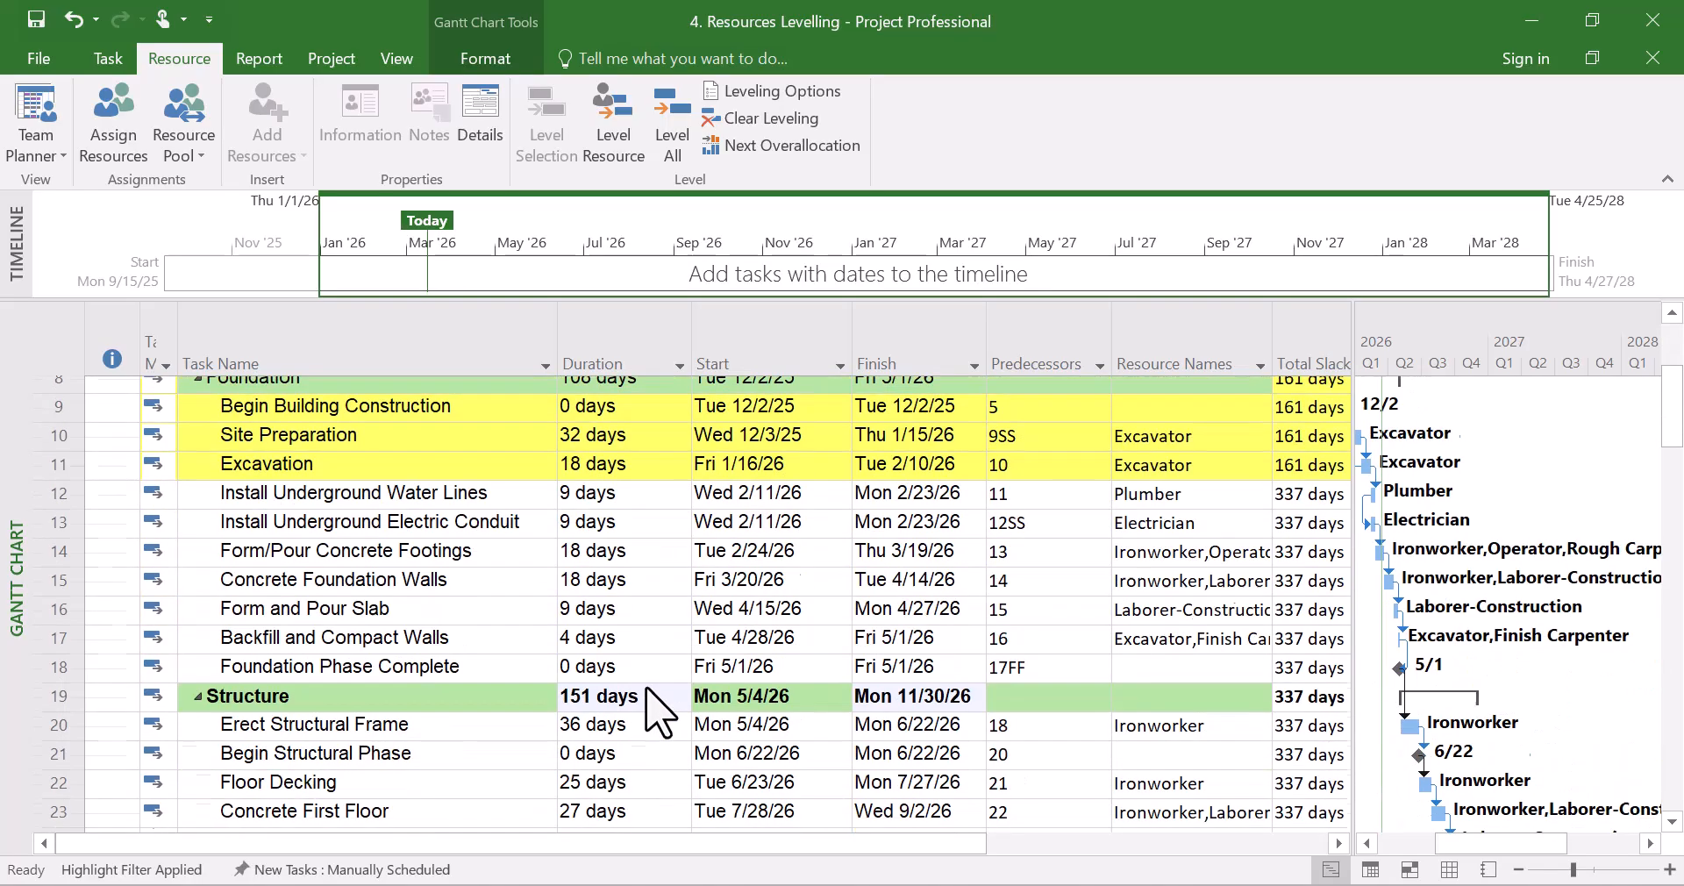
{"action": "scroll", "coordinate": [646, 670], "scroll_direction": "down", "scroll_amount": 17}
{"action": "scroll", "coordinate": [658, 717], "scroll_direction": "down", "scroll_amount": 5}
{"action": "scroll", "coordinate": [662, 713], "scroll_direction": "up", "scroll_amount": 8}
{"action": "scroll", "coordinate": [671, 734], "scroll_direction": "up", "scroll_amount": 17}
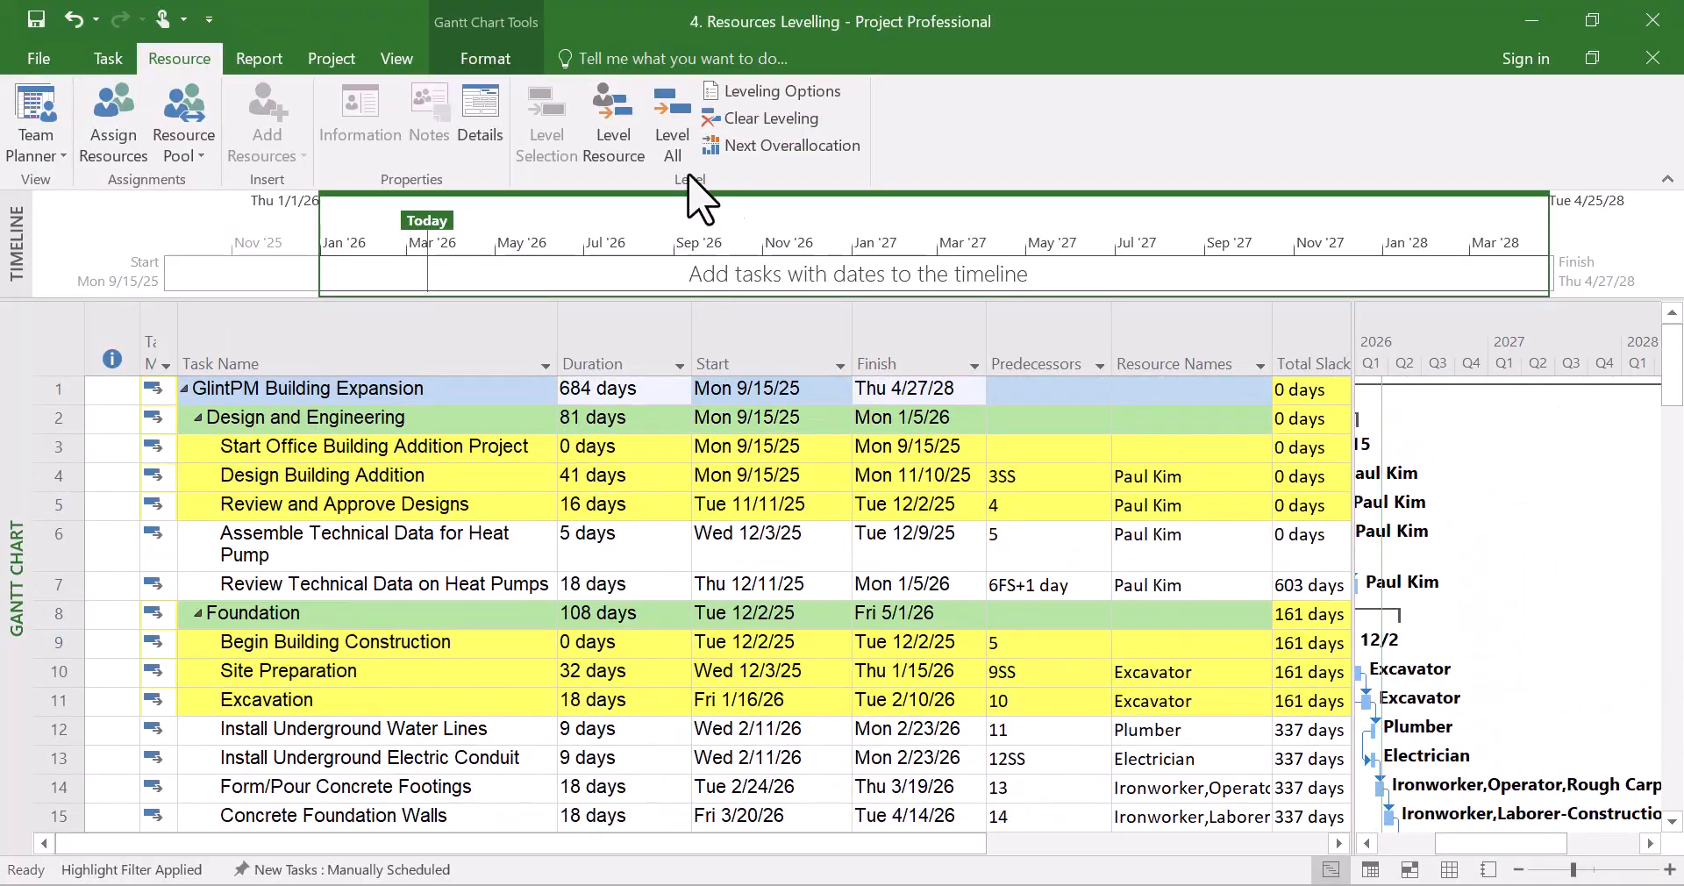
{"action": "left_click", "coordinate": [597, 585]}
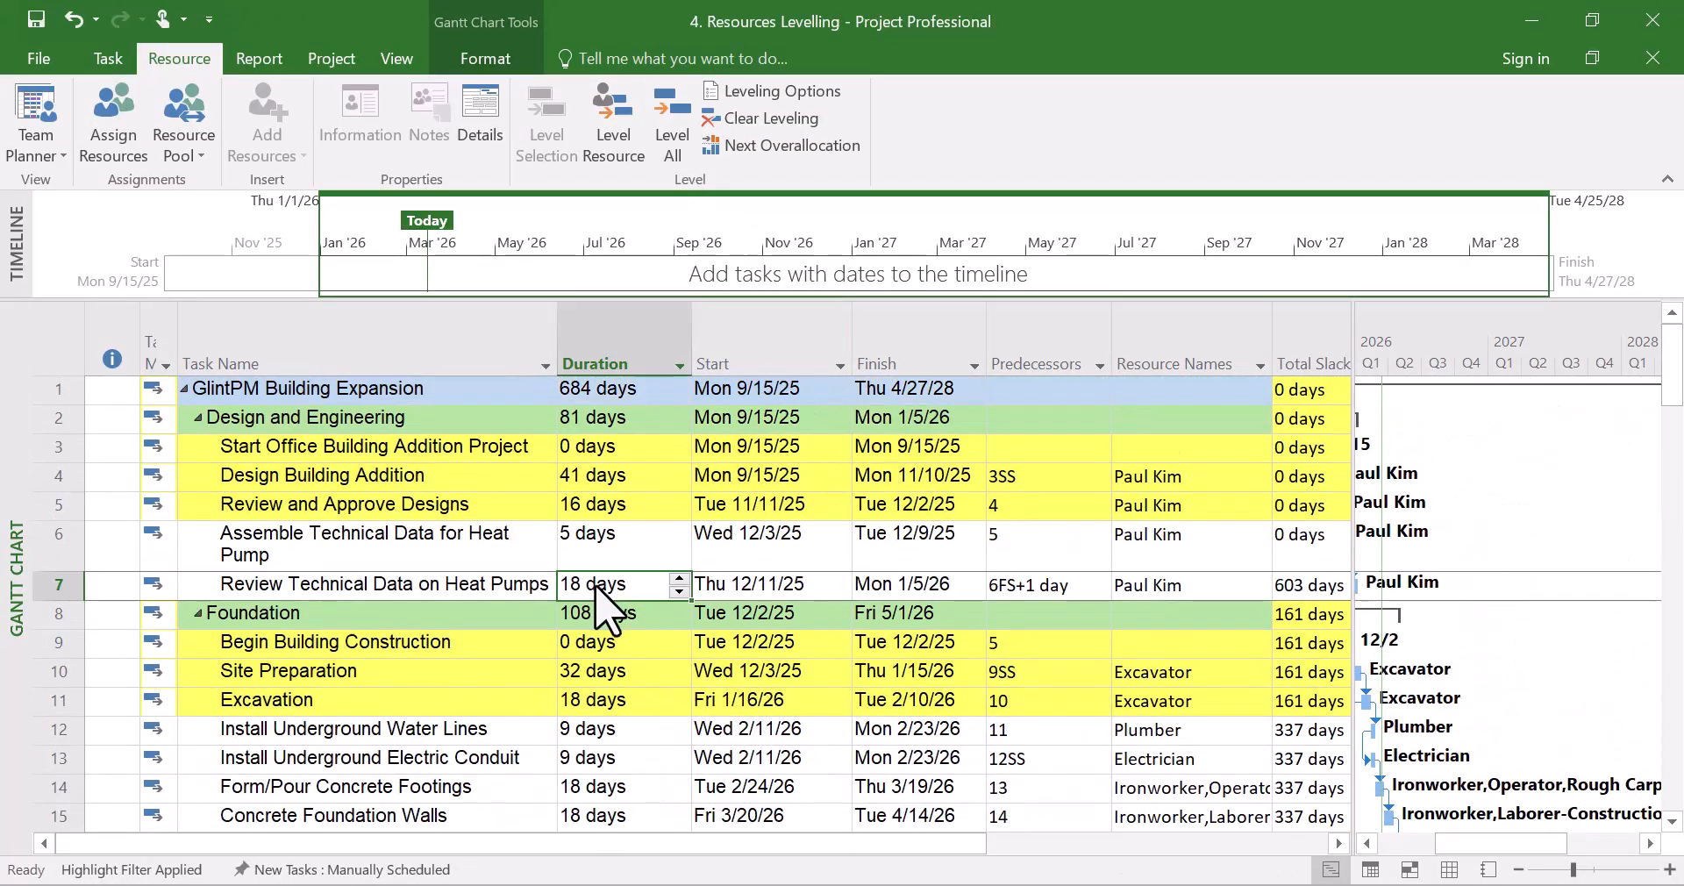
{"action": "scroll", "coordinate": [599, 605], "scroll_direction": "down", "scroll_amount": 20}
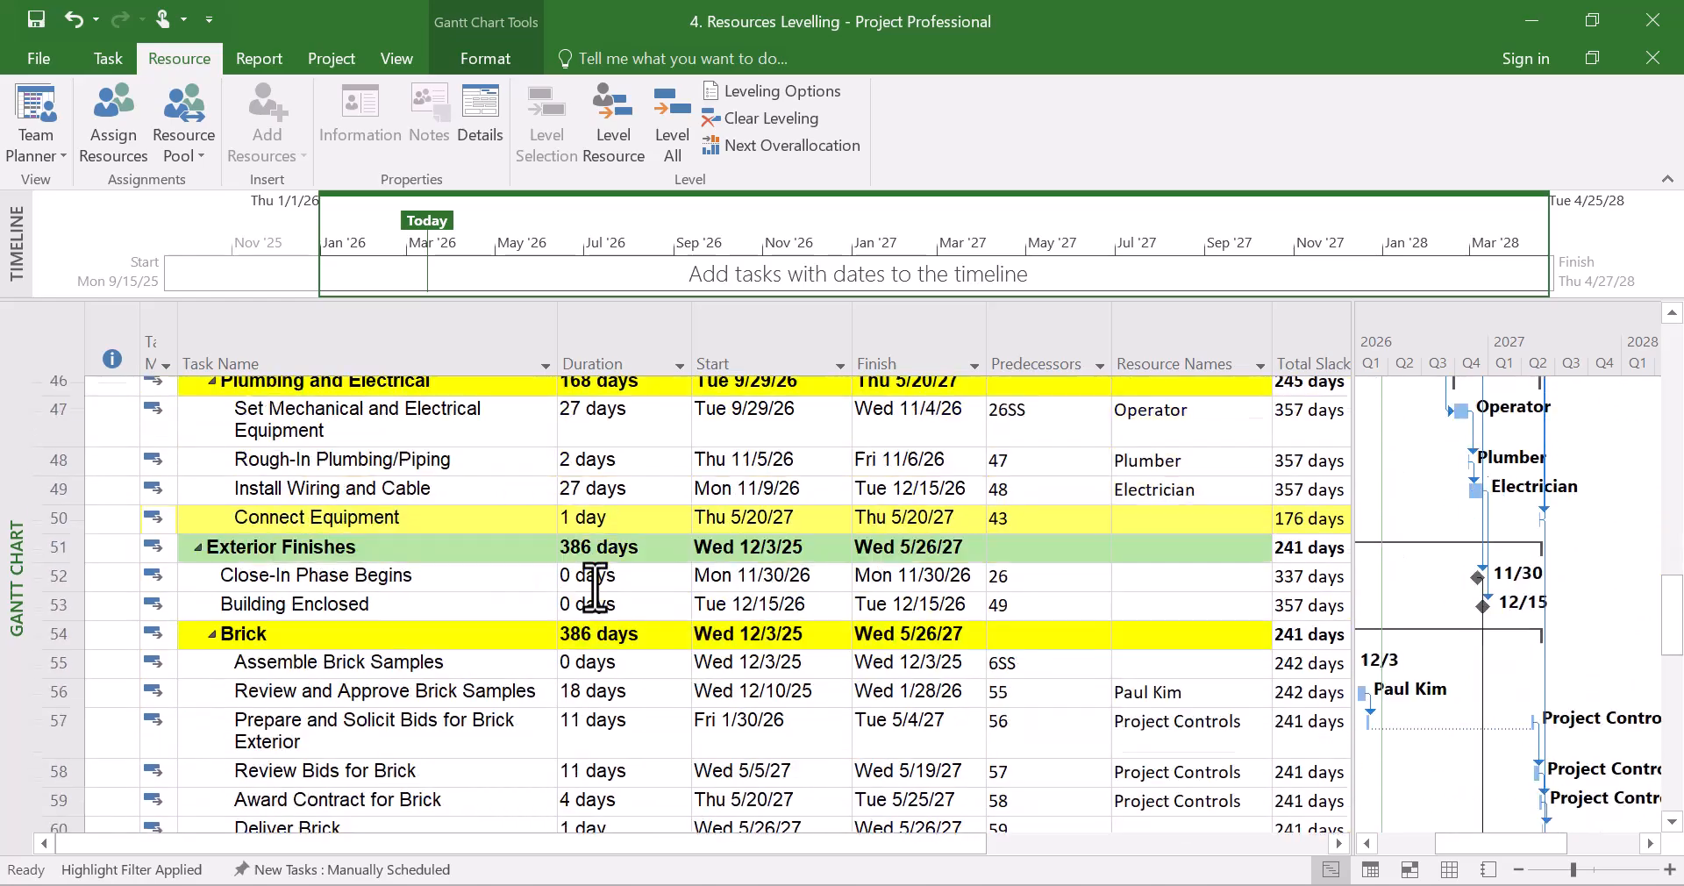
{"action": "scroll", "coordinate": [595, 586], "scroll_direction": "down", "scroll_amount": 7}
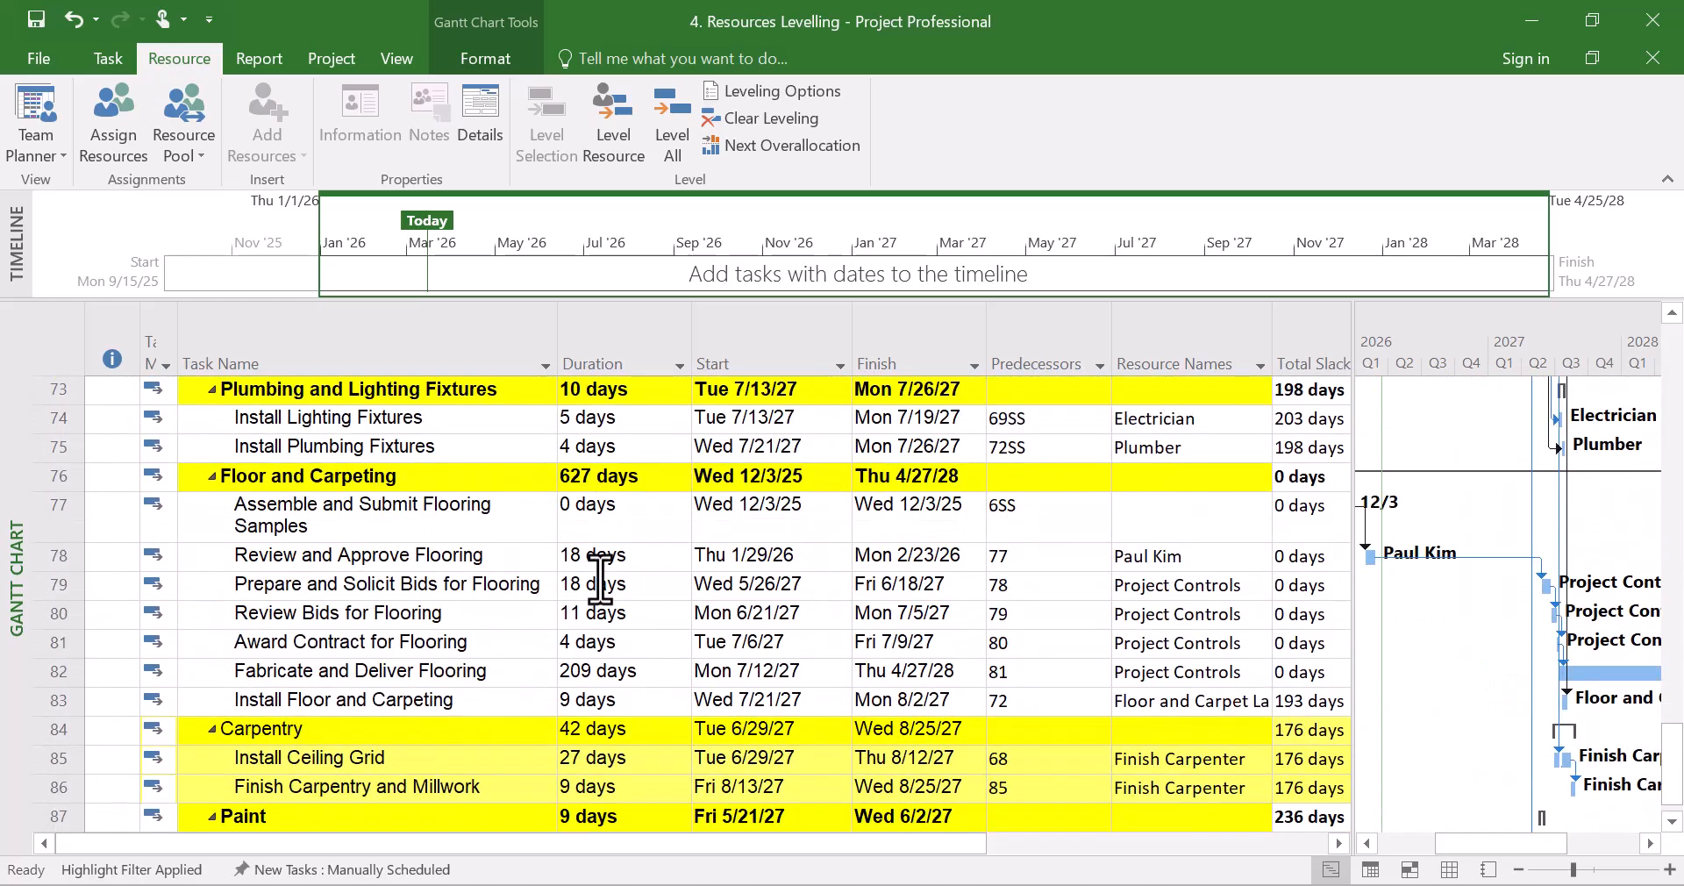
{"action": "scroll", "coordinate": [599, 579], "scroll_direction": "up", "scroll_amount": 14}
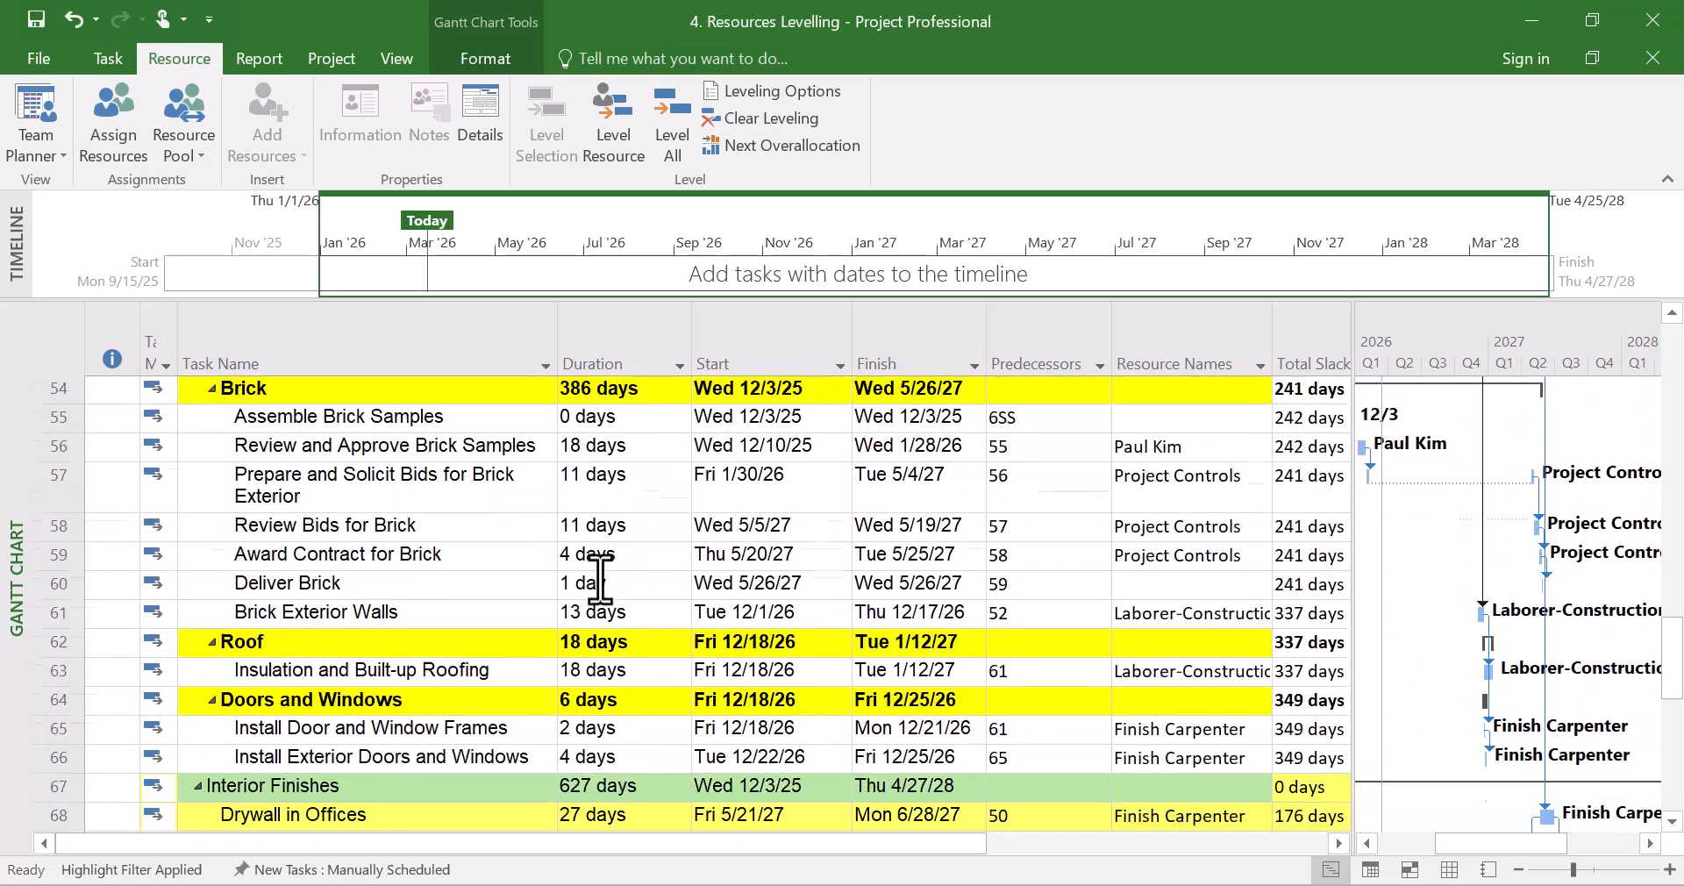
Review the levelled Design and Engineering and Foundation tasks, checking the rows from Assemble Technical Data for Heat Pump to Install Underground Water Lines.
{"action": "scroll", "coordinate": [600, 578], "scroll_direction": "up", "scroll_amount": 13}
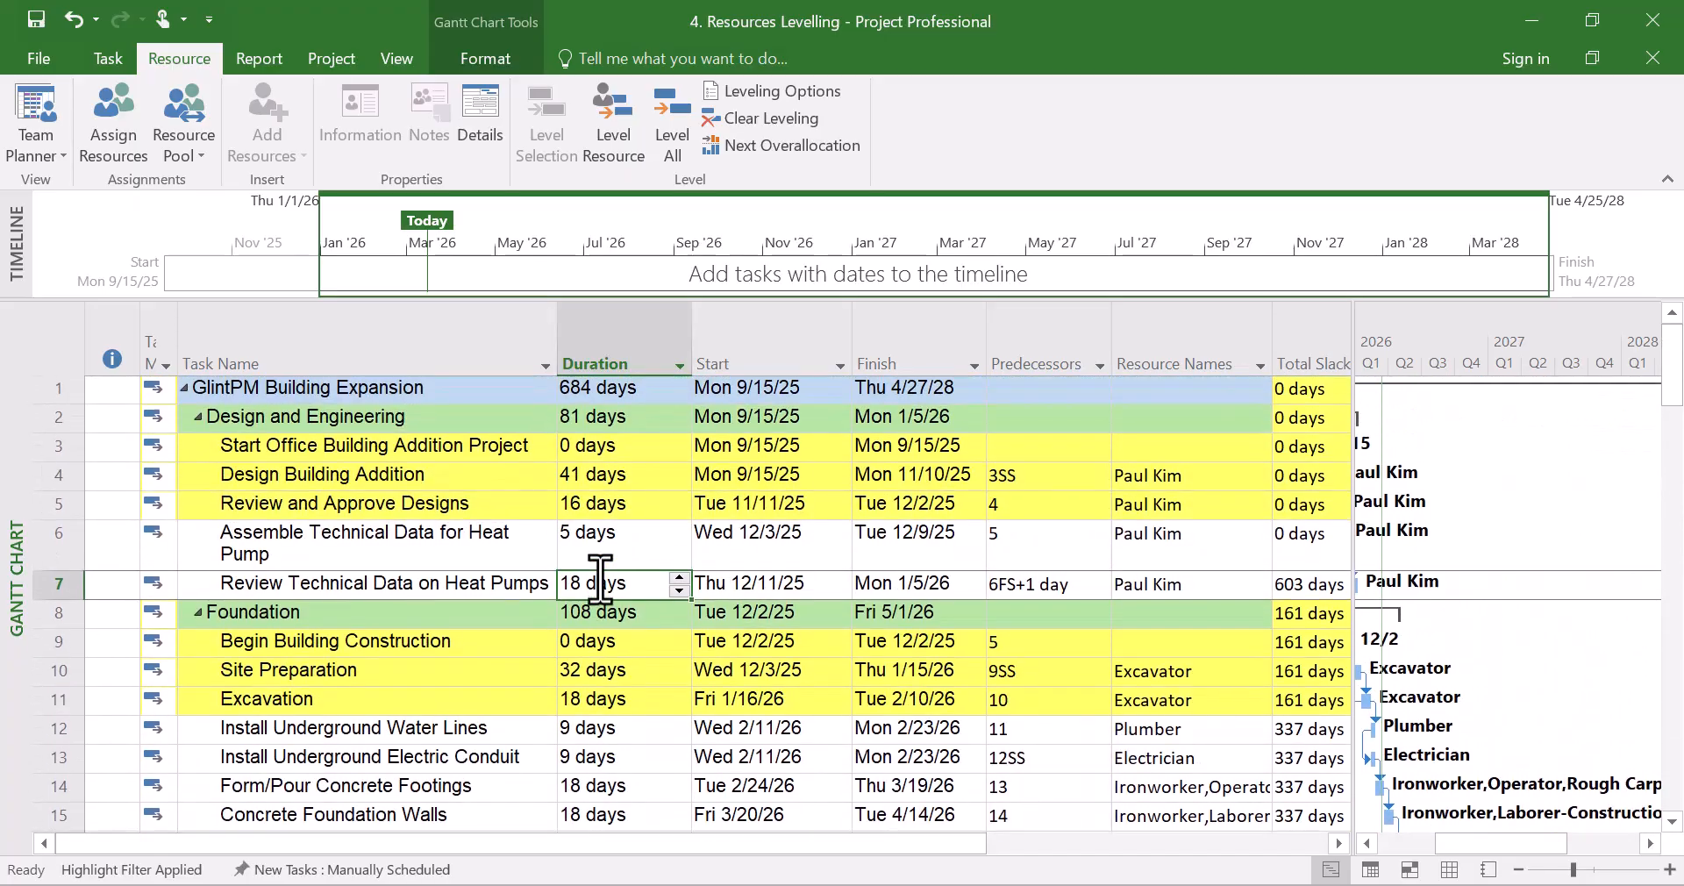
{"action": "left_click", "coordinate": [600, 583]}
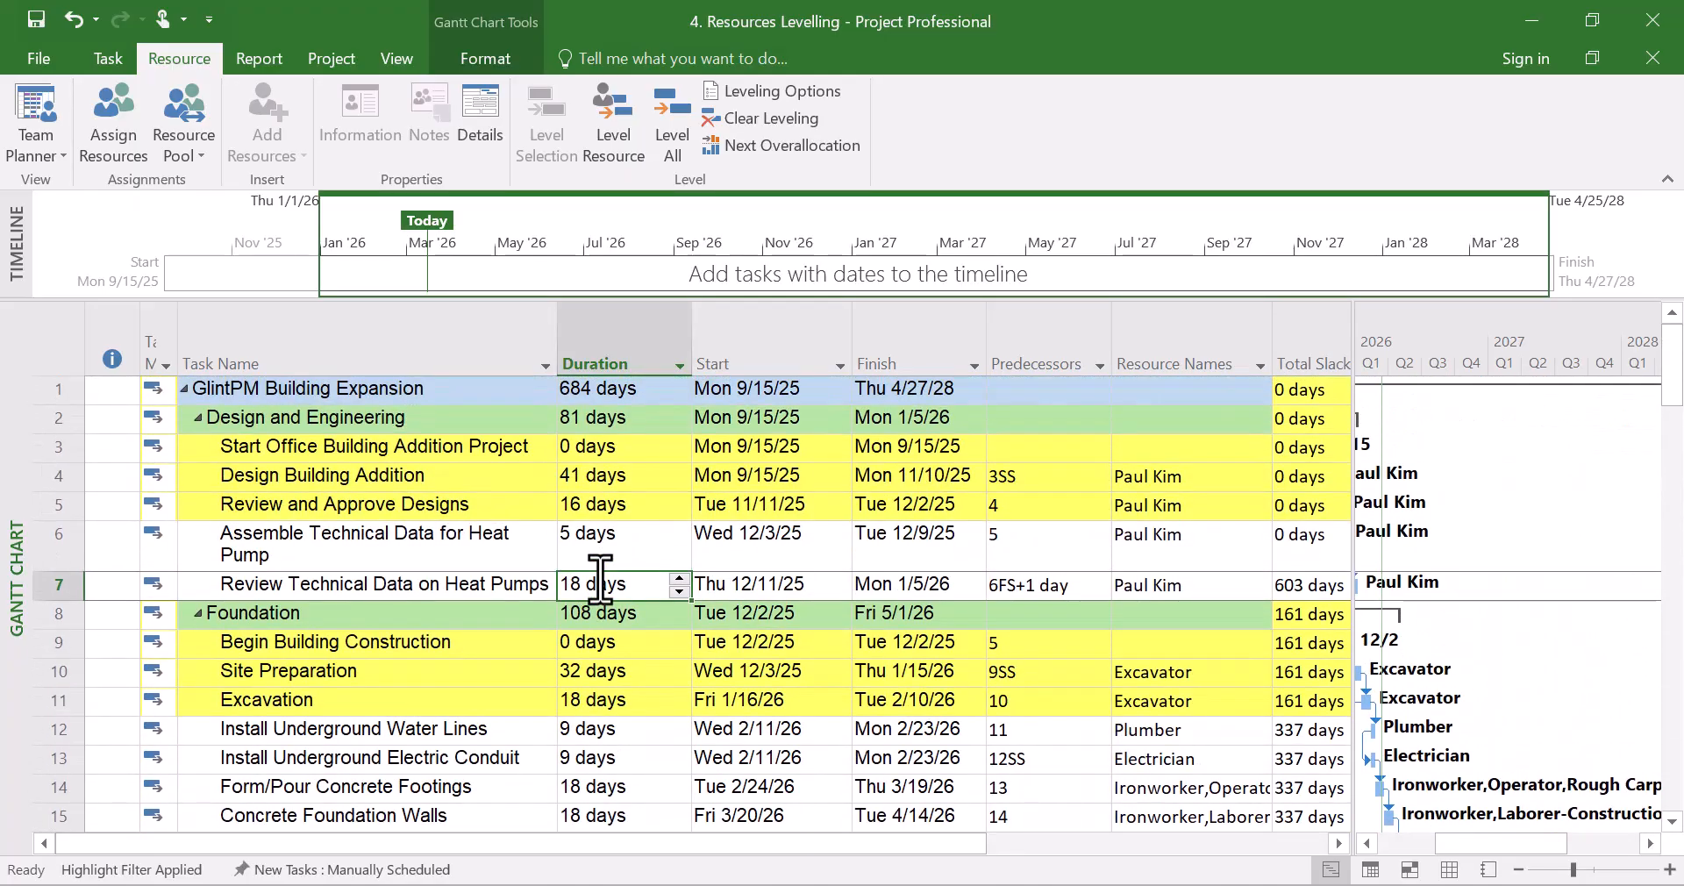
{"action": "left_click", "coordinate": [565, 551]}
{"action": "left_click", "coordinate": [507, 561]}
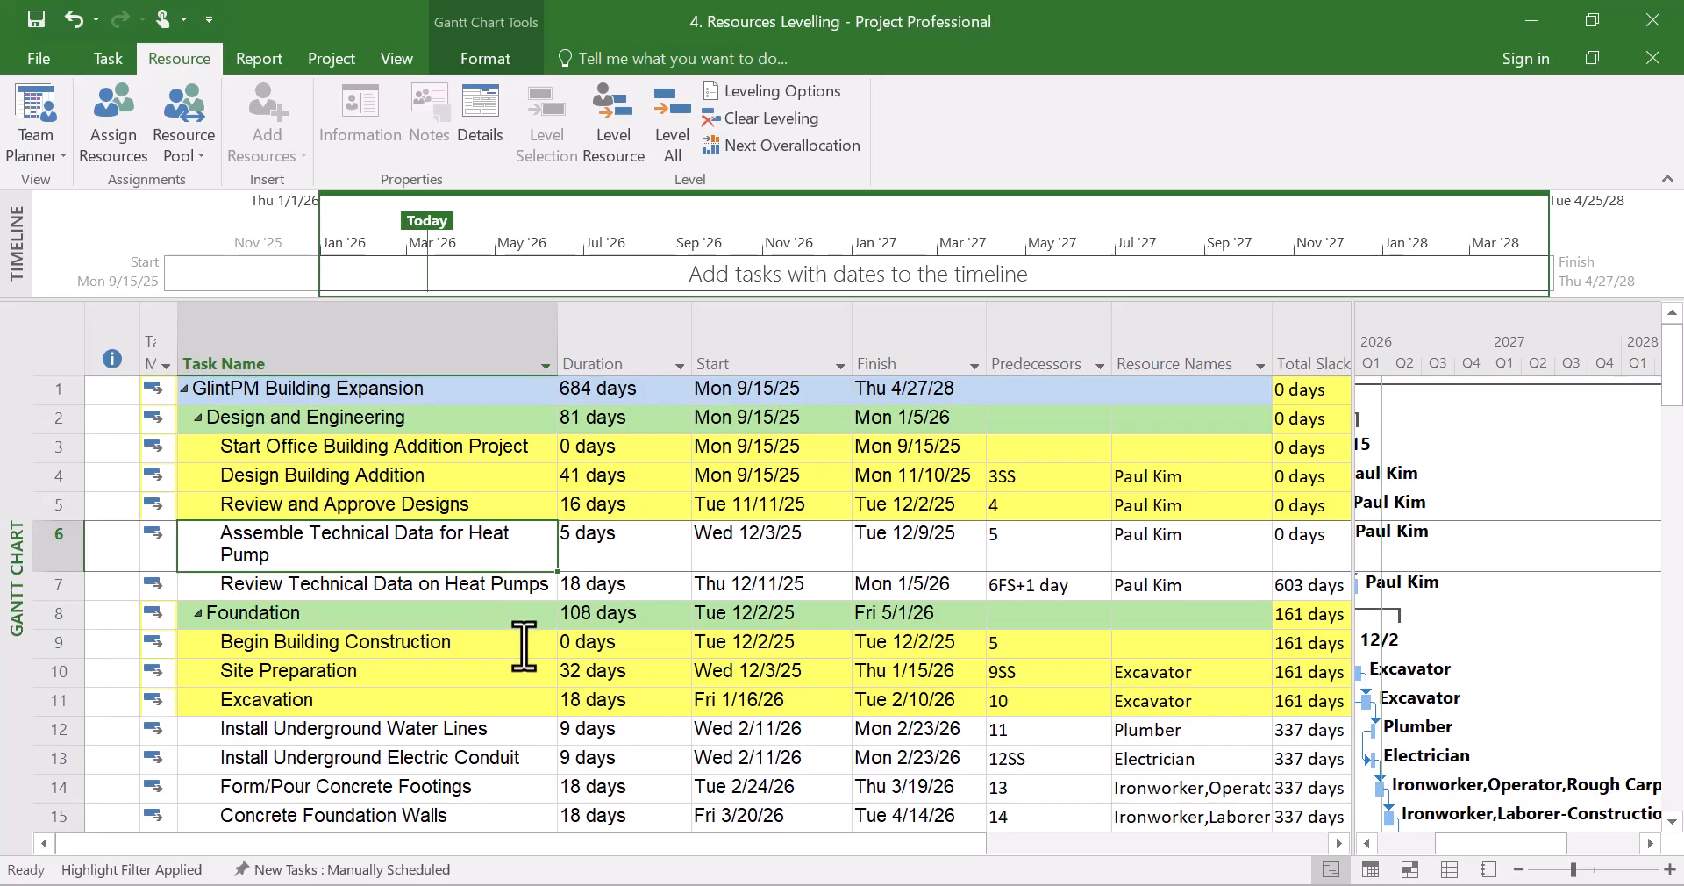
{"action": "left_click", "coordinate": [465, 647]}
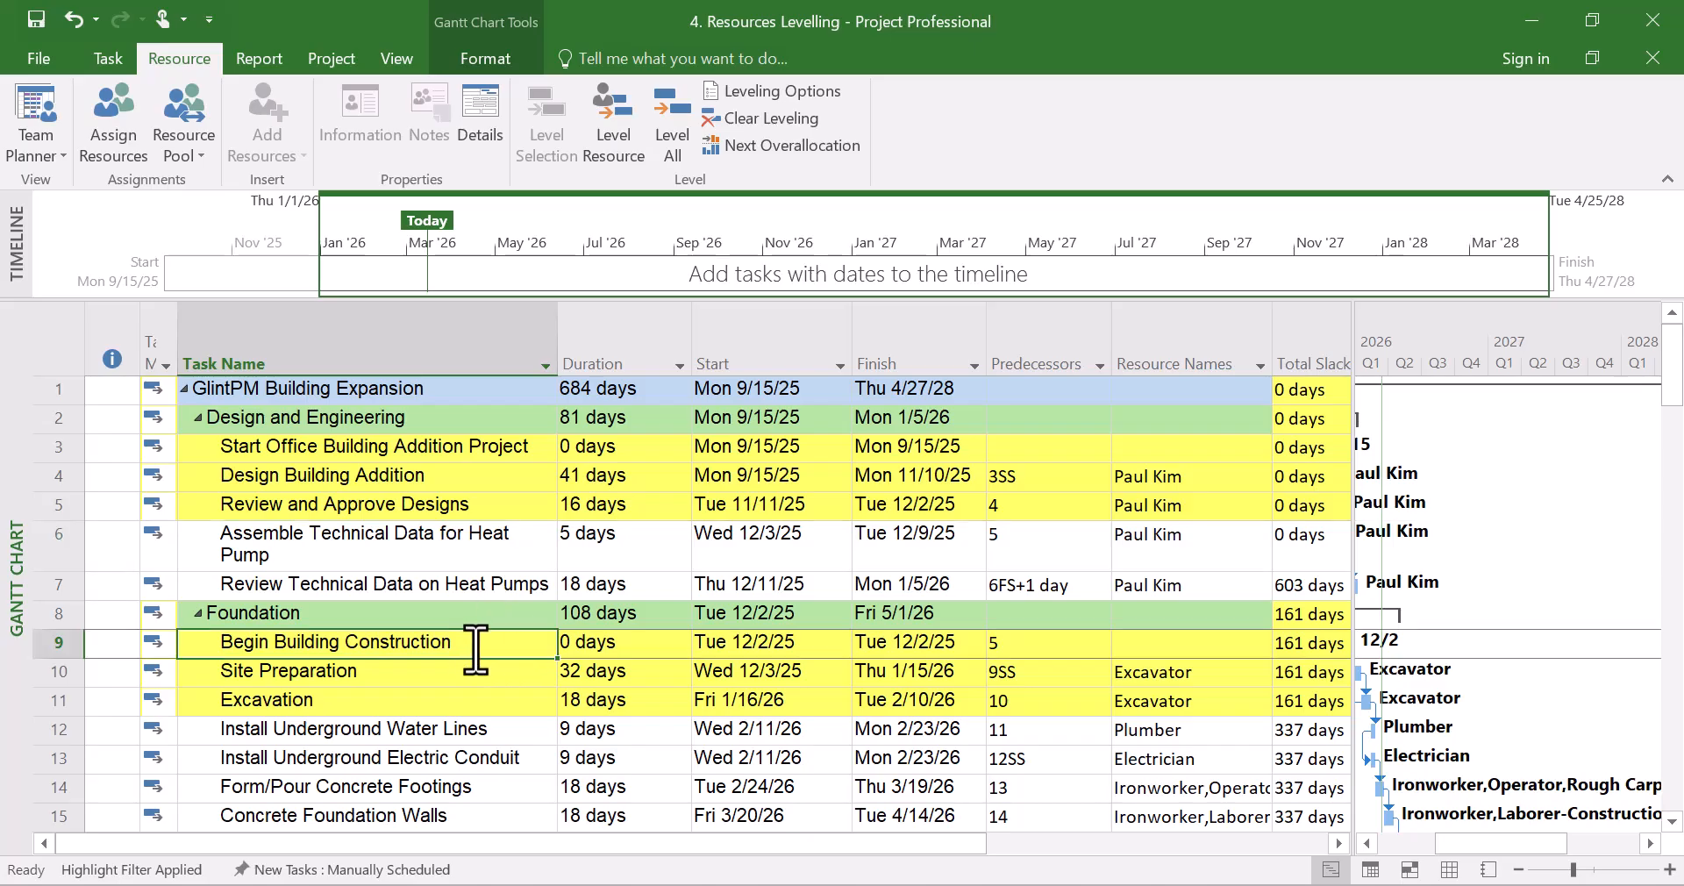
{"action": "left_click", "coordinate": [475, 649]}
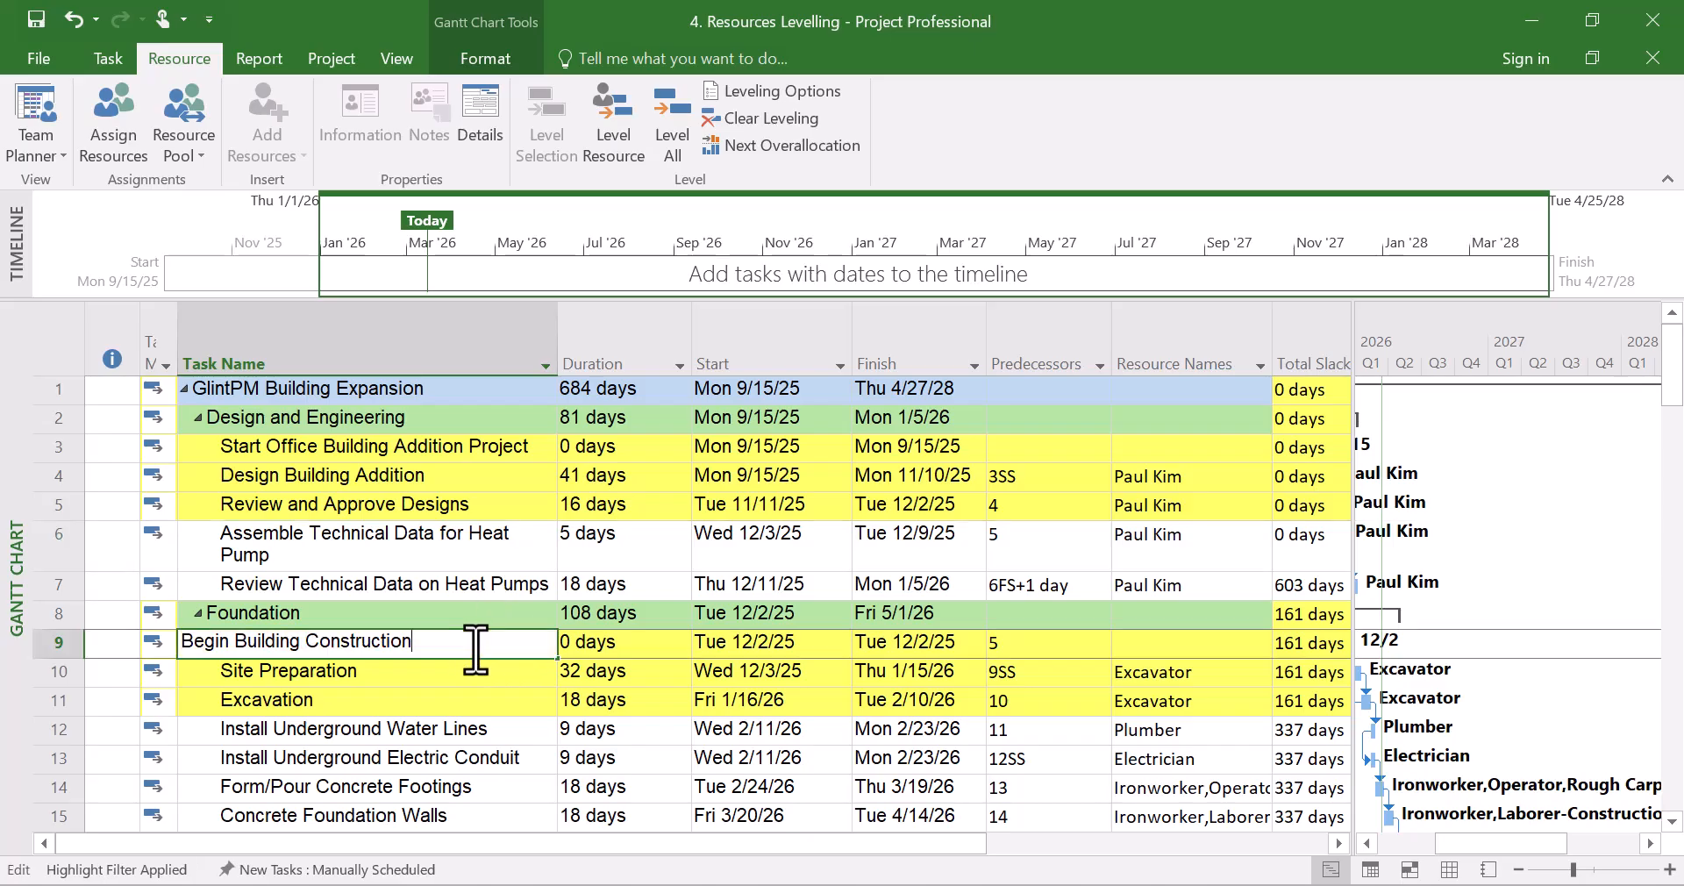
{"action": "left_click", "coordinate": [453, 682]}
{"action": "left_click", "coordinate": [481, 702]}
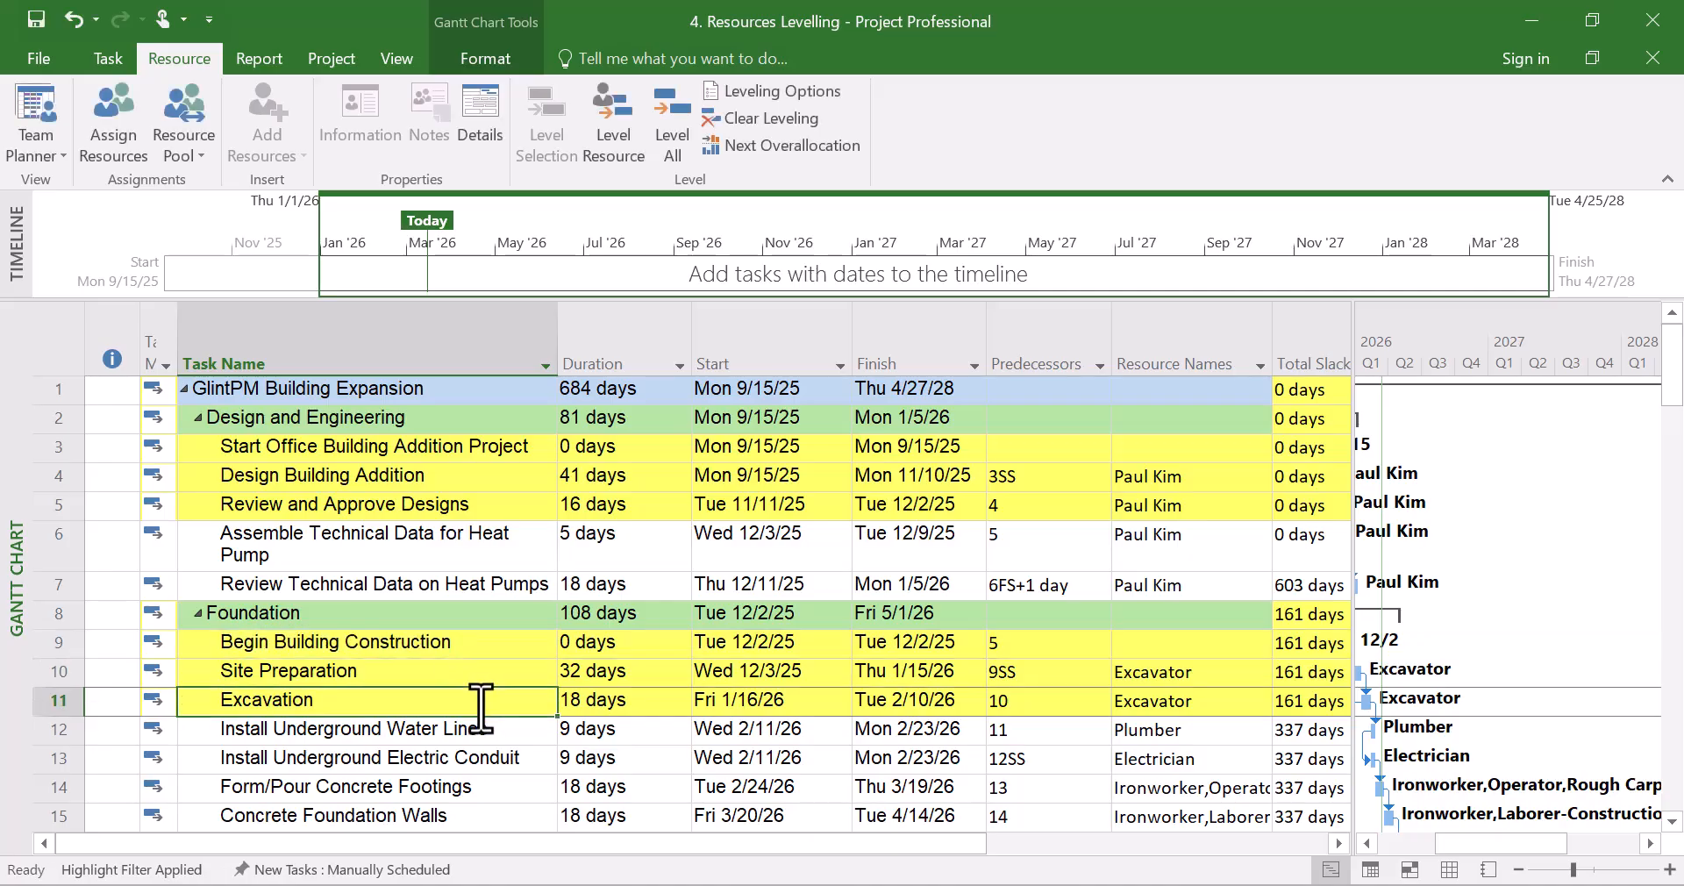
{"action": "left_click", "coordinate": [481, 730]}
Examine the levelled tasks from Structure through Mechanical/Electrical Systems and Exterior Finishes to Interior Finishes for overallocation flags and schedule changes.
{"action": "scroll", "coordinate": [487, 772], "scroll_direction": "down", "scroll_amount": 4}
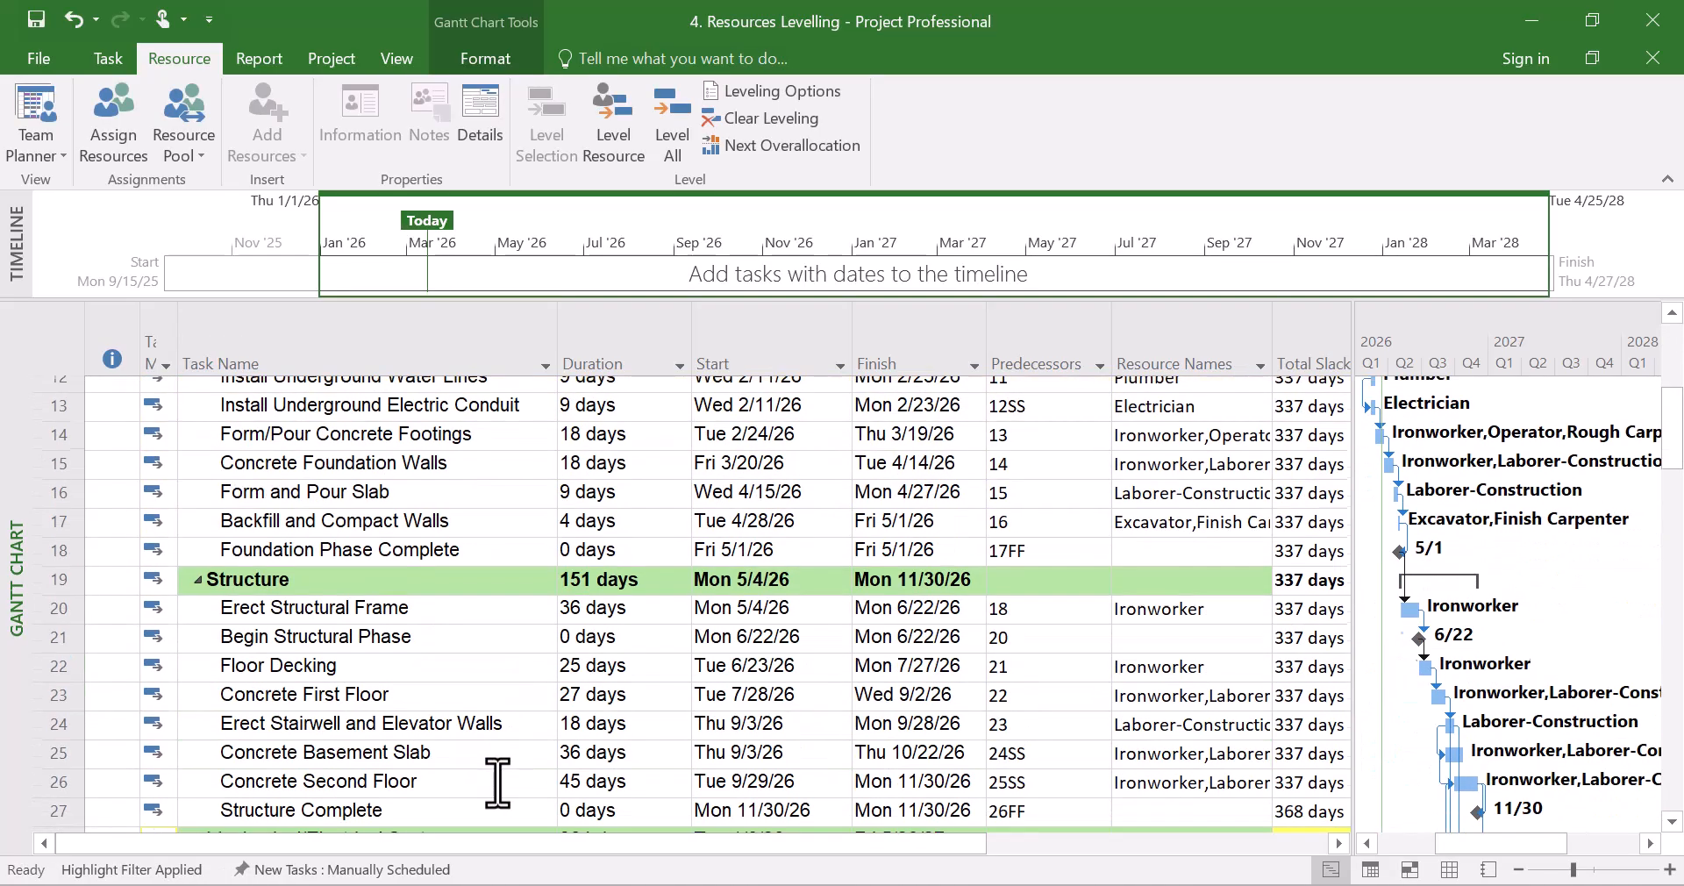
{"action": "left_click", "coordinate": [471, 677]}
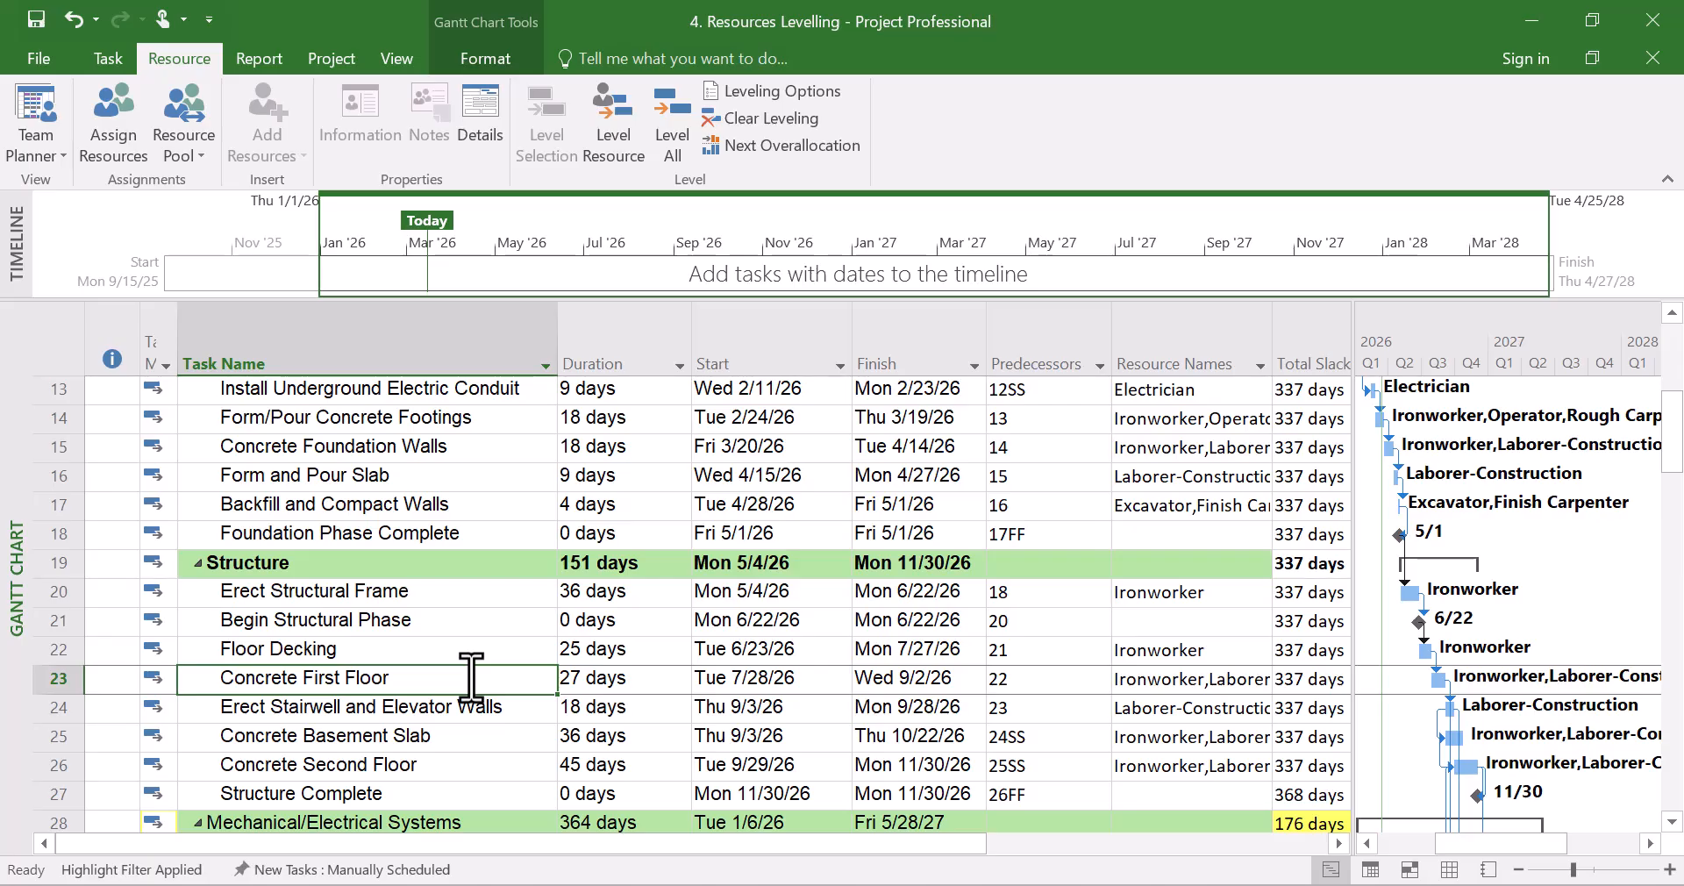
{"action": "scroll", "coordinate": [471, 677], "scroll_direction": "down", "scroll_amount": 2}
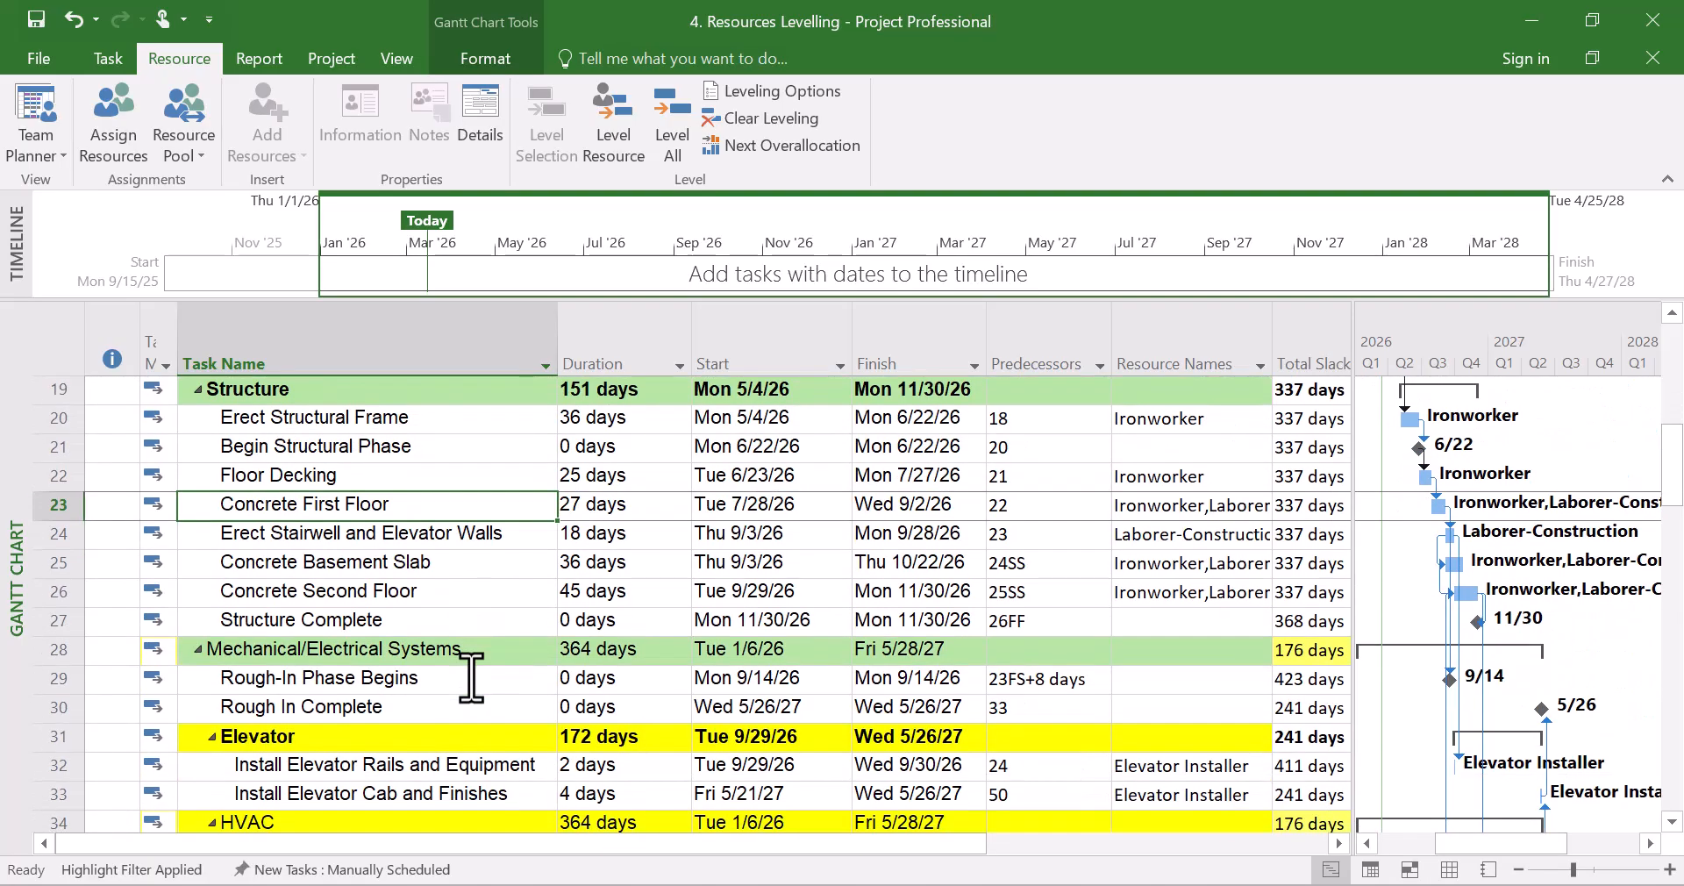
{"action": "scroll", "coordinate": [471, 677], "scroll_direction": "down", "scroll_amount": 6}
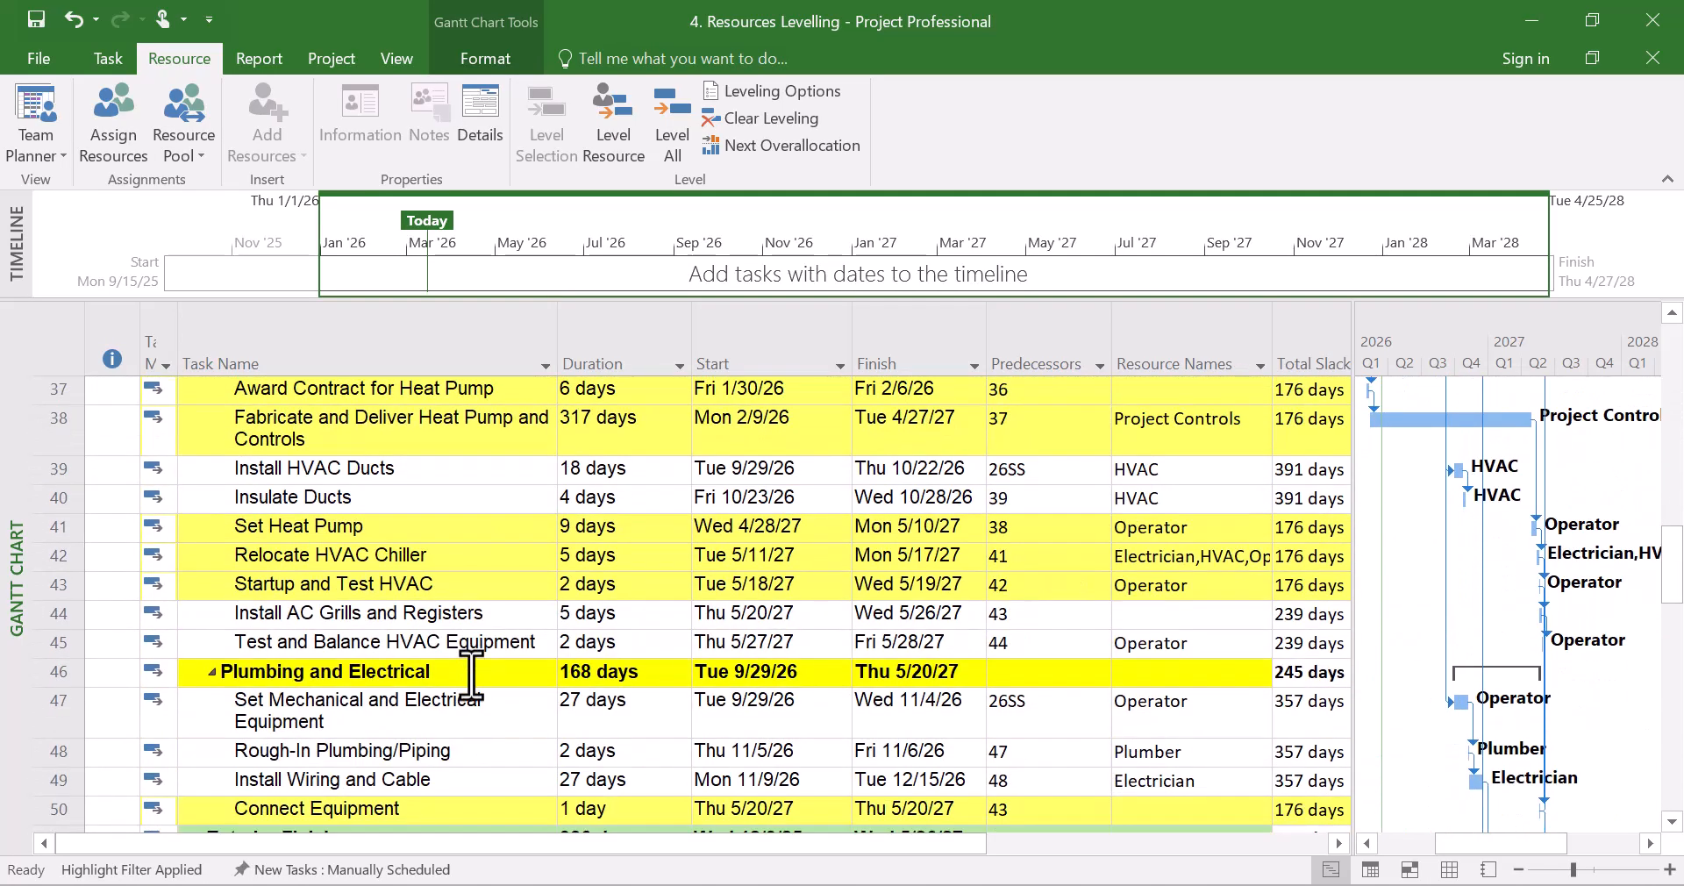
{"action": "scroll", "coordinate": [471, 677], "scroll_direction": "down", "scroll_amount": 3}
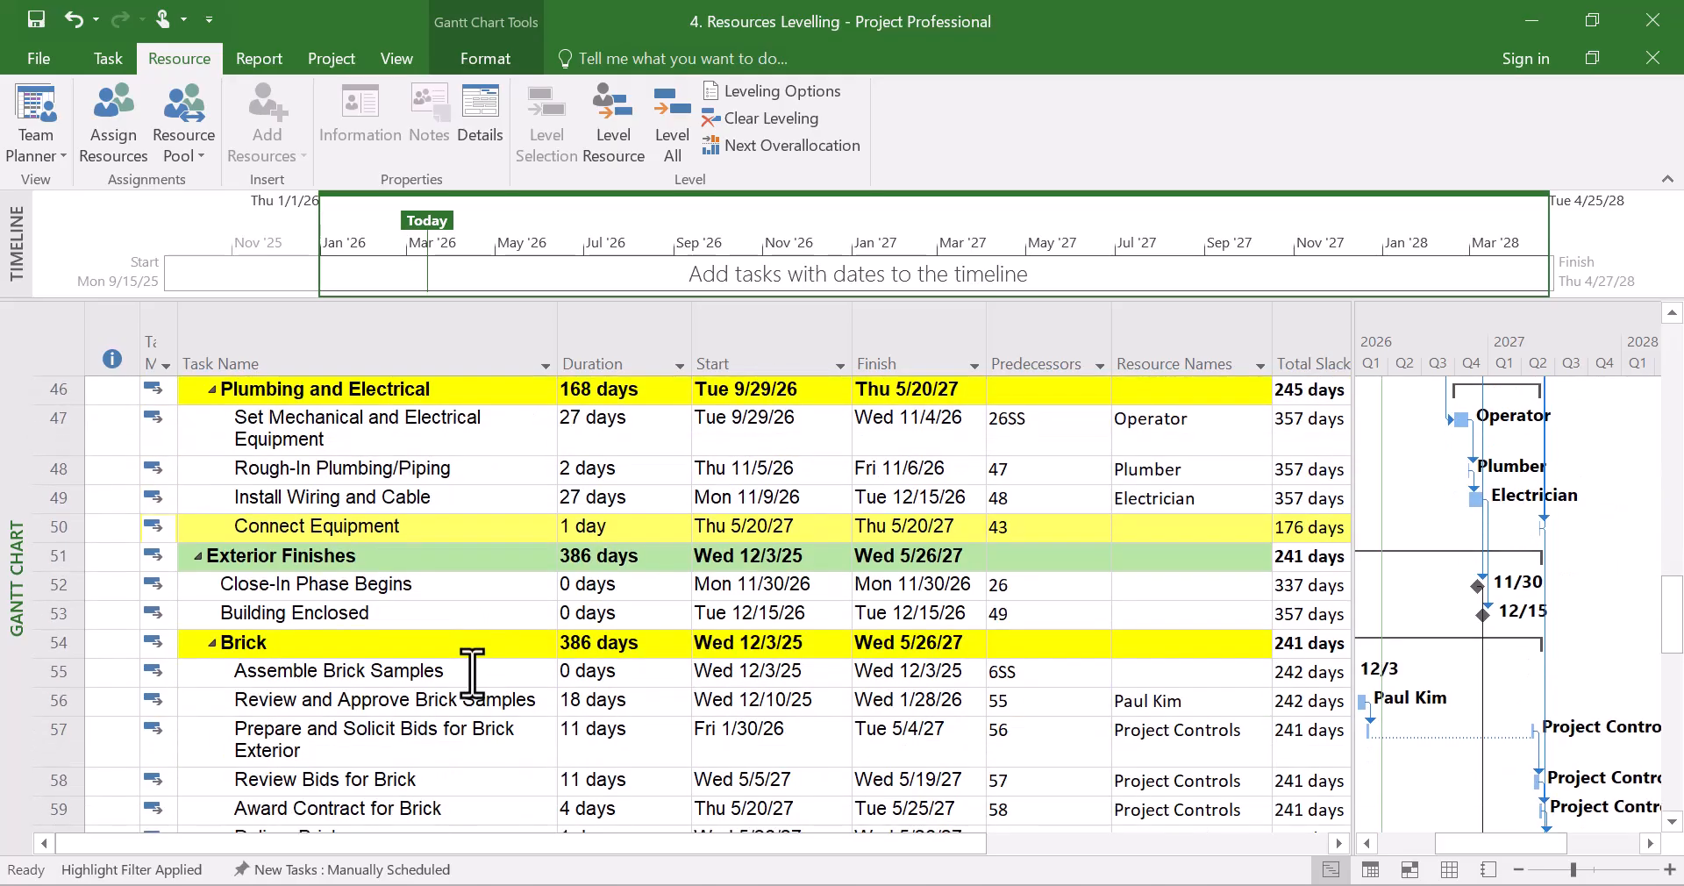
{"action": "scroll", "coordinate": [471, 677], "scroll_direction": "down", "scroll_amount": 3}
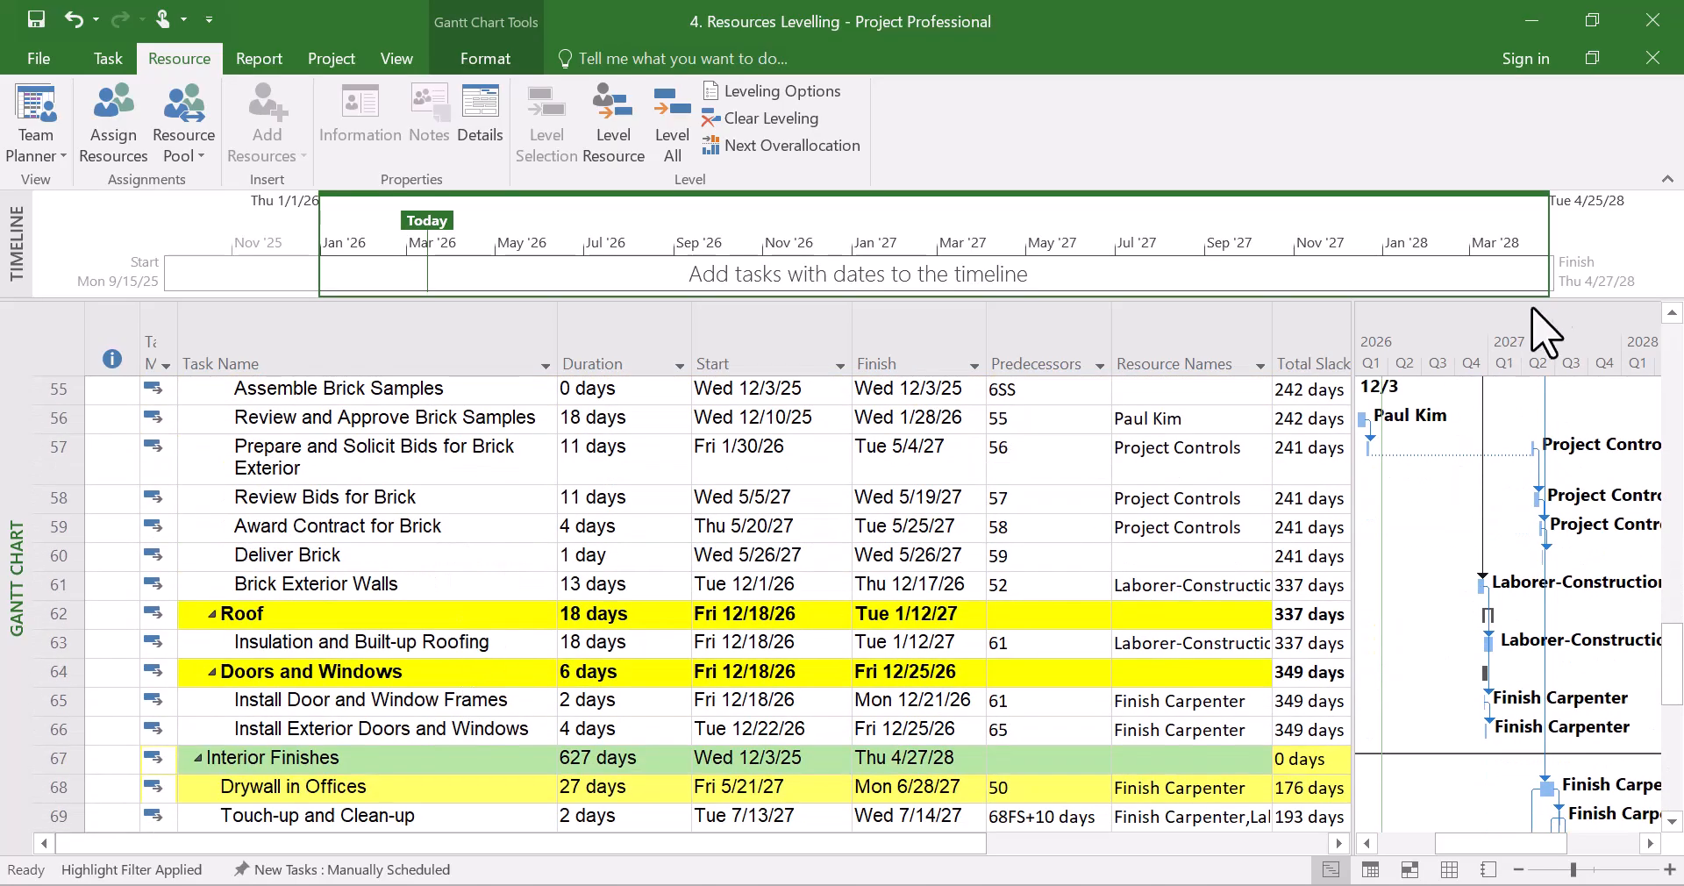